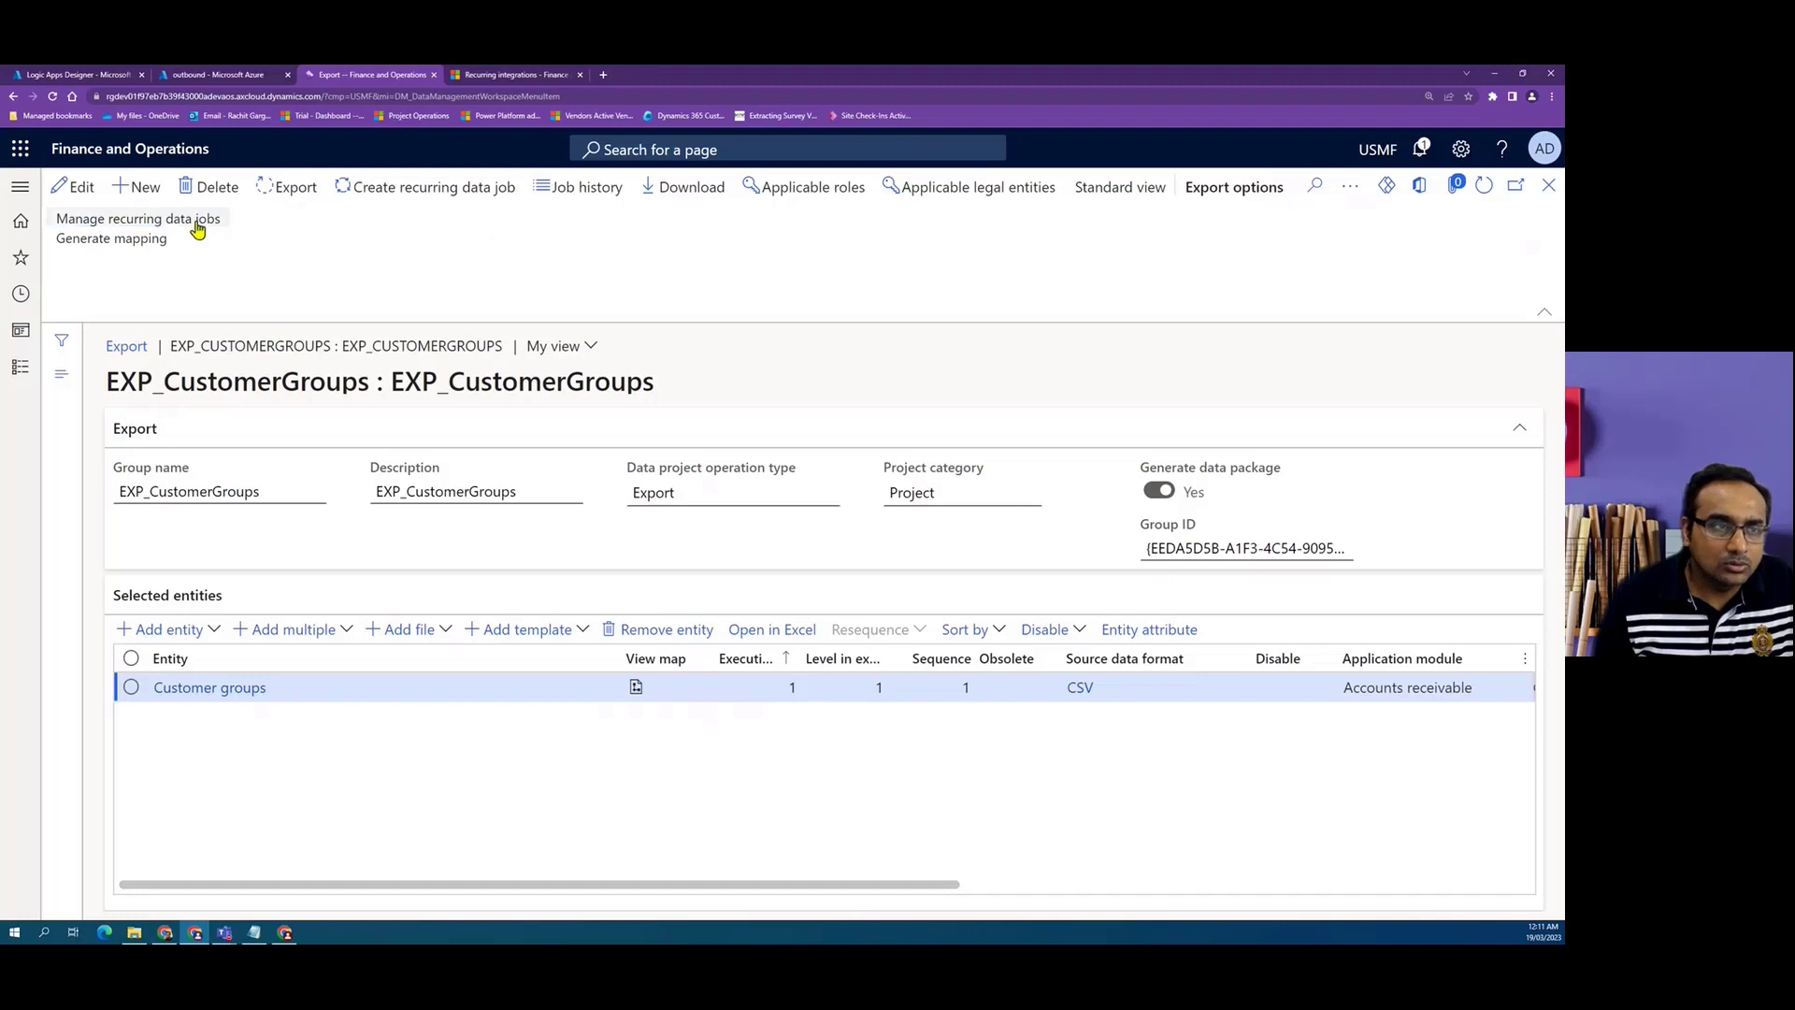
# Open the management page for the export project's recurring data jobs.
pyautogui.click(198, 221)
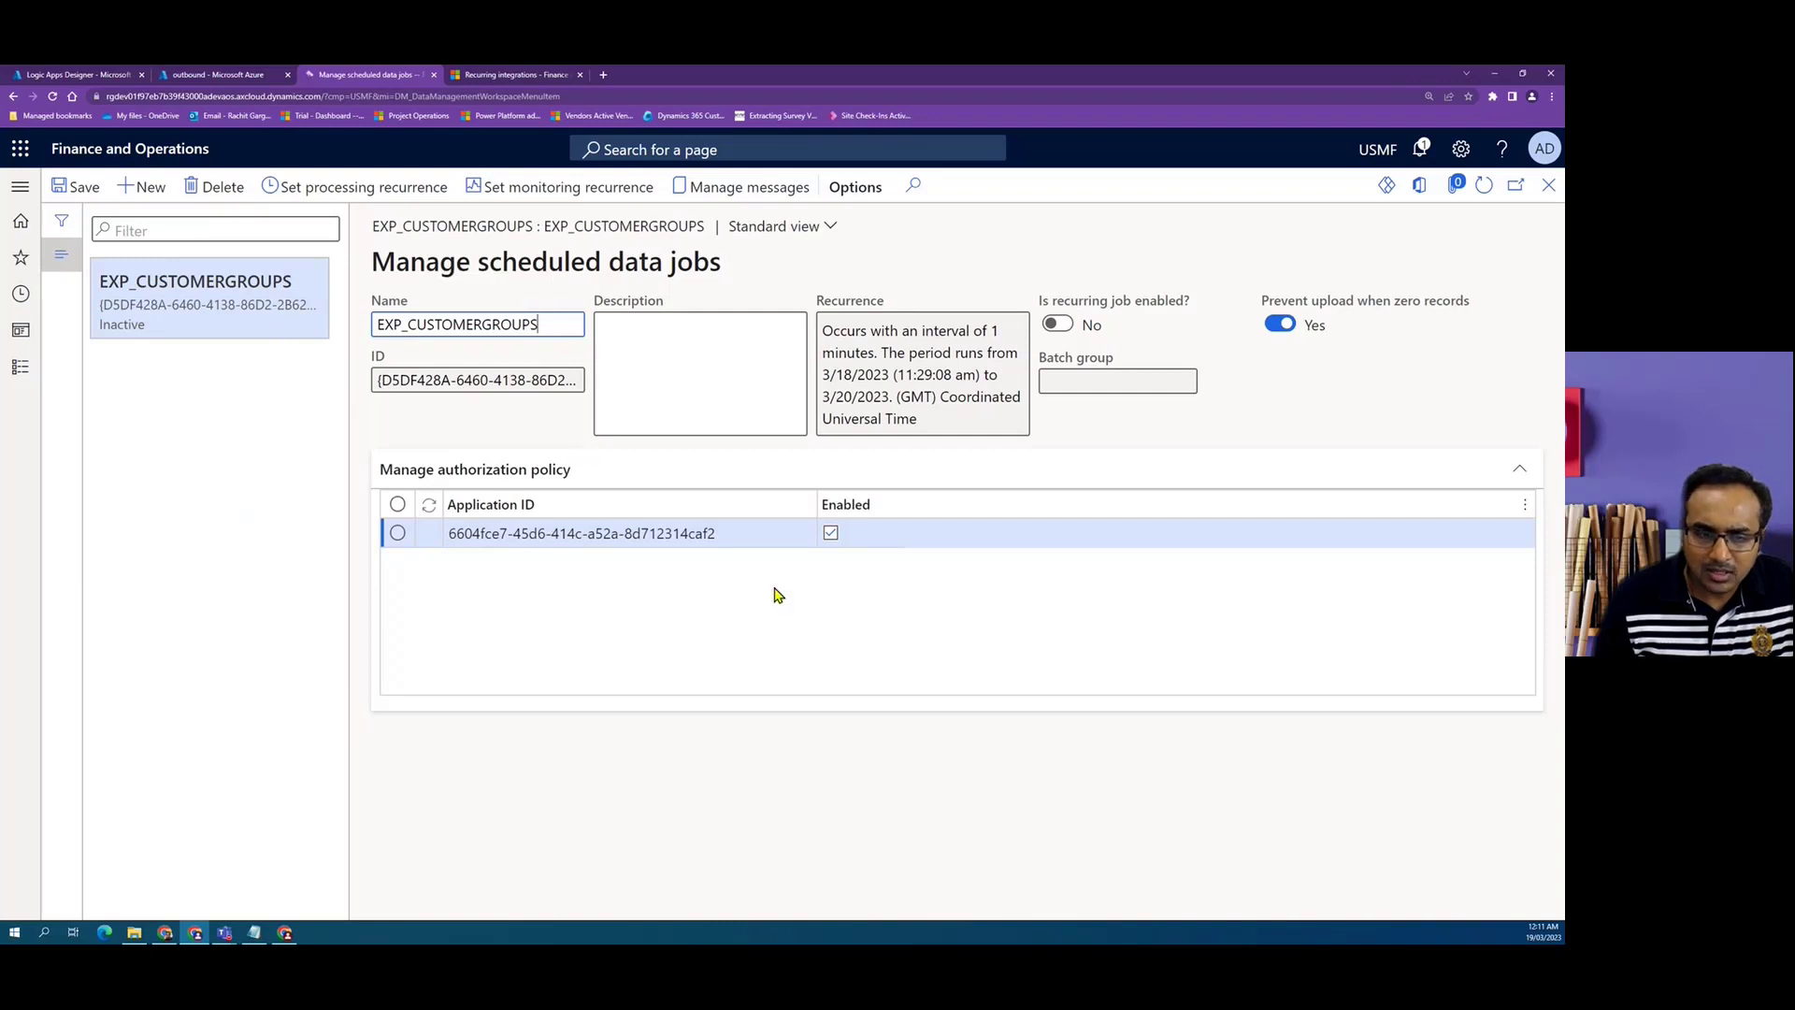
pyautogui.click(732, 538)
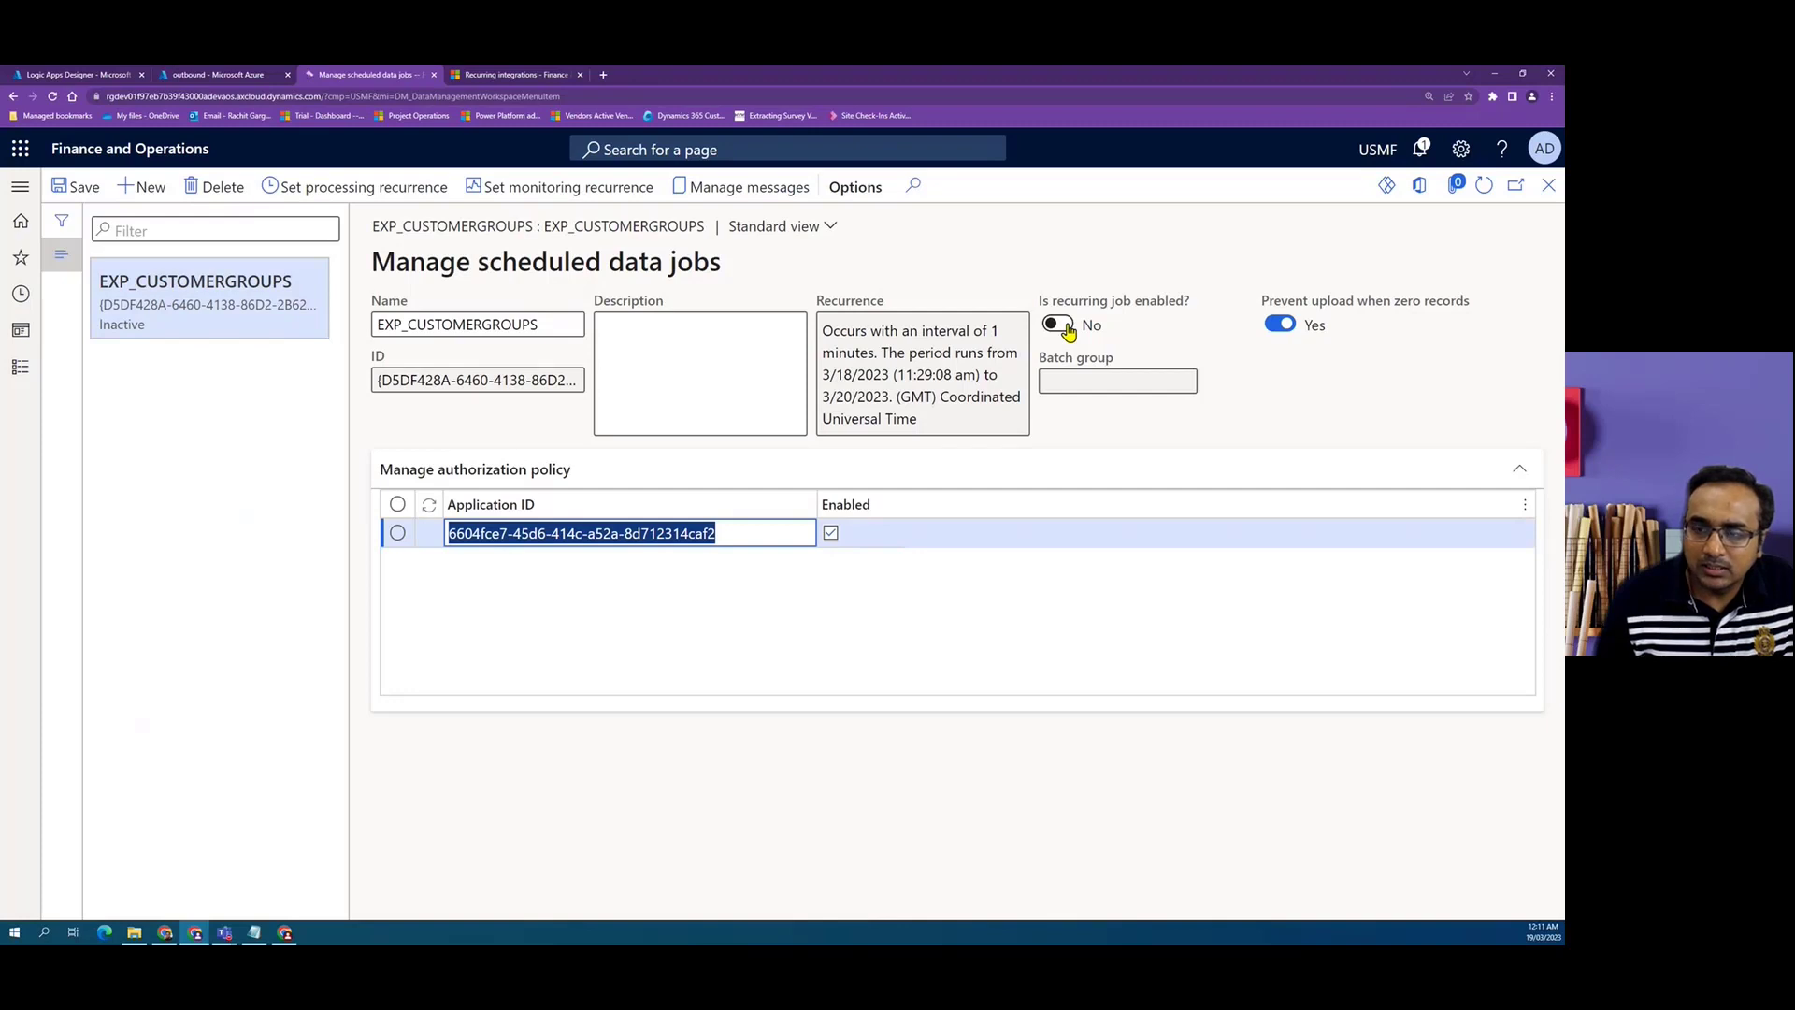
# Review the job's processing and monitoring recurrence settings, cancelling both recurrence dialogs without changes.
pyautogui.click(400, 187)
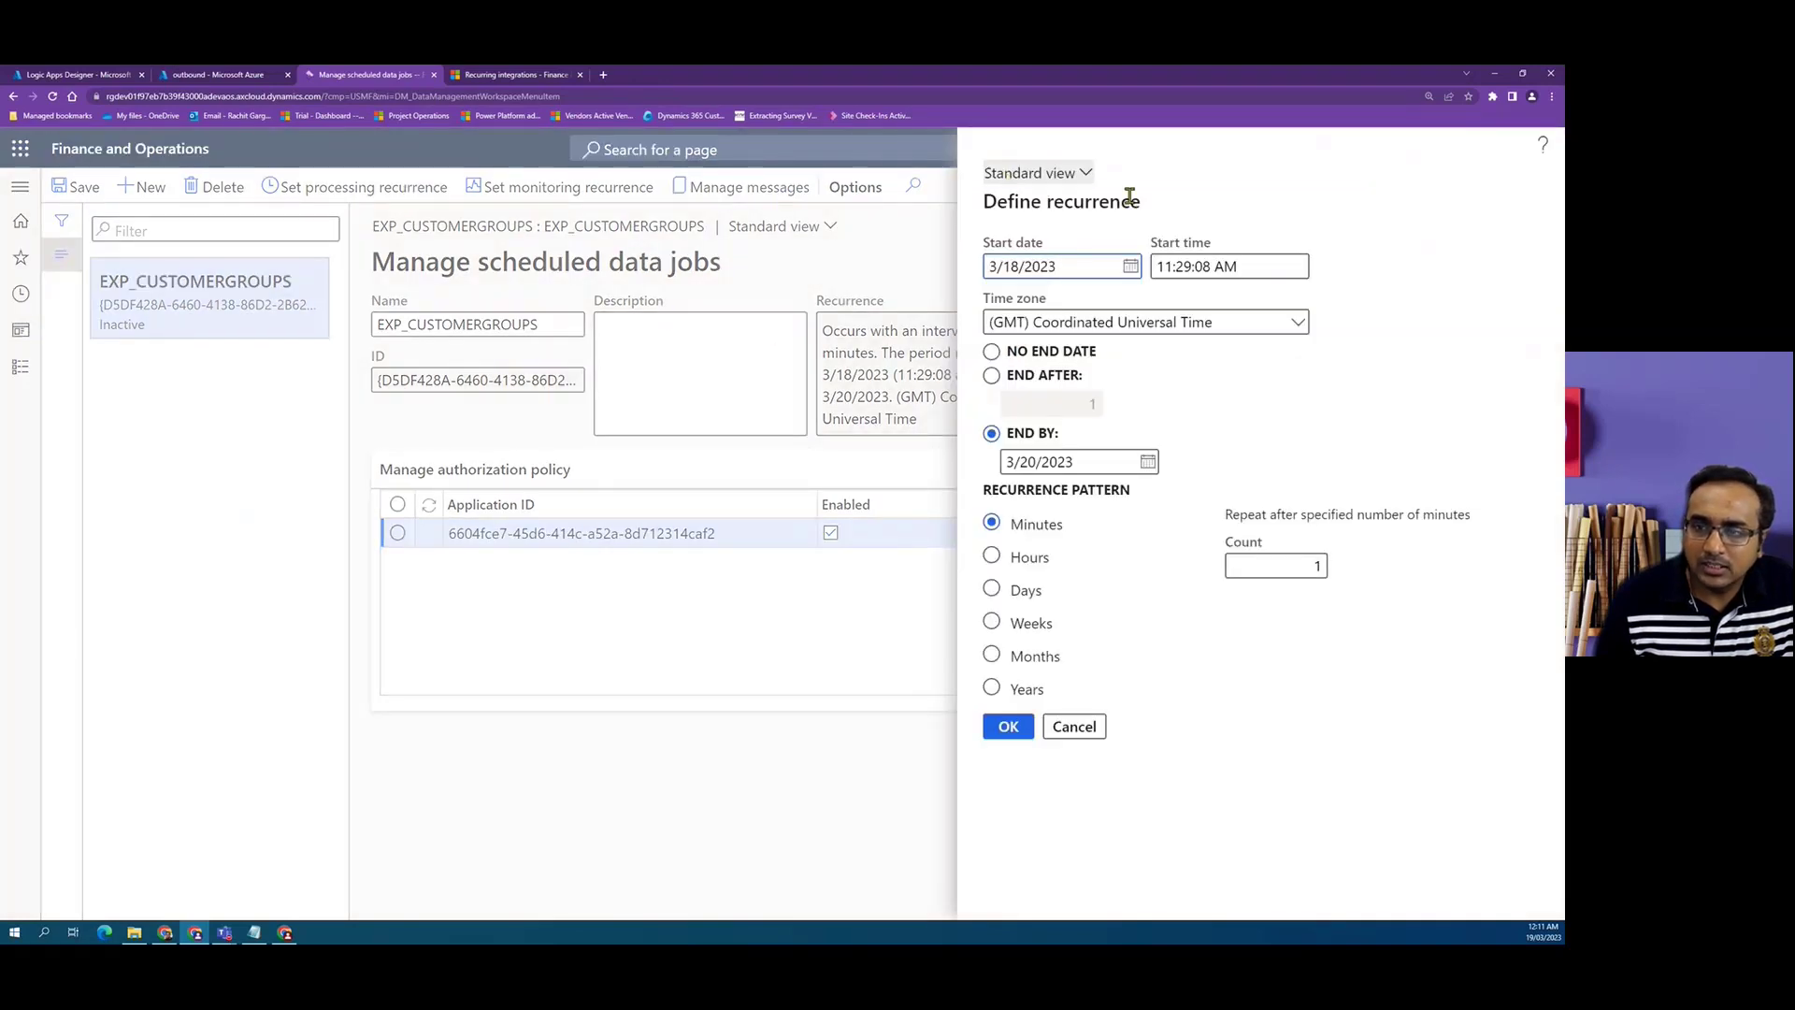
pyautogui.click(992, 352)
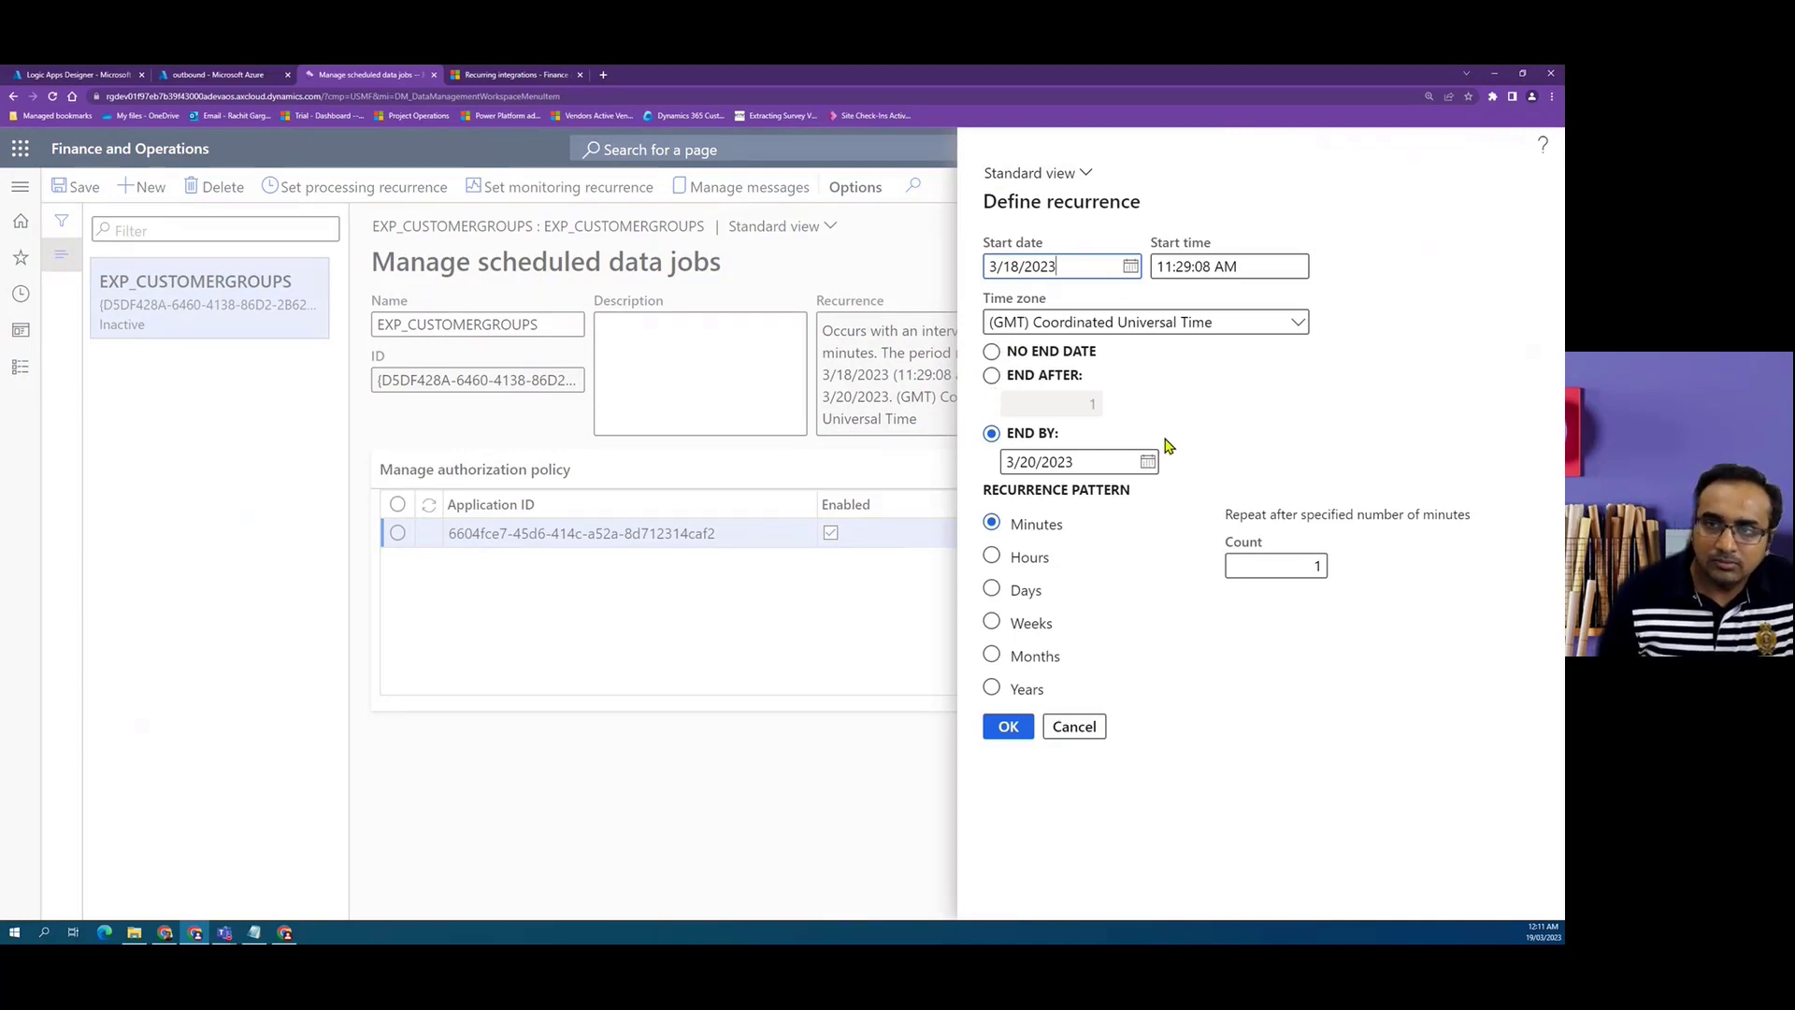
pyautogui.click(1075, 728)
pyautogui.click(599, 190)
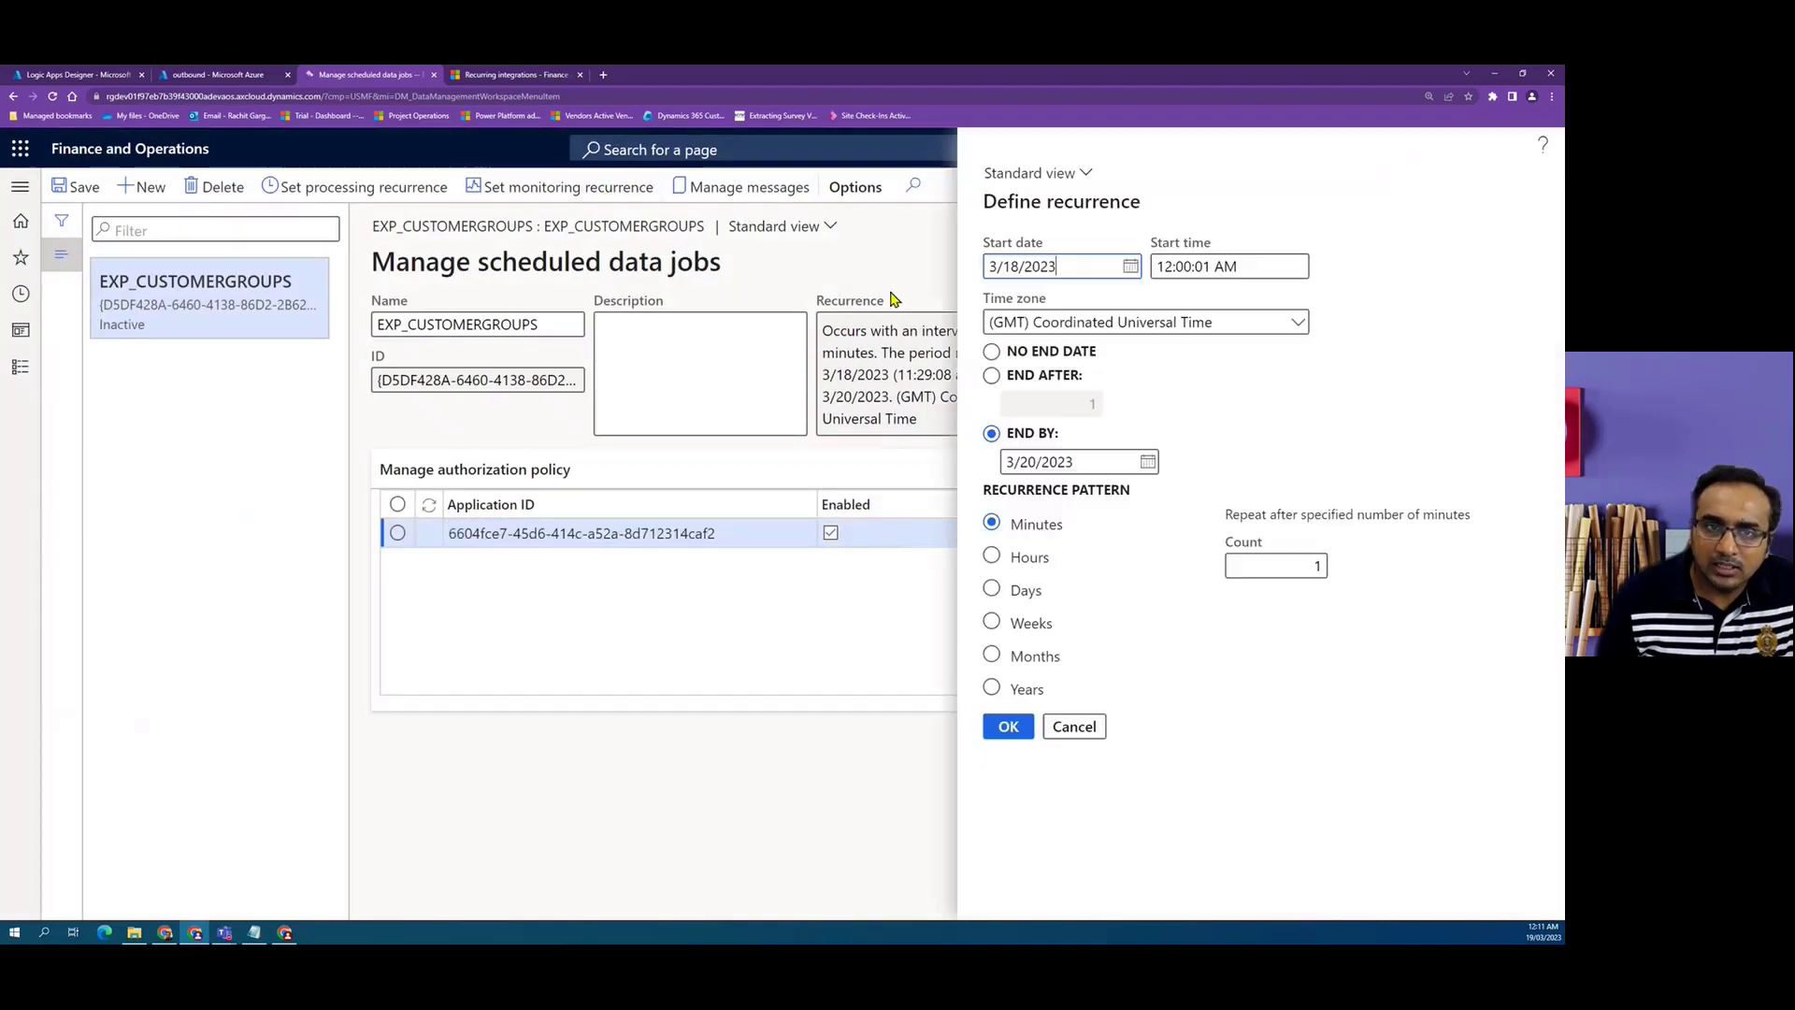
pyautogui.click(1090, 734)
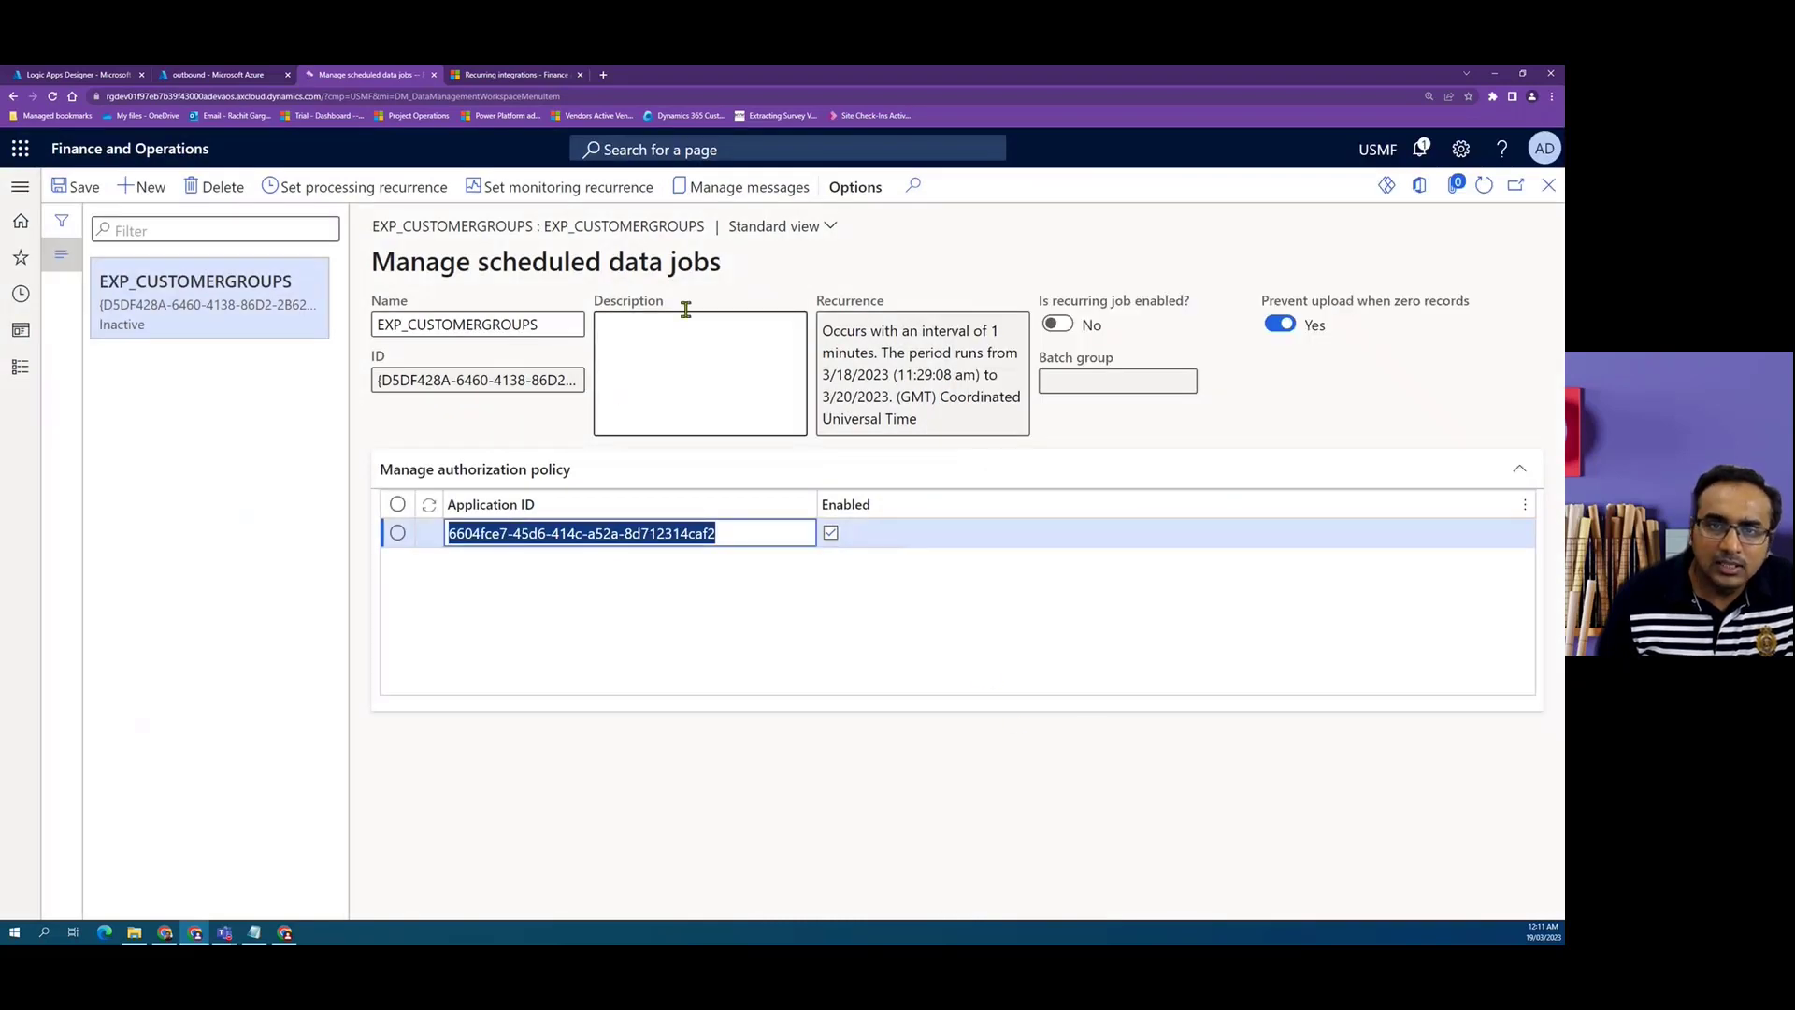
# Review the processing status messages for the recurring data job, then close the status page.
pyautogui.click(717, 187)
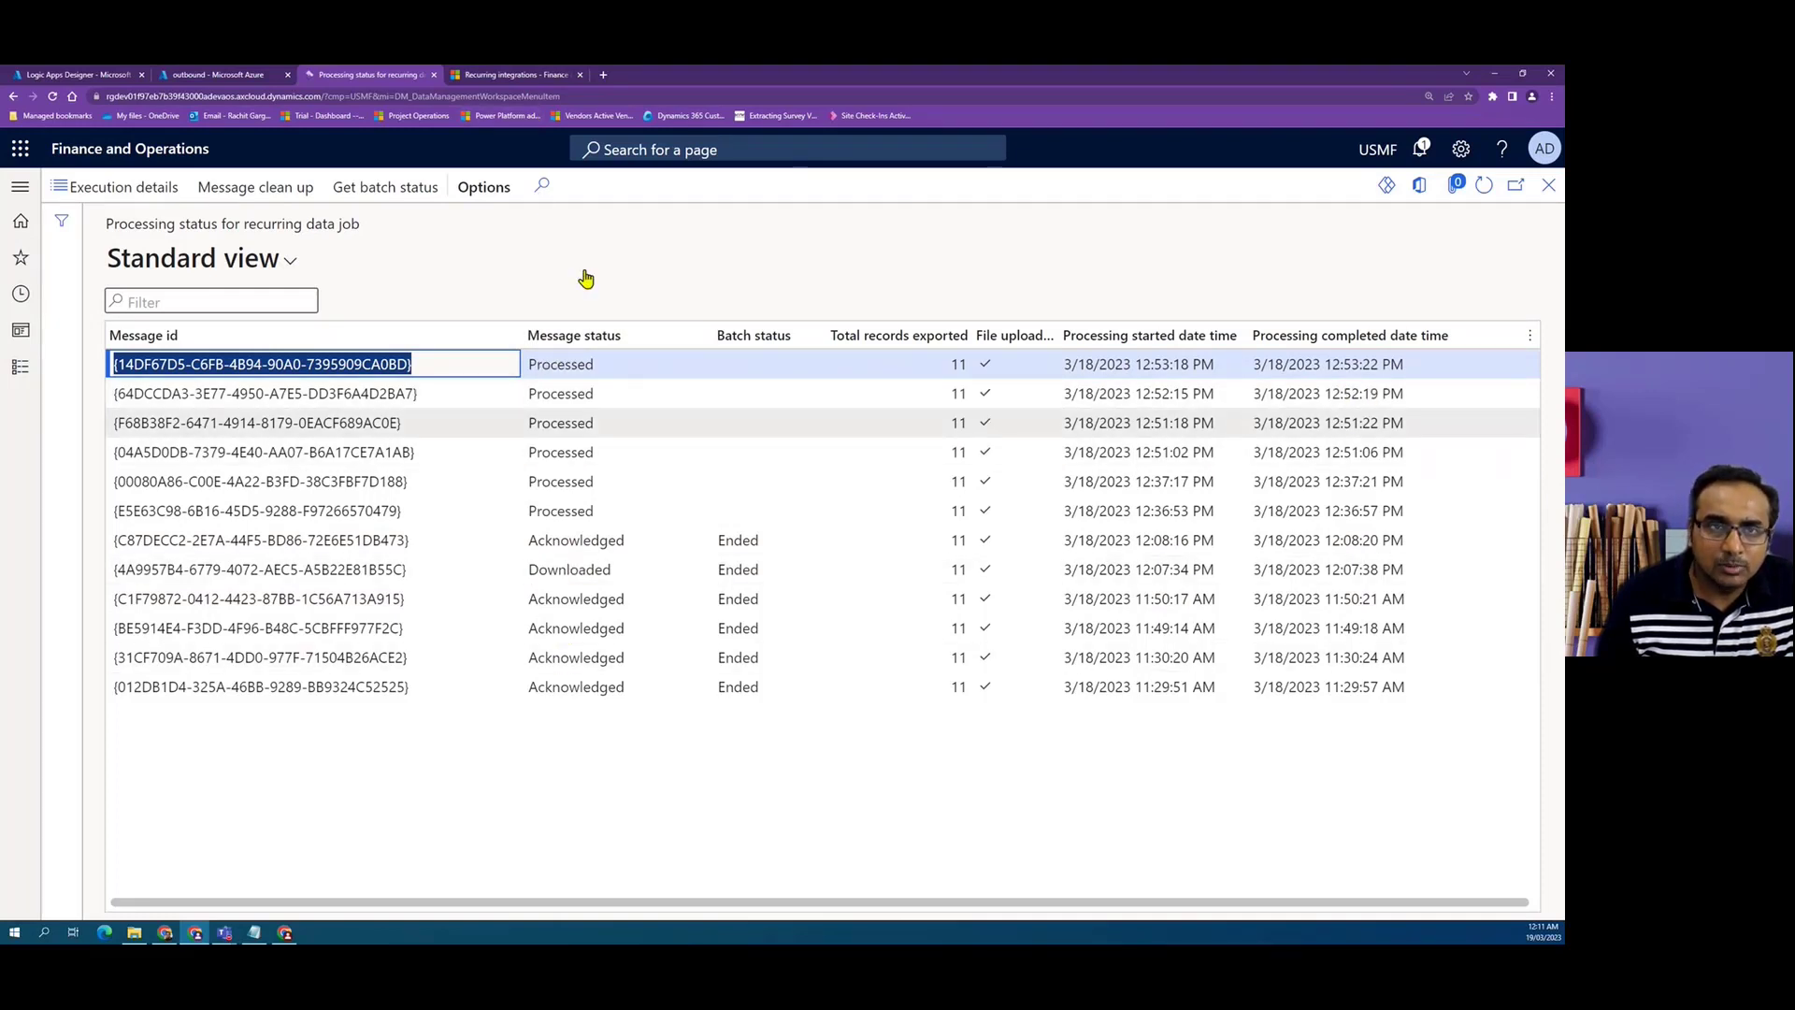
pyautogui.click(523, 74)
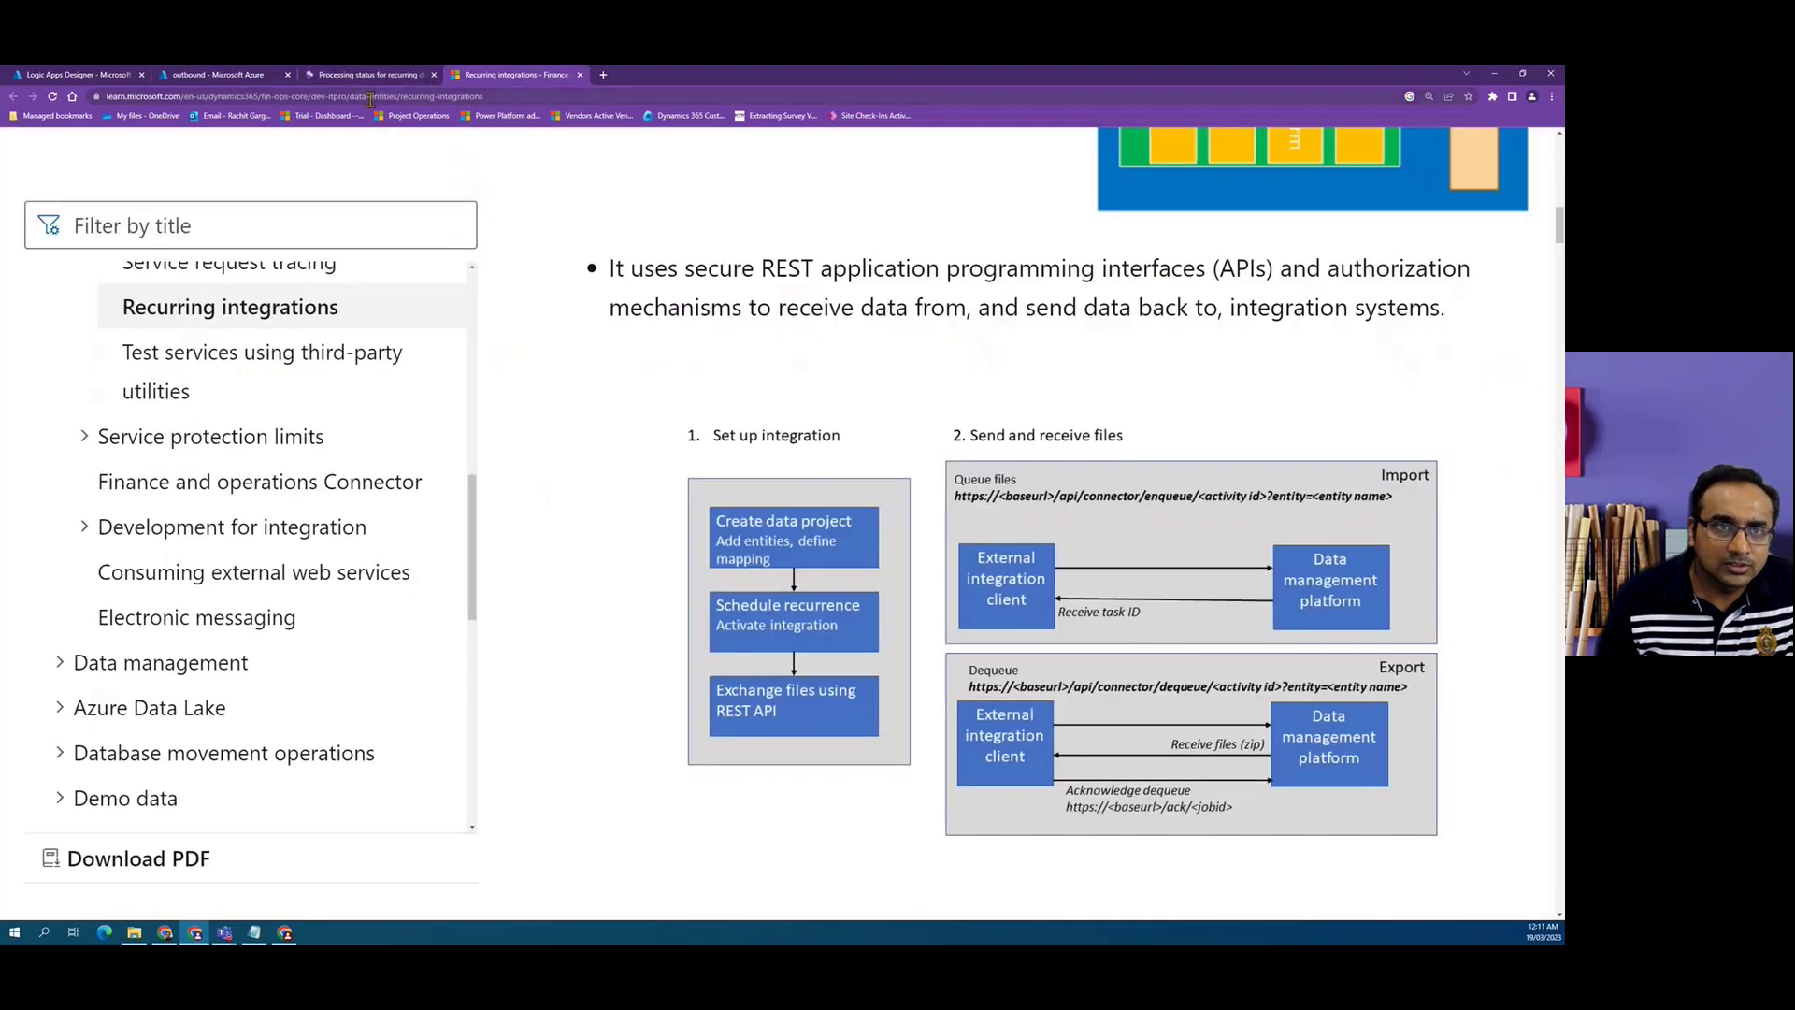
pyautogui.click(365, 80)
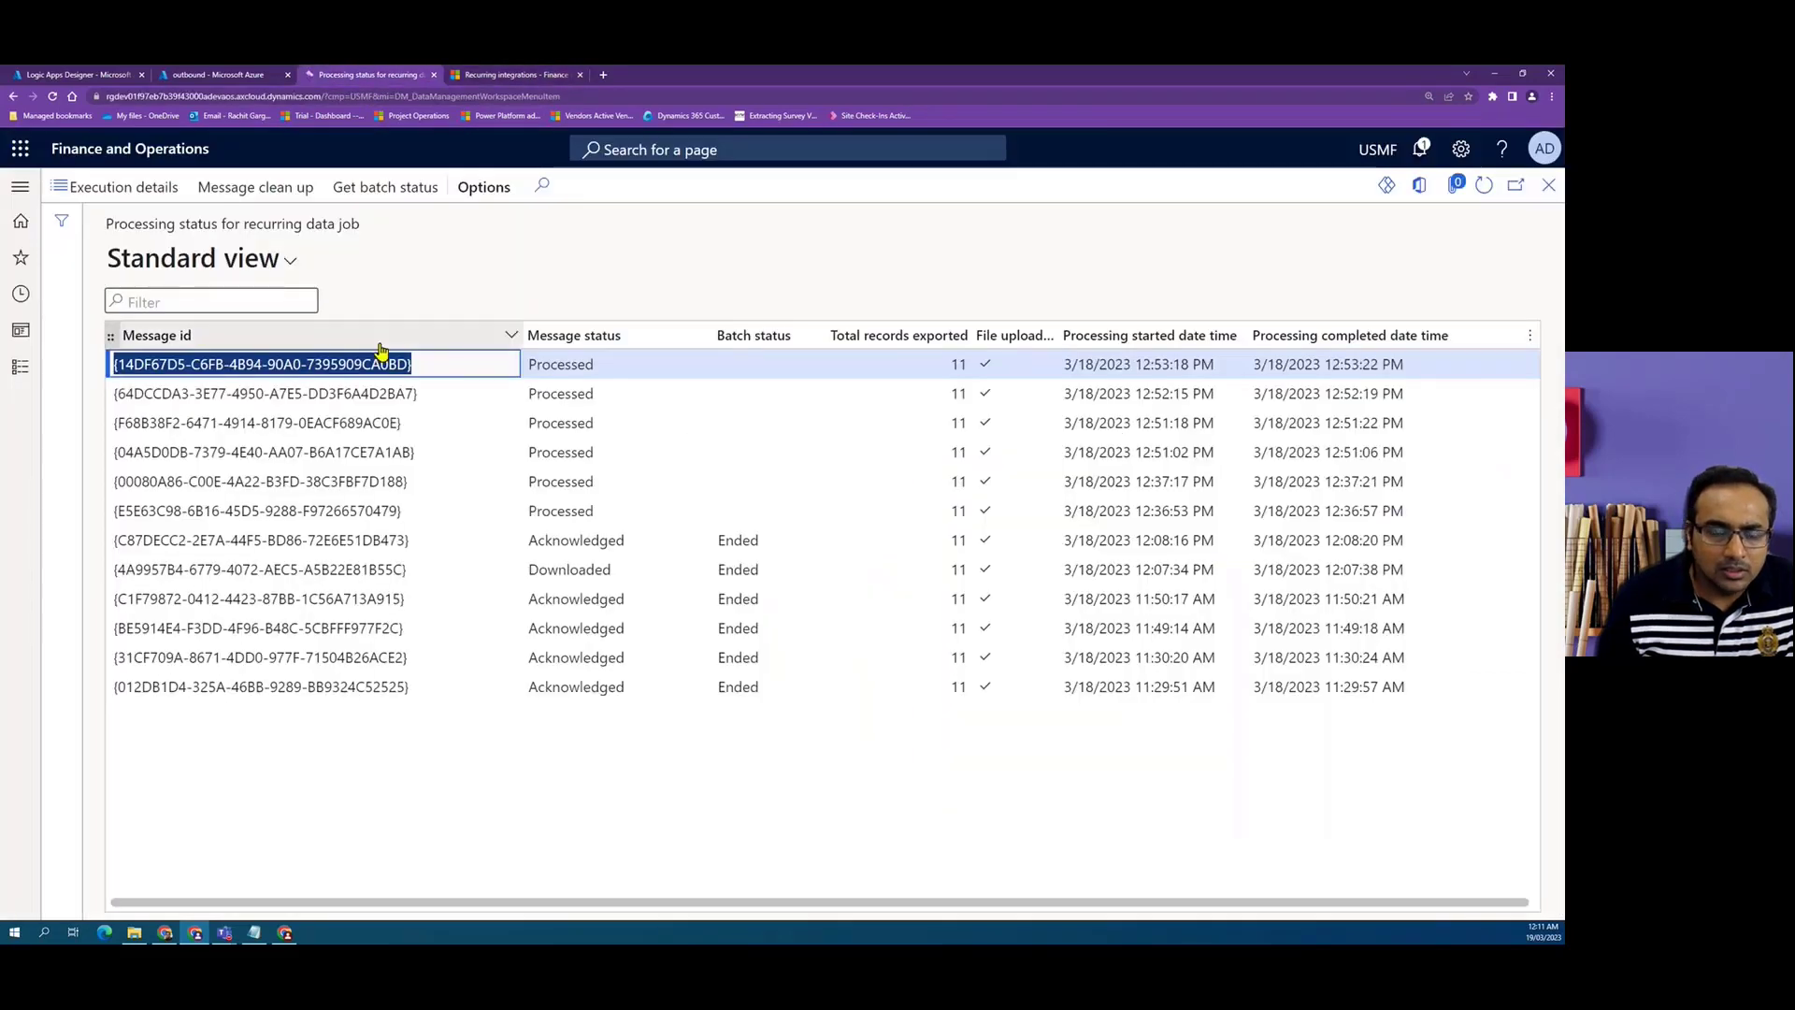
pyautogui.click(1549, 184)
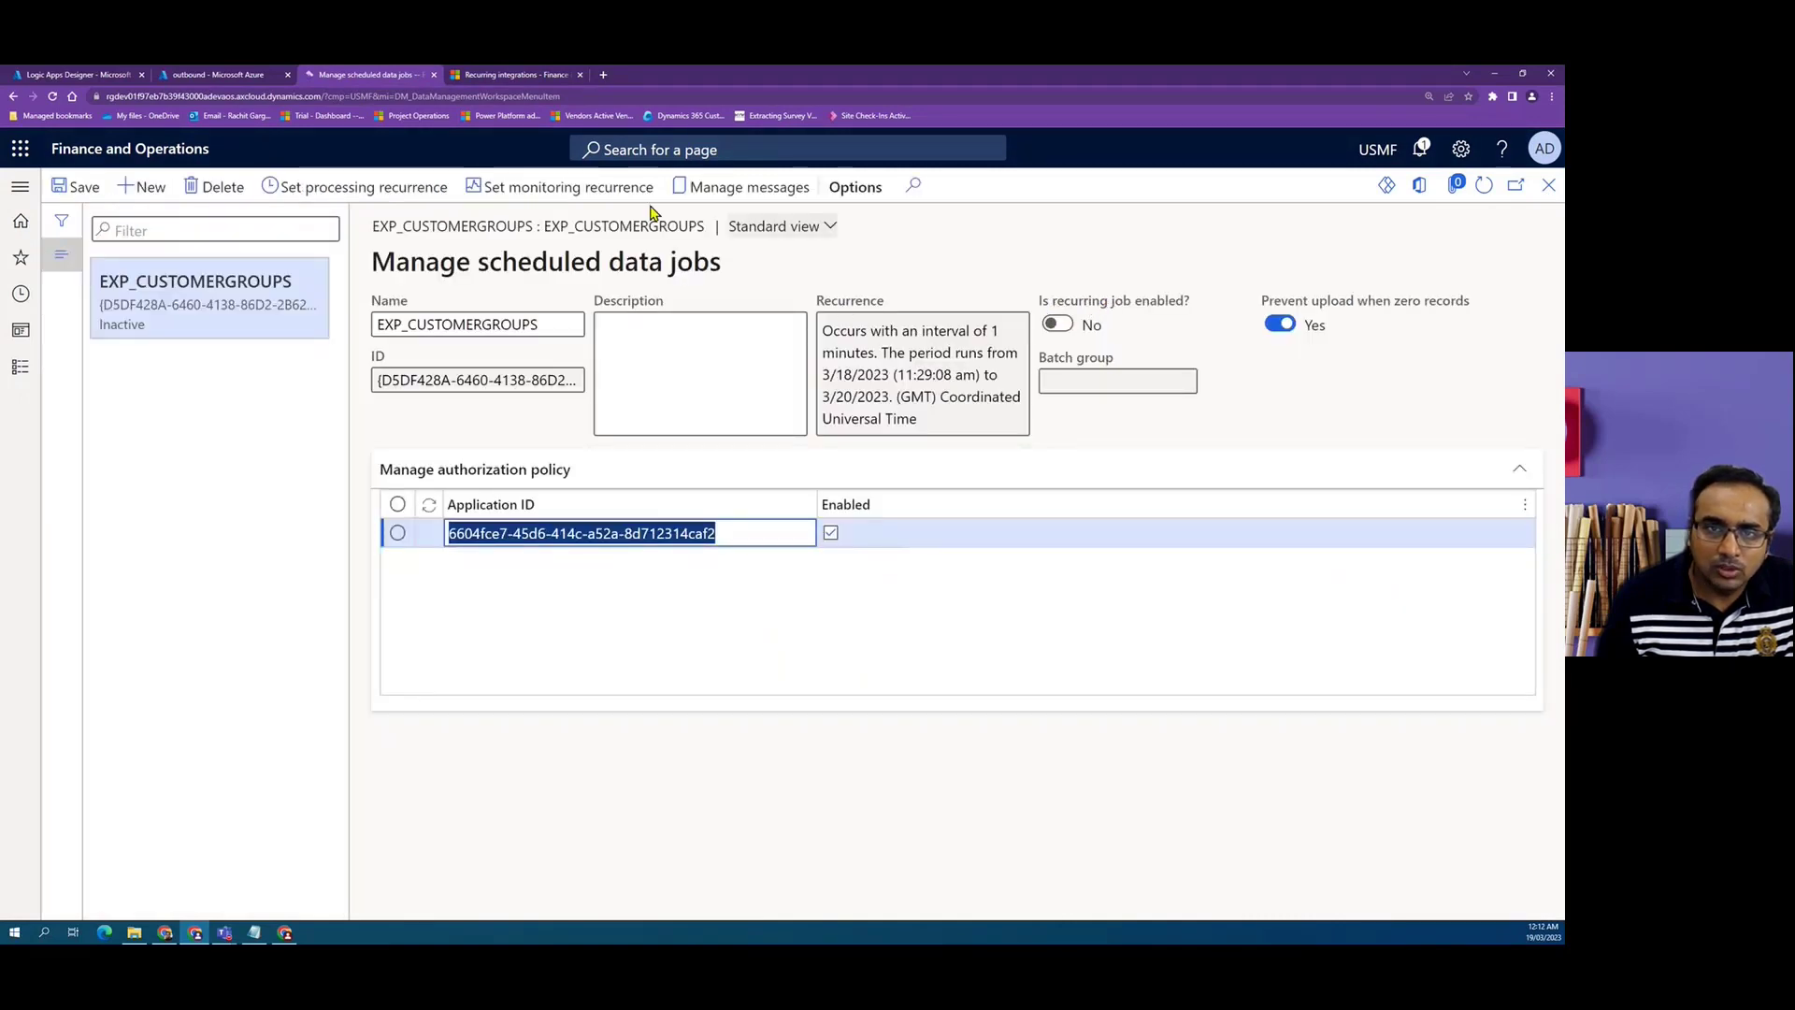
pyautogui.click(715, 187)
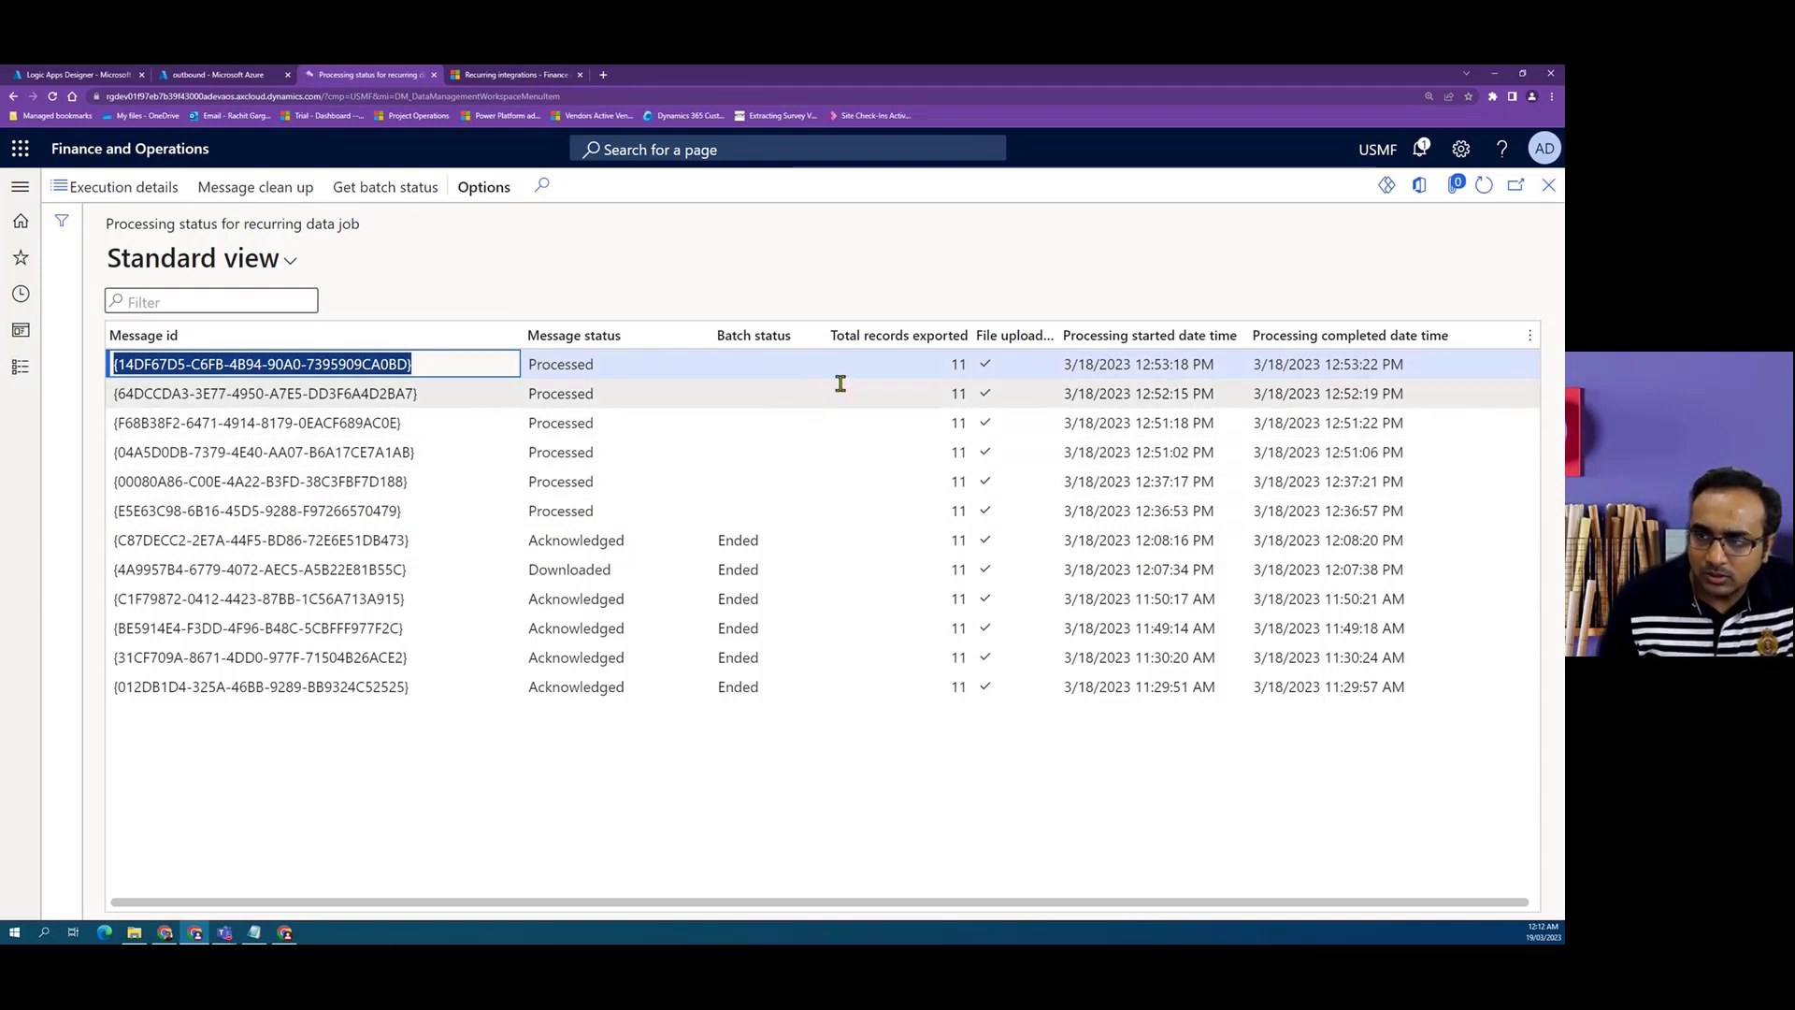
pyautogui.click(1548, 186)
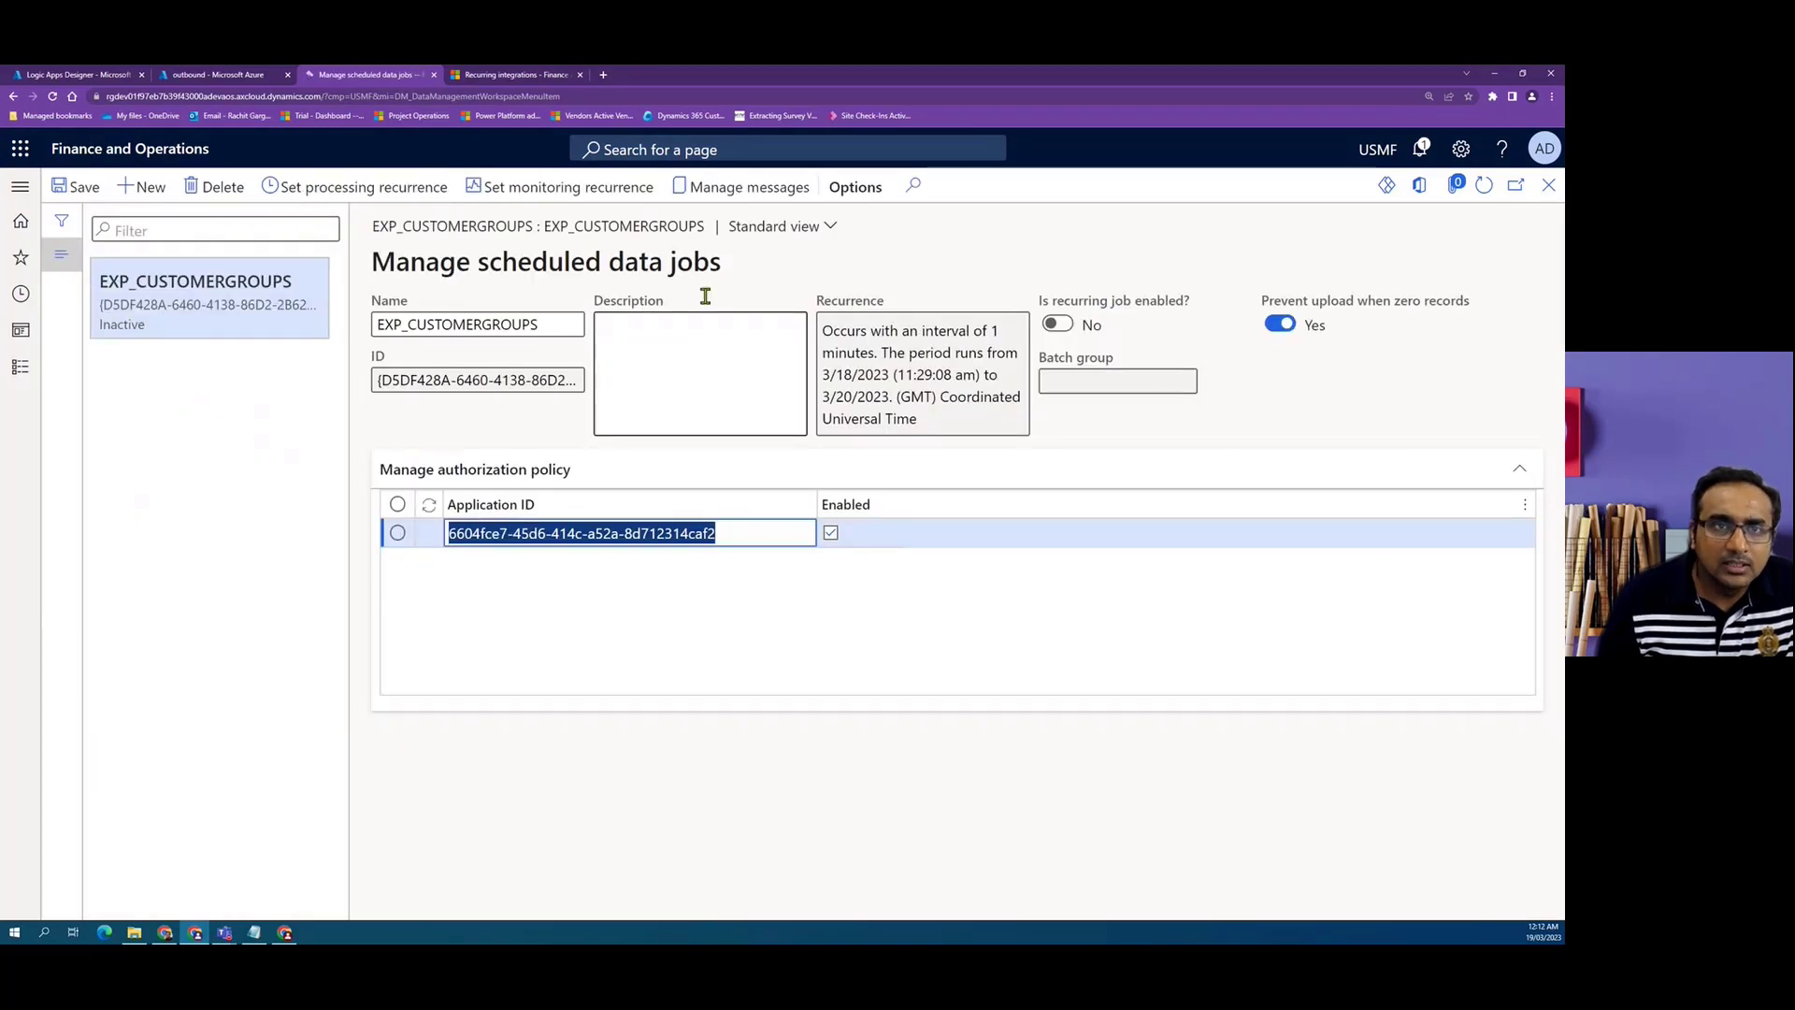
# Read through the Recurring integrations documentation down to the API for export (dequeue) section.
pyautogui.click(520, 75)
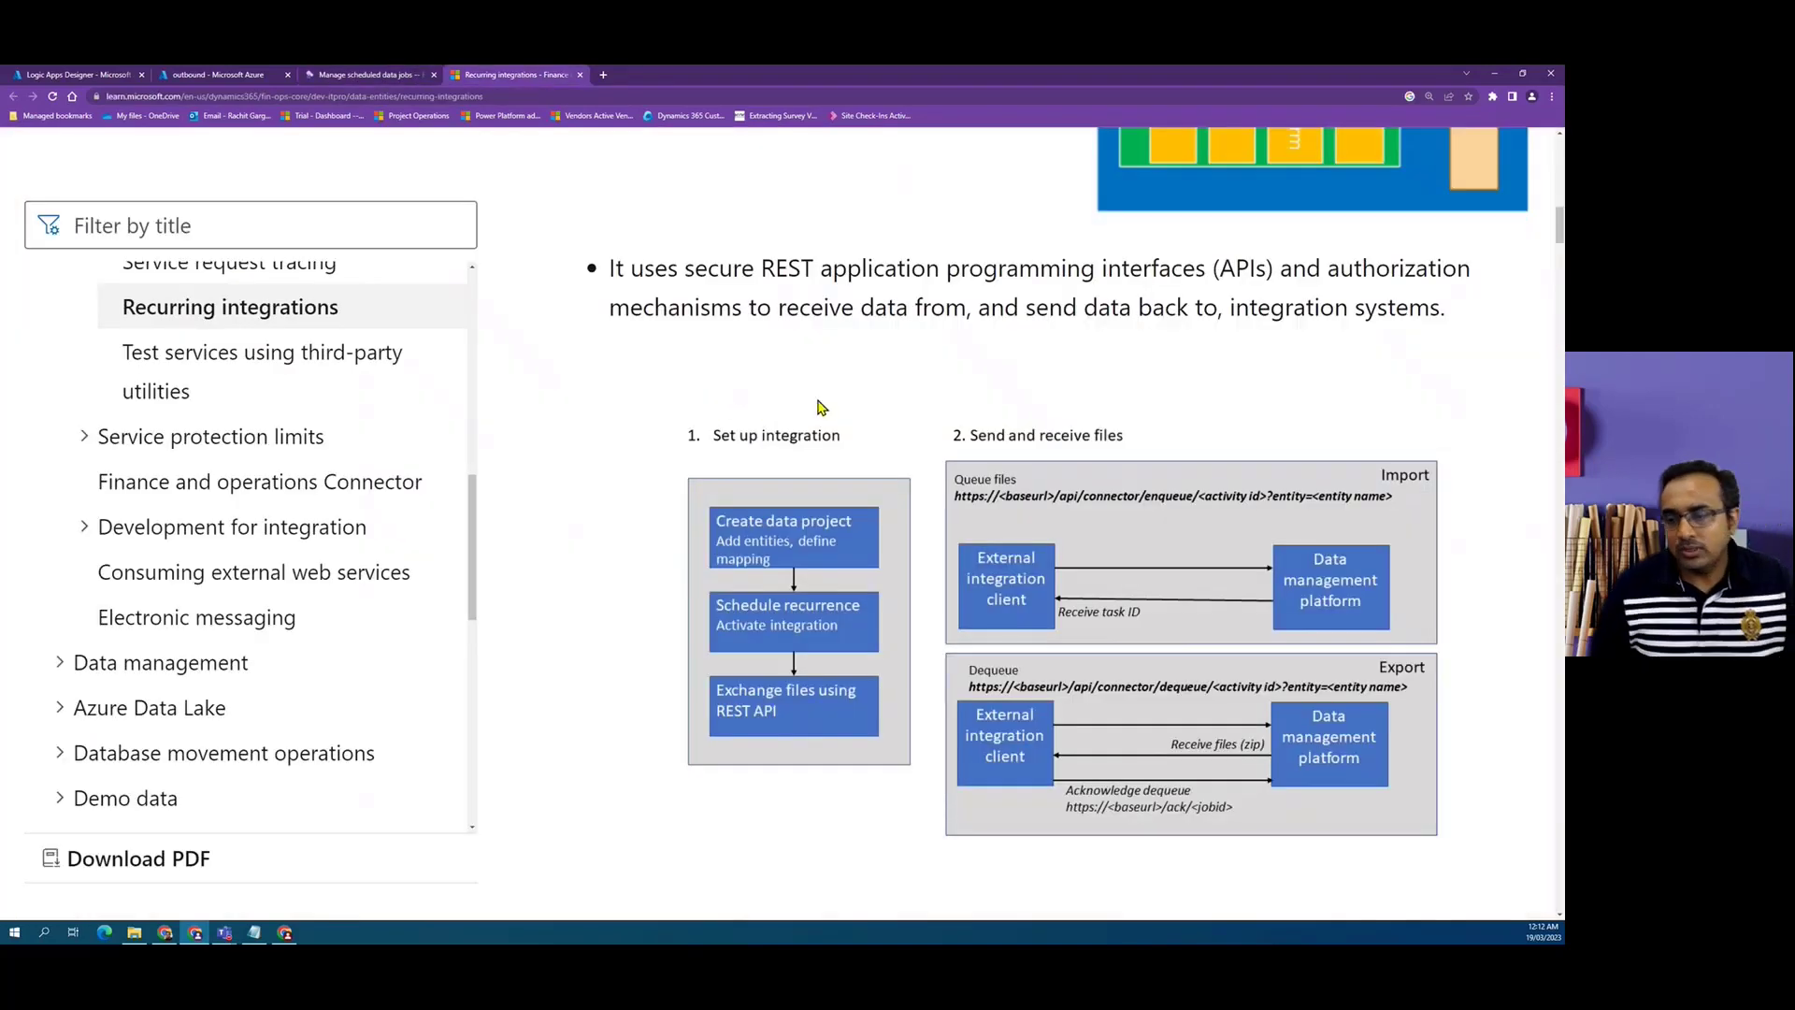
pyautogui.scroll(-2, 829, 551)
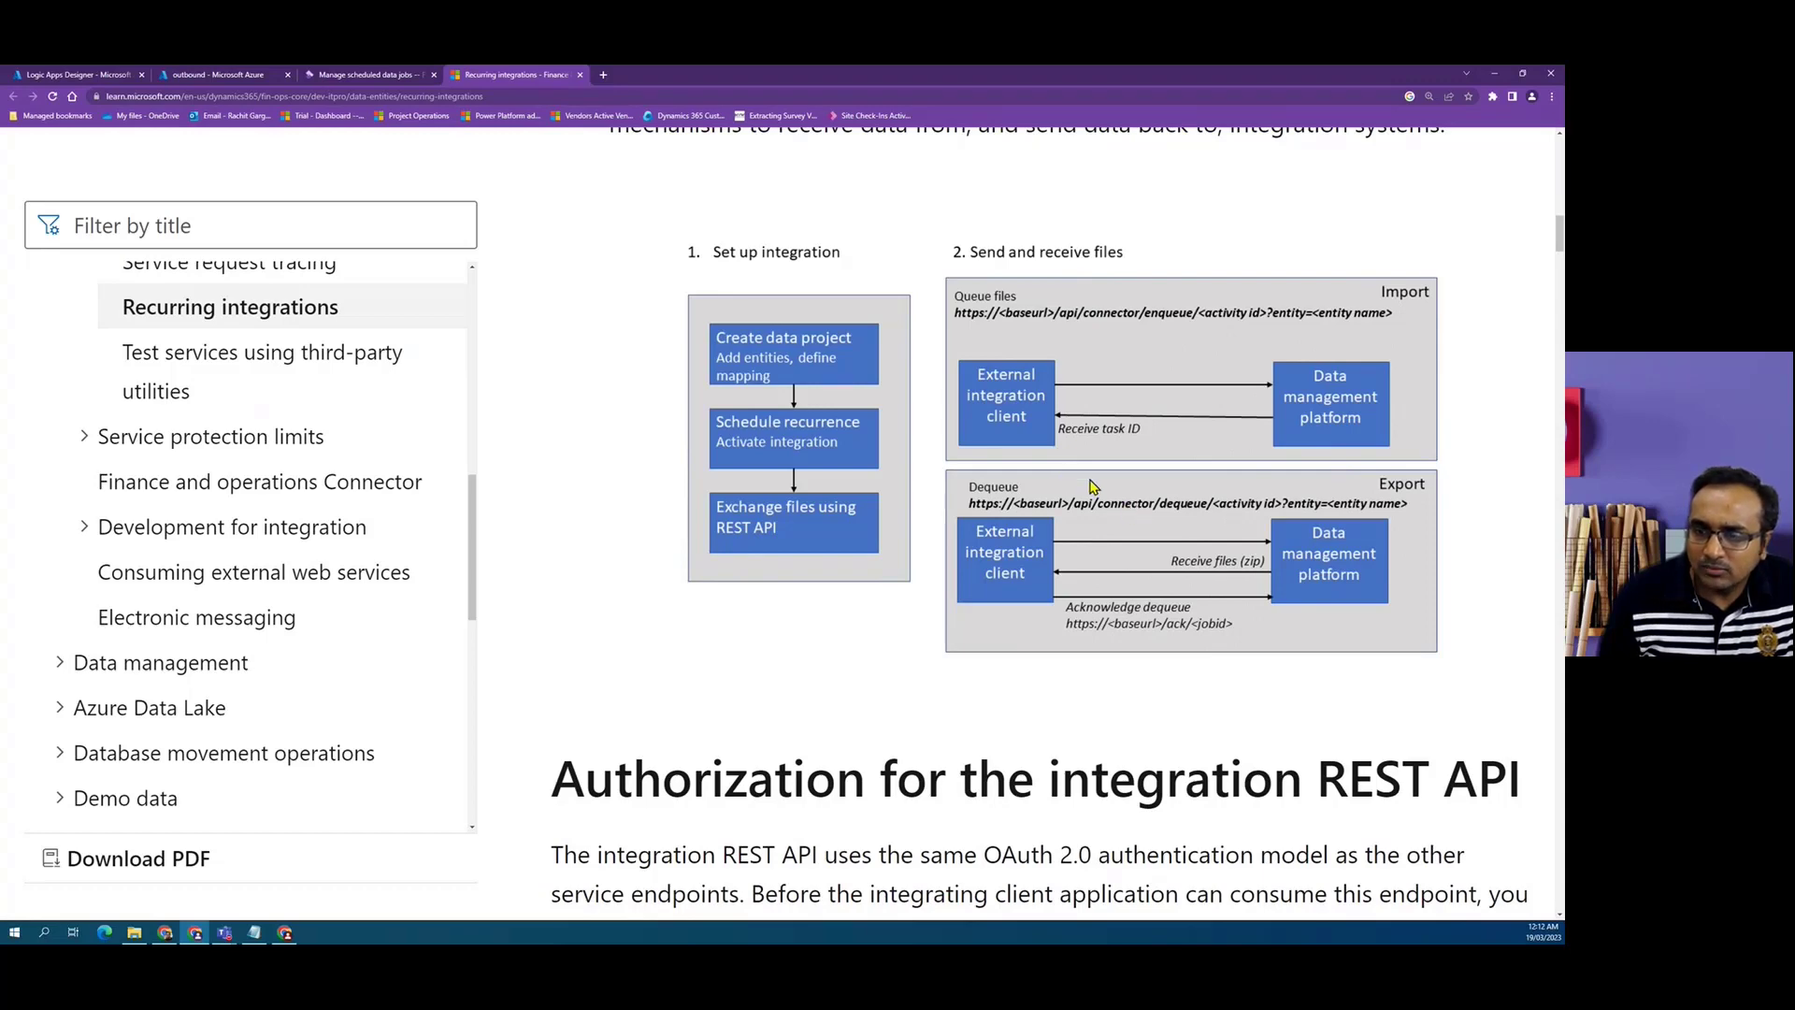
pyautogui.scroll(-1, 1092, 485)
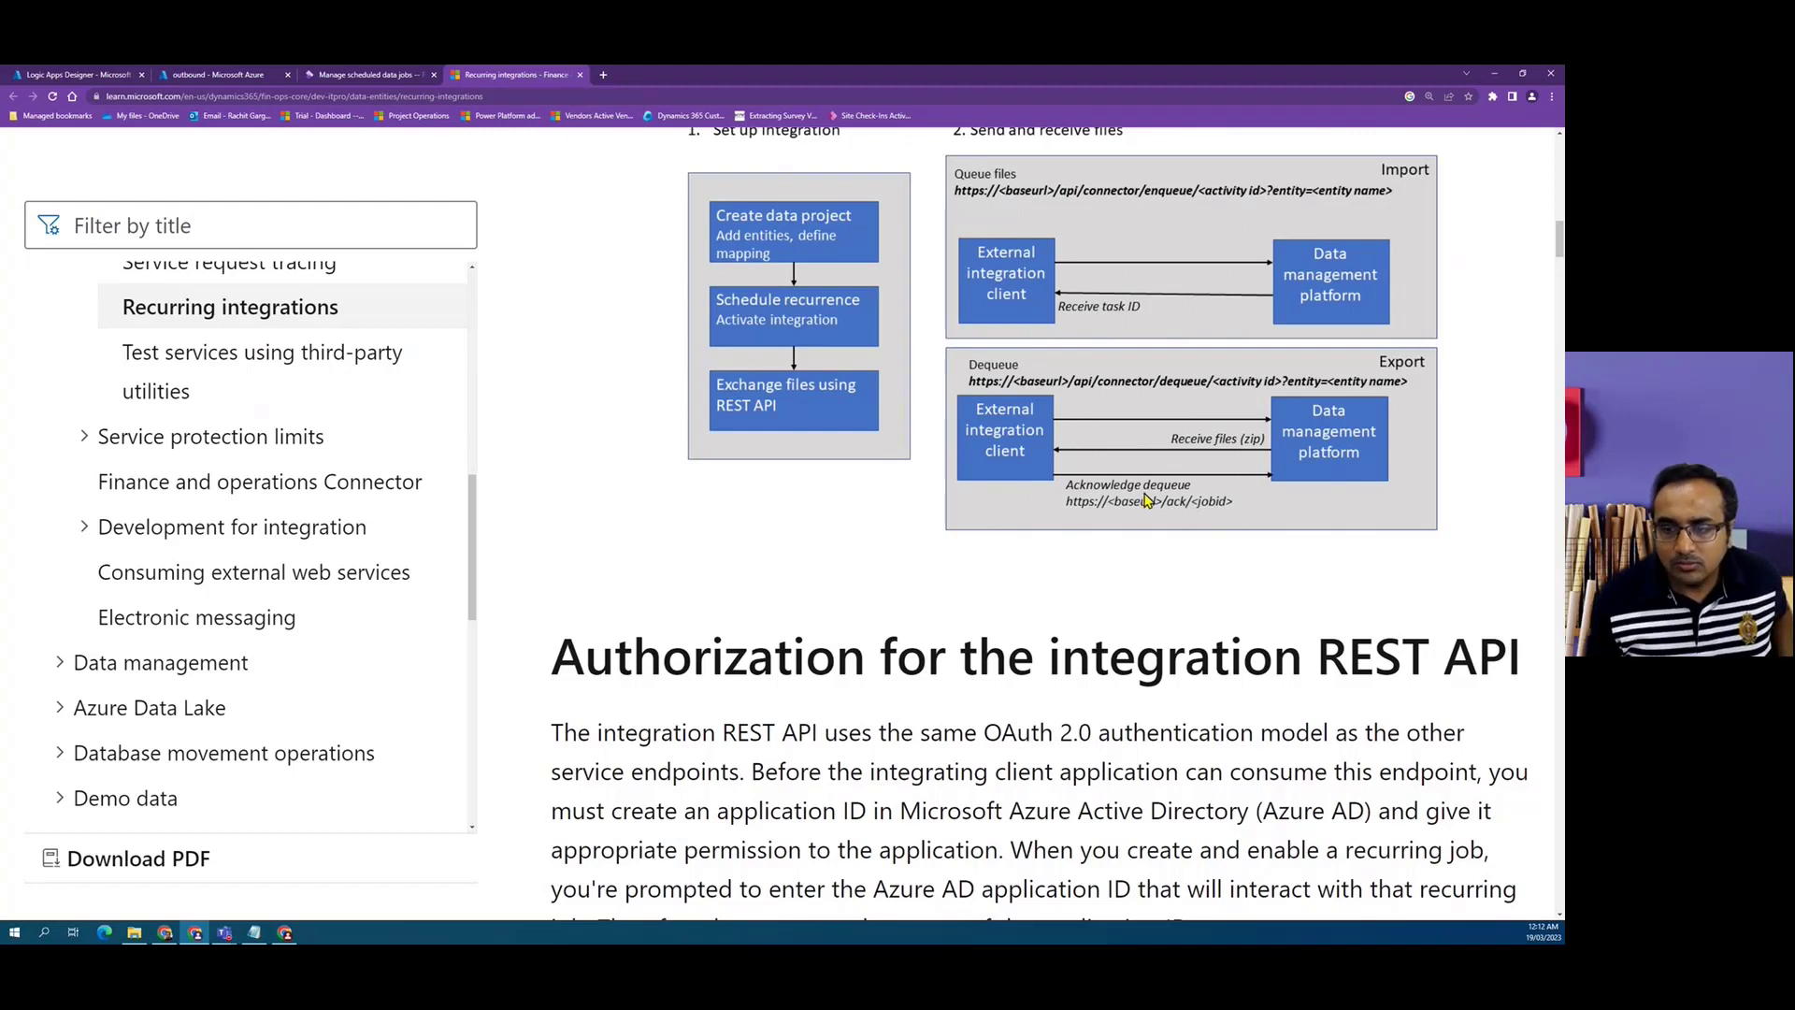
pyautogui.scroll(-2, 1147, 500)
pyautogui.scroll(1, 1075, 516)
pyautogui.scroll(-4, 1075, 516)
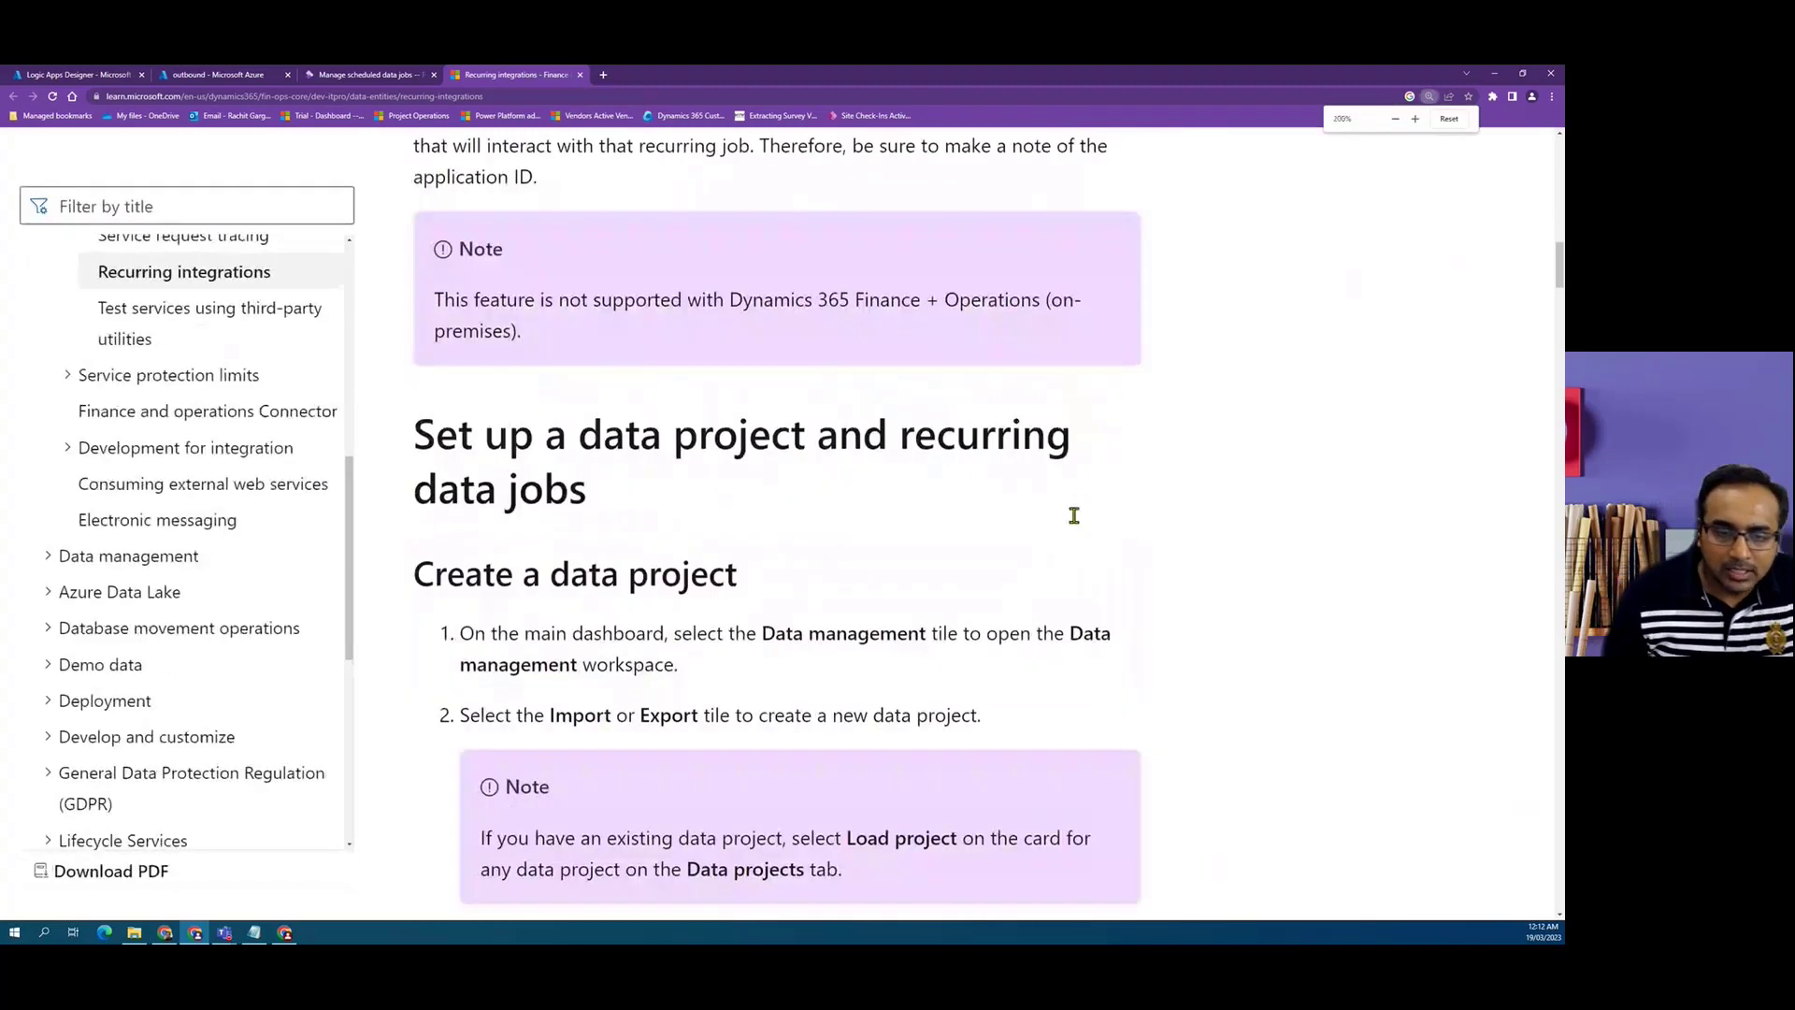
pyautogui.scroll(-6, 1074, 517)
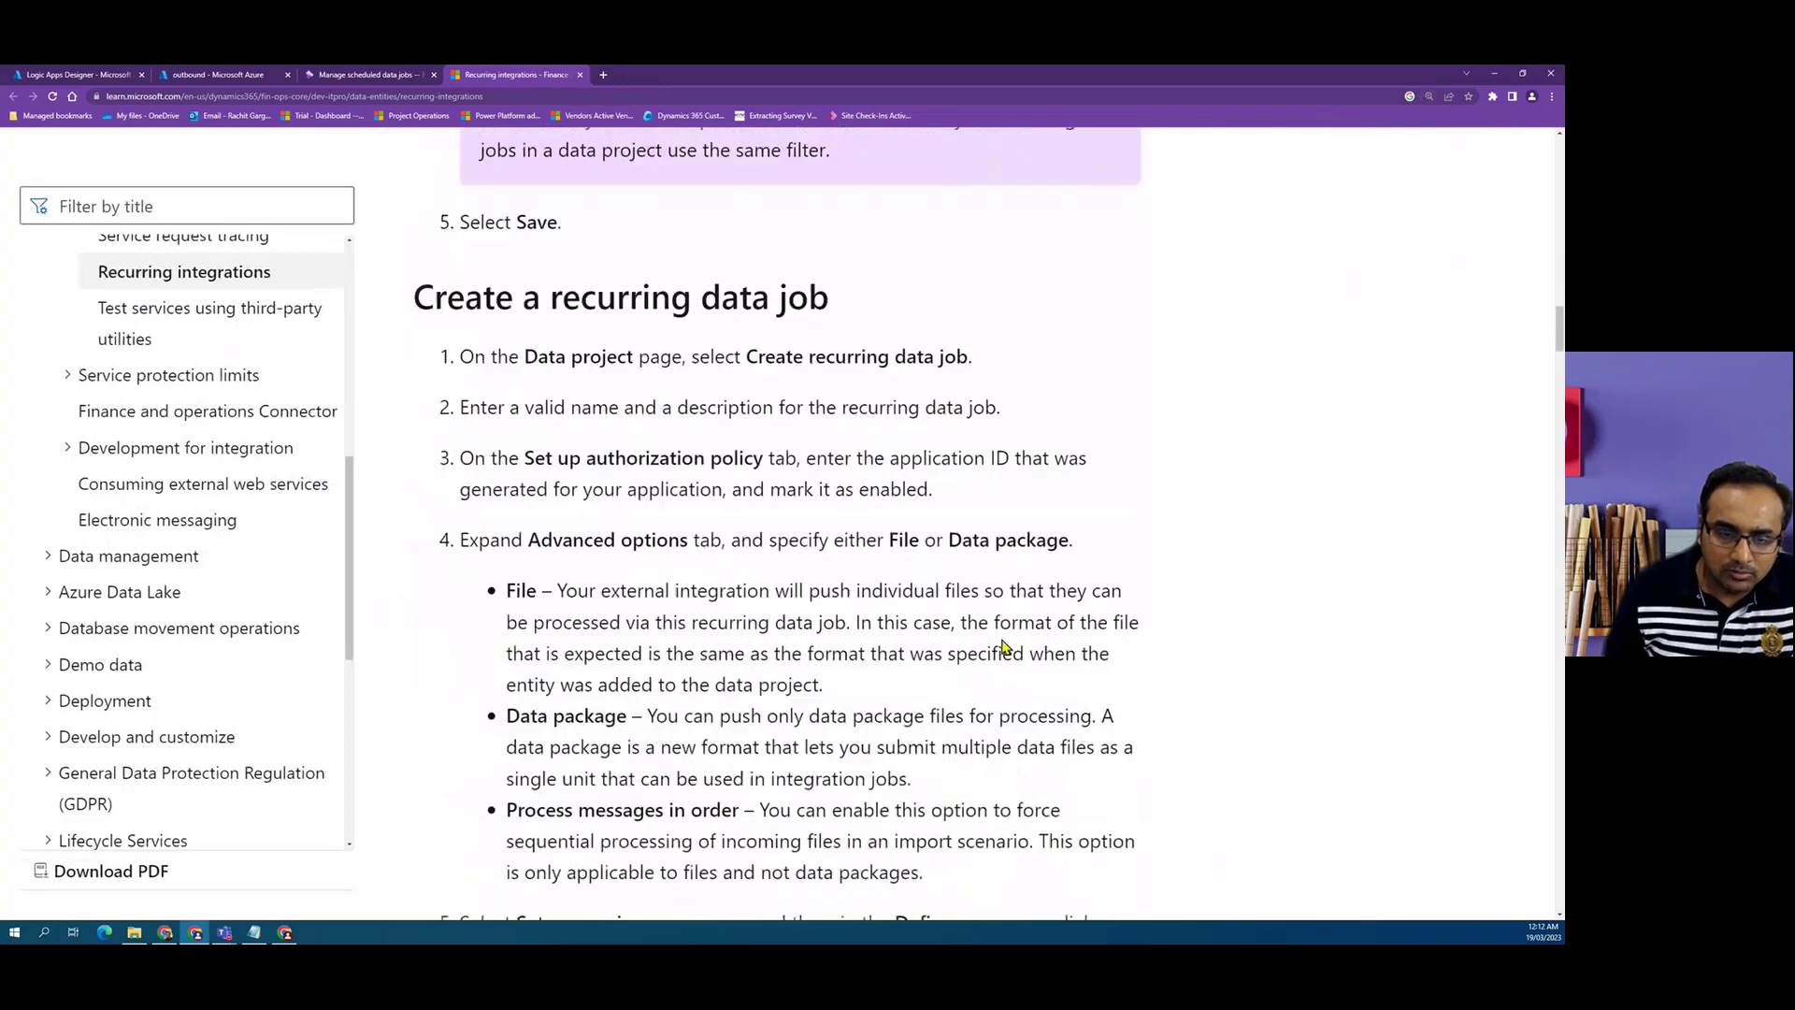
pyautogui.scroll(-6, 1003, 647)
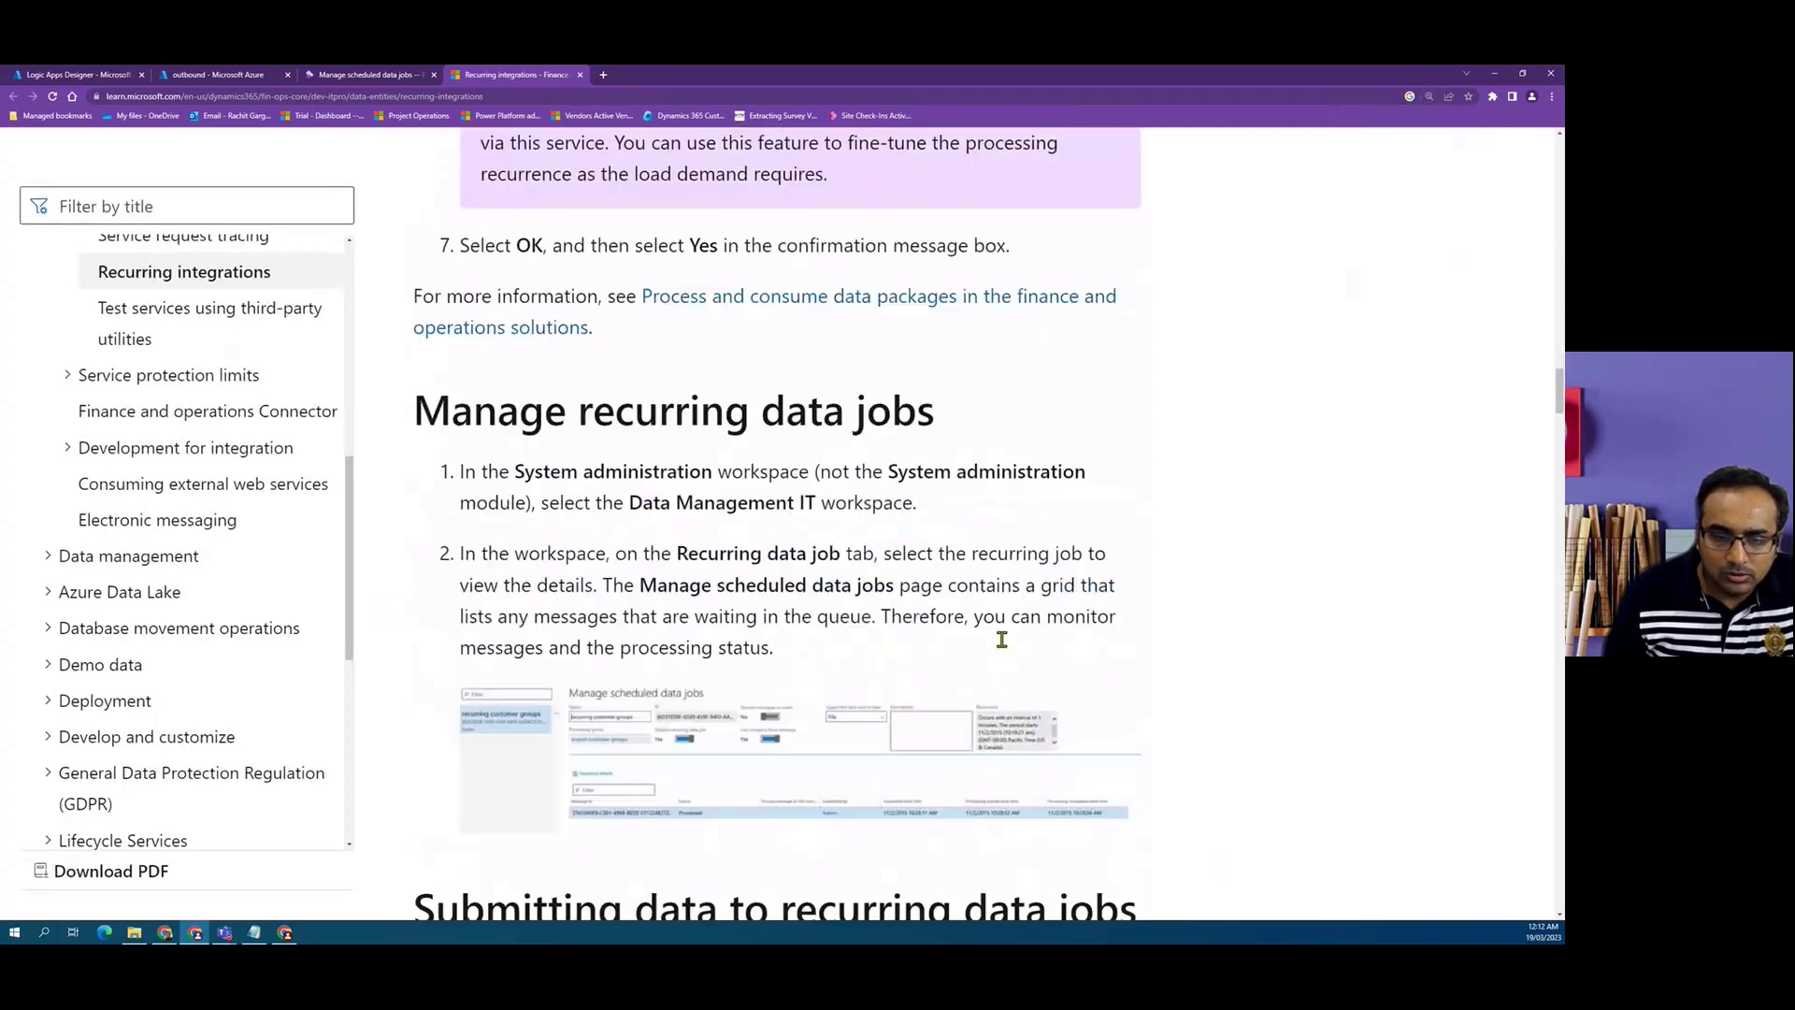
pyautogui.scroll(-8, 1003, 643)
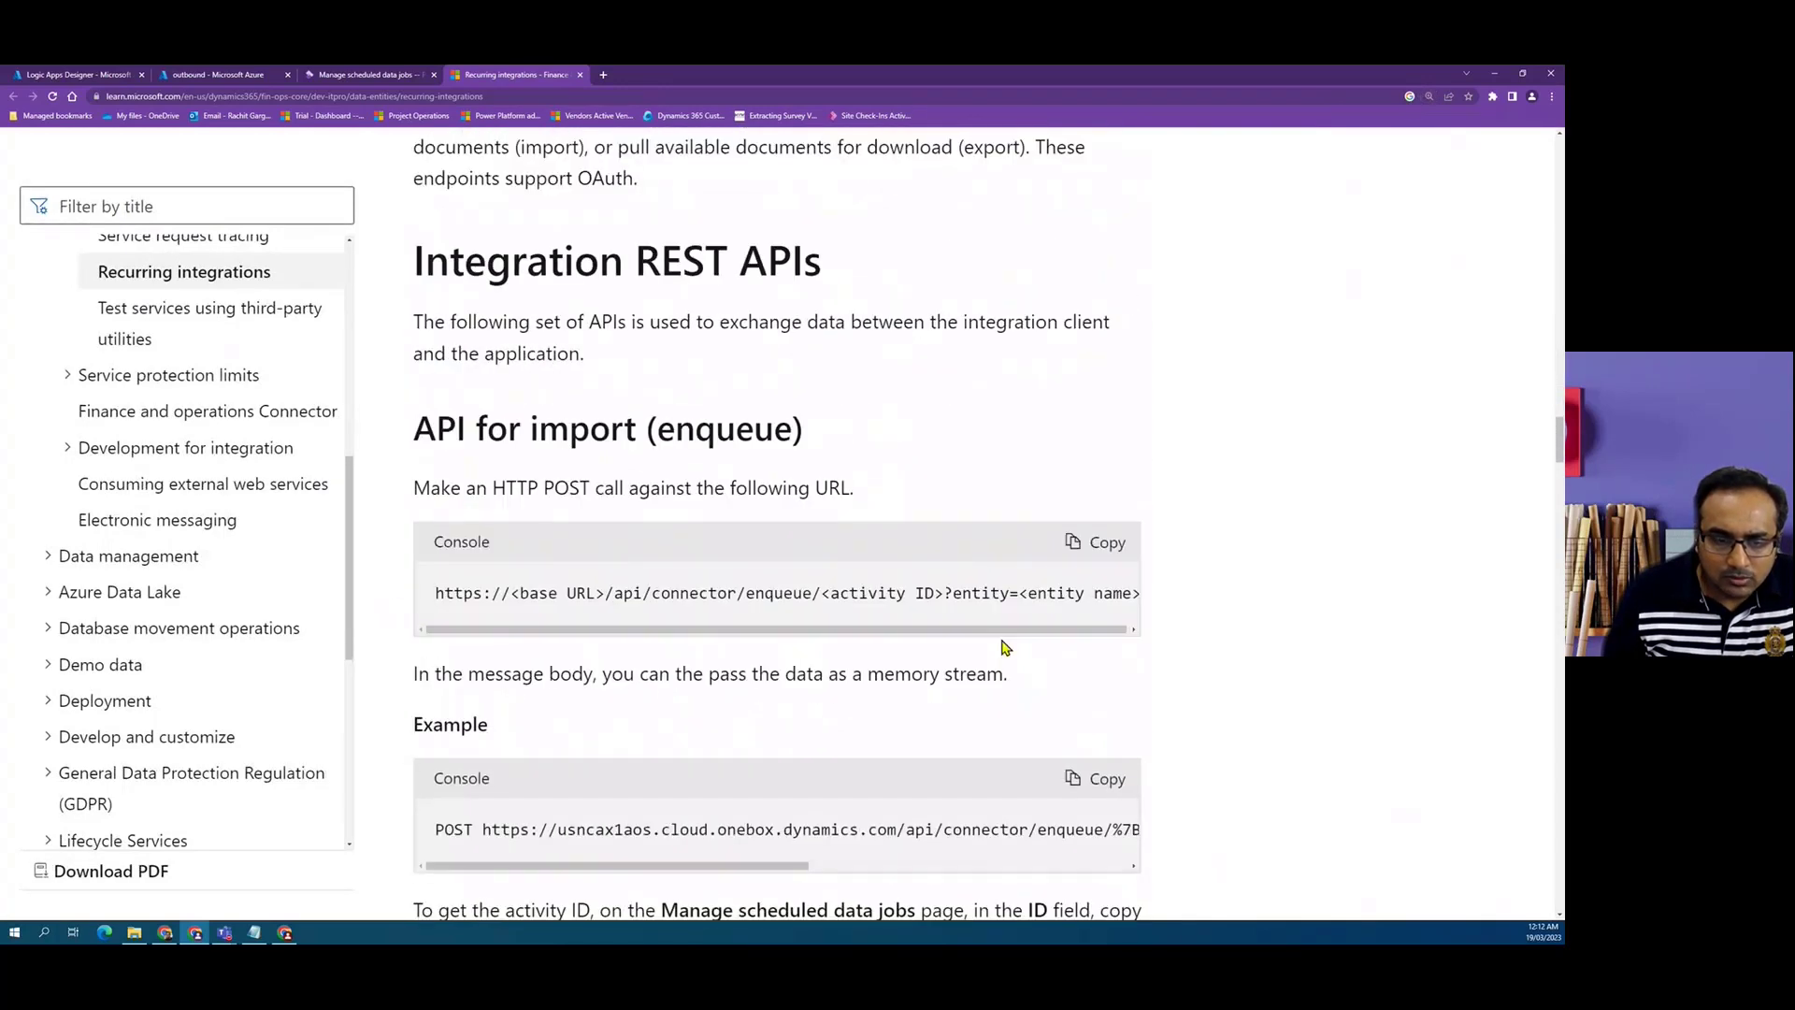
pyautogui.scroll(-7, 811, 482)
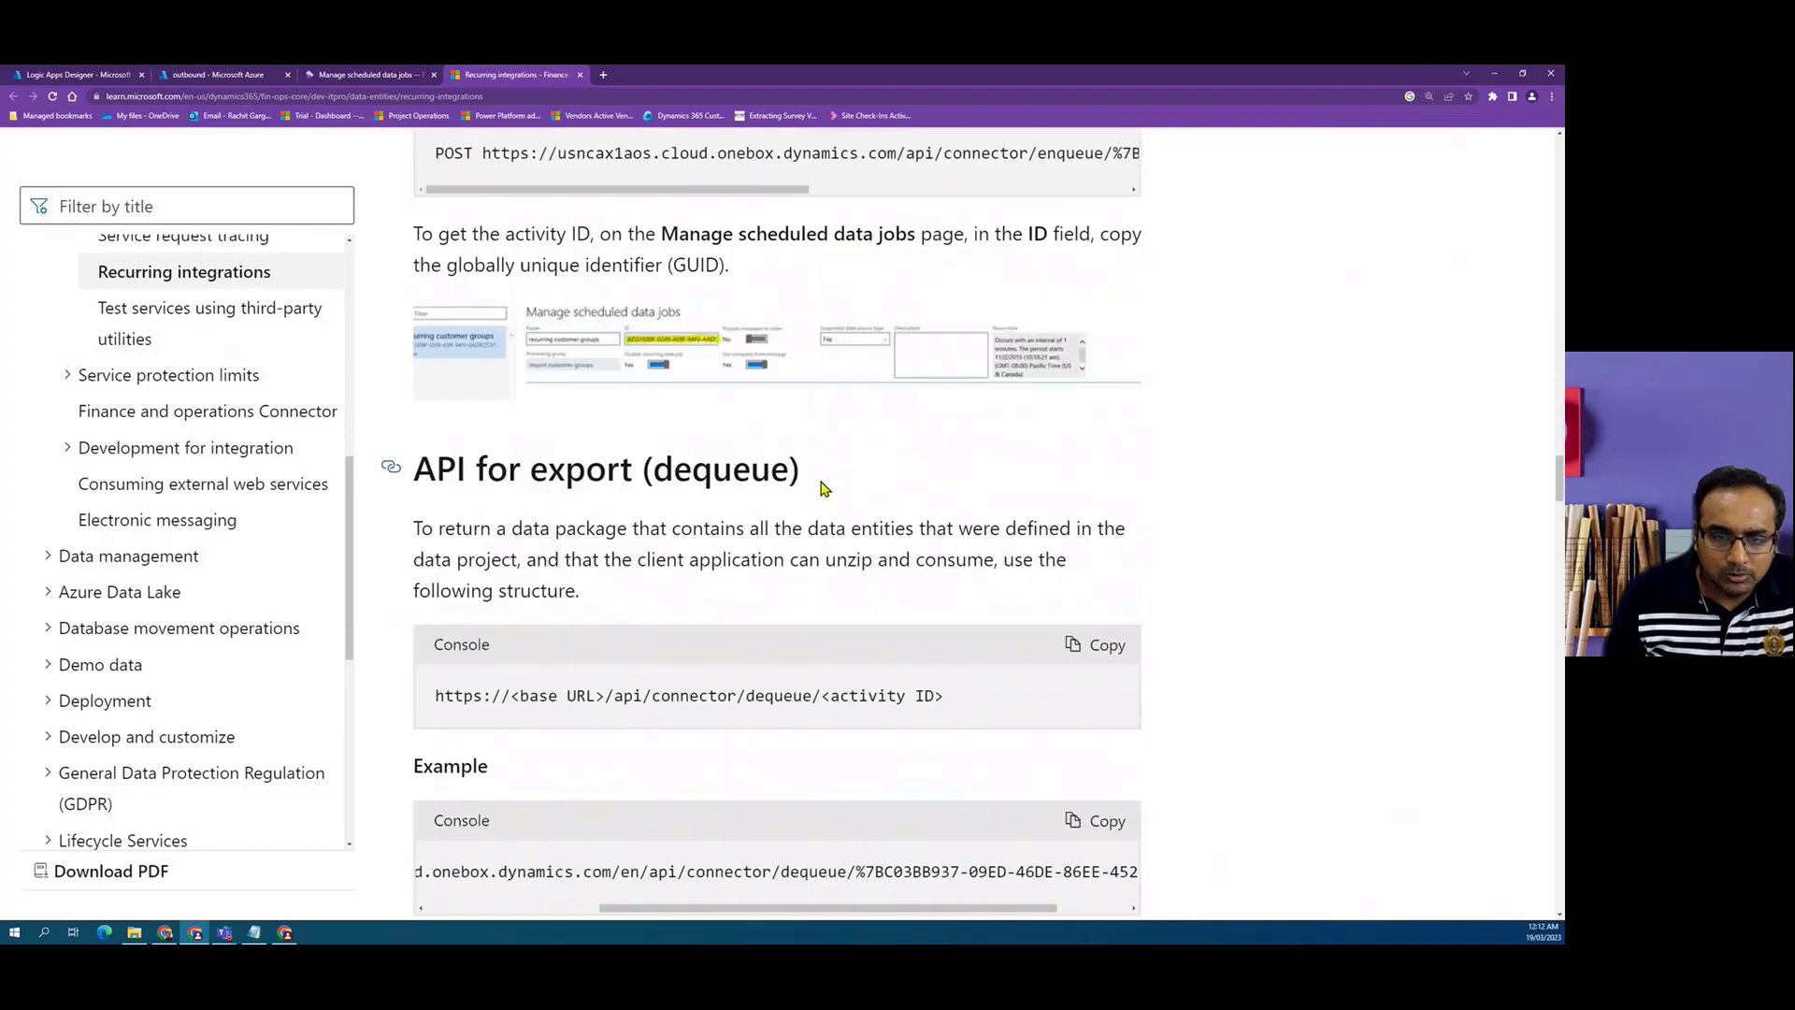
pyautogui.scroll(-1, 823, 488)
# Highlight the heading and the base URL, dequeue and activity ID parts of the dequeue API URL.
pyautogui.moveTo(436, 350); pyautogui.dragTo(857, 346)
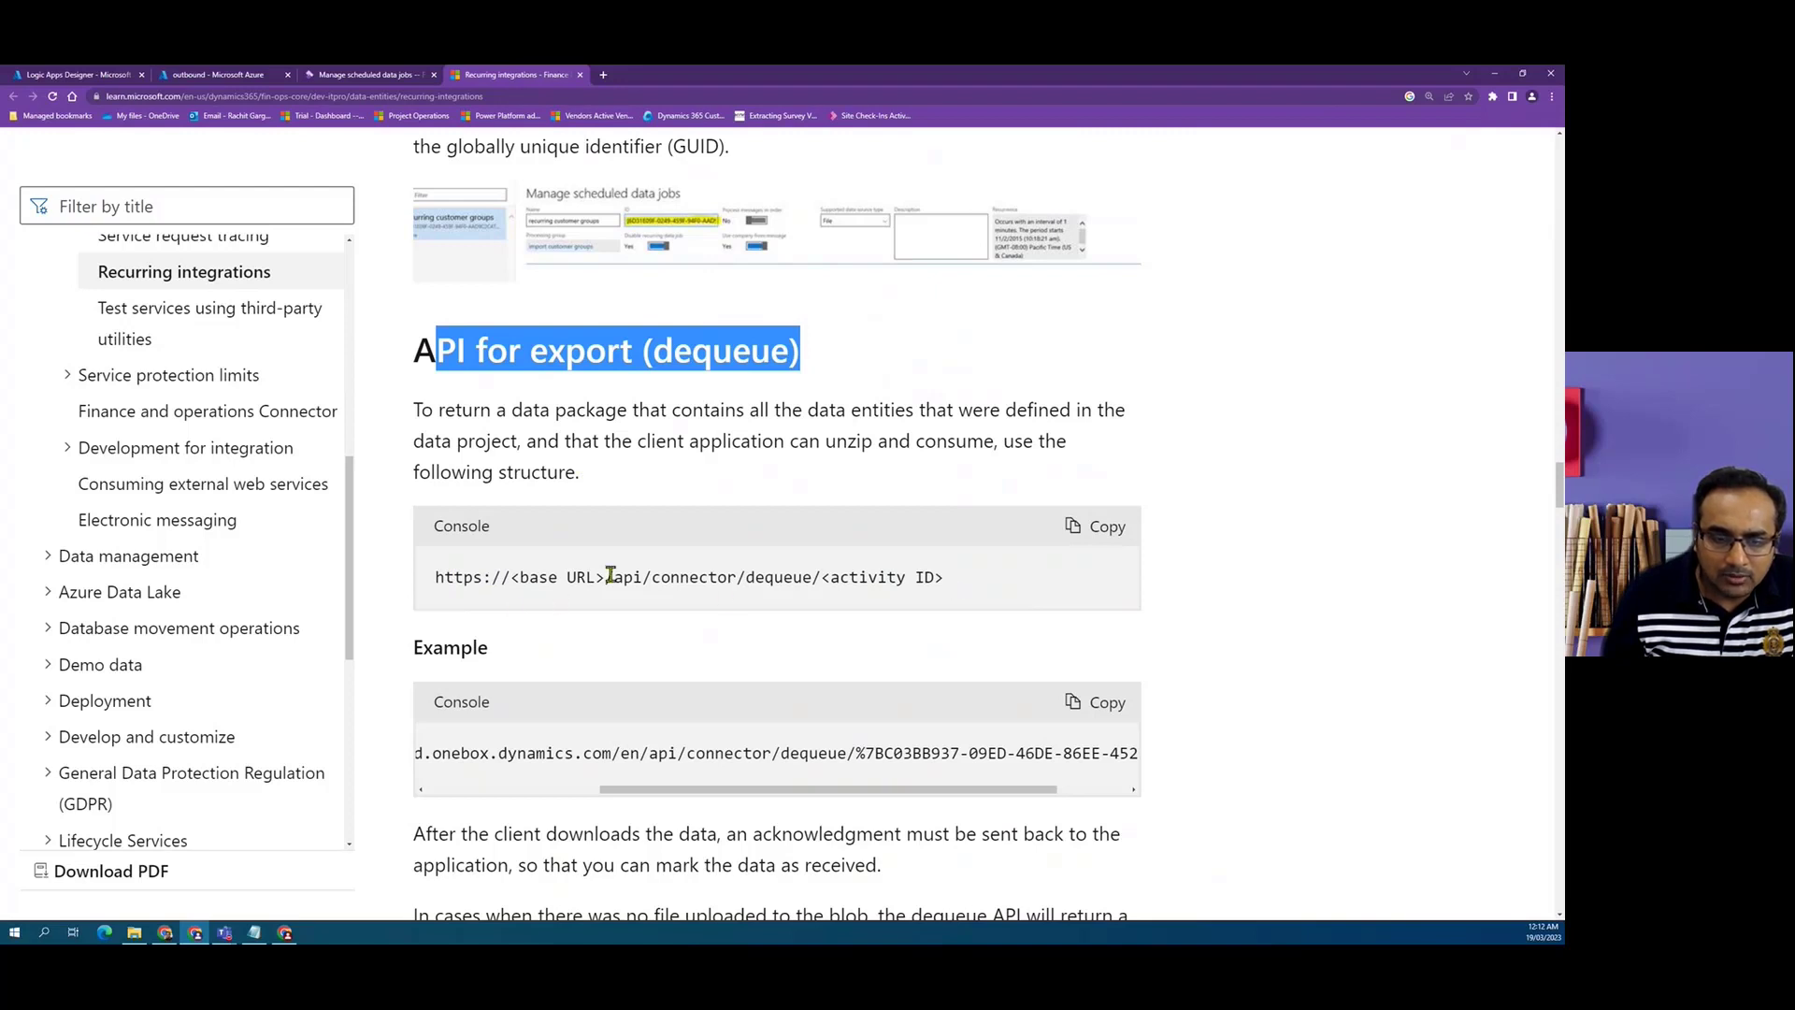
pyautogui.moveTo(610, 577); pyautogui.dragTo(418, 579)
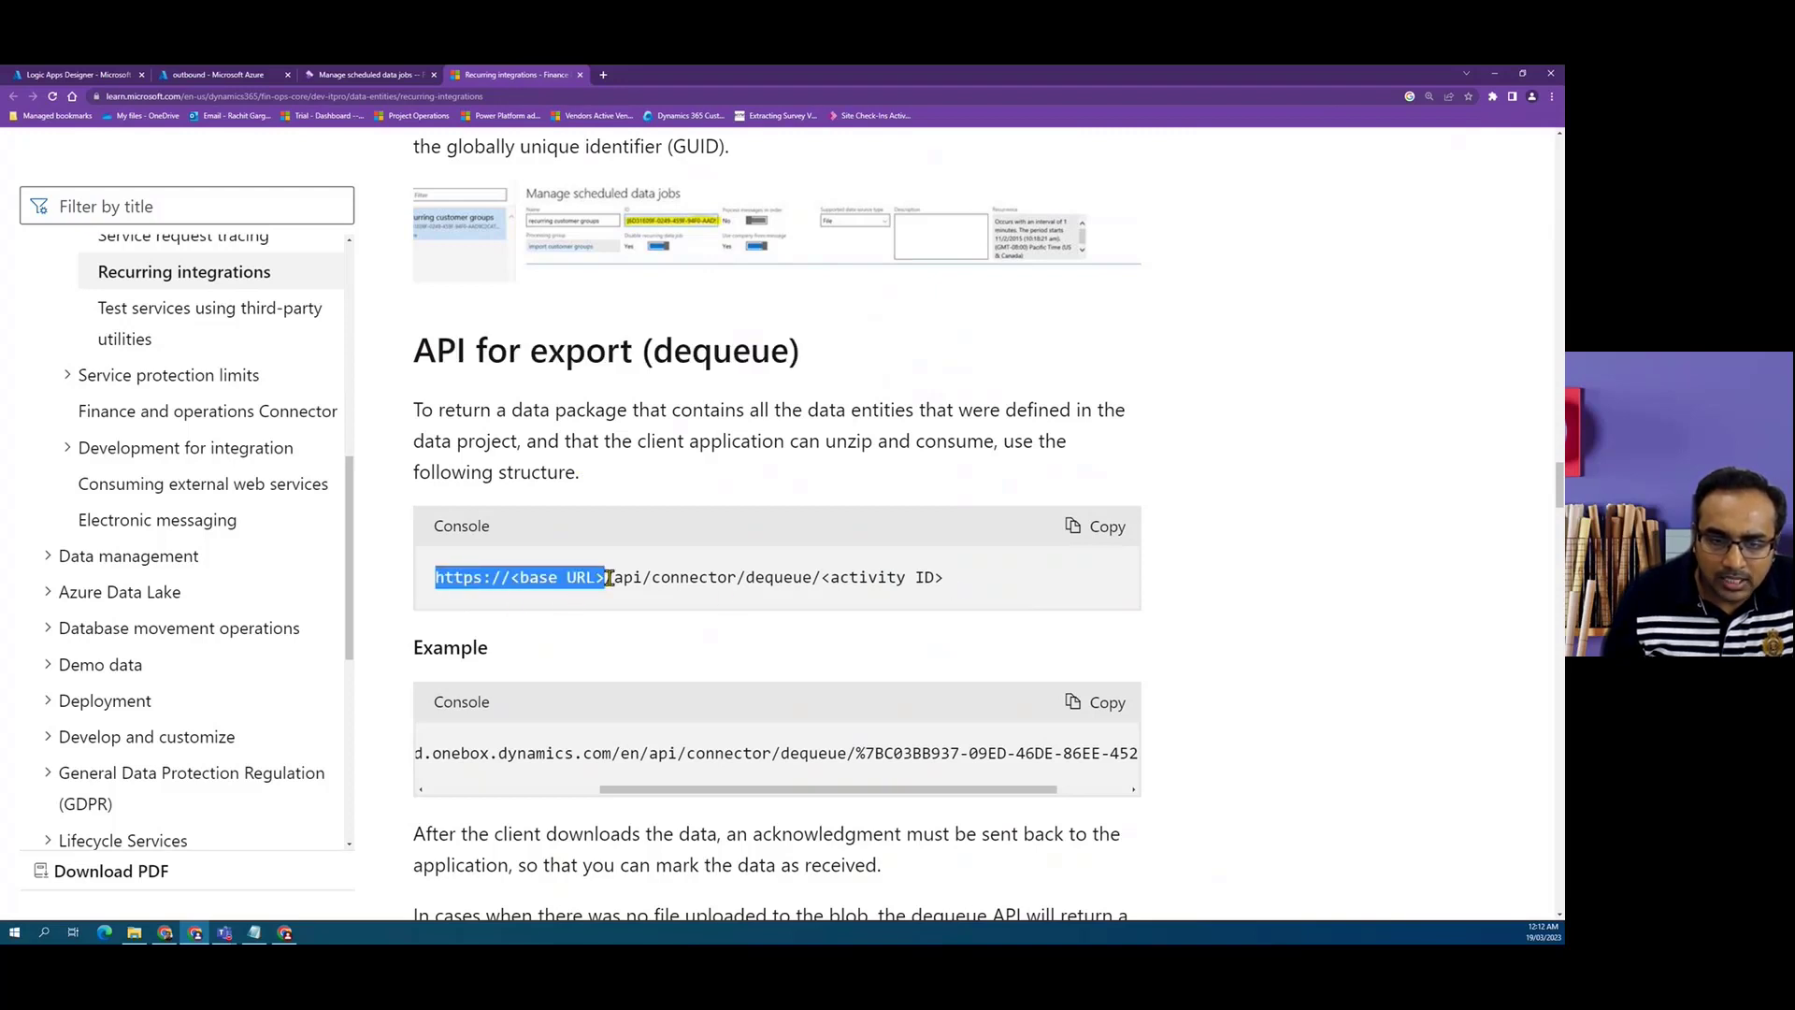
pyautogui.click(729, 580)
pyautogui.doubleClick(778, 580)
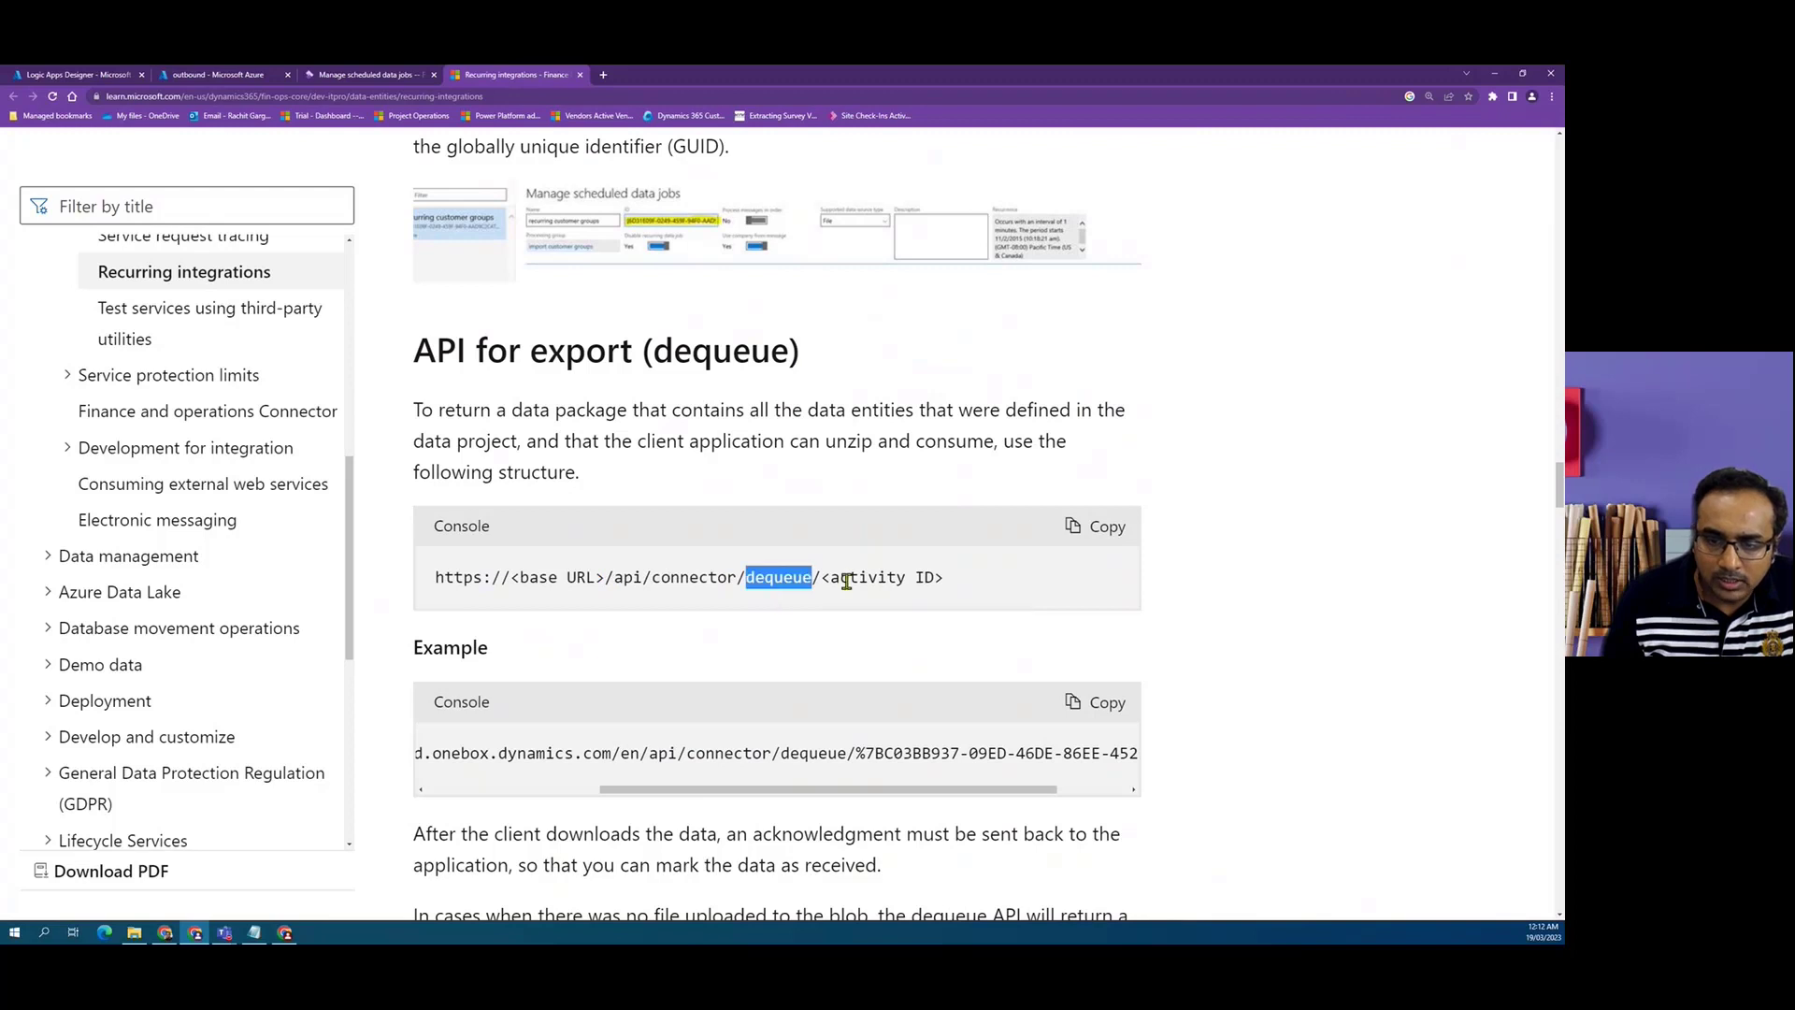
pyautogui.click(849, 579)
pyautogui.doubleClick(862, 580)
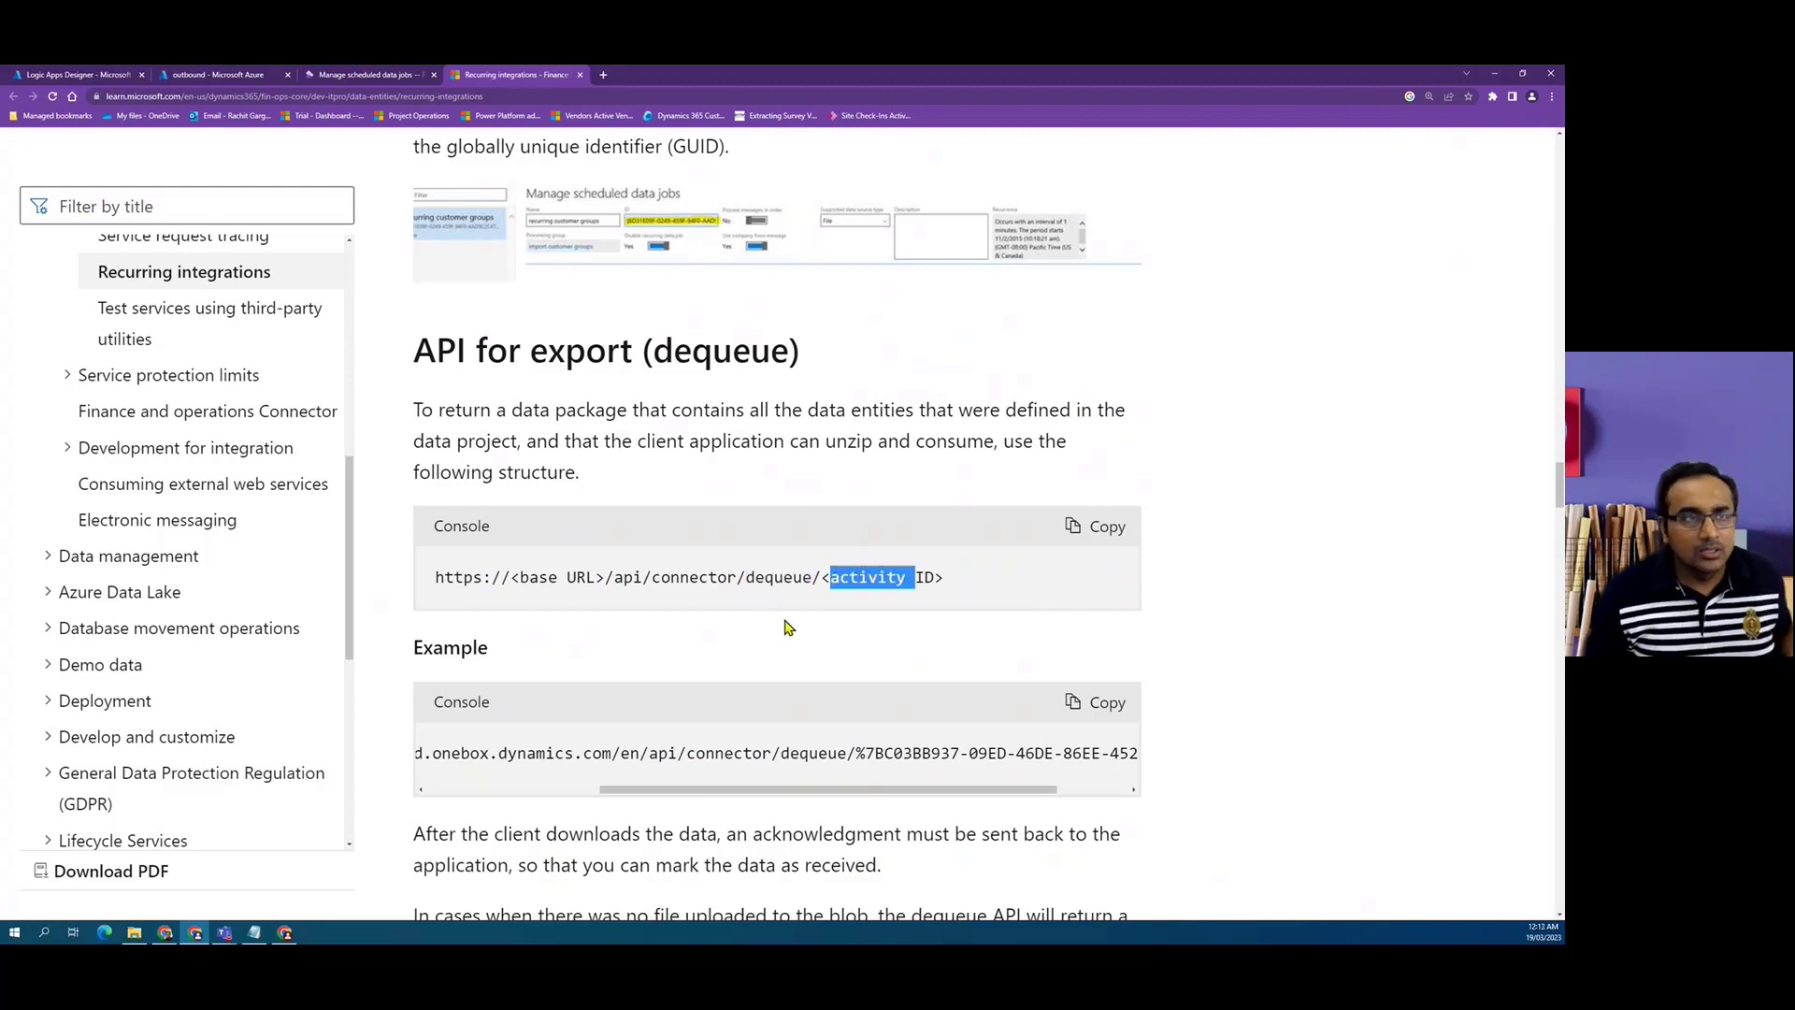
# Review the Logic App's Audience, TenantID, ClientID and Secret variable actions, then return to the dequeue API documentation.
pyautogui.click(79, 74)
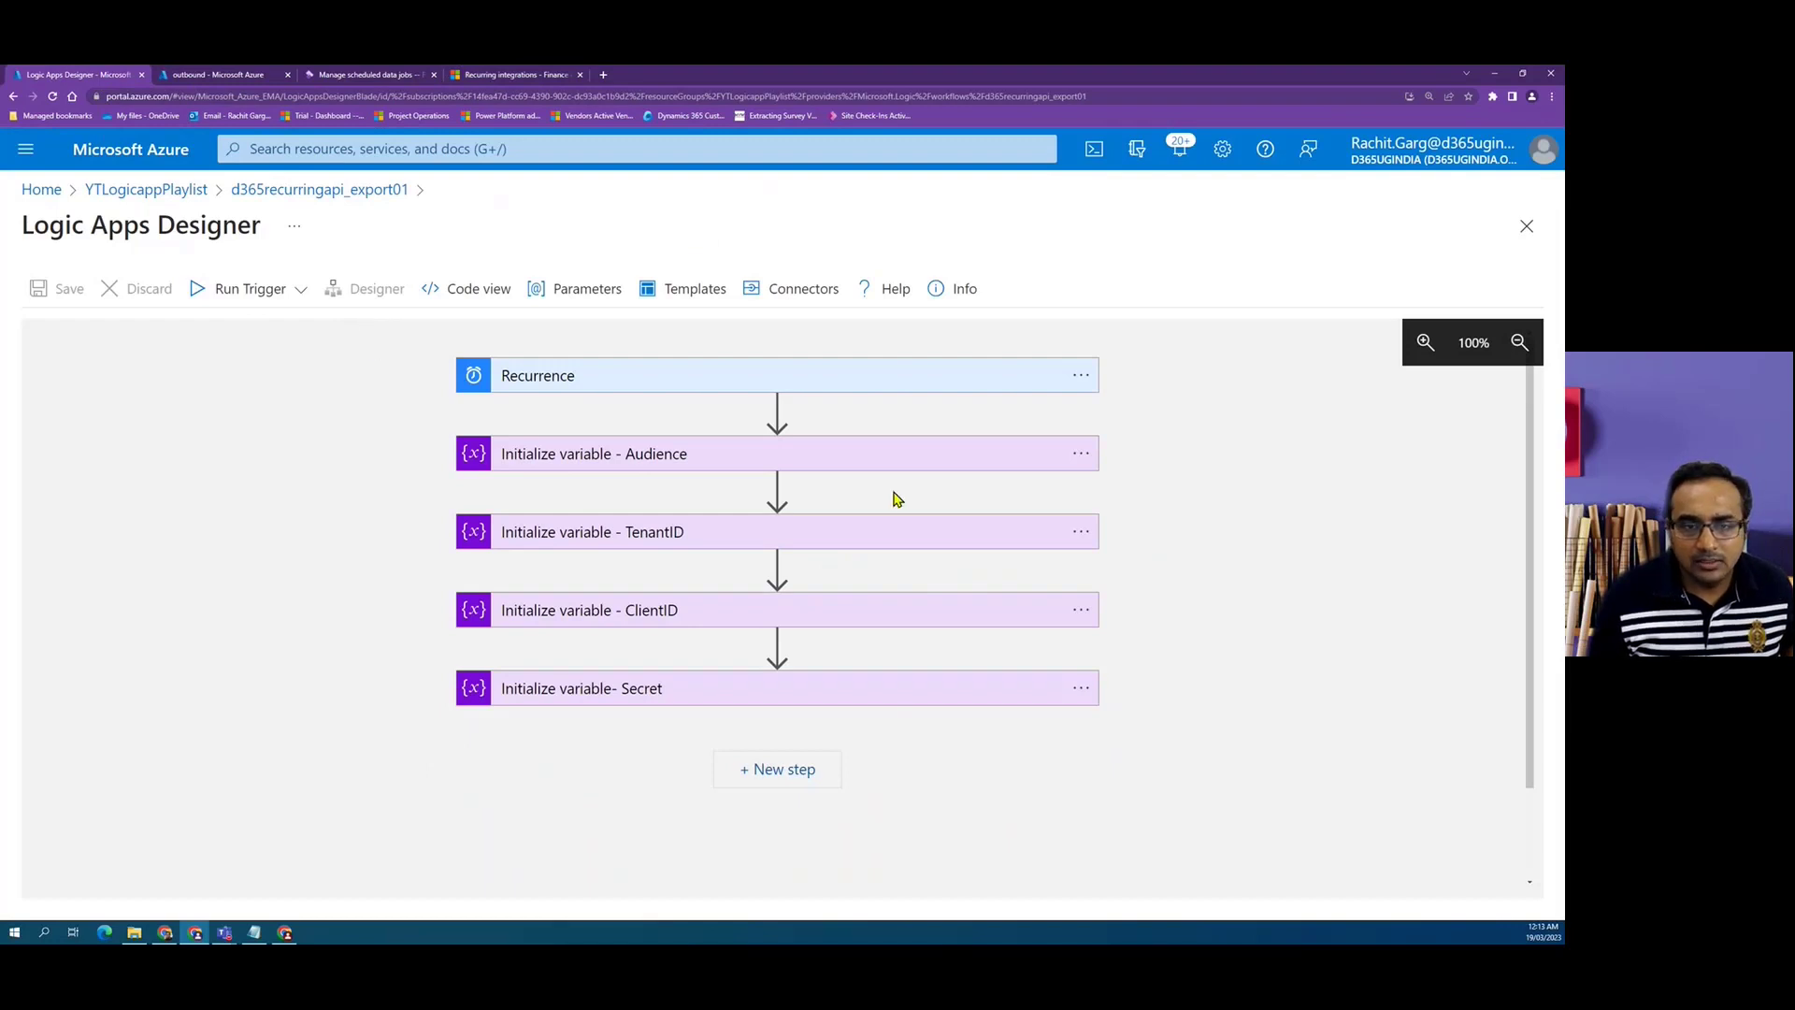
pyautogui.click(857, 464)
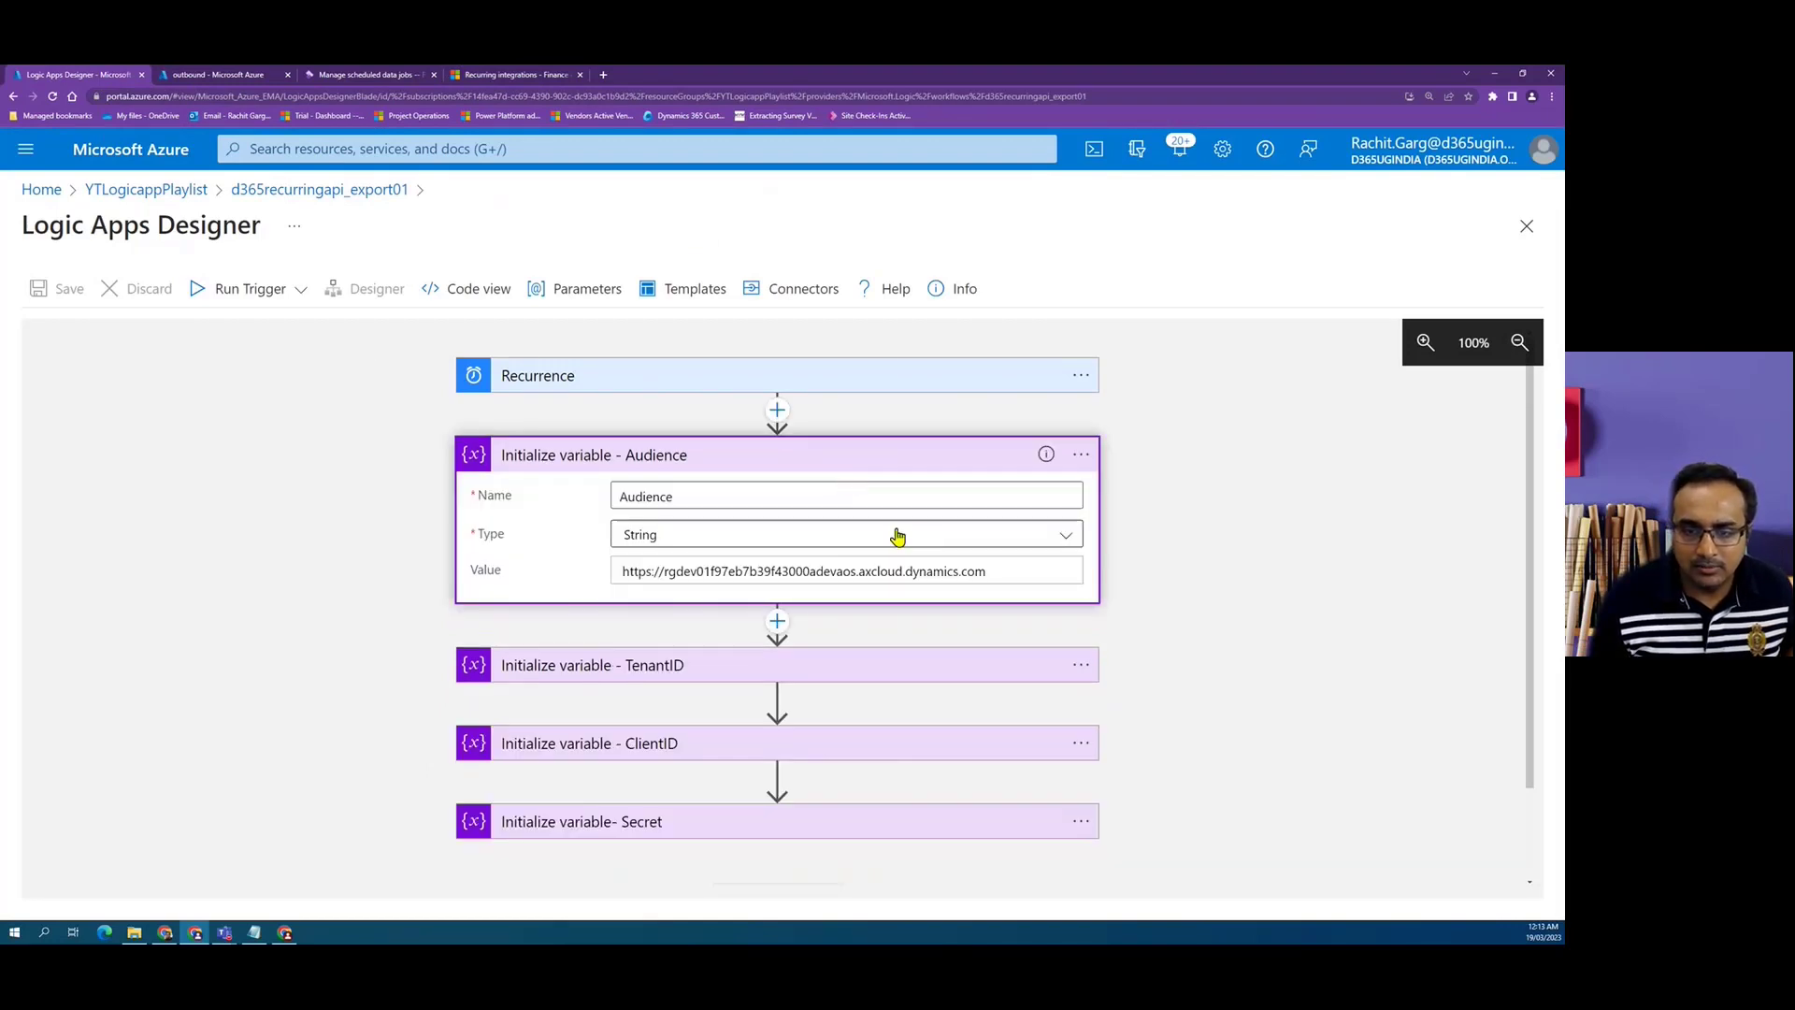
pyautogui.scroll(-1, 902, 535)
pyautogui.click(889, 557)
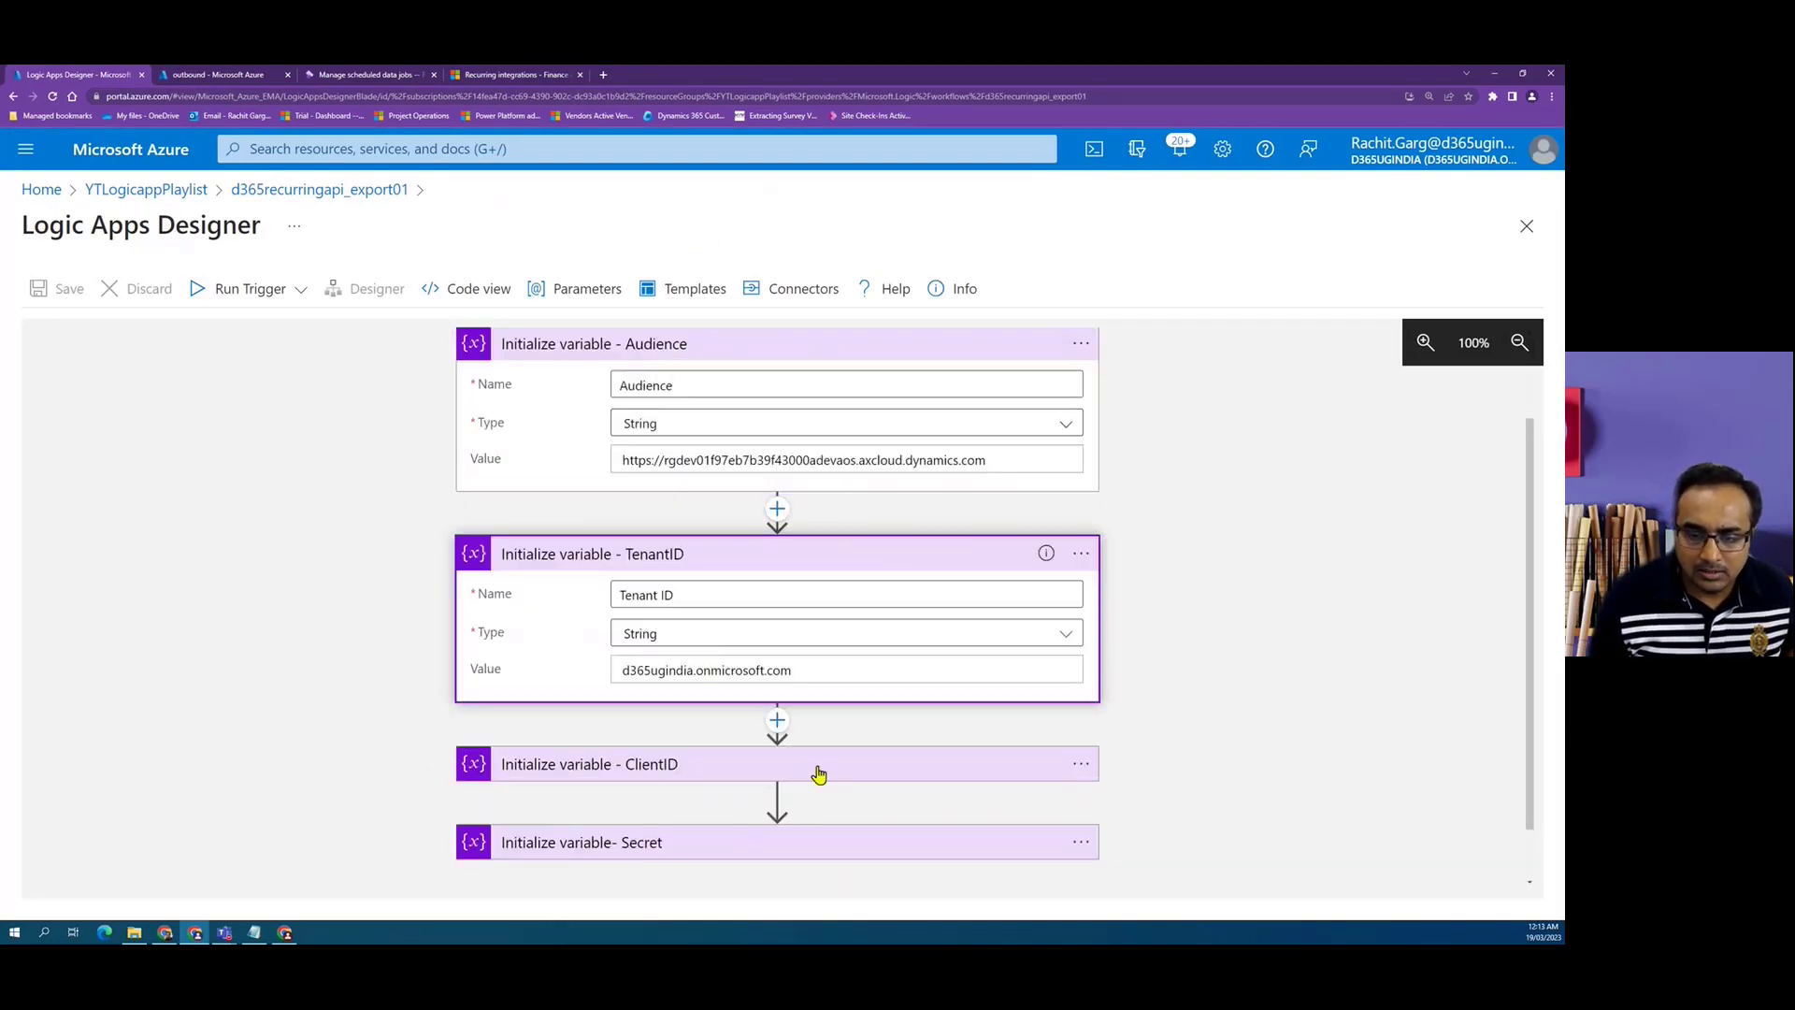
pyautogui.click(936, 756)
pyautogui.scroll(-2, 926, 767)
pyautogui.click(882, 776)
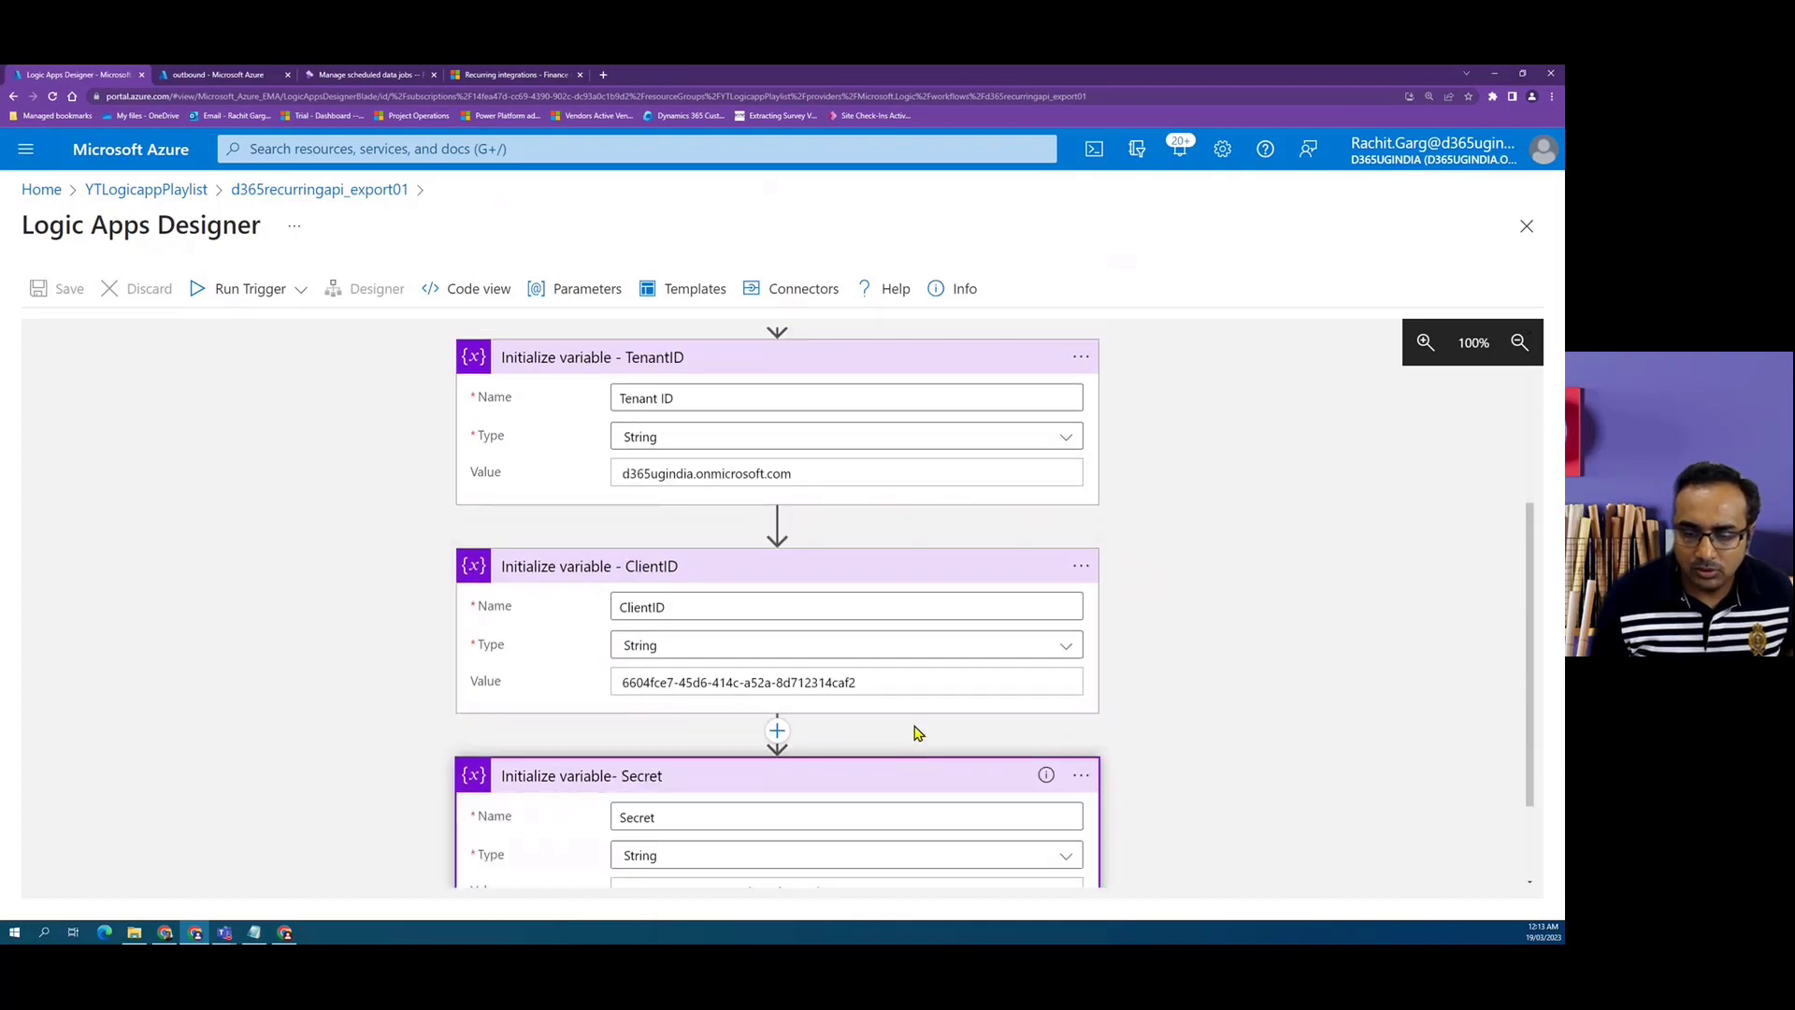
pyautogui.scroll(5, 1160, 707)
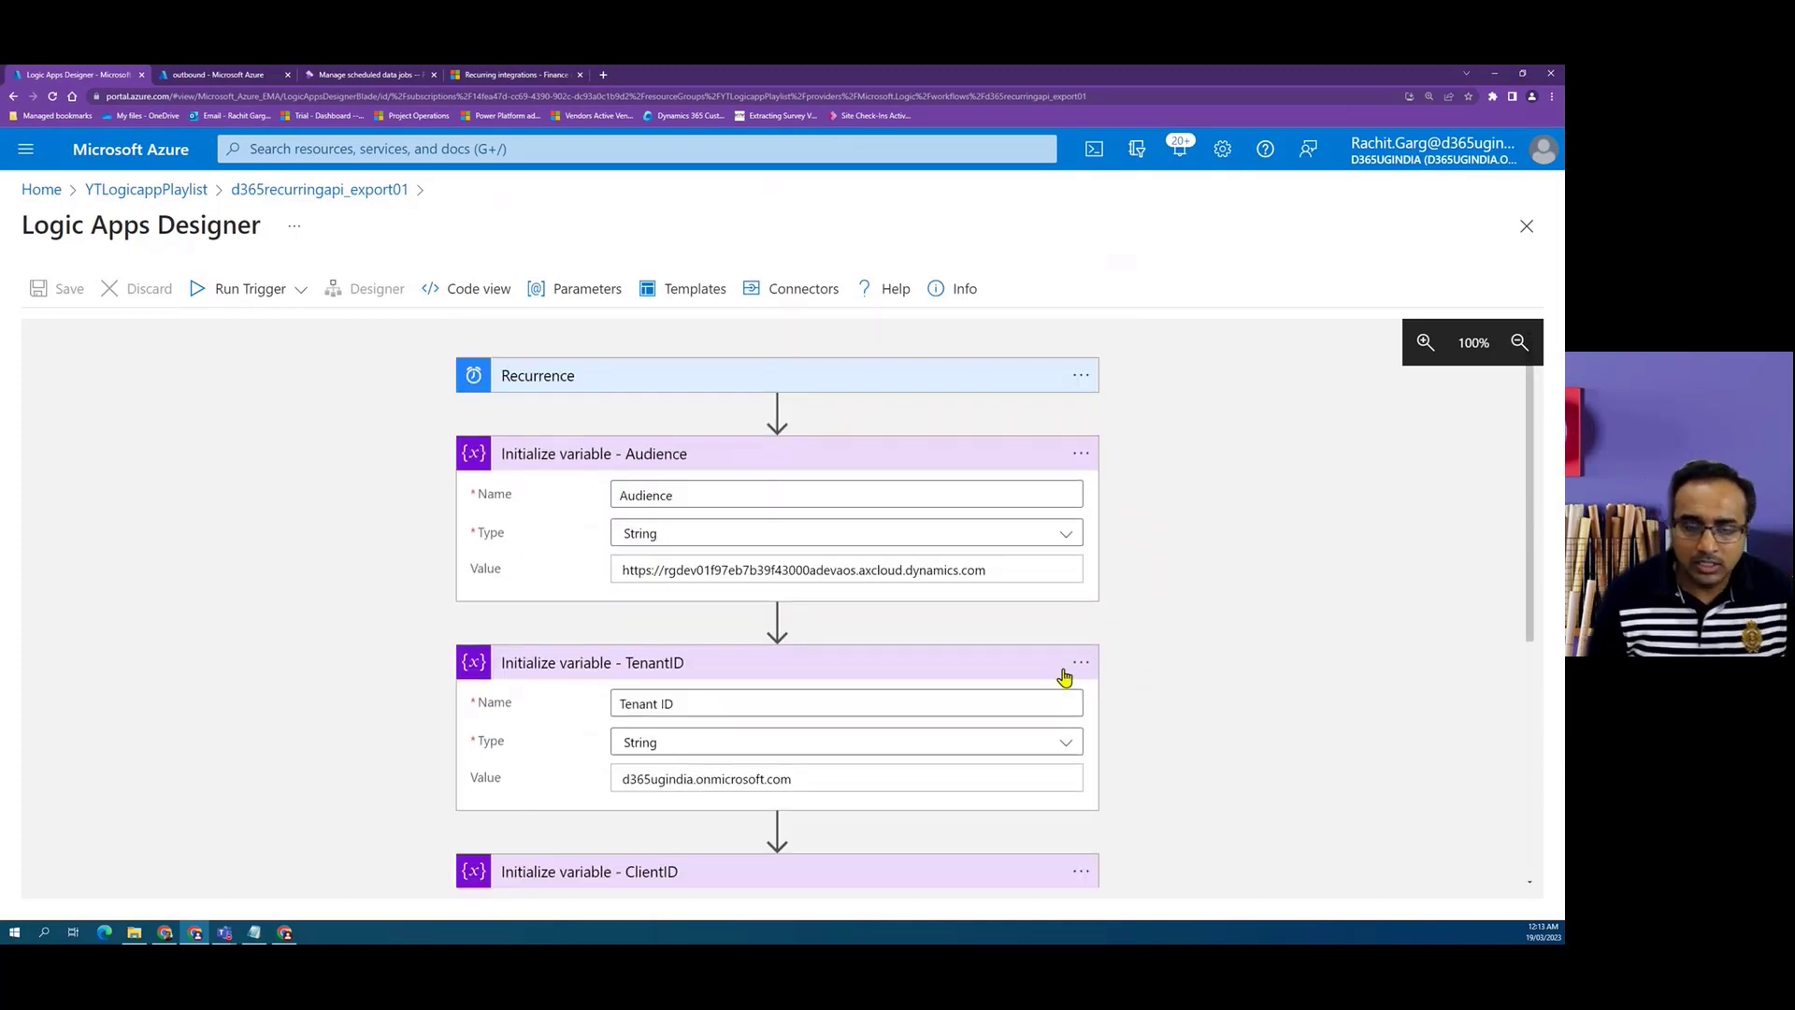
pyautogui.click(913, 458)
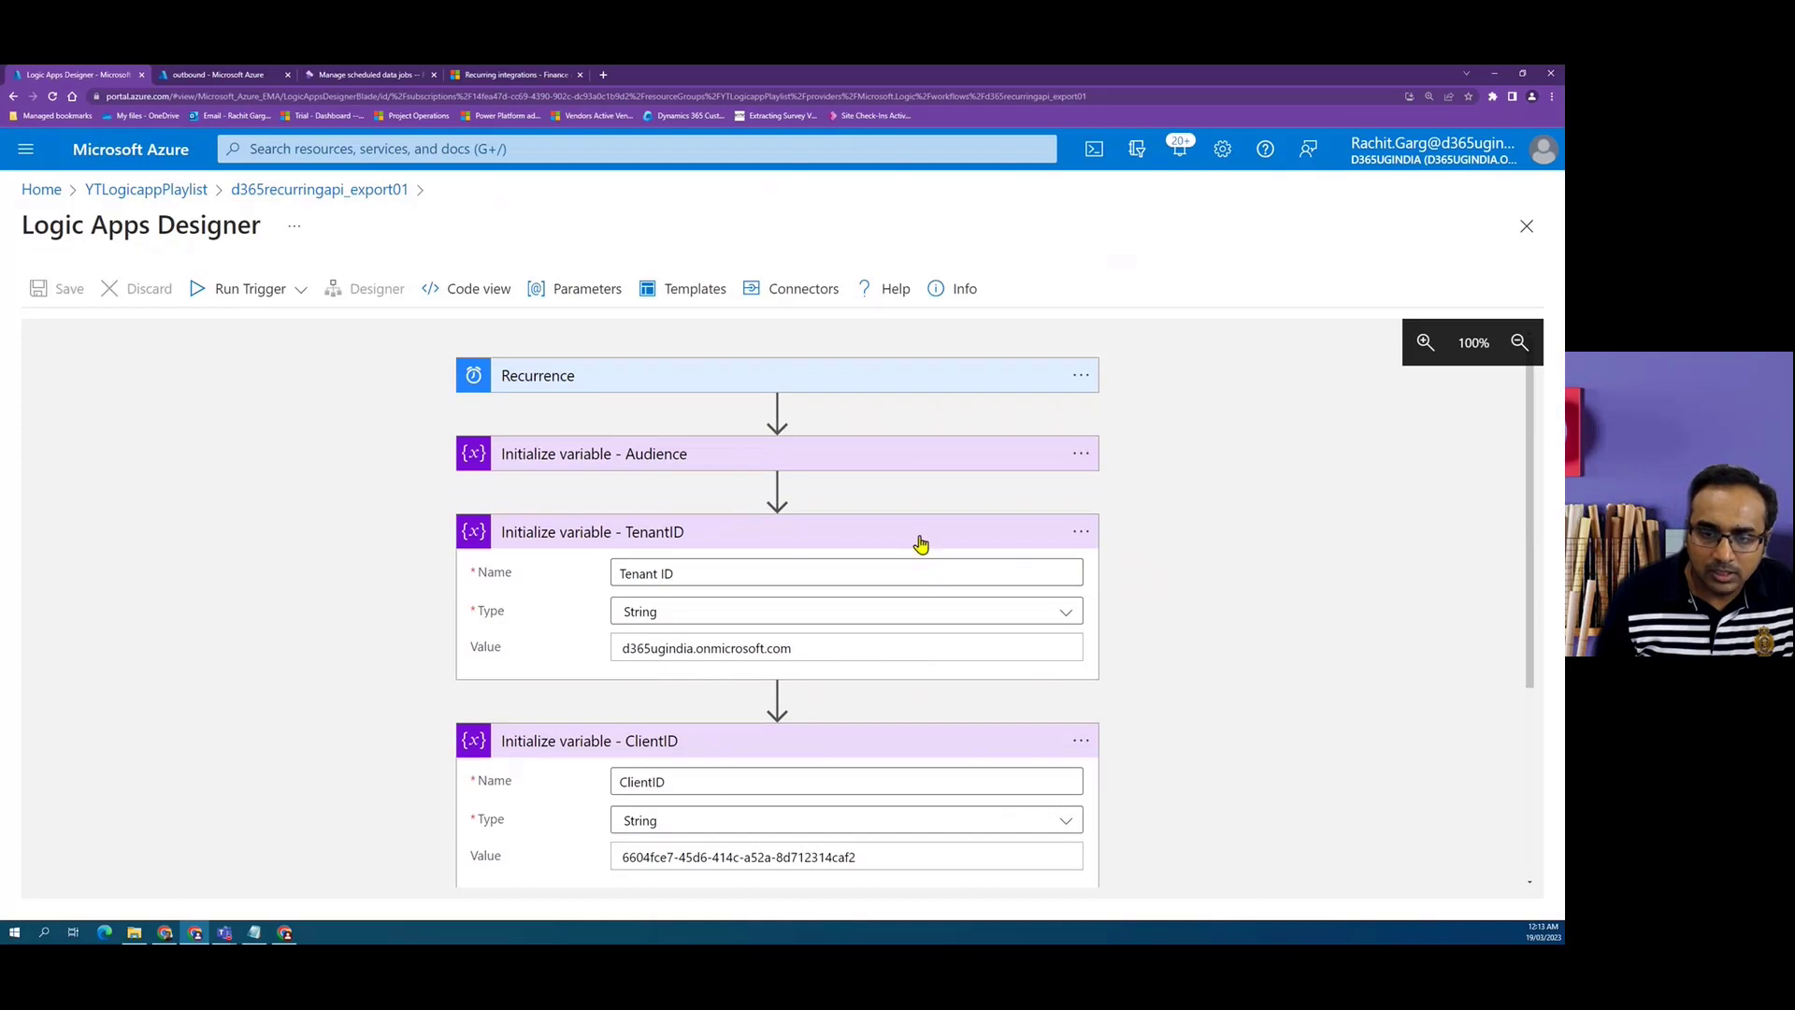
pyautogui.click(916, 539)
pyautogui.click(913, 613)
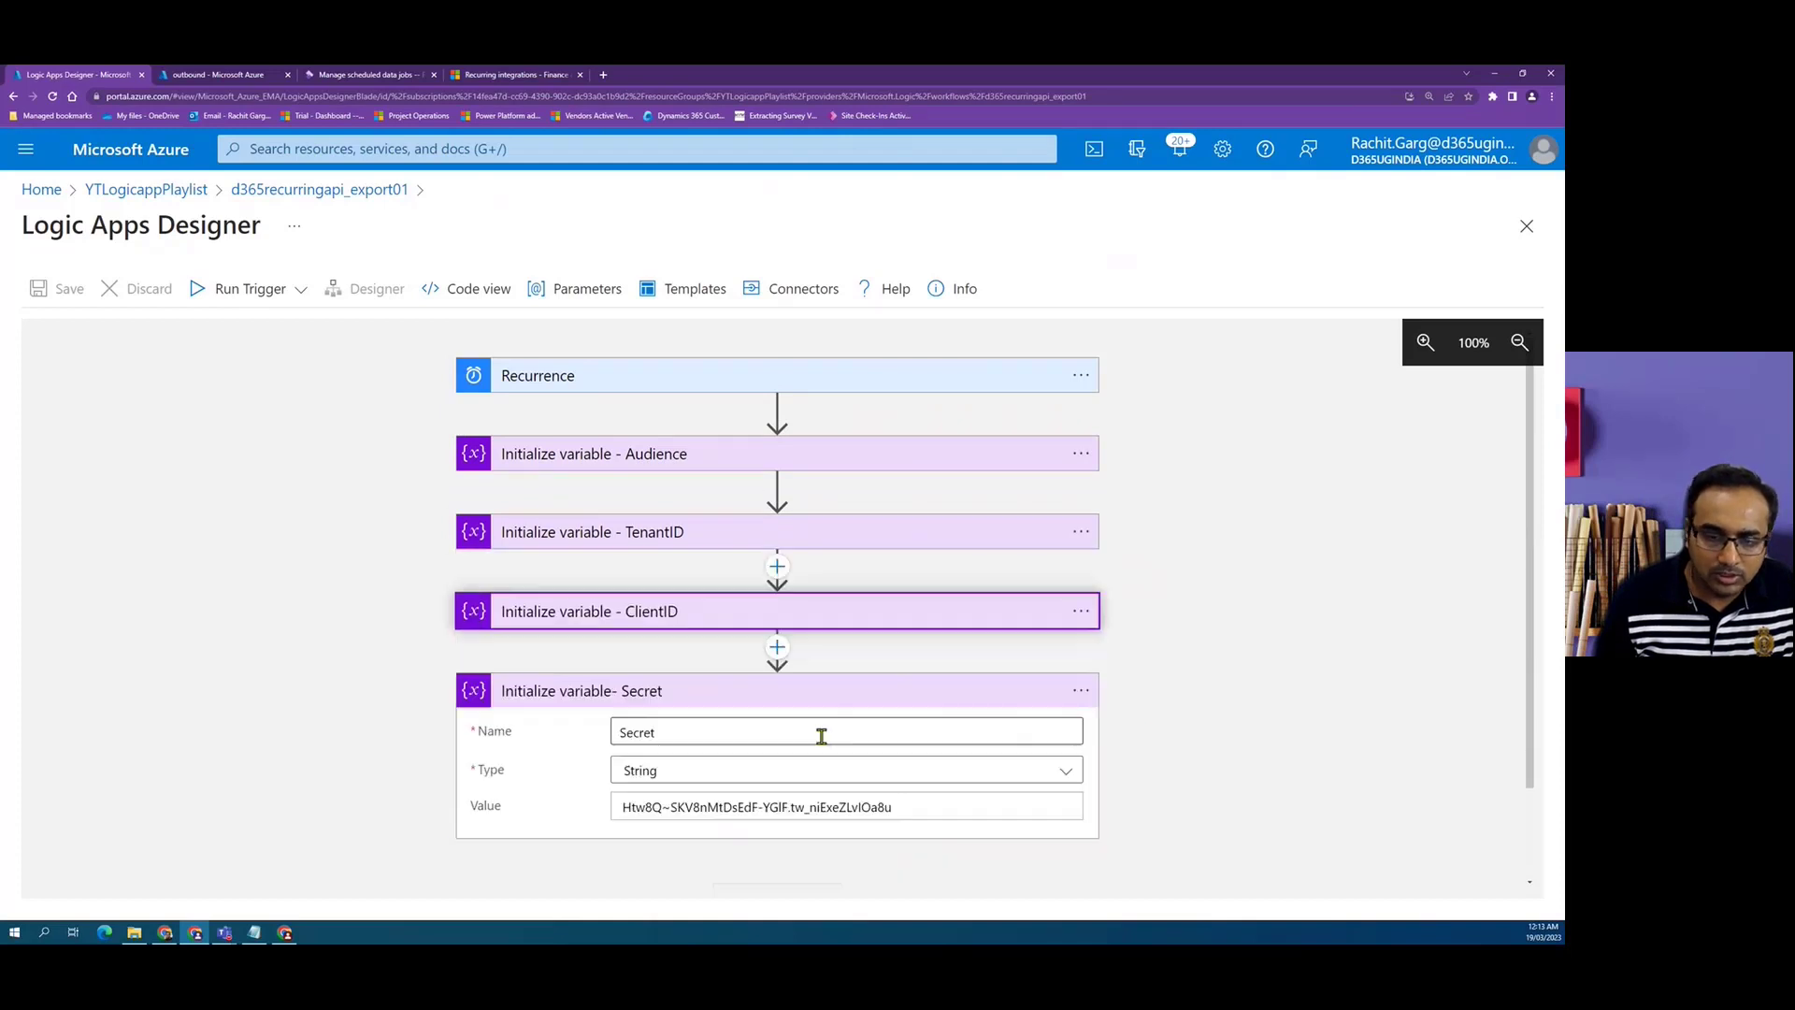
pyautogui.click(884, 694)
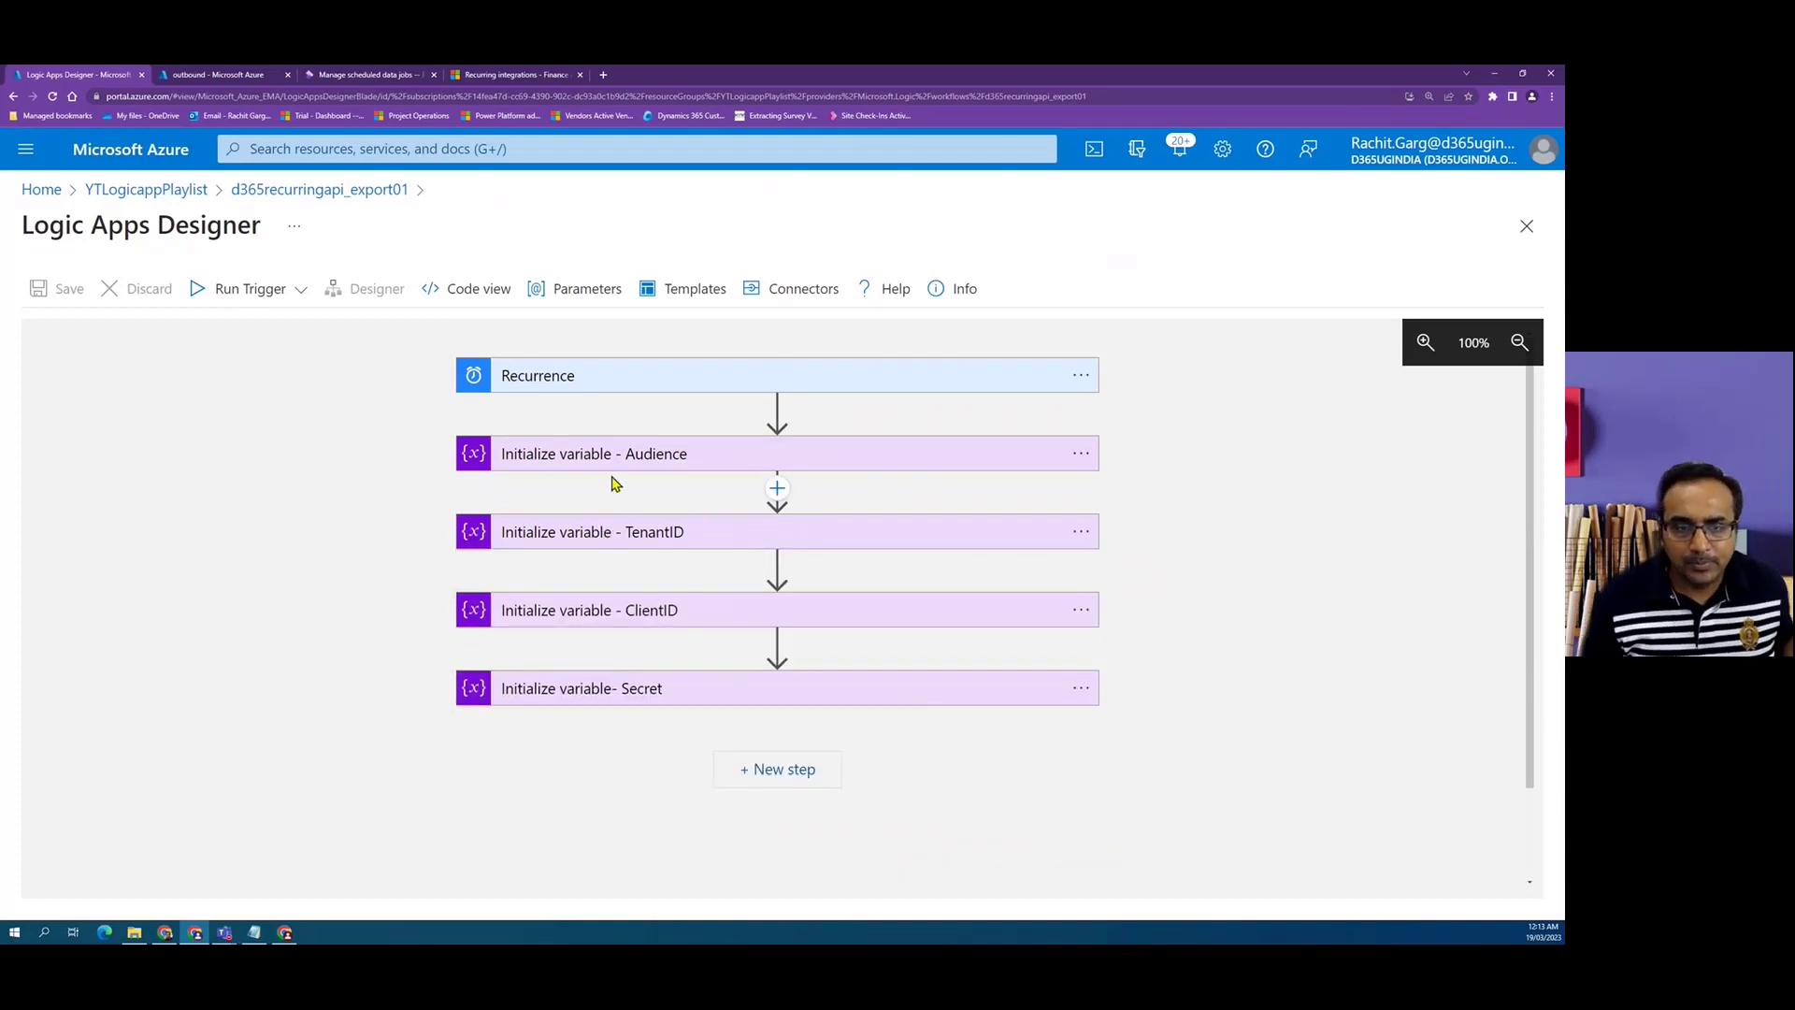
pyautogui.click(718, 468)
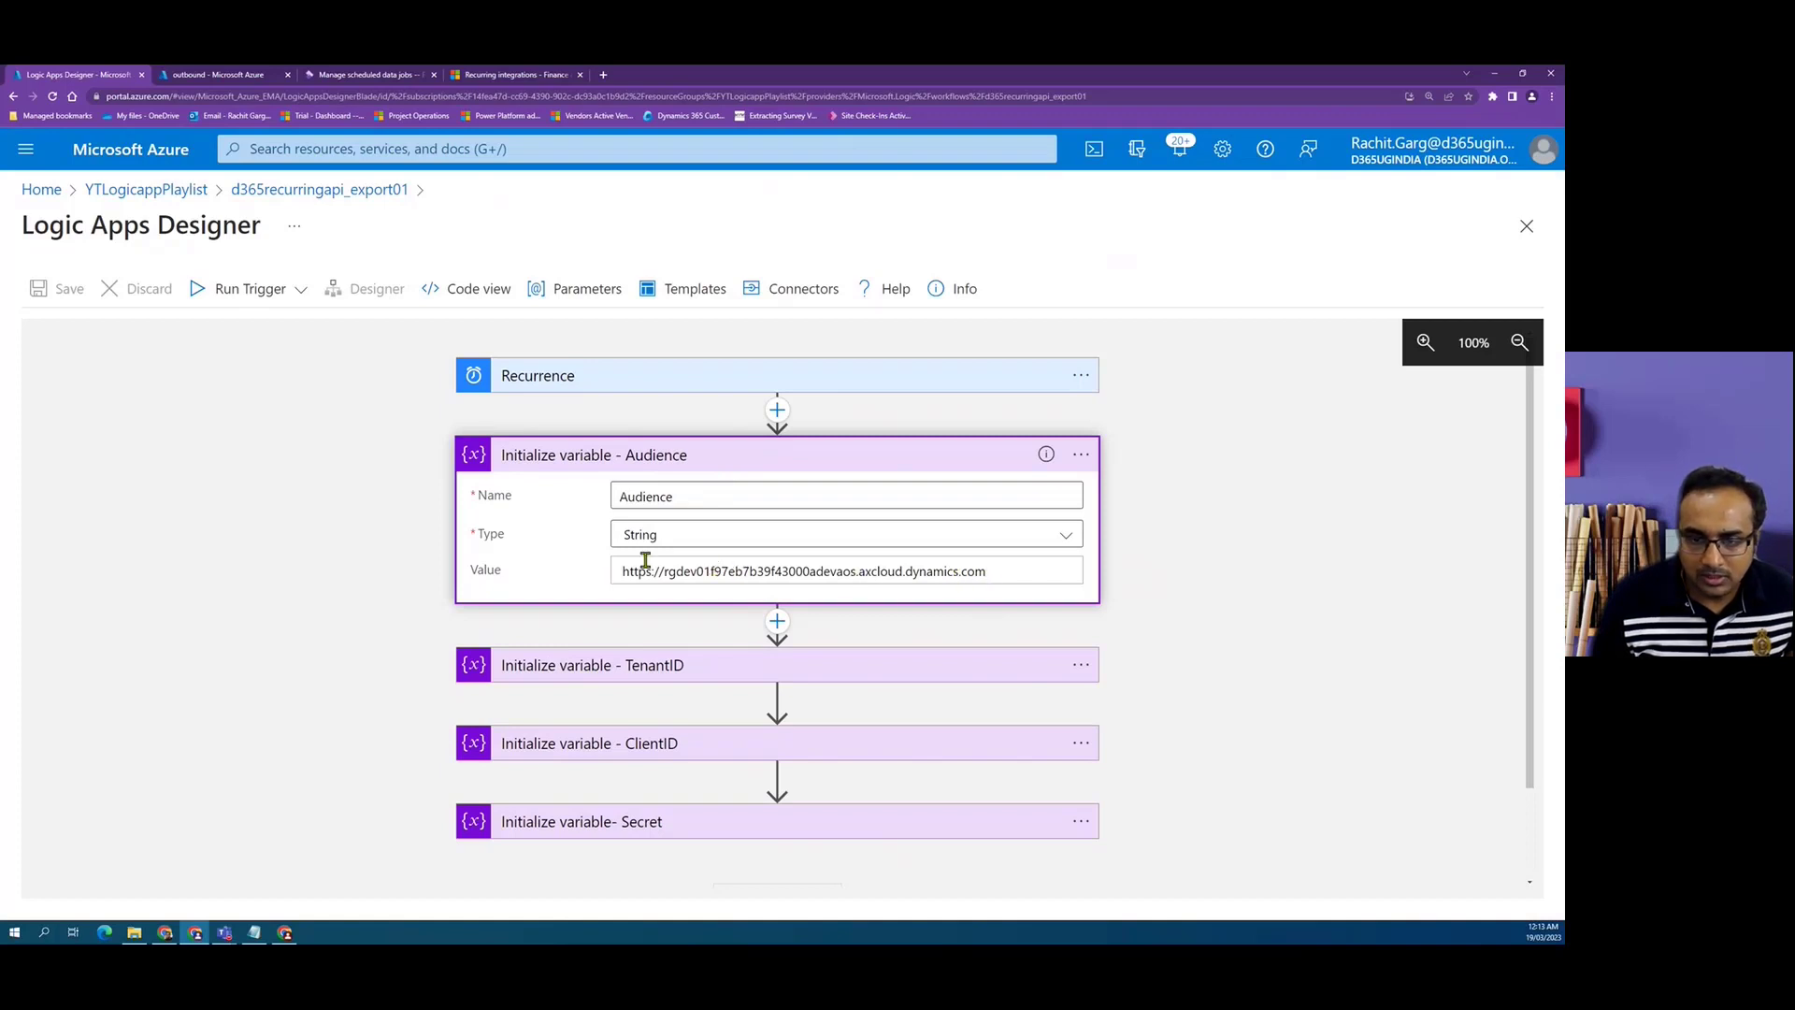
pyautogui.click(647, 458)
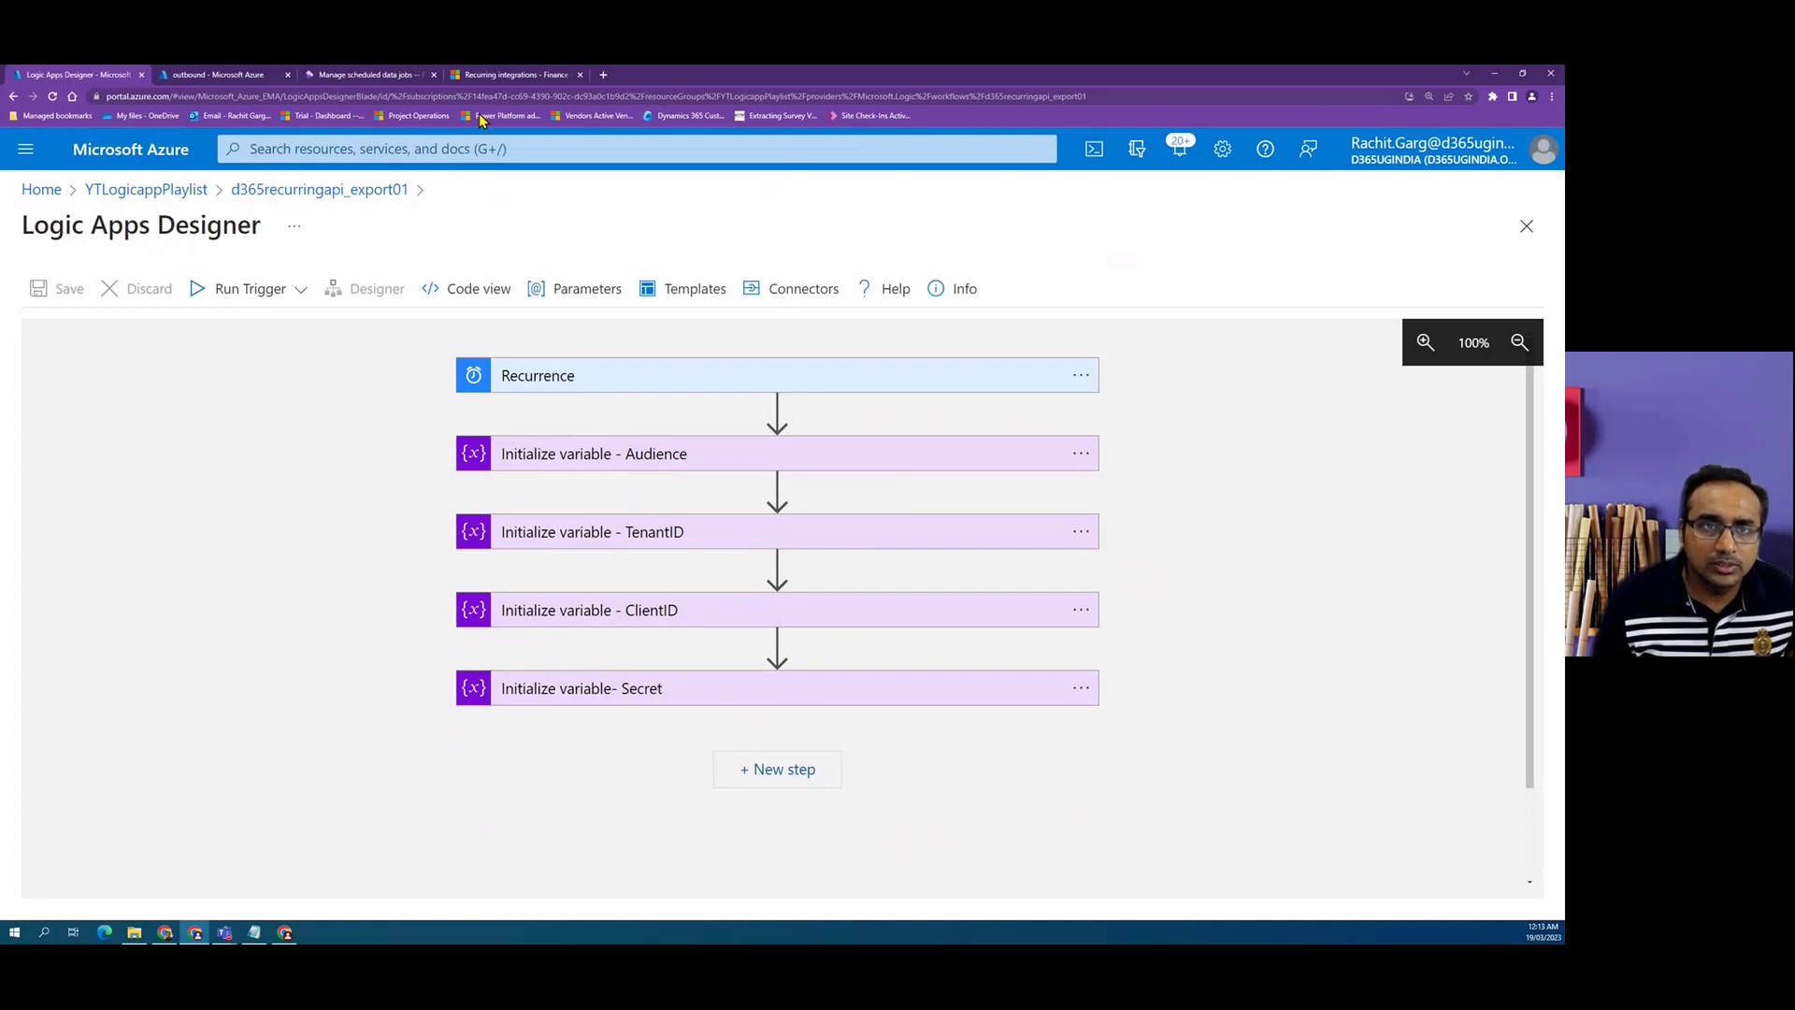
pyautogui.click(496, 75)
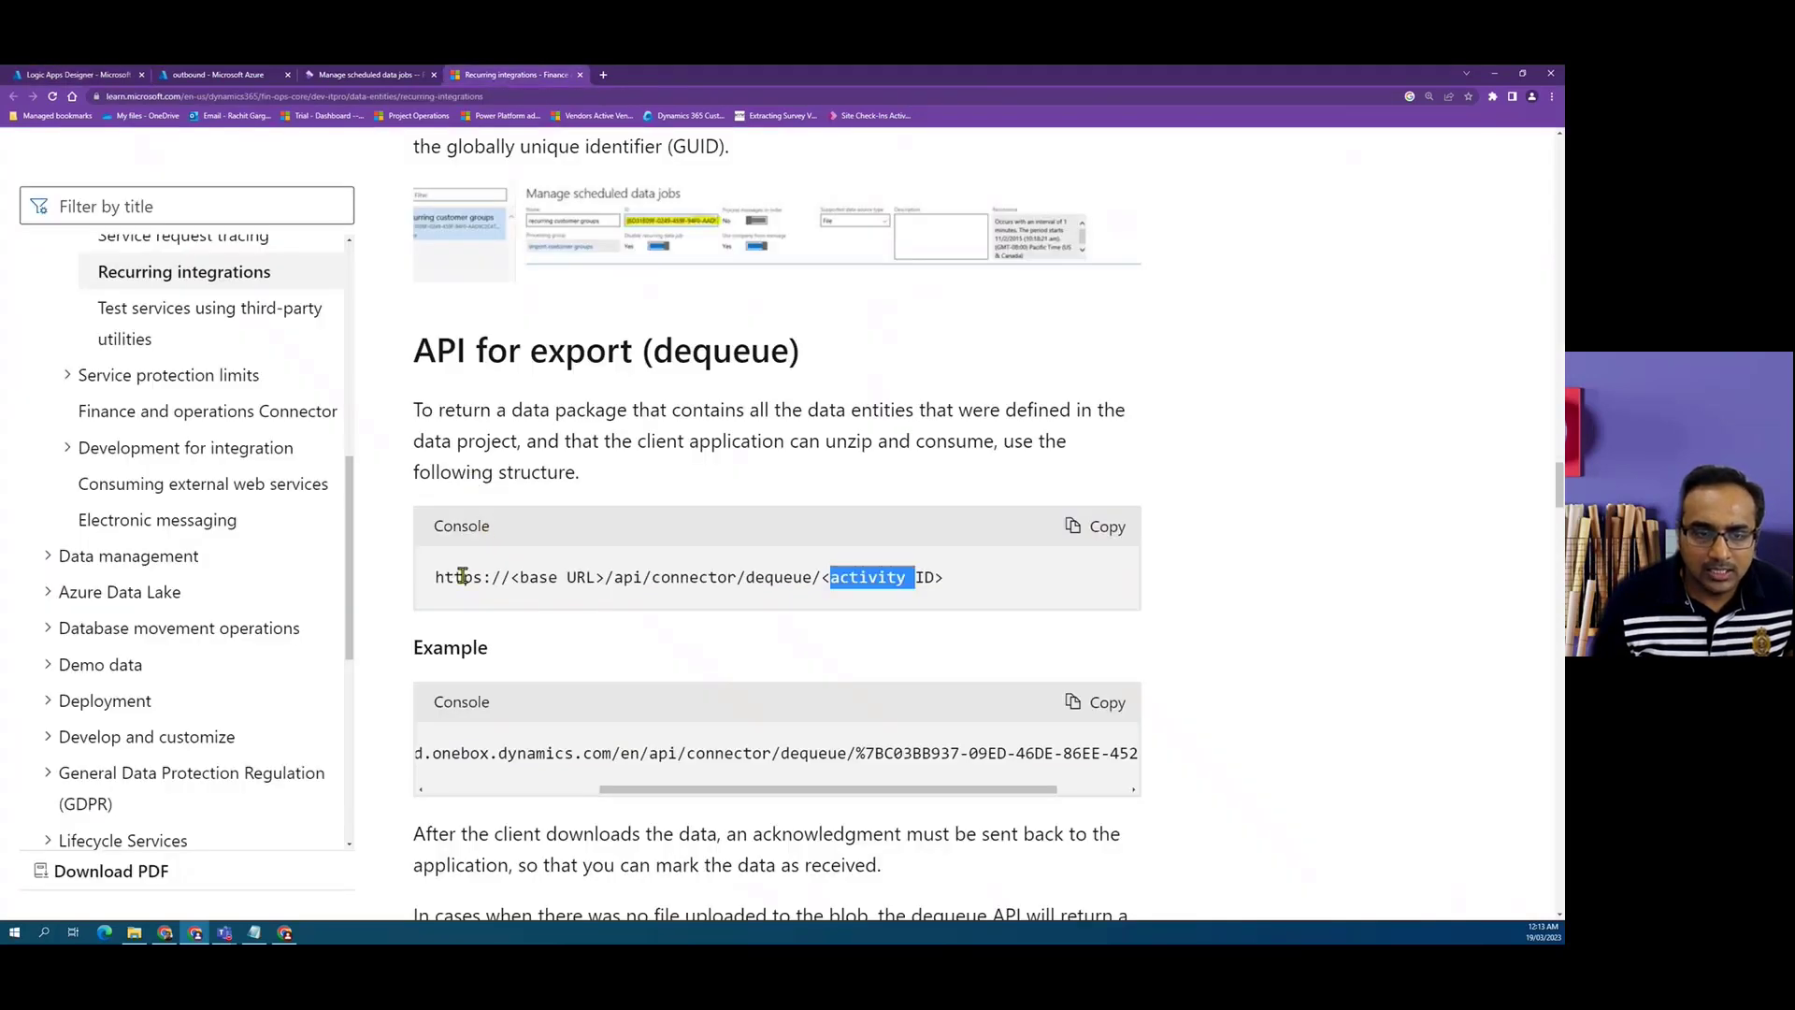
# Add an HTTP action below the Secret variable step, following the GET dequeue example in the documentation.
pyautogui.moveTo(823, 790); pyautogui.dragTo(486, 791)
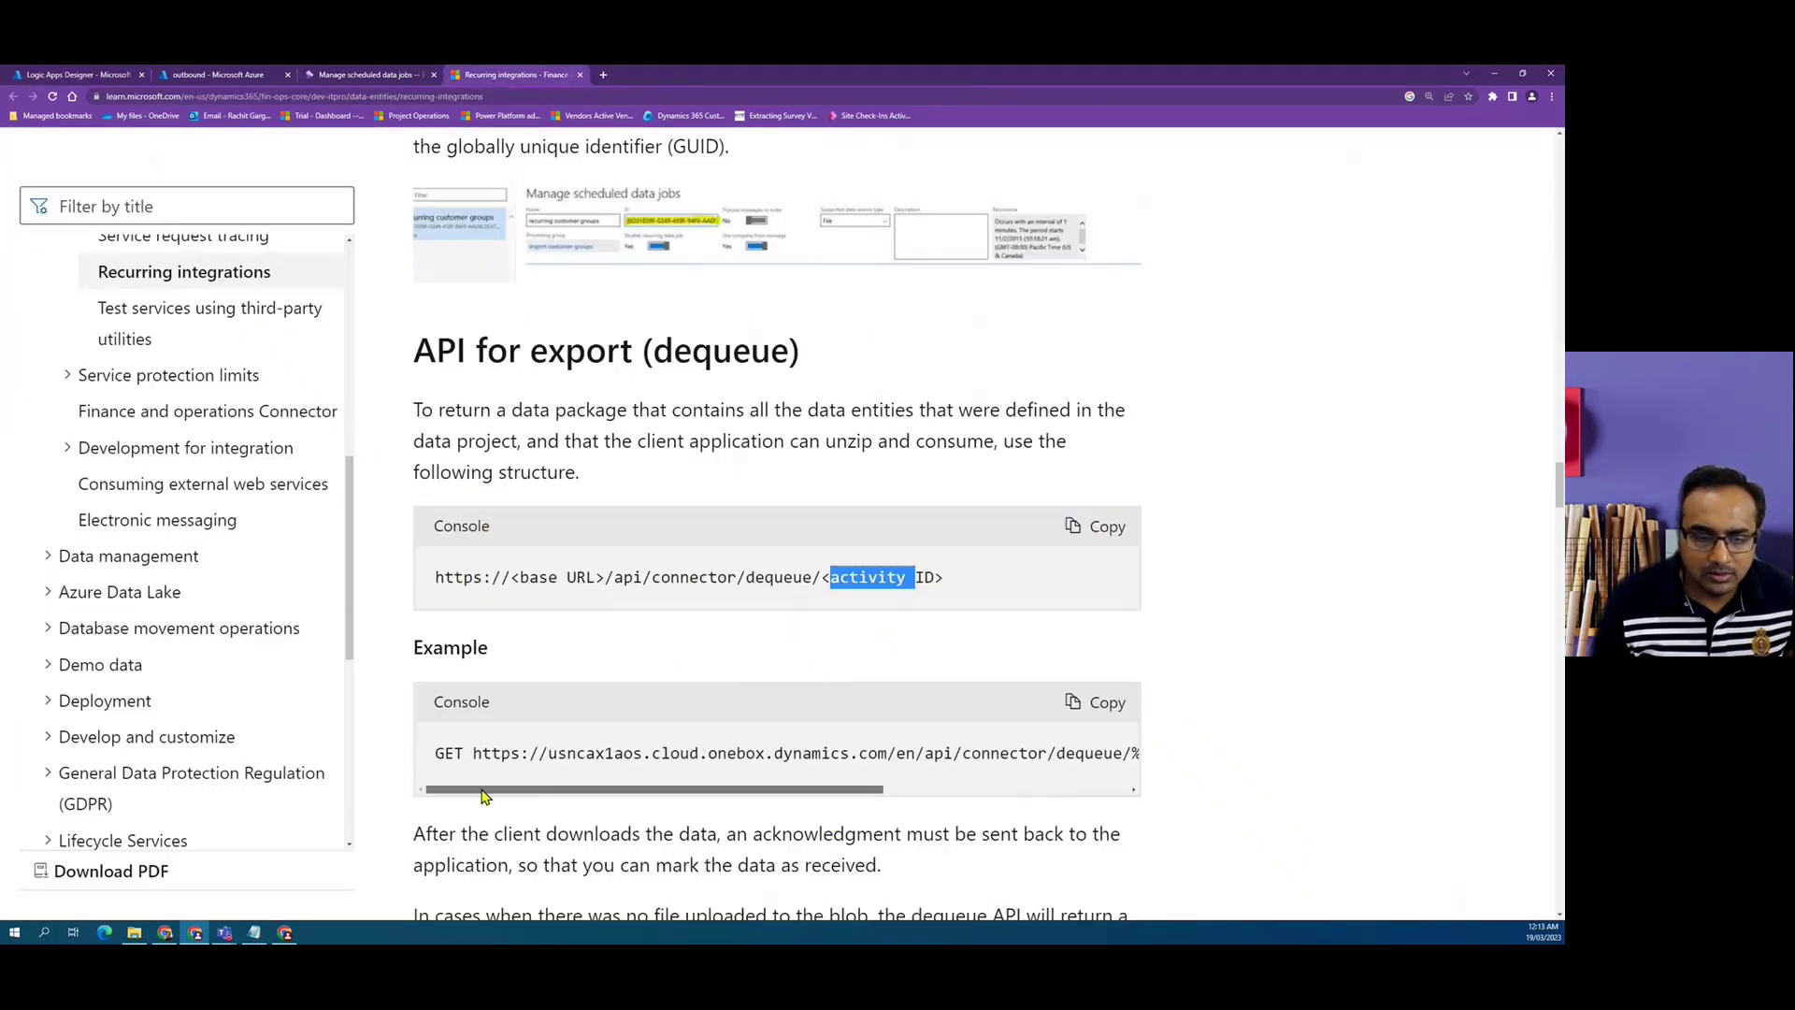
pyautogui.doubleClick(450, 751)
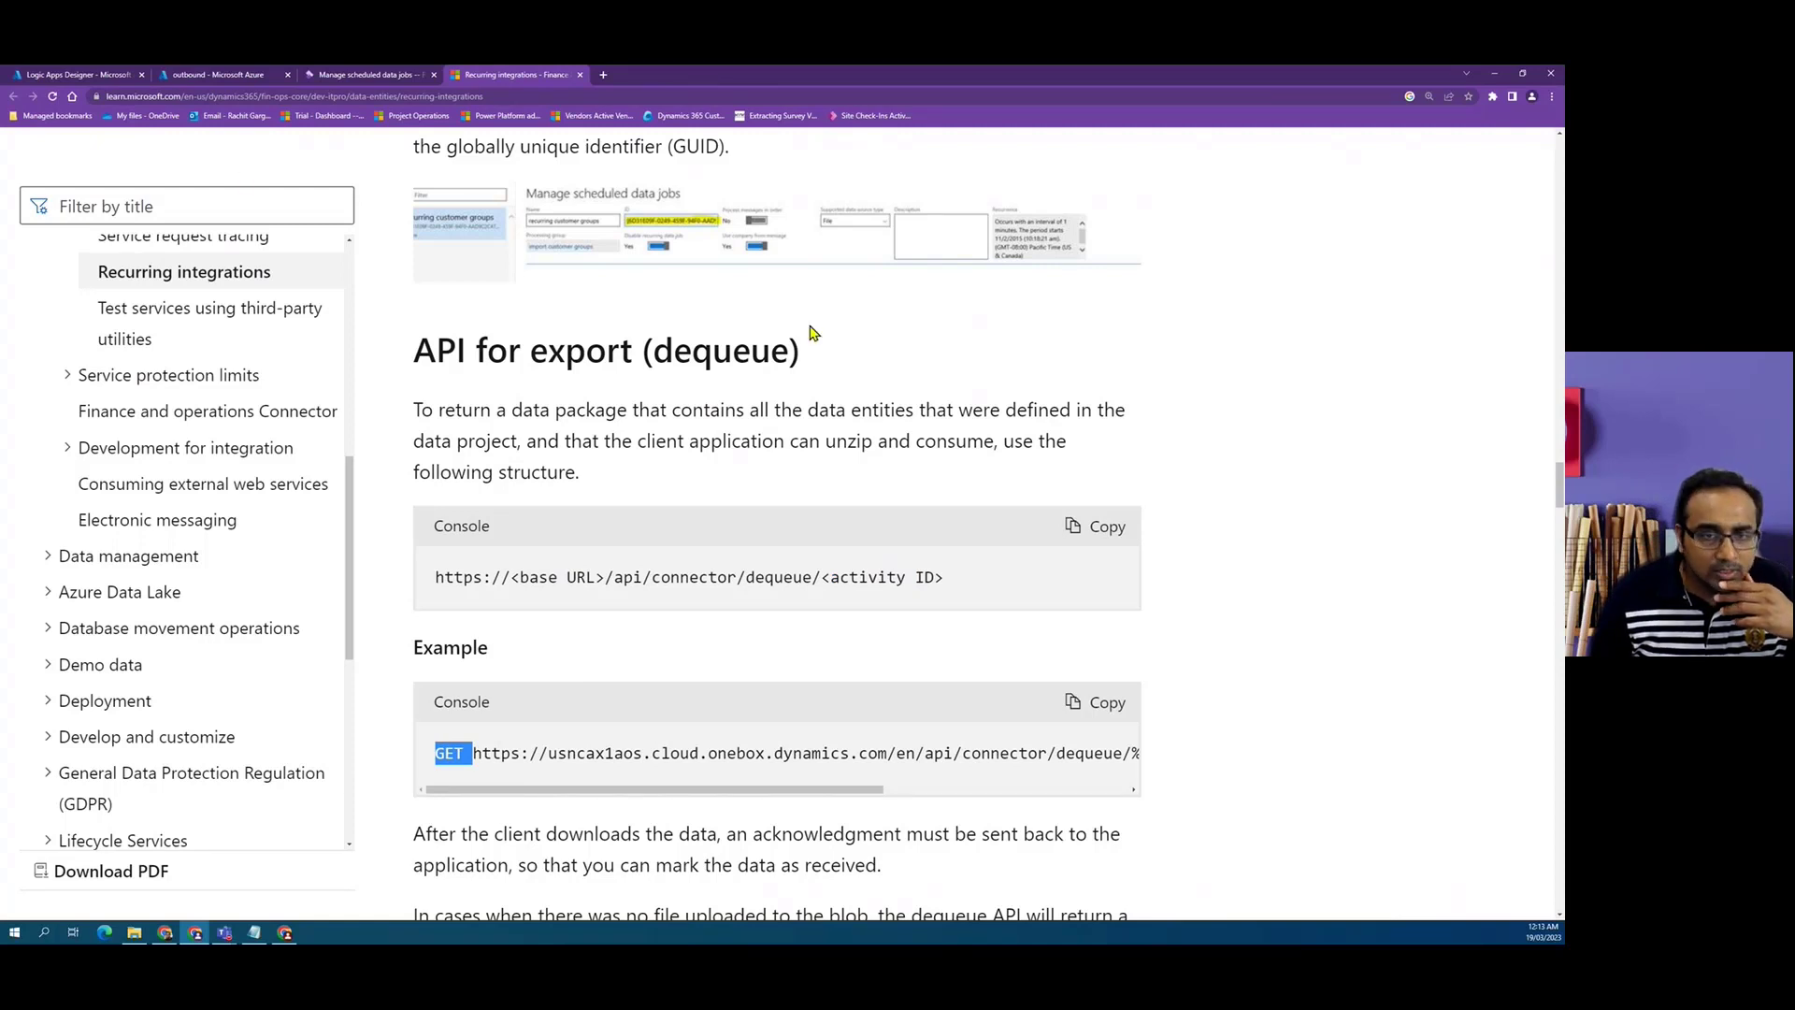
pyautogui.click(63, 77)
pyautogui.scroll(-1, 748, 608)
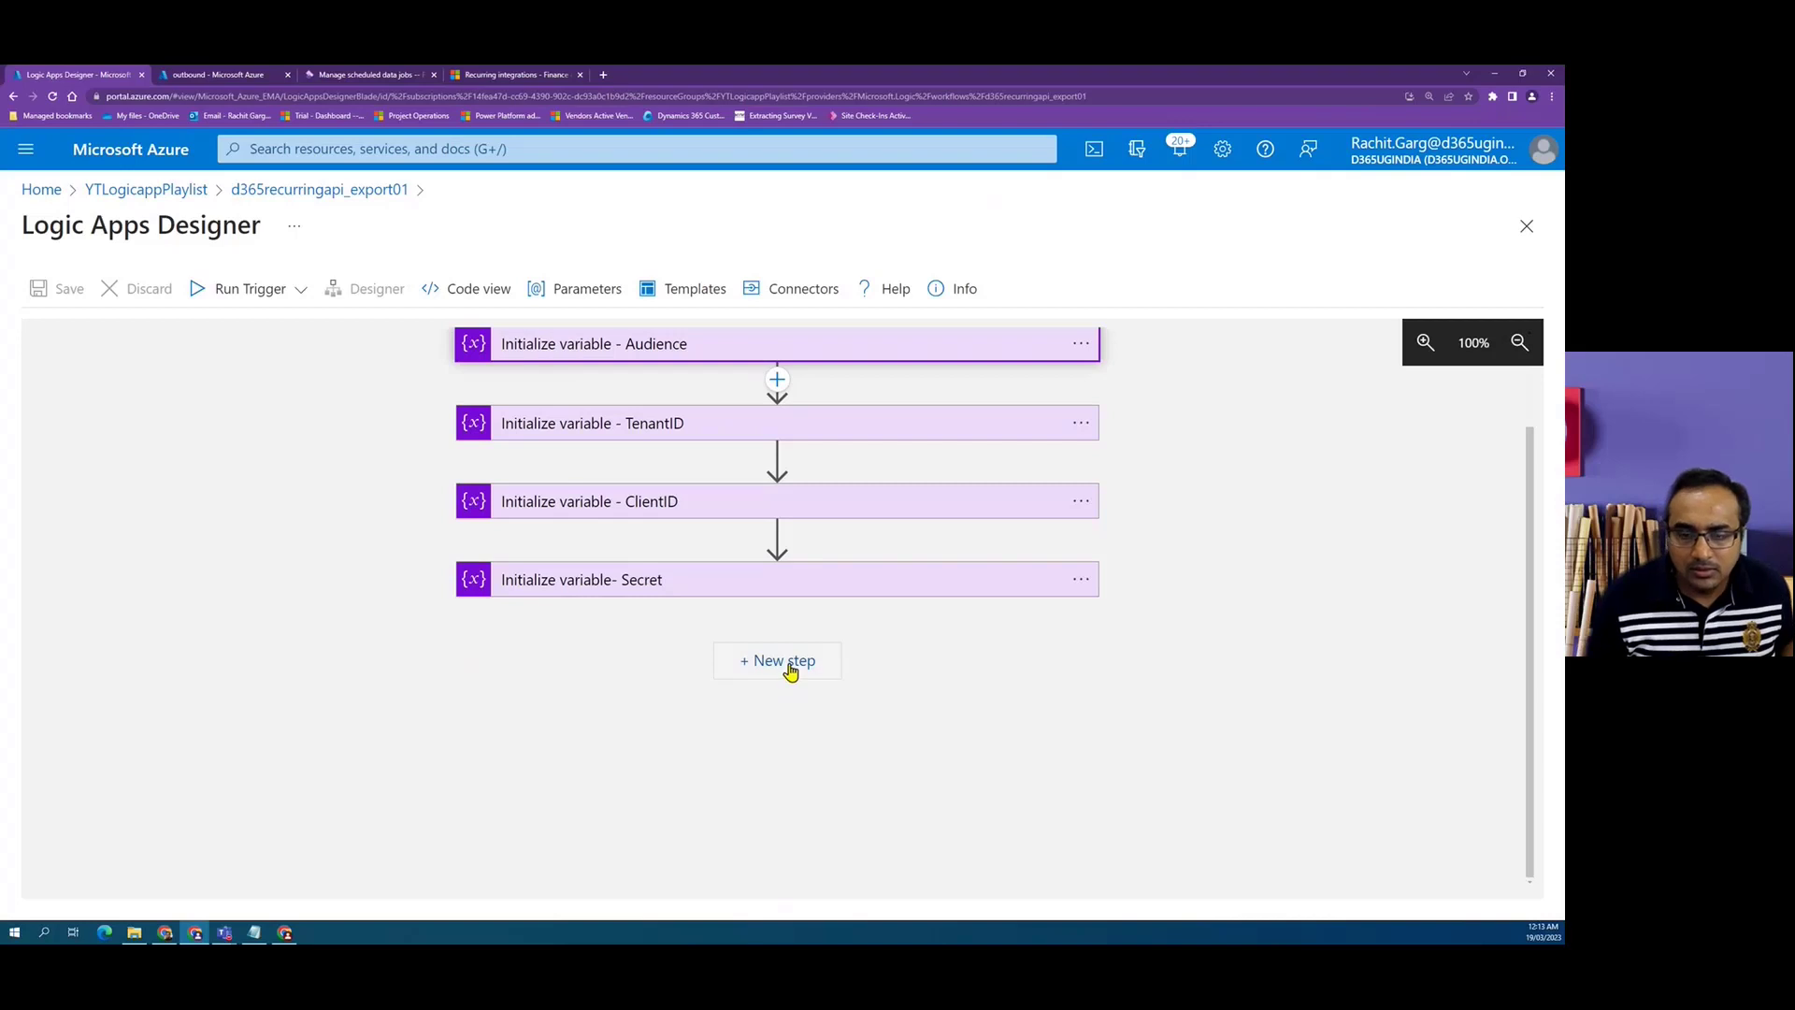
pyautogui.click(803, 654)
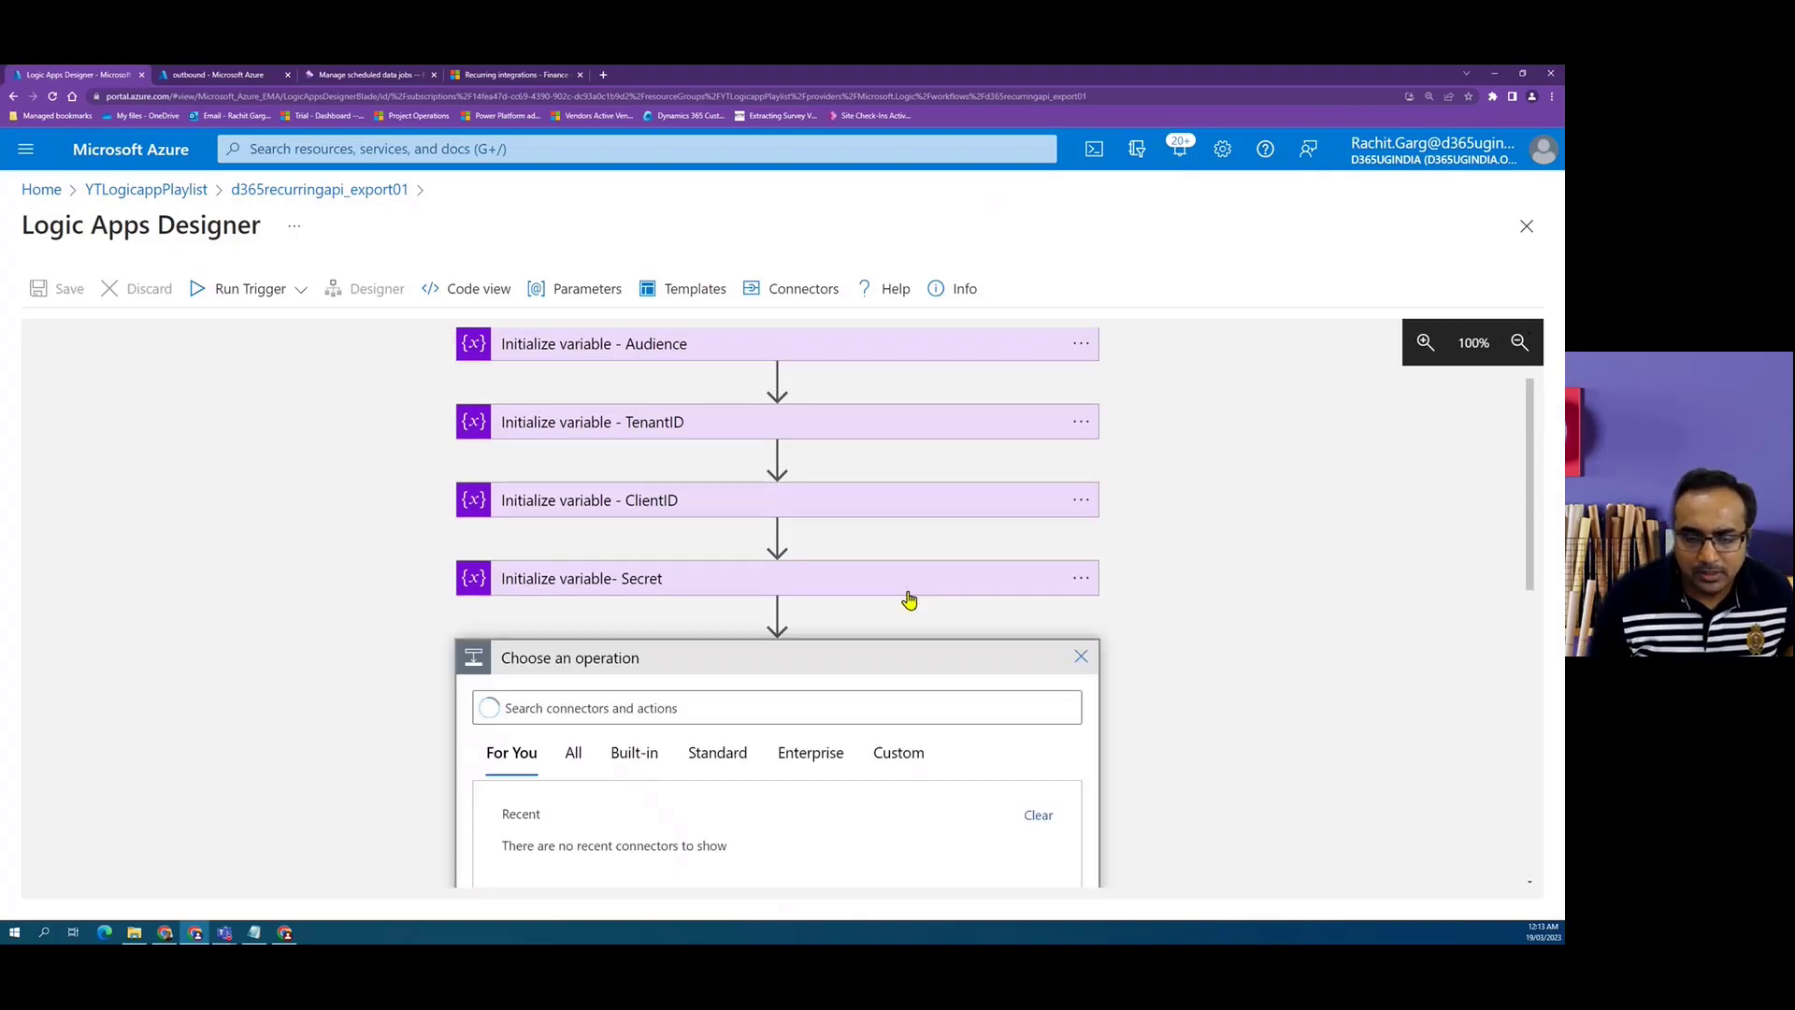
pyautogui.click(728, 535)
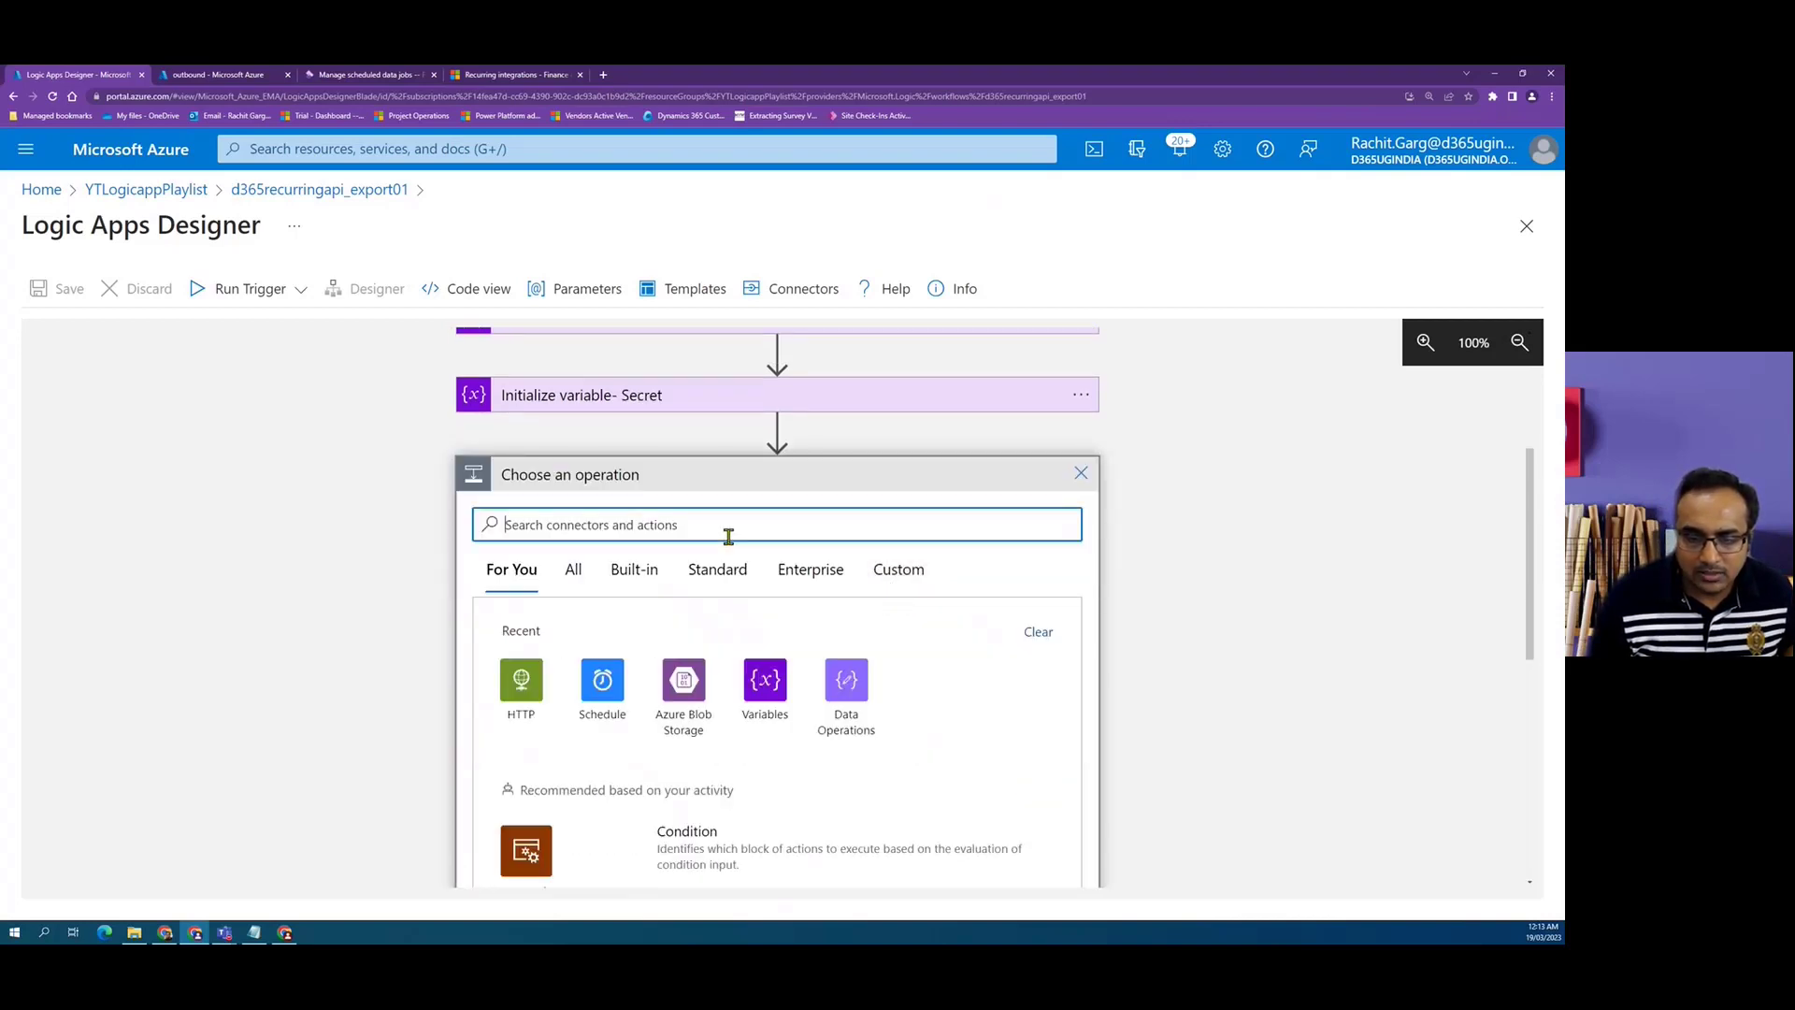
pyautogui.click(510, 692)
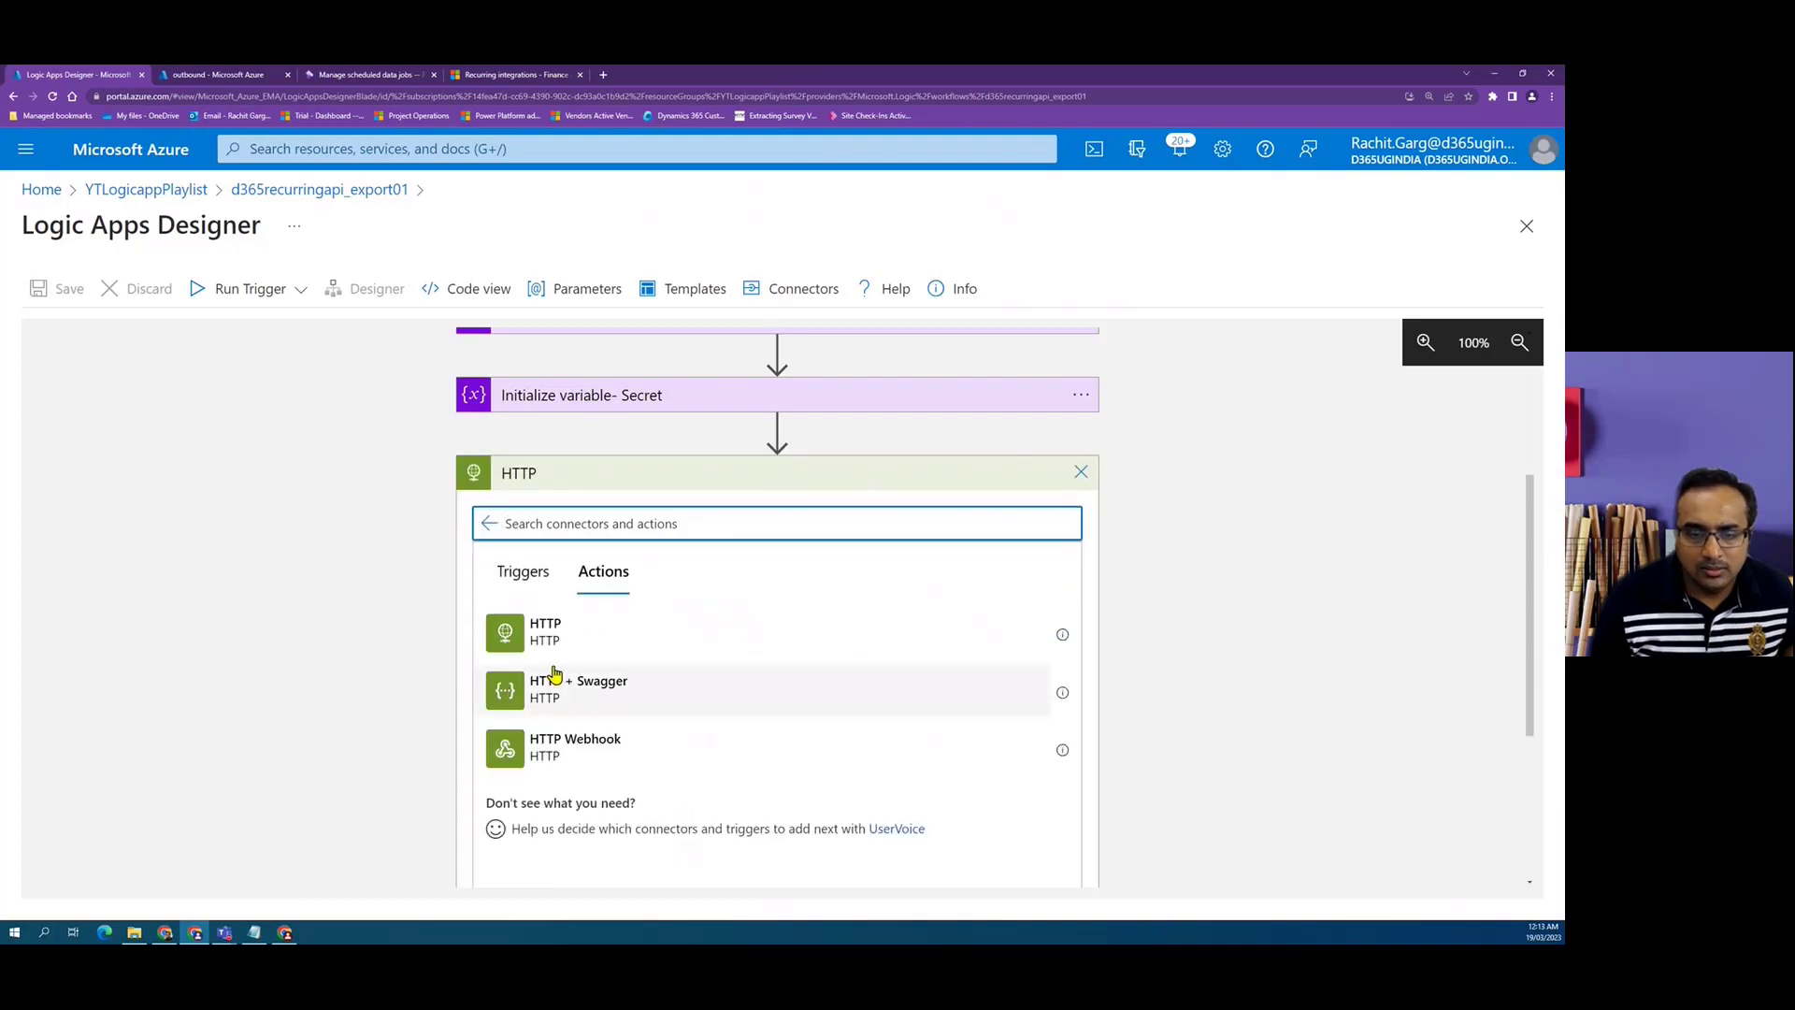
pyautogui.click(557, 626)
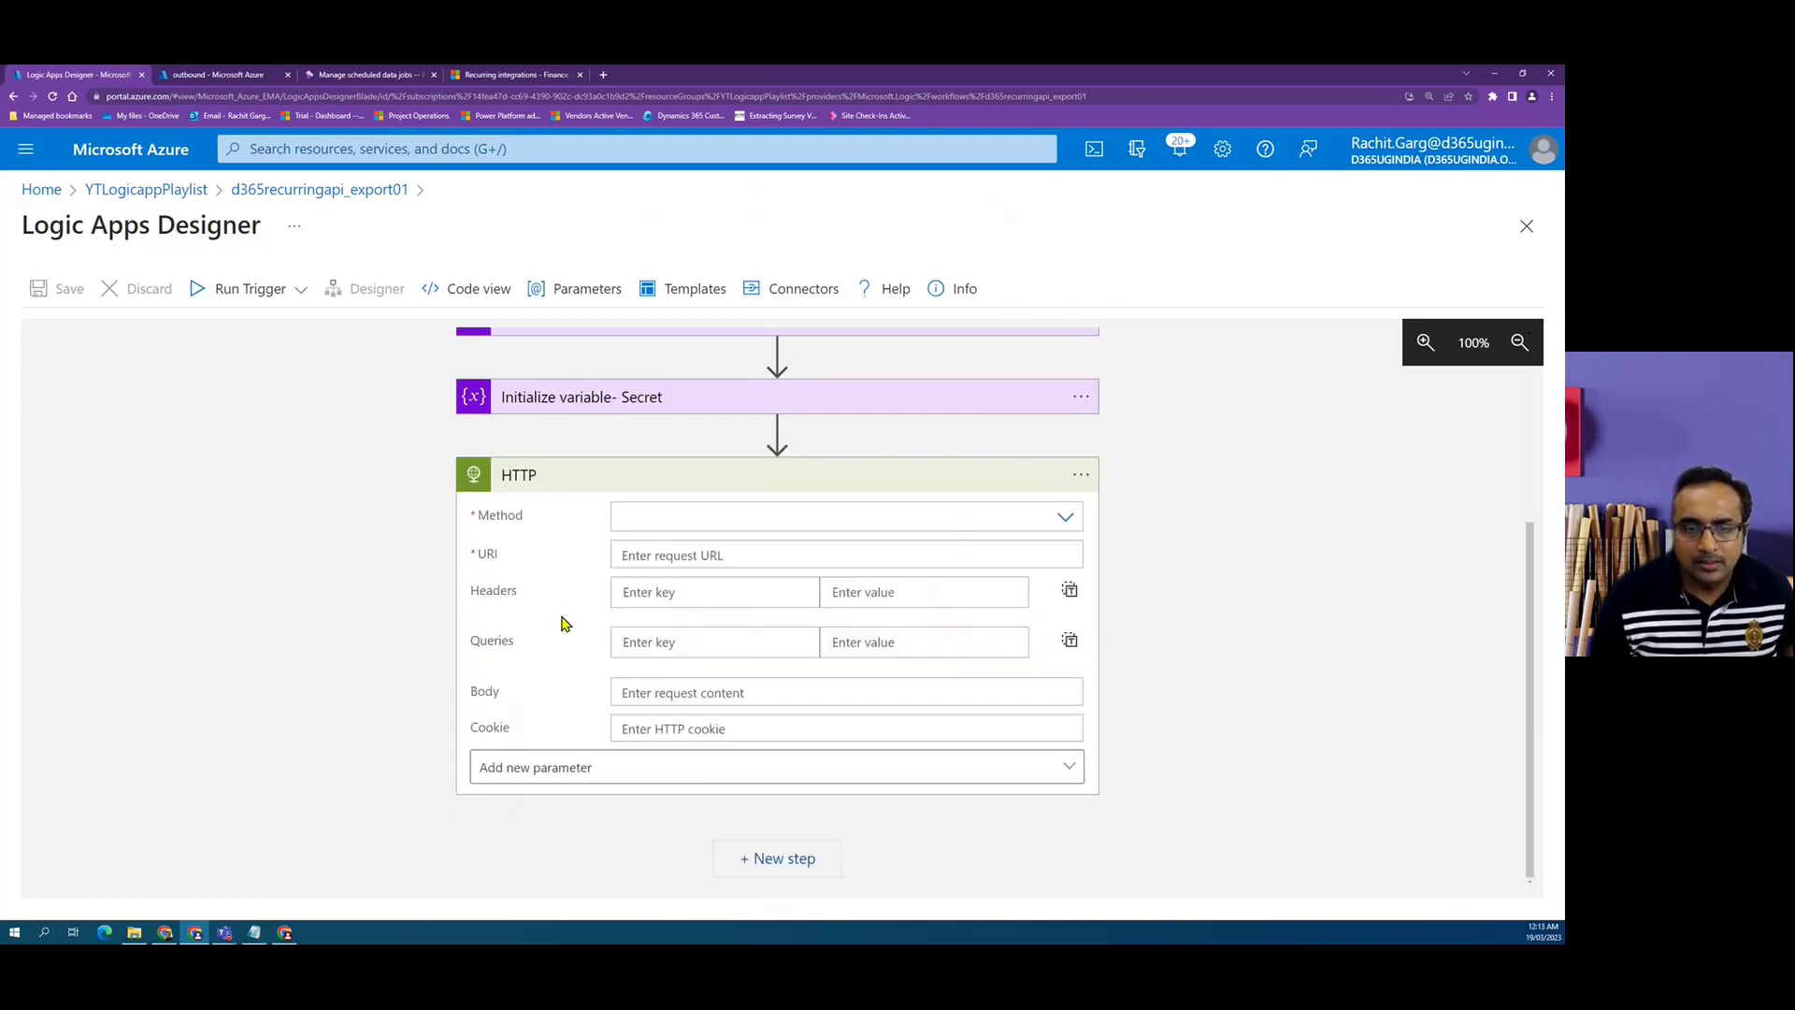
# Rename the HTTP action to Dequeue and set its method to GET.
pyautogui.click(1081, 475)
pyautogui.click(1156, 491)
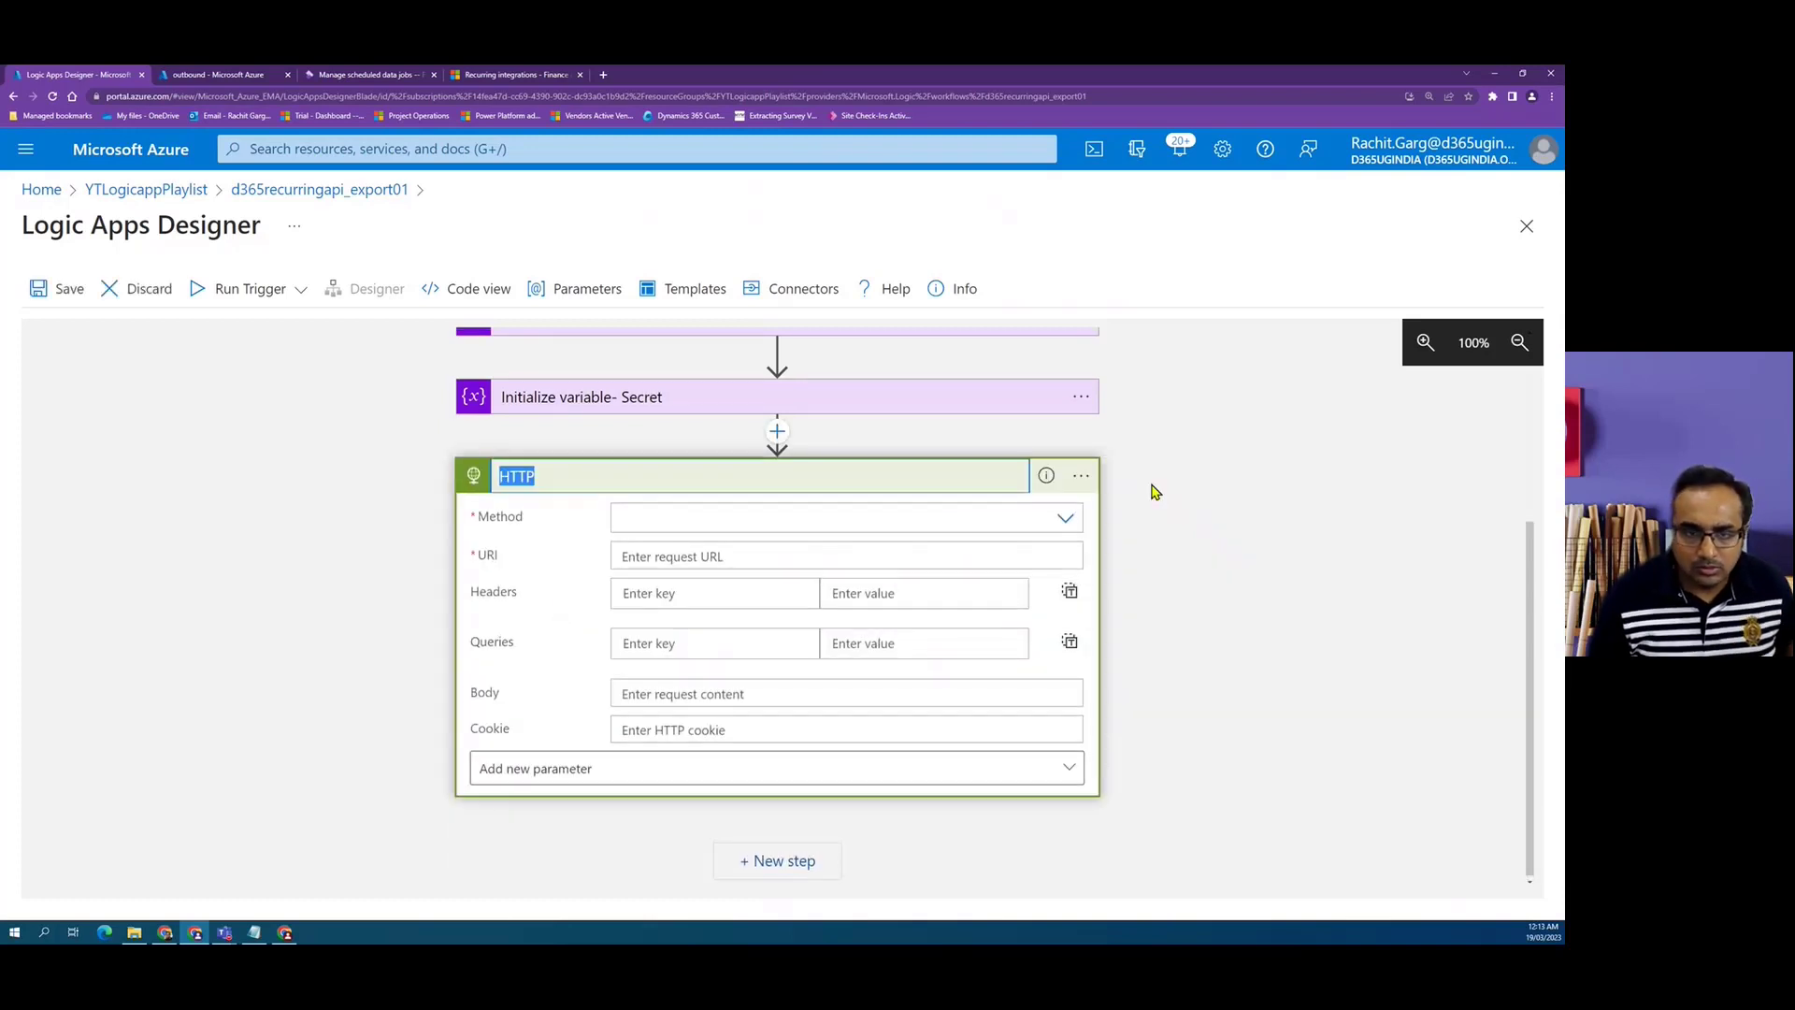
pyautogui.write('De')
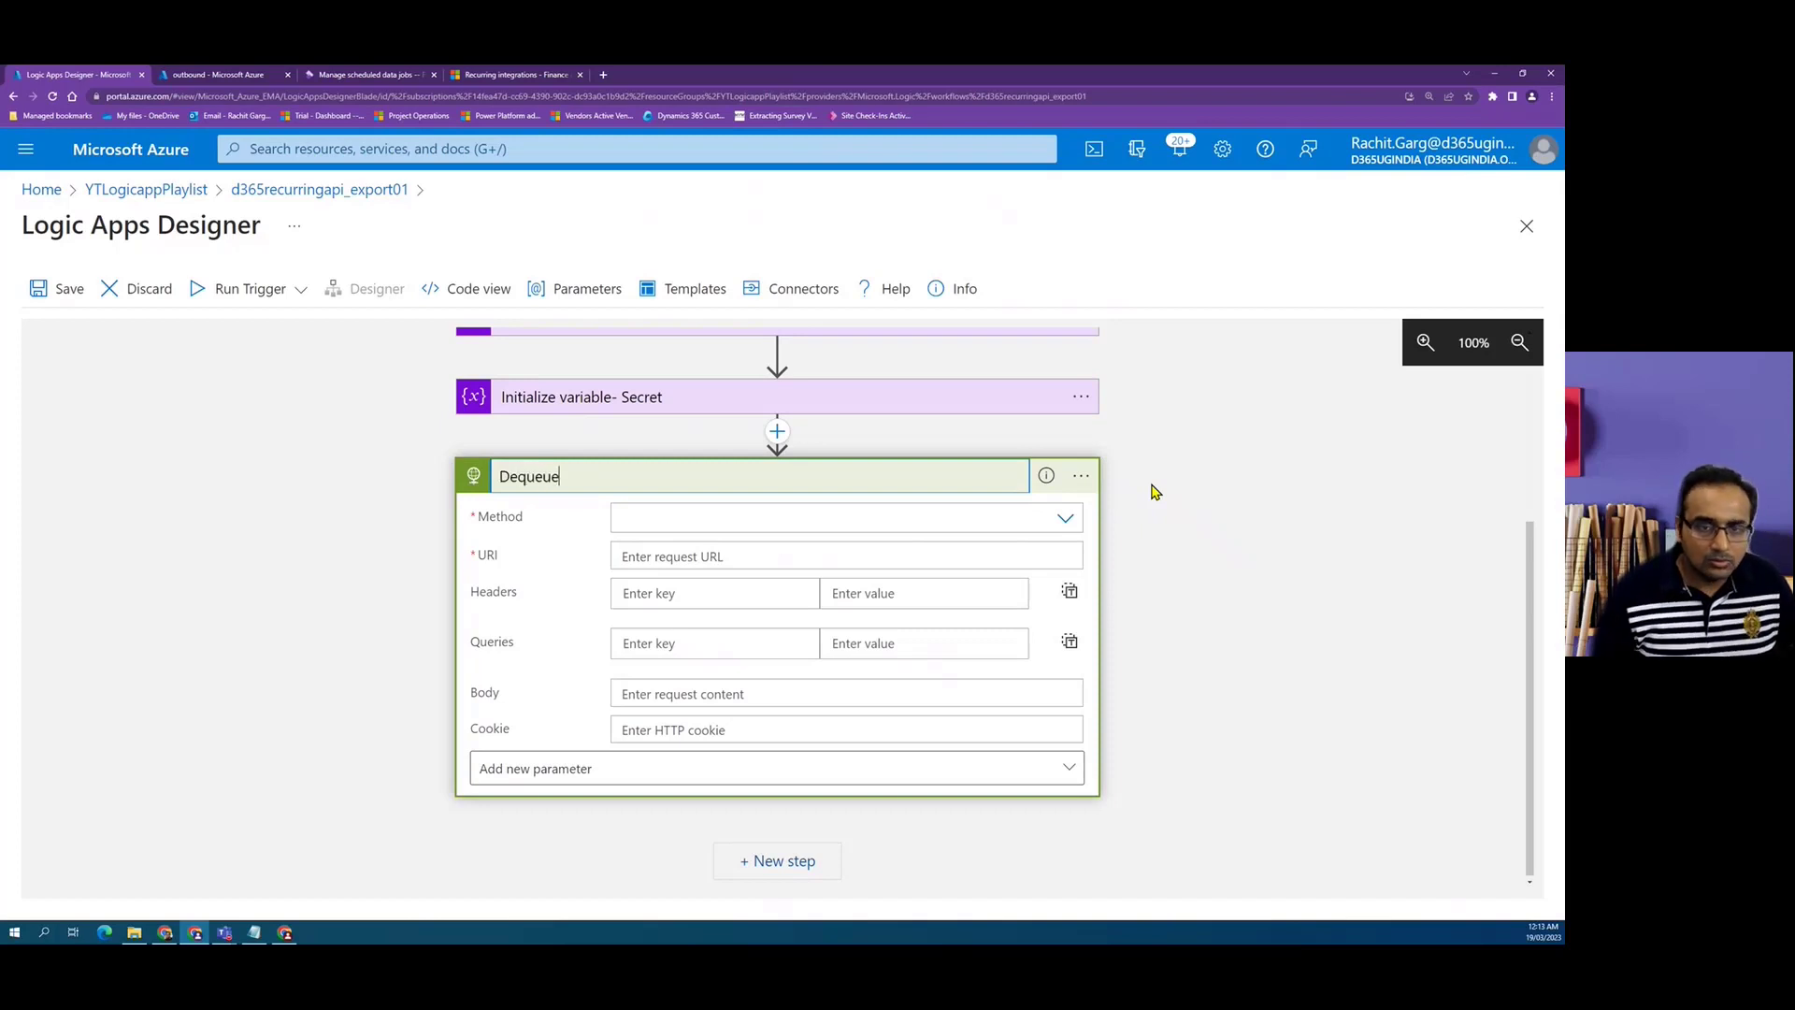
pyautogui.write('queue')
pyautogui.click(1066, 519)
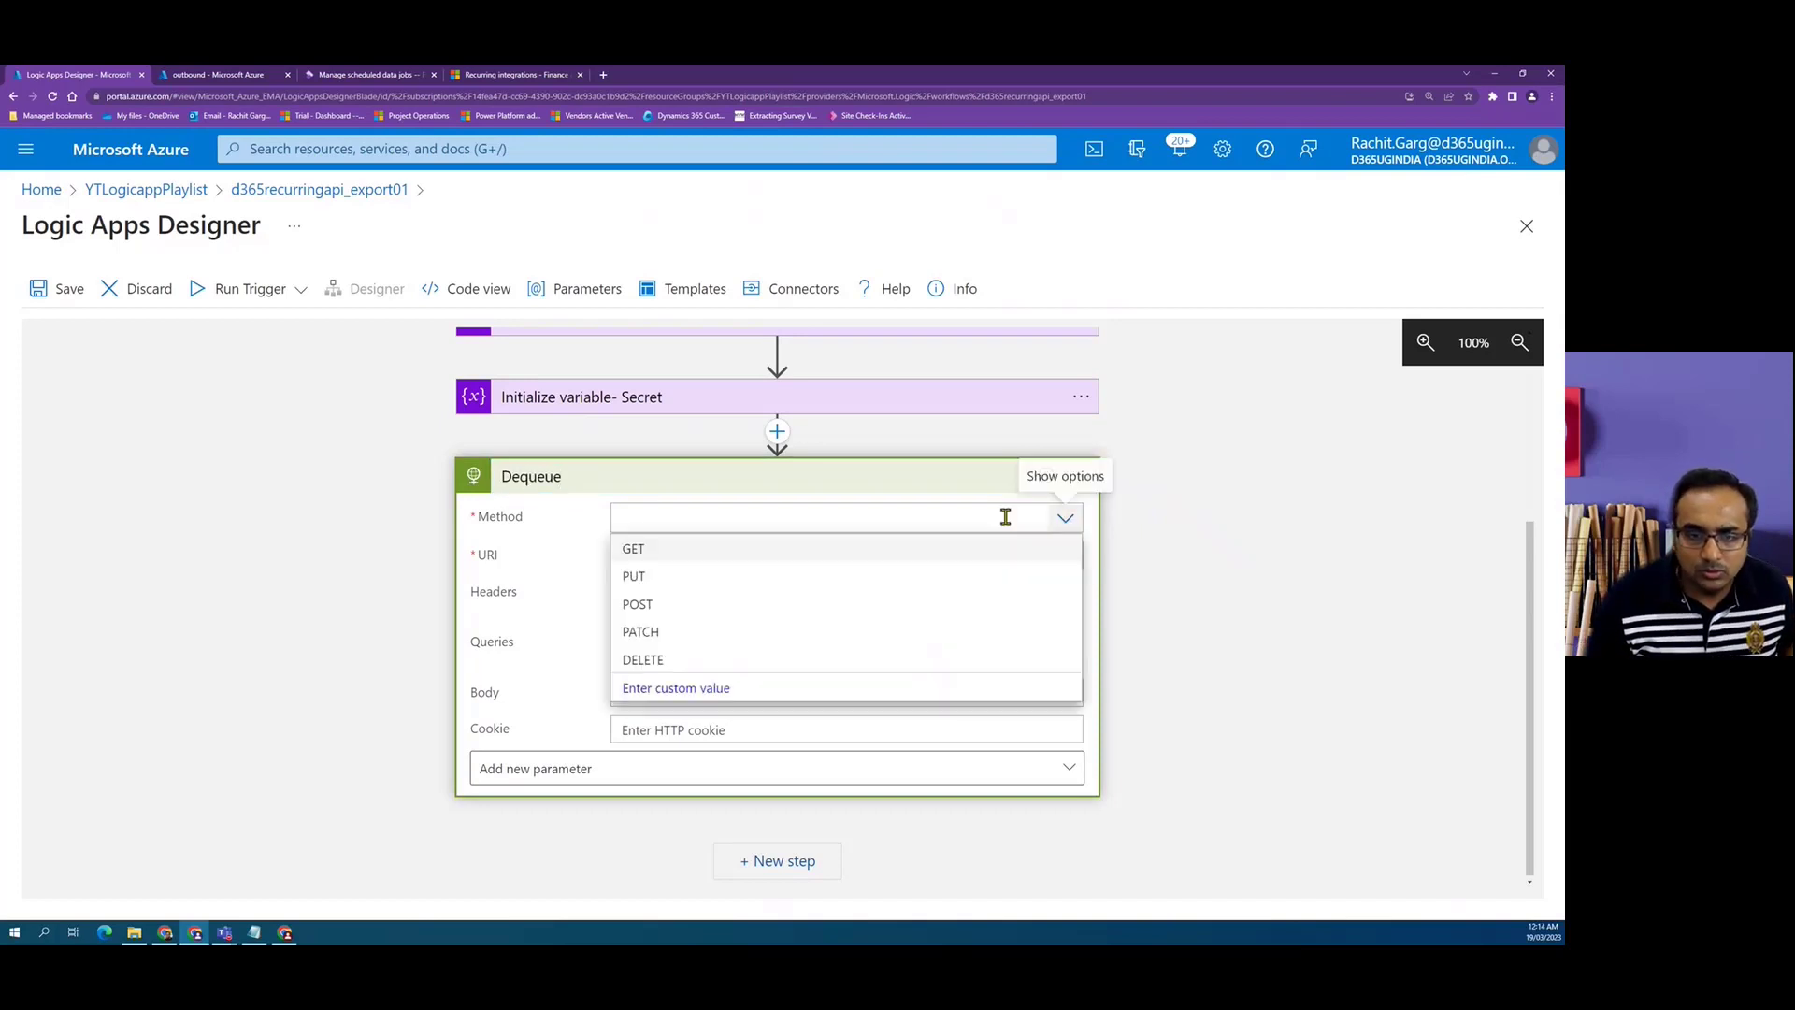
pyautogui.click(653, 551)
pyautogui.click(651, 556)
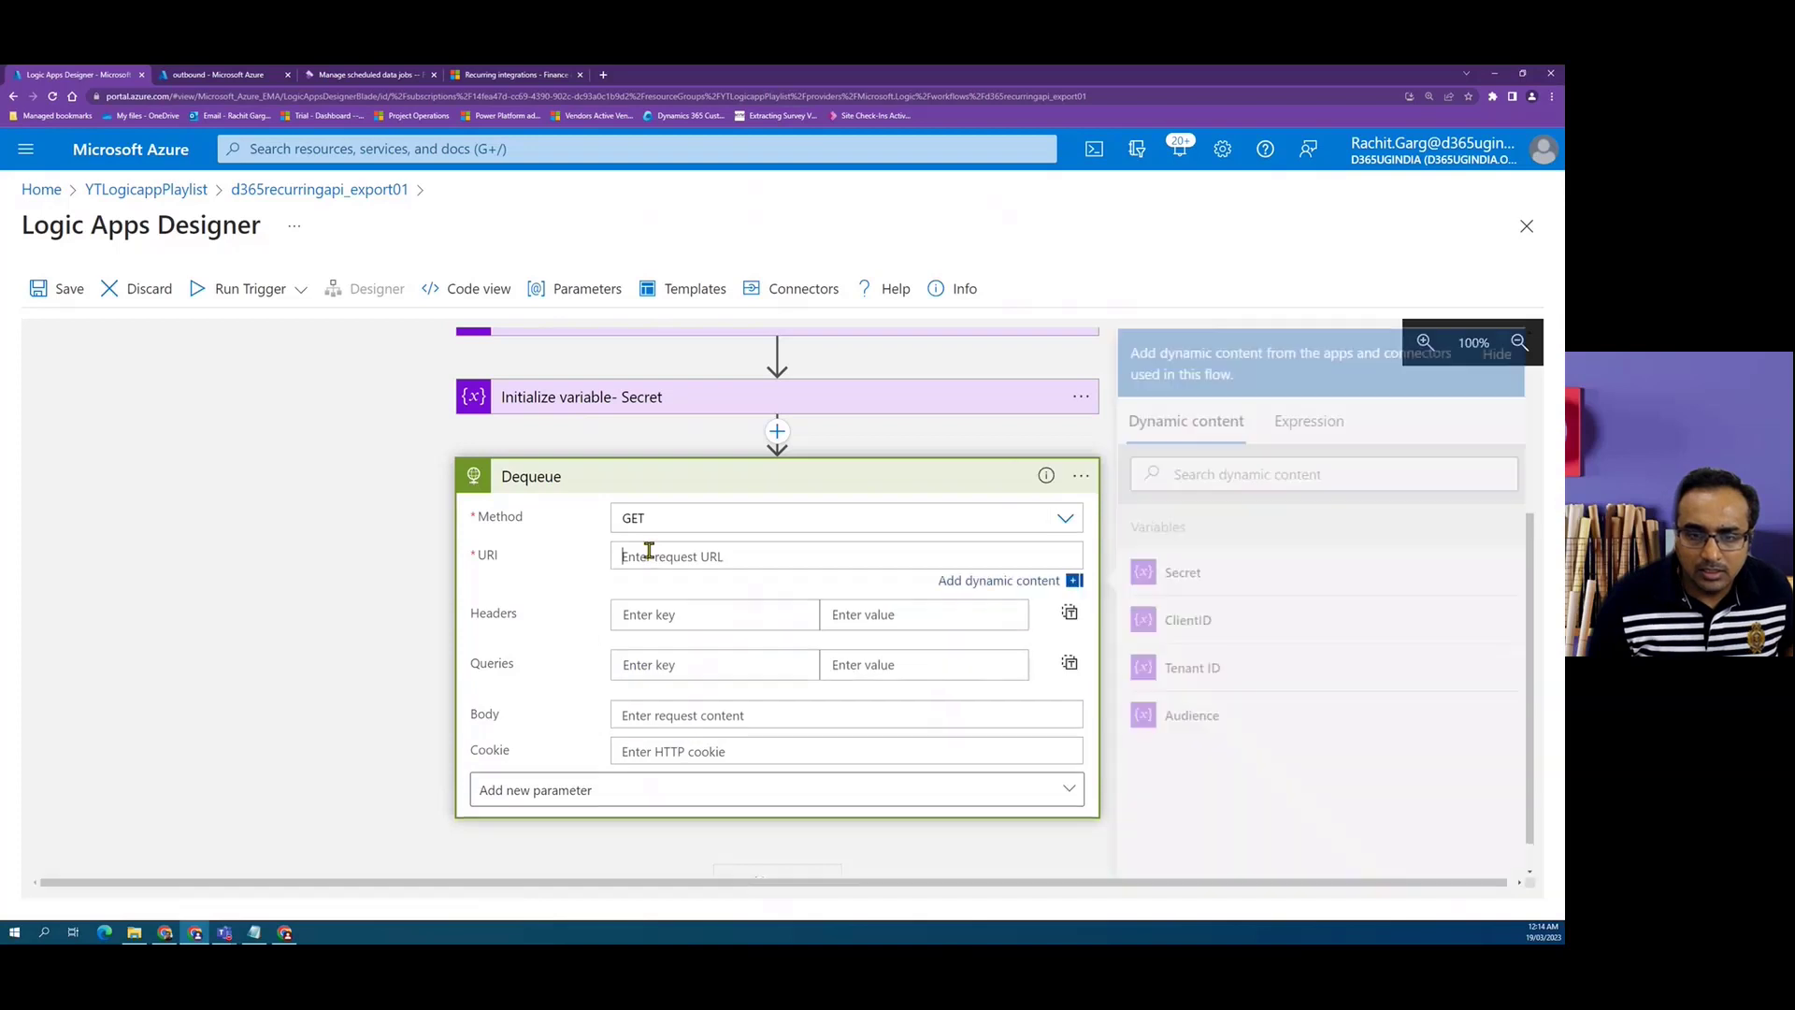
# Build the URI from the Audience variable followed by /api/connector/dequeue/ copied from the documentation.
pyautogui.click(1203, 716)
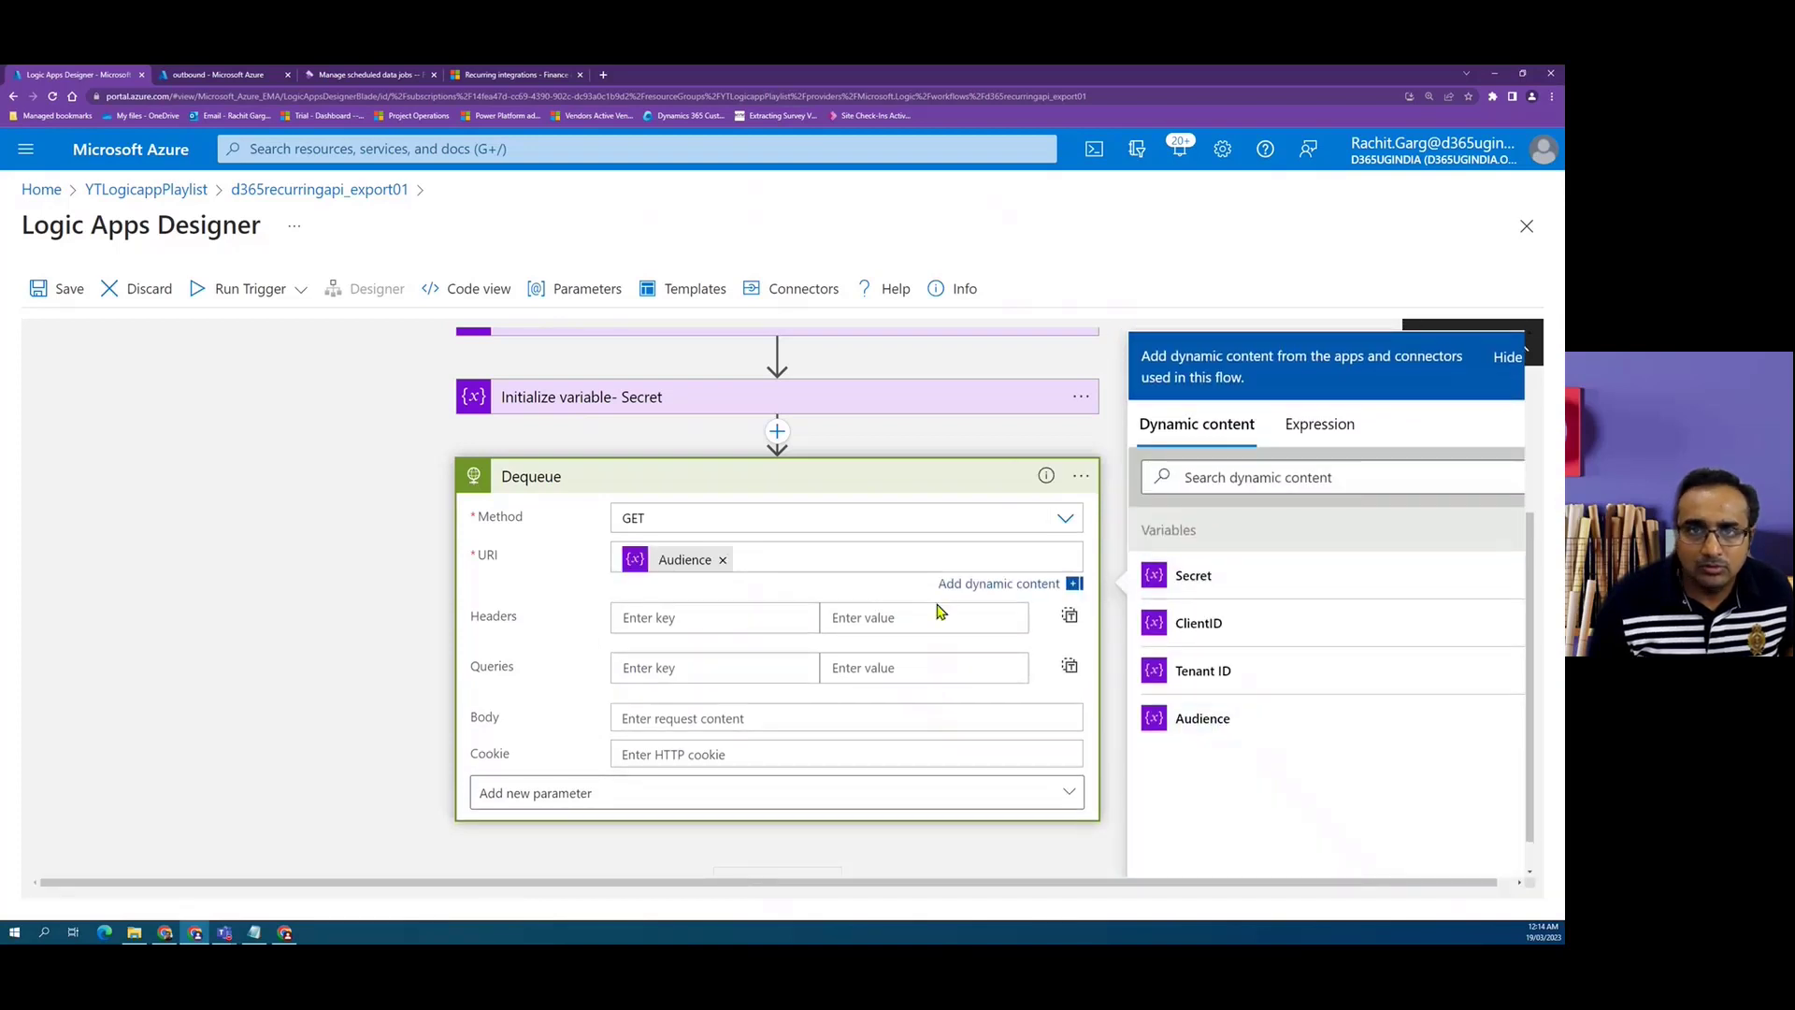
pyautogui.click(516, 75)
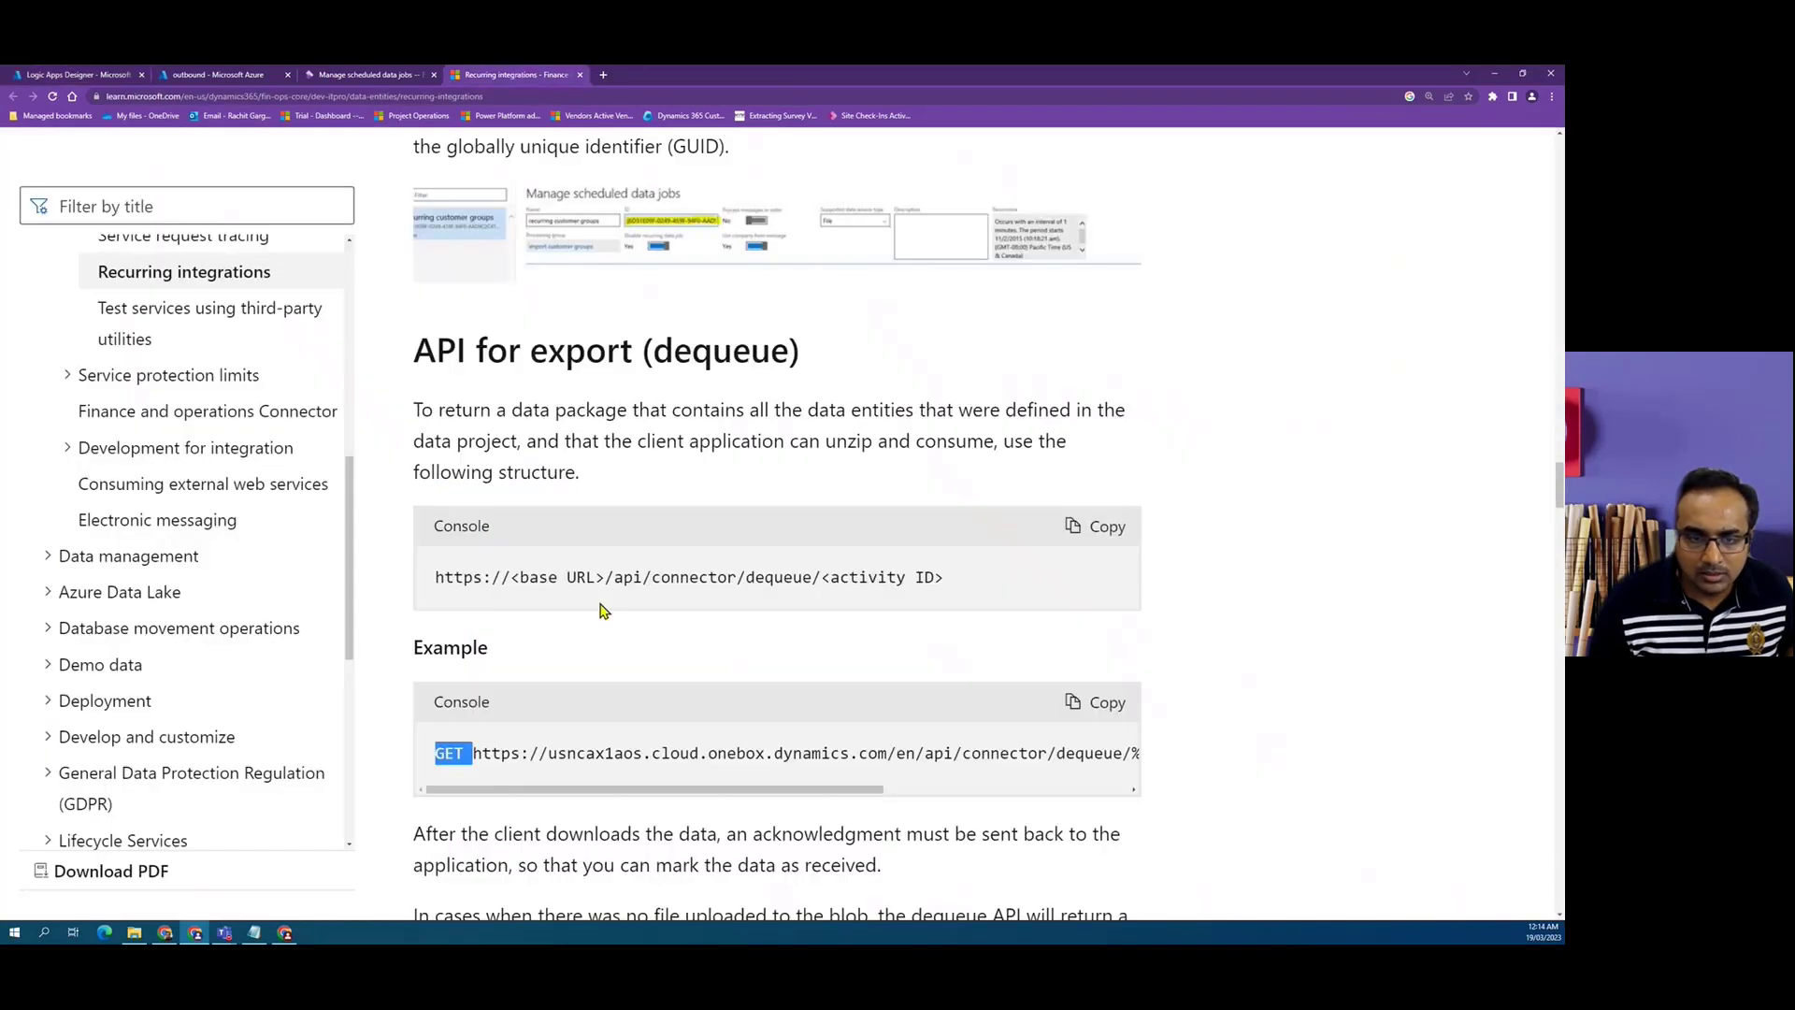
pyautogui.moveTo(606, 579); pyautogui.dragTo(821, 581)
pyautogui.hotkey('ctrl', 'c')
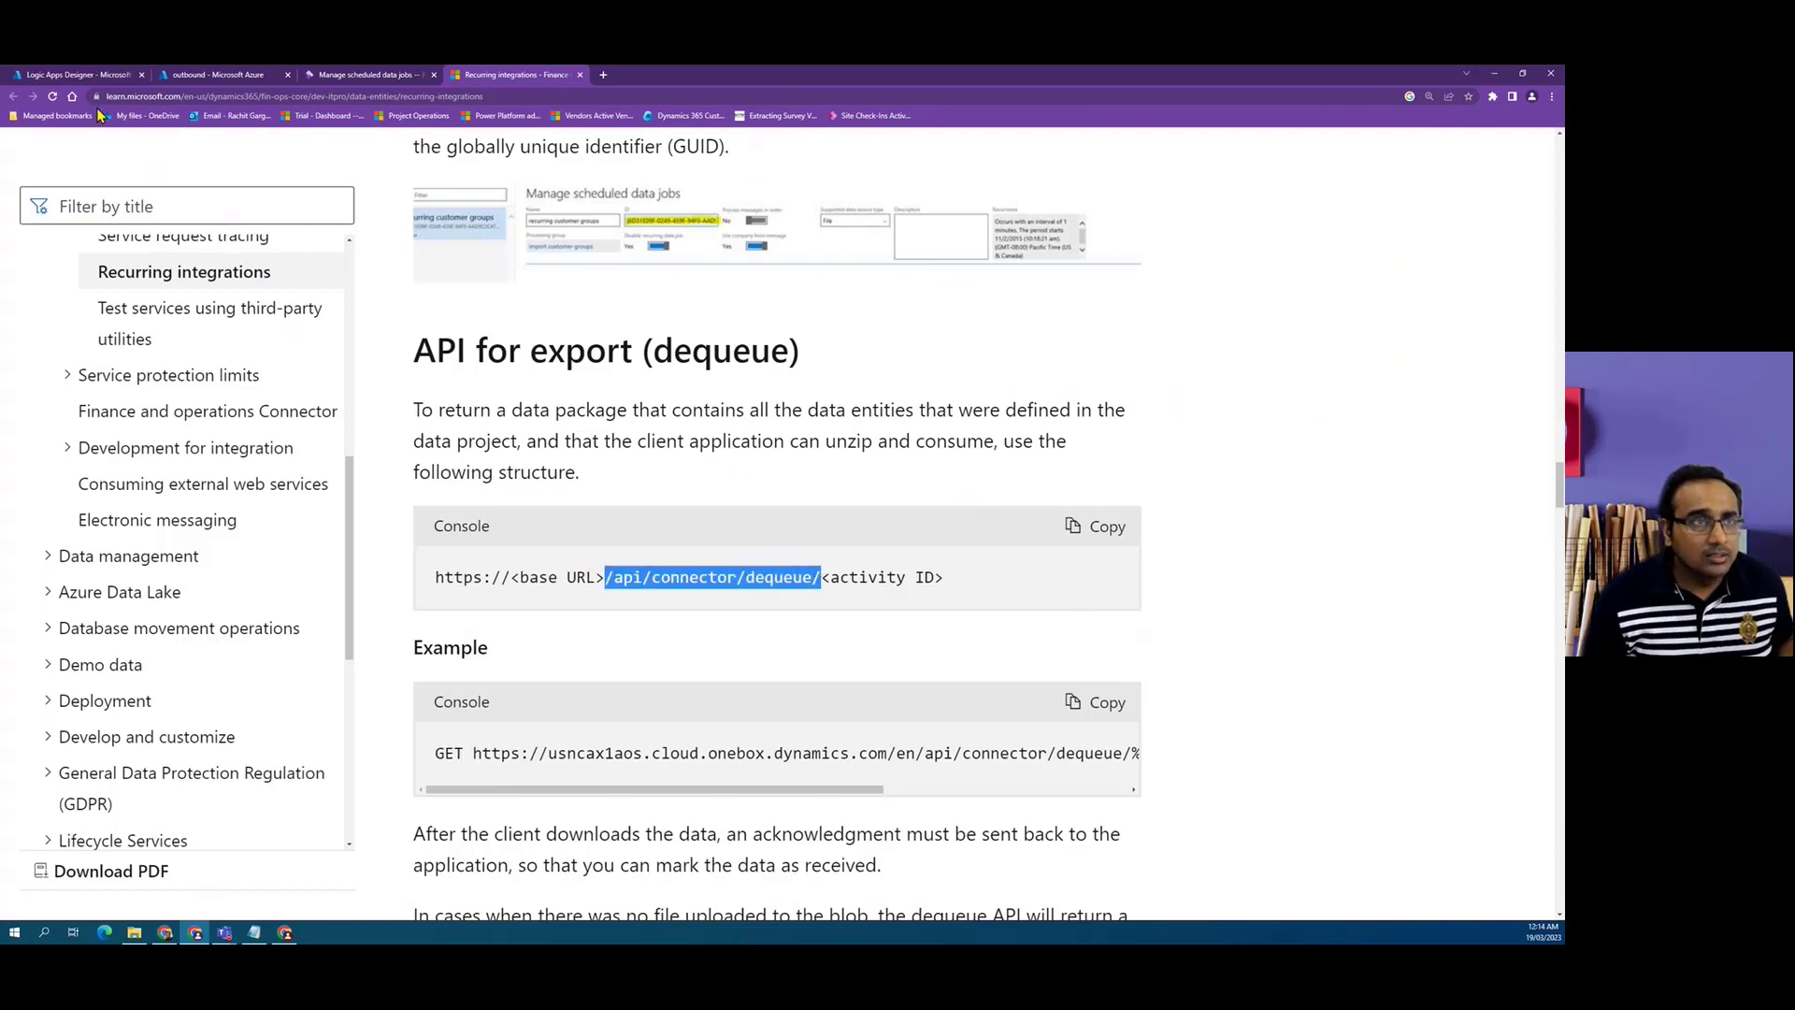
pyautogui.click(79, 76)
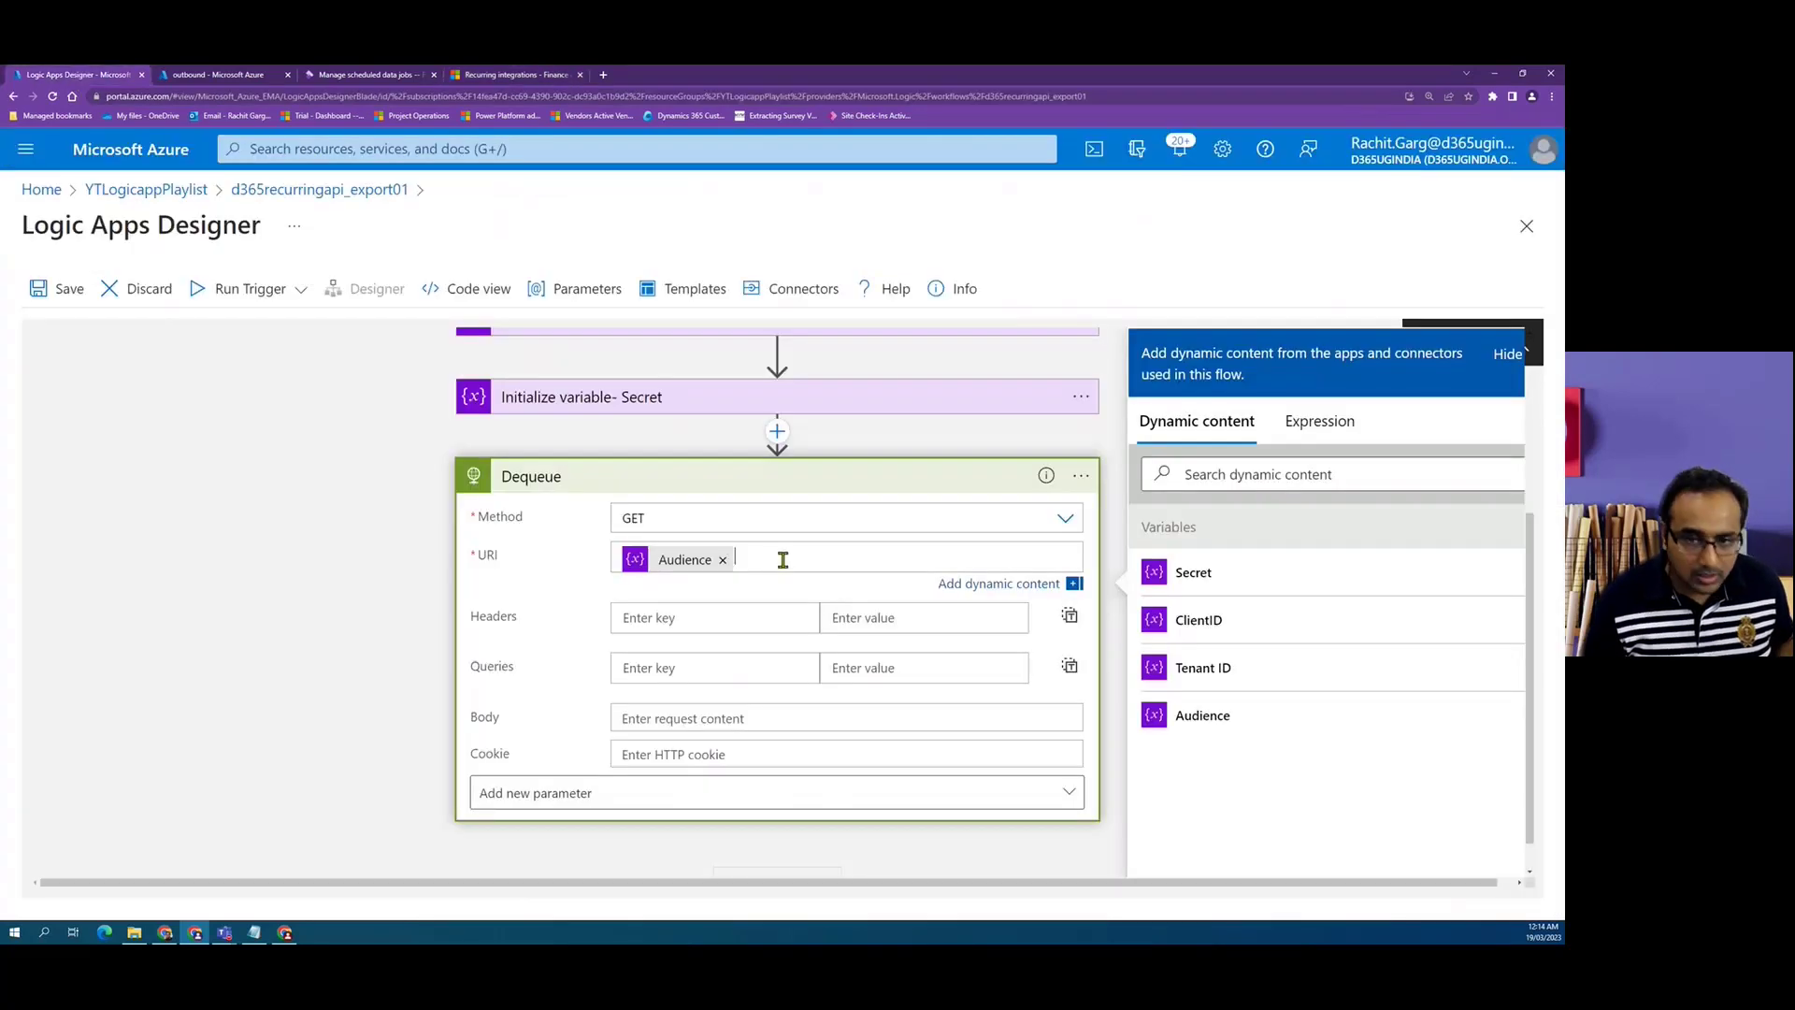
pyautogui.hotkey('ctrl', 'v')
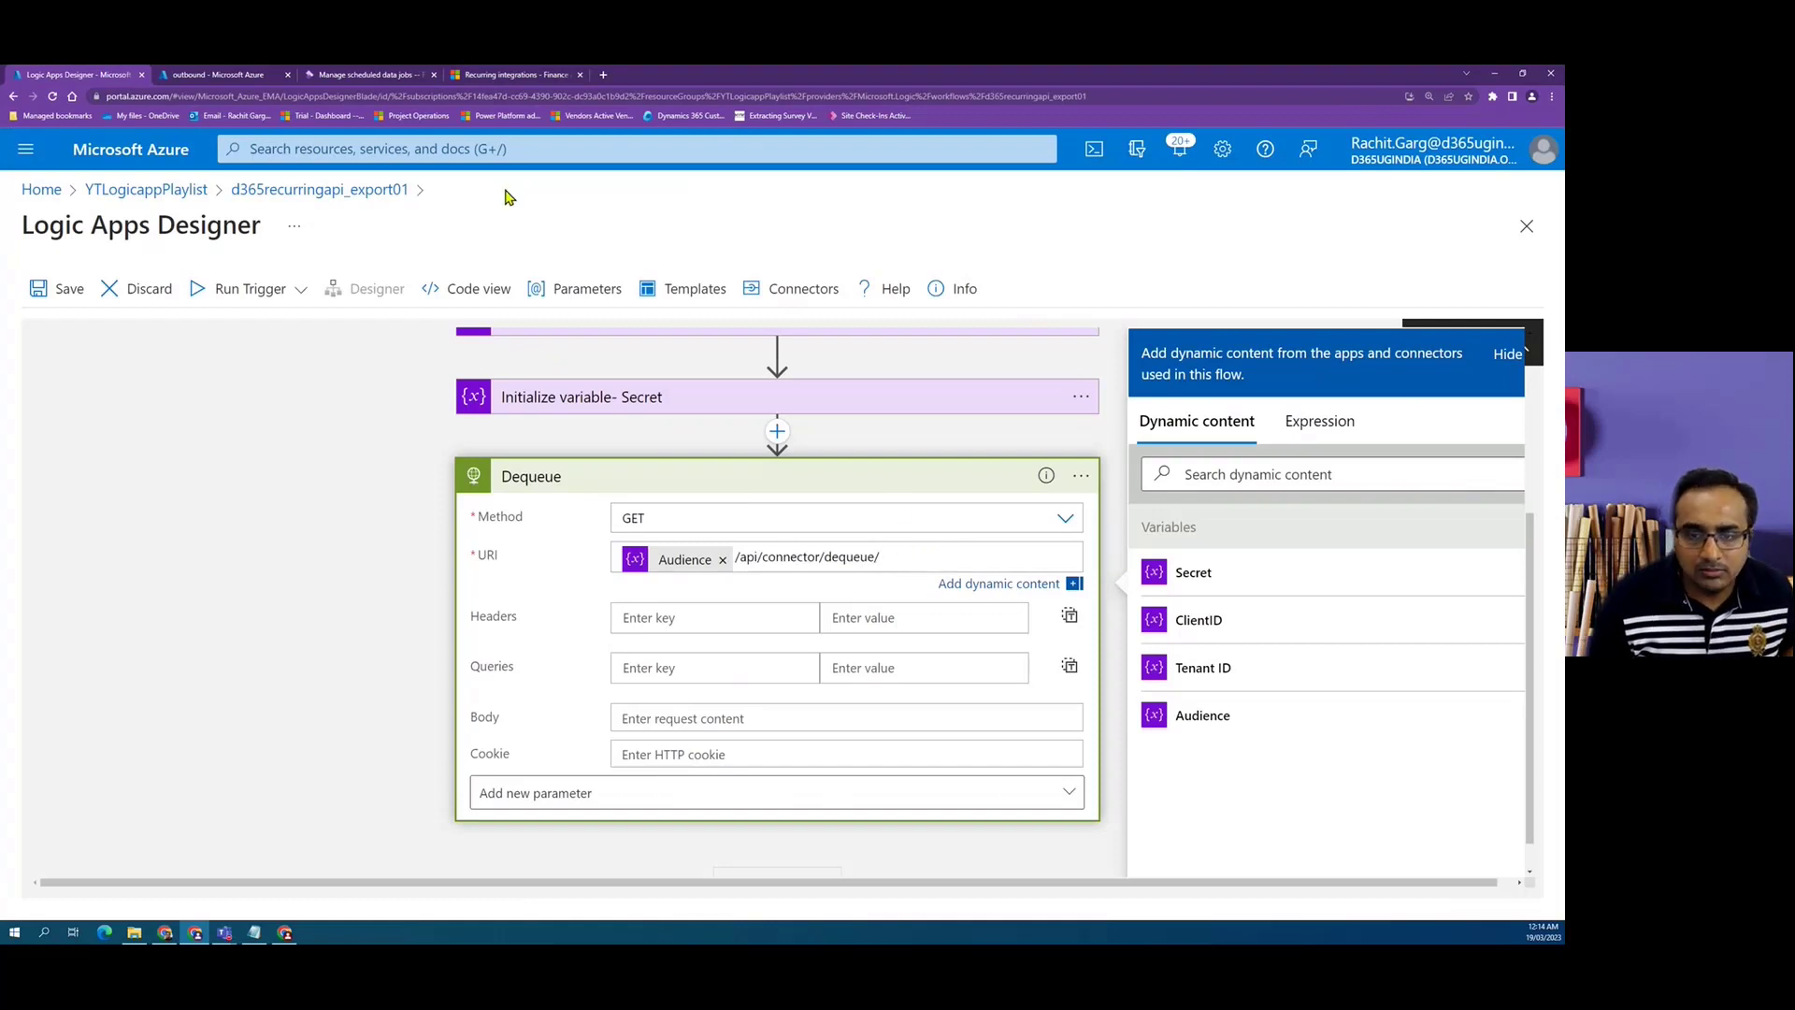
# Copy the EXP_CUSTOMERGROUPS data job ID and append it to the end of the Dequeue URI.
pyautogui.click(393, 80)
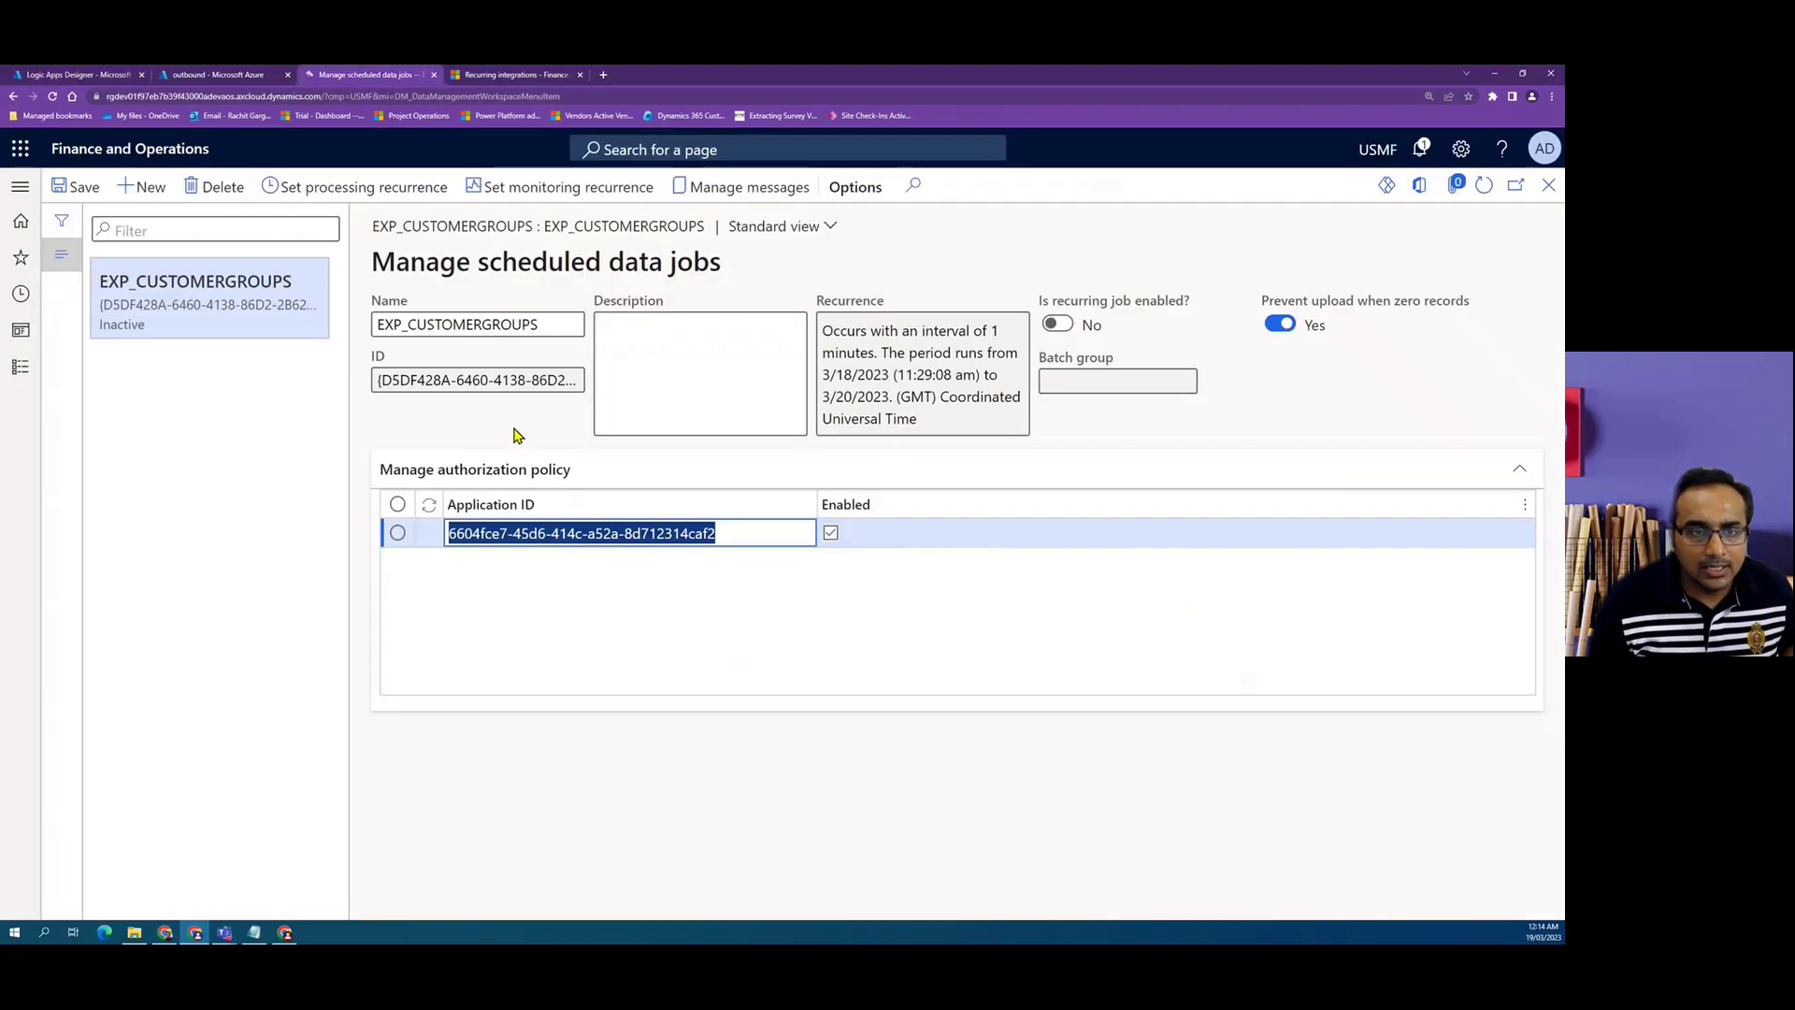
pyautogui.click(433, 382)
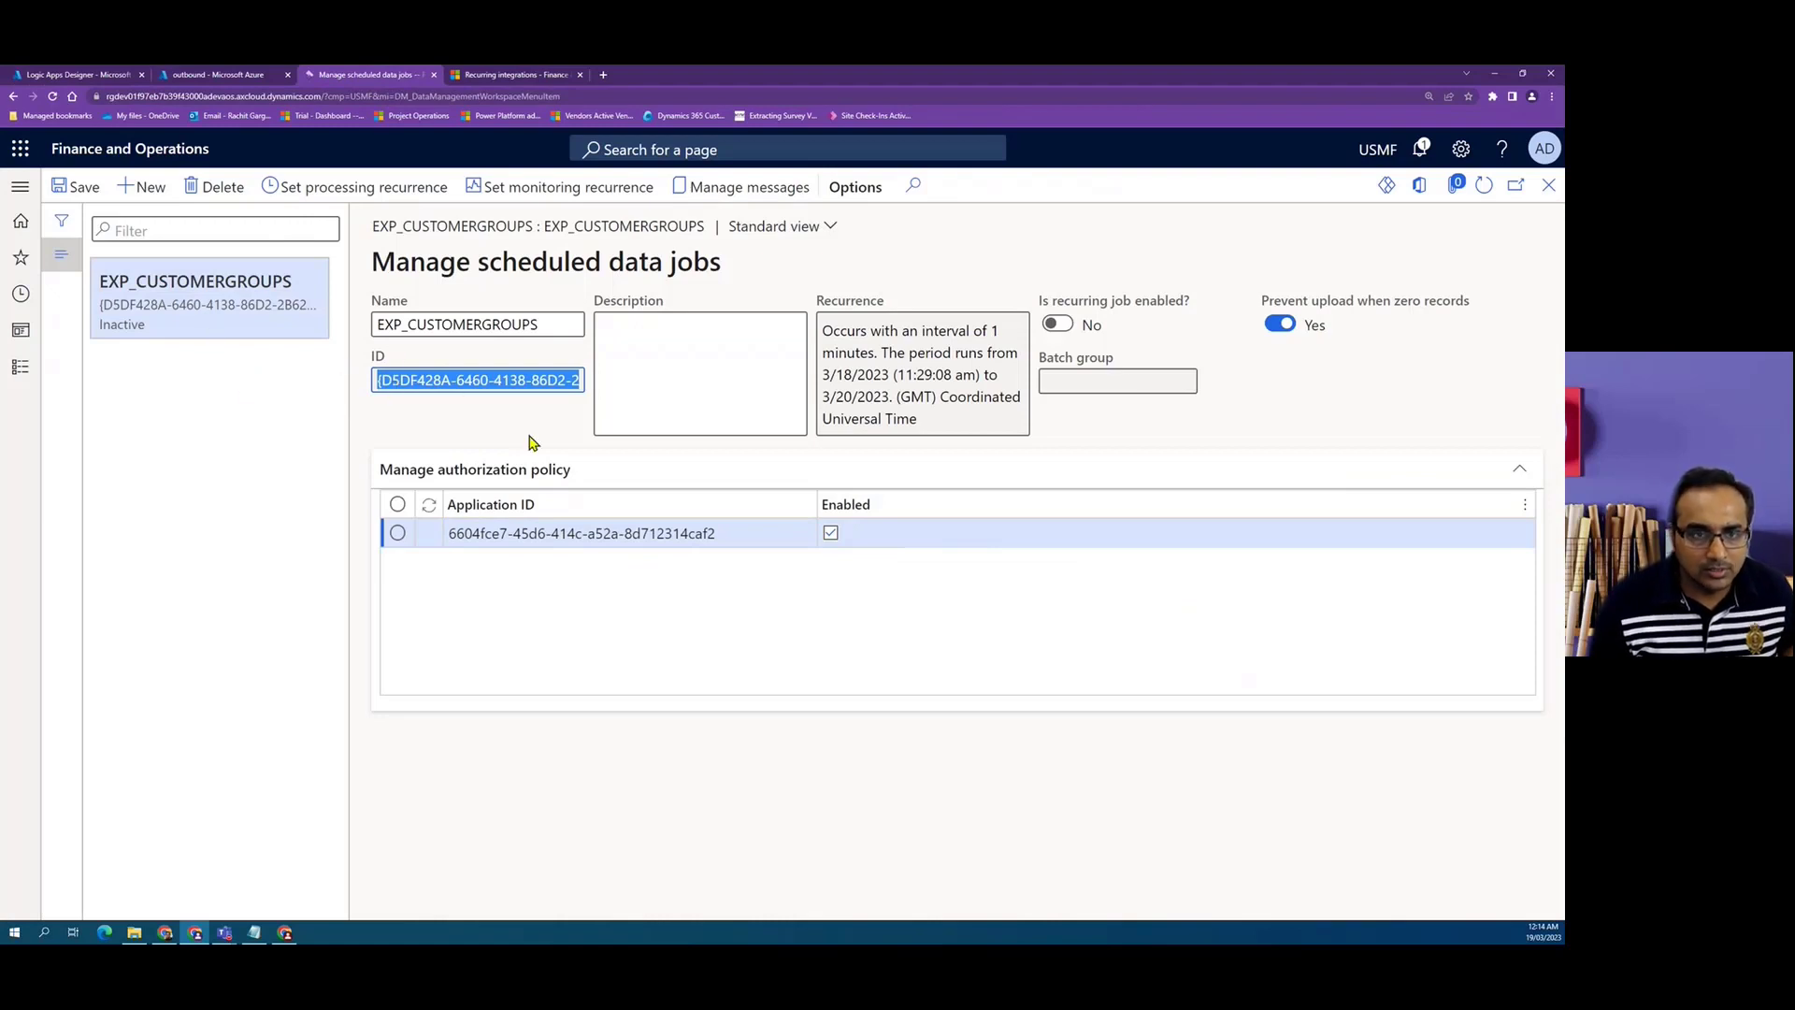
pyautogui.click(75, 75)
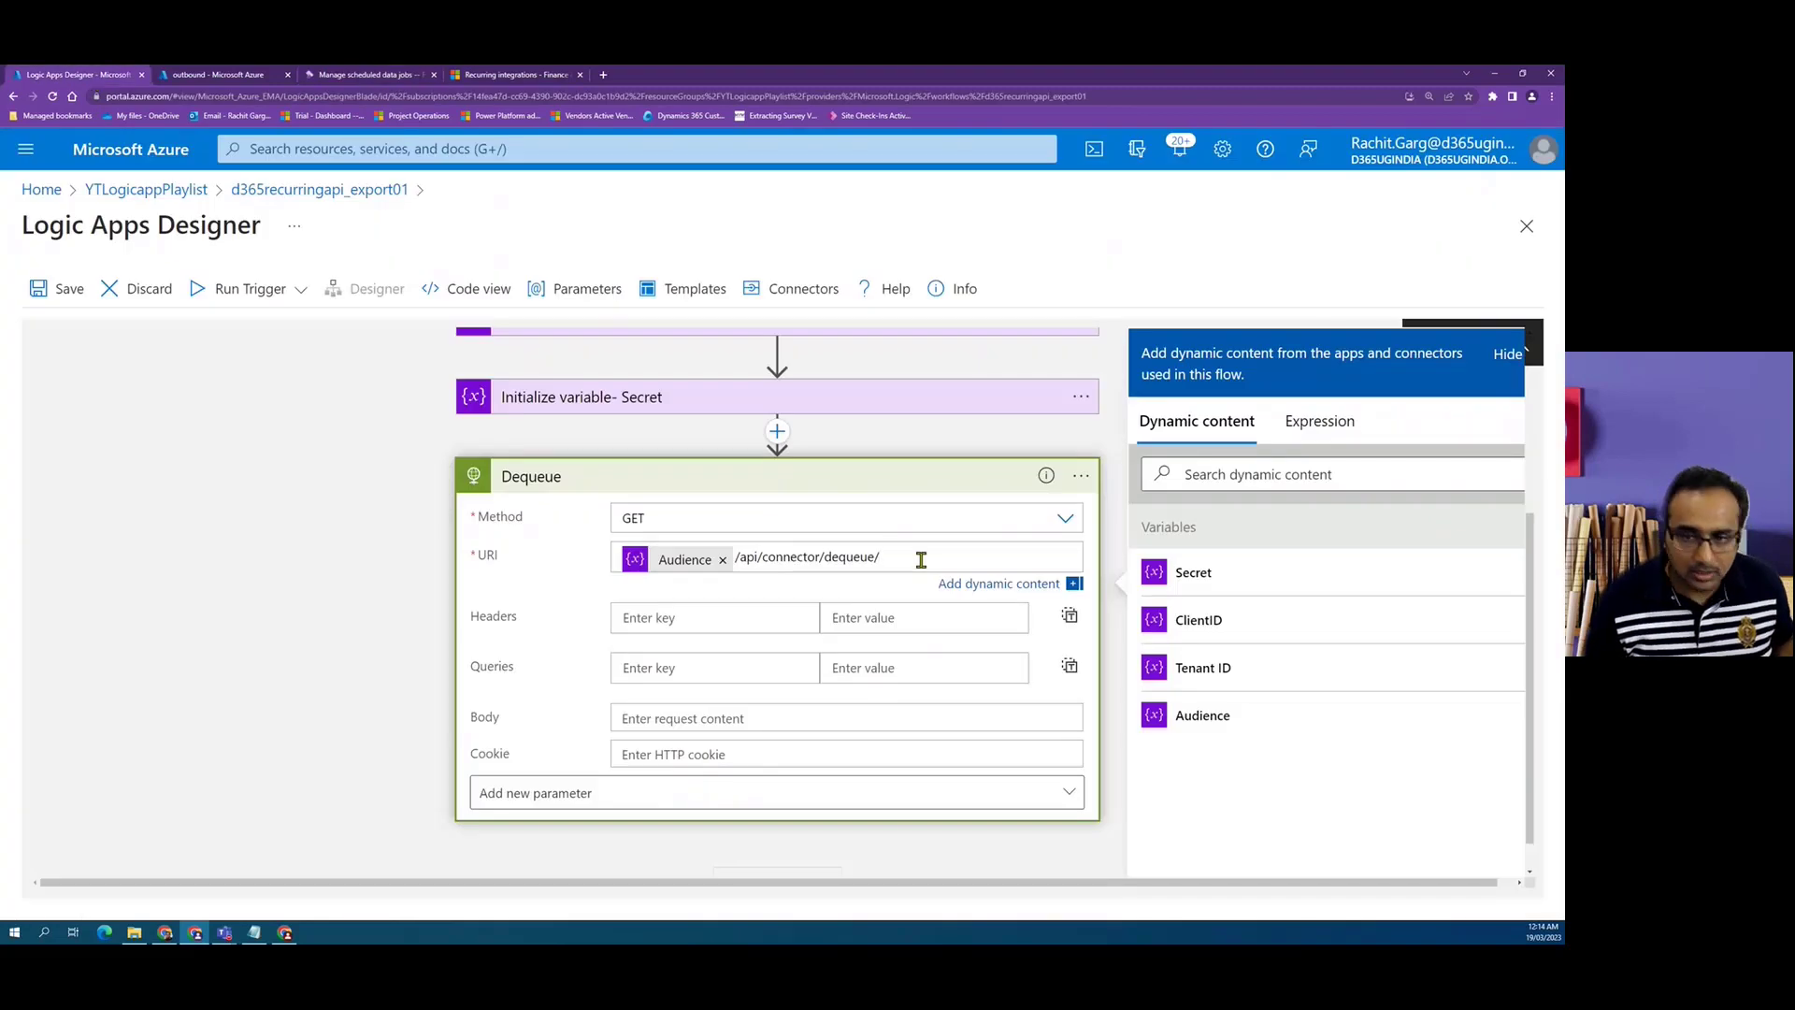
pyautogui.click(921, 559)
pyautogui.hotkey('ctrl', 'v')
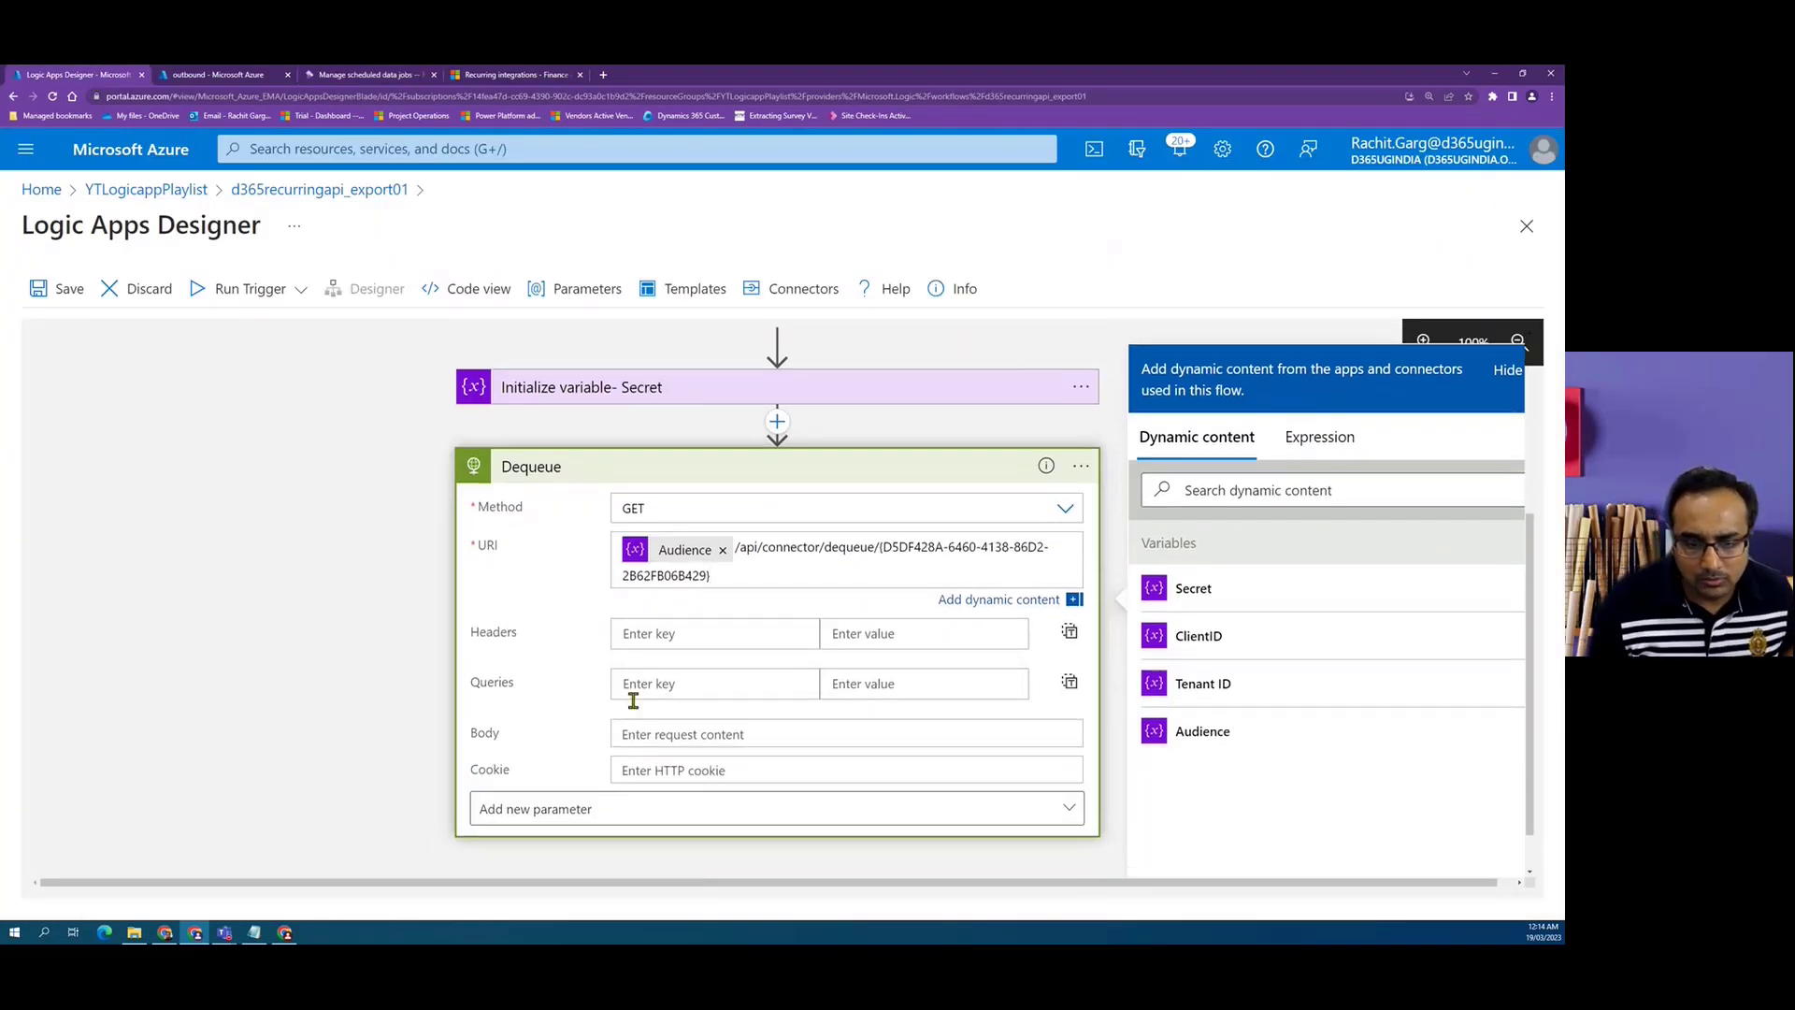
# Add the Authentication parameter to the Dequeue action and set its type to Active Directory OAuth.
pyautogui.scroll(-1, 626, 690)
pyautogui.click(1072, 758)
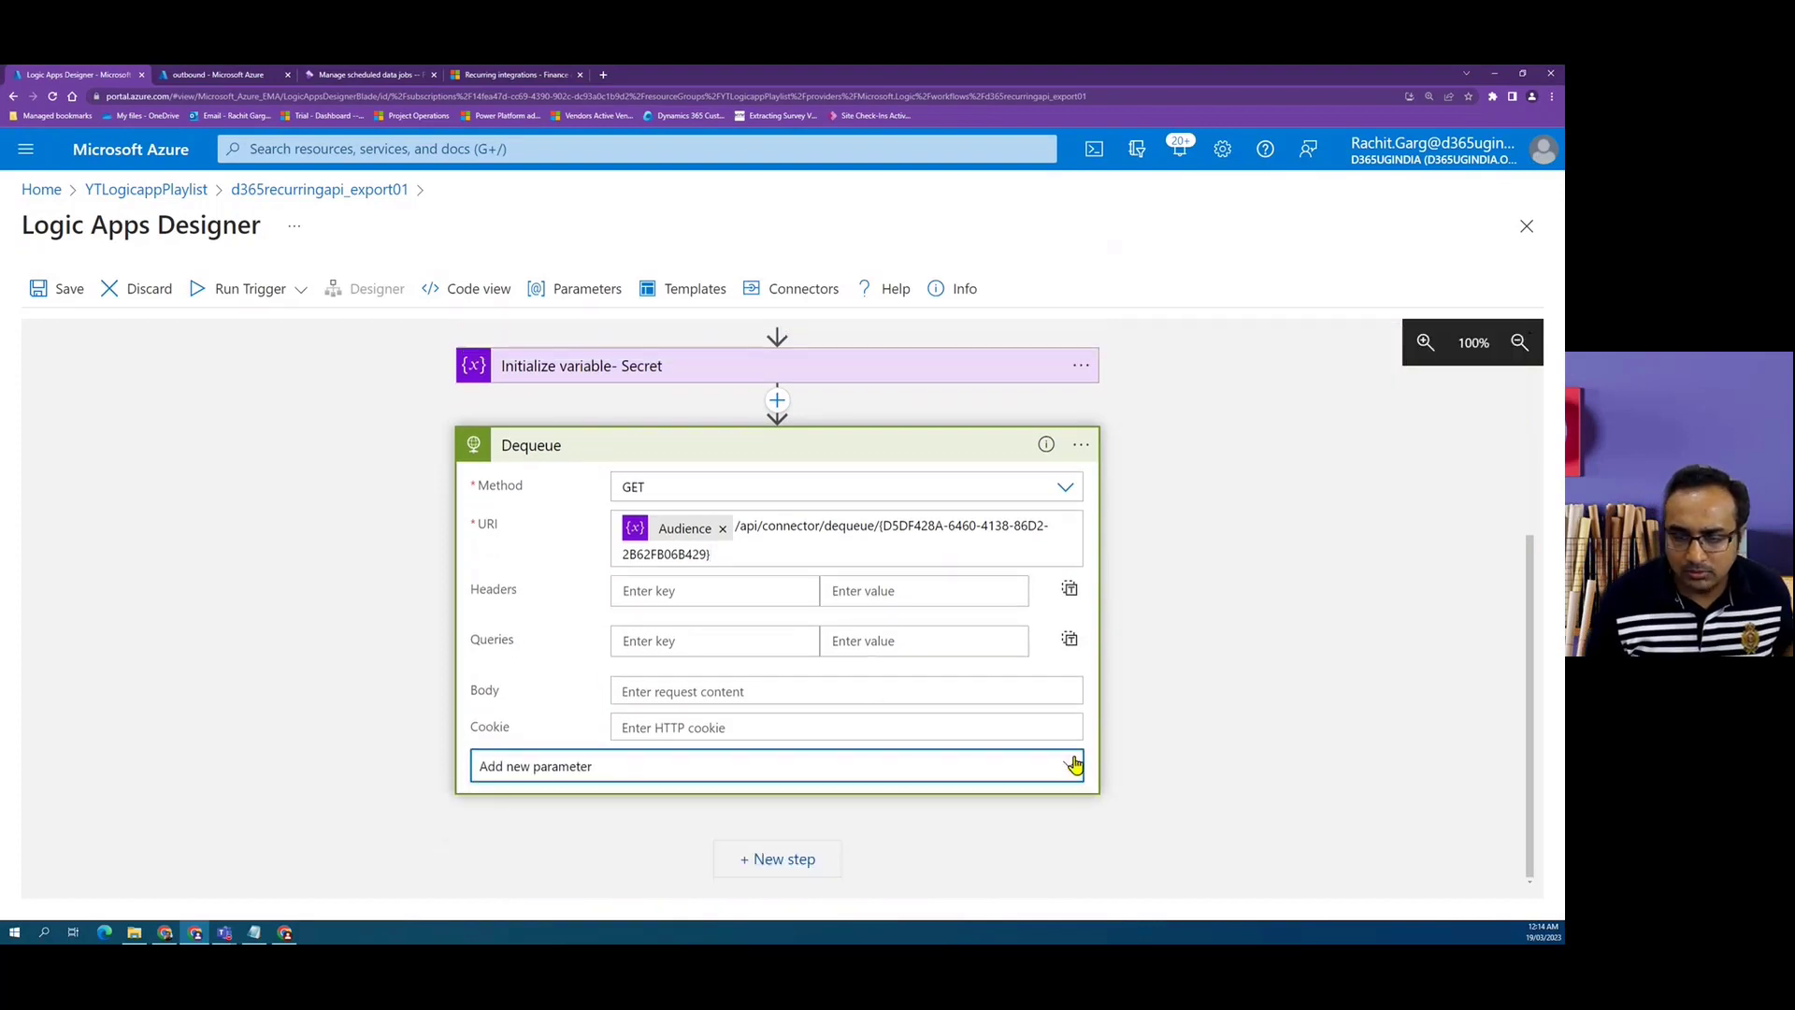
pyautogui.click(524, 724)
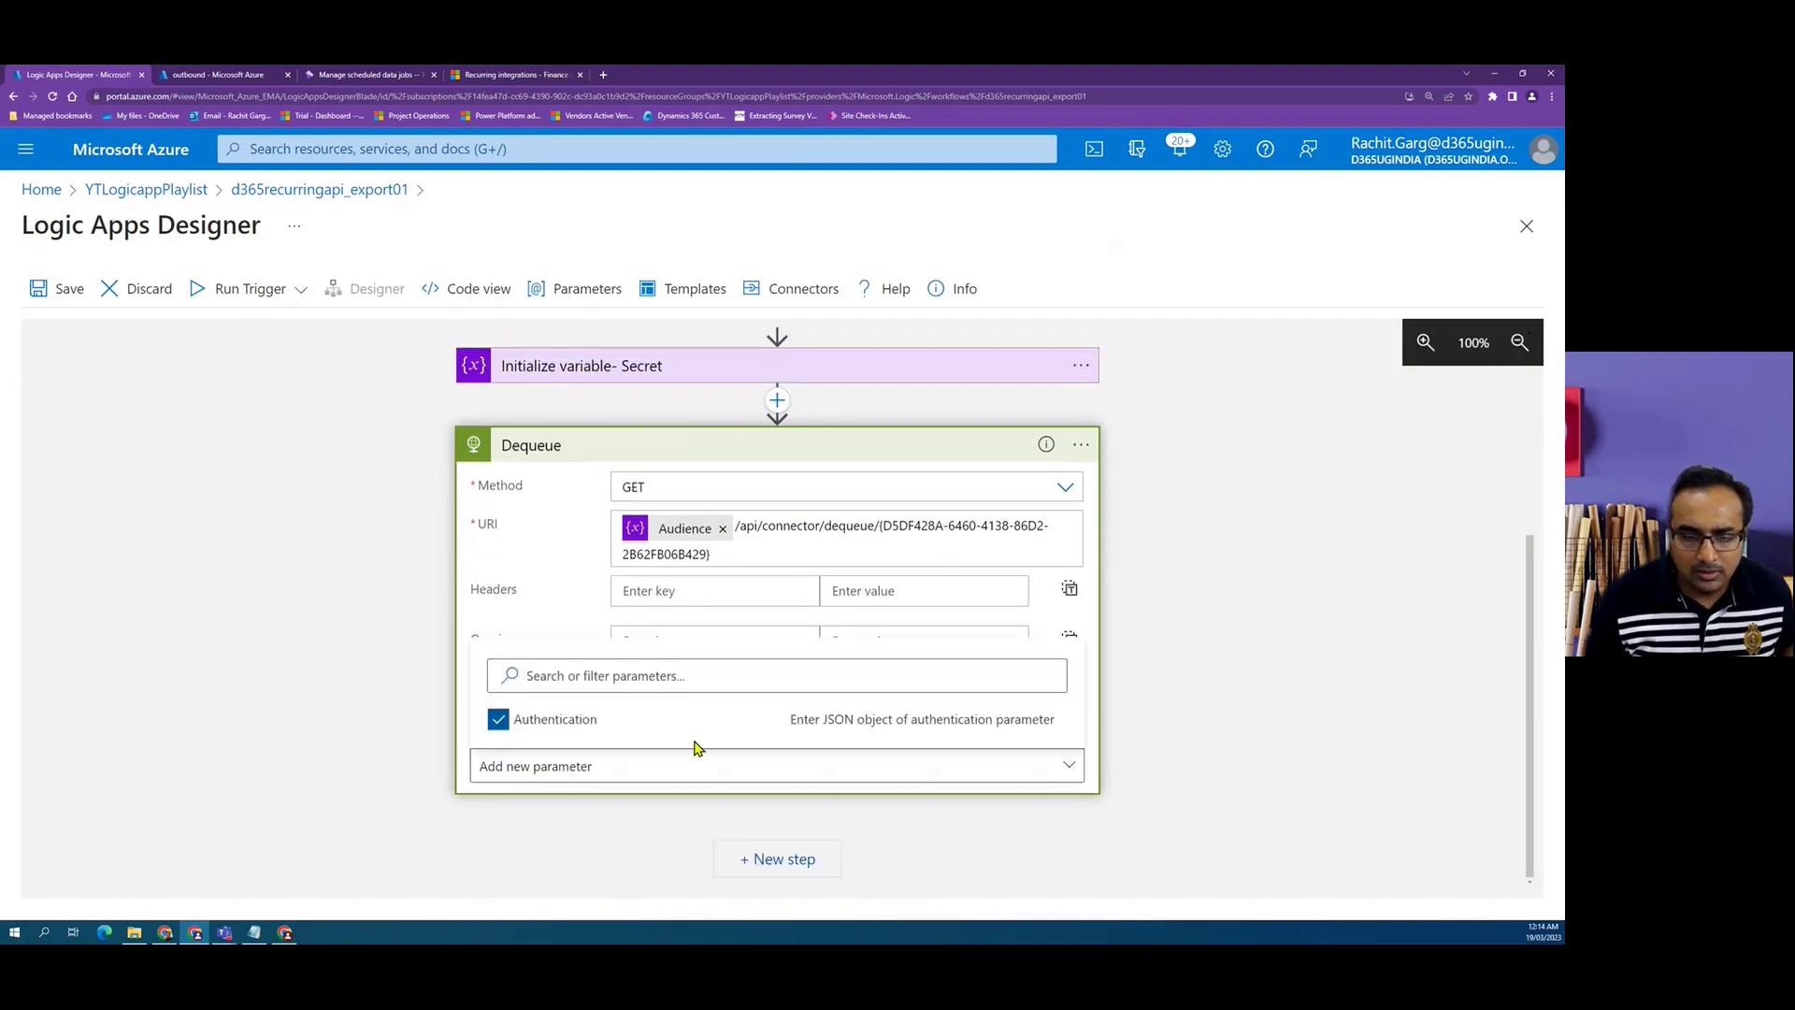
pyautogui.click(1169, 727)
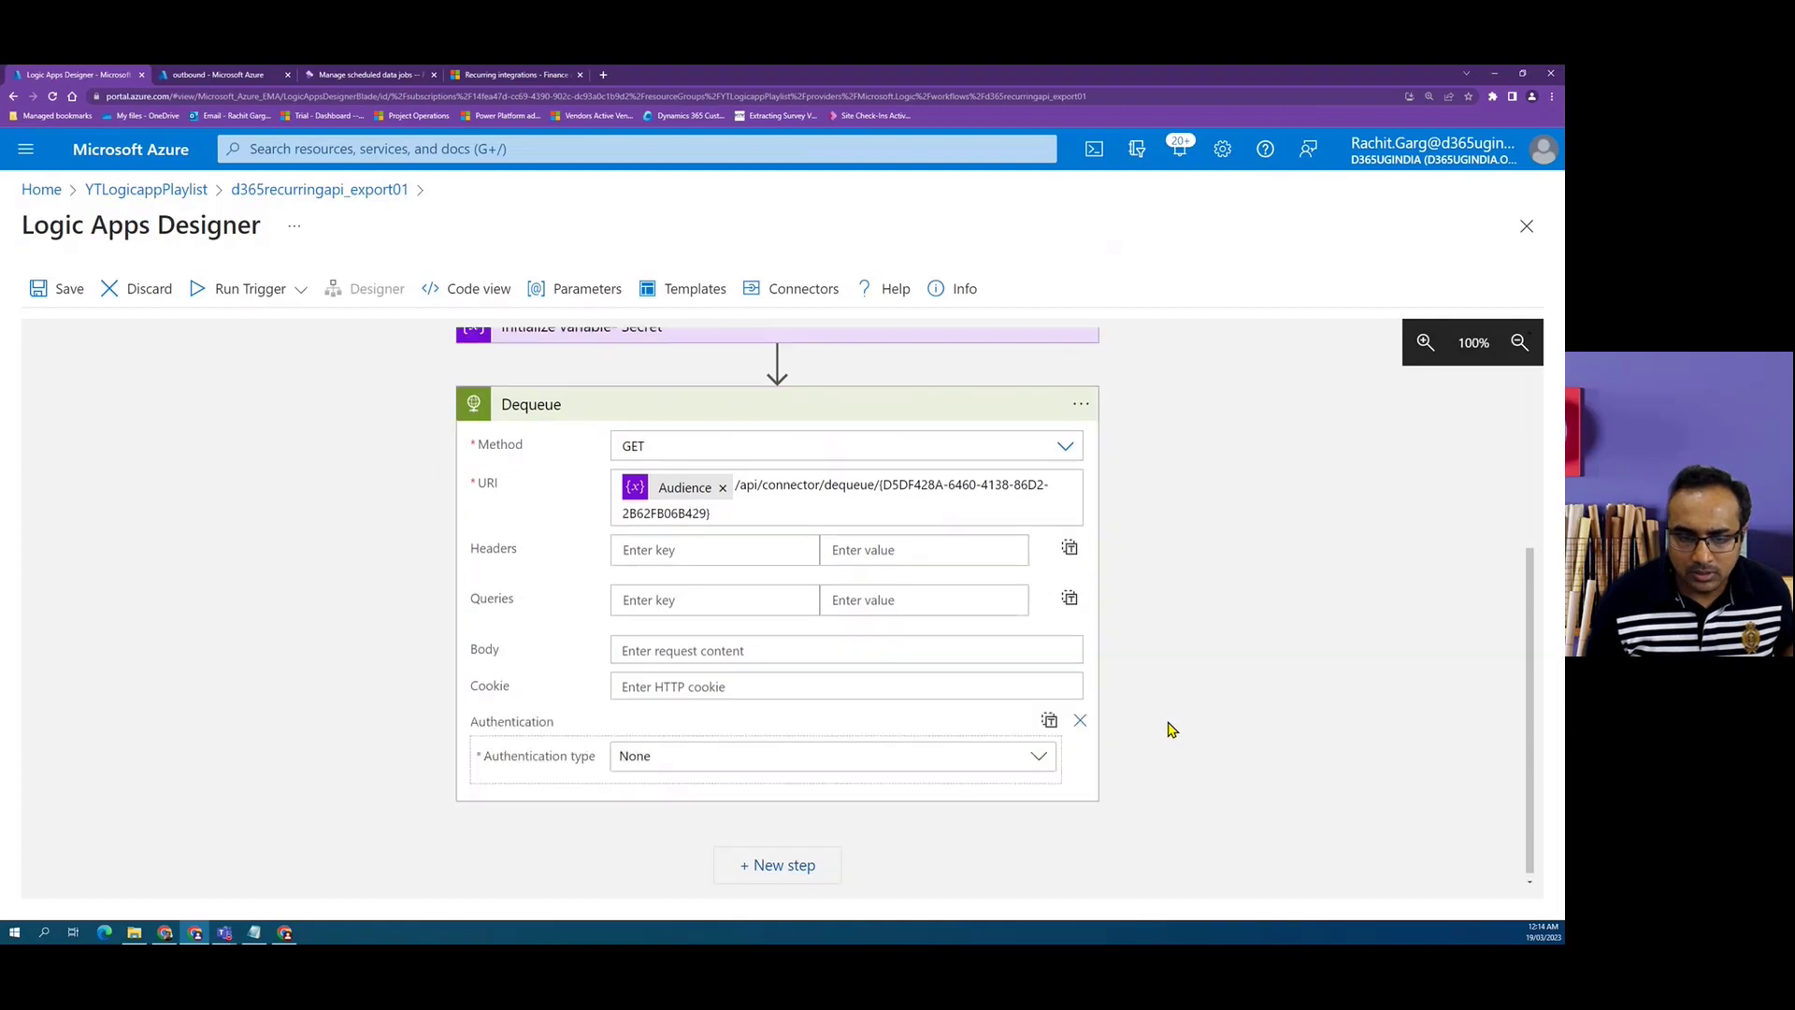
pyautogui.click(1045, 759)
pyautogui.click(745, 639)
pyautogui.scroll(-2, 745, 642)
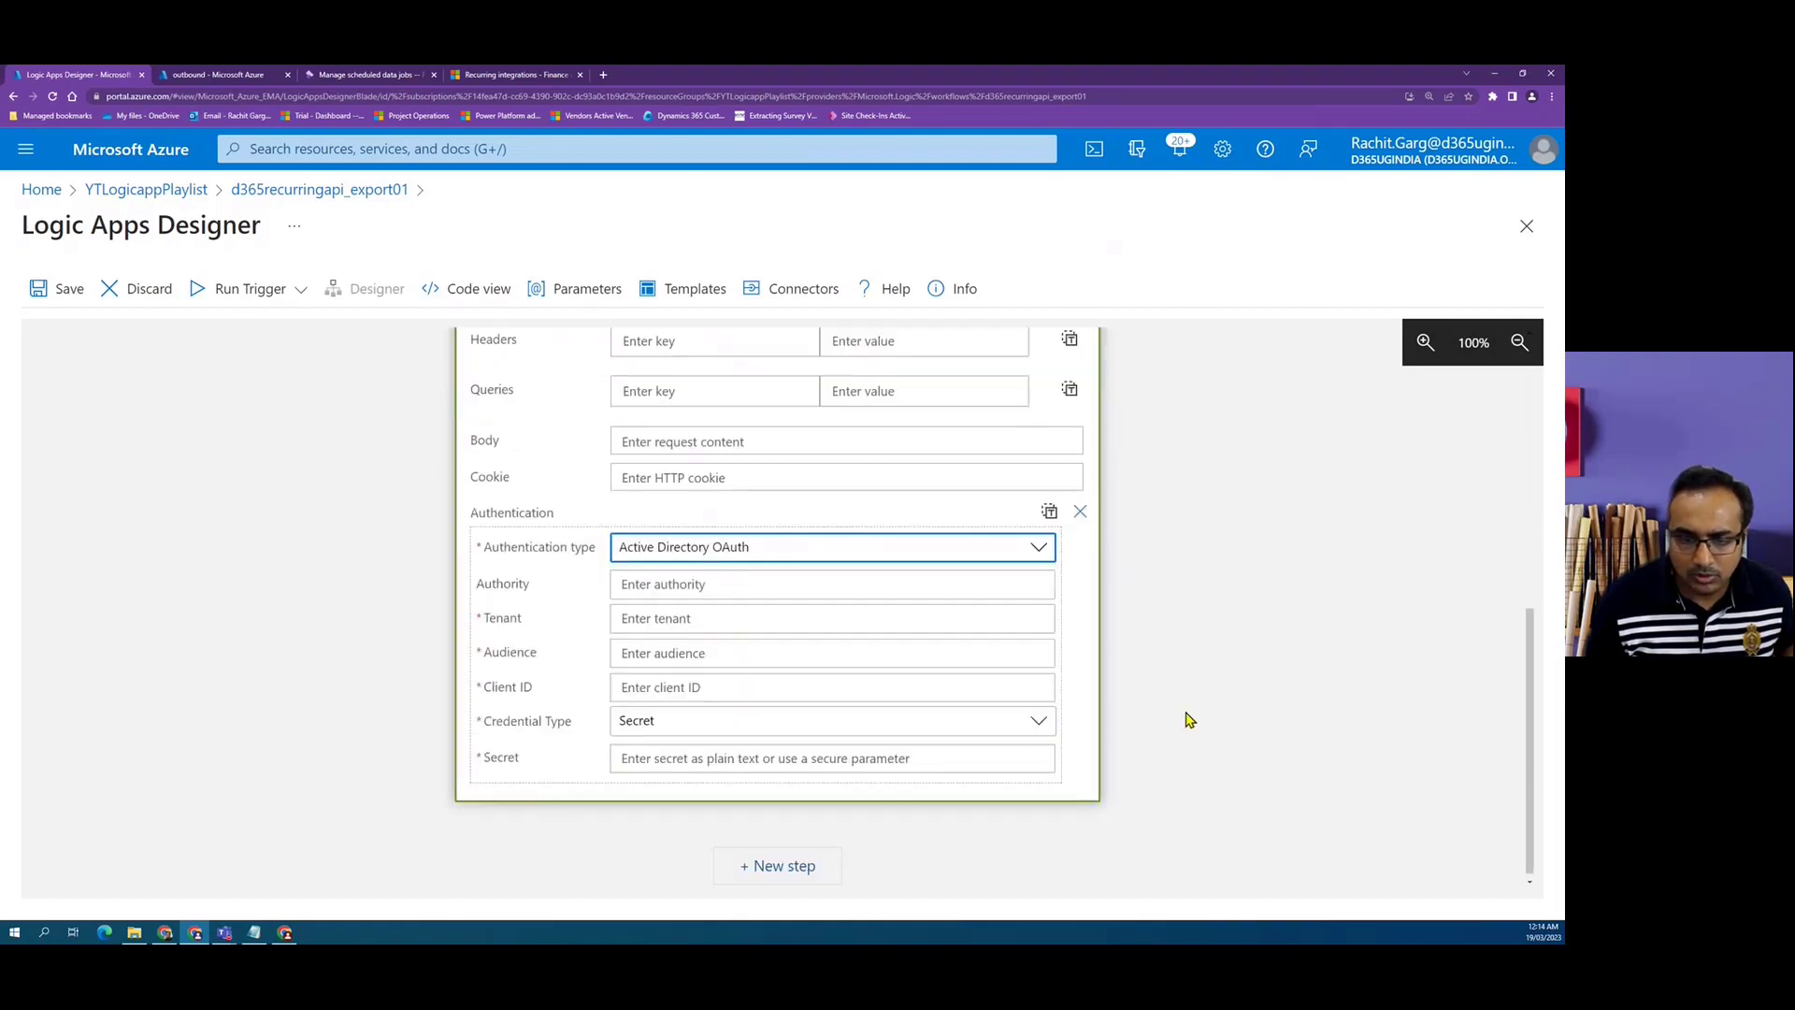
# Fill the Tenant, Audience, Client ID and Secret fields with the Tenant ID, Audience, ClientID and Secret variables.
pyautogui.click(682, 612)
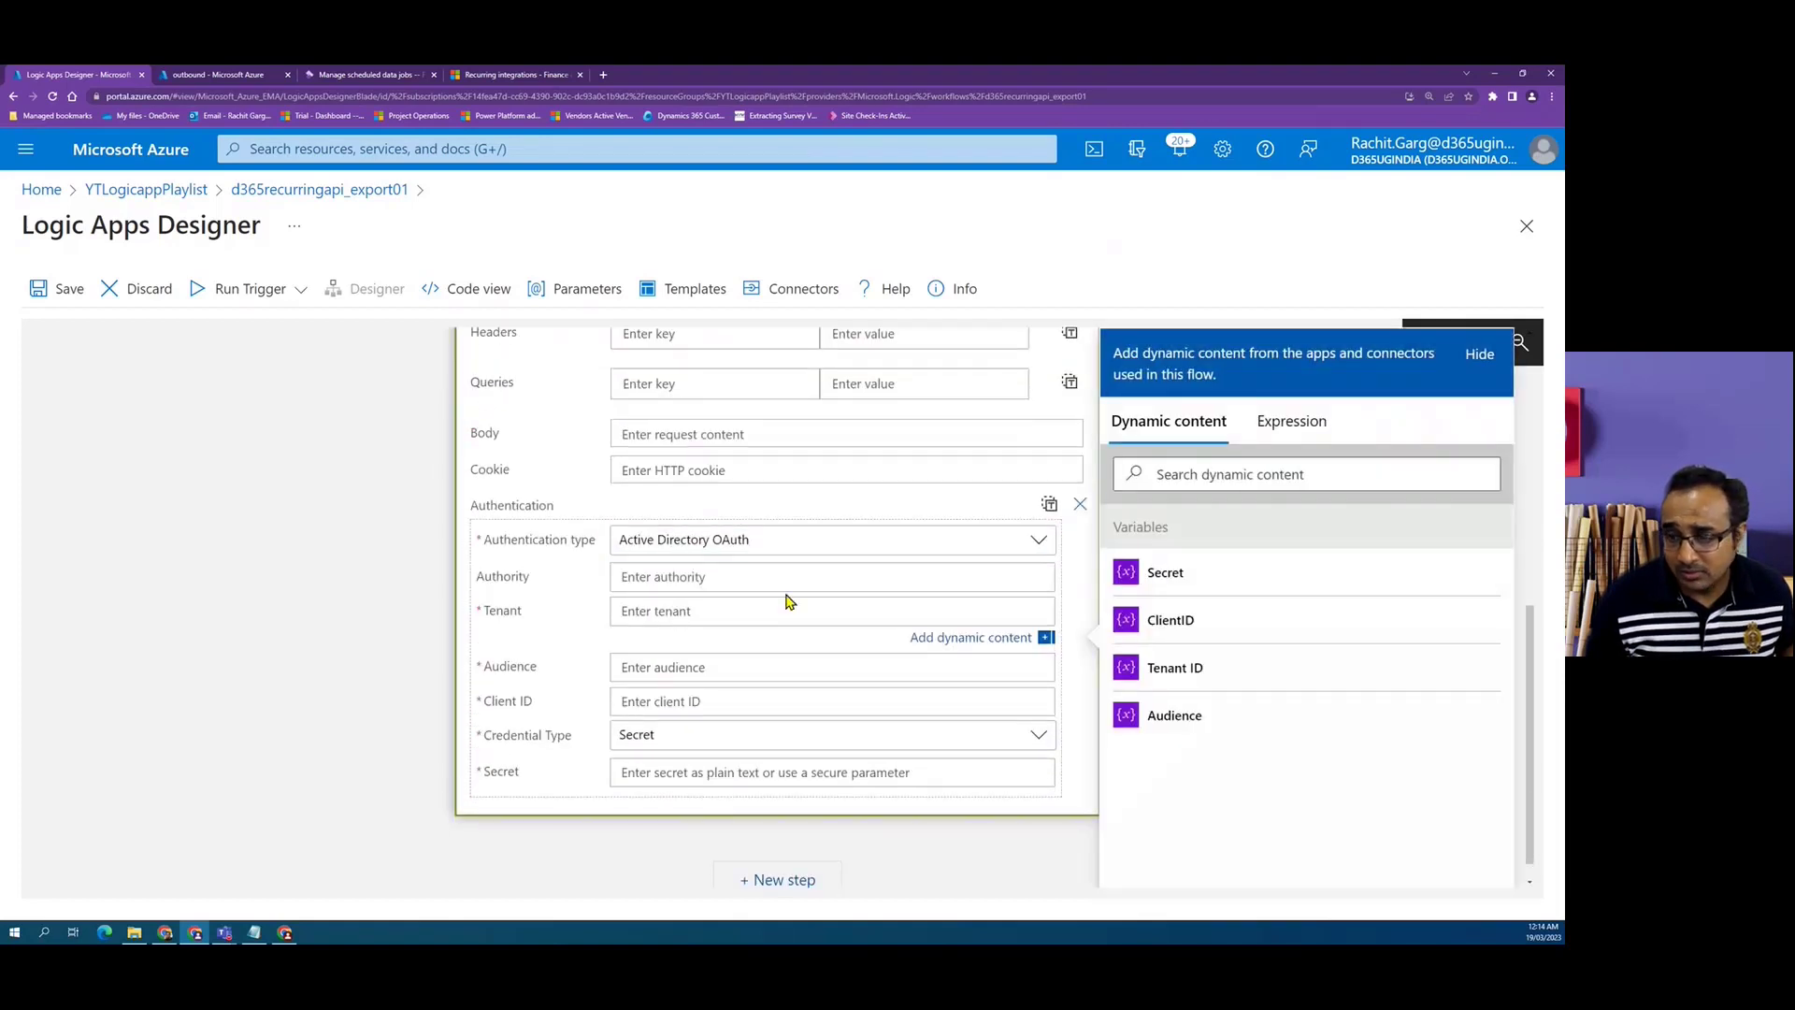
pyautogui.click(1205, 675)
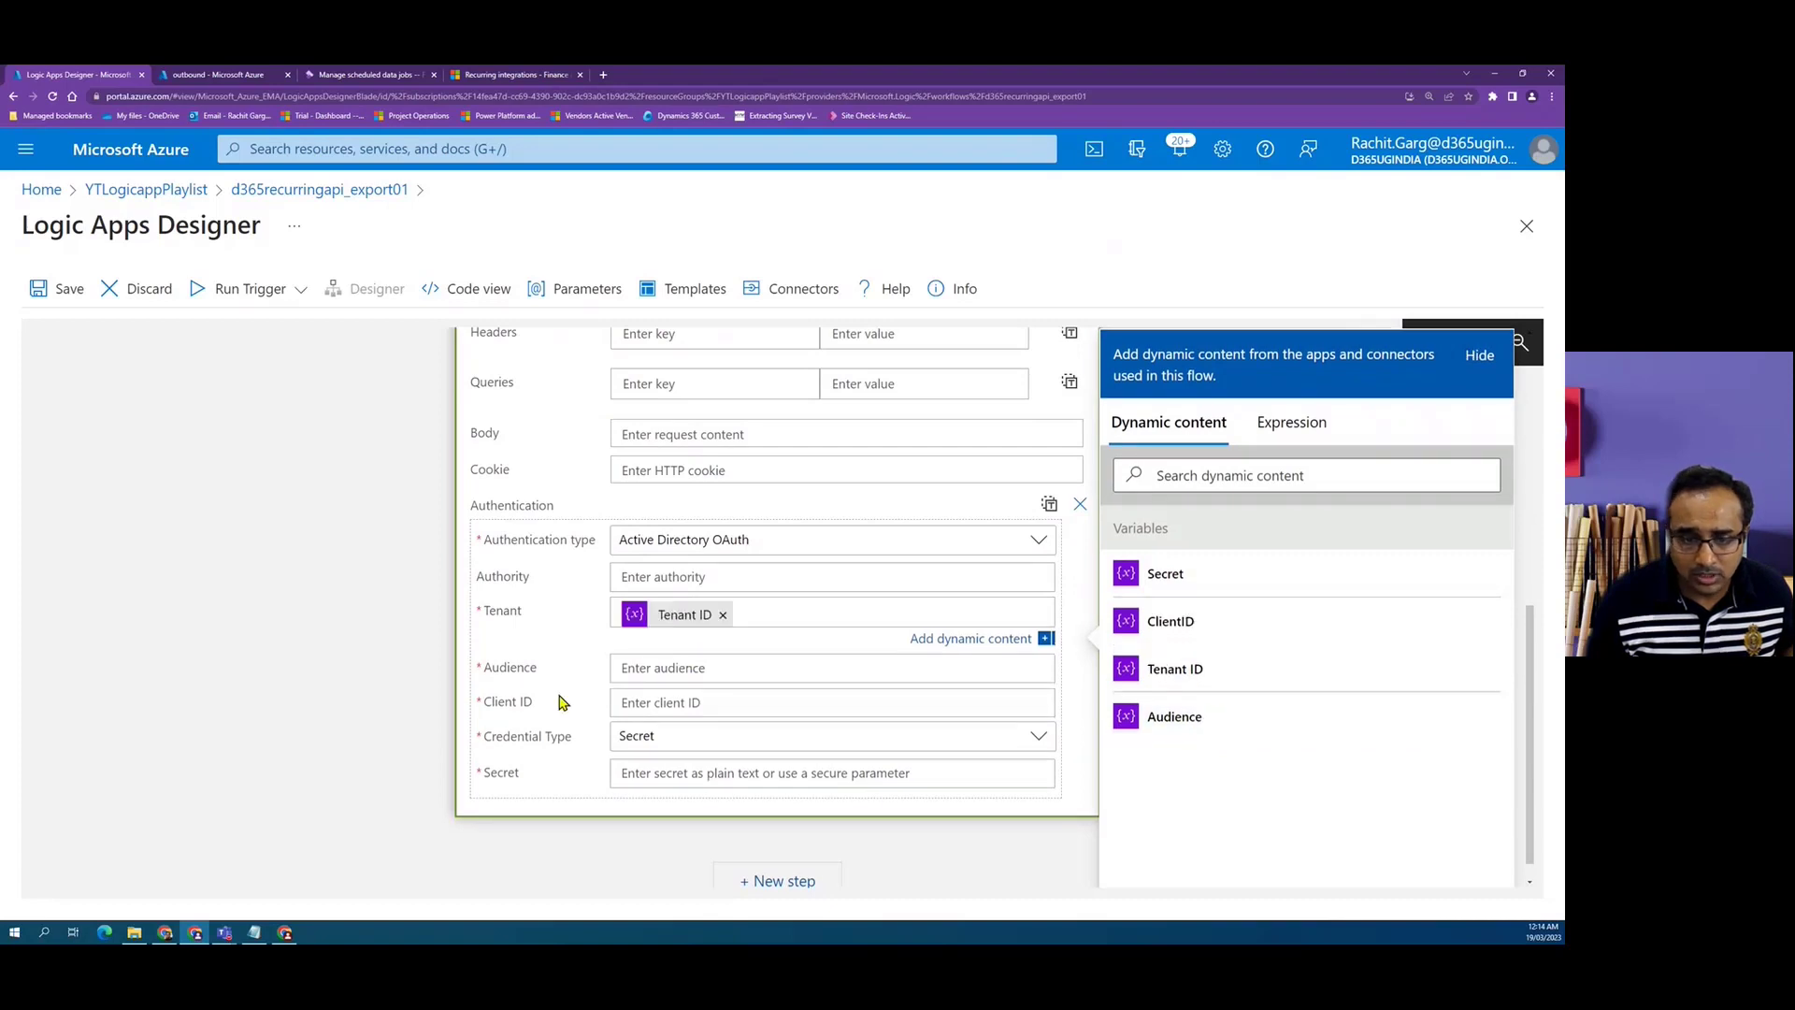
pyautogui.click(658, 661)
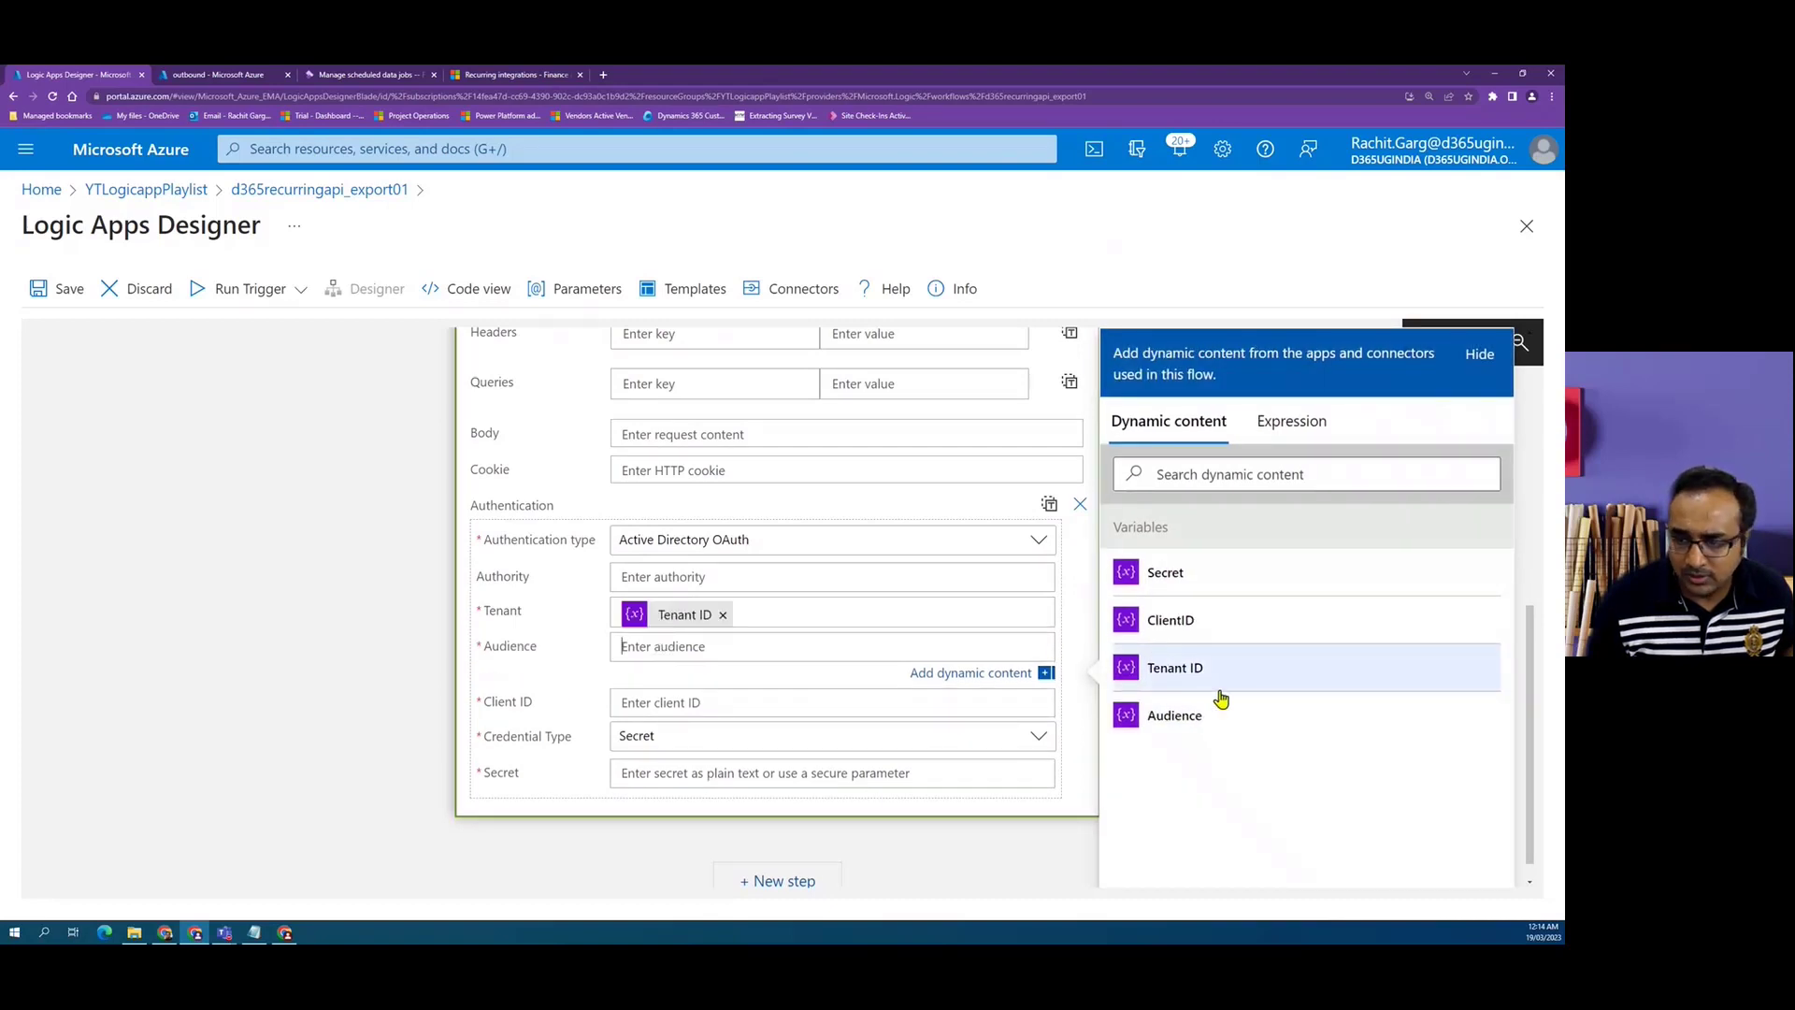
pyautogui.click(1194, 726)
pyautogui.click(650, 703)
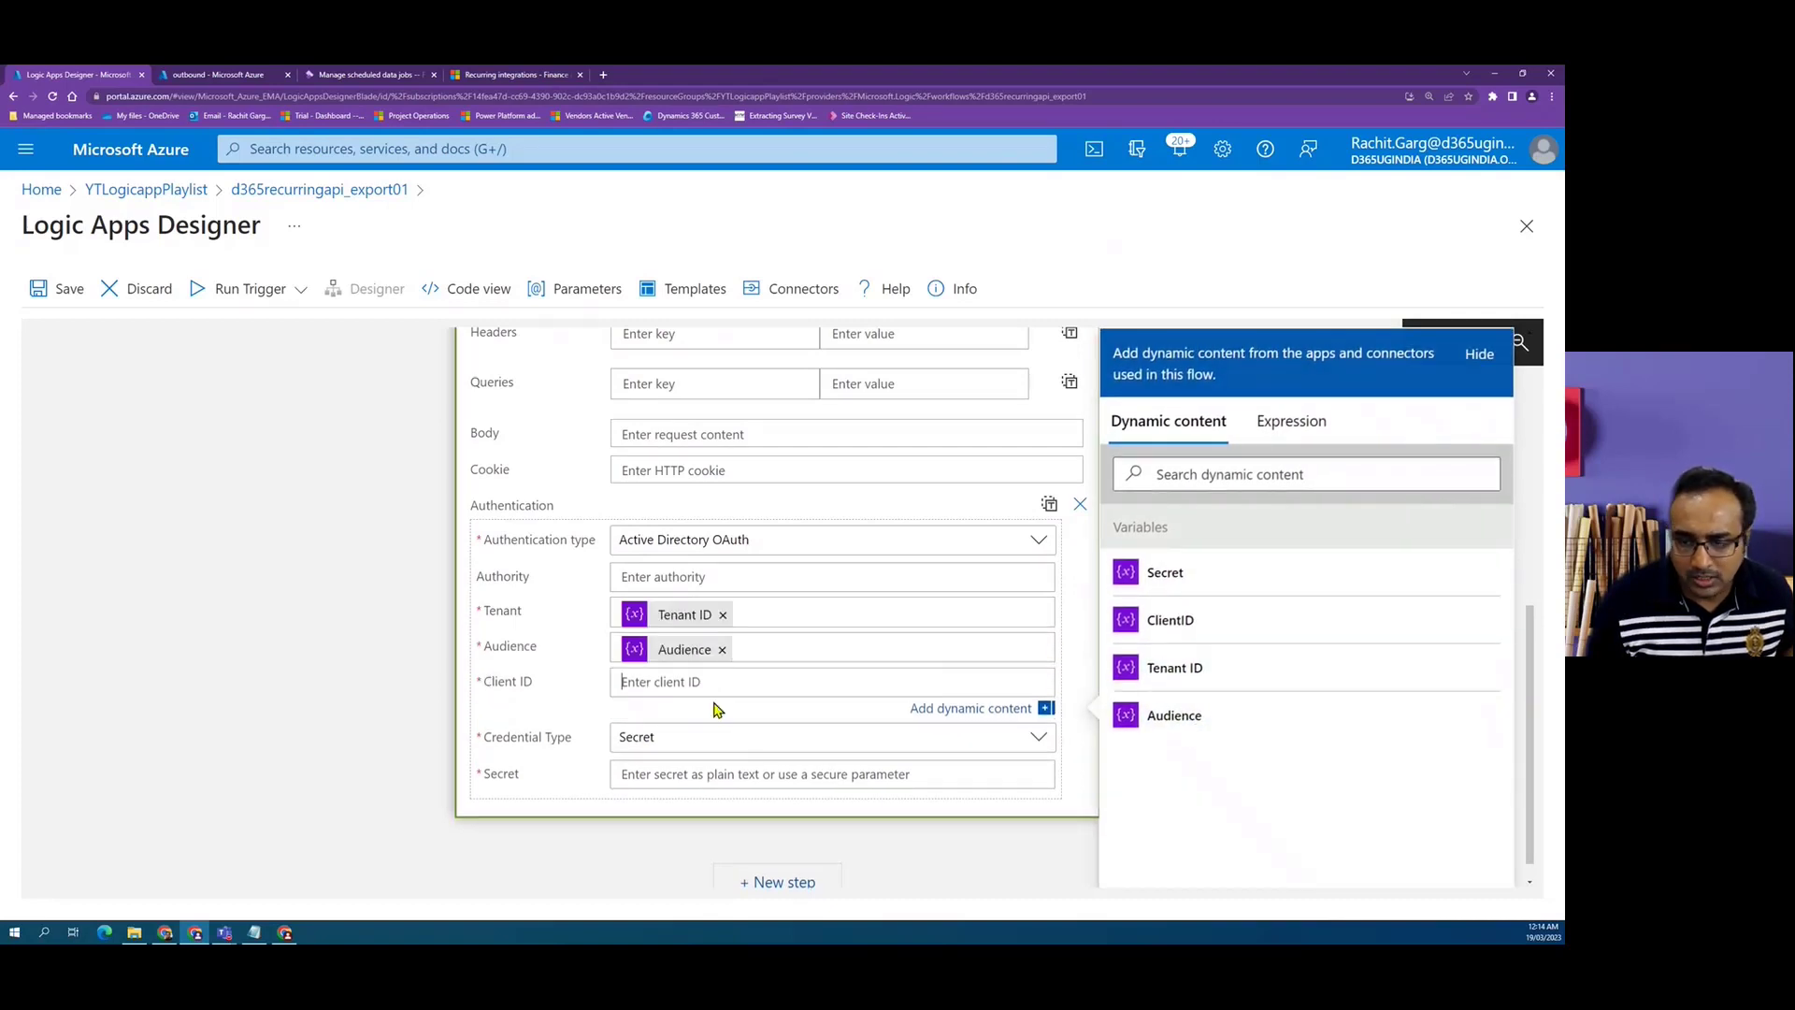
pyautogui.click(1307, 628)
pyautogui.click(745, 779)
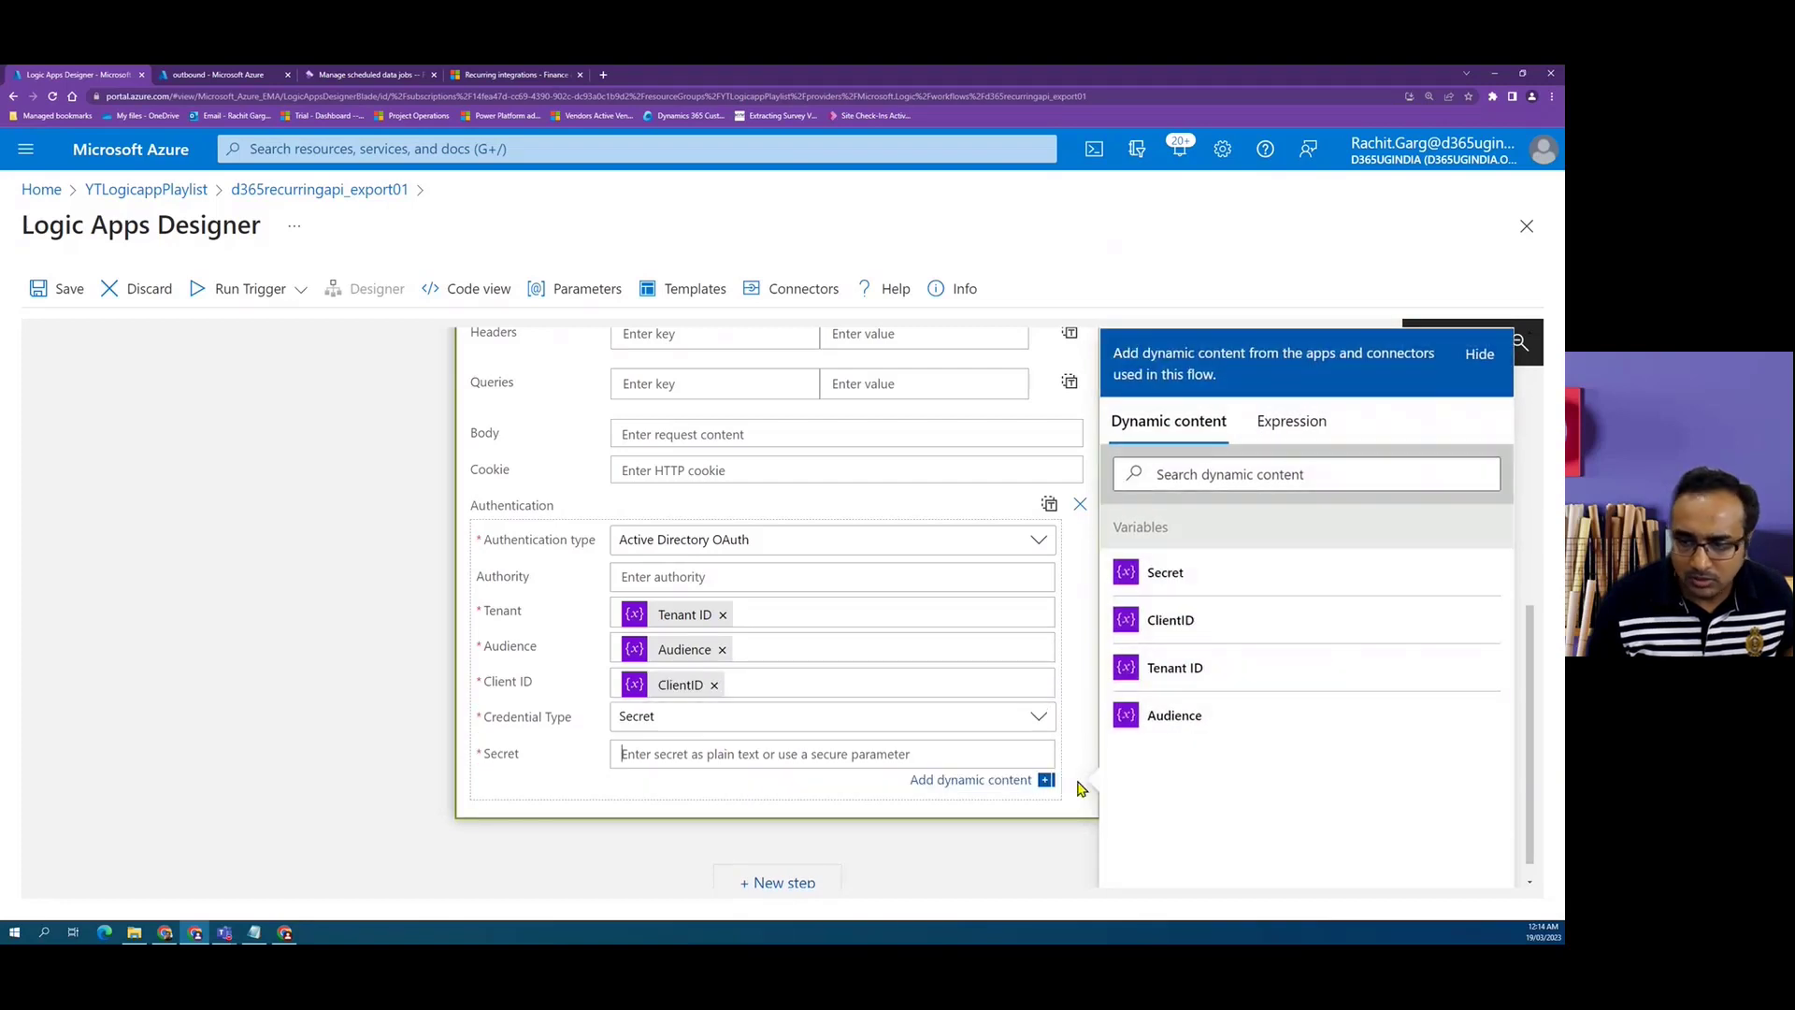
pyautogui.click(1177, 585)
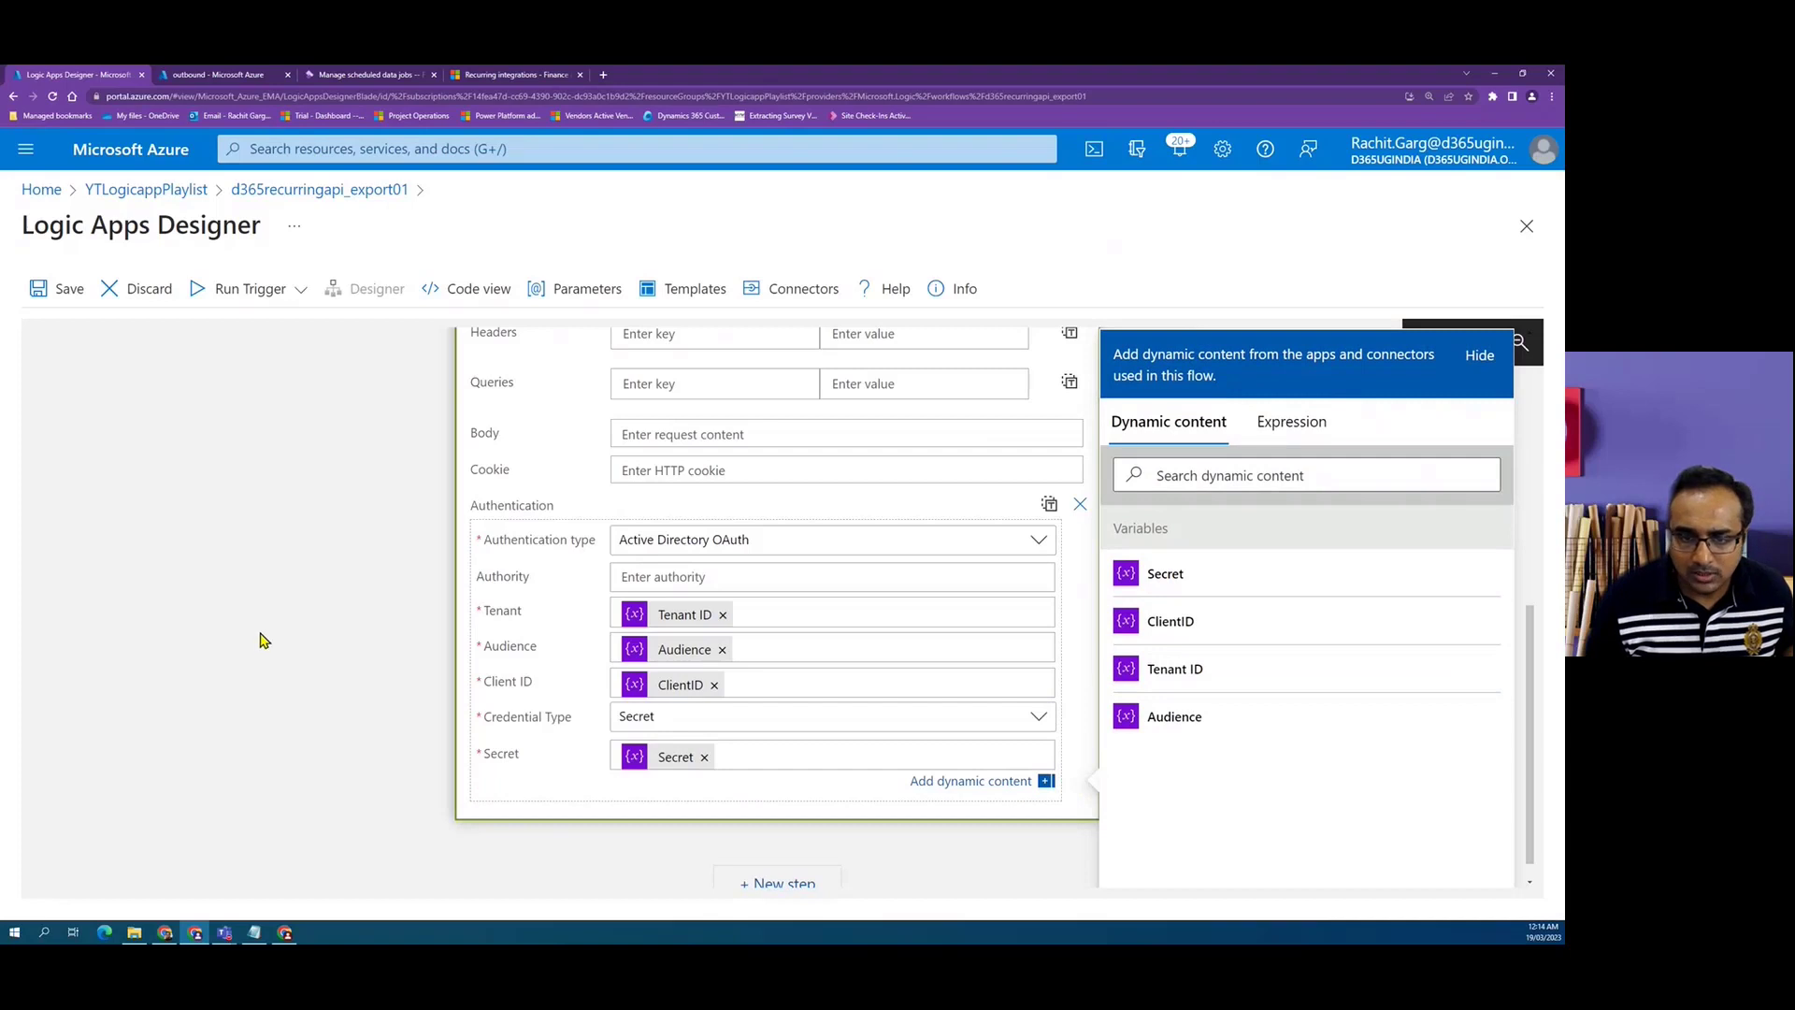
pyautogui.click(245, 748)
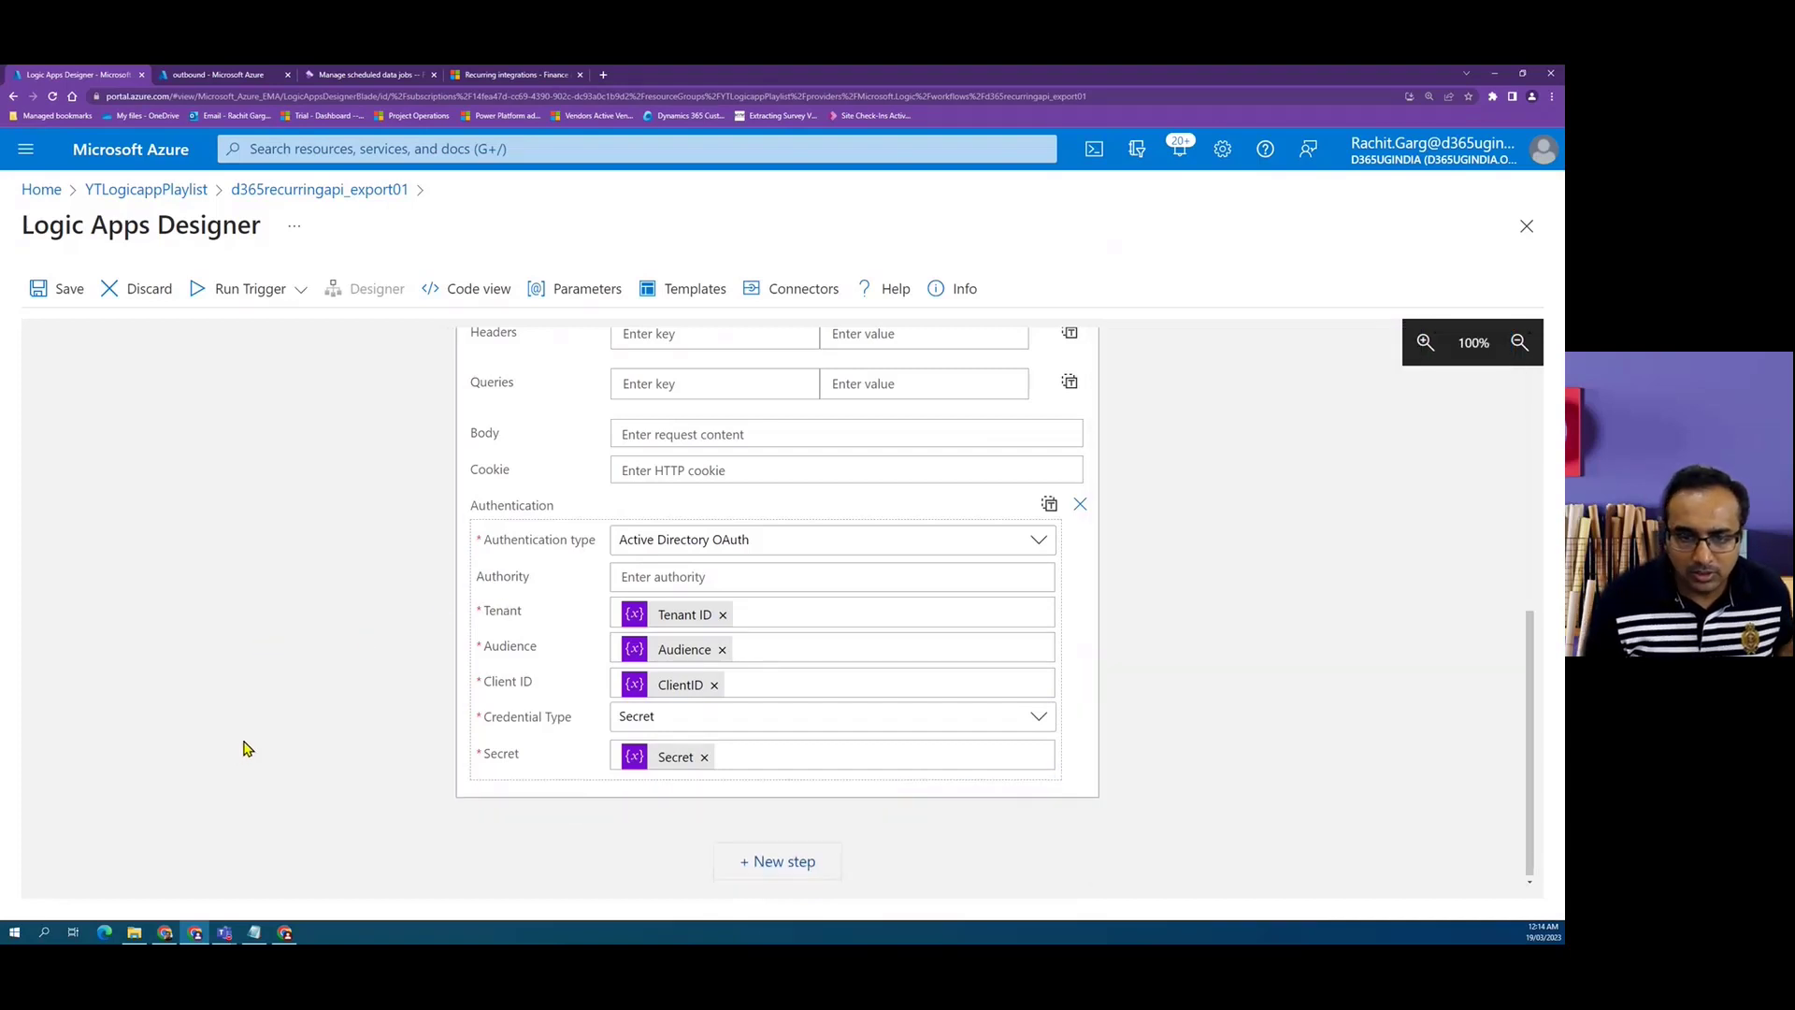
# Save the Logic App.
pyautogui.scroll(2, 1216, 675)
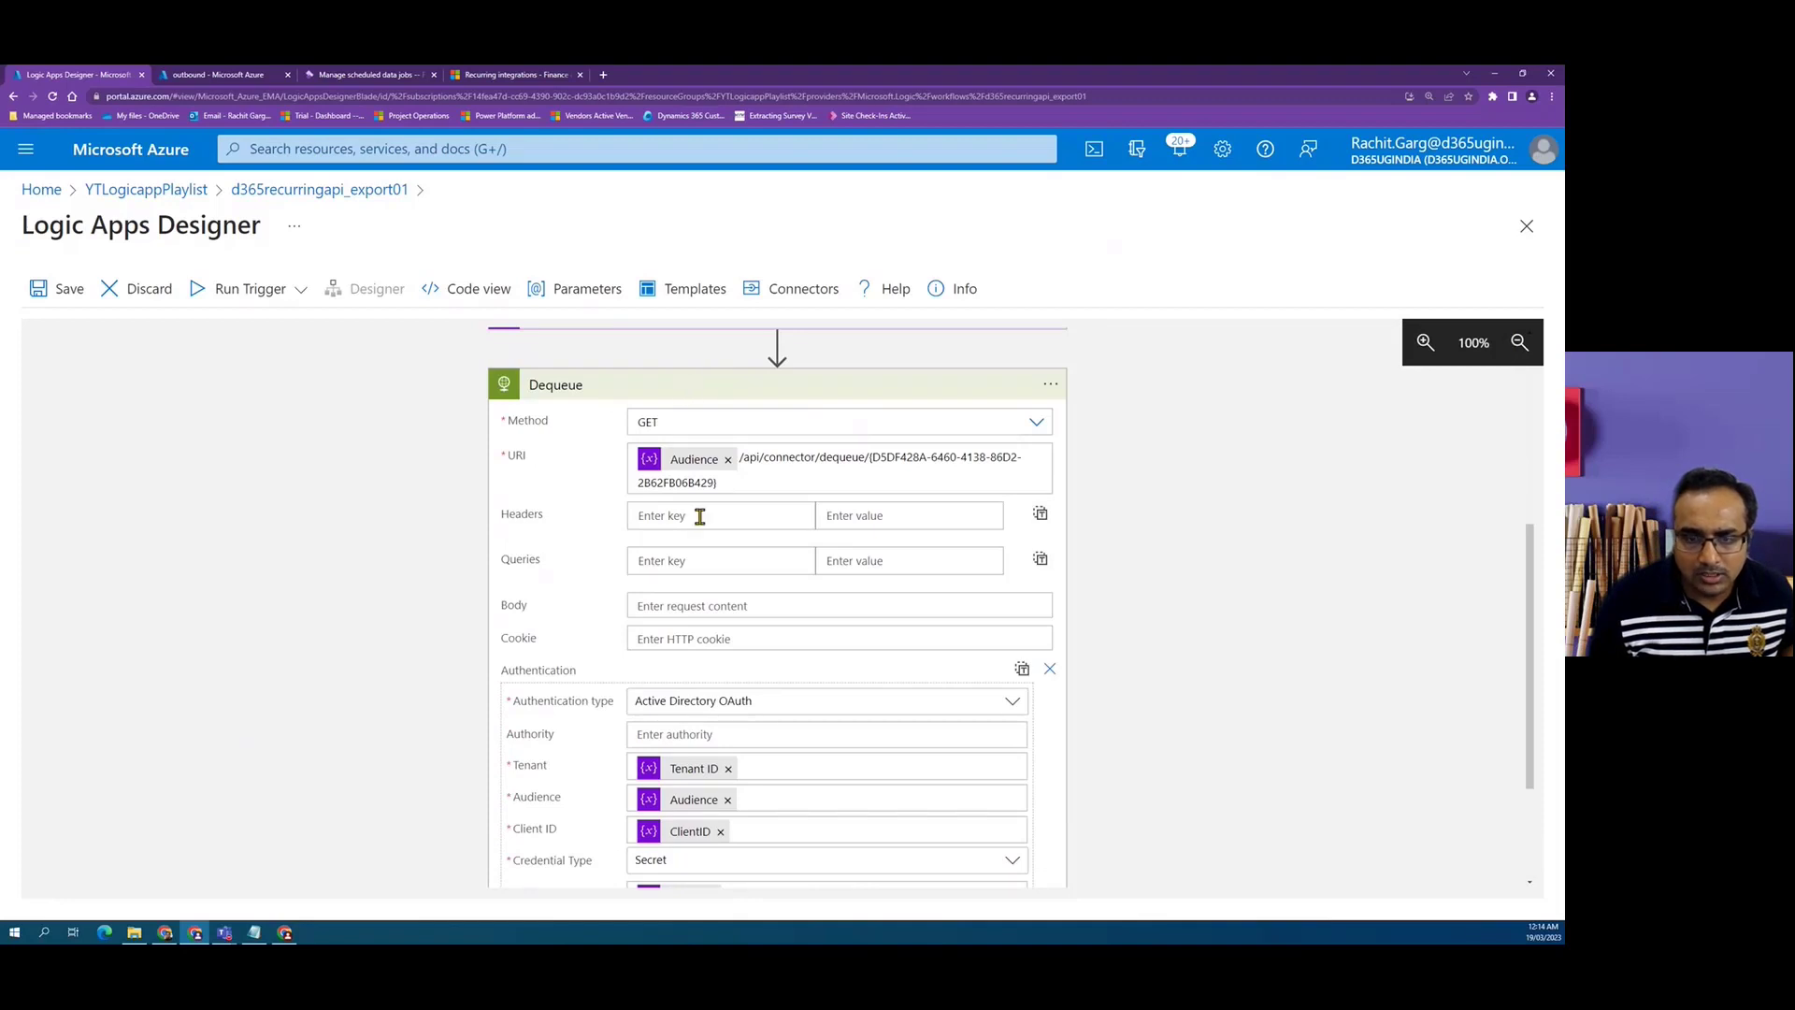
pyautogui.scroll(-2, 730, 473)
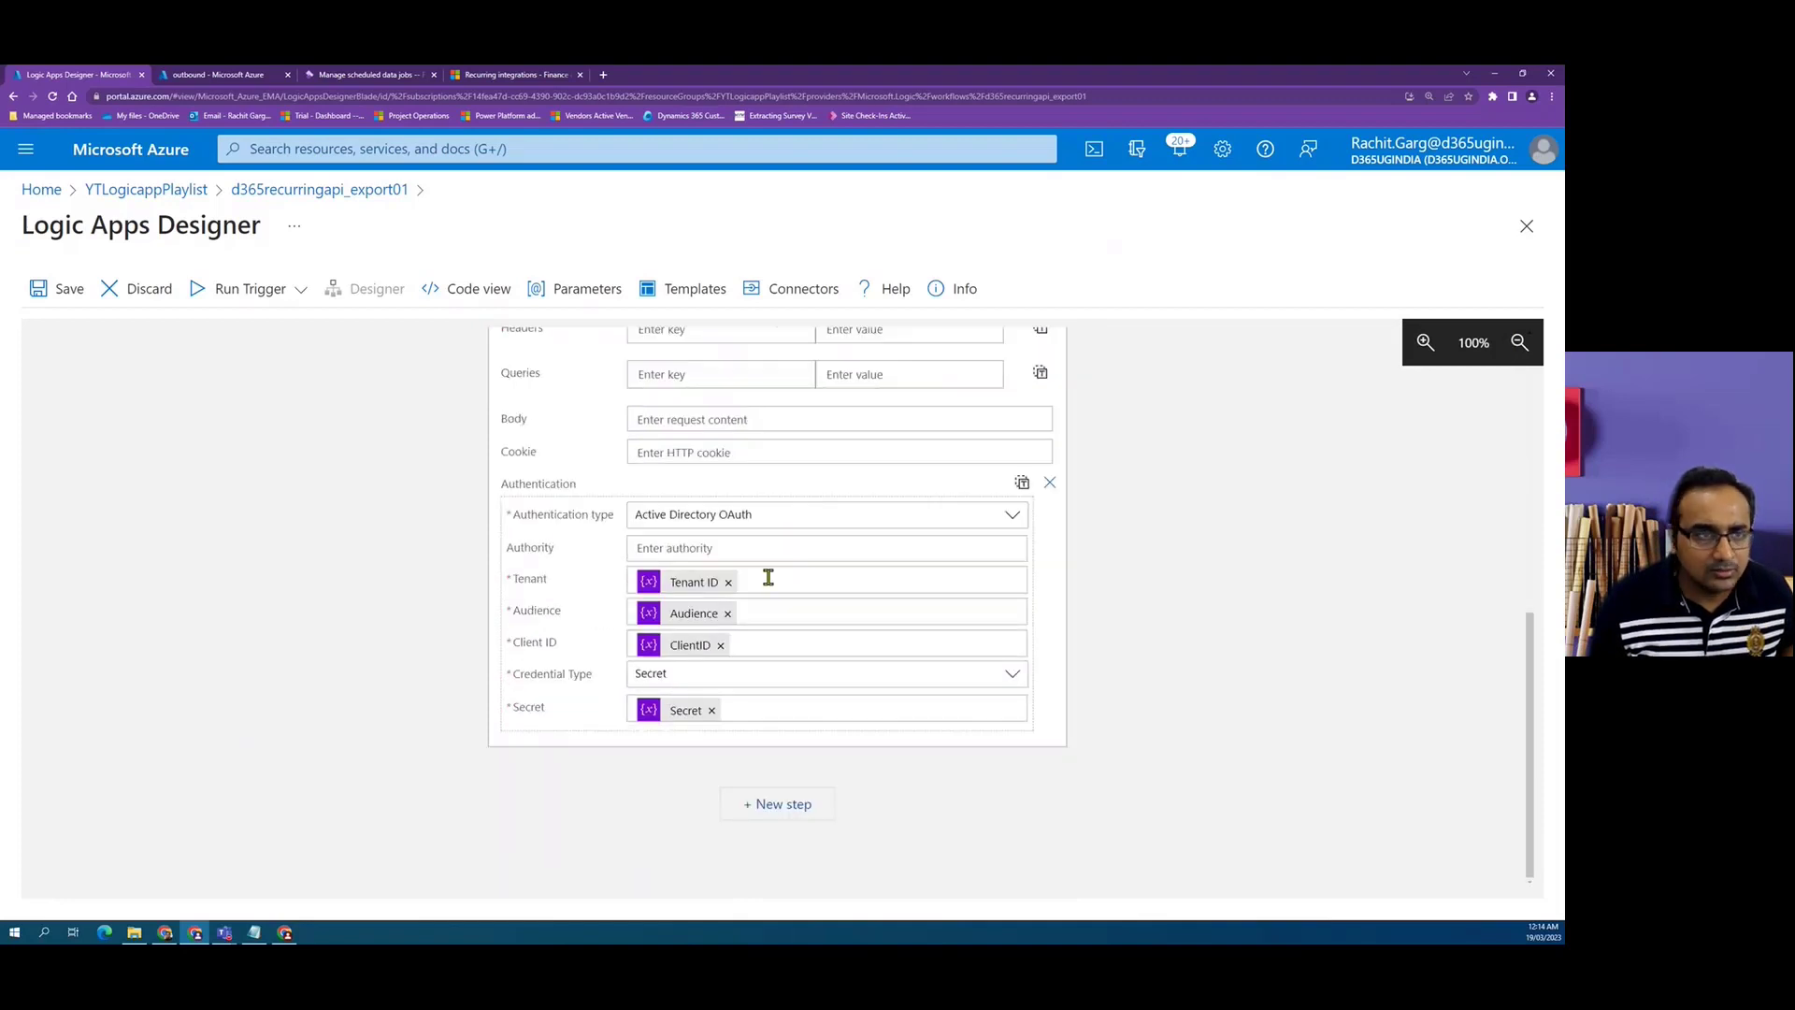
pyautogui.click(68, 292)
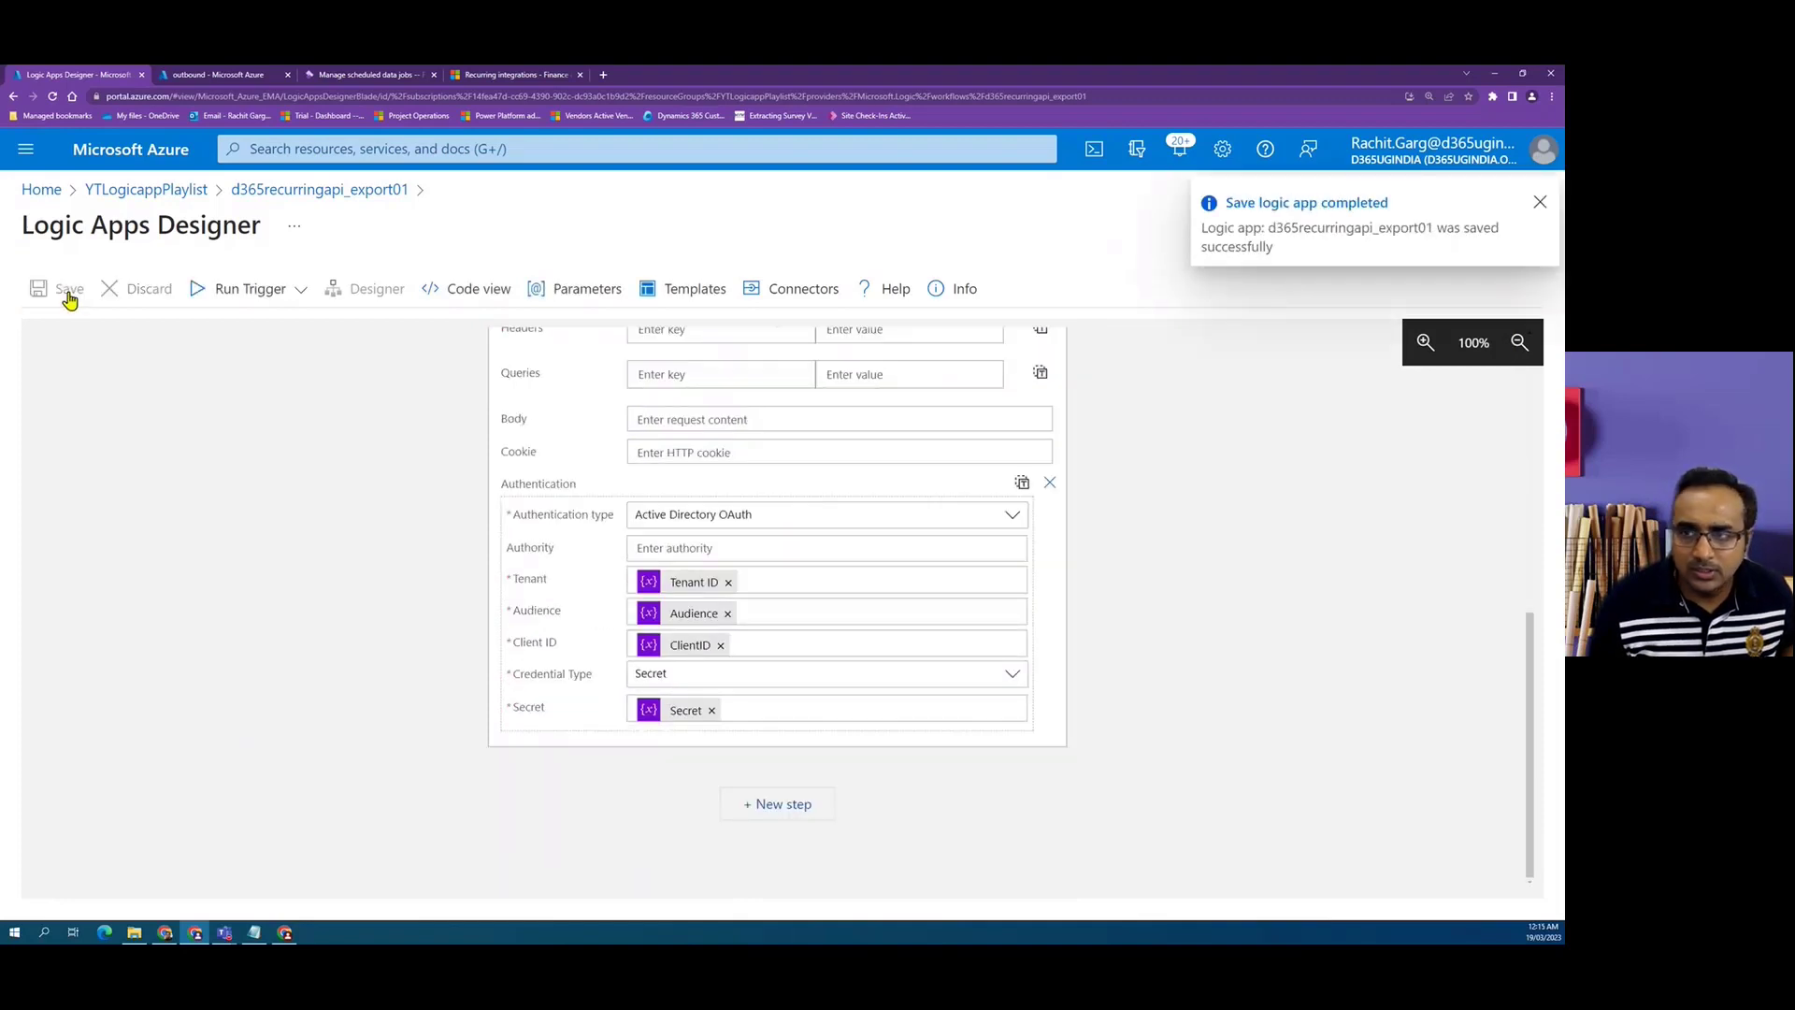
pyautogui.scroll(2, 1174, 706)
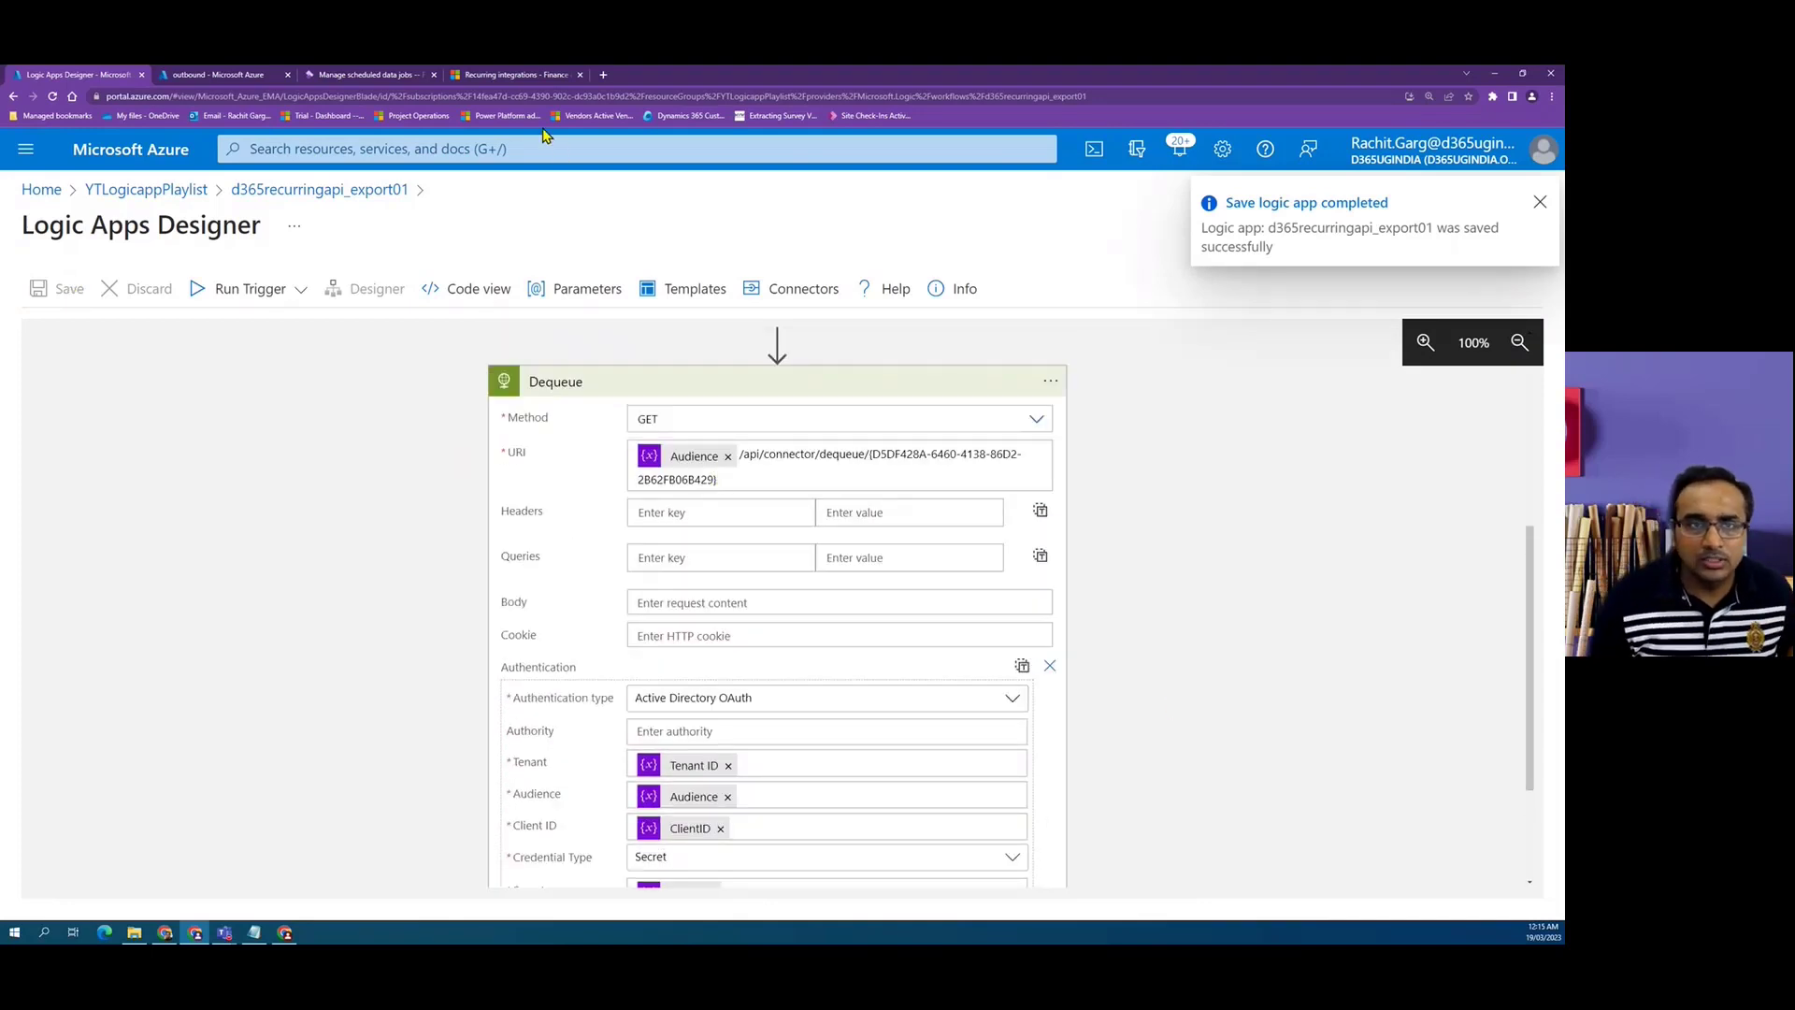
# Run the Logic App's trigger.
pyautogui.click(538, 75)
pyautogui.scroll(-2, 748, 687)
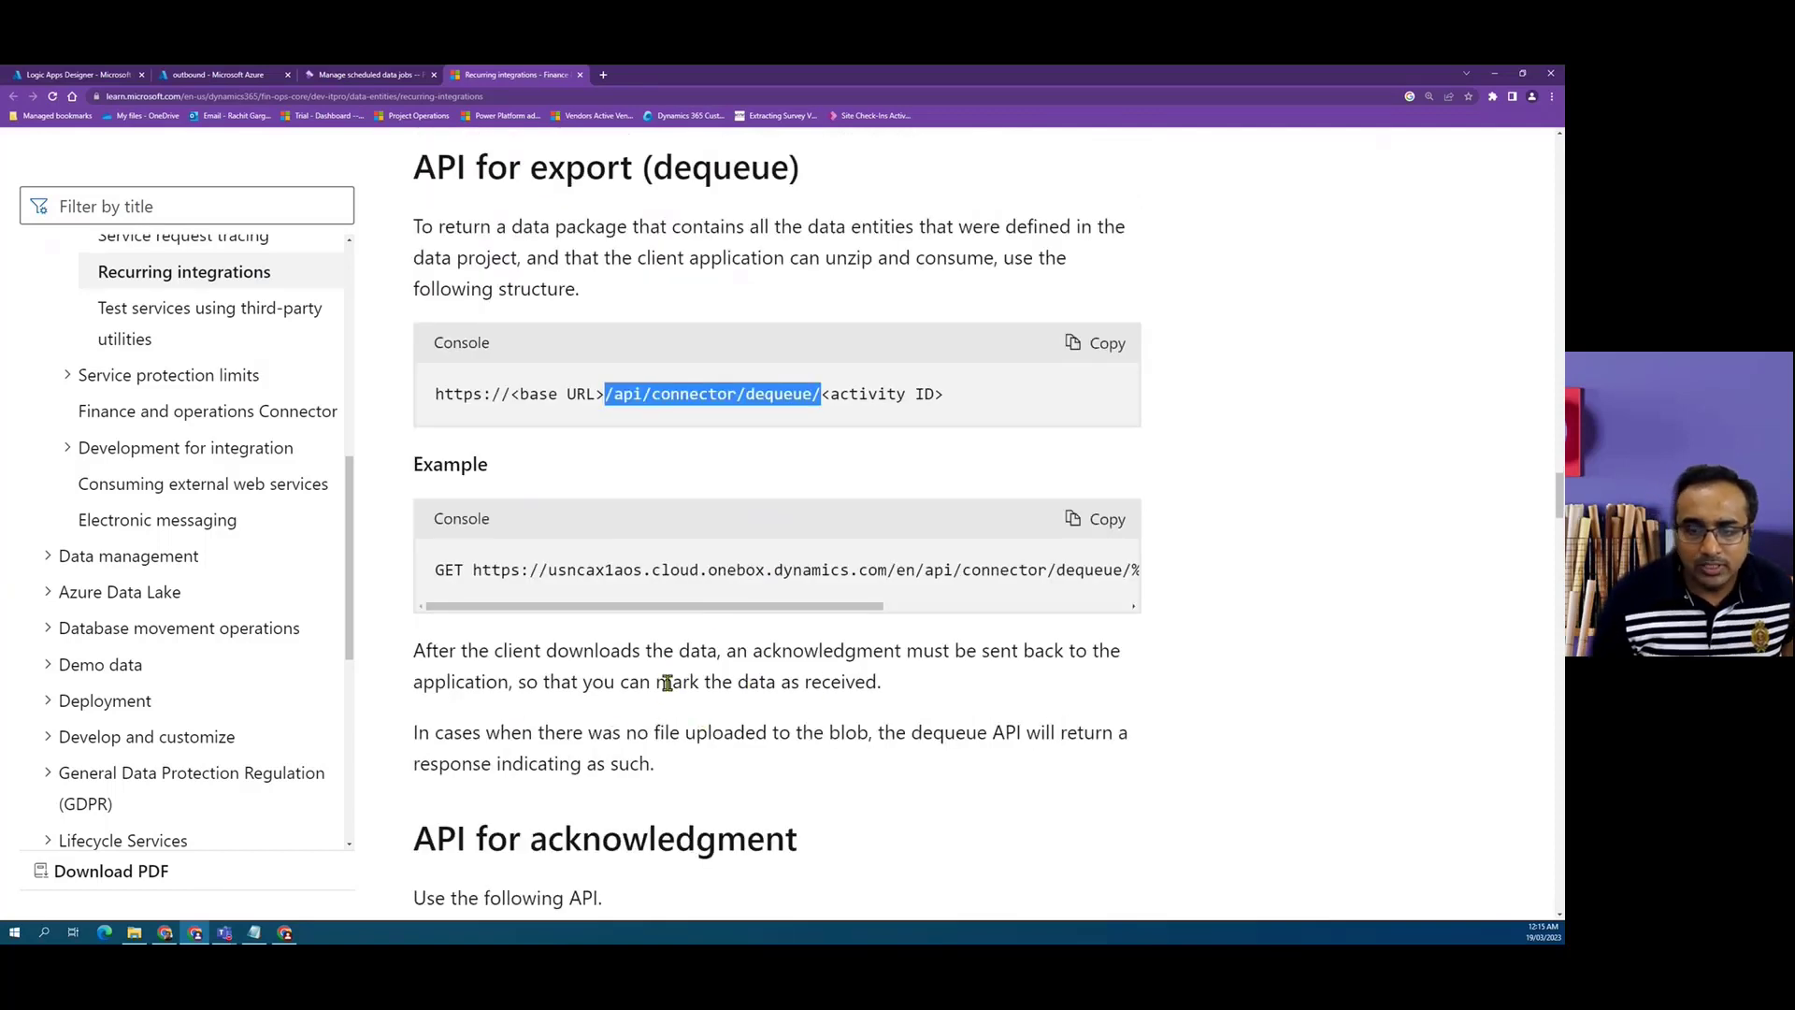
pyautogui.click(41, 73)
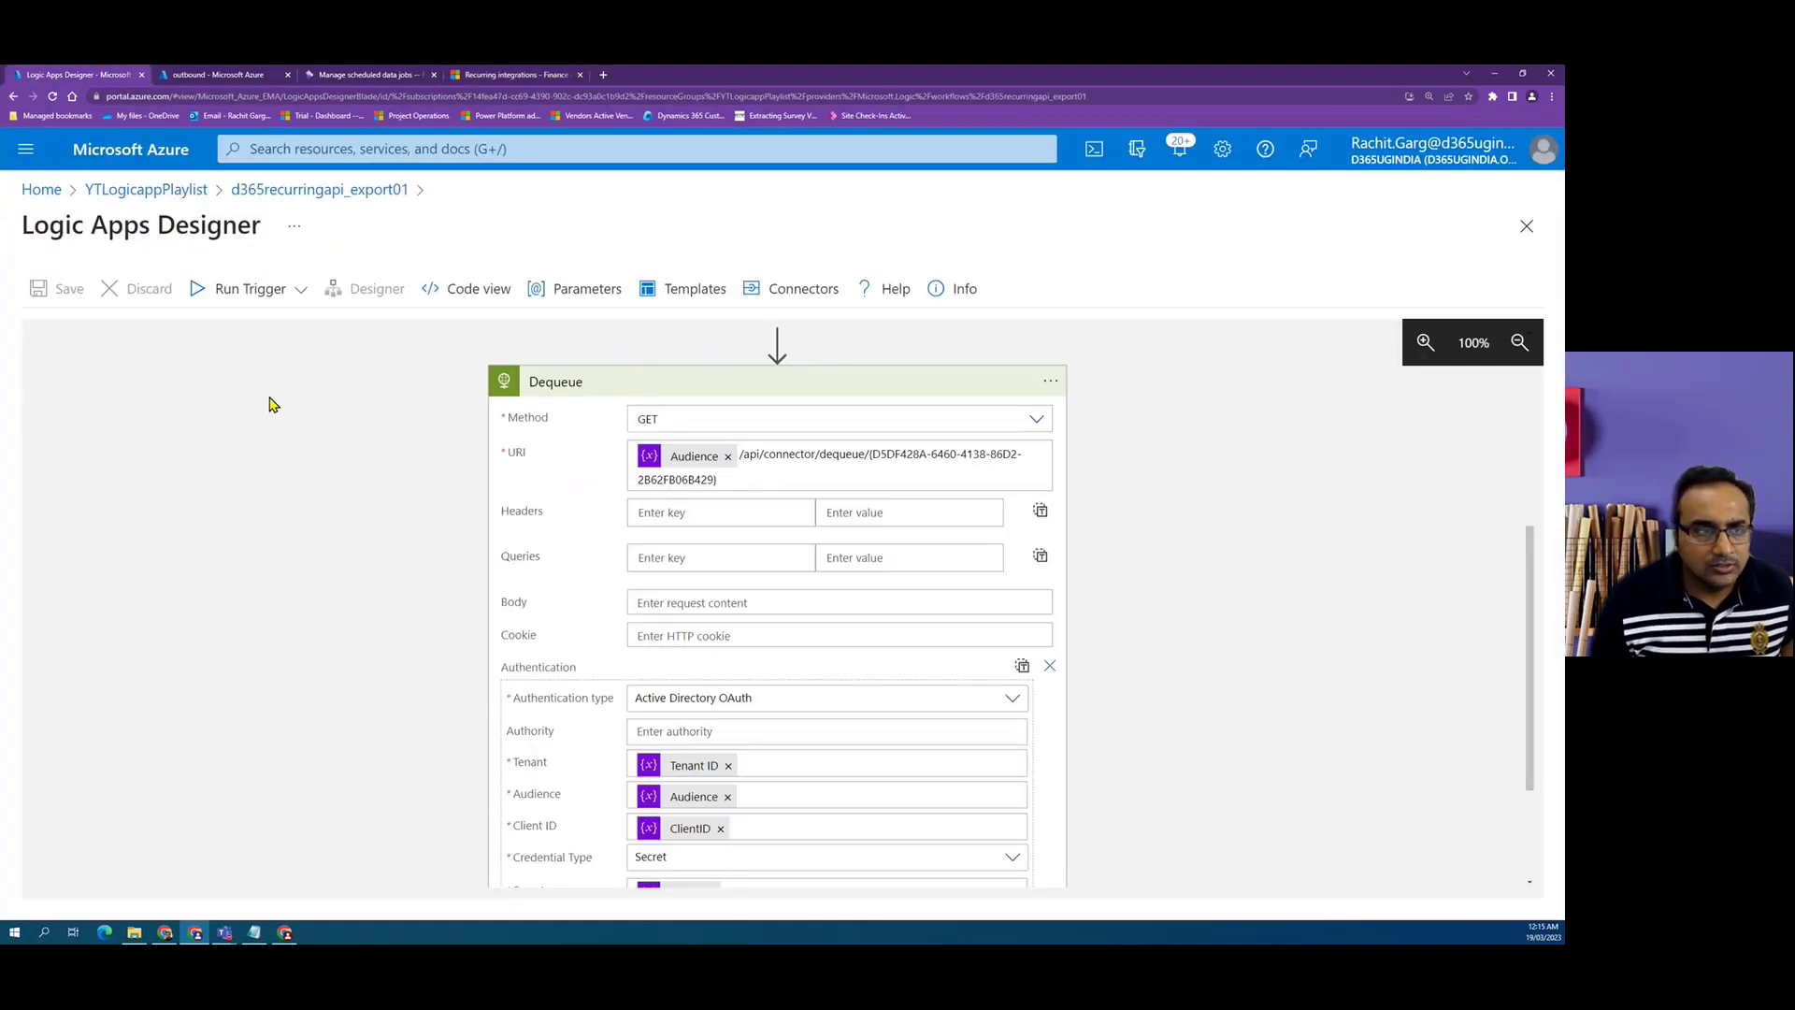
pyautogui.click(271, 308)
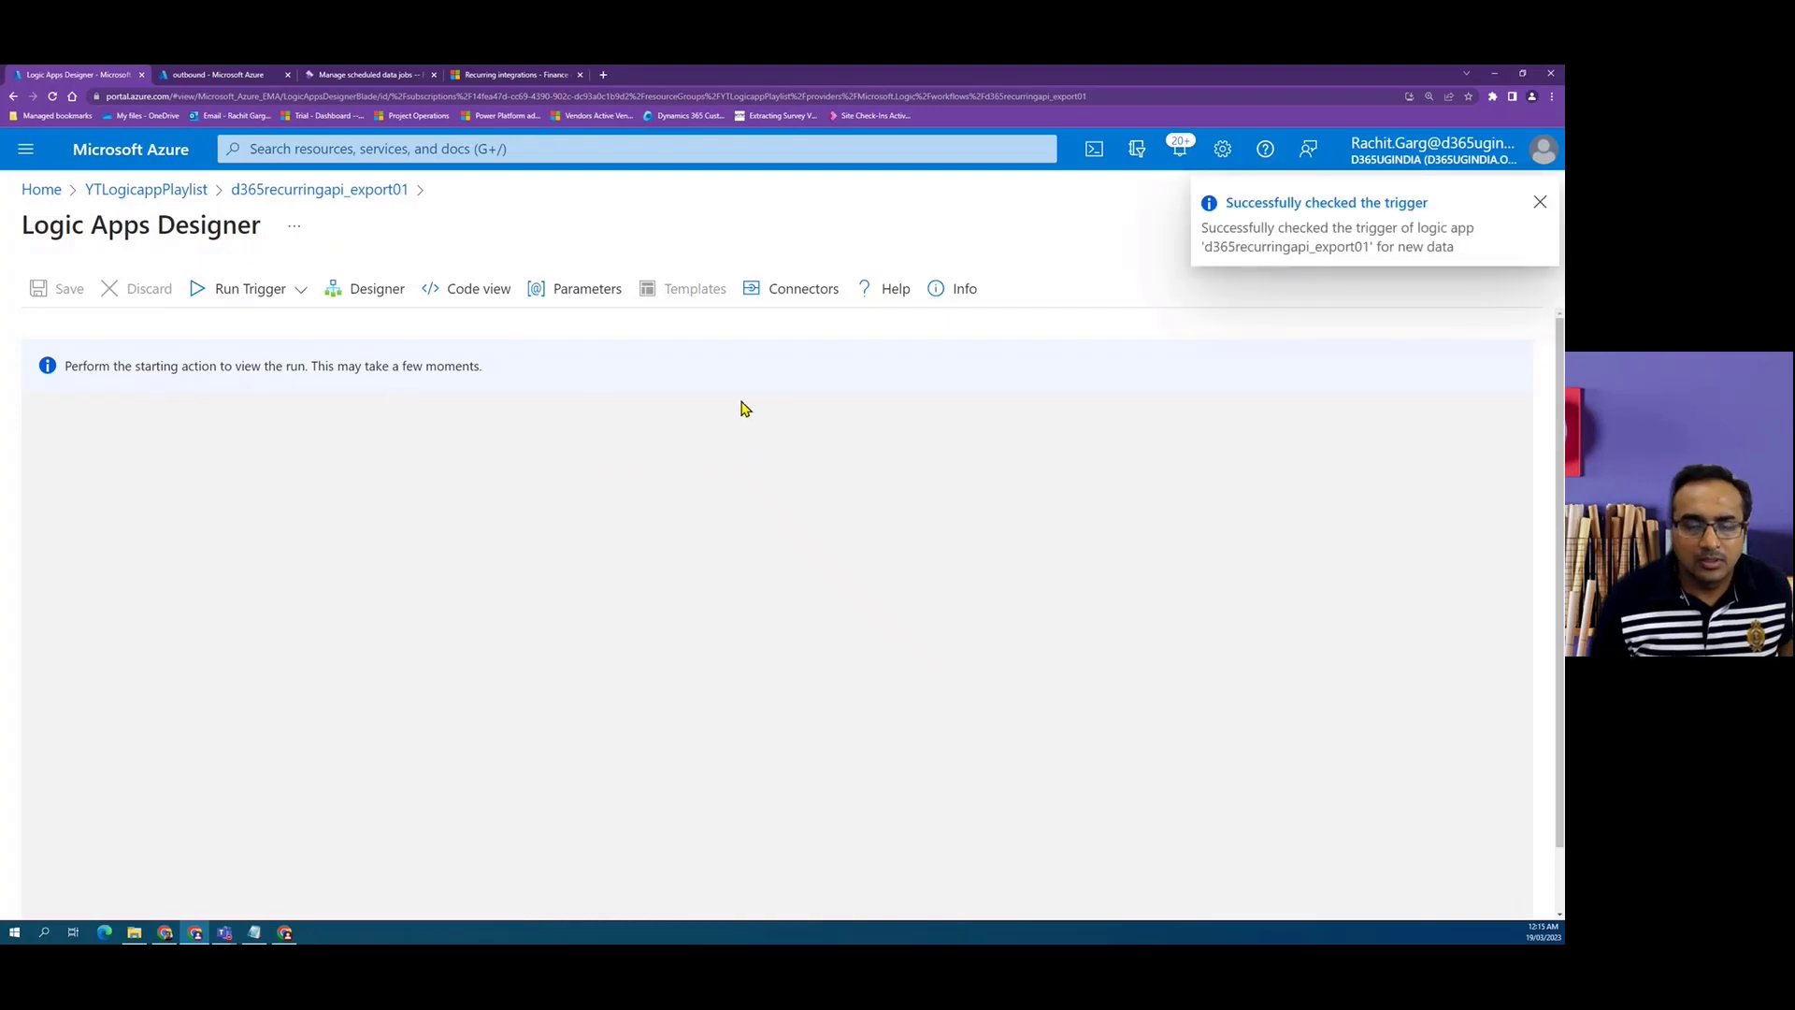
# Check the message statuses on the recurring data job's processing status page.
pyautogui.click(372, 74)
pyautogui.click(752, 189)
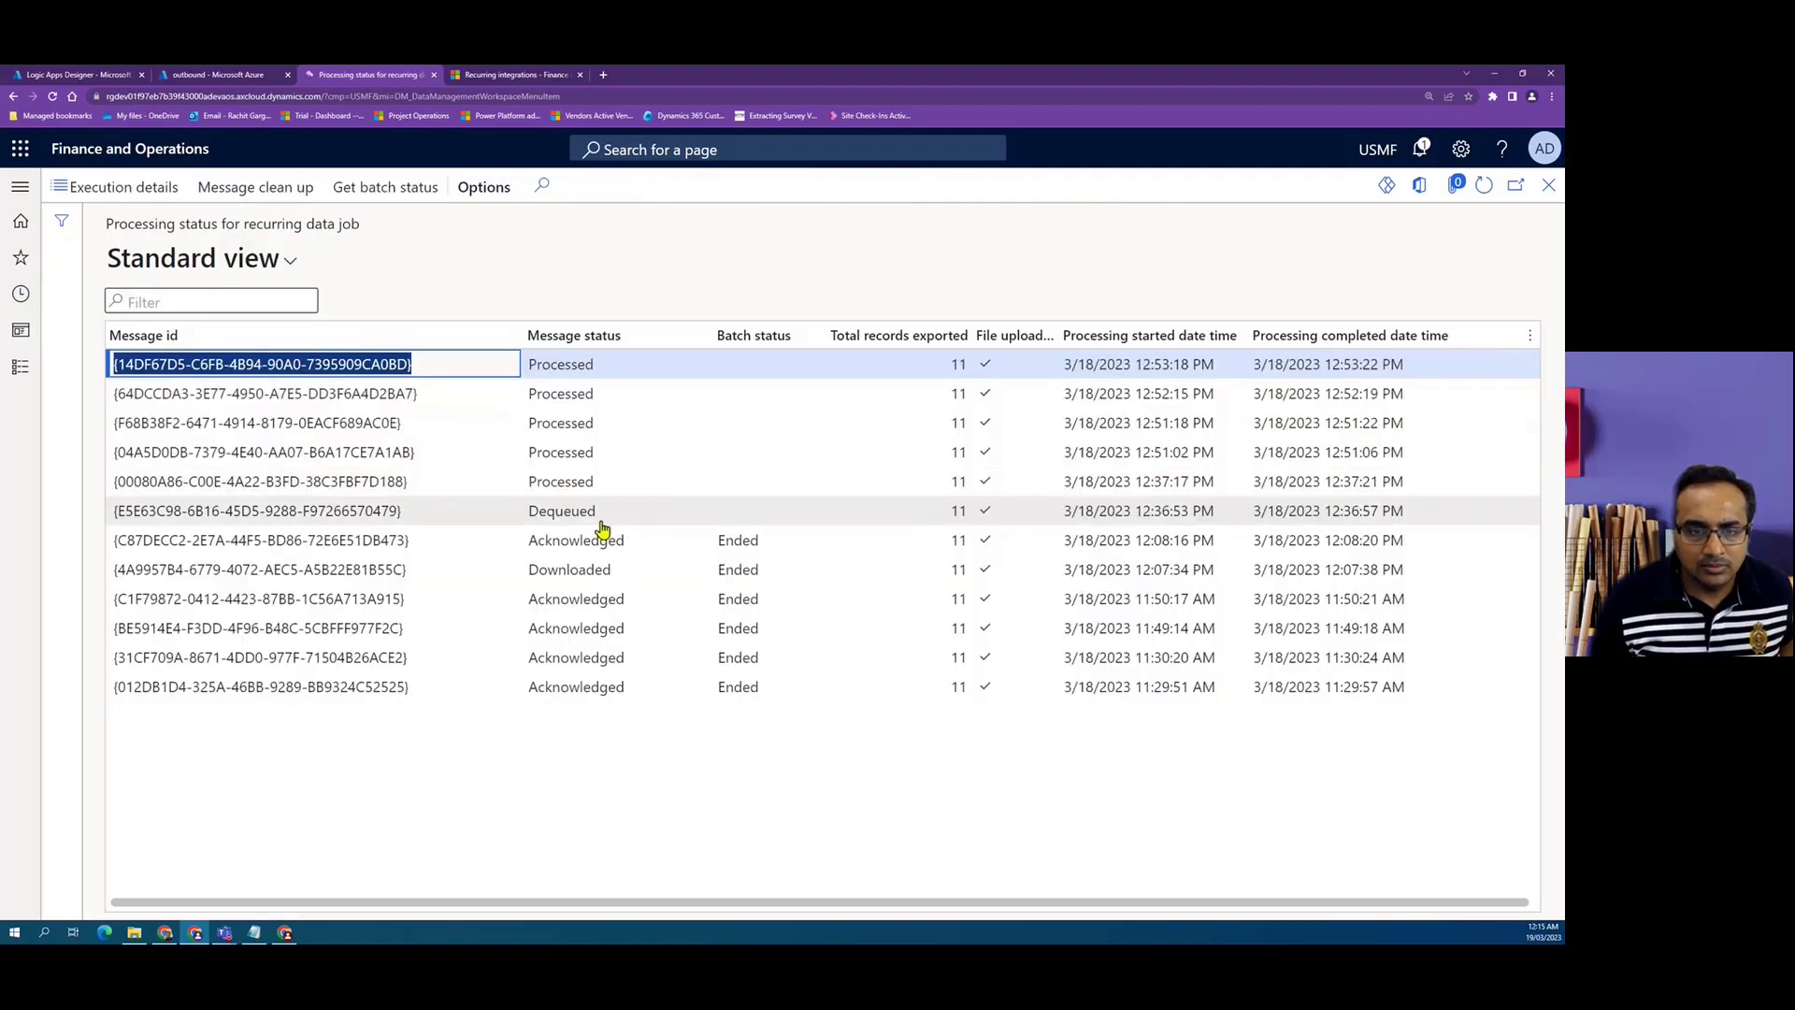
pyautogui.click(436, 510)
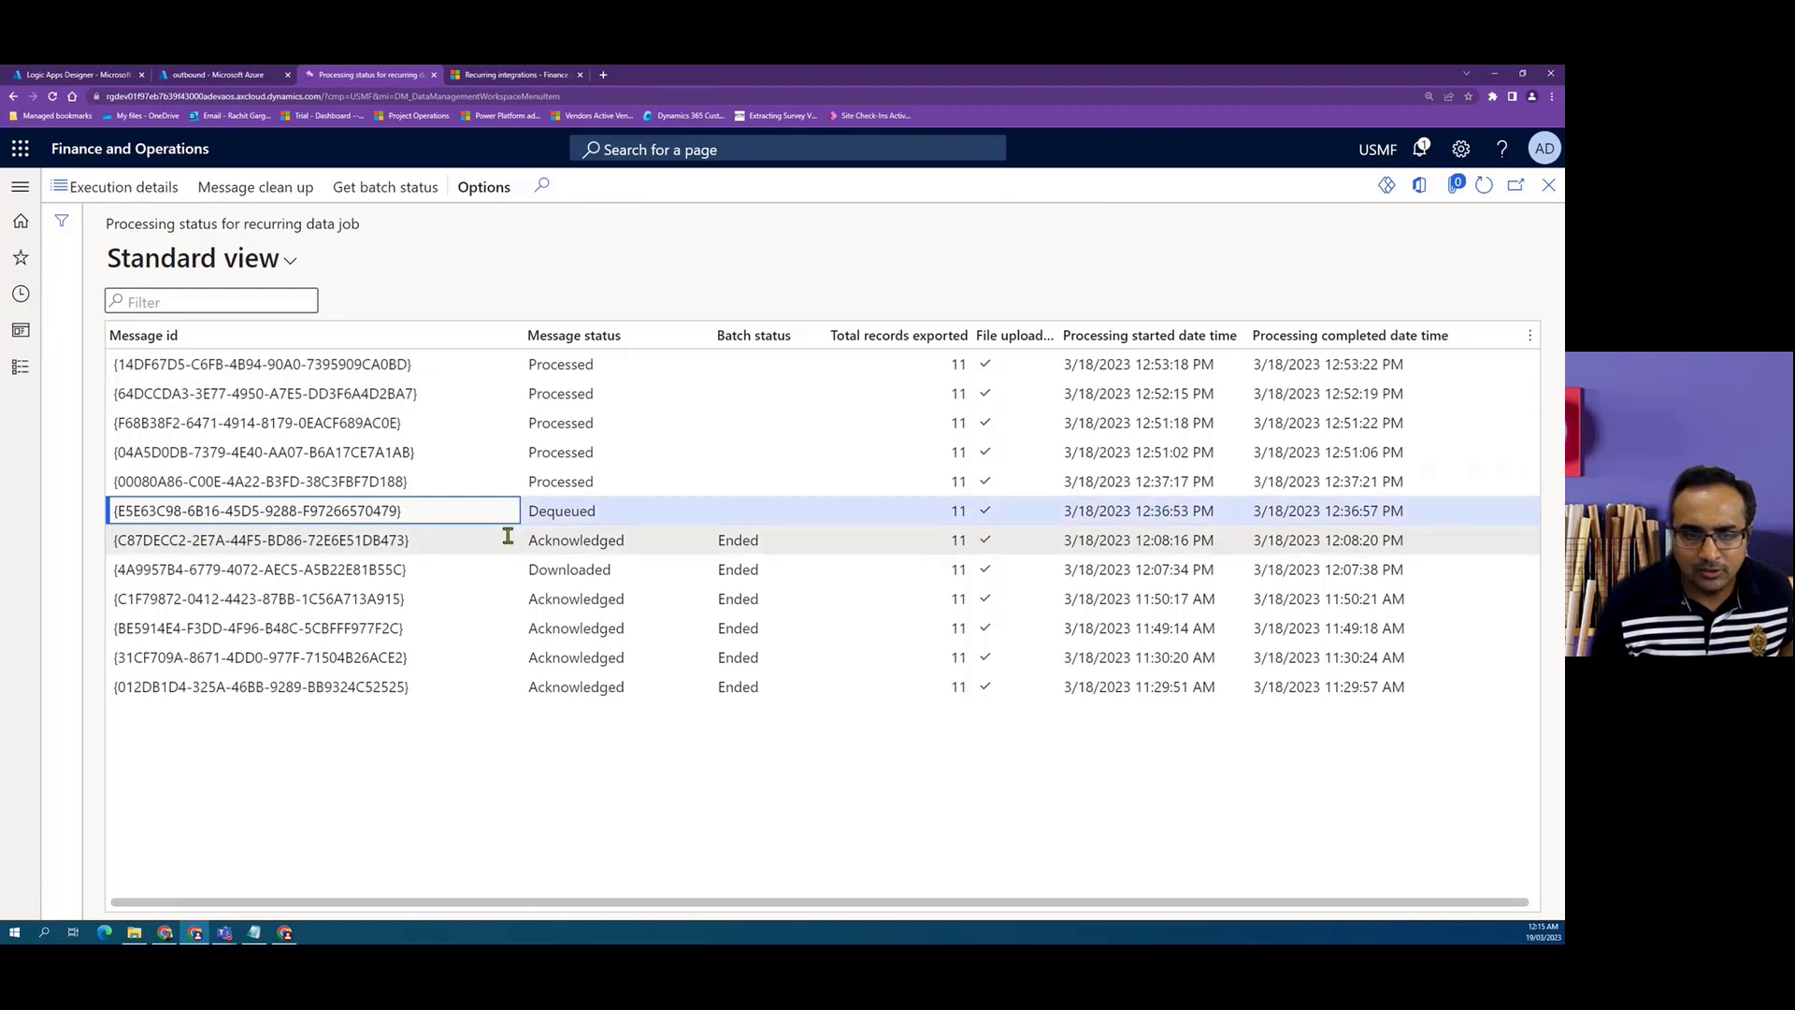
# Review the Dequeue action's inputs and outputs in the run history.
pyautogui.click(75, 76)
pyautogui.scroll(-1, 790, 721)
pyautogui.click(819, 653)
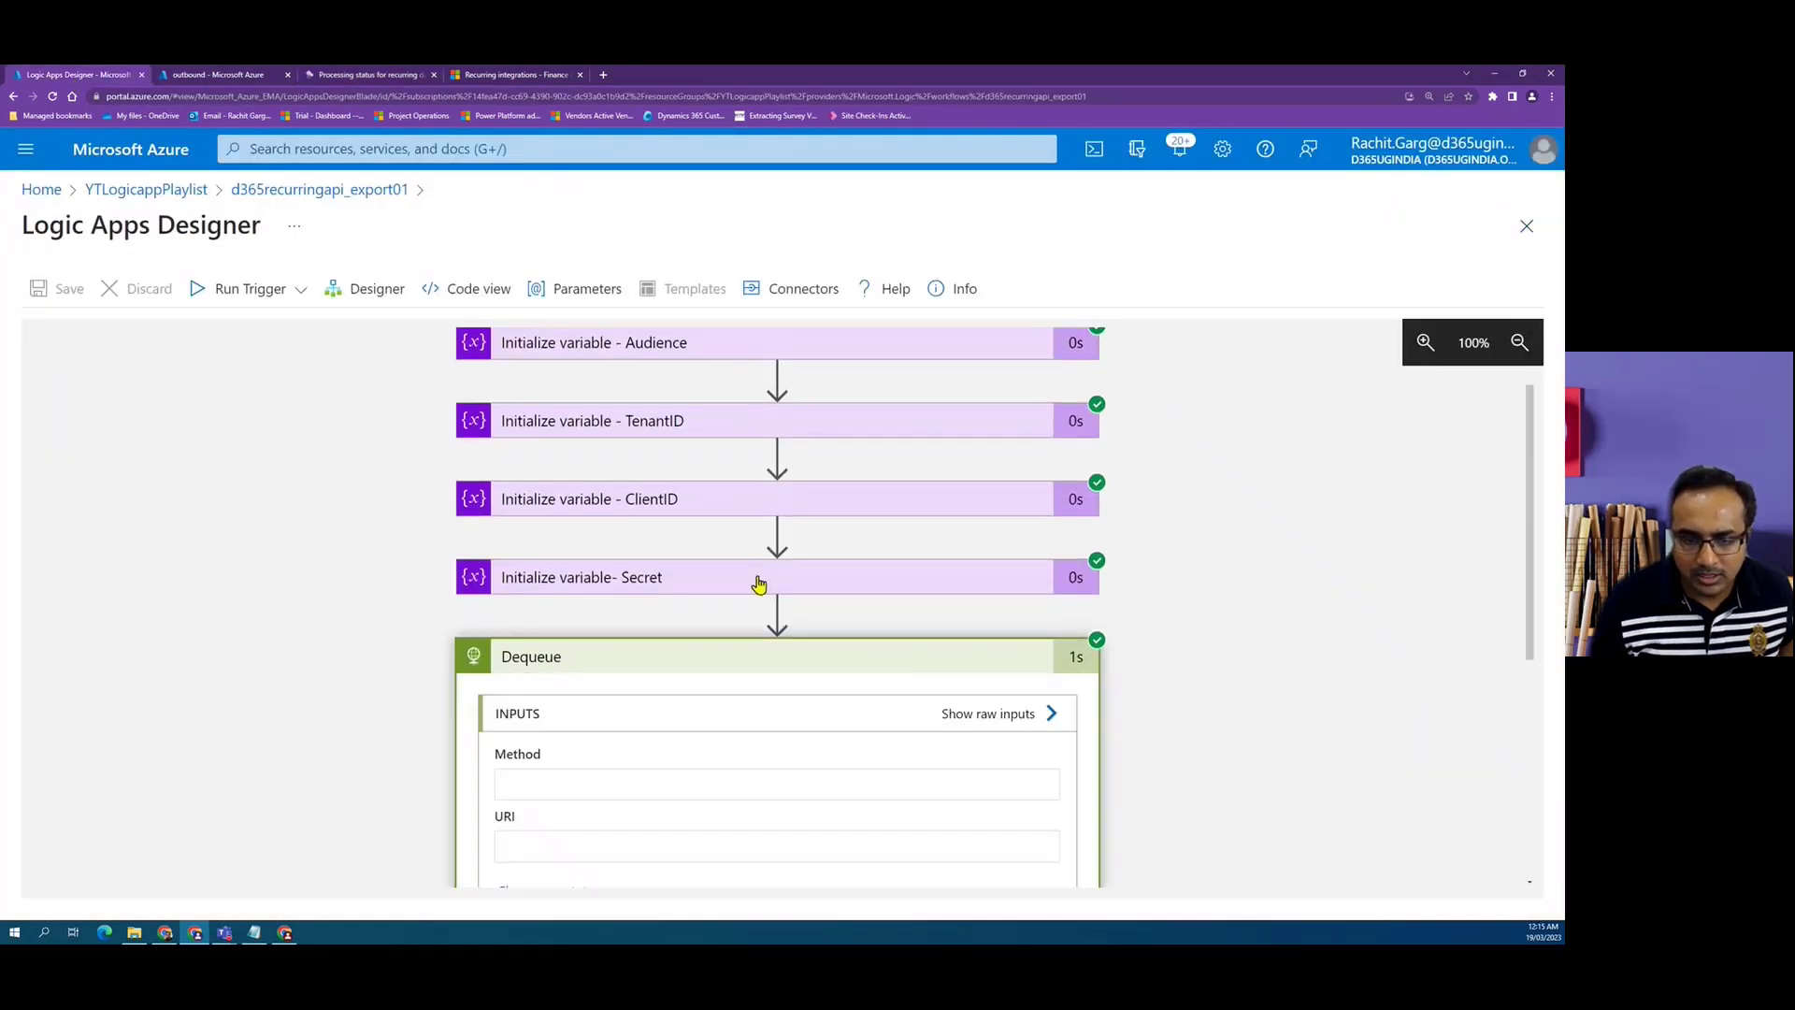
pyautogui.scroll(-3, 758, 584)
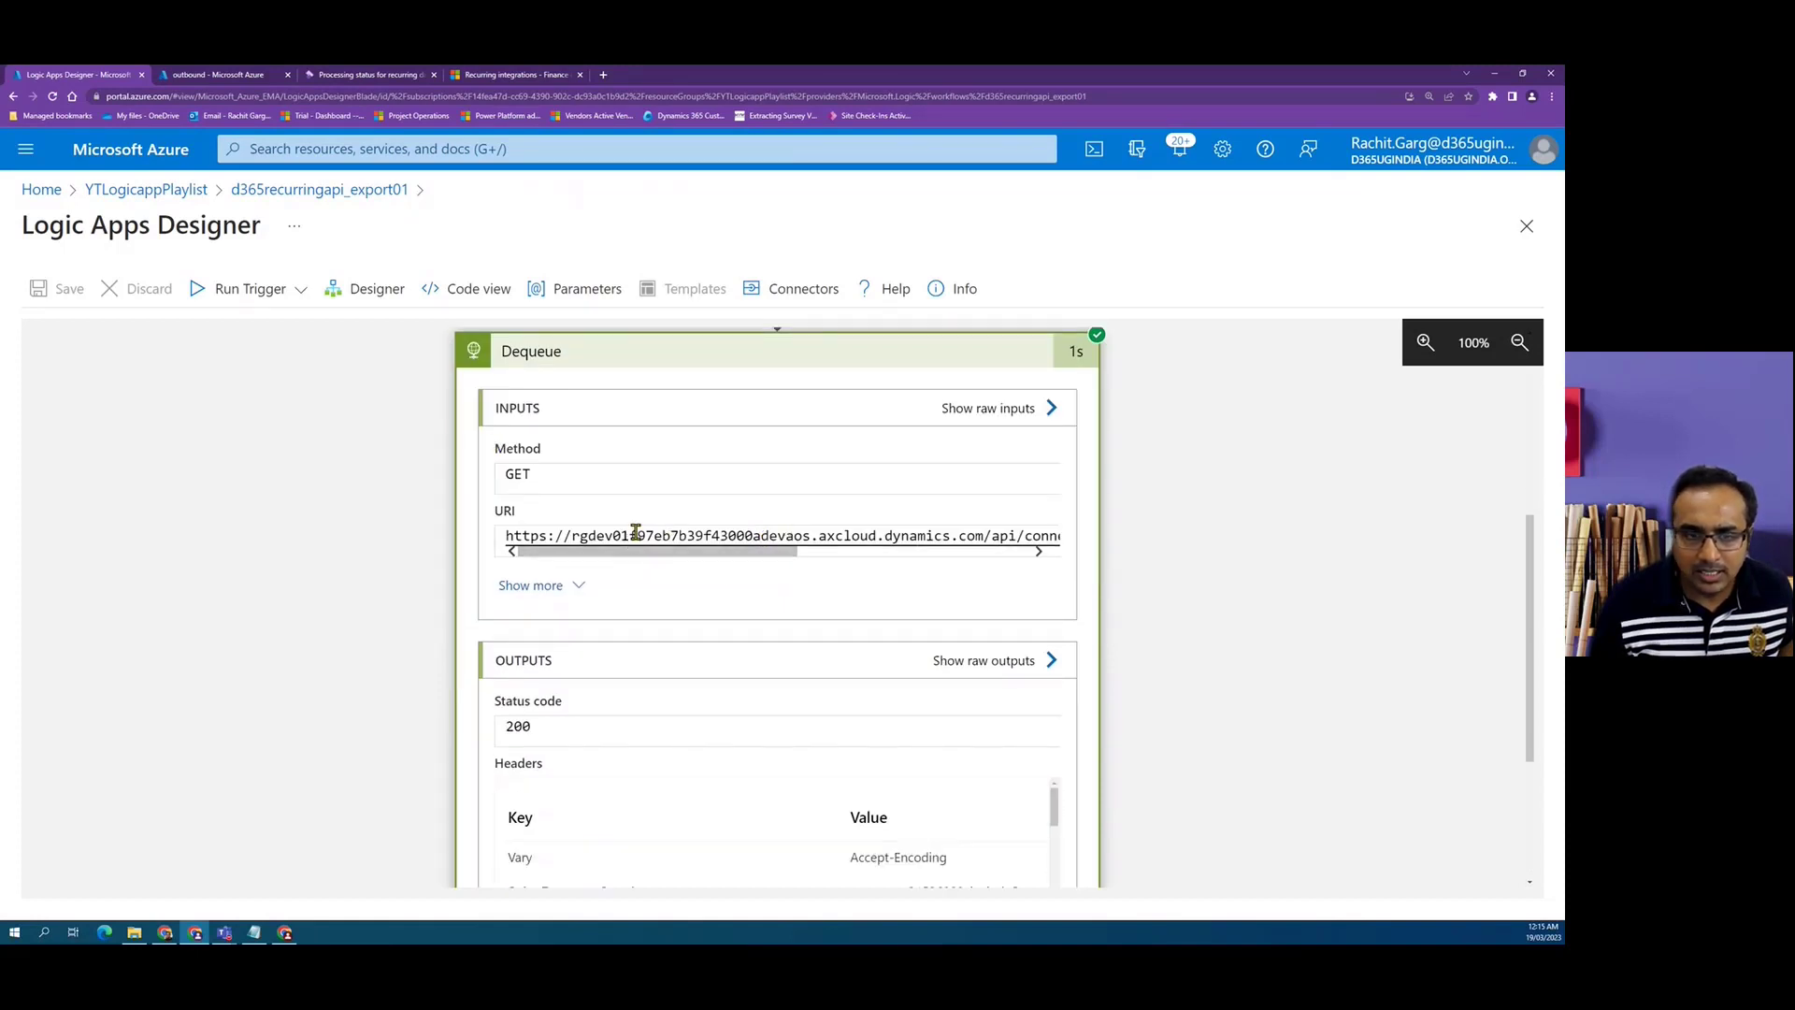
pyautogui.moveTo(636, 554); pyautogui.dragTo(878, 561)
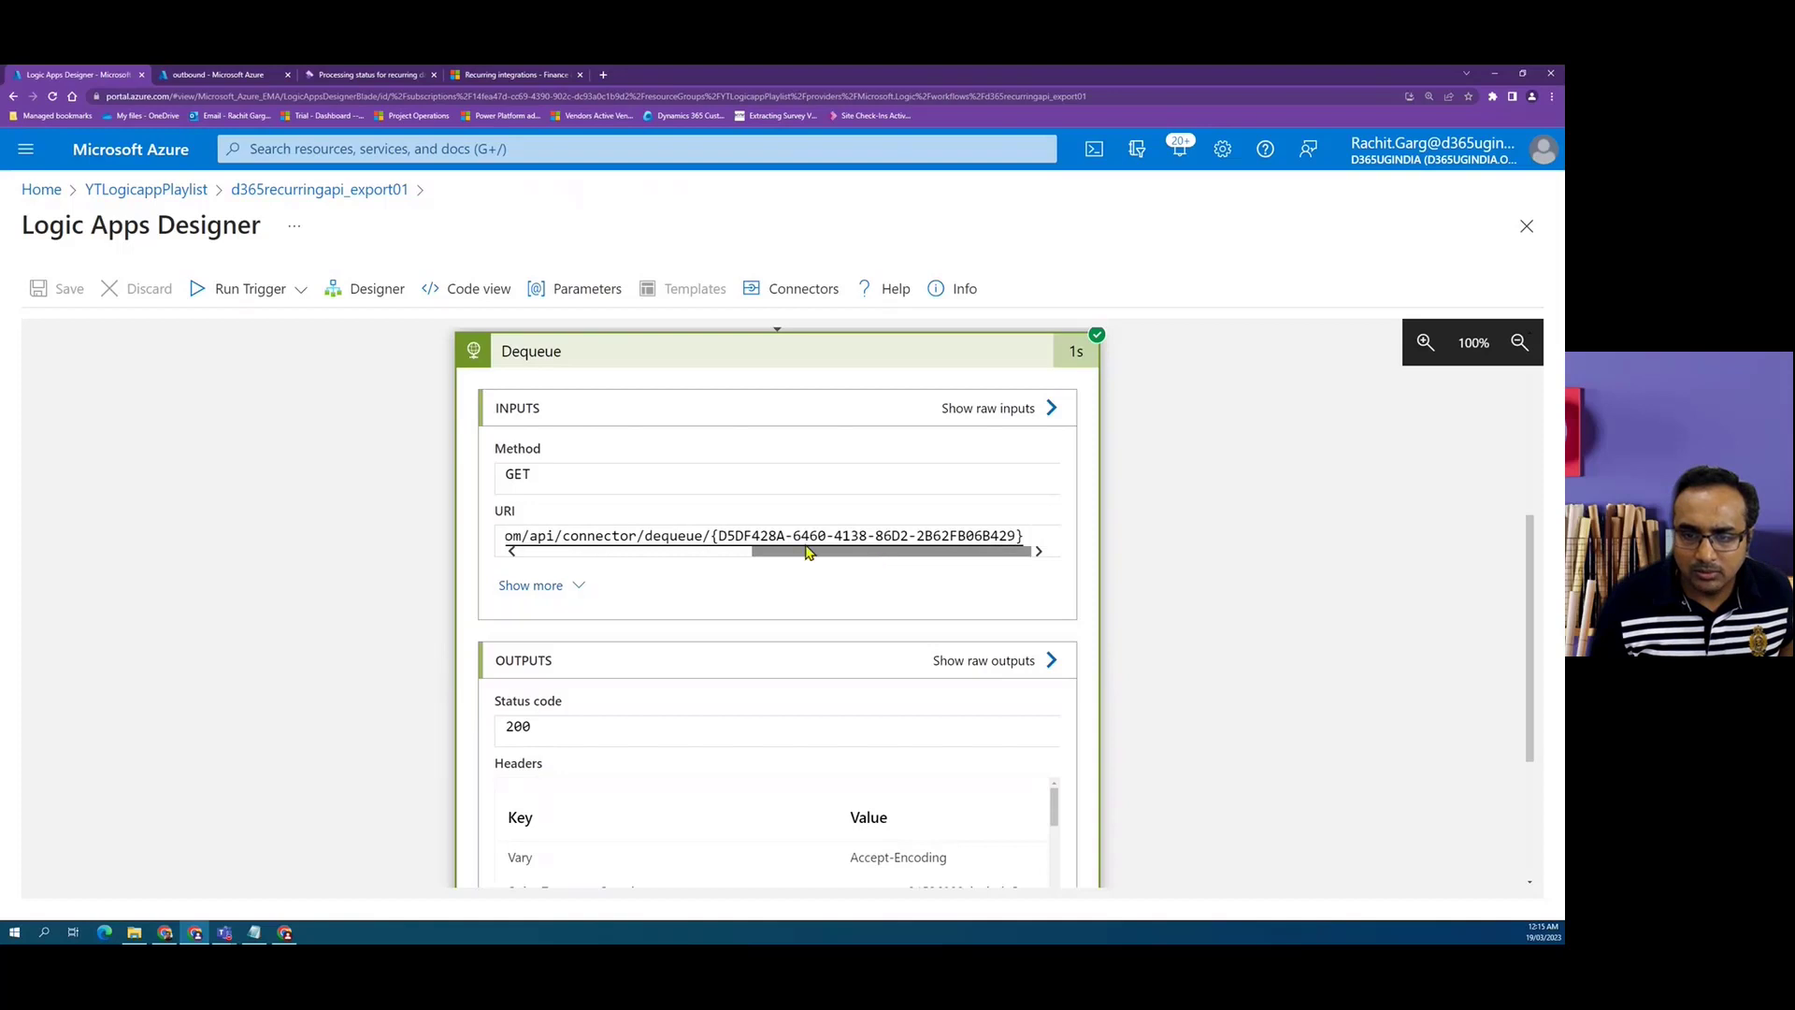
pyautogui.scroll(-3, 790, 537)
pyautogui.scroll(-1, 633, 716)
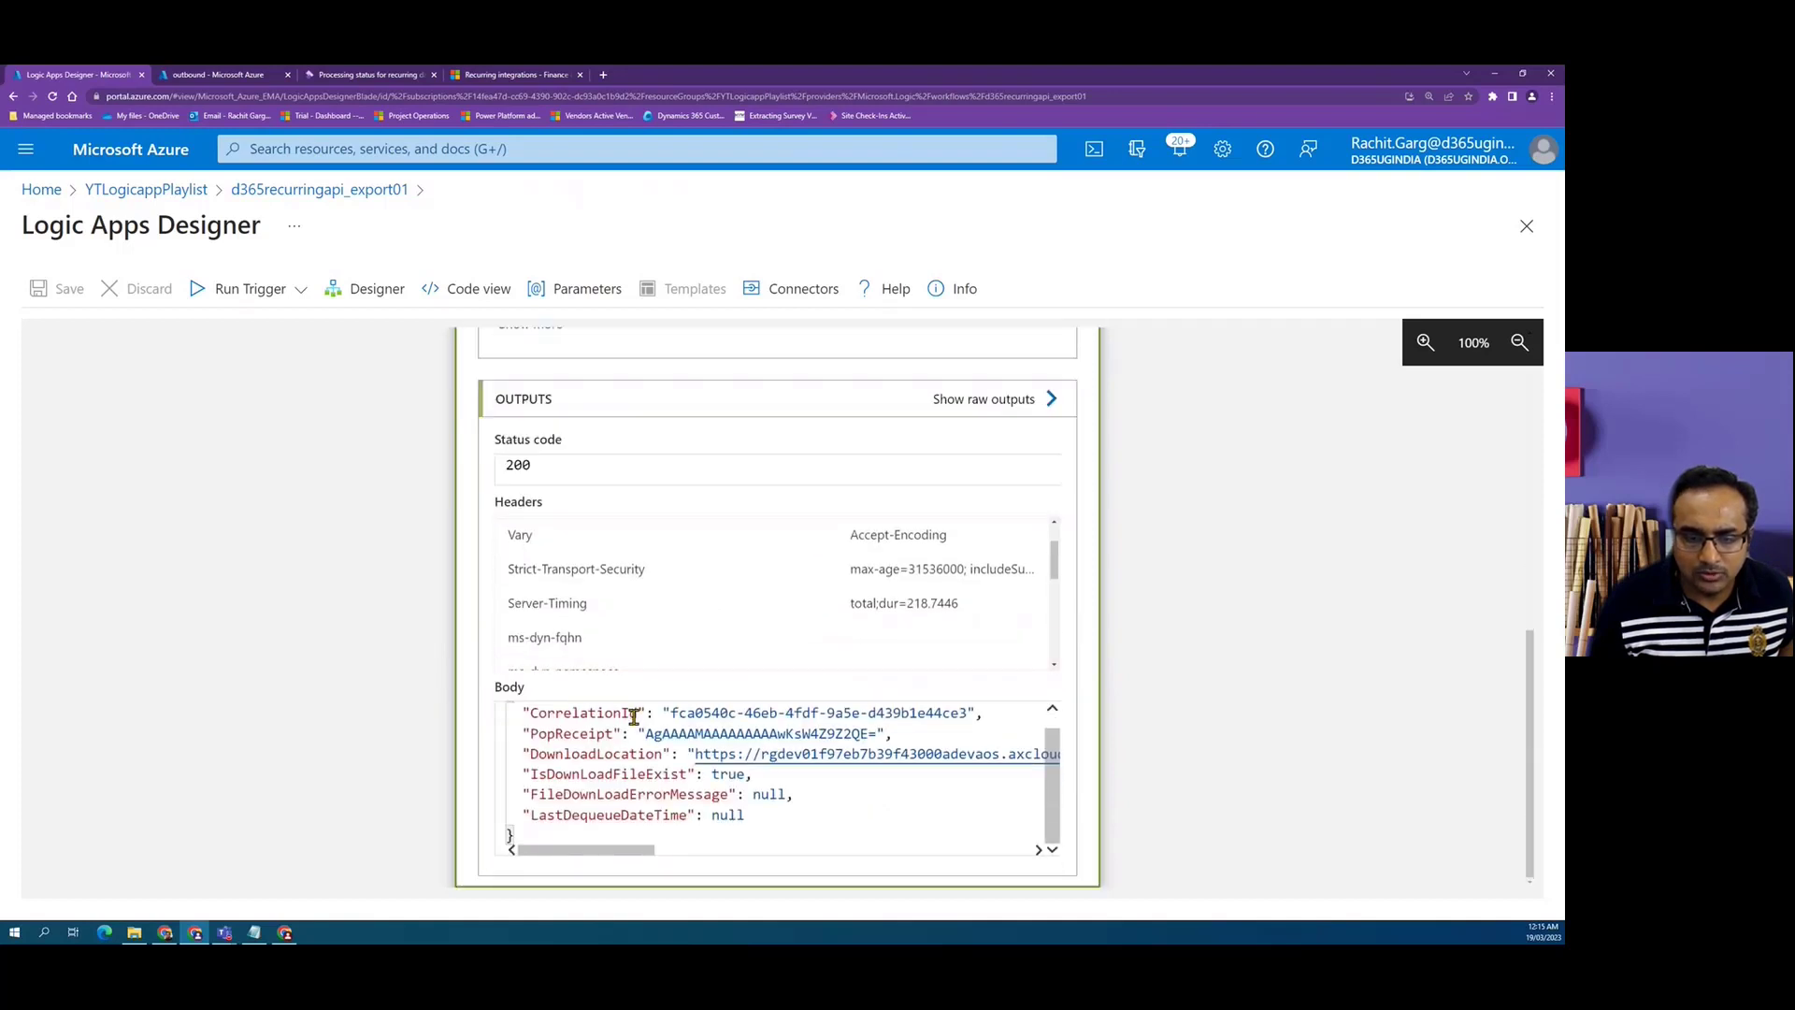
# Copy the body JSON from the Dequeue action's raw outputs and return to the designer.
pyautogui.click(978, 402)
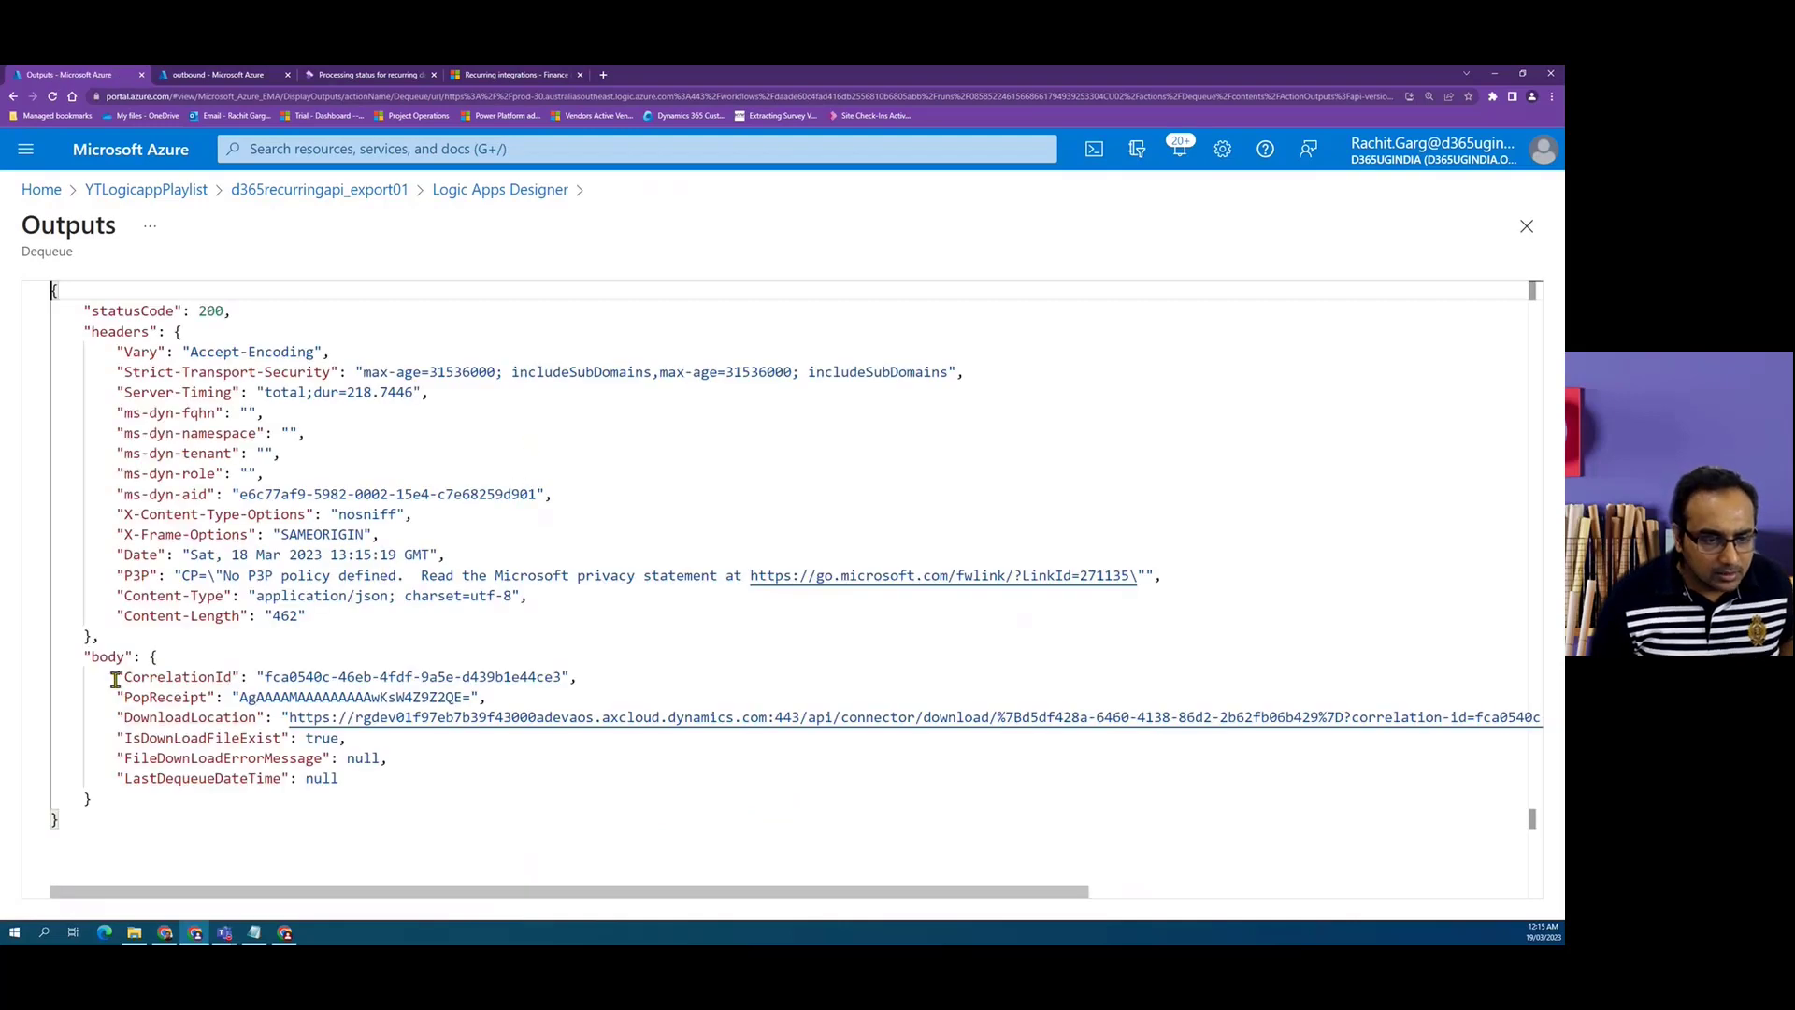
pyautogui.moveTo(116, 677); pyautogui.dragTo(402, 783)
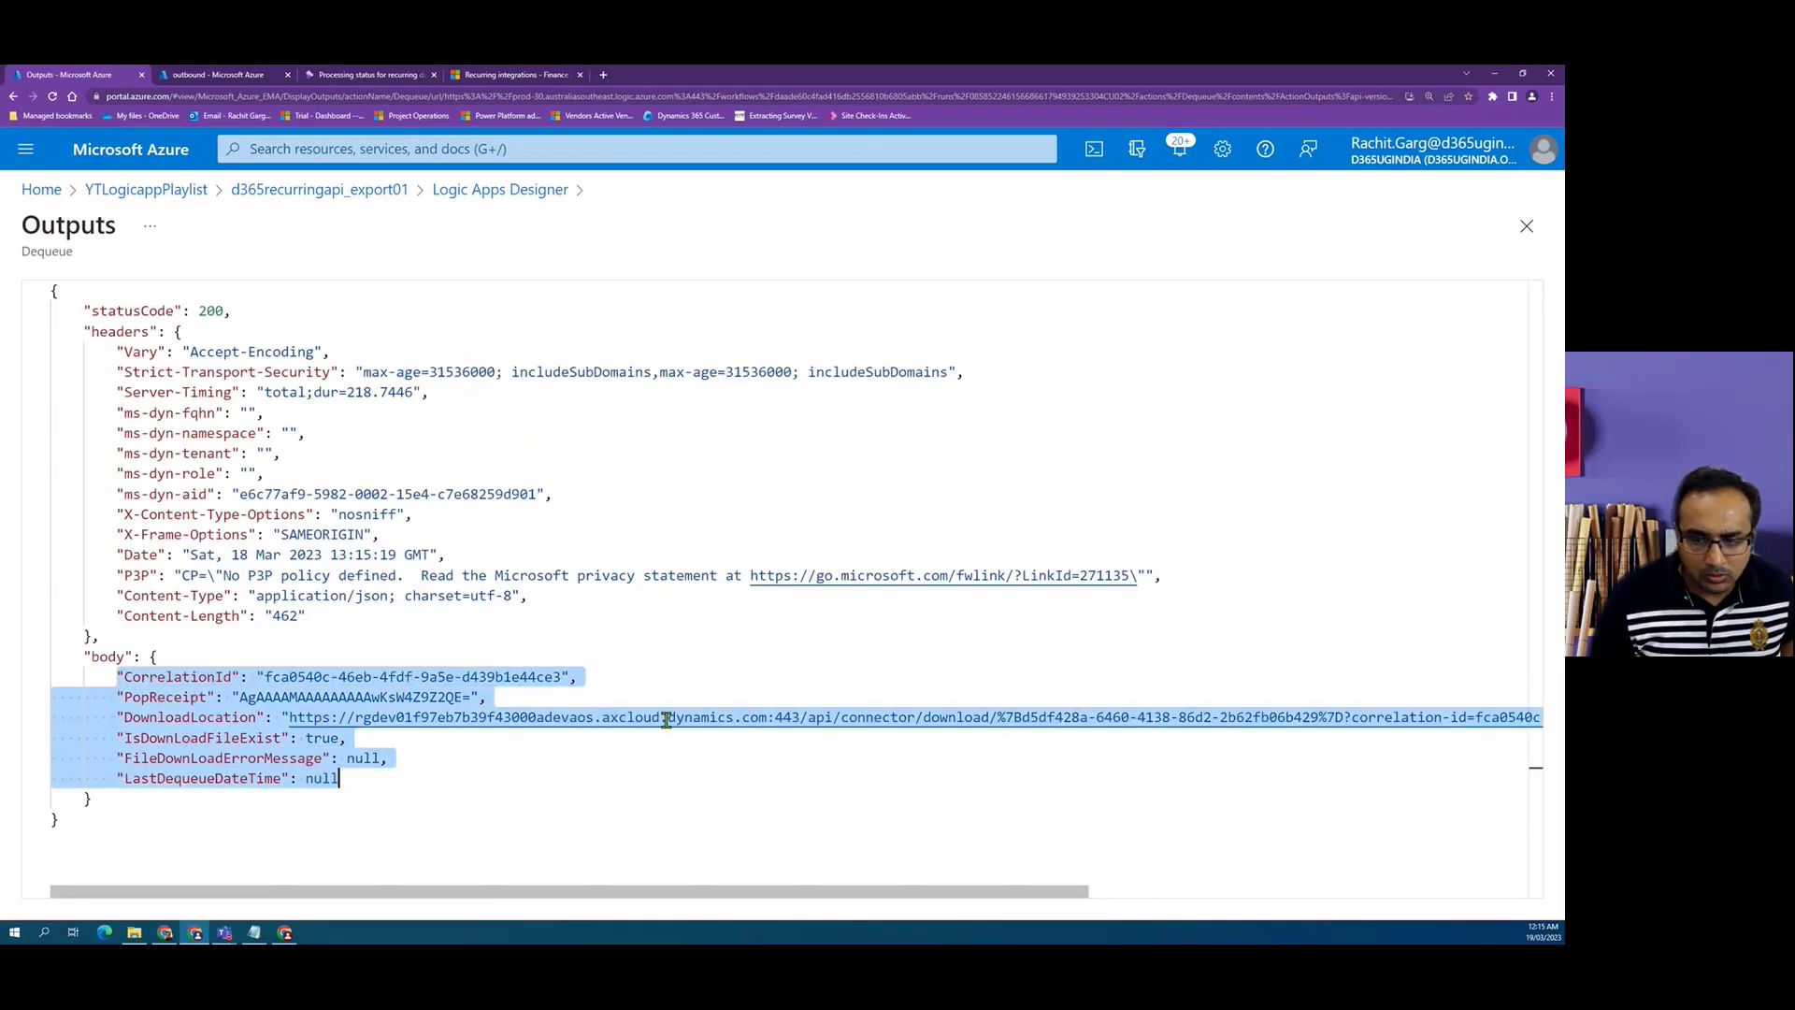
pyautogui.moveTo(61, 717); pyautogui.dragTo(1433, 743)
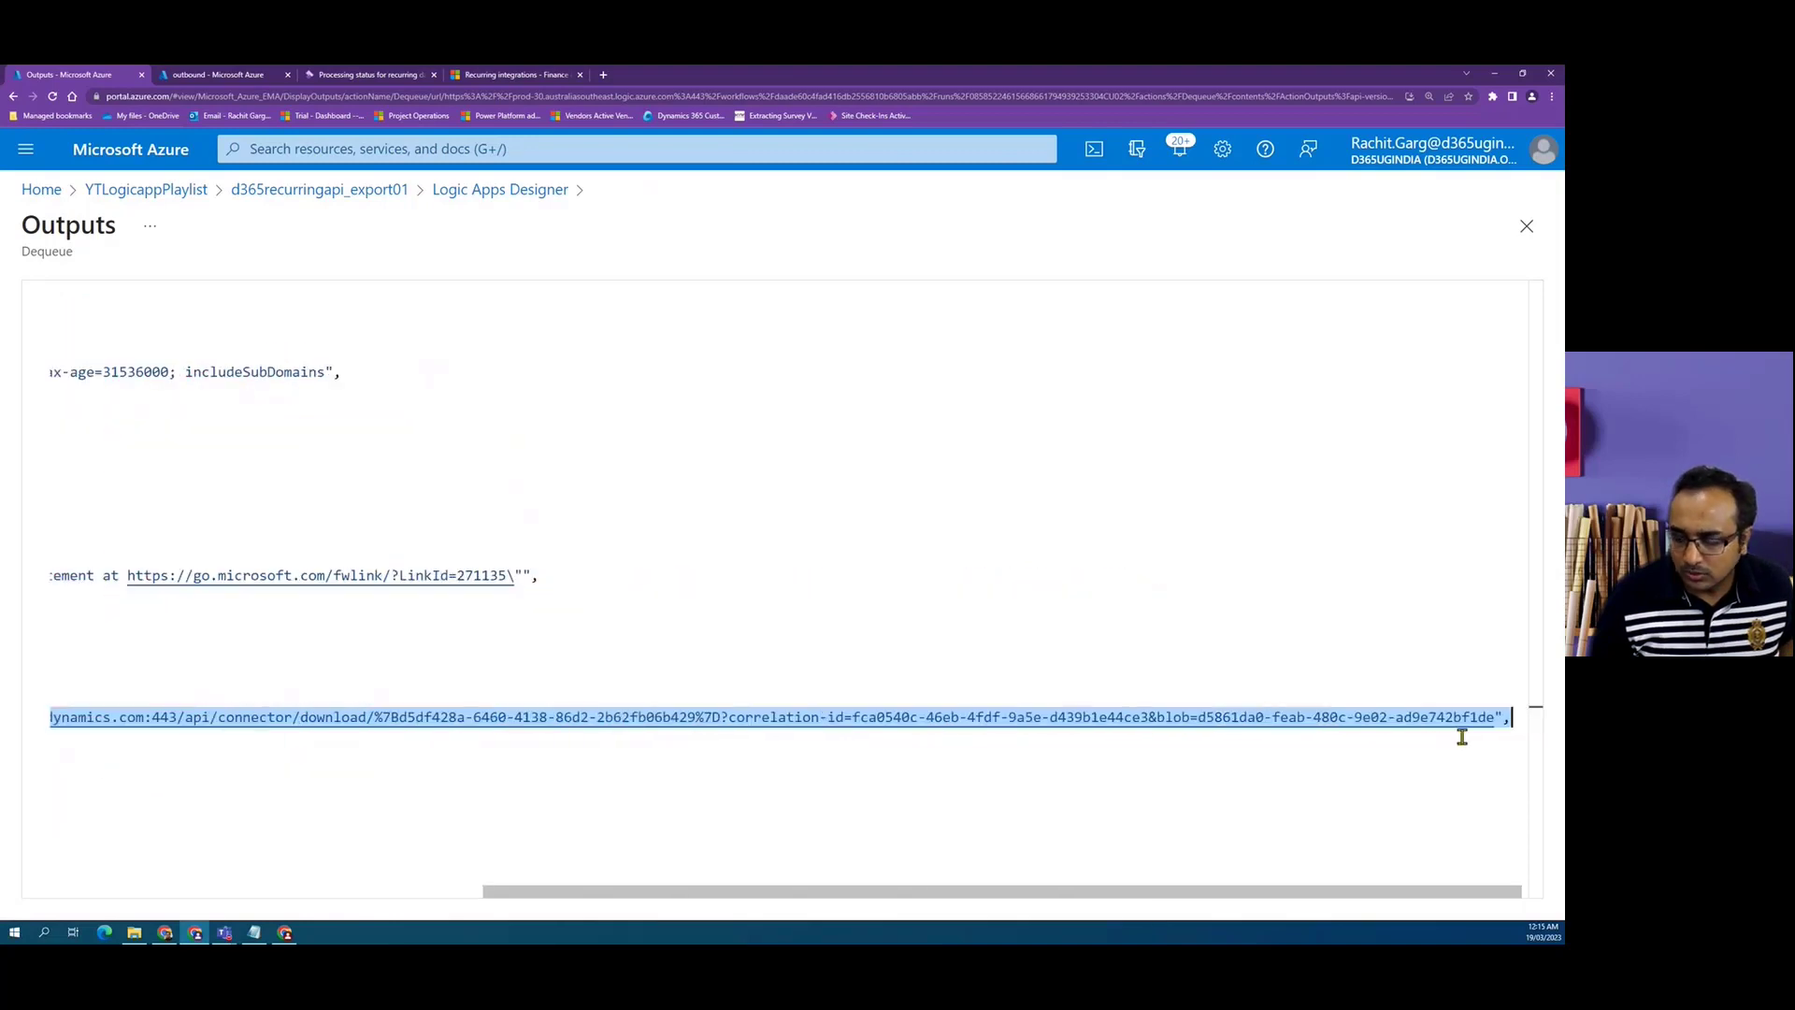
pyautogui.moveTo(1035, 894); pyautogui.dragTo(499, 895)
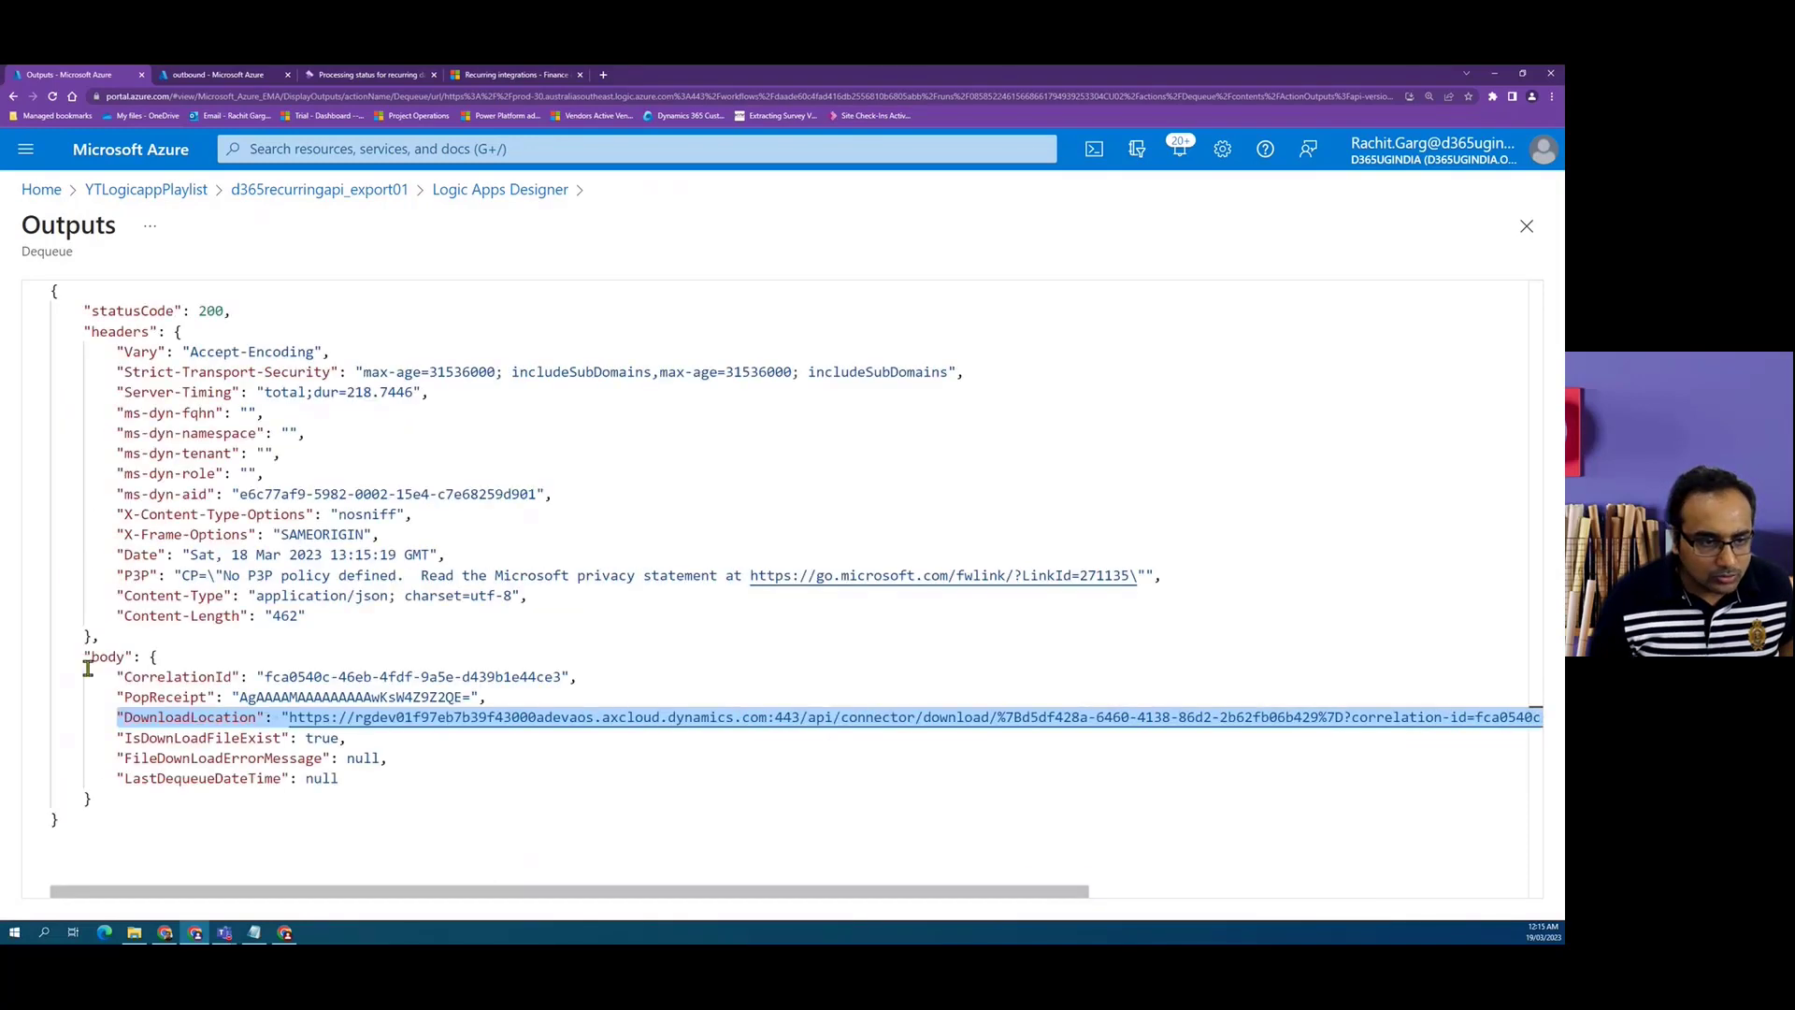
pyautogui.moveTo(150, 658); pyautogui.dragTo(132, 794)
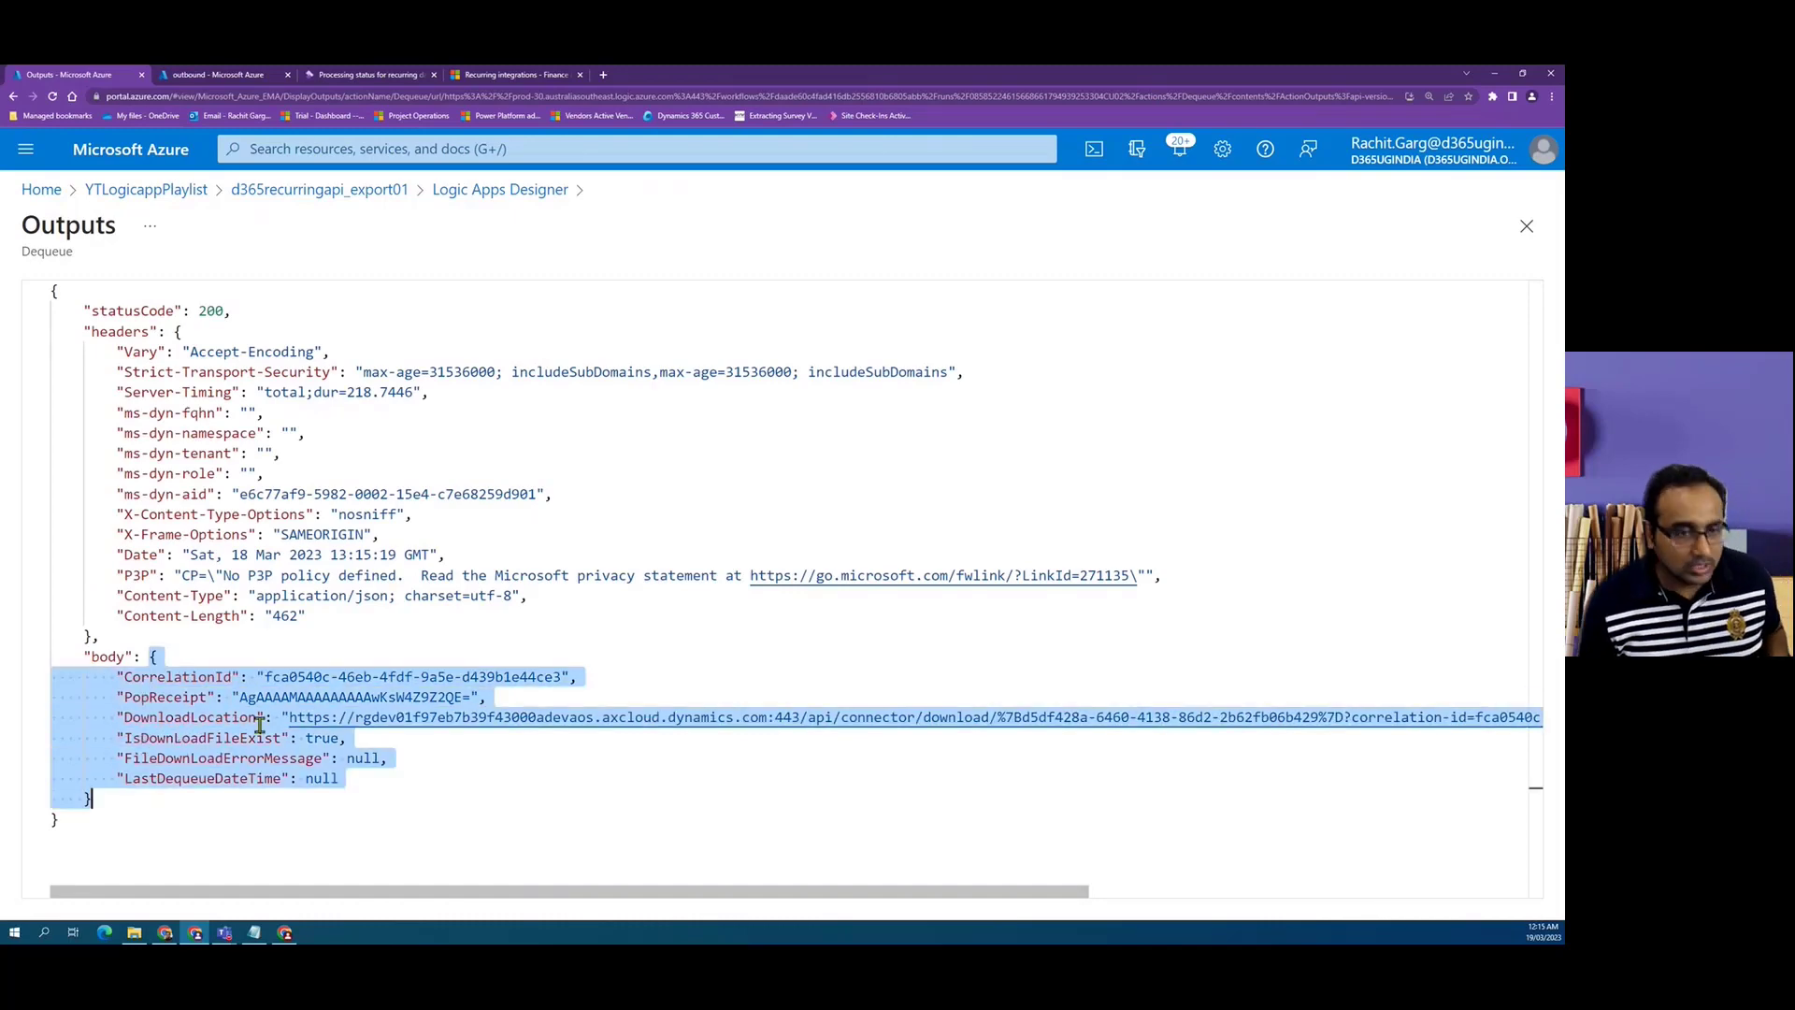
pyautogui.click(489, 192)
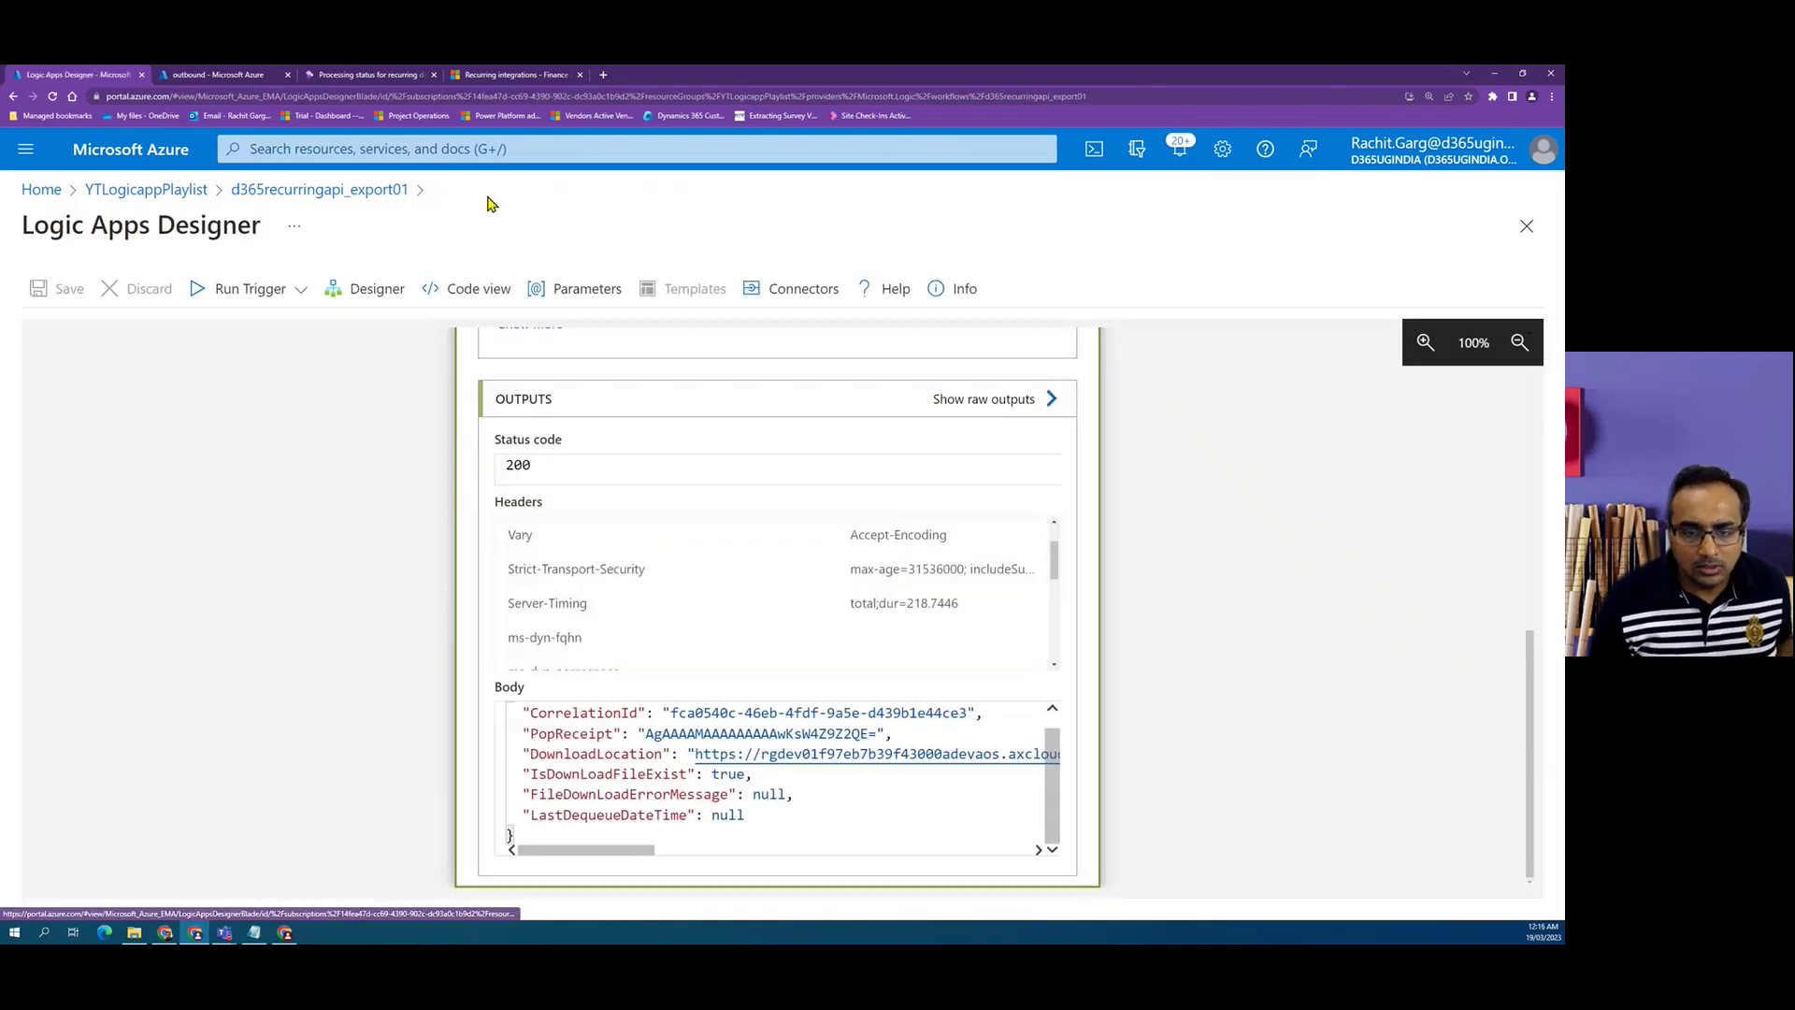
pyautogui.click(383, 295)
# Add a Parse JSON data operation after the Dequeue action.
pyautogui.scroll(-1, 736, 692)
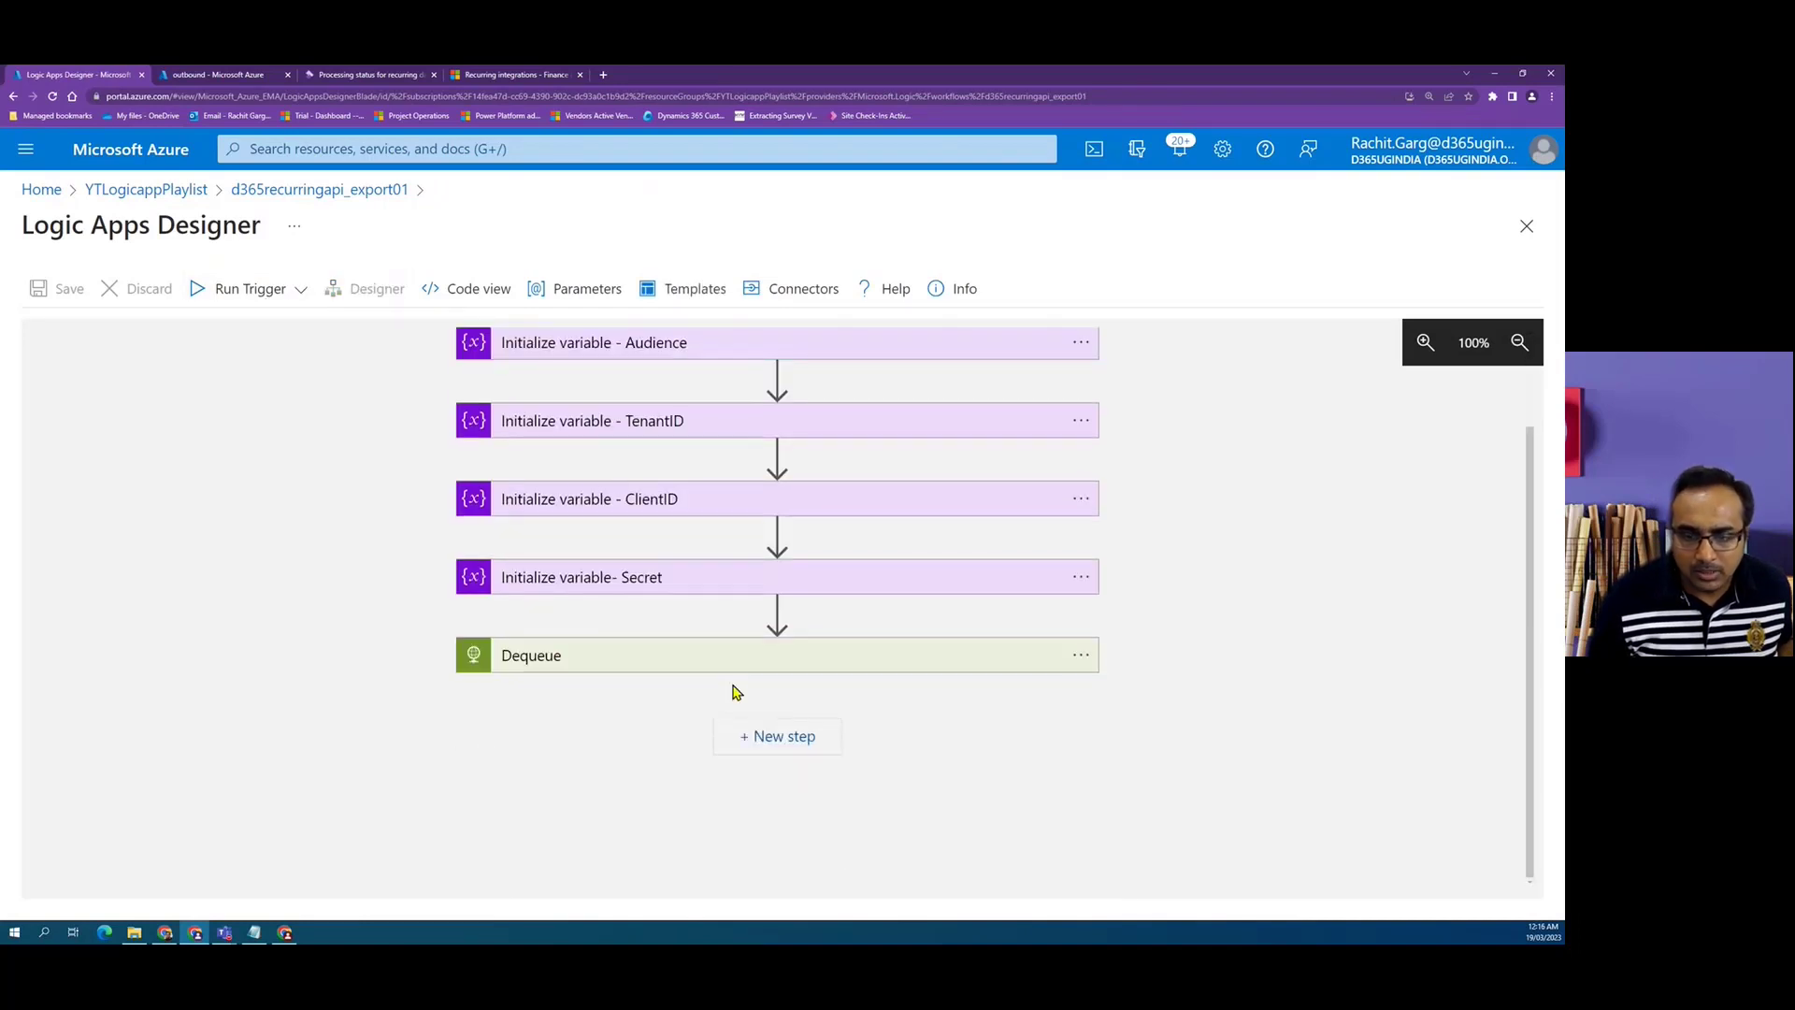
pyautogui.click(784, 738)
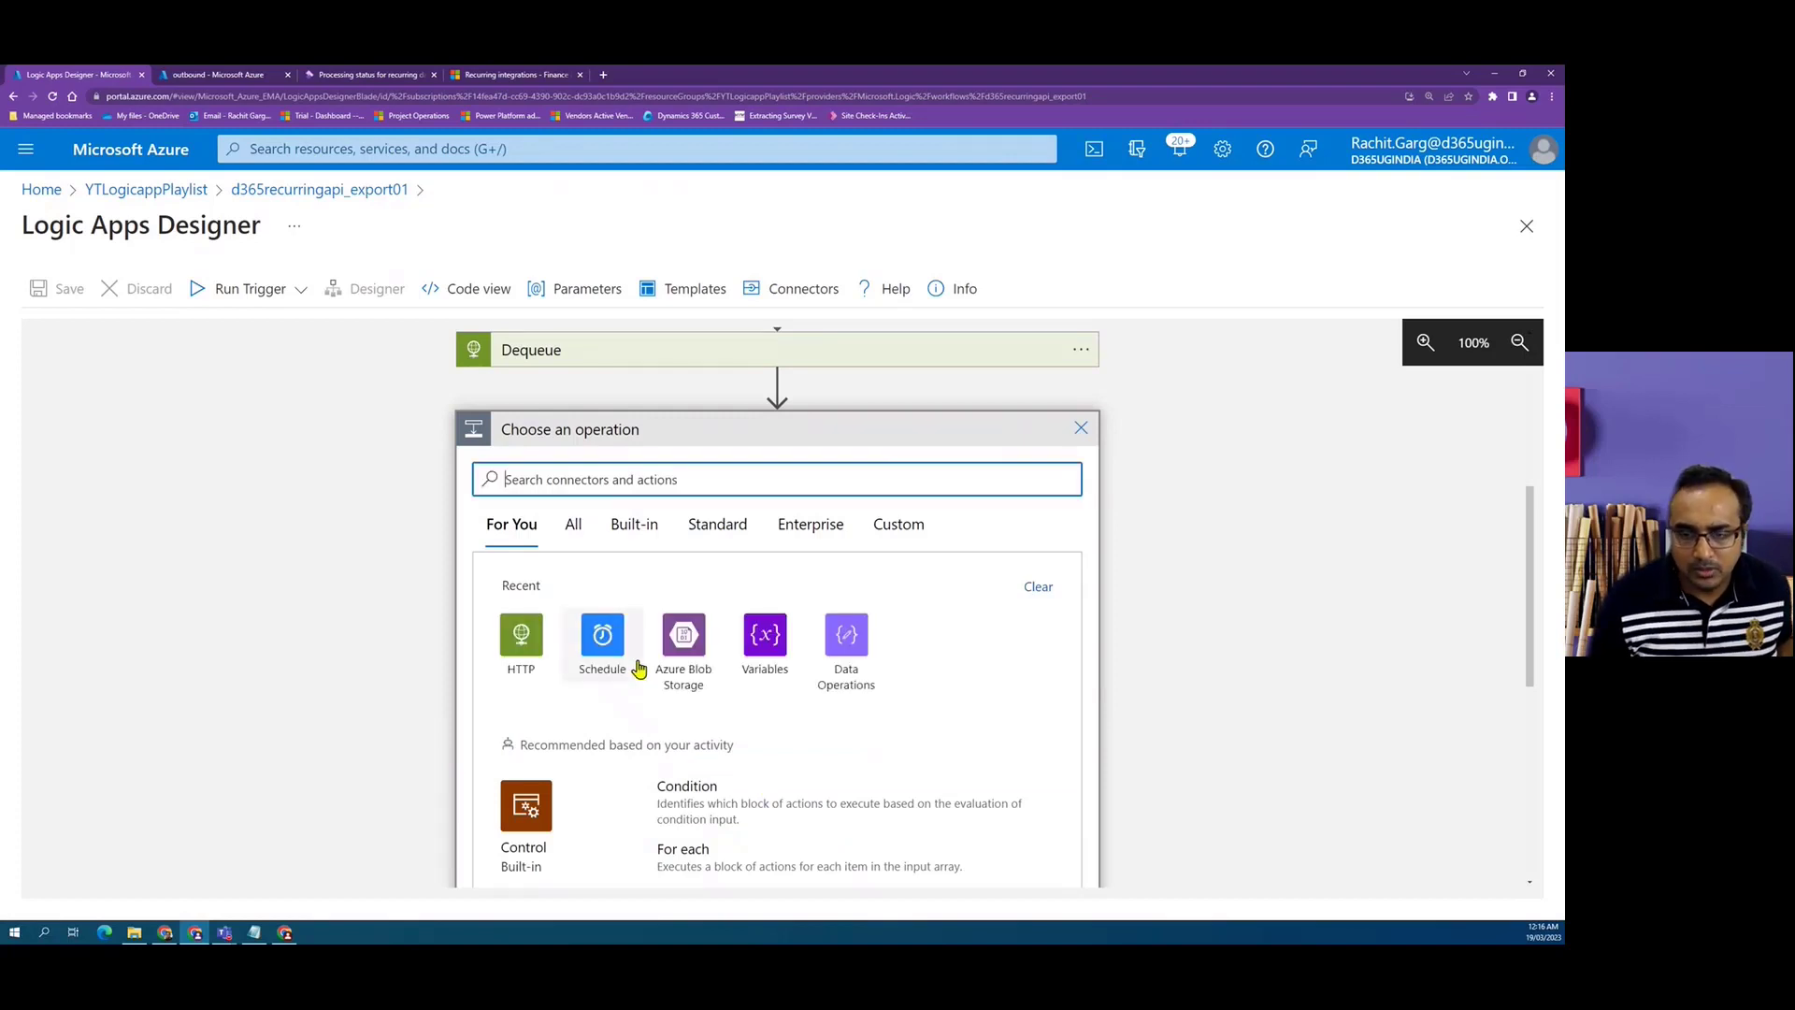
pyautogui.click(844, 662)
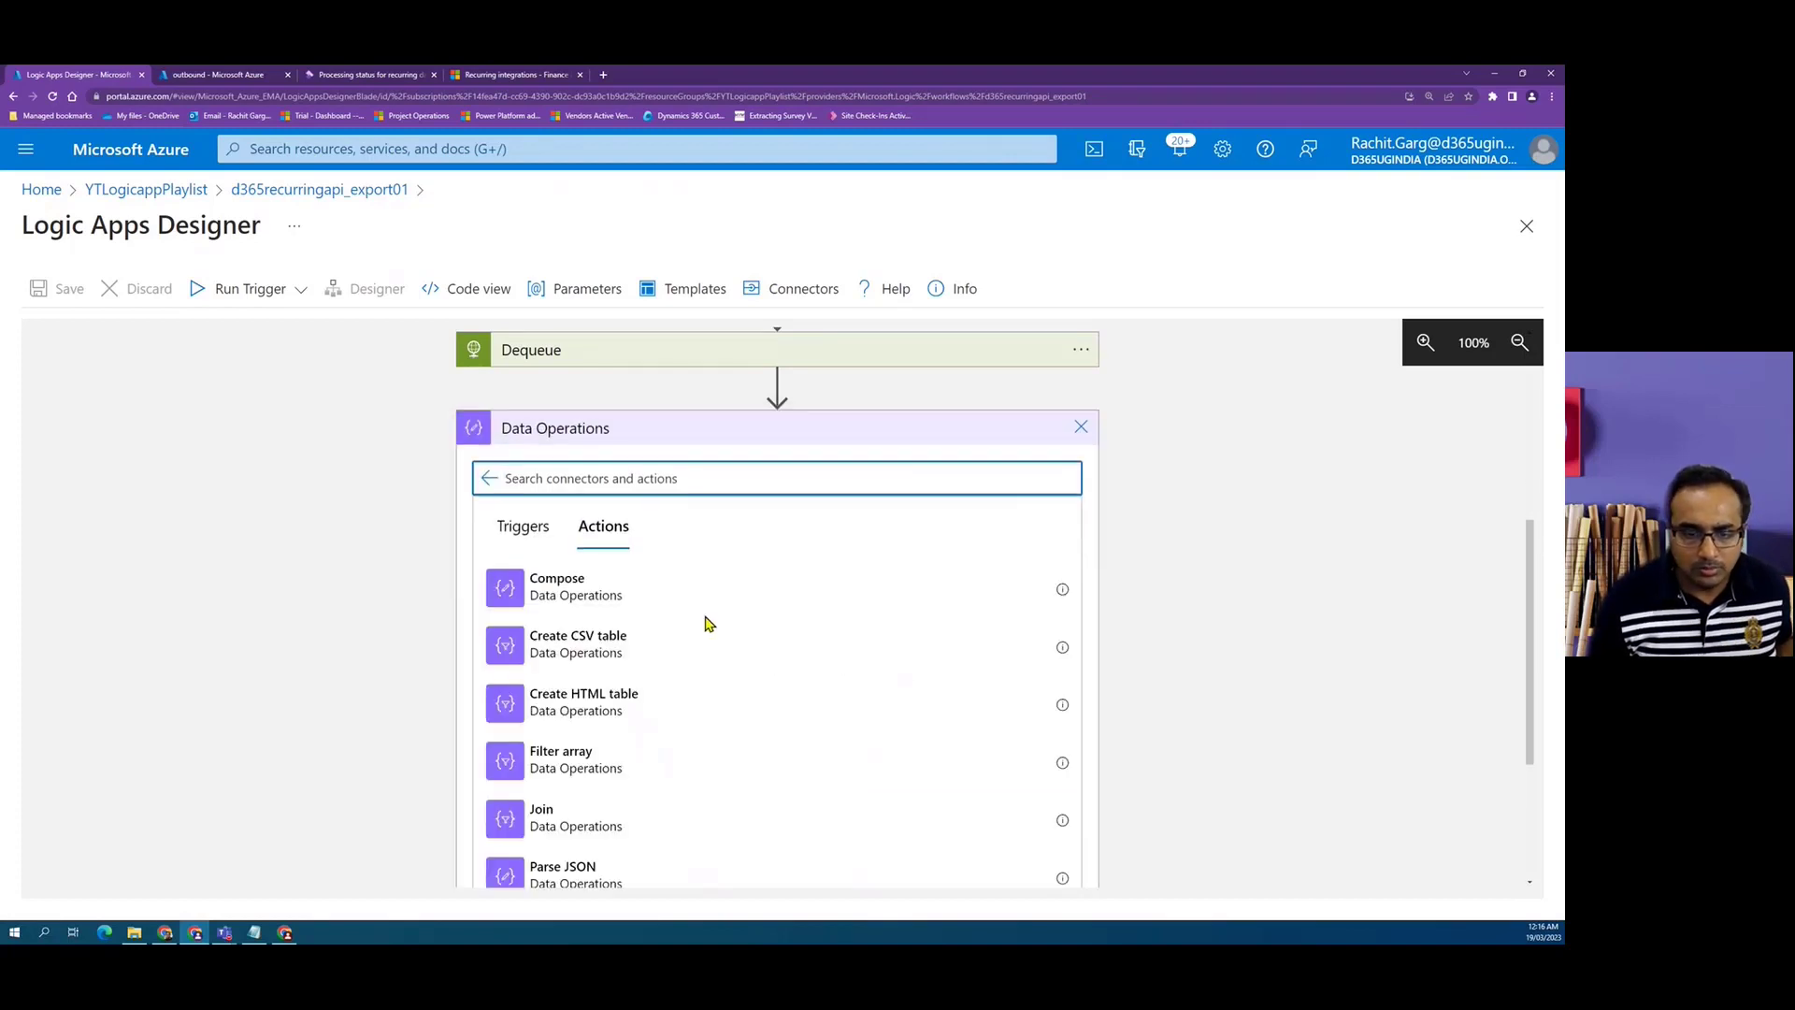
pyautogui.scroll(-2, 673, 705)
pyautogui.click(600, 700)
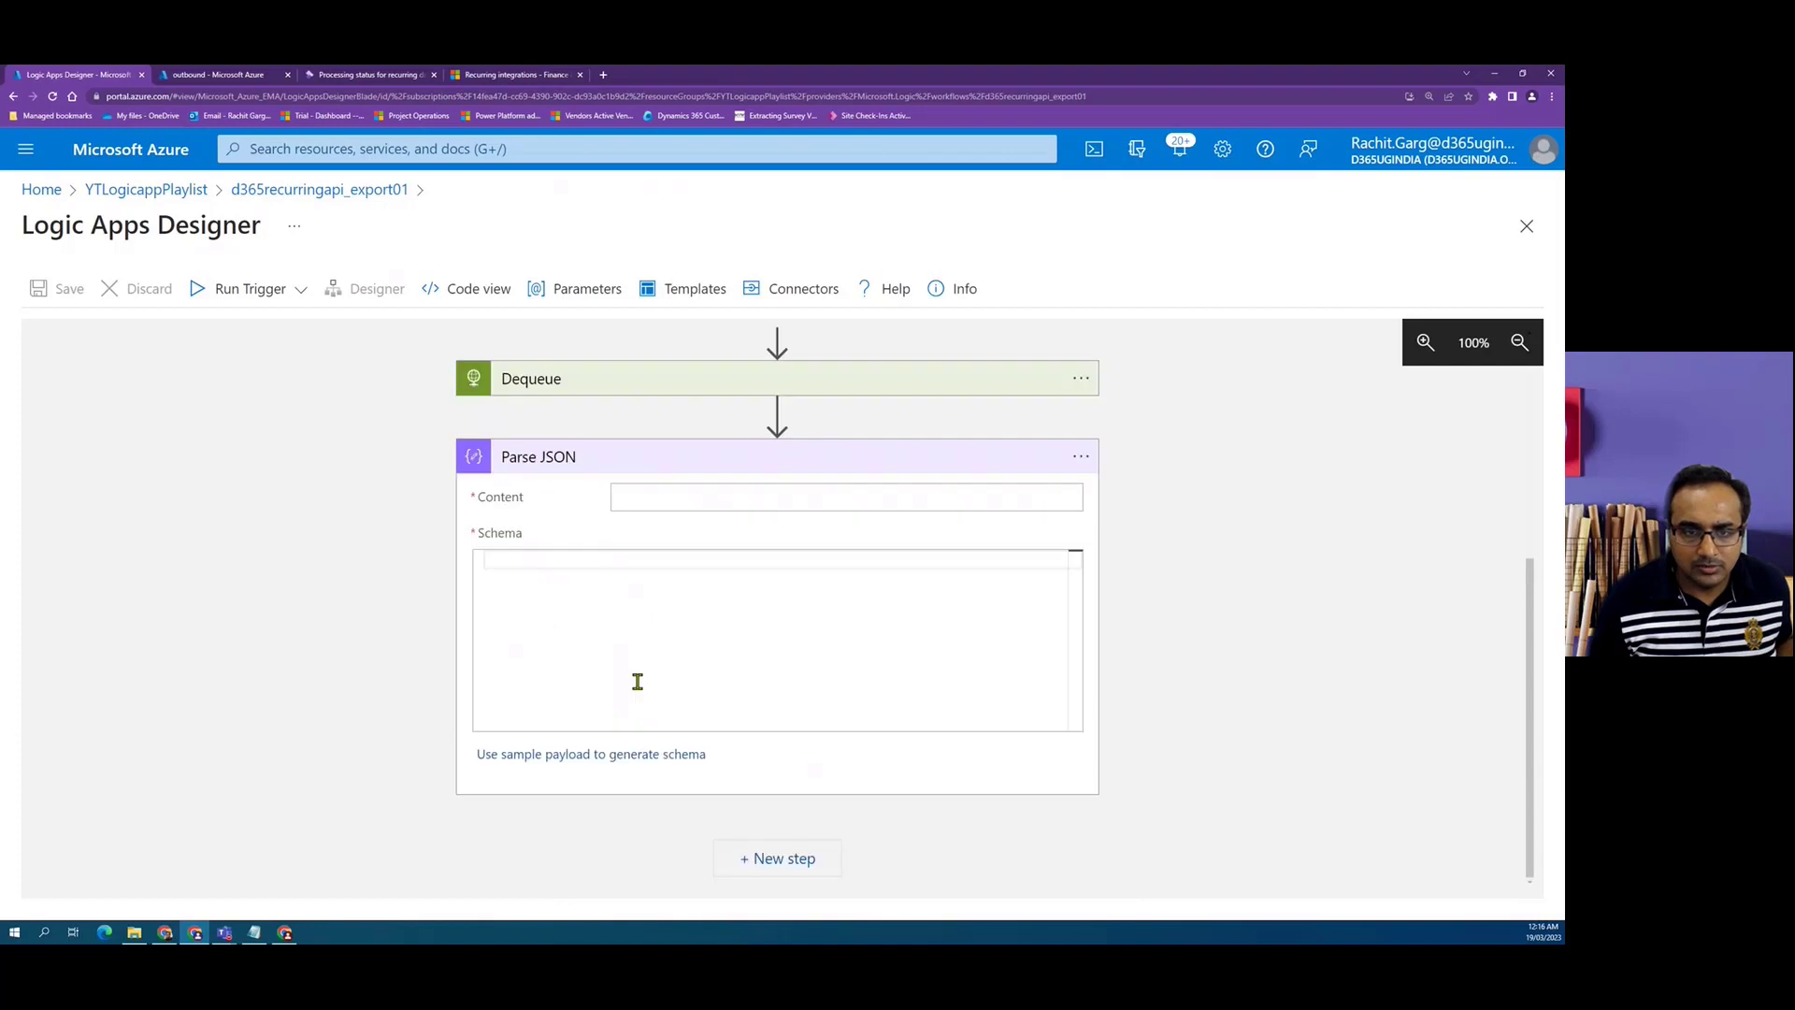
# Generate the Parse JSON schema from the pasted sample payload and set its Content to the Dequeue Body.
pyautogui.click(593, 755)
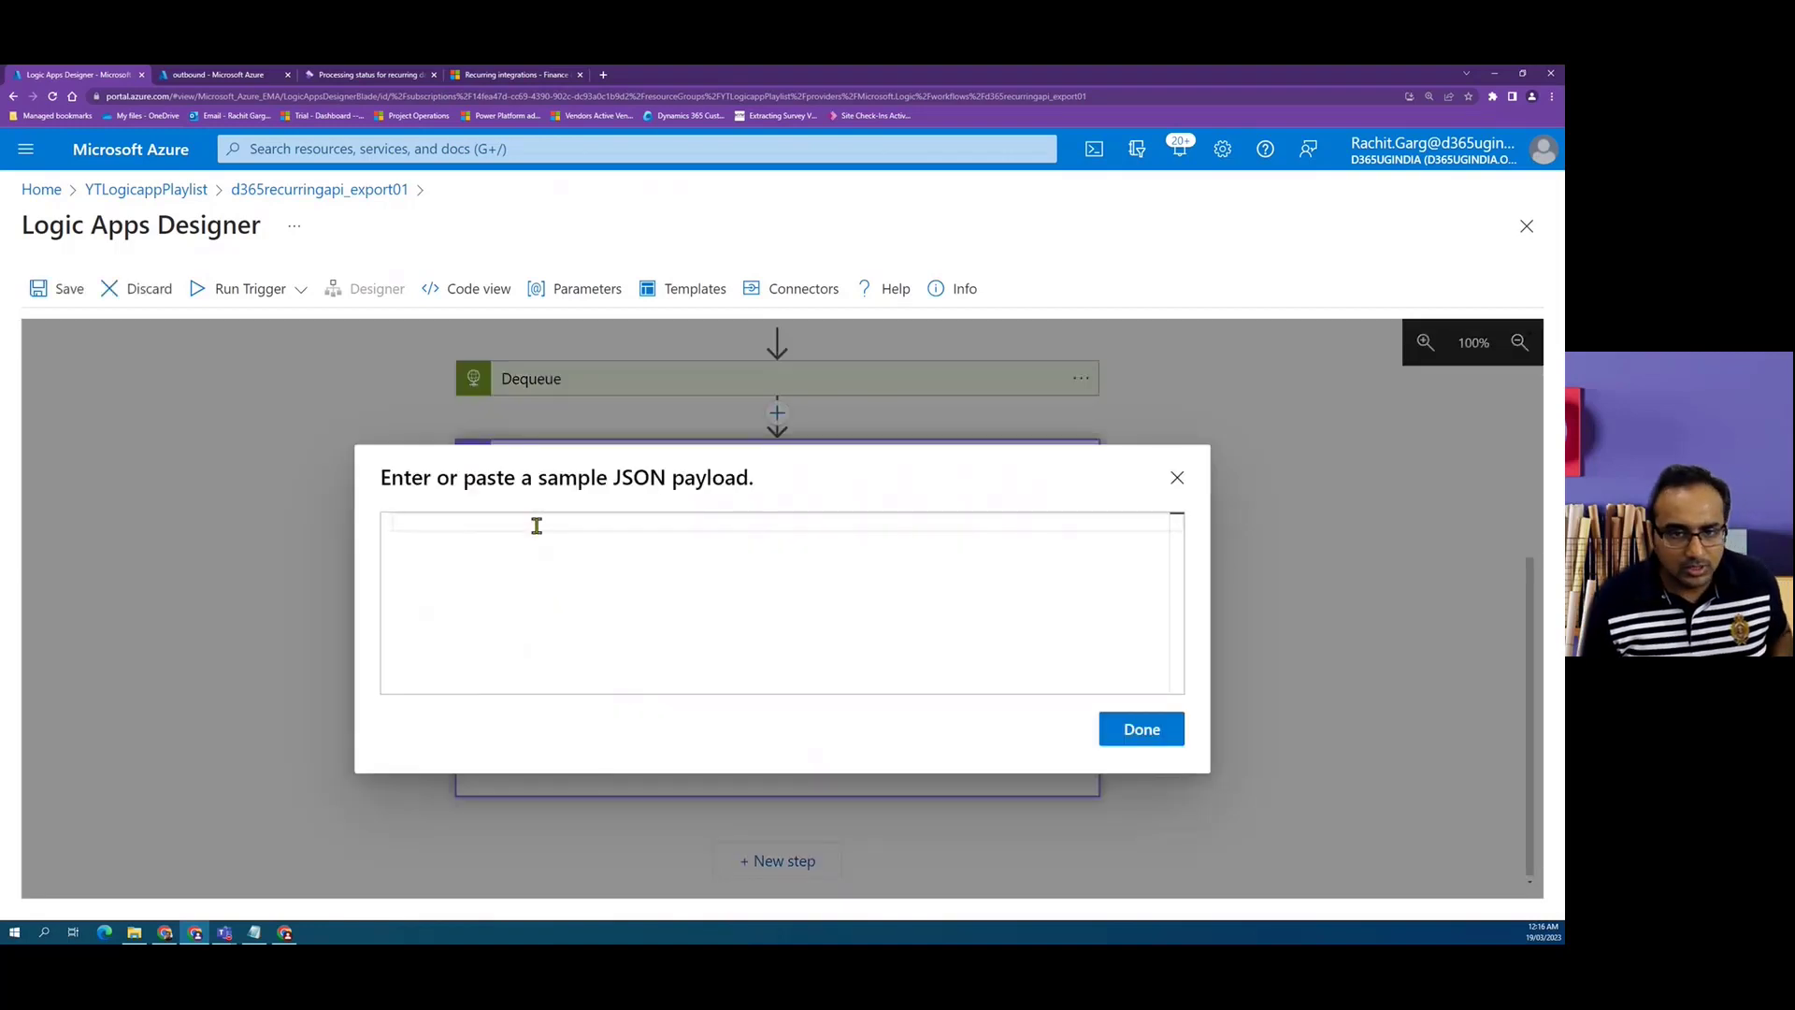
pyautogui.hotkey('ctrl', 'v')
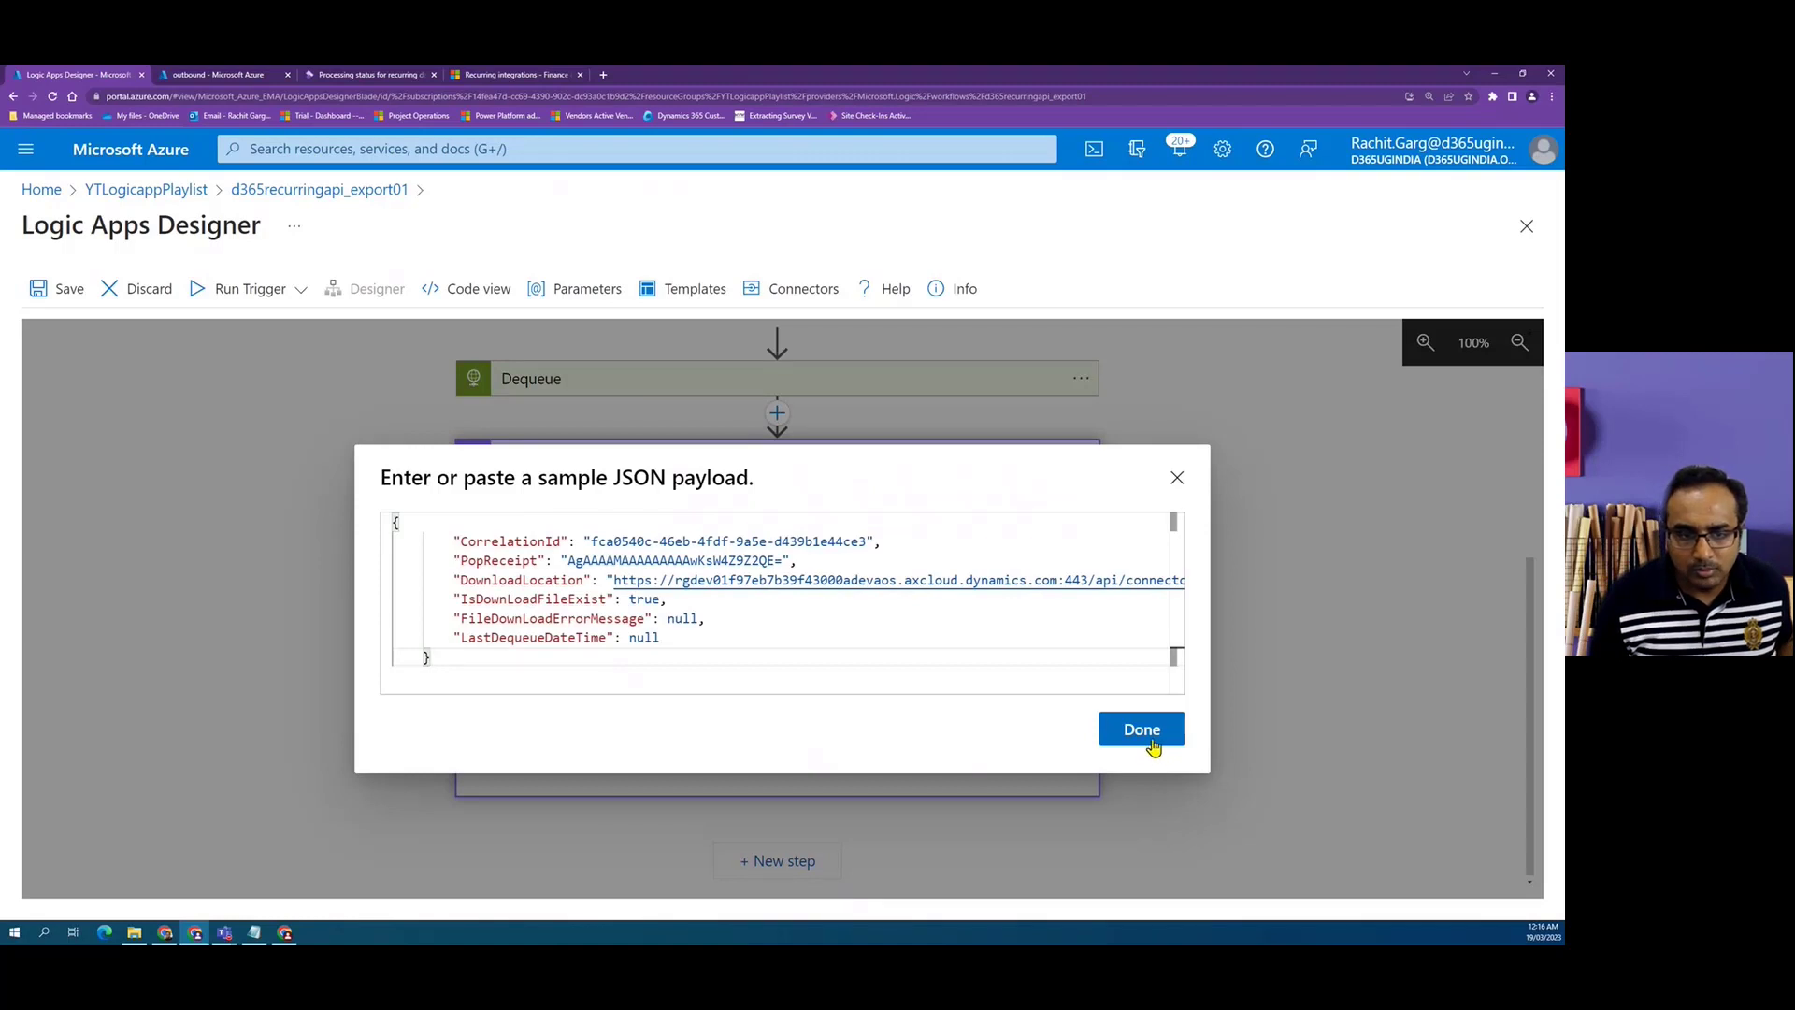
pyautogui.click(1143, 730)
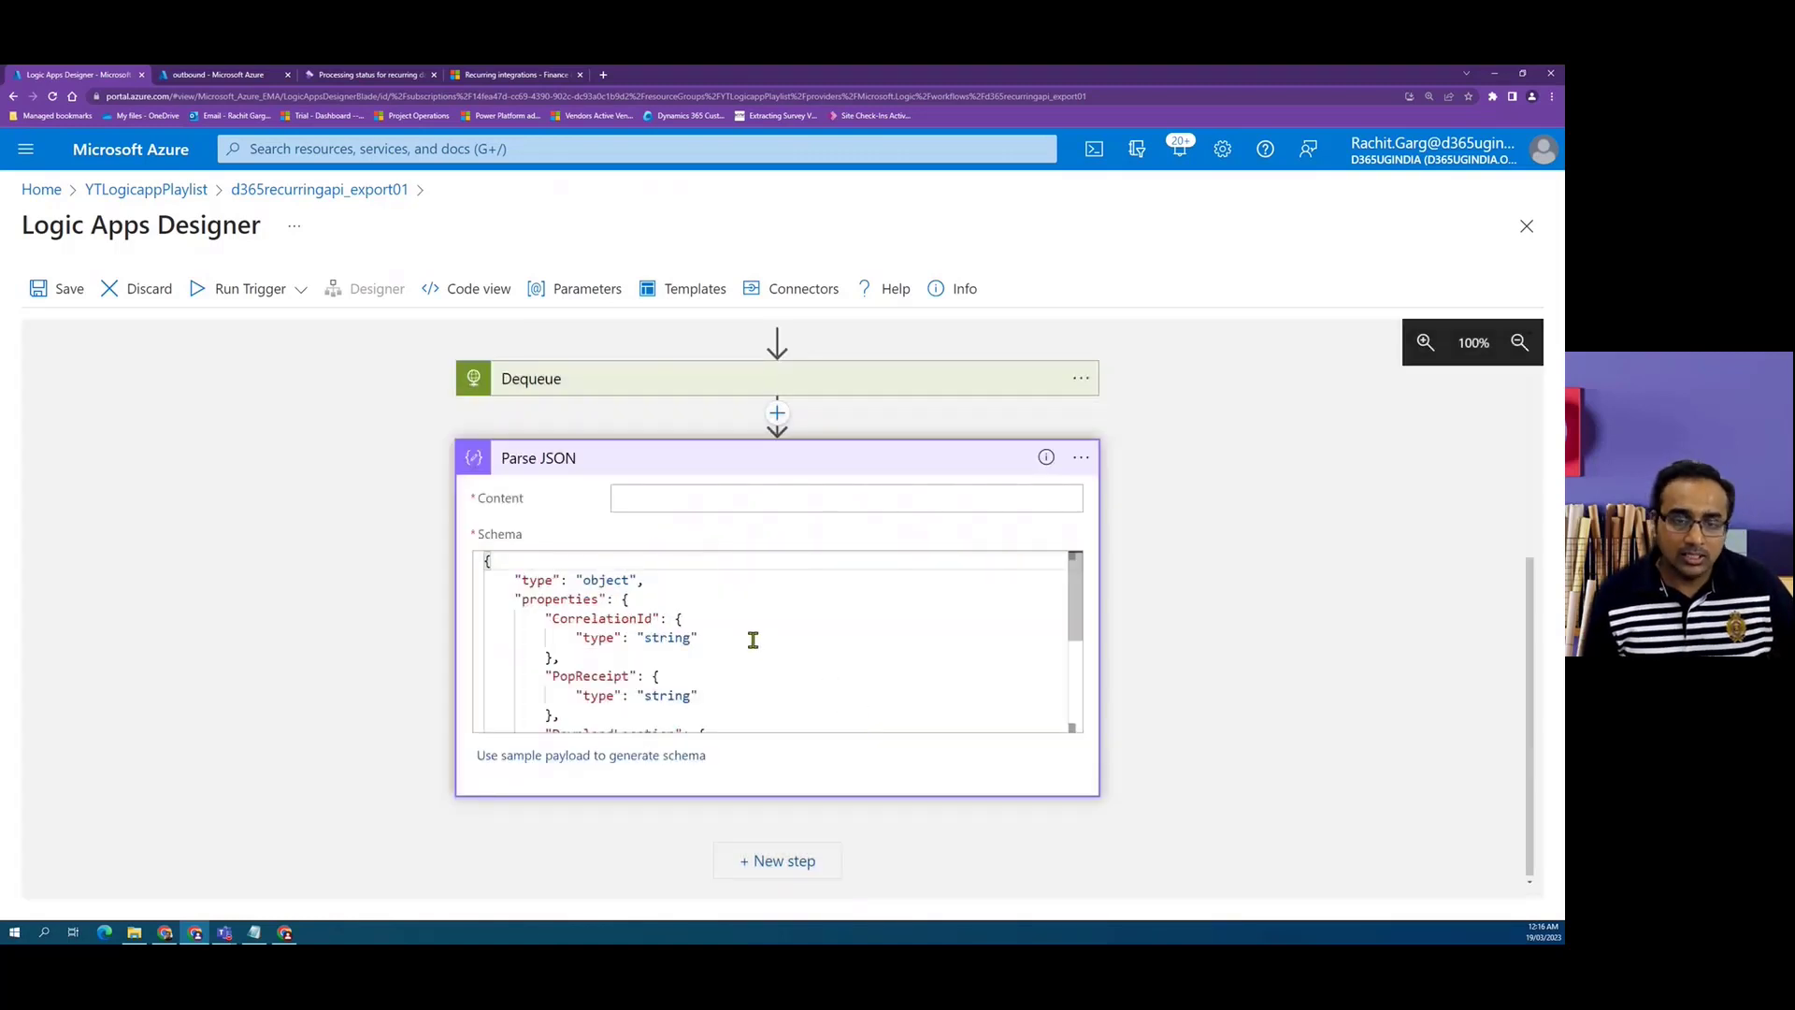
pyautogui.click(673, 503)
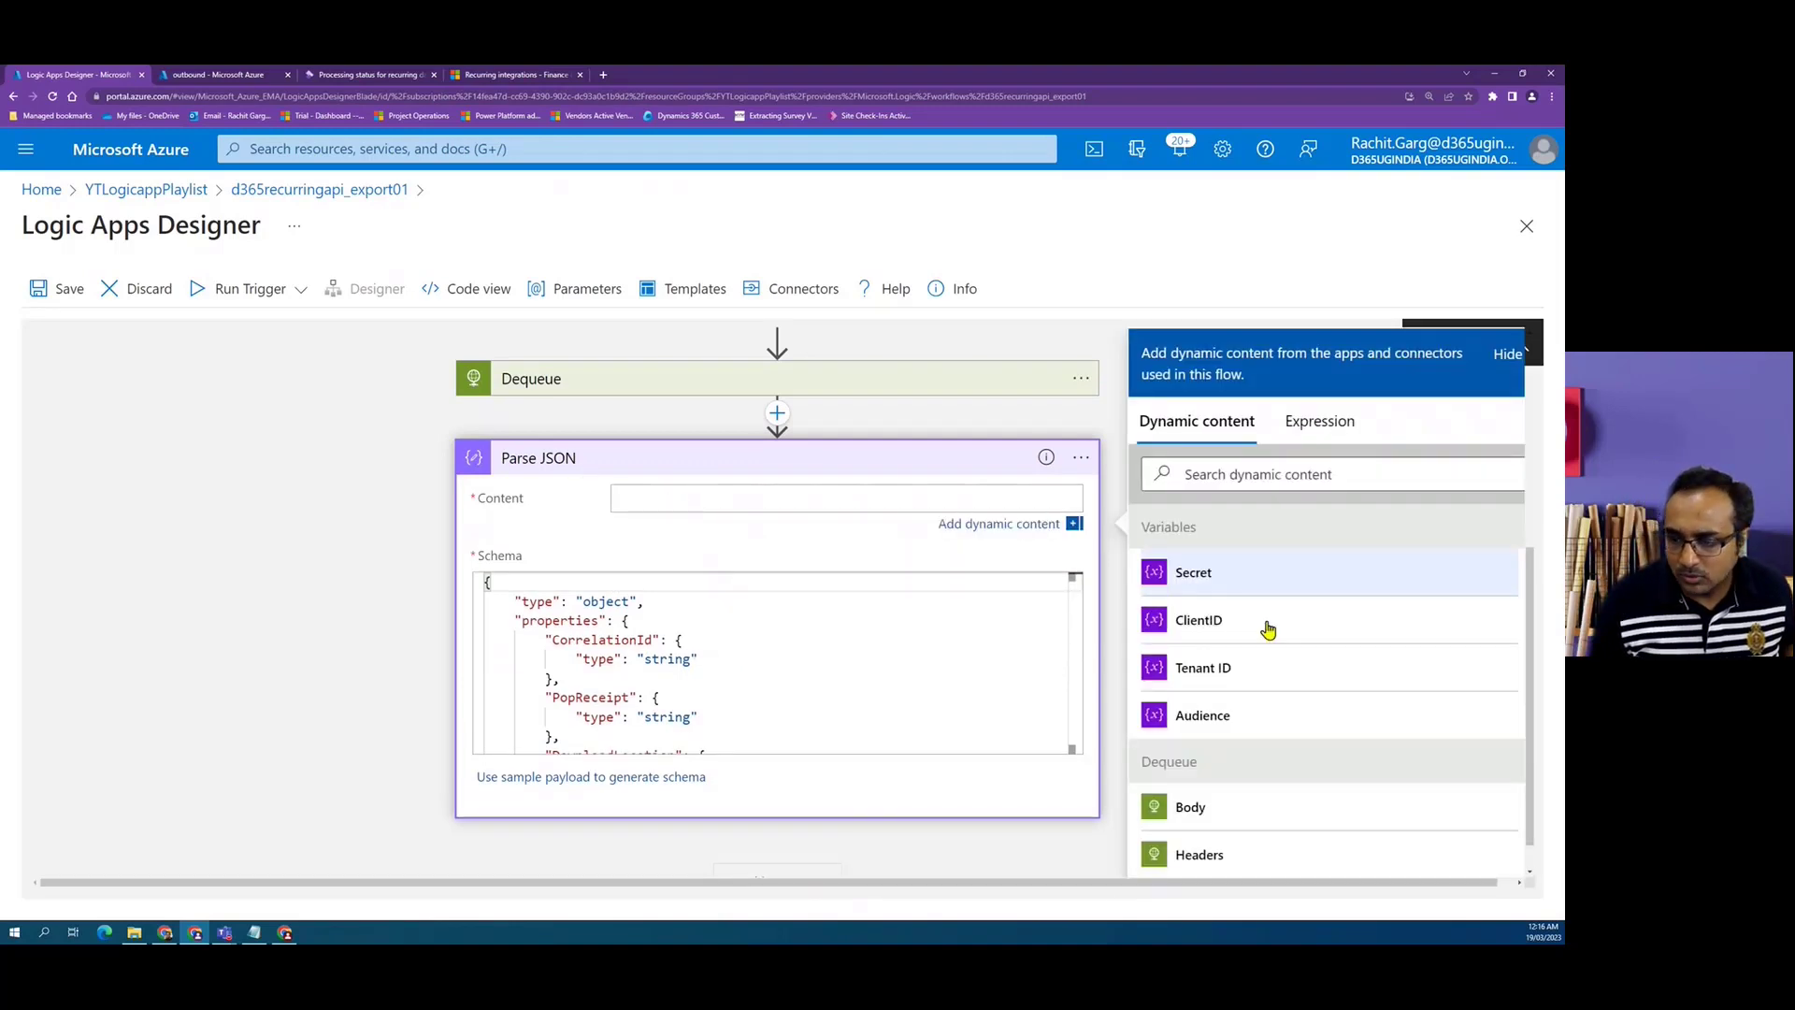
pyautogui.click(1201, 810)
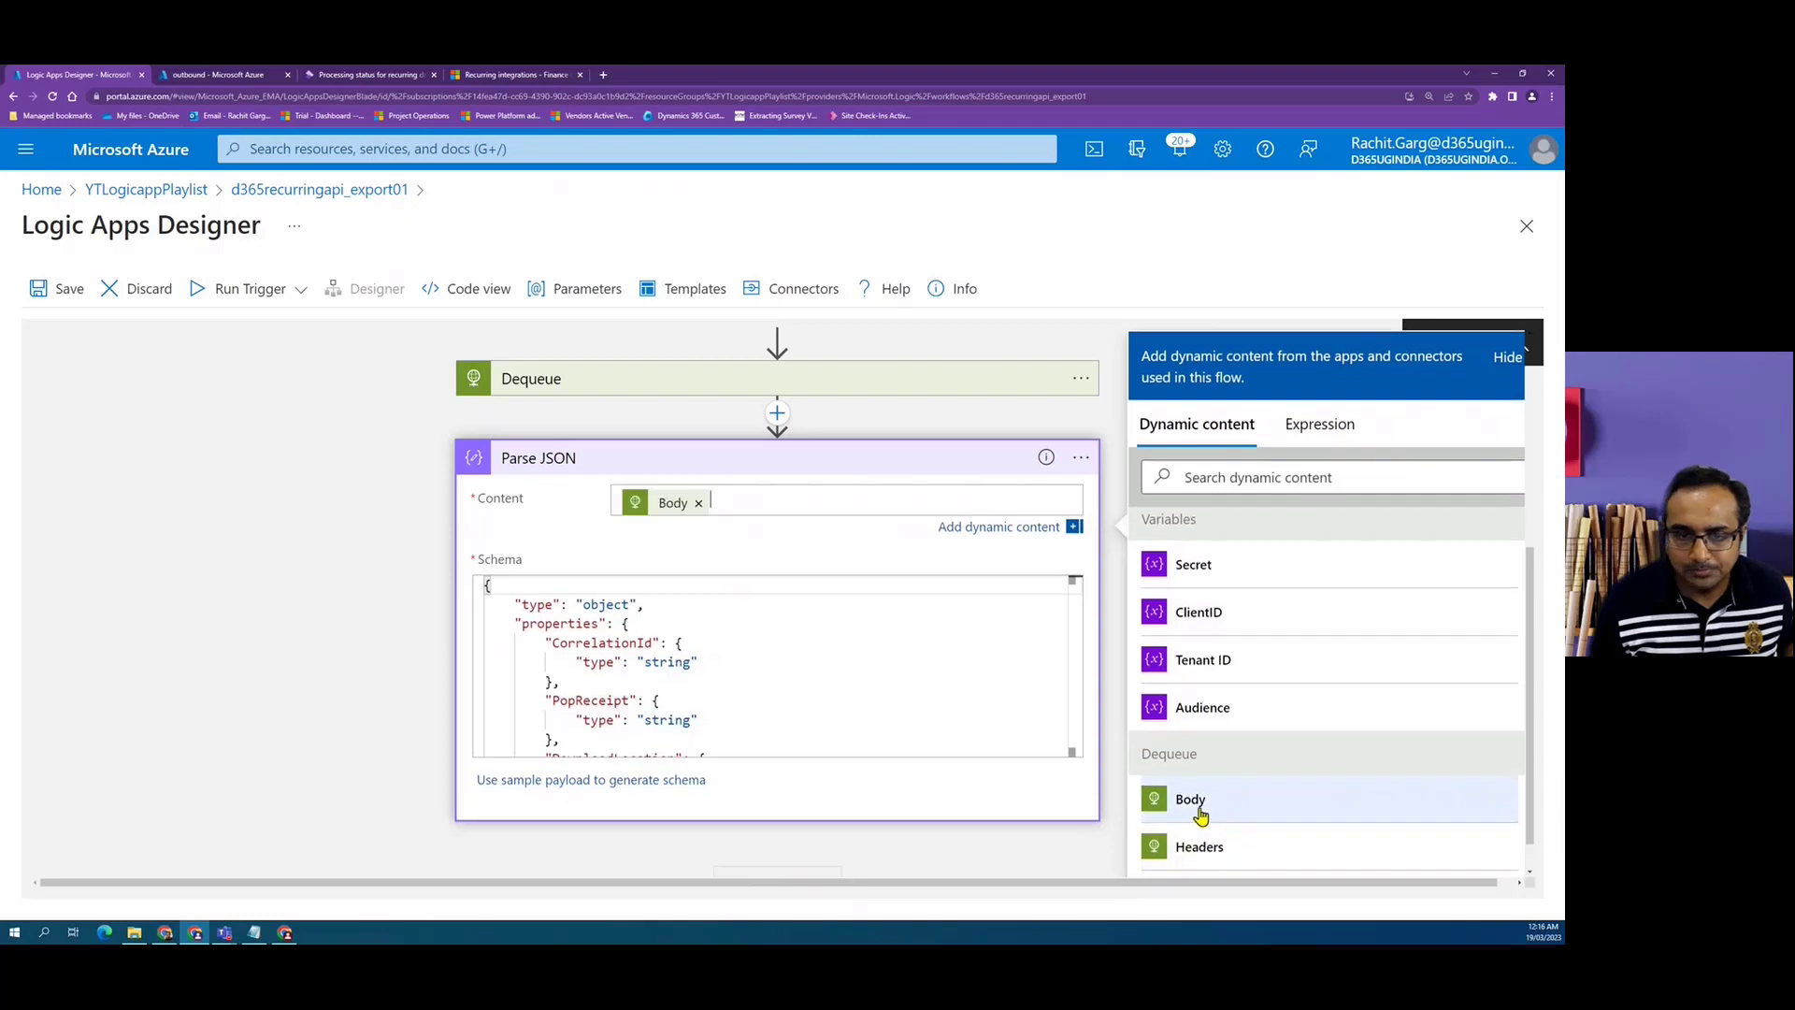
pyautogui.click(323, 630)
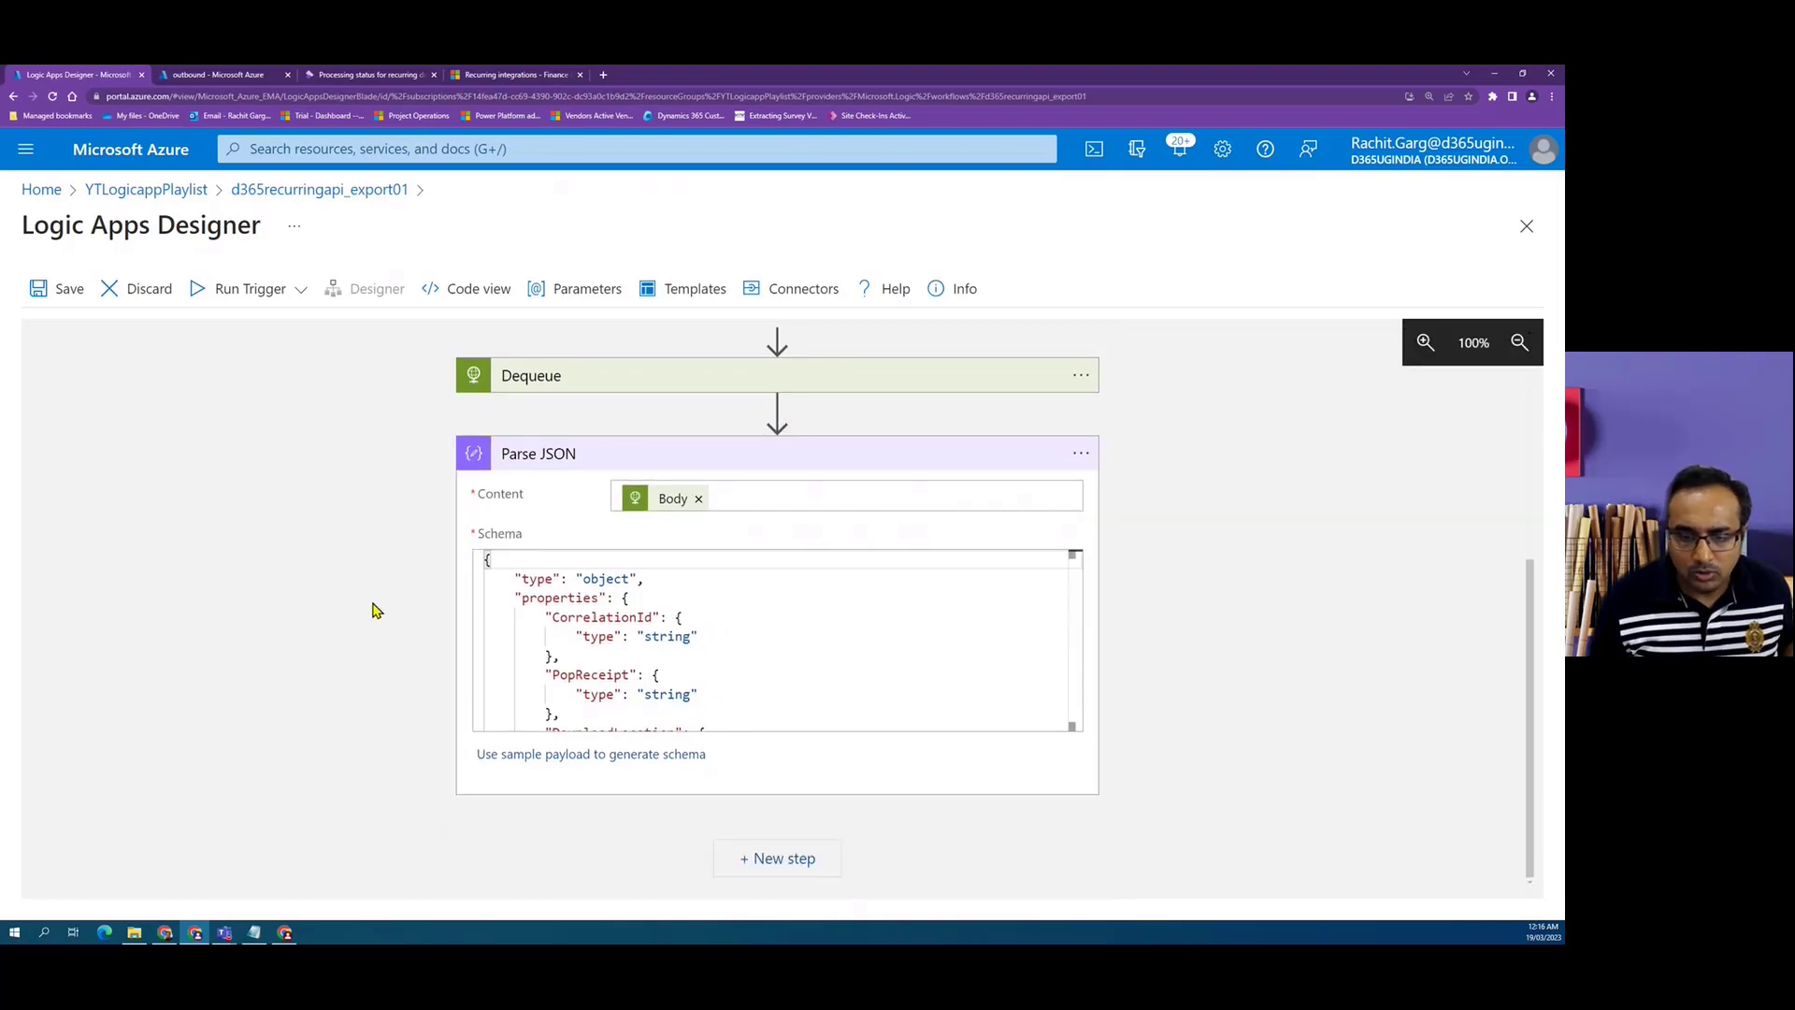
# Add an Initialize variable action after Parse JSON and rename it Download location.
pyautogui.click(780, 857)
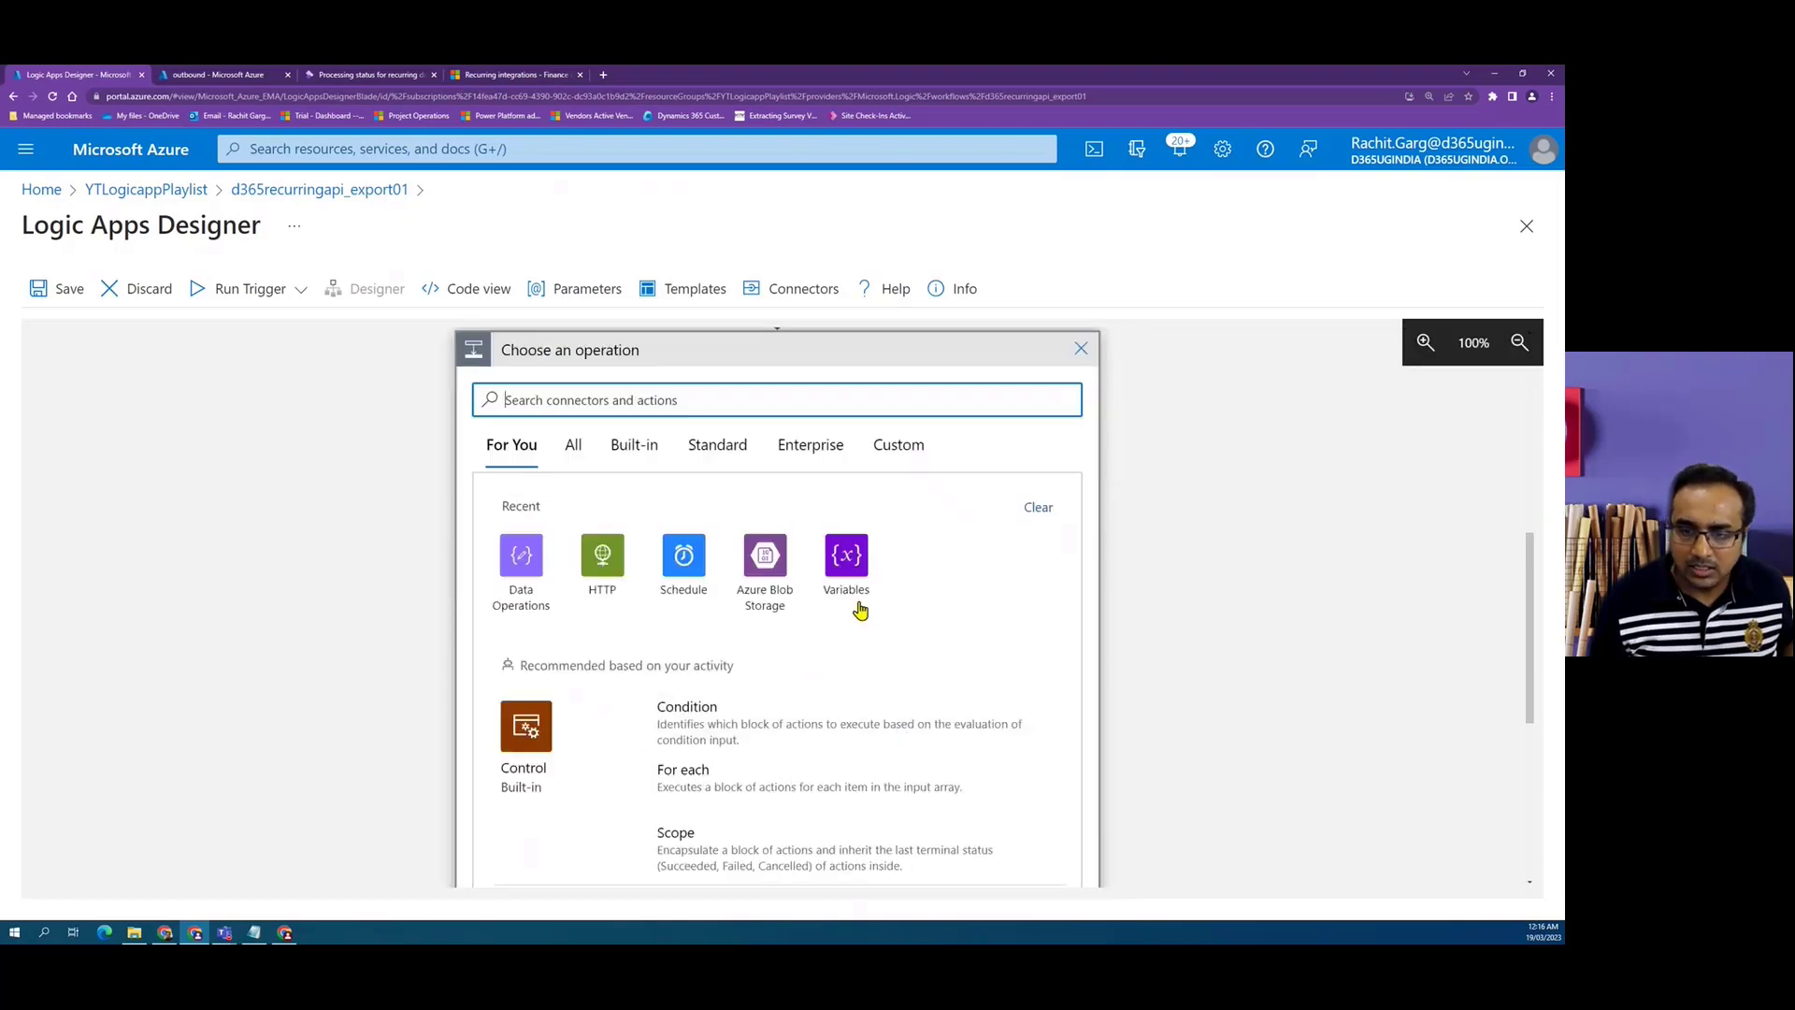
pyautogui.click(851, 597)
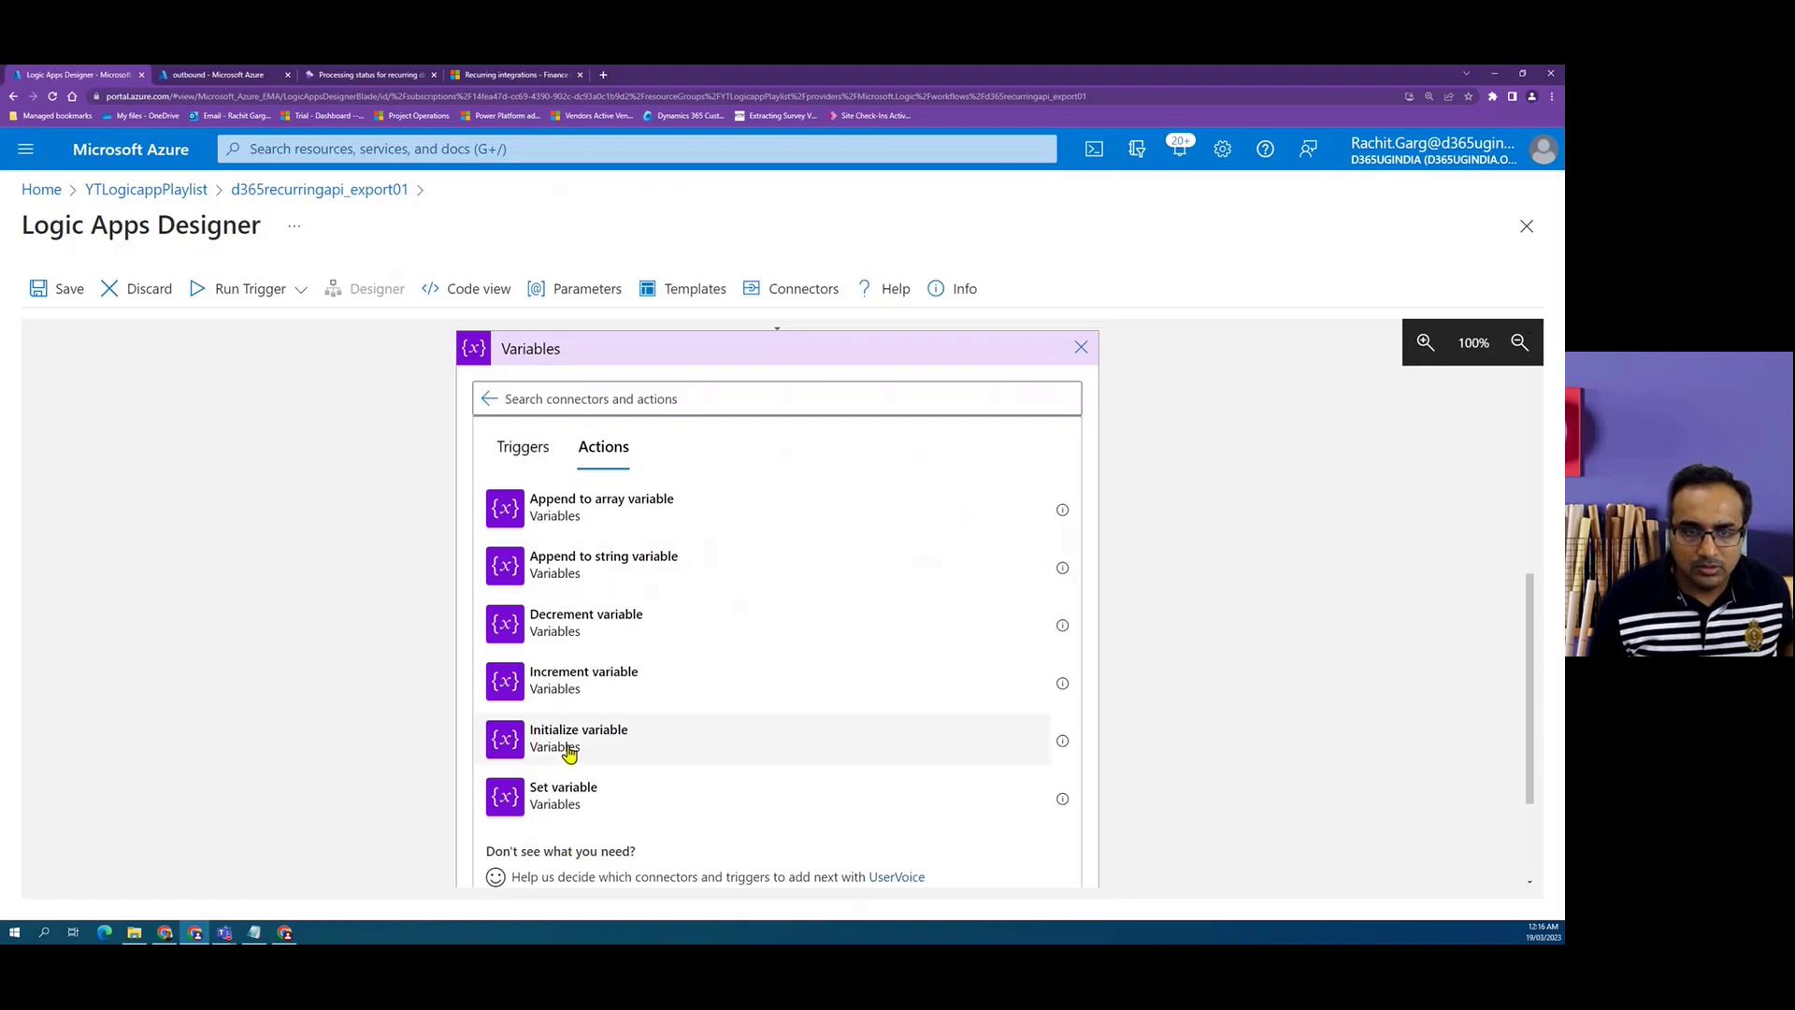
pyautogui.click(697, 741)
pyautogui.click(1082, 647)
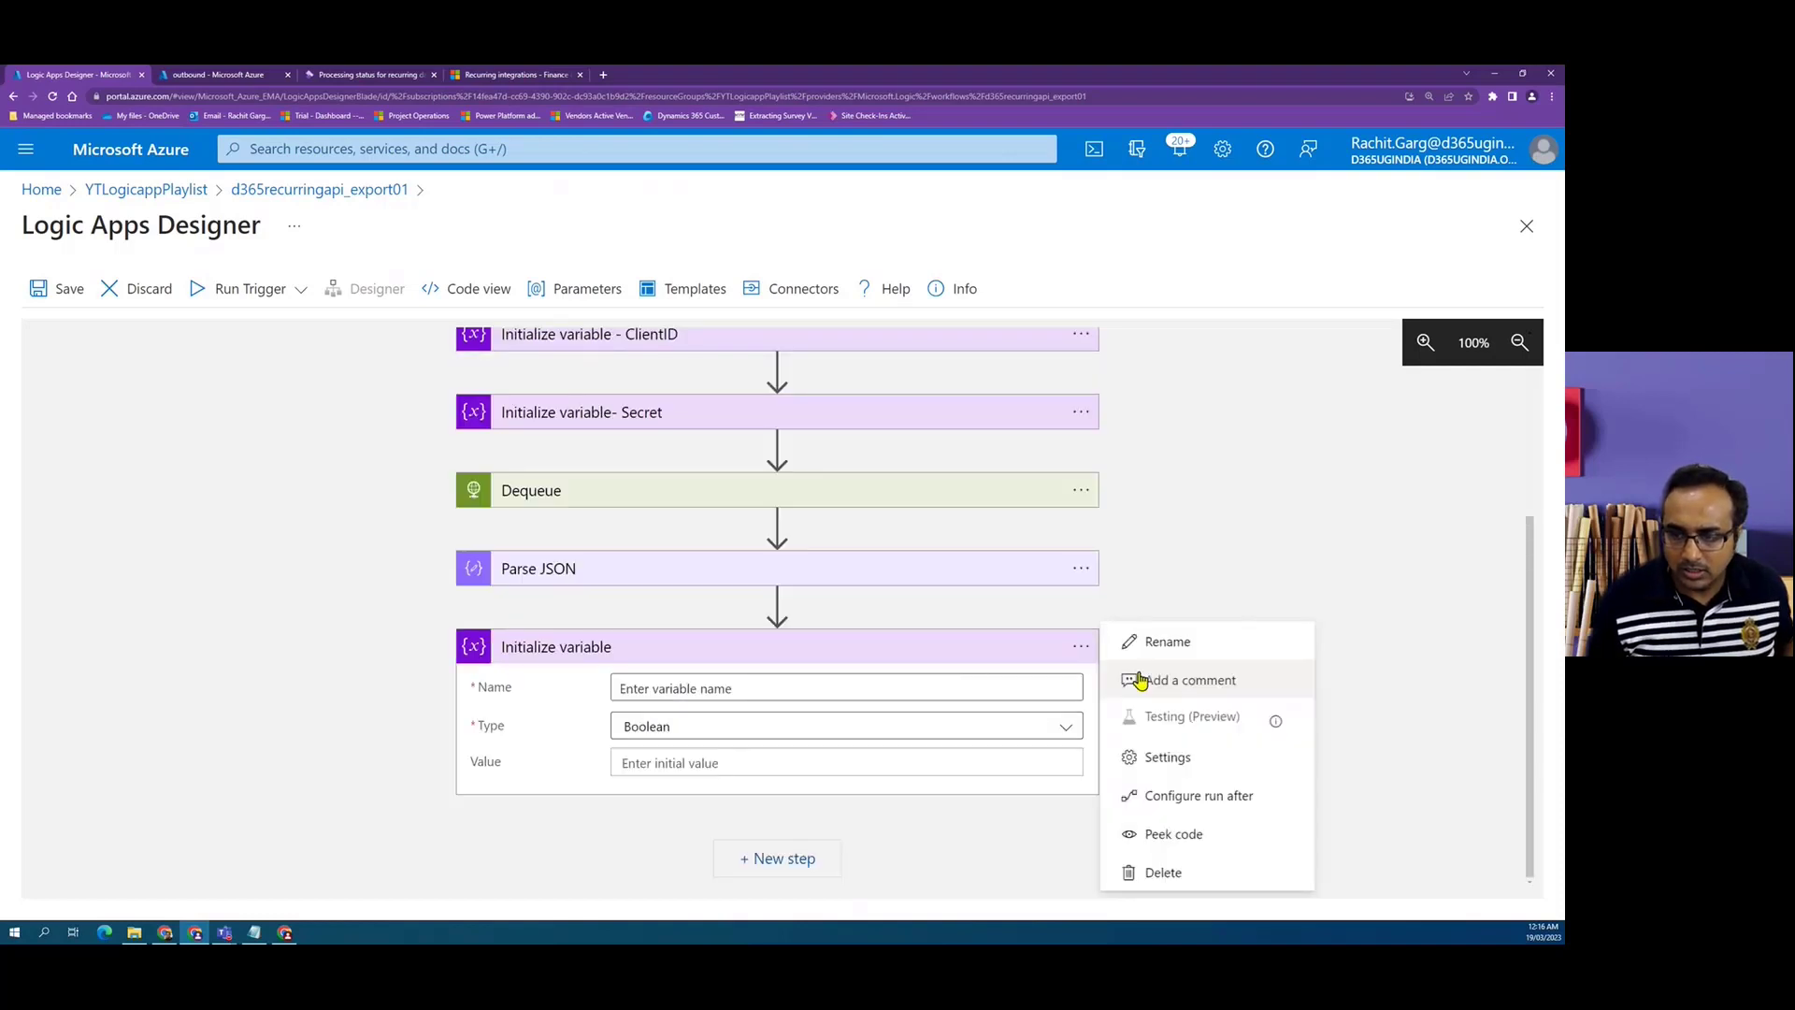
pyautogui.click(1184, 645)
pyautogui.write('Download location')
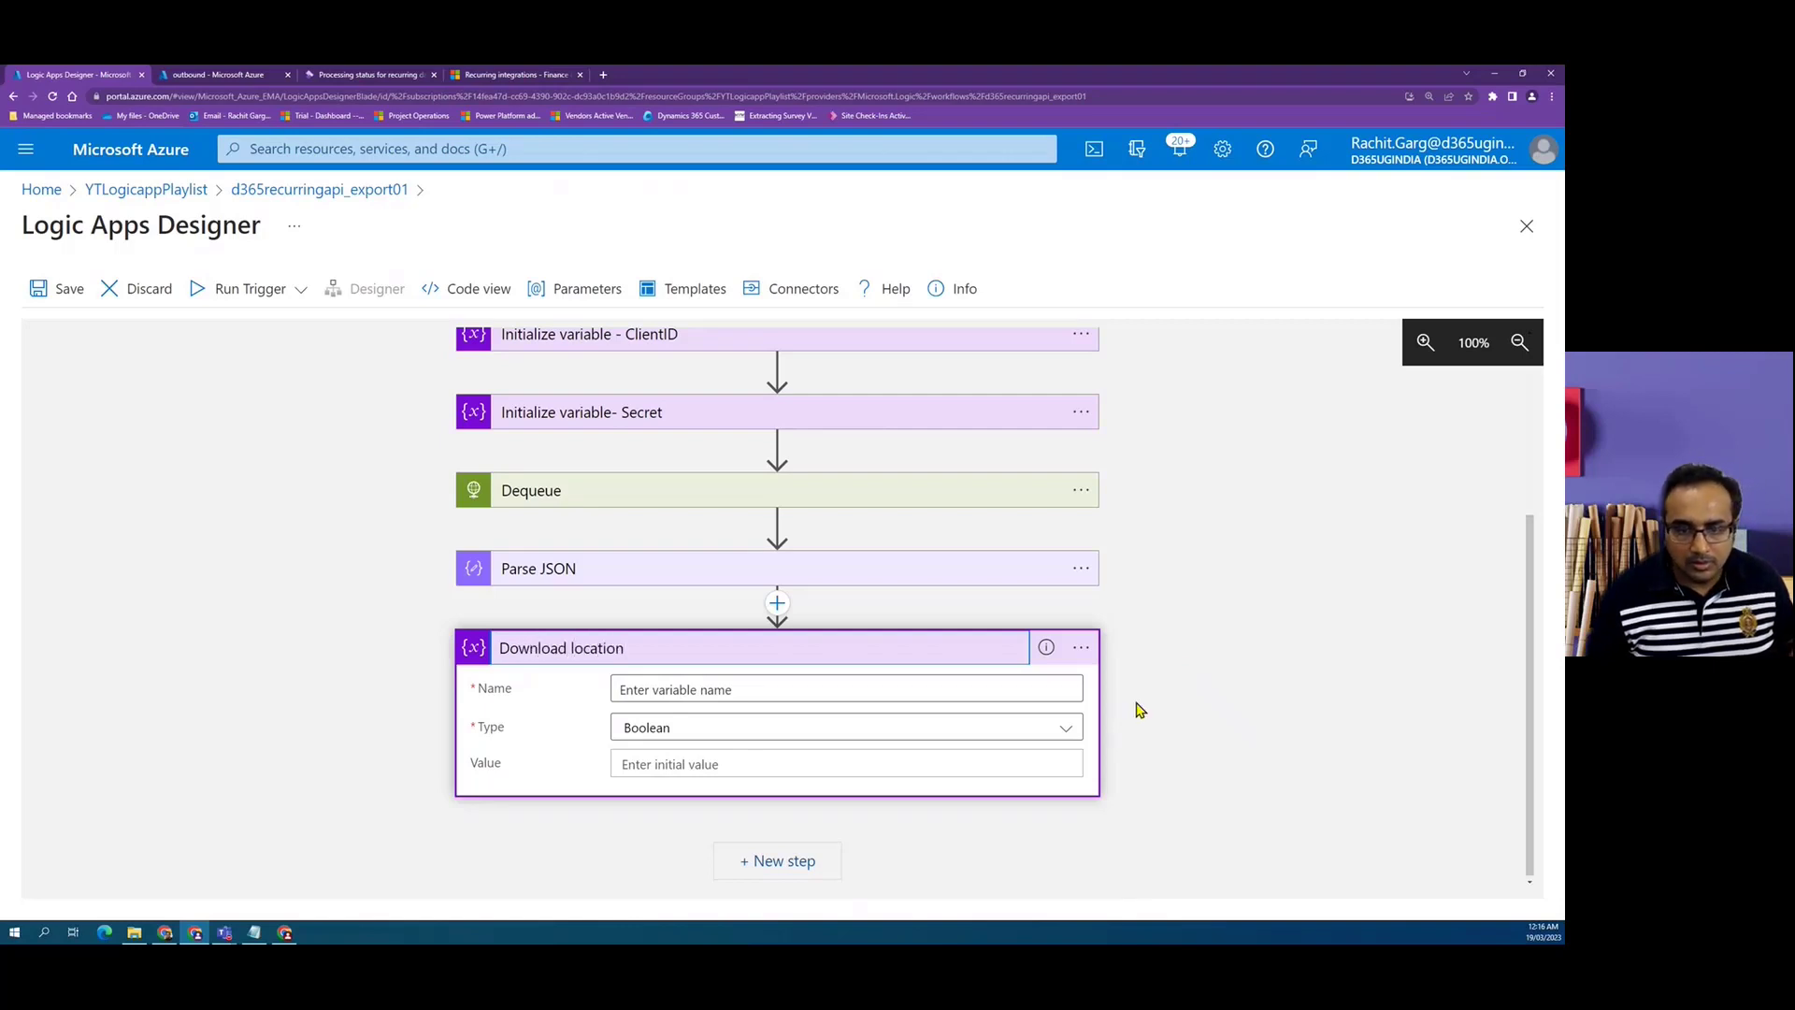
# Name the variable Download location and set its type to String.
pyautogui.click(934, 694)
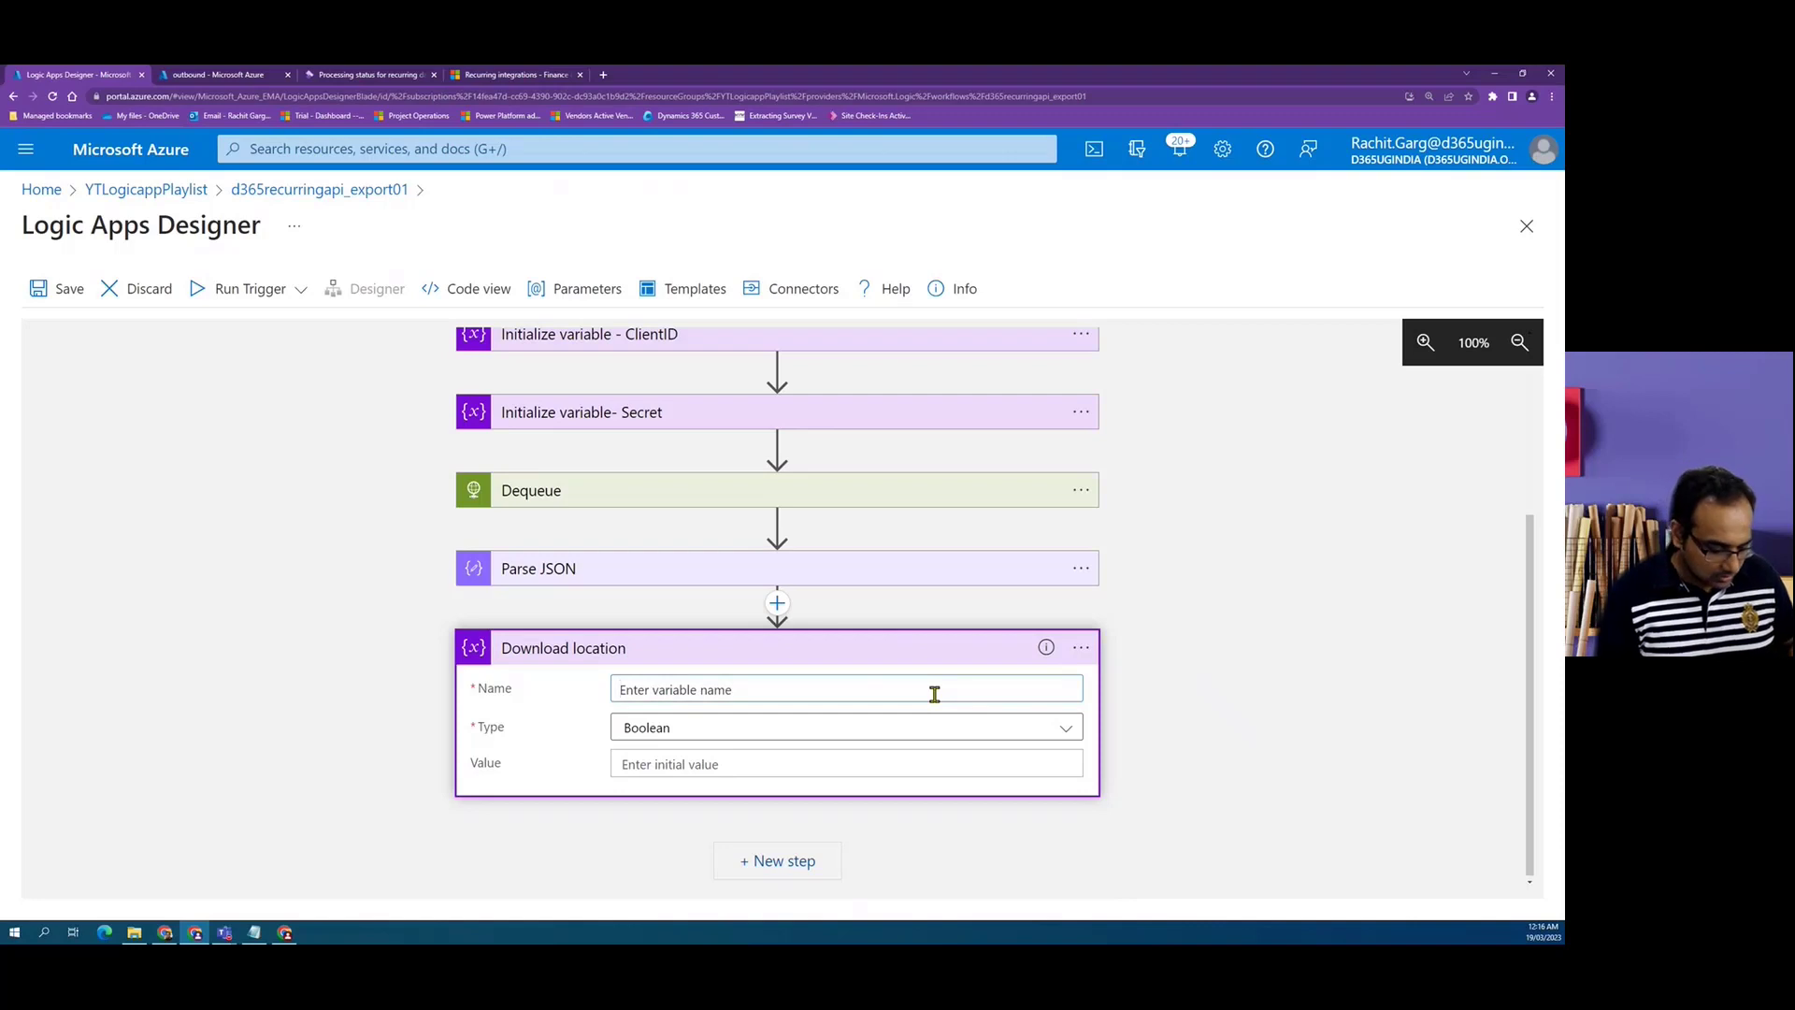
pyautogui.write('Download loca')
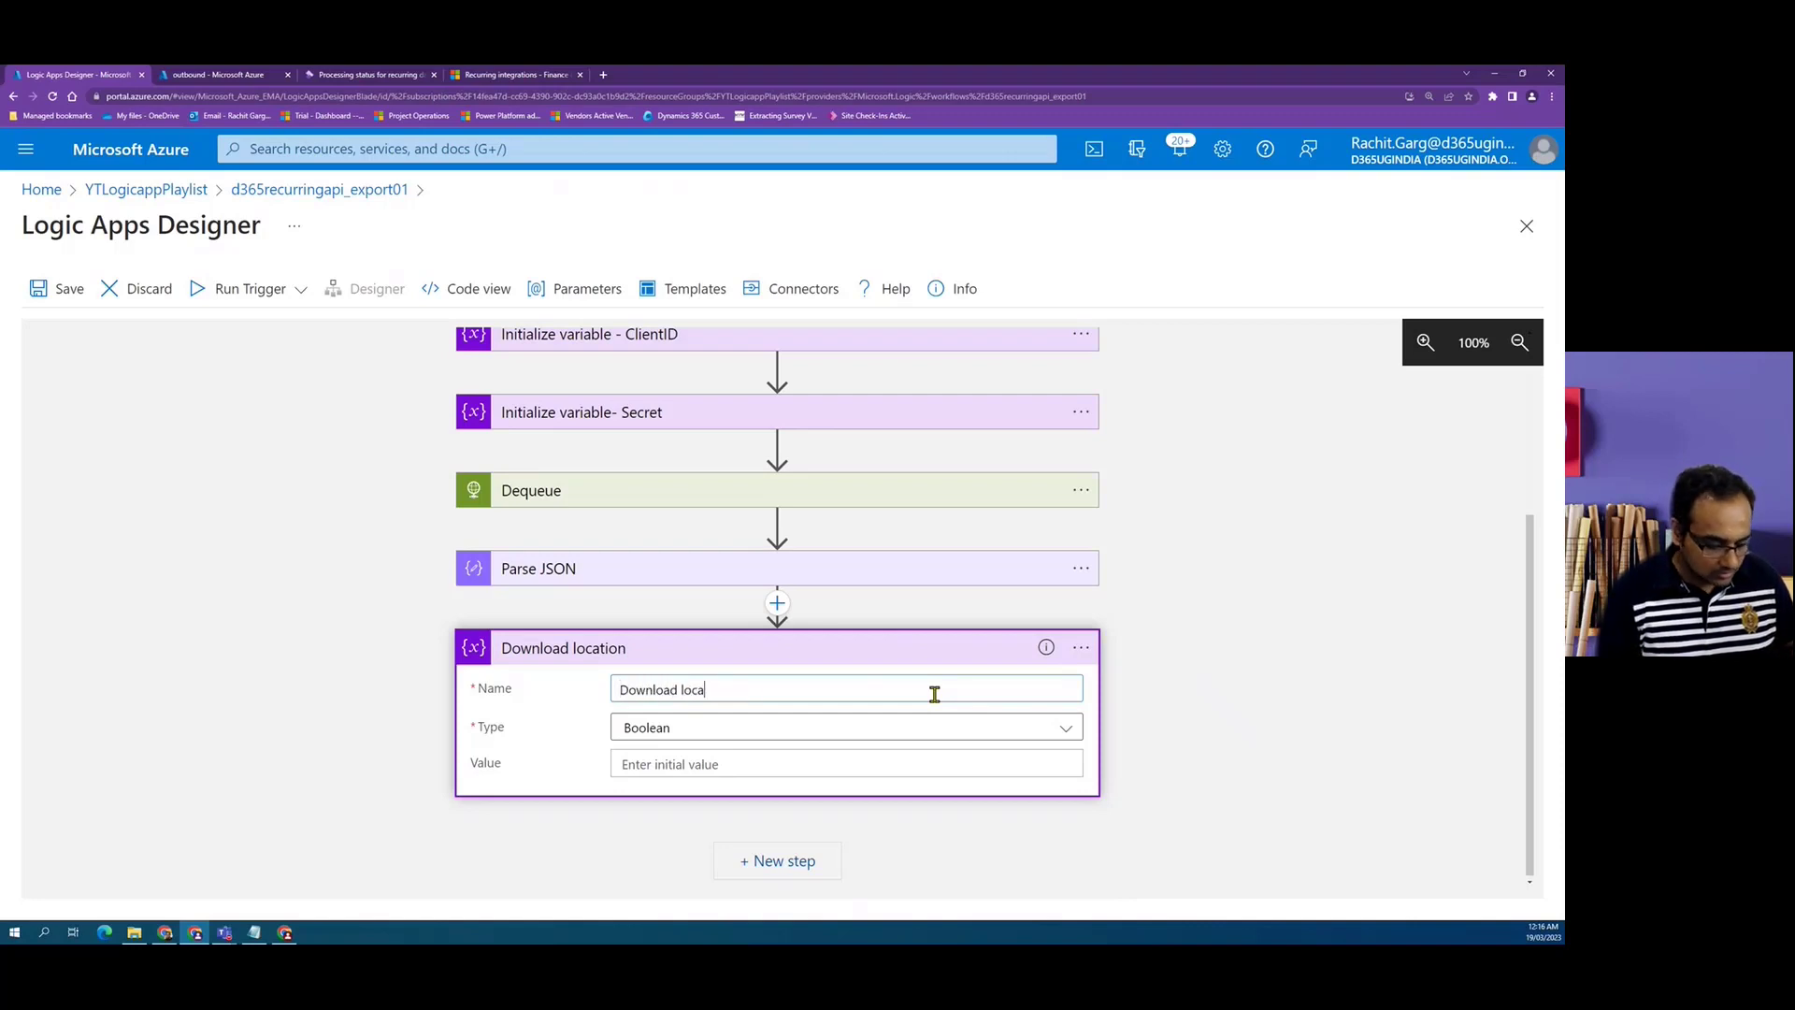
pyautogui.write('tion')
pyautogui.click(957, 725)
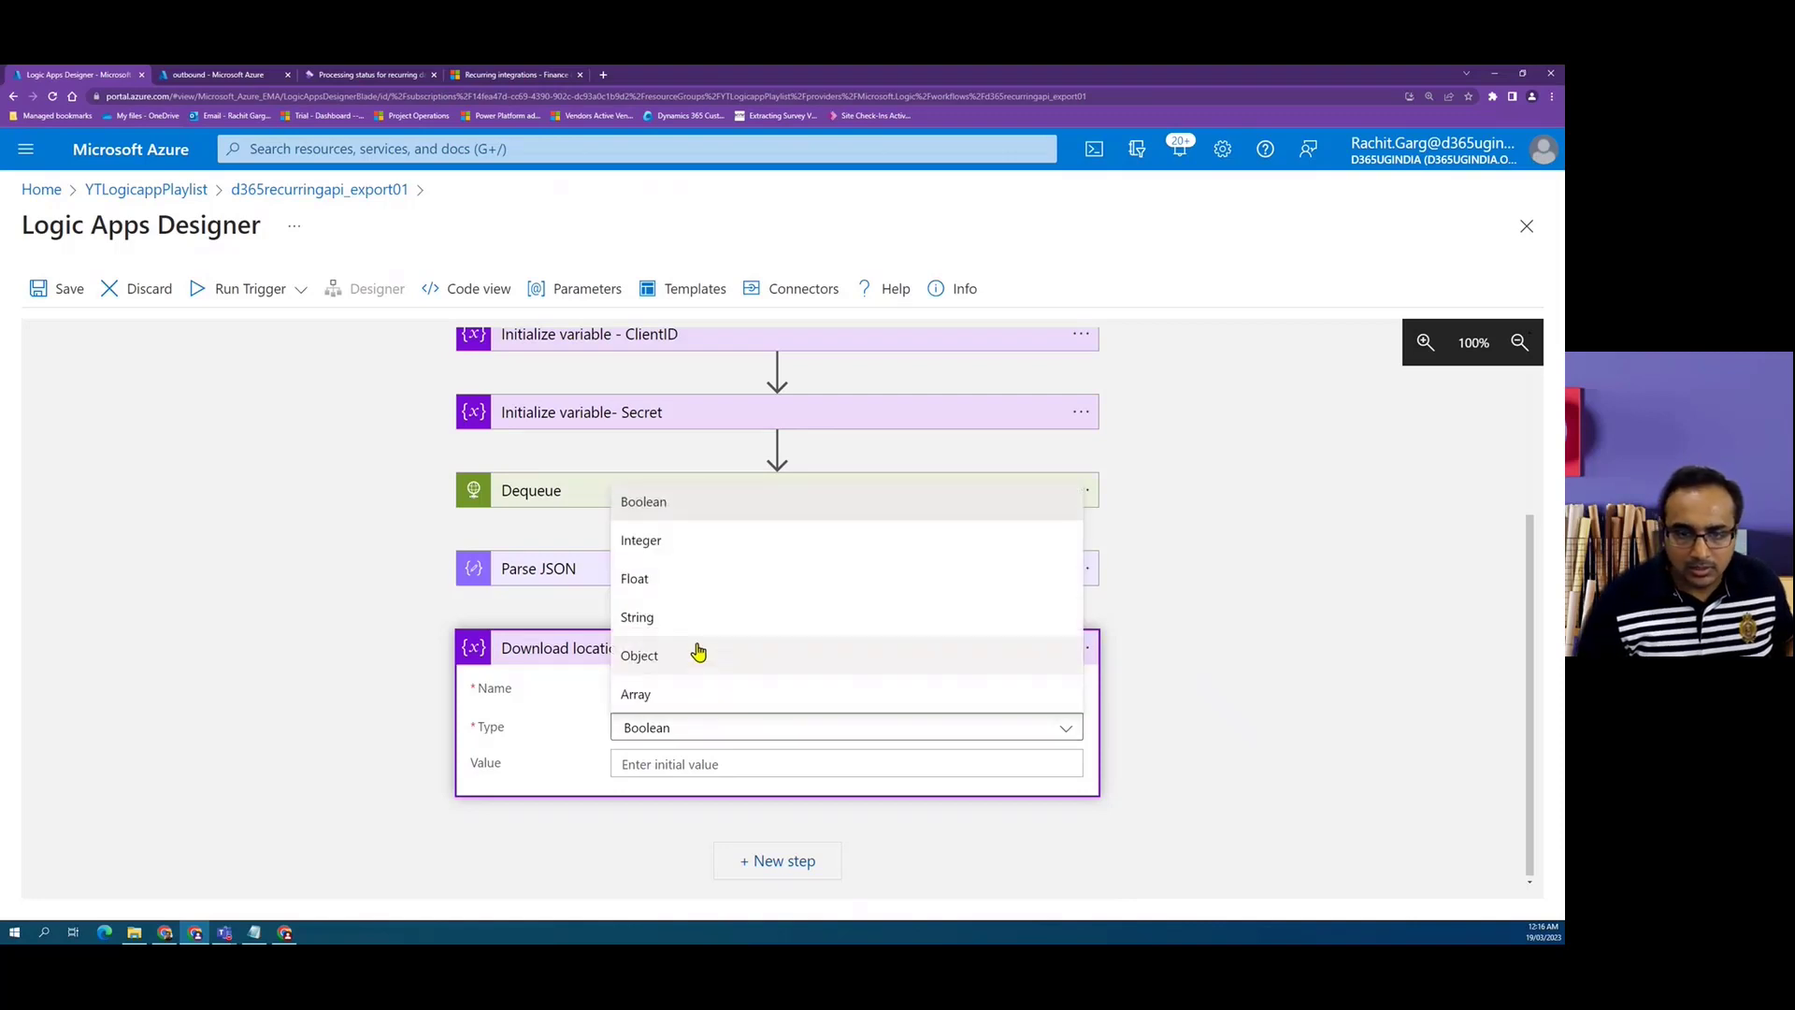
pyautogui.click(697, 614)
# Set the Download location variable's value to the DownloadLocation field from Parse JSON.
pyautogui.click(701, 762)
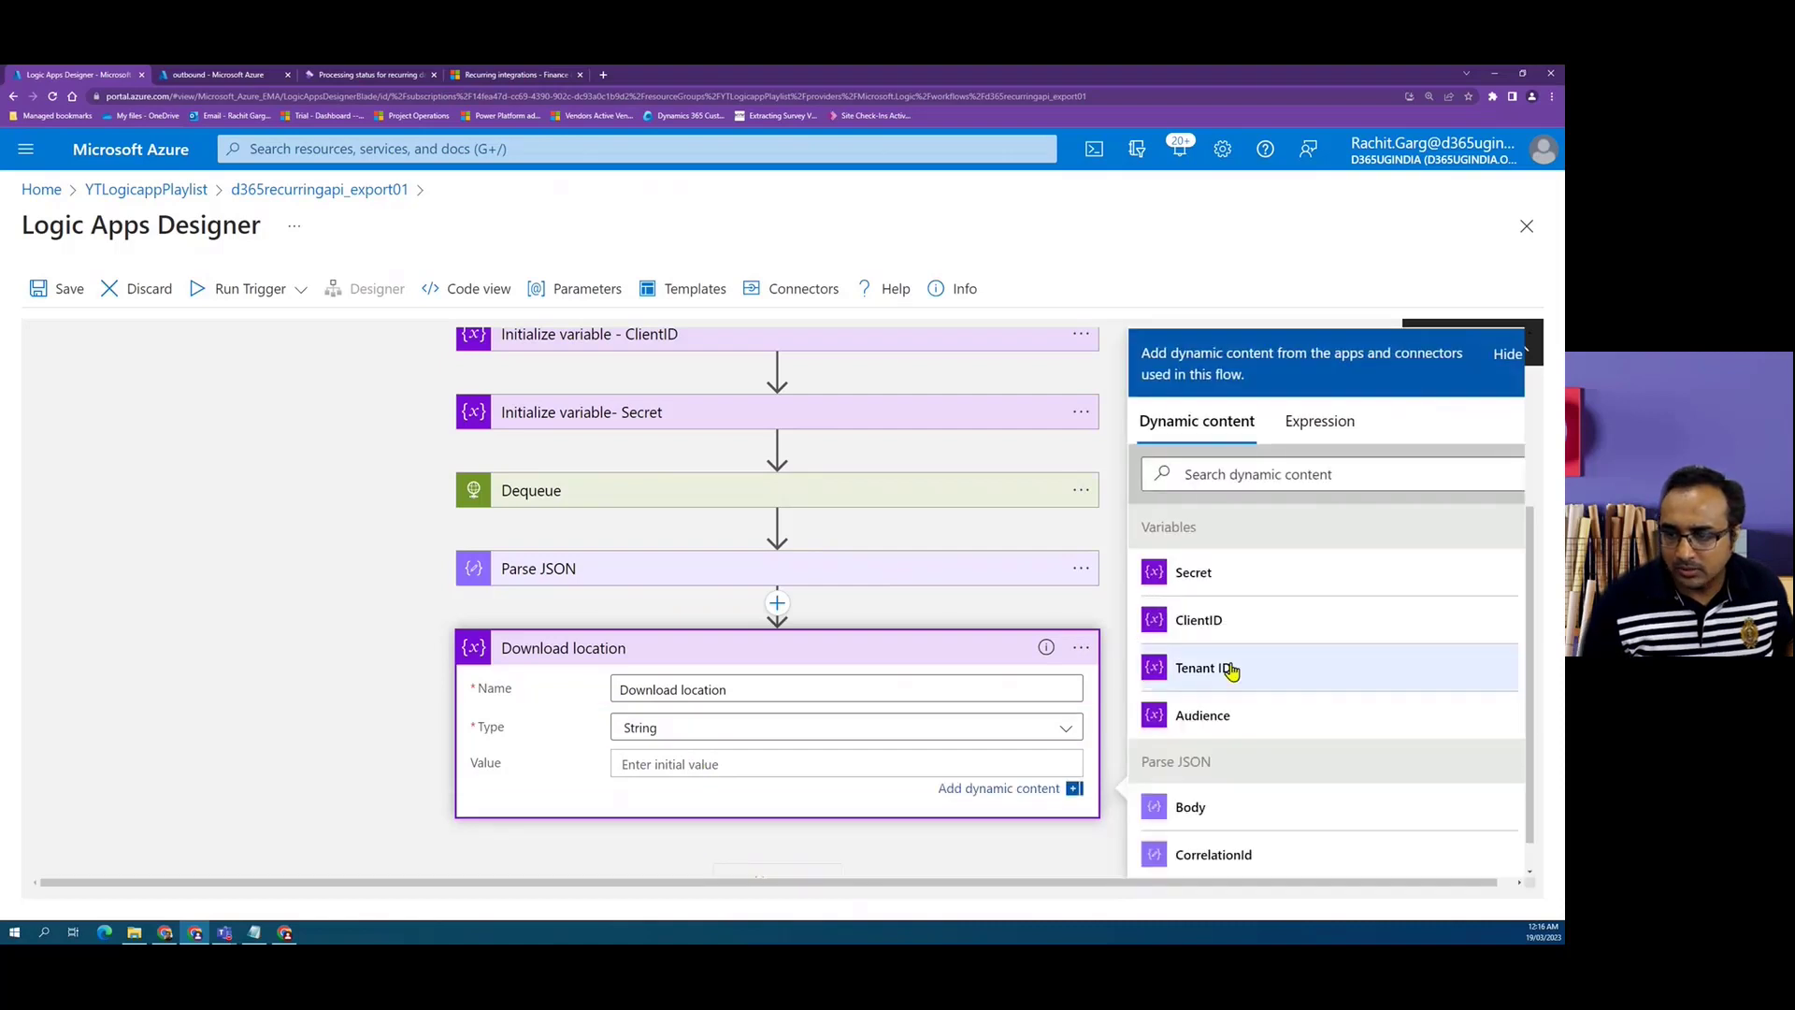
pyautogui.scroll(-3, 1248, 664)
pyautogui.scroll(-1, 1247, 663)
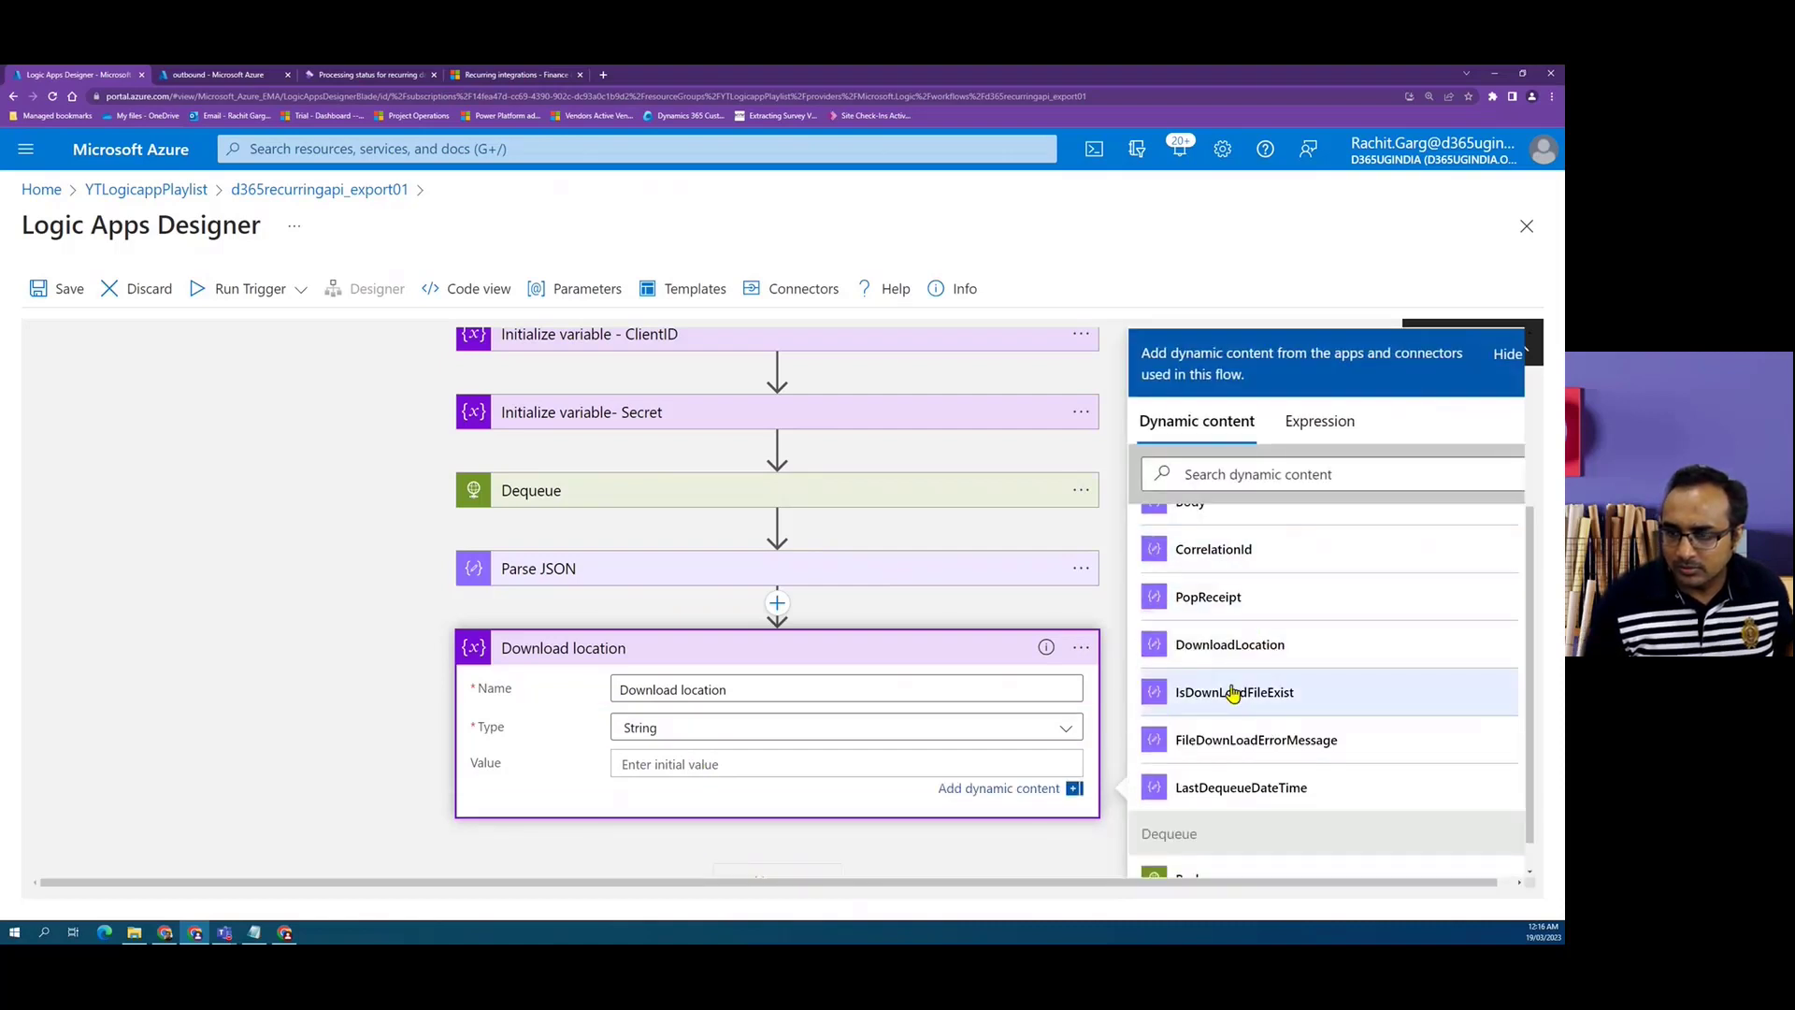
pyautogui.scroll(2, 1234, 694)
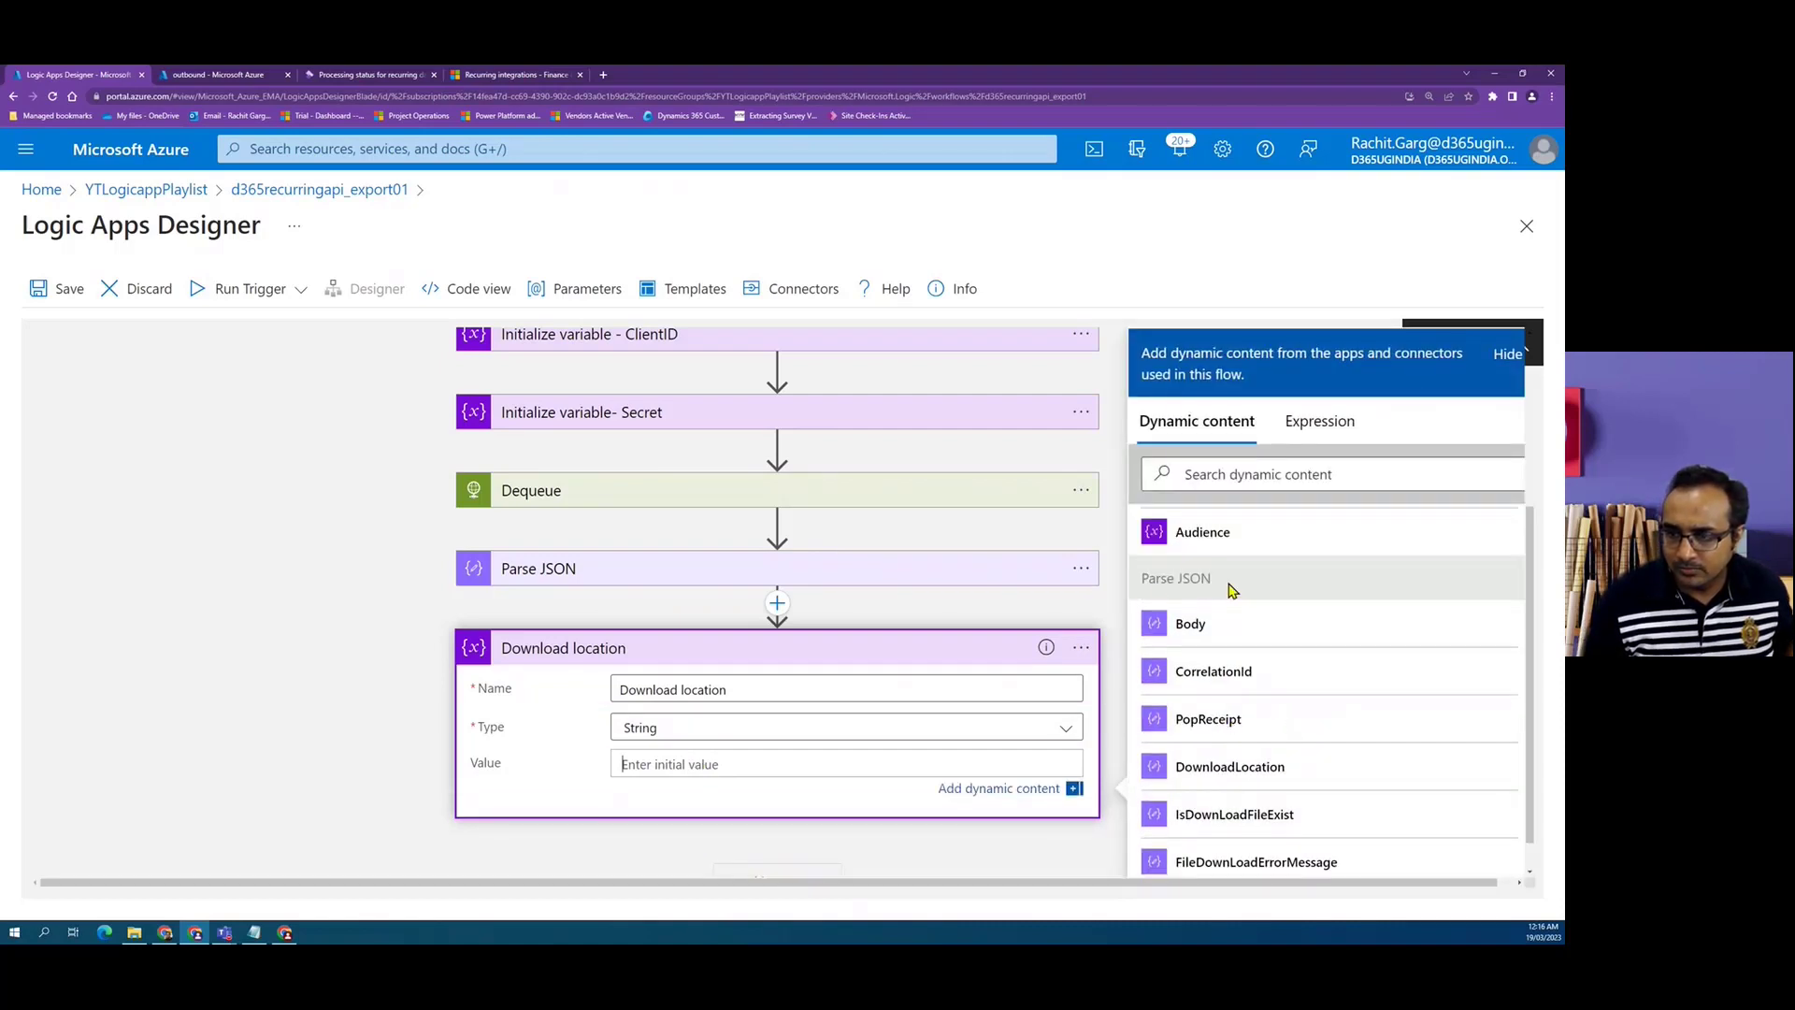
pyautogui.click(1264, 768)
pyautogui.click(258, 673)
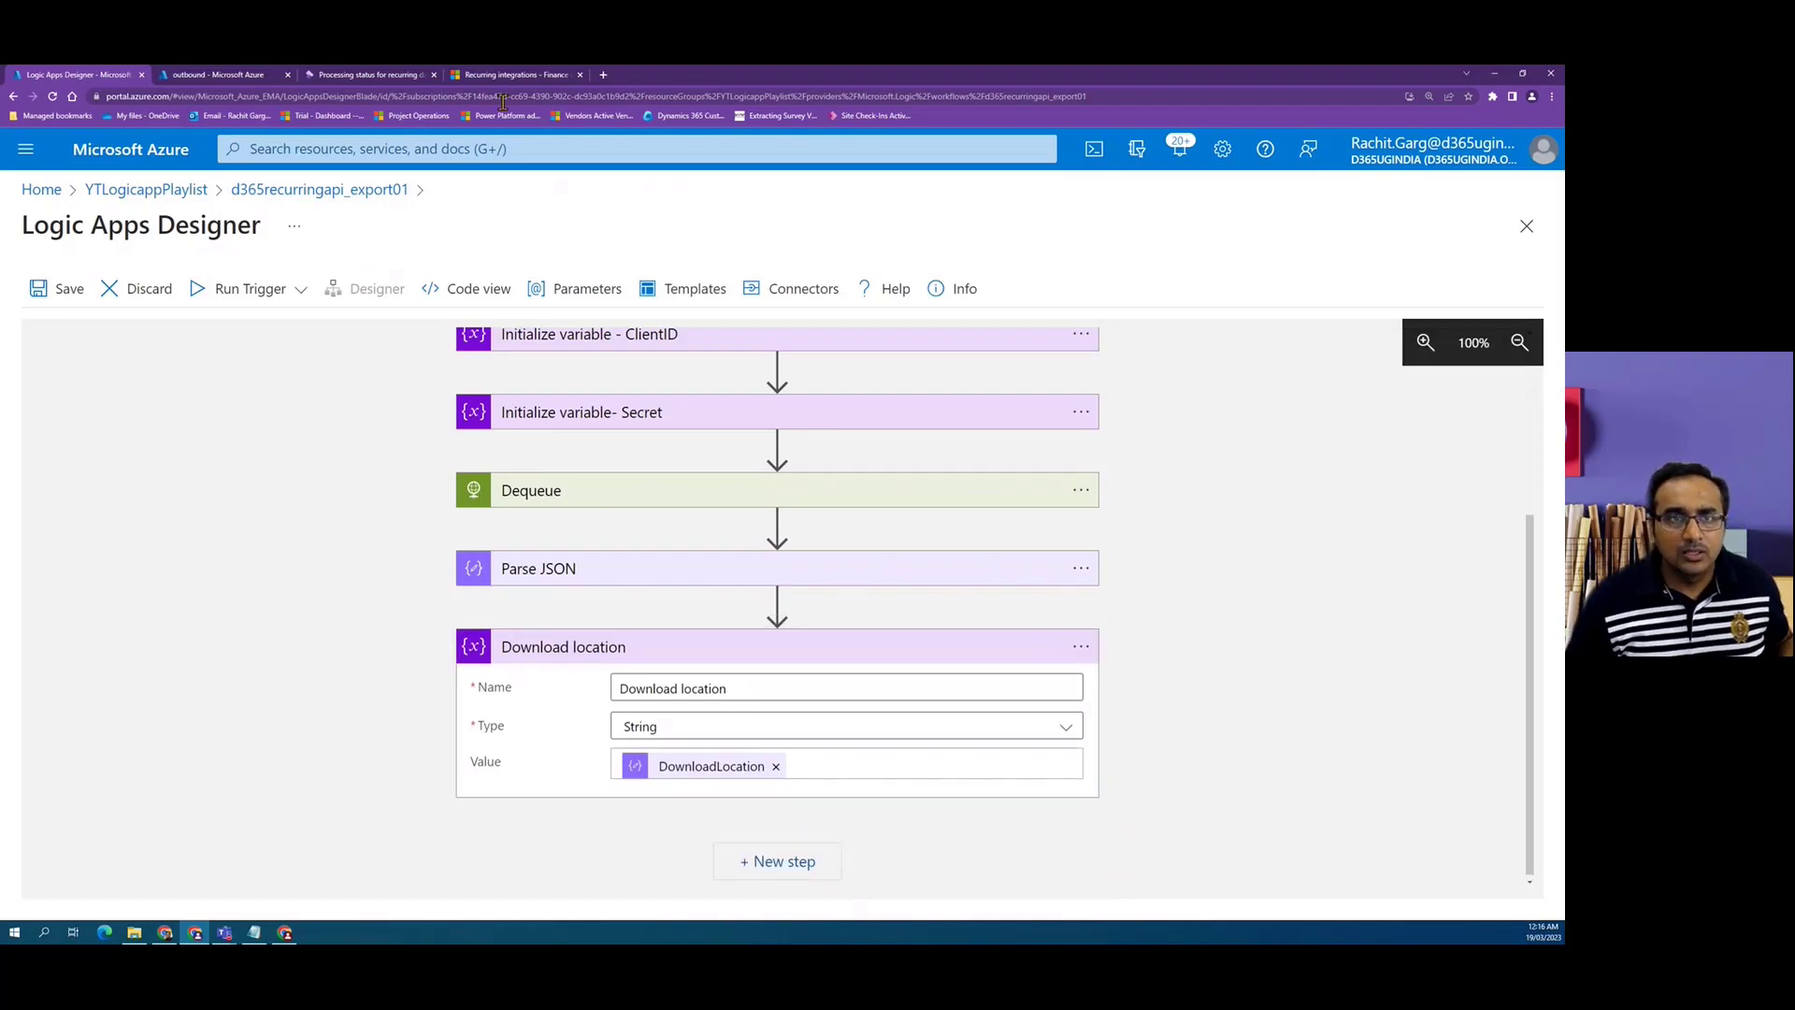
# Add an HTTP action after the Download location variable and set its method to GET.
pyautogui.click(517, 75)
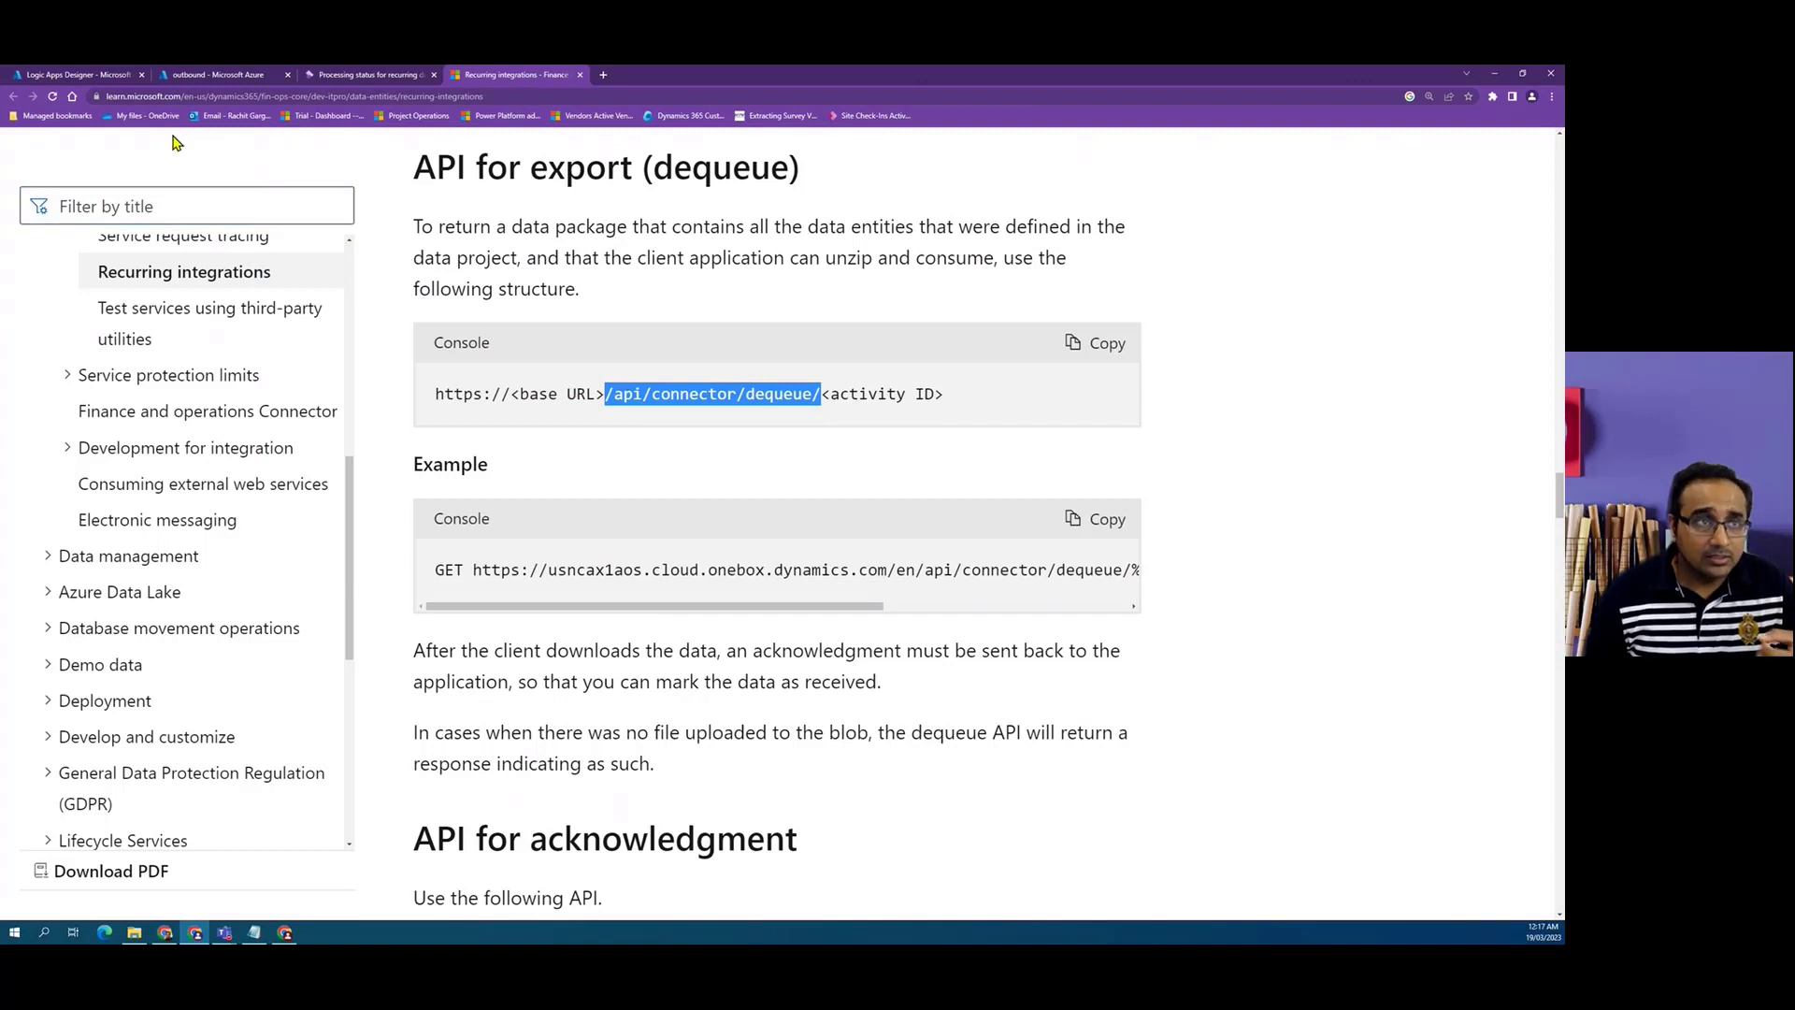
pyautogui.click(78, 79)
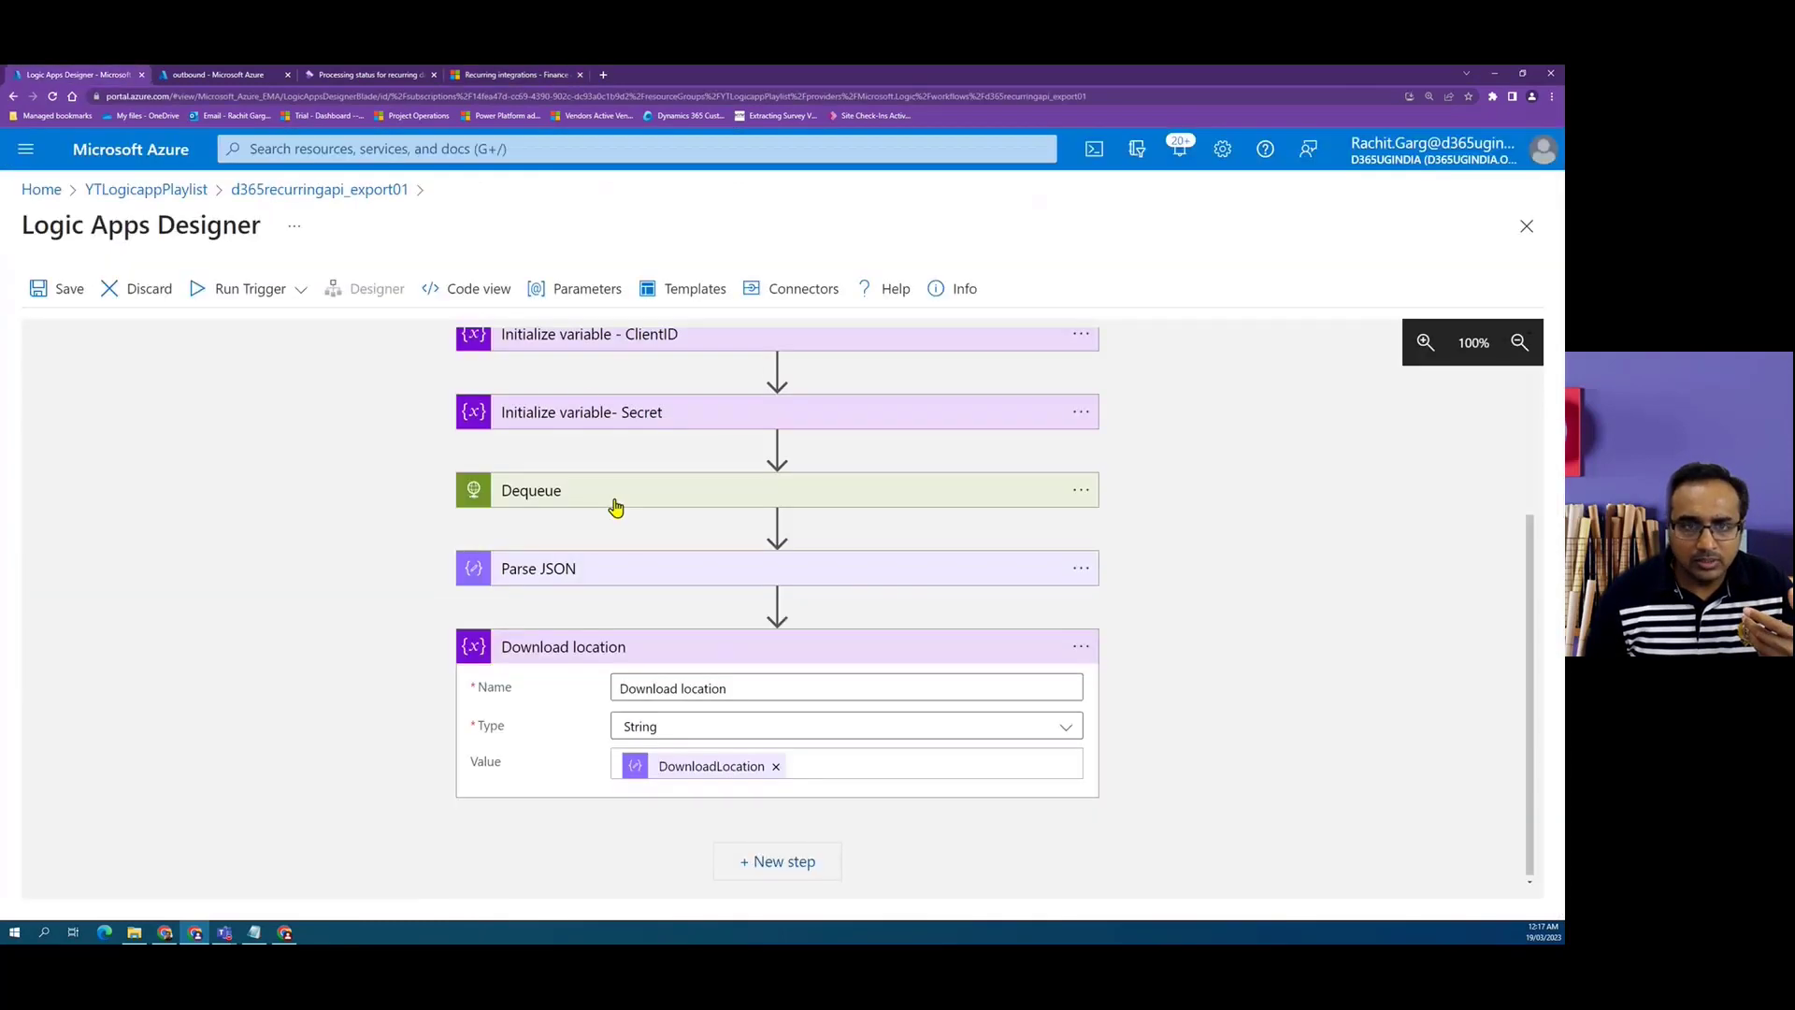
pyautogui.click(204, 76)
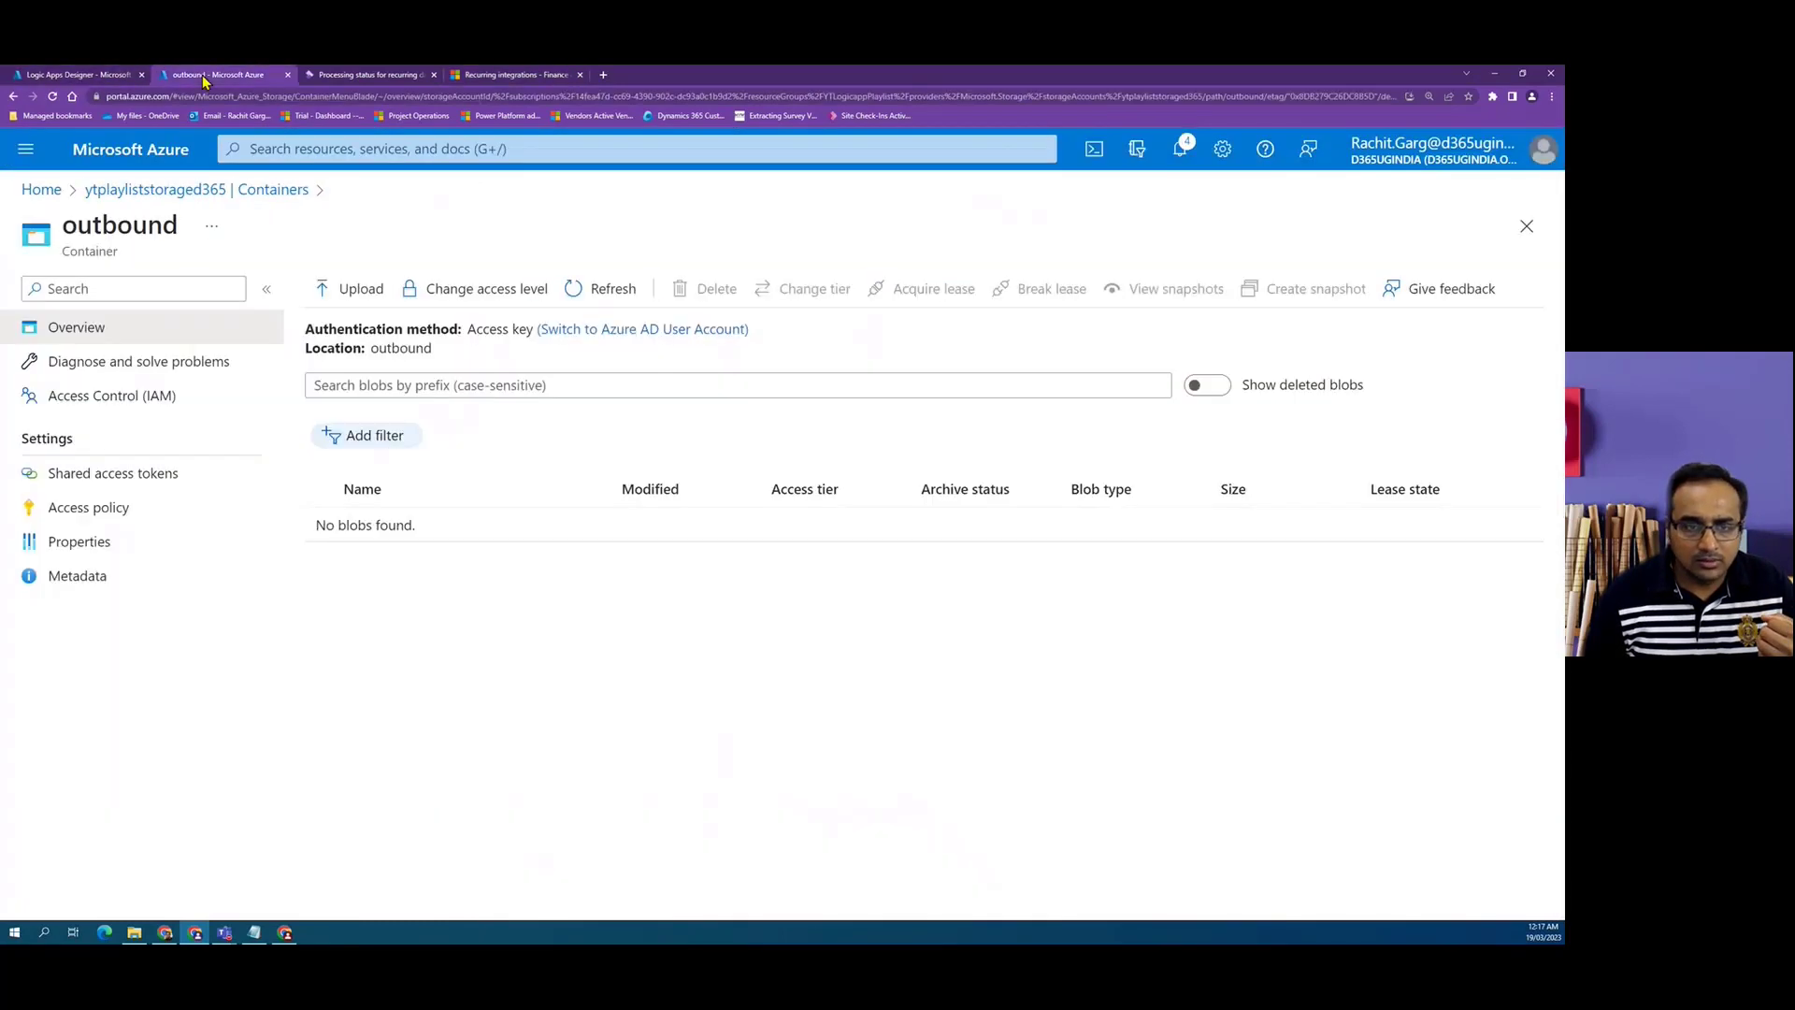
pyautogui.click(38, 75)
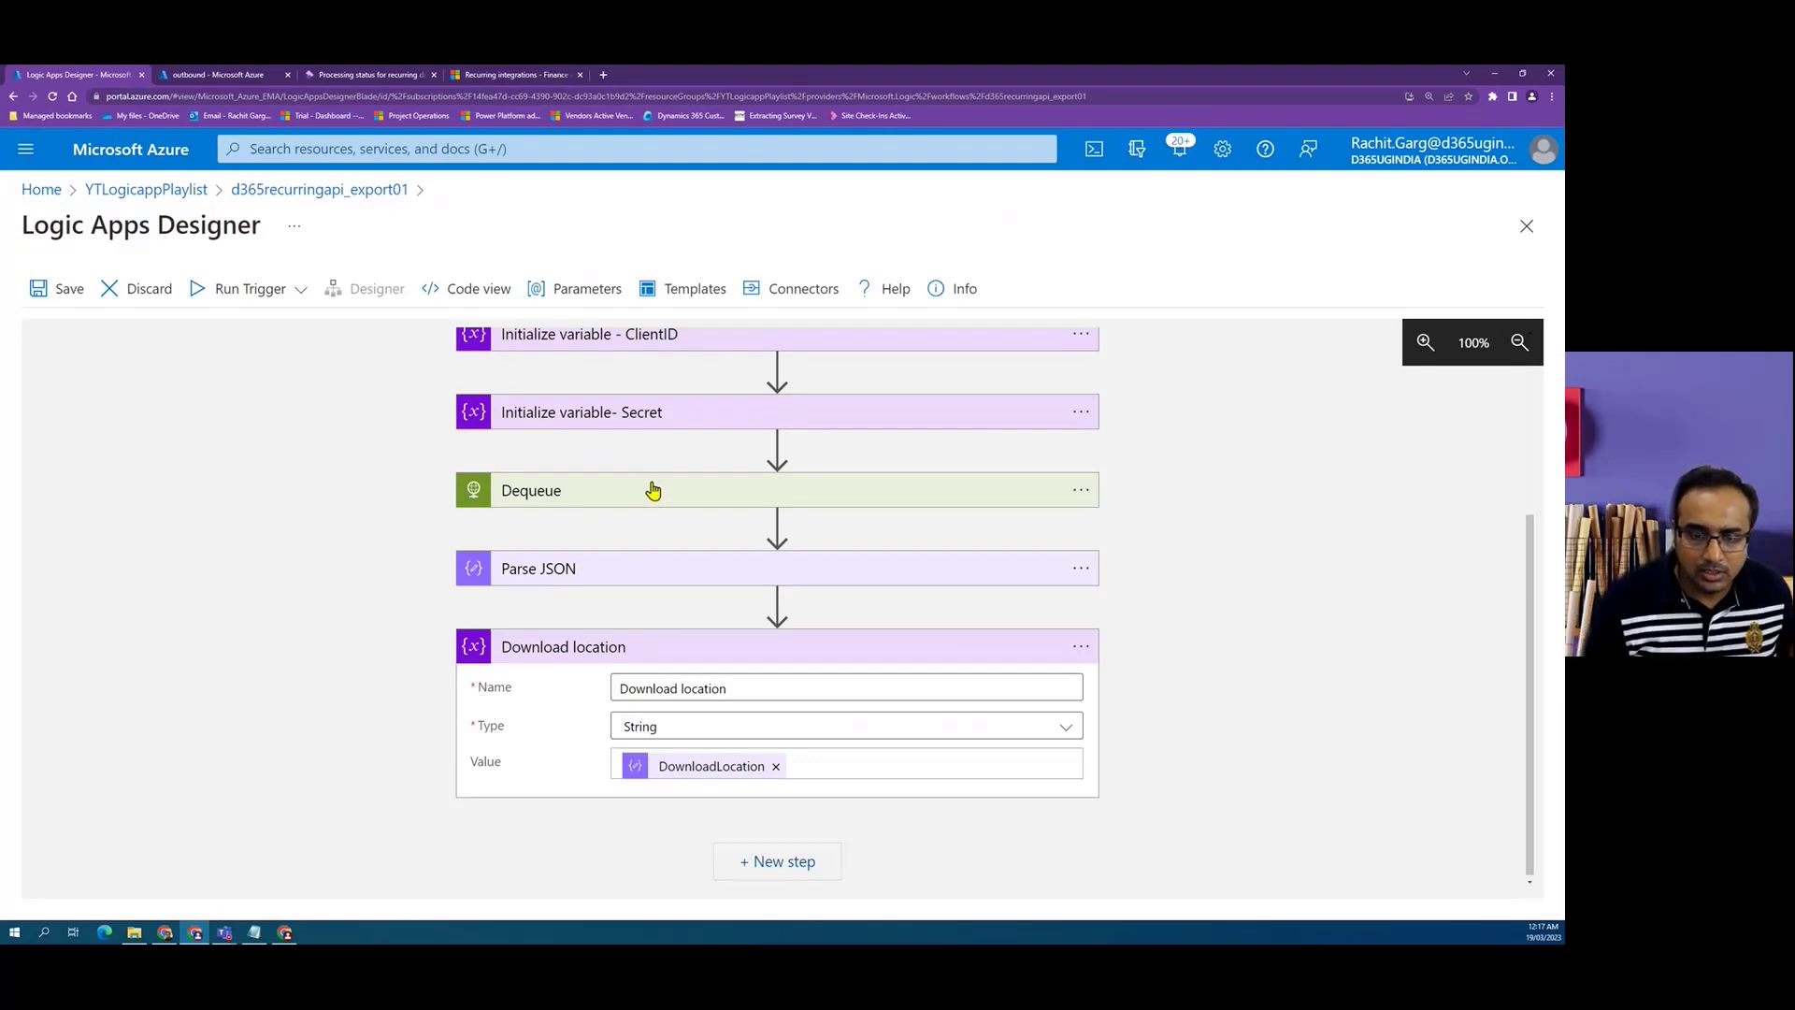
pyautogui.scroll(-1, 822, 665)
pyautogui.click(782, 857)
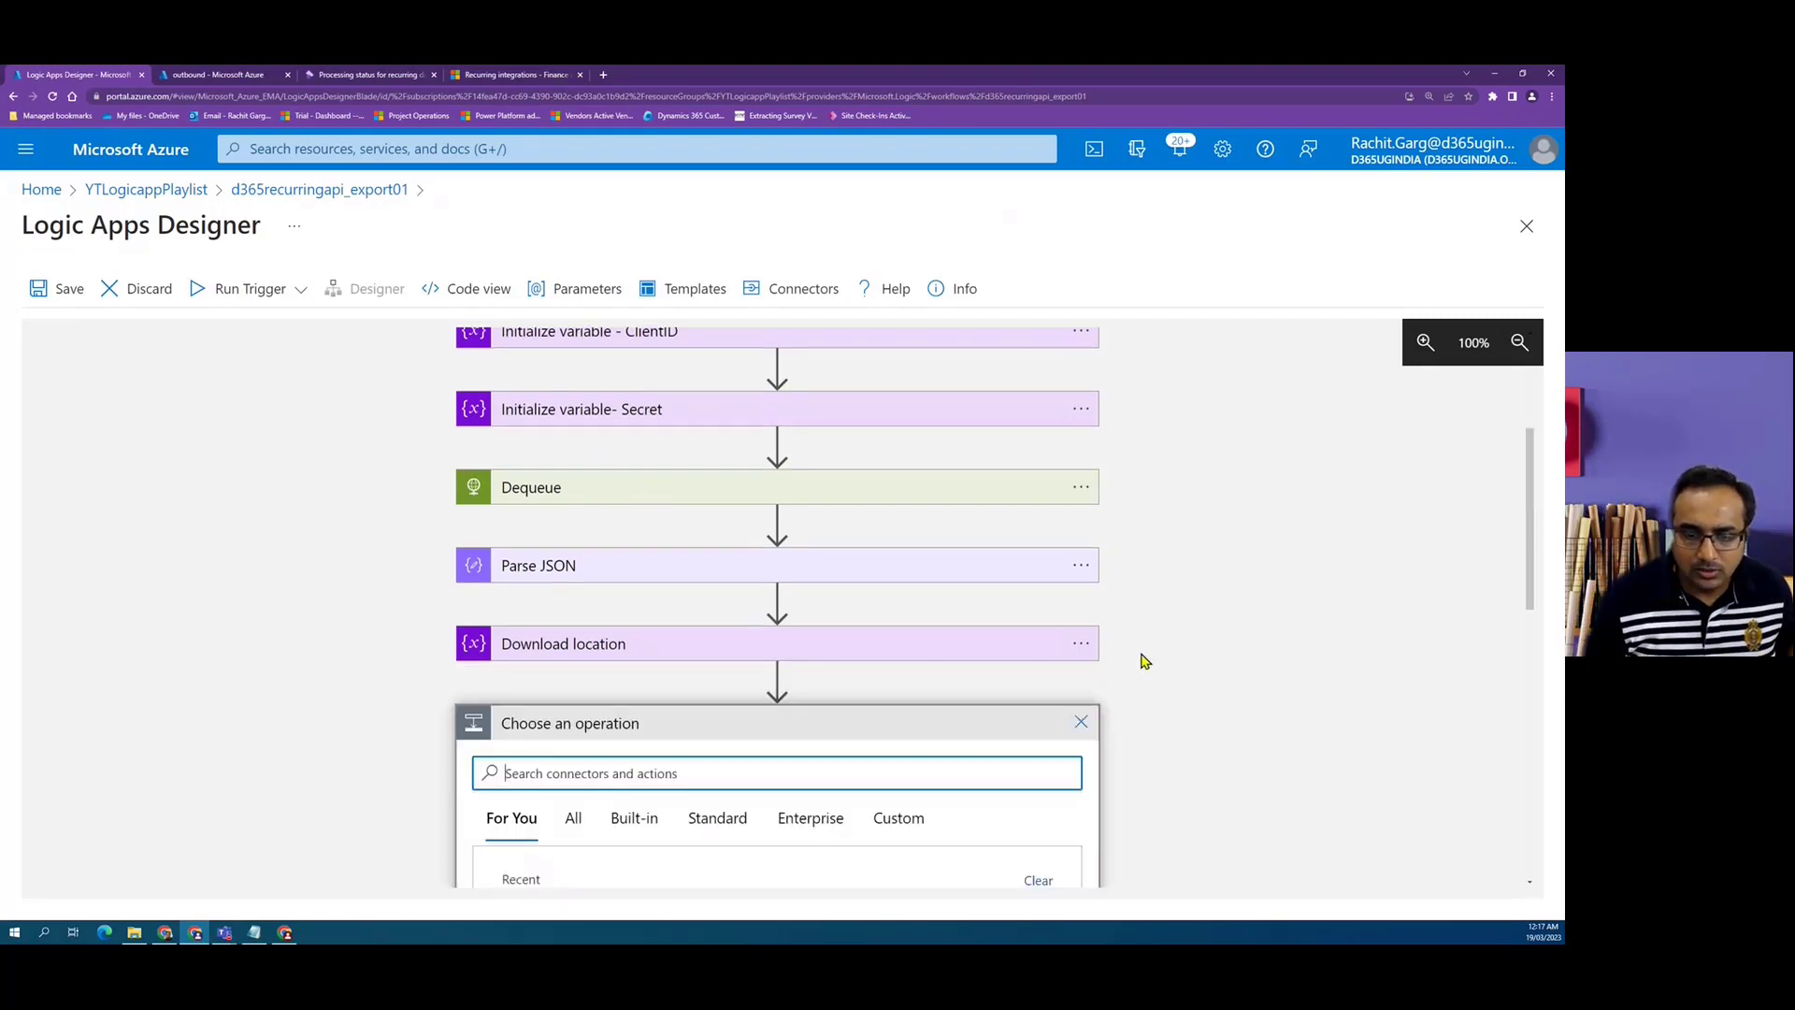
pyautogui.click(668, 645)
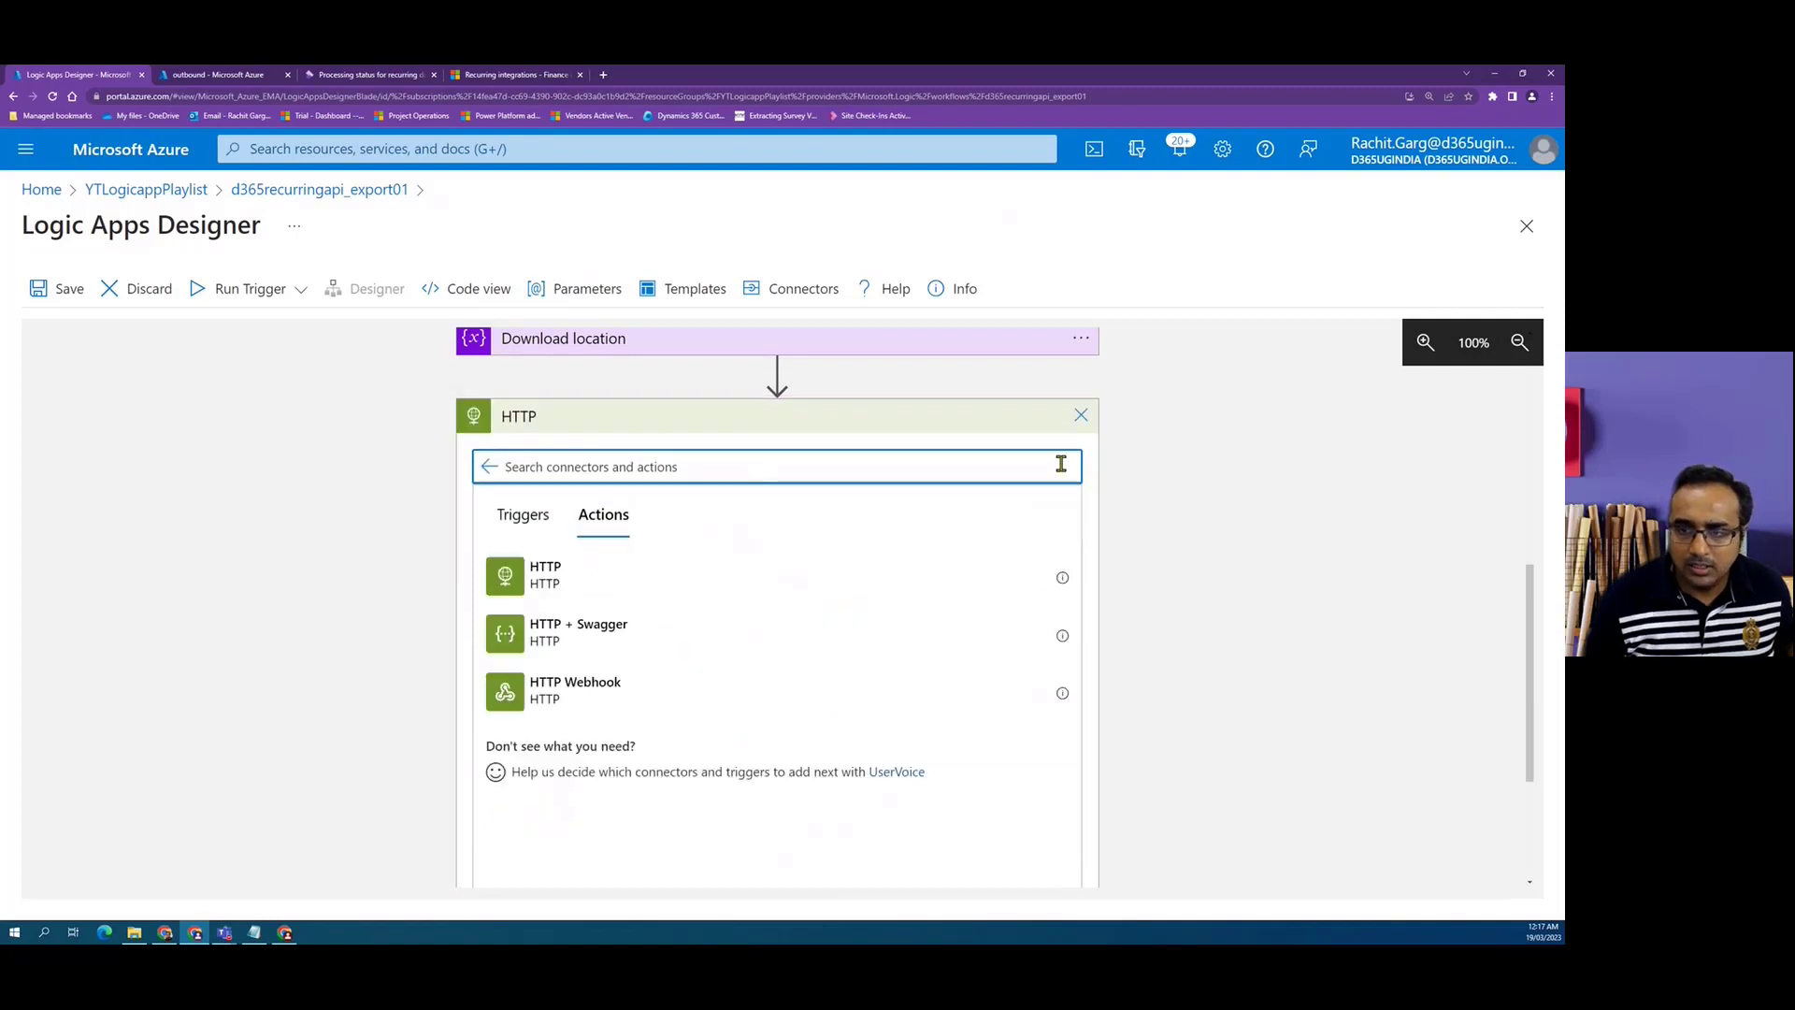
pyautogui.click(529, 578)
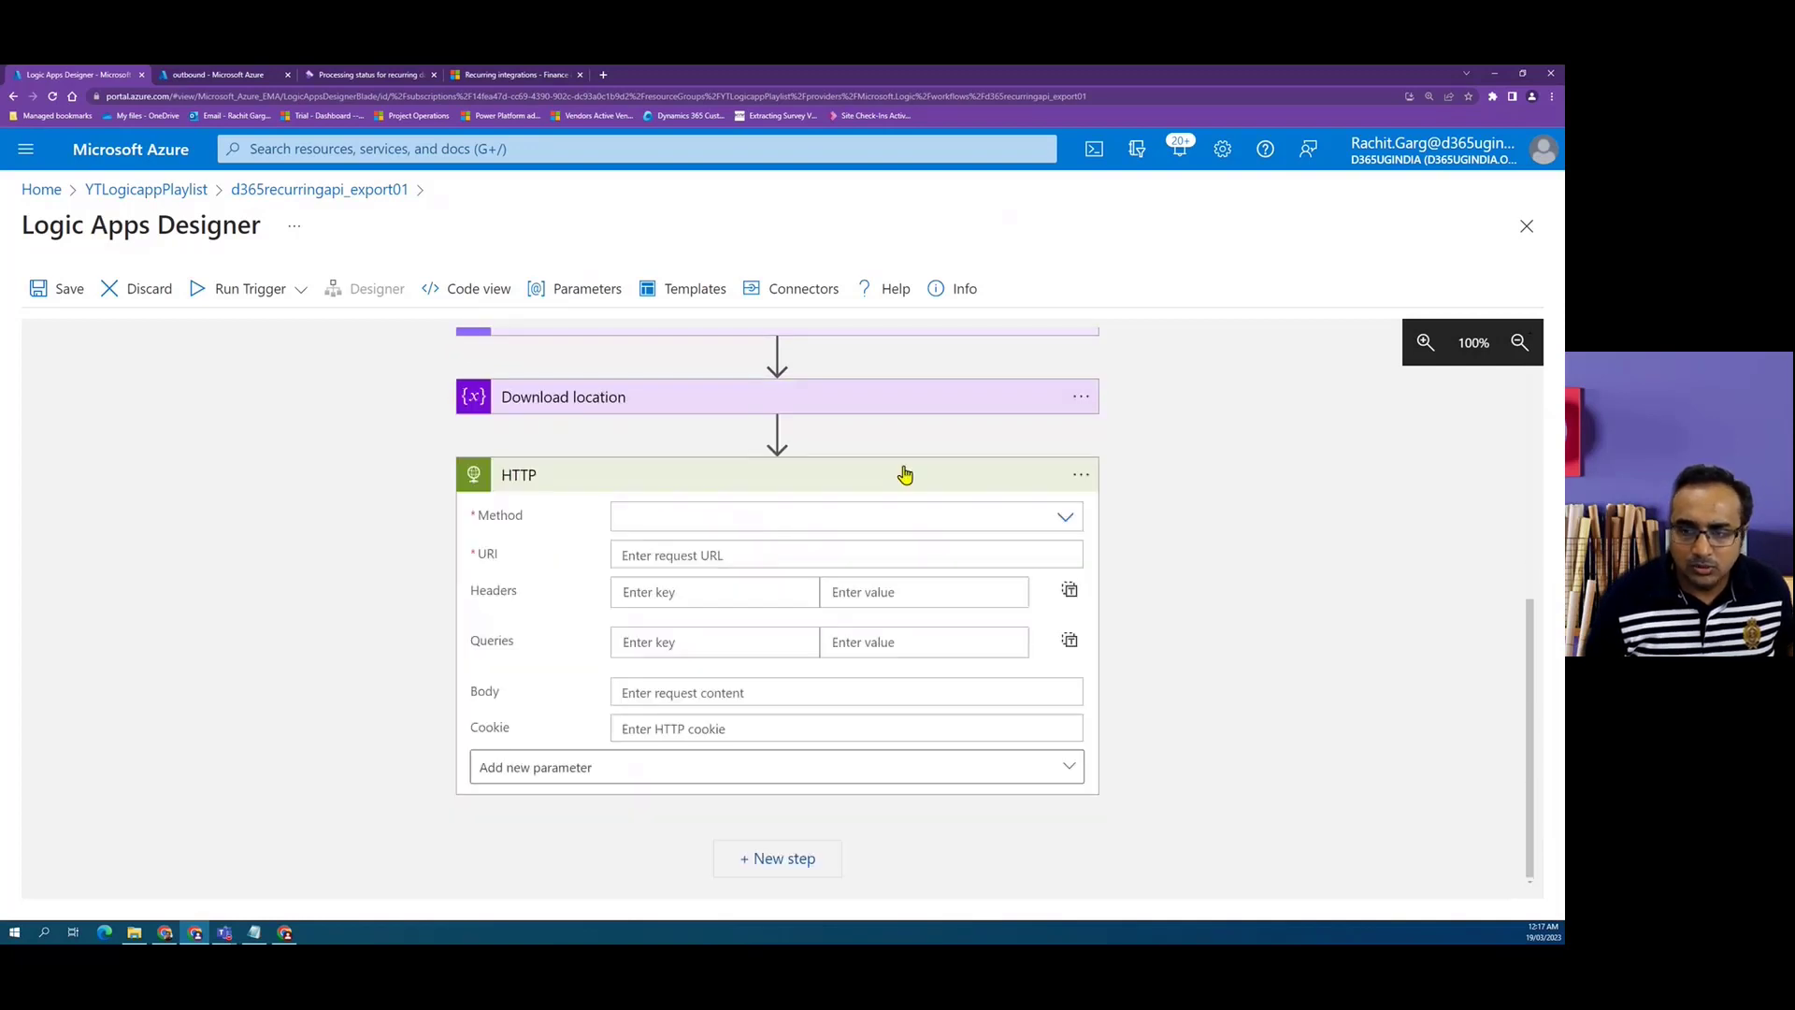
pyautogui.click(1064, 520)
pyautogui.click(634, 548)
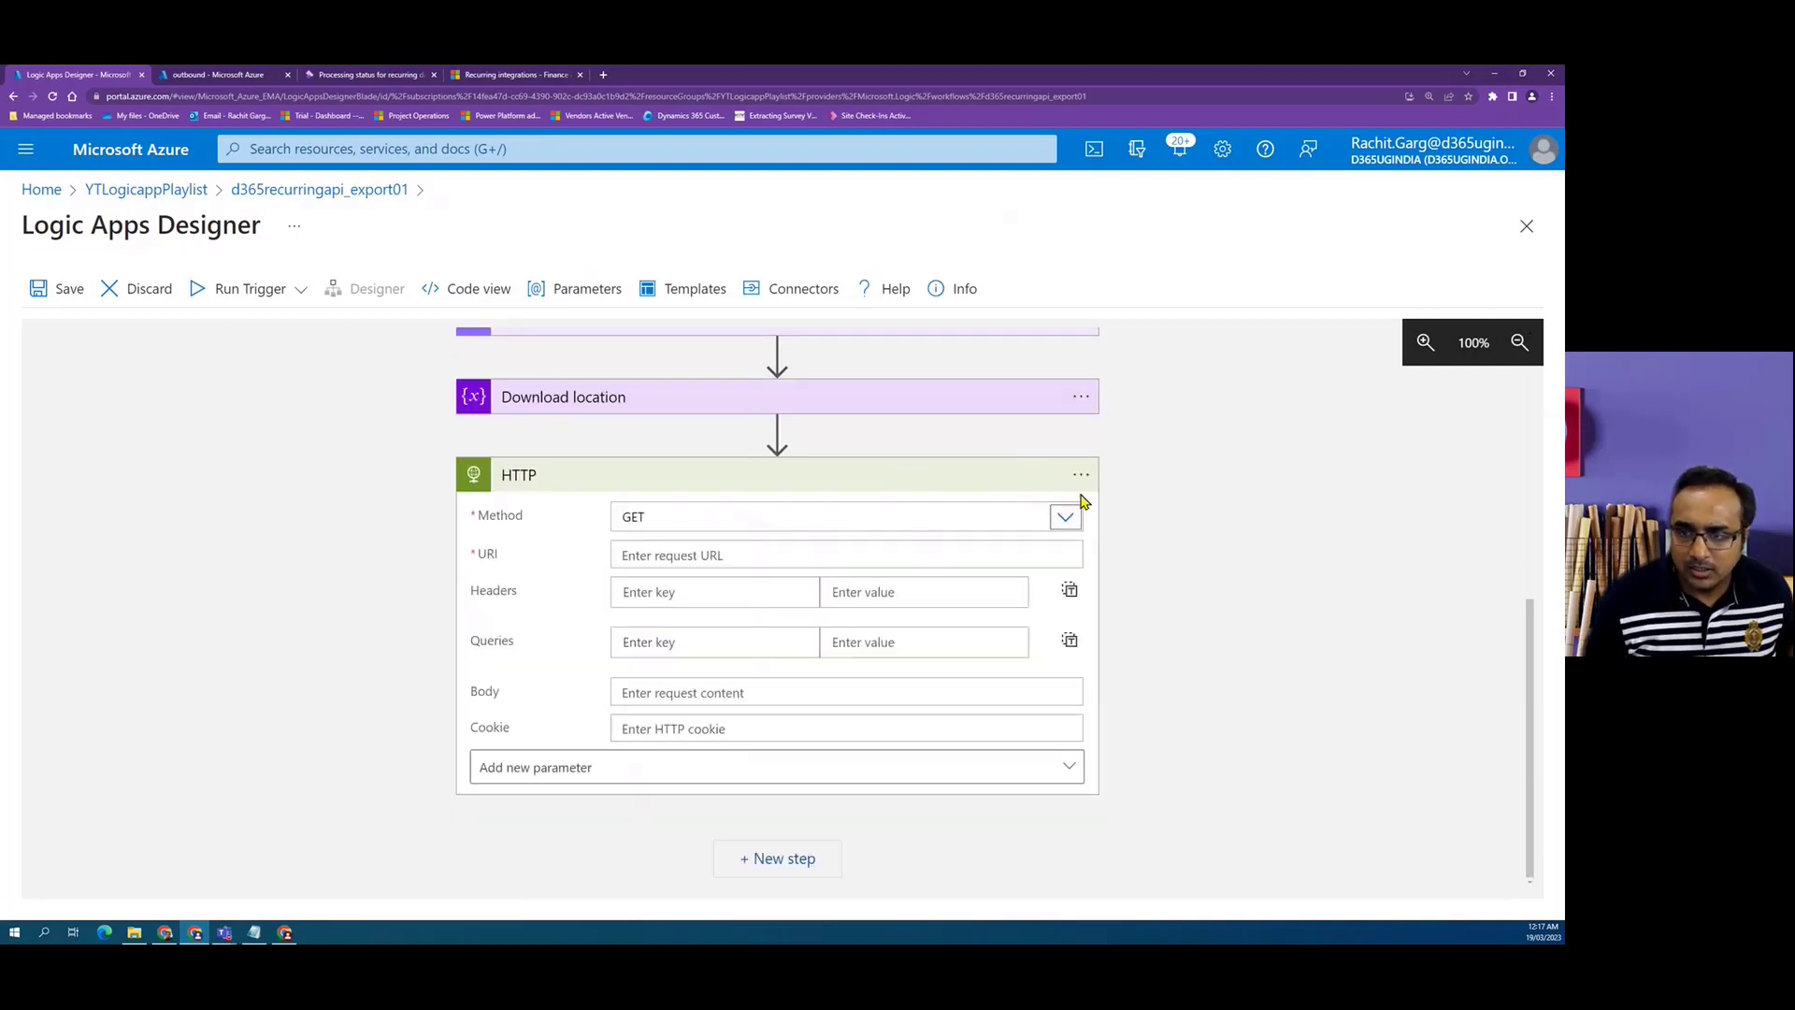
# Rename the HTTP action Download the file and set its URI to the Download location variable.
pyautogui.click(1081, 475)
pyautogui.click(1159, 480)
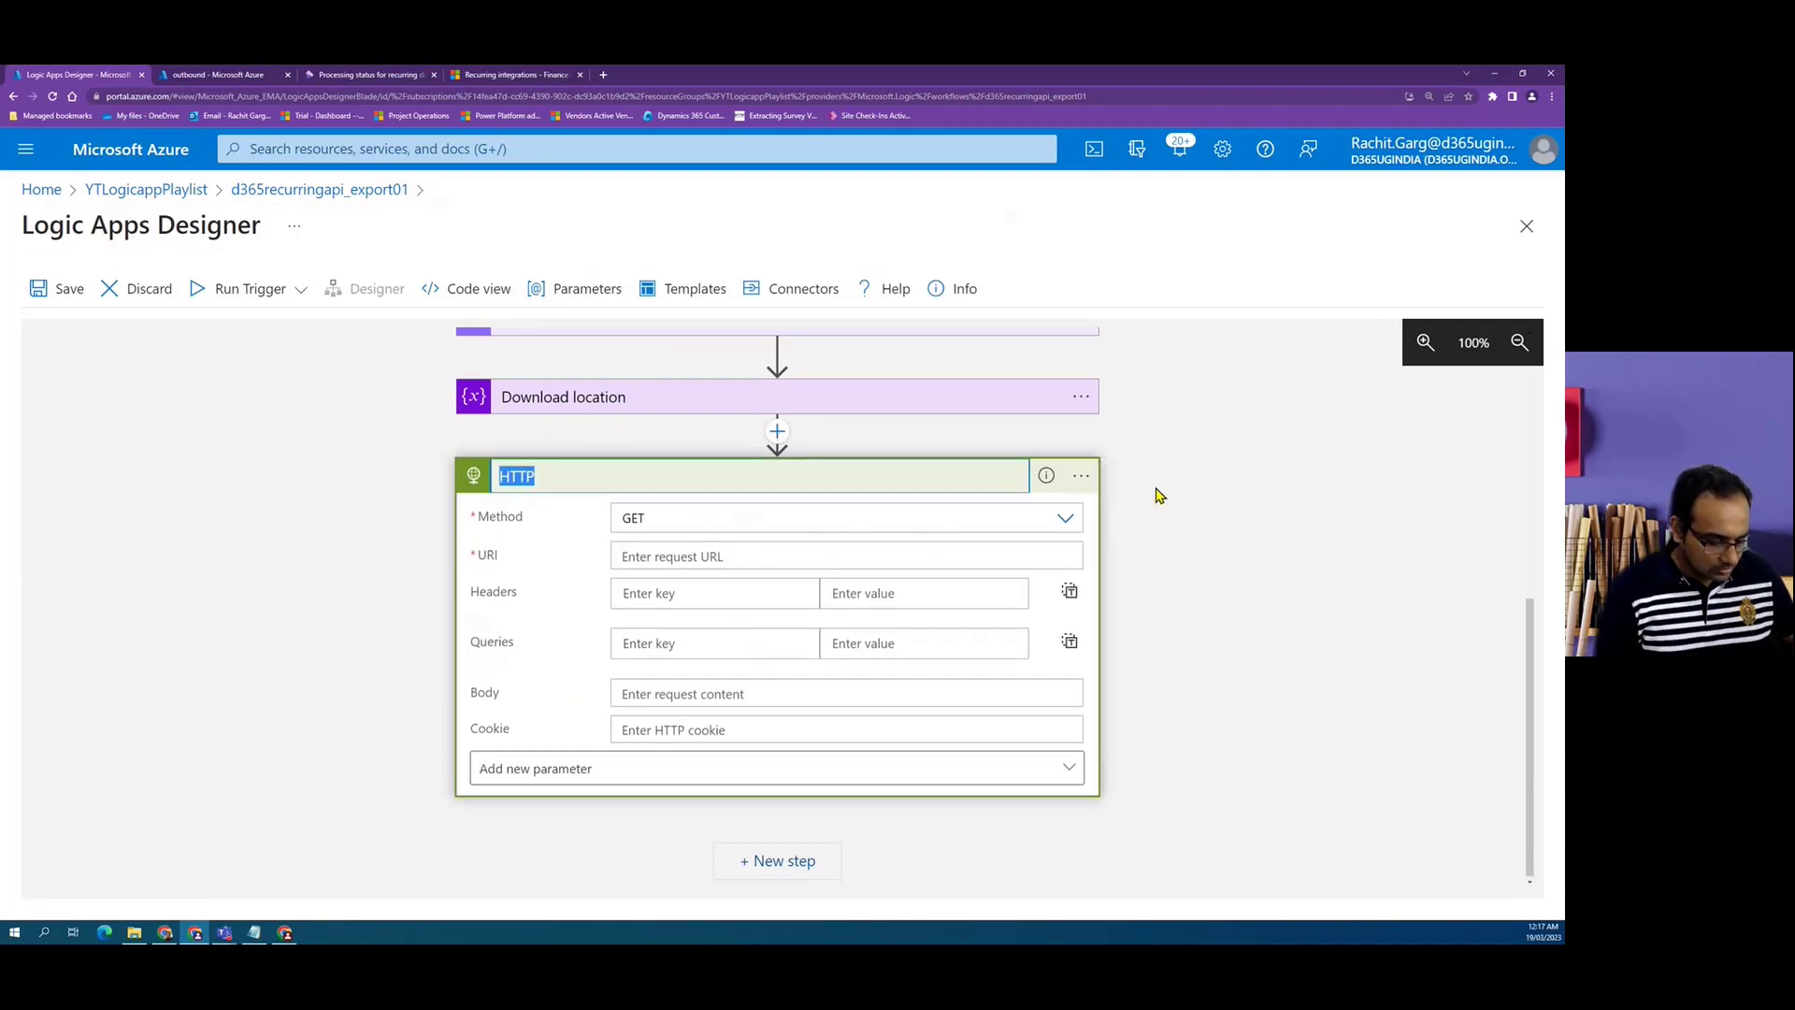
pyautogui.write('Download the file')
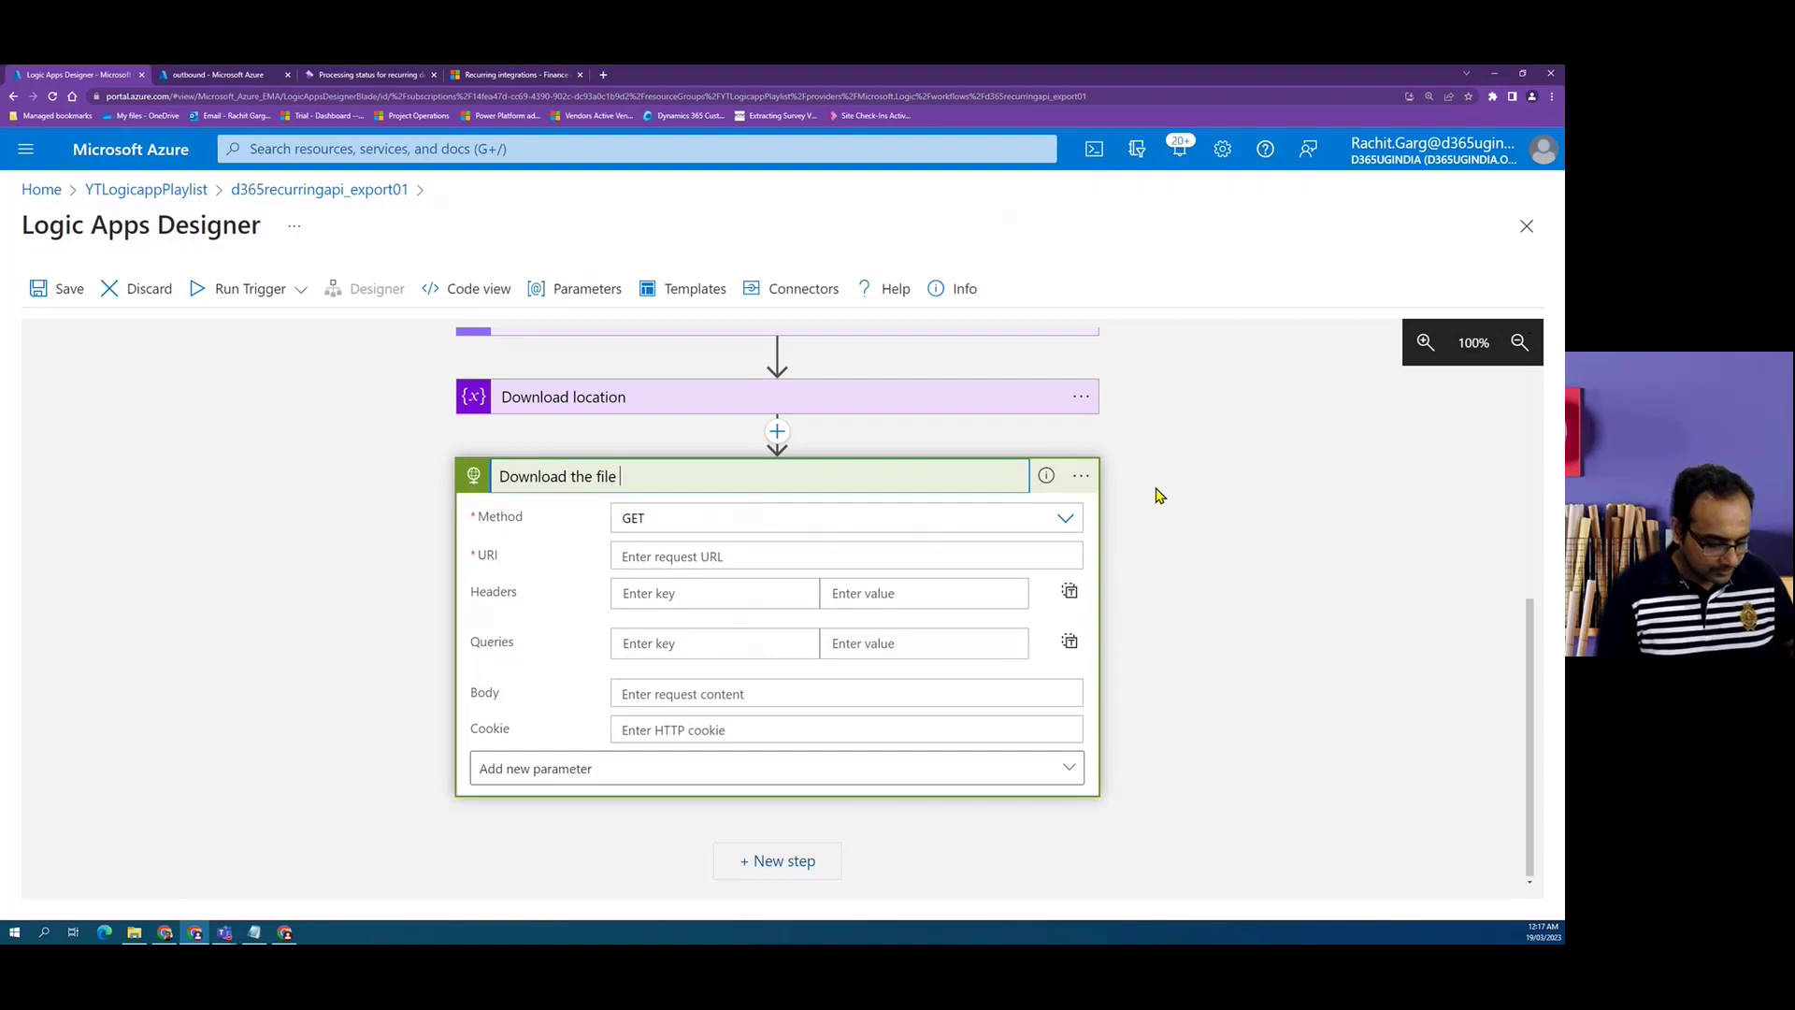
pyautogui.click(760, 559)
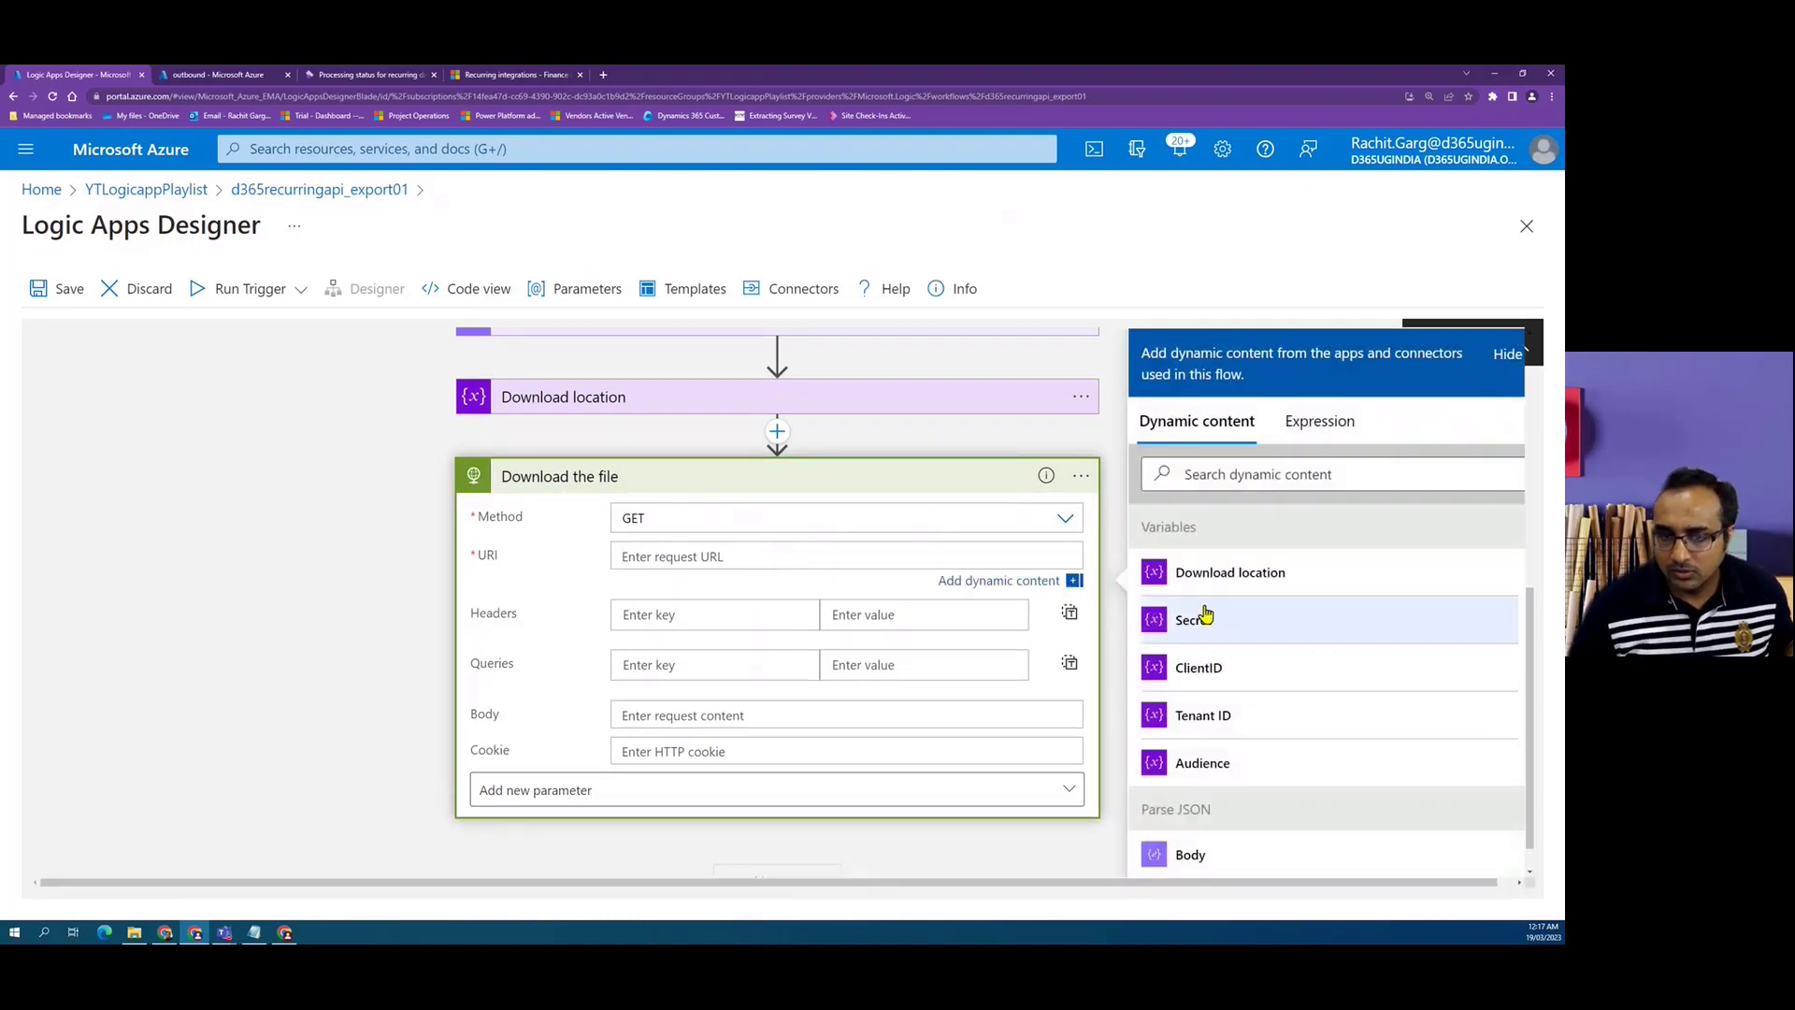
pyautogui.click(1277, 582)
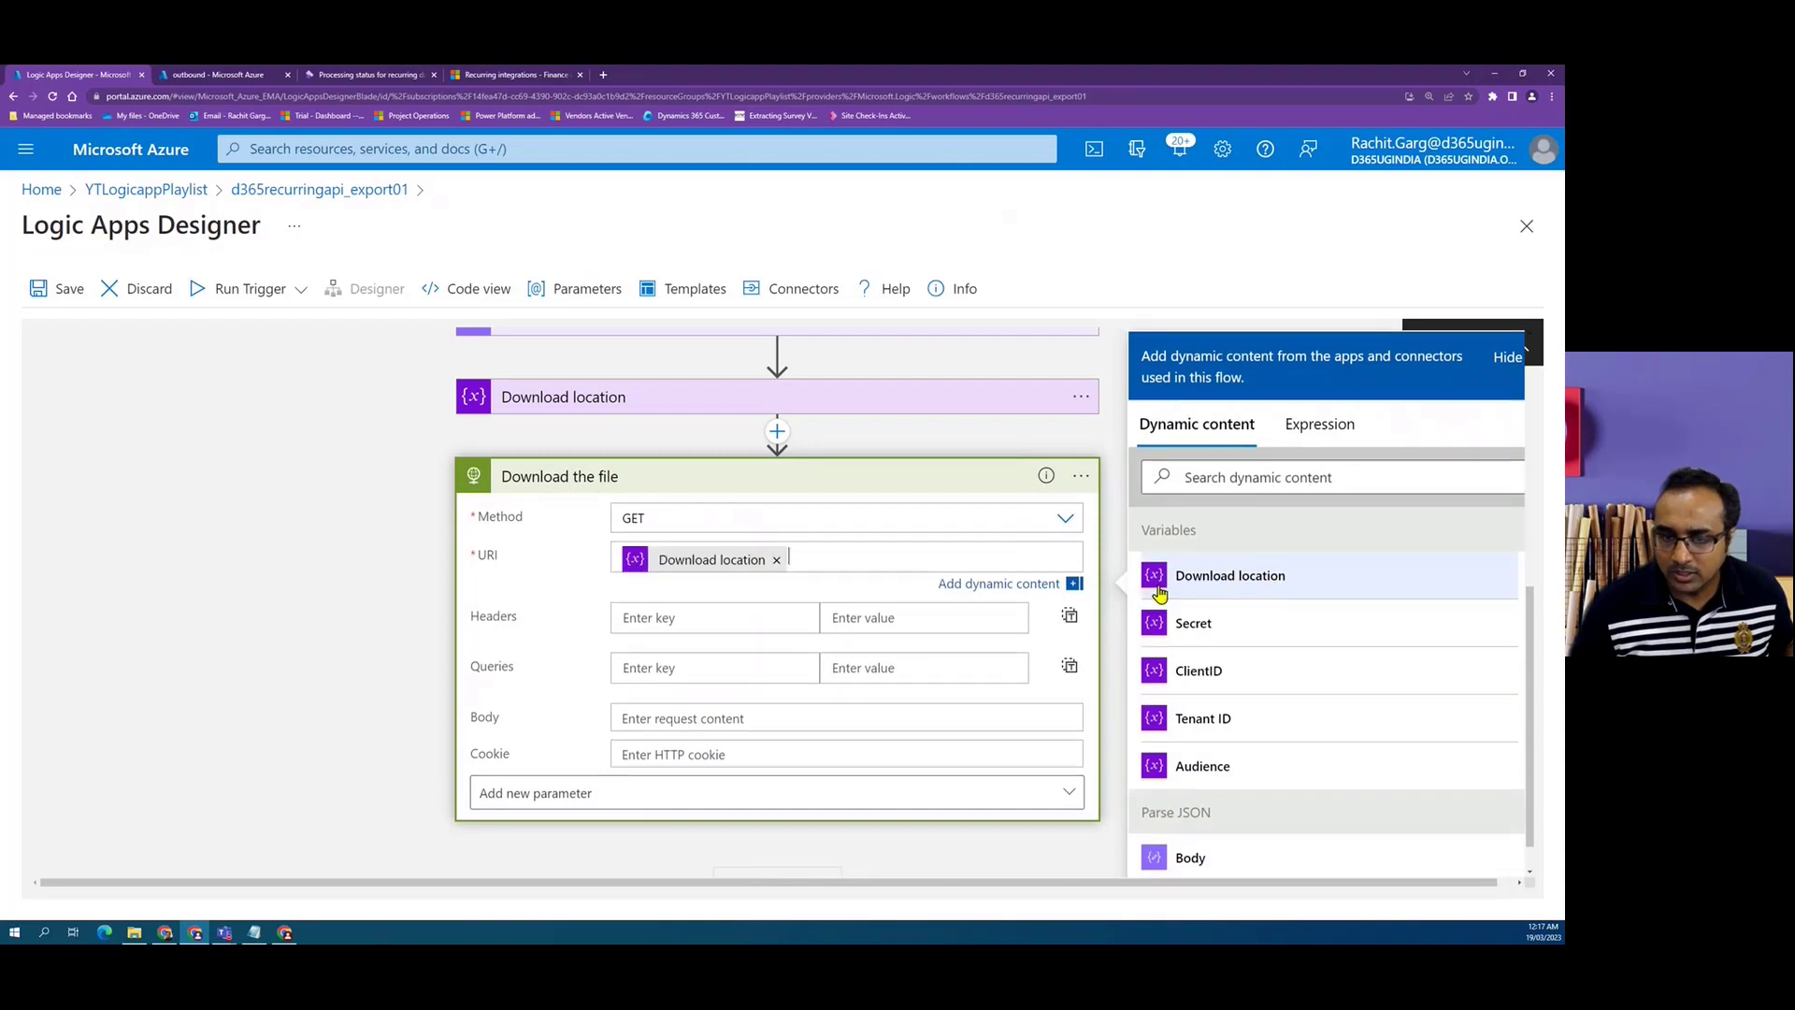
pyautogui.click(374, 569)
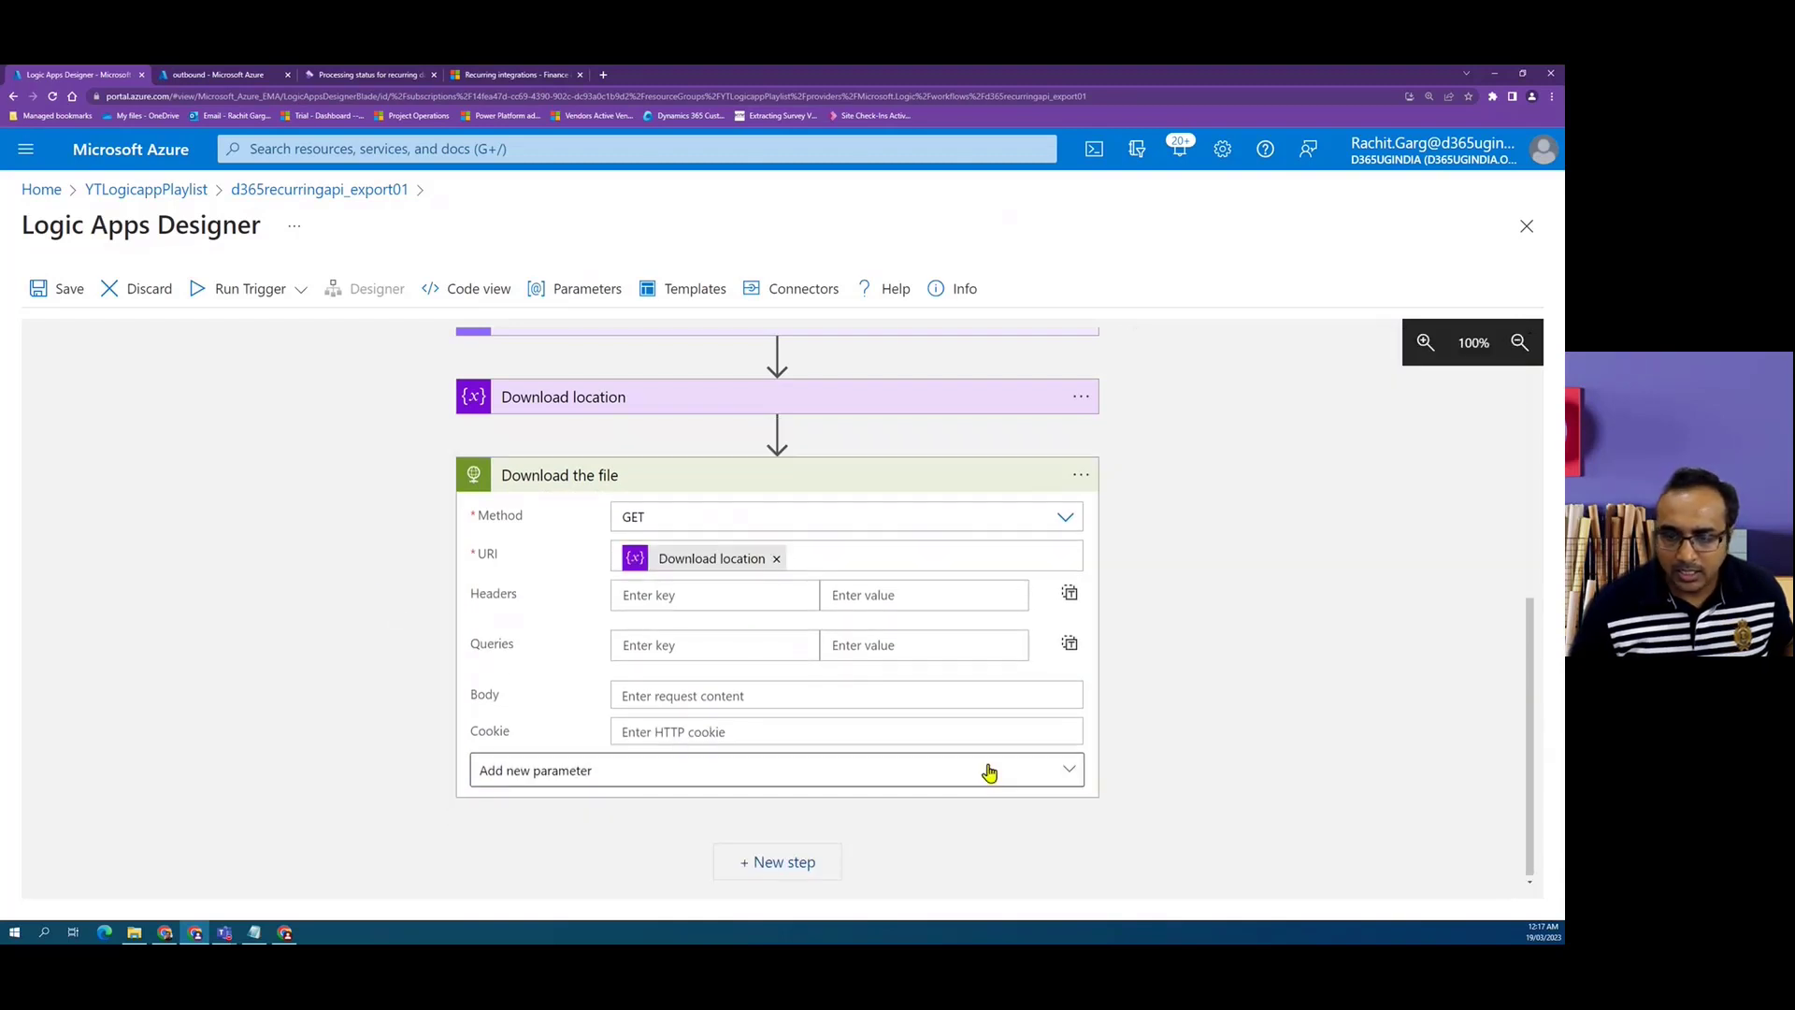
# Add the Authentication parameter to the HTTP action and set its type to Active Directory OAuth.
pyautogui.click(1070, 772)
pyautogui.click(499, 726)
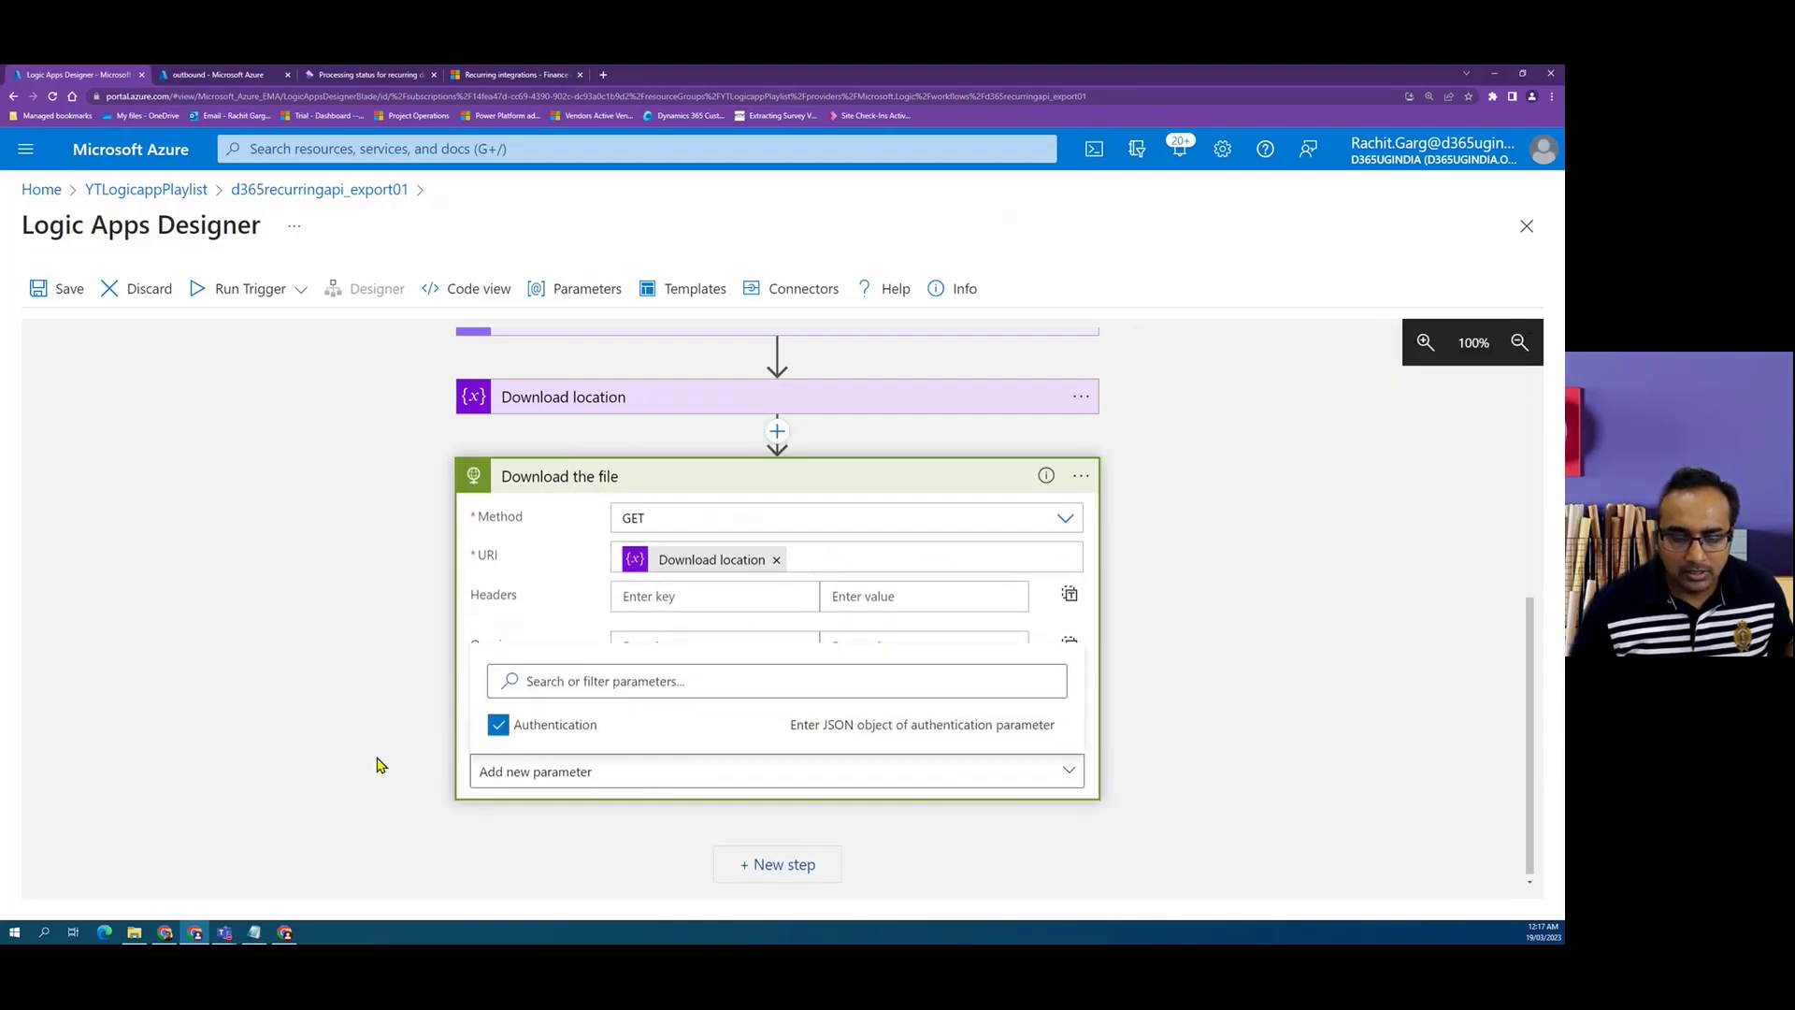
pyautogui.click(347, 640)
pyautogui.scroll(-1, 1290, 724)
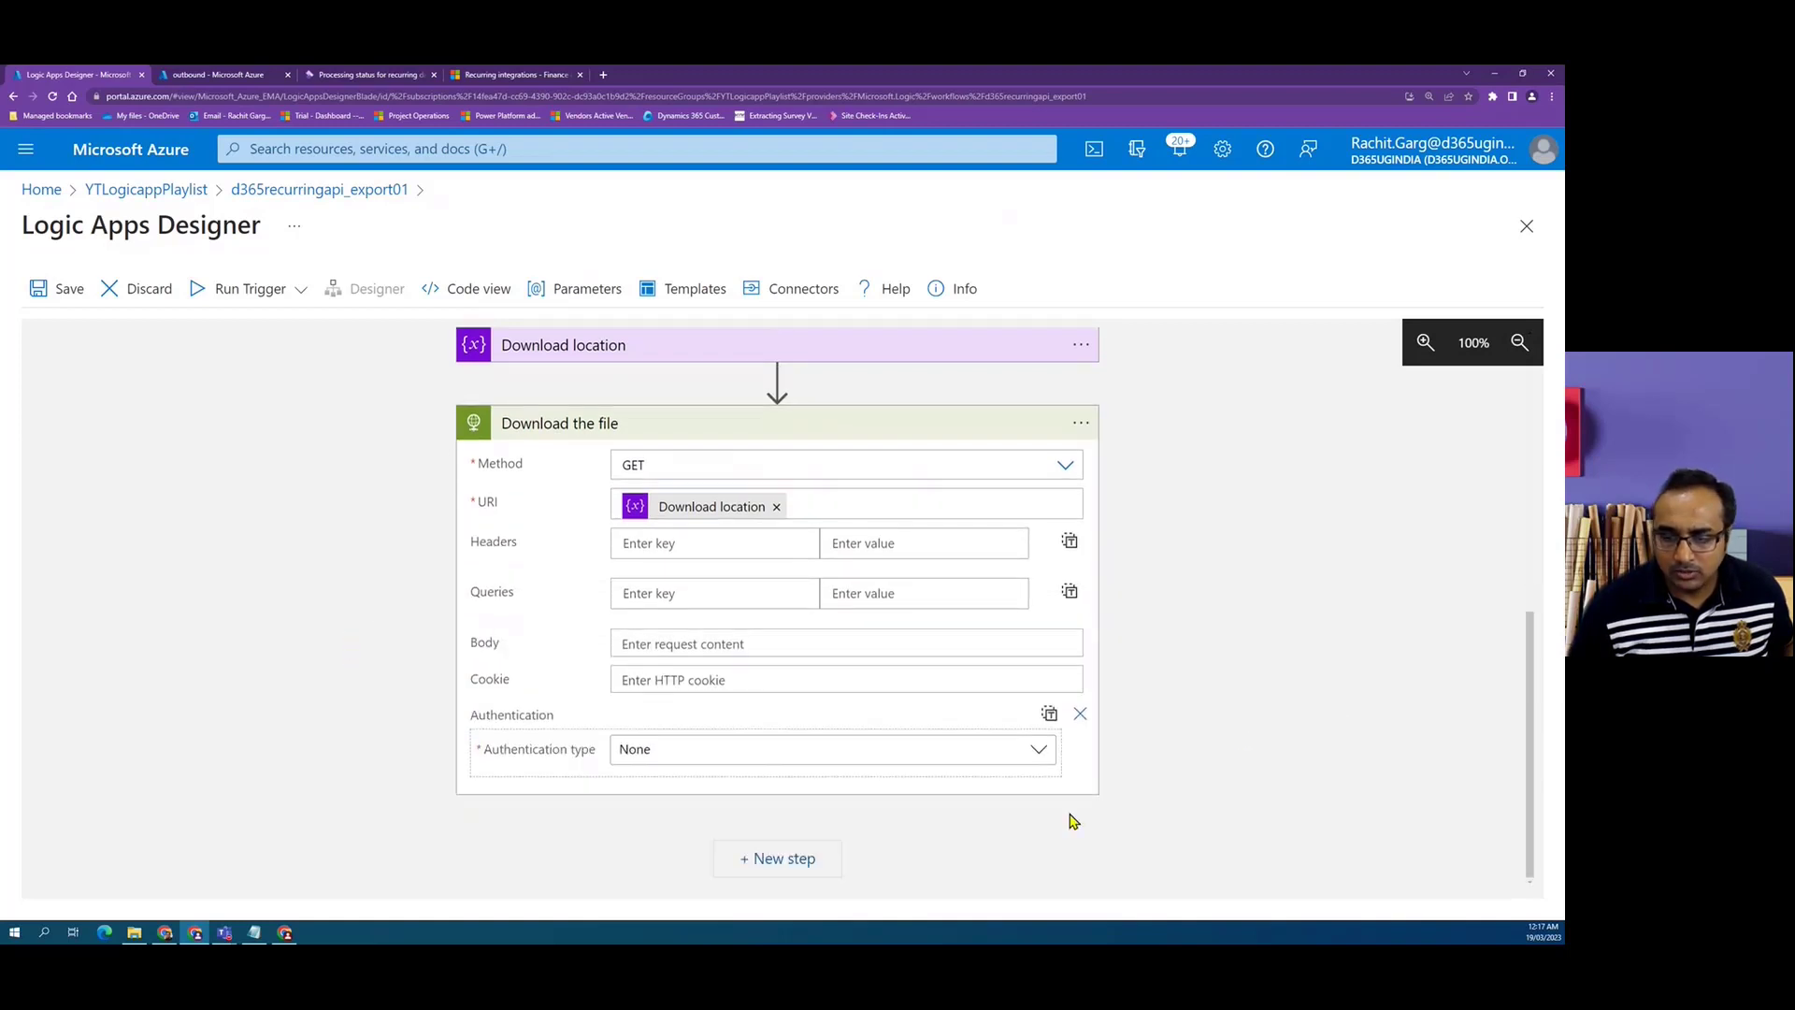
pyautogui.click(1040, 752)
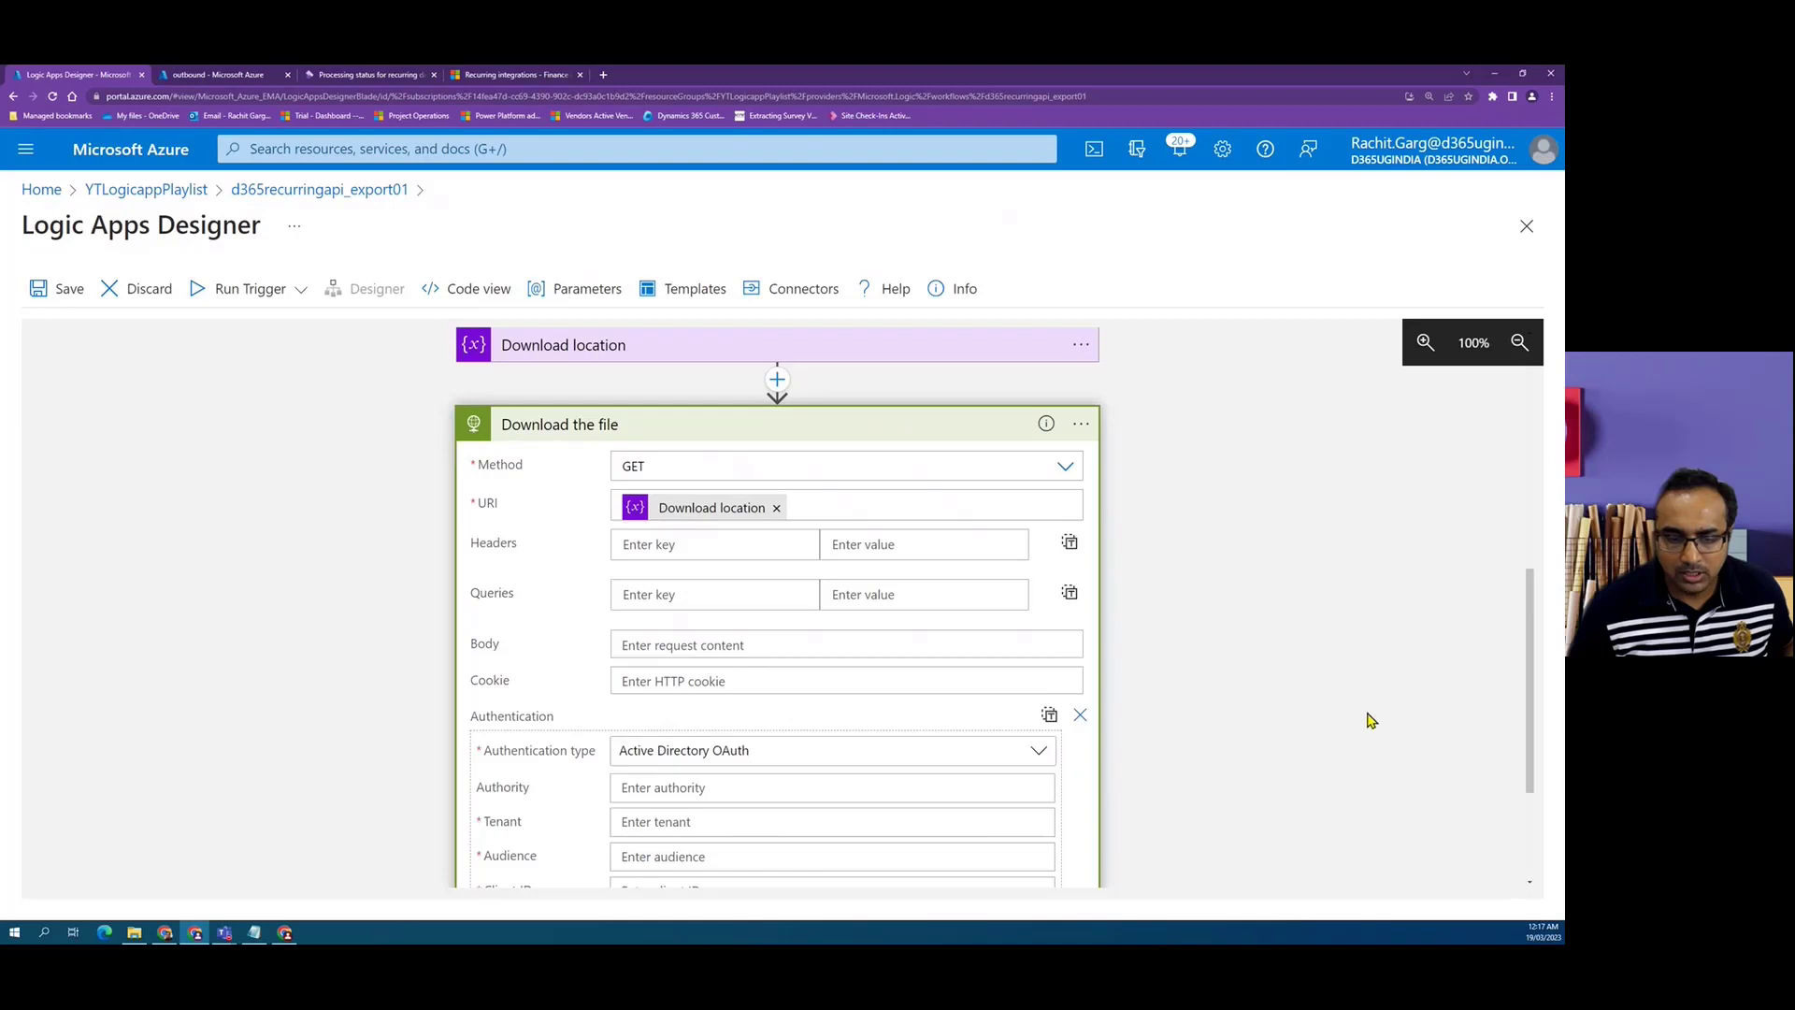
pyautogui.scroll(-3, 1366, 722)
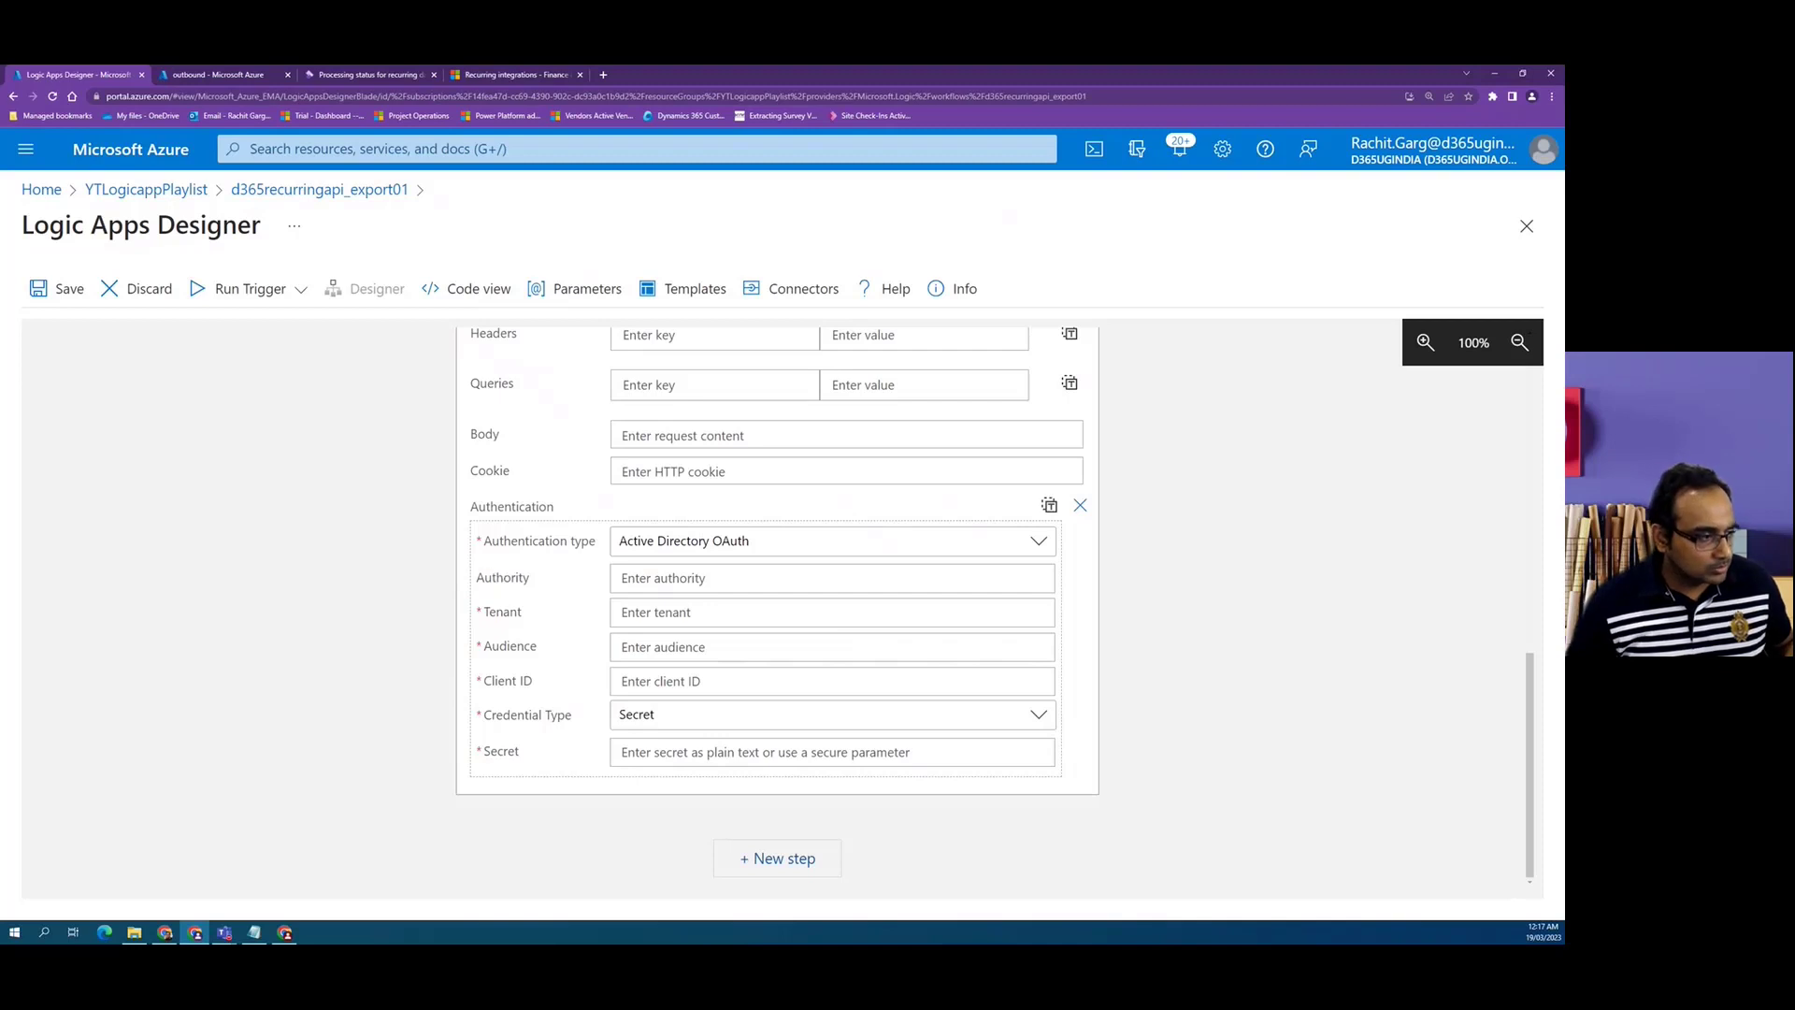
pyautogui.hotkey('alt', 'Tab')
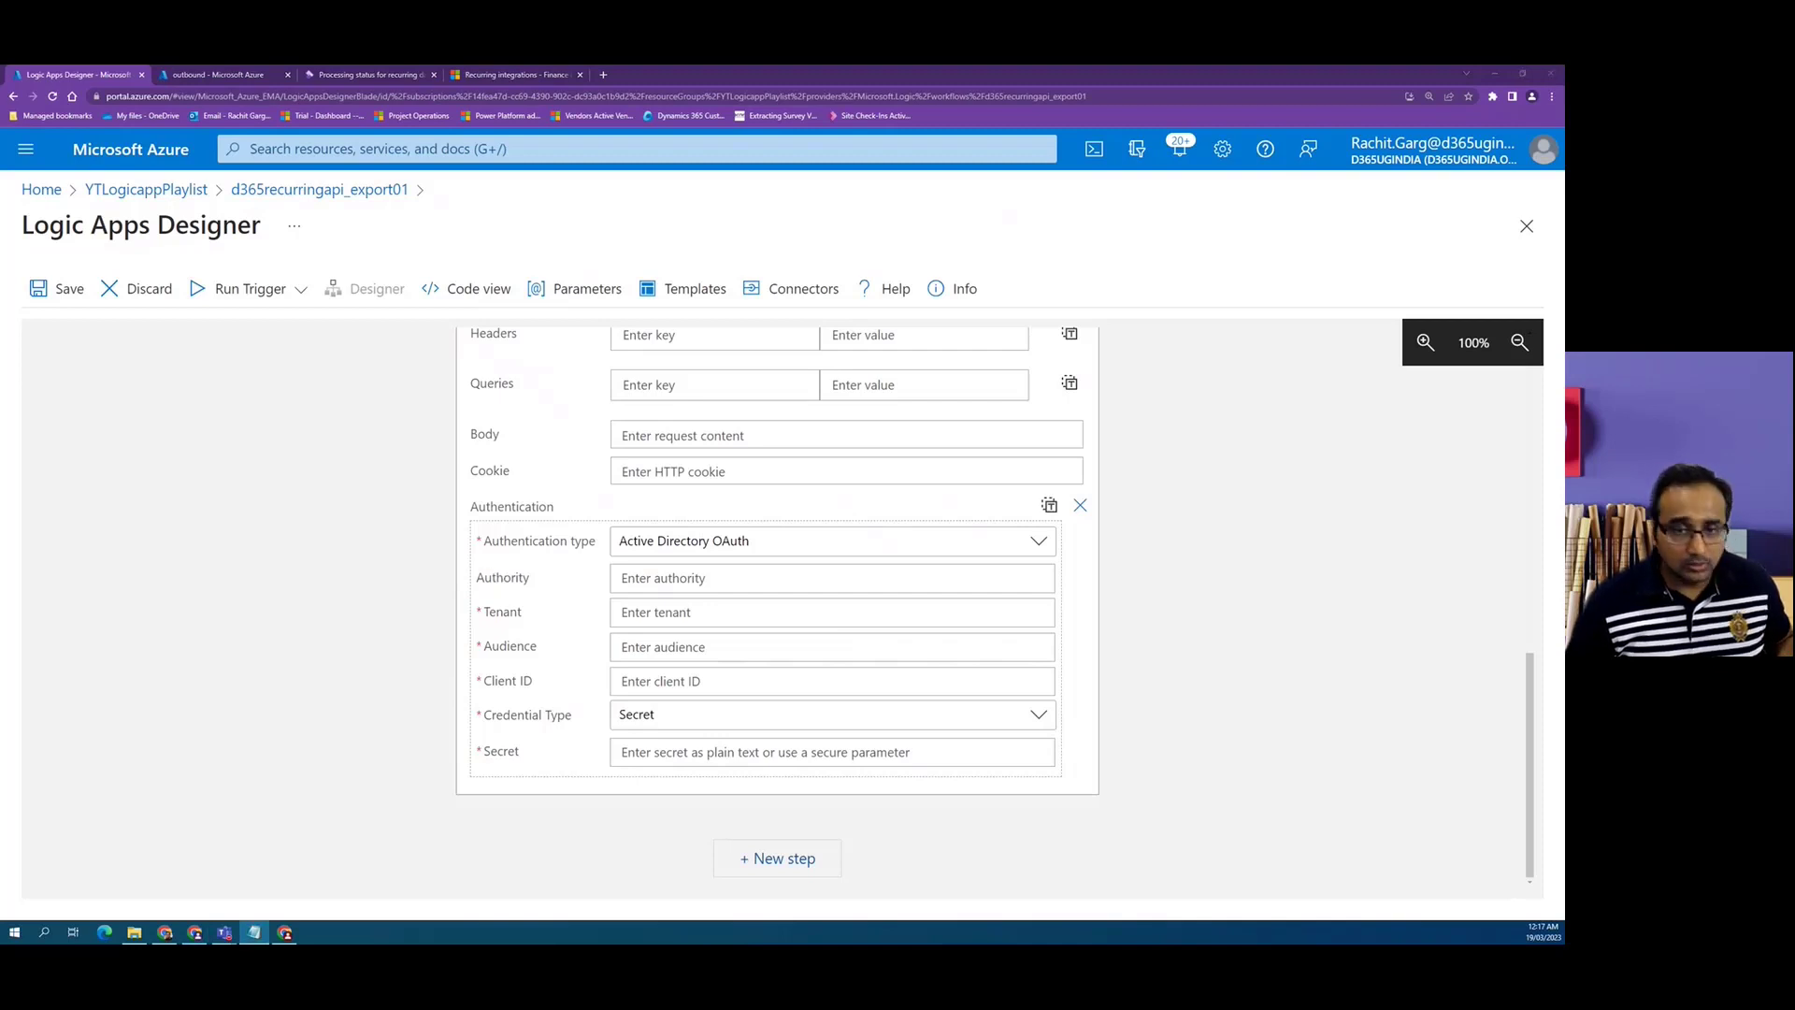
pyautogui.click(705, 577)
pyautogui.write('https://login.microsoftonline.com')
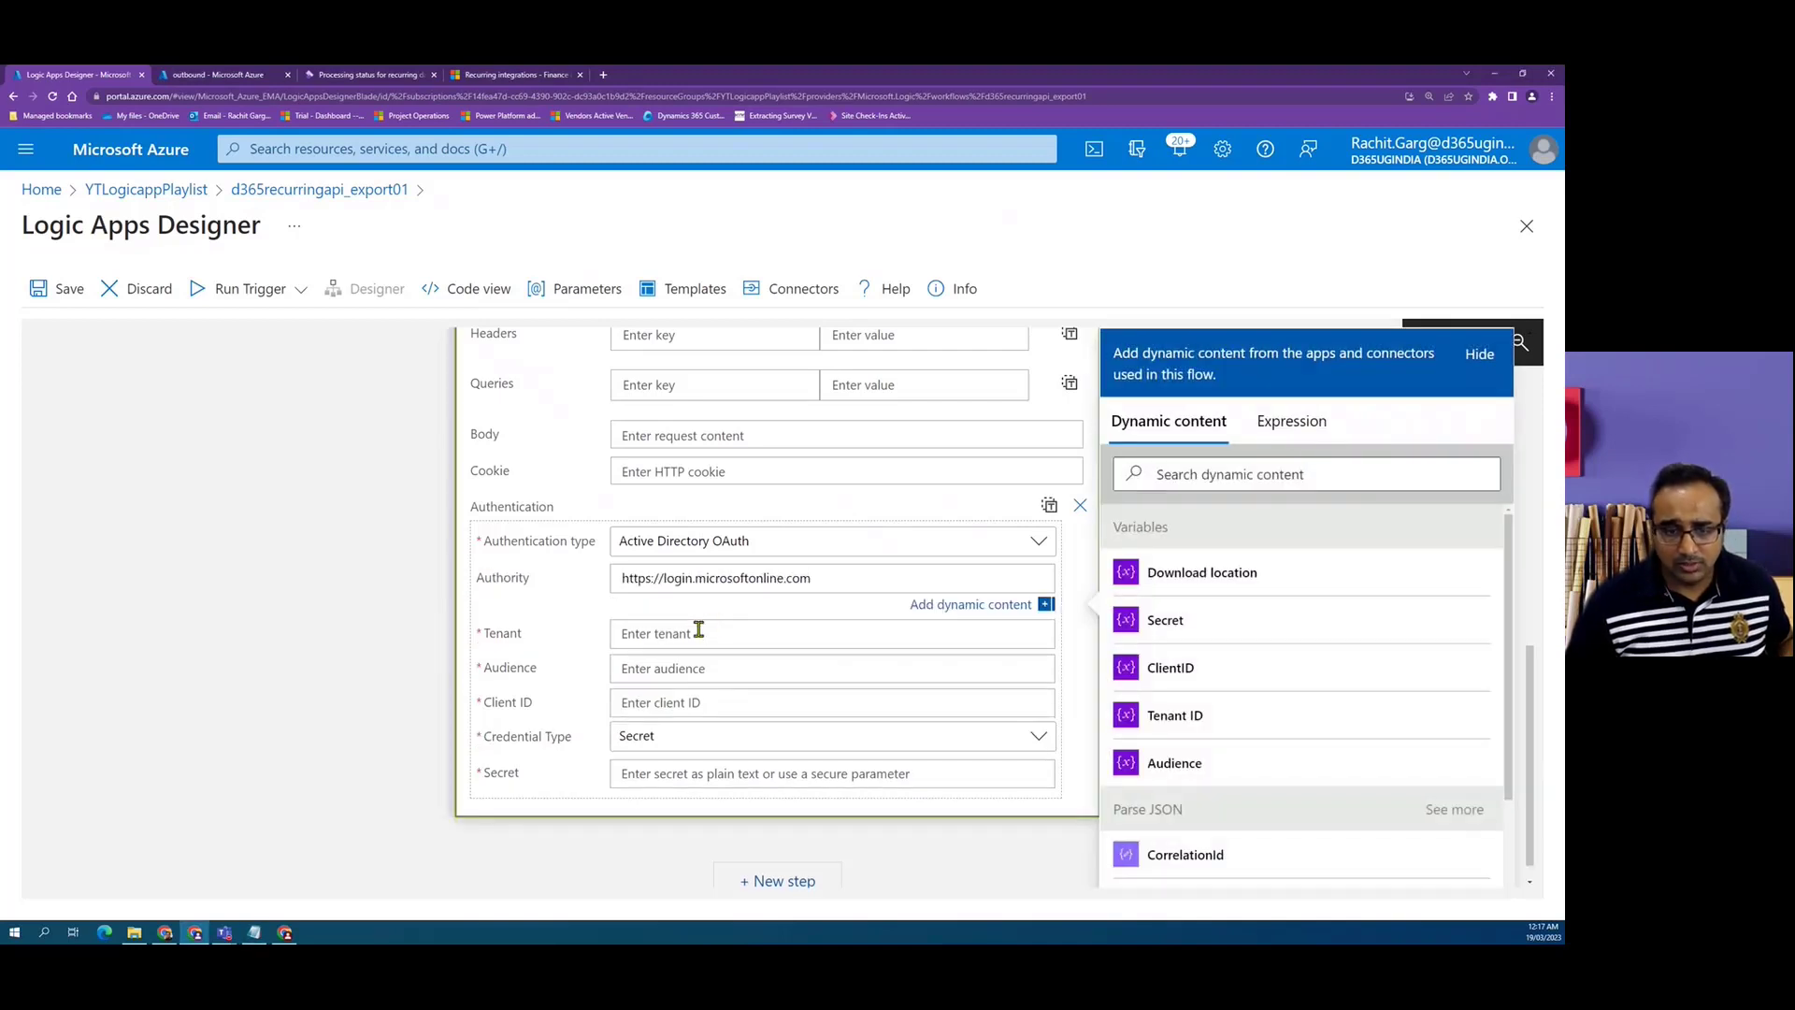
# Fill Tenant, Audience, Client ID and Secret with the Tenant ID, Audience, ClientID and Secret variables.
pyautogui.click(663, 634)
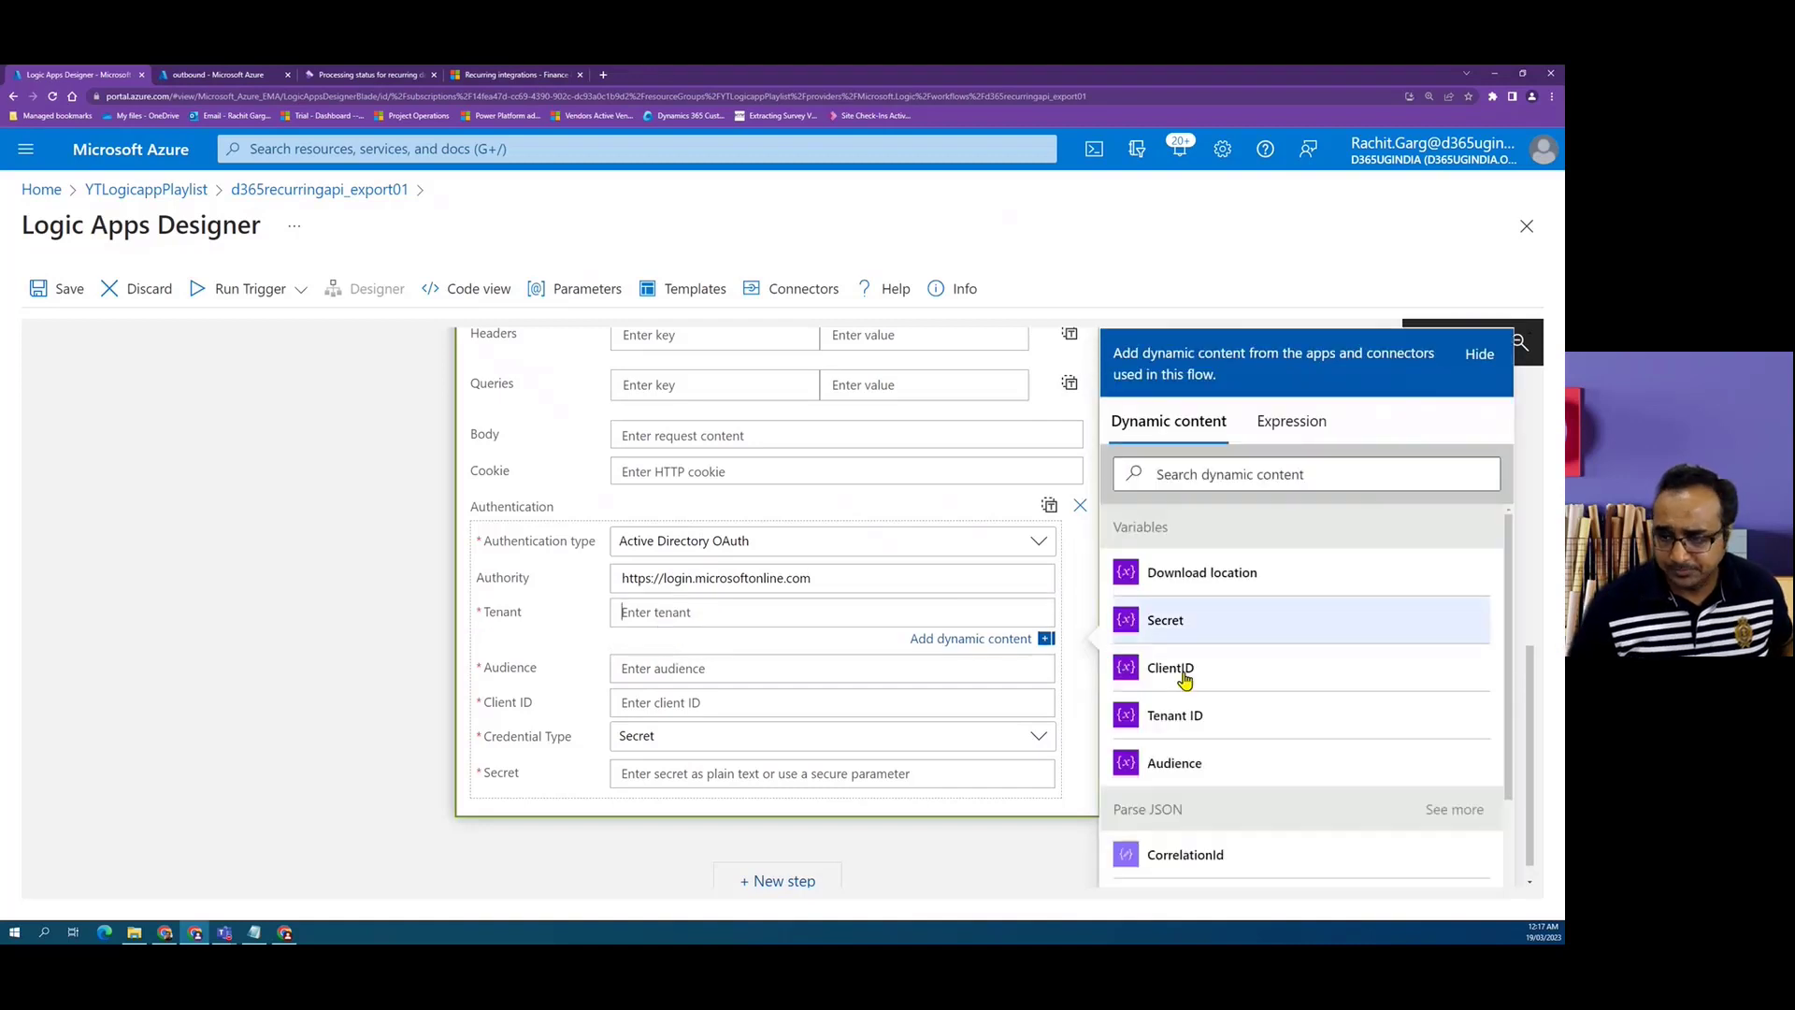
pyautogui.click(1175, 725)
pyautogui.click(674, 667)
pyautogui.click(1169, 759)
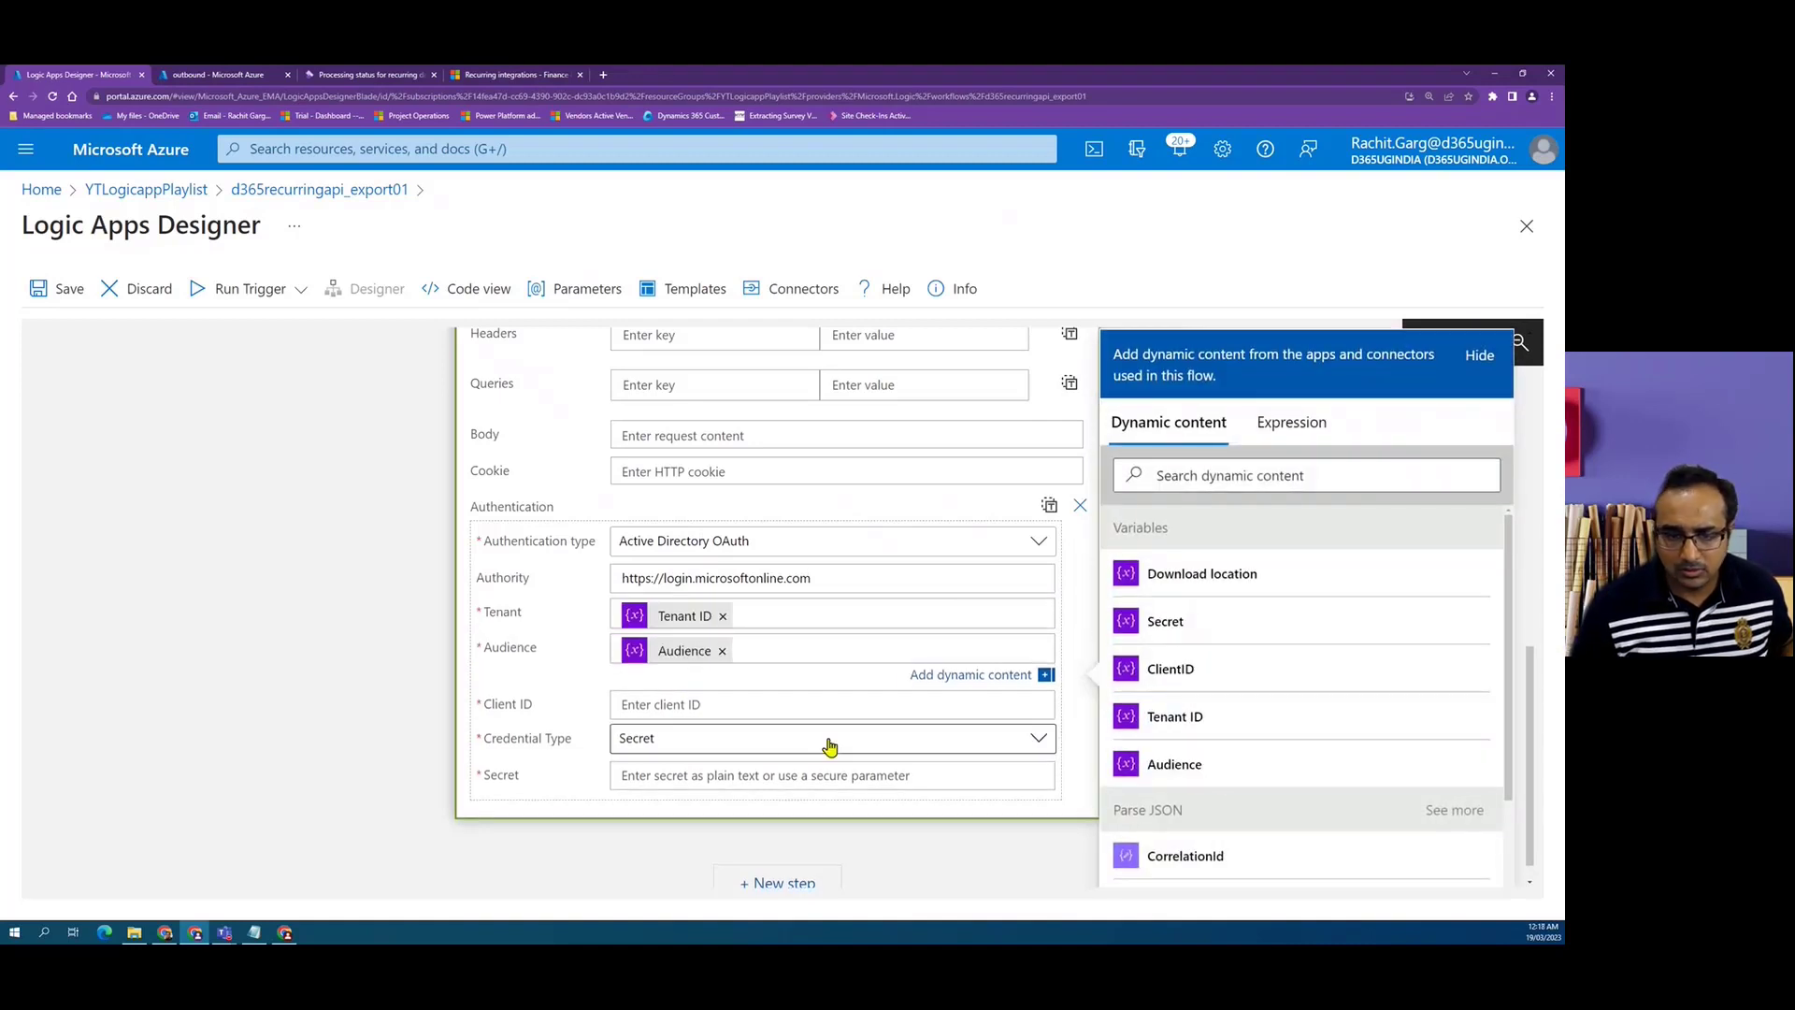
pyautogui.click(731, 703)
pyautogui.click(1216, 671)
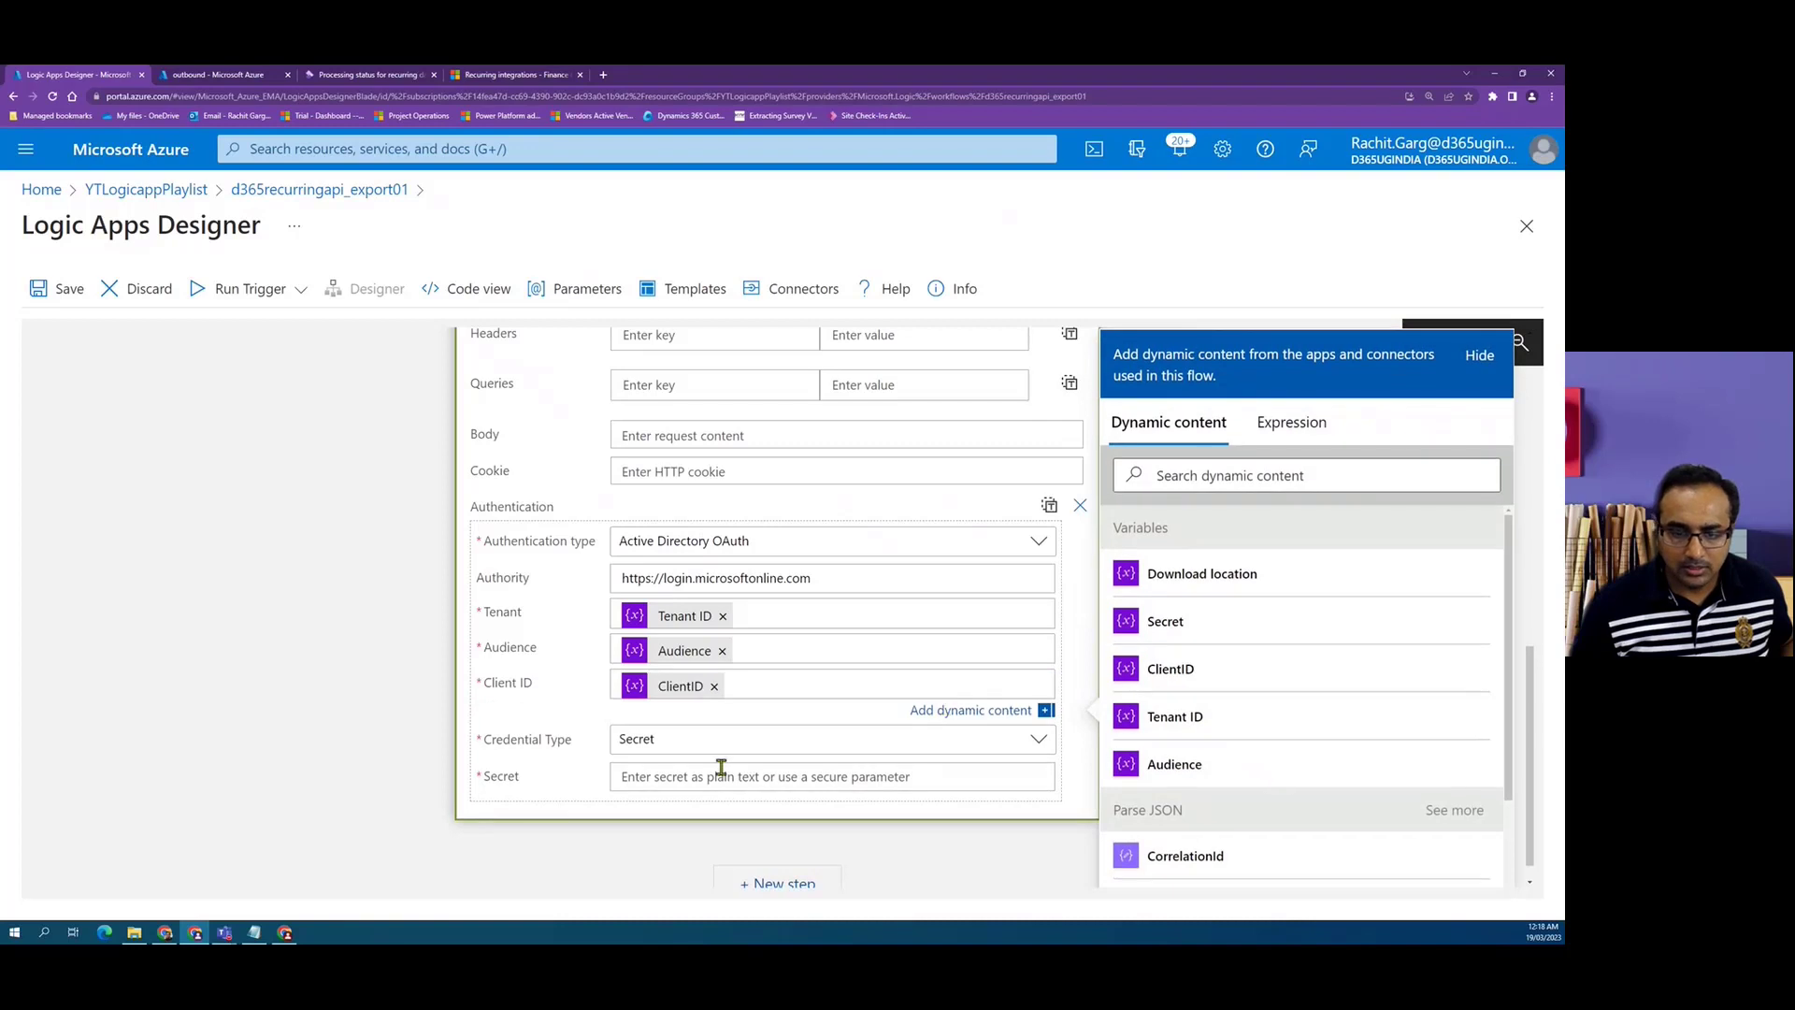
pyautogui.click(721, 762)
pyautogui.click(1184, 628)
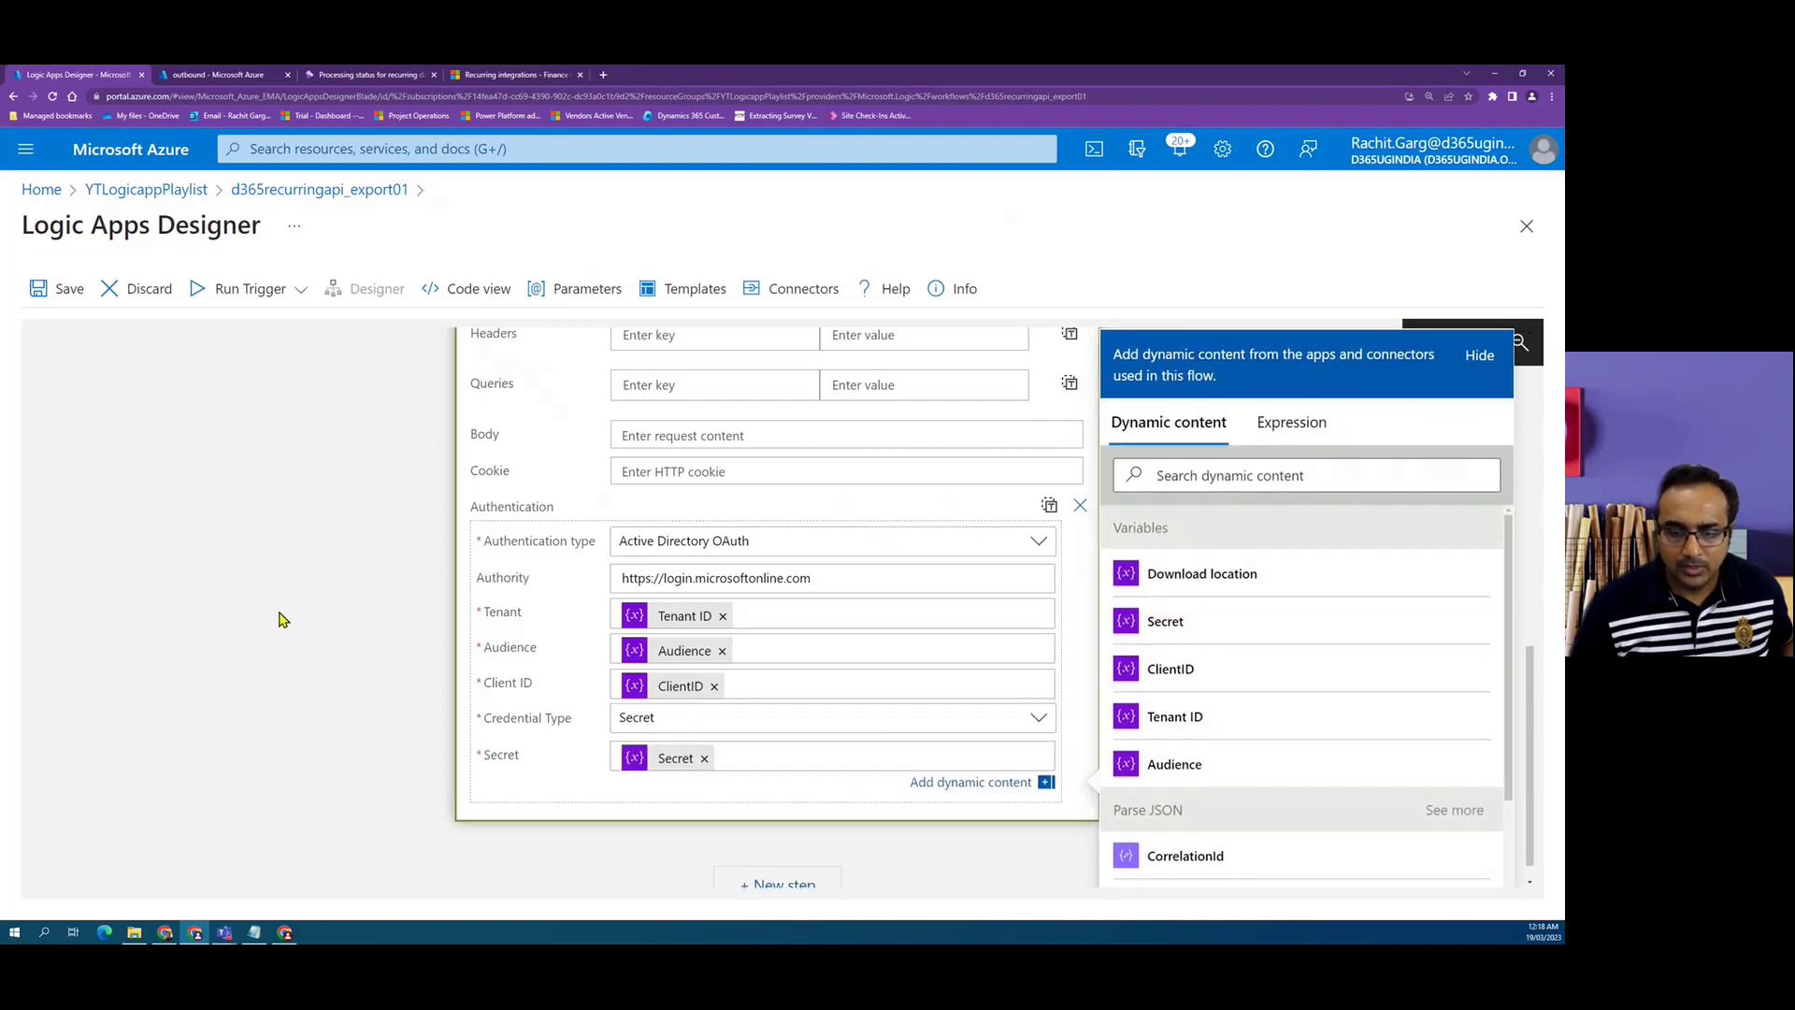
# Save the logic app.
pyautogui.scroll(2, 300, 601)
pyautogui.click(64, 290)
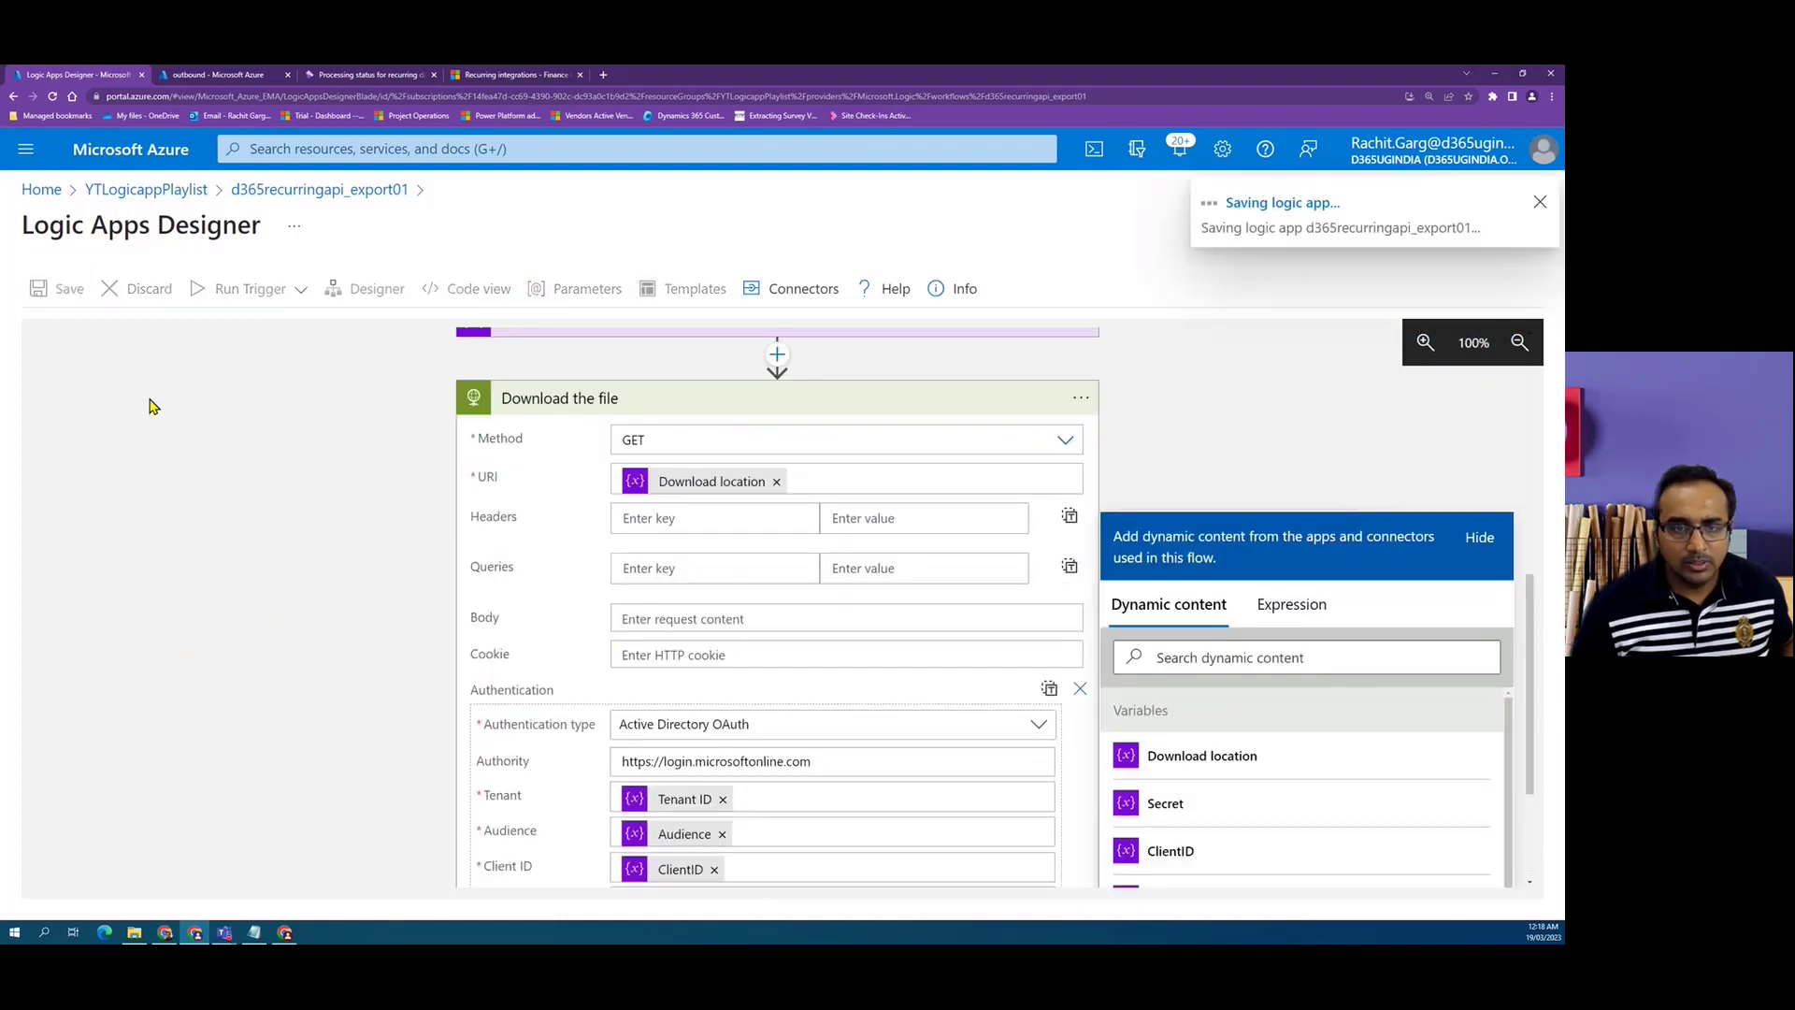
pyautogui.scroll(-1, 144, 514)
pyautogui.scroll(2, 472, 498)
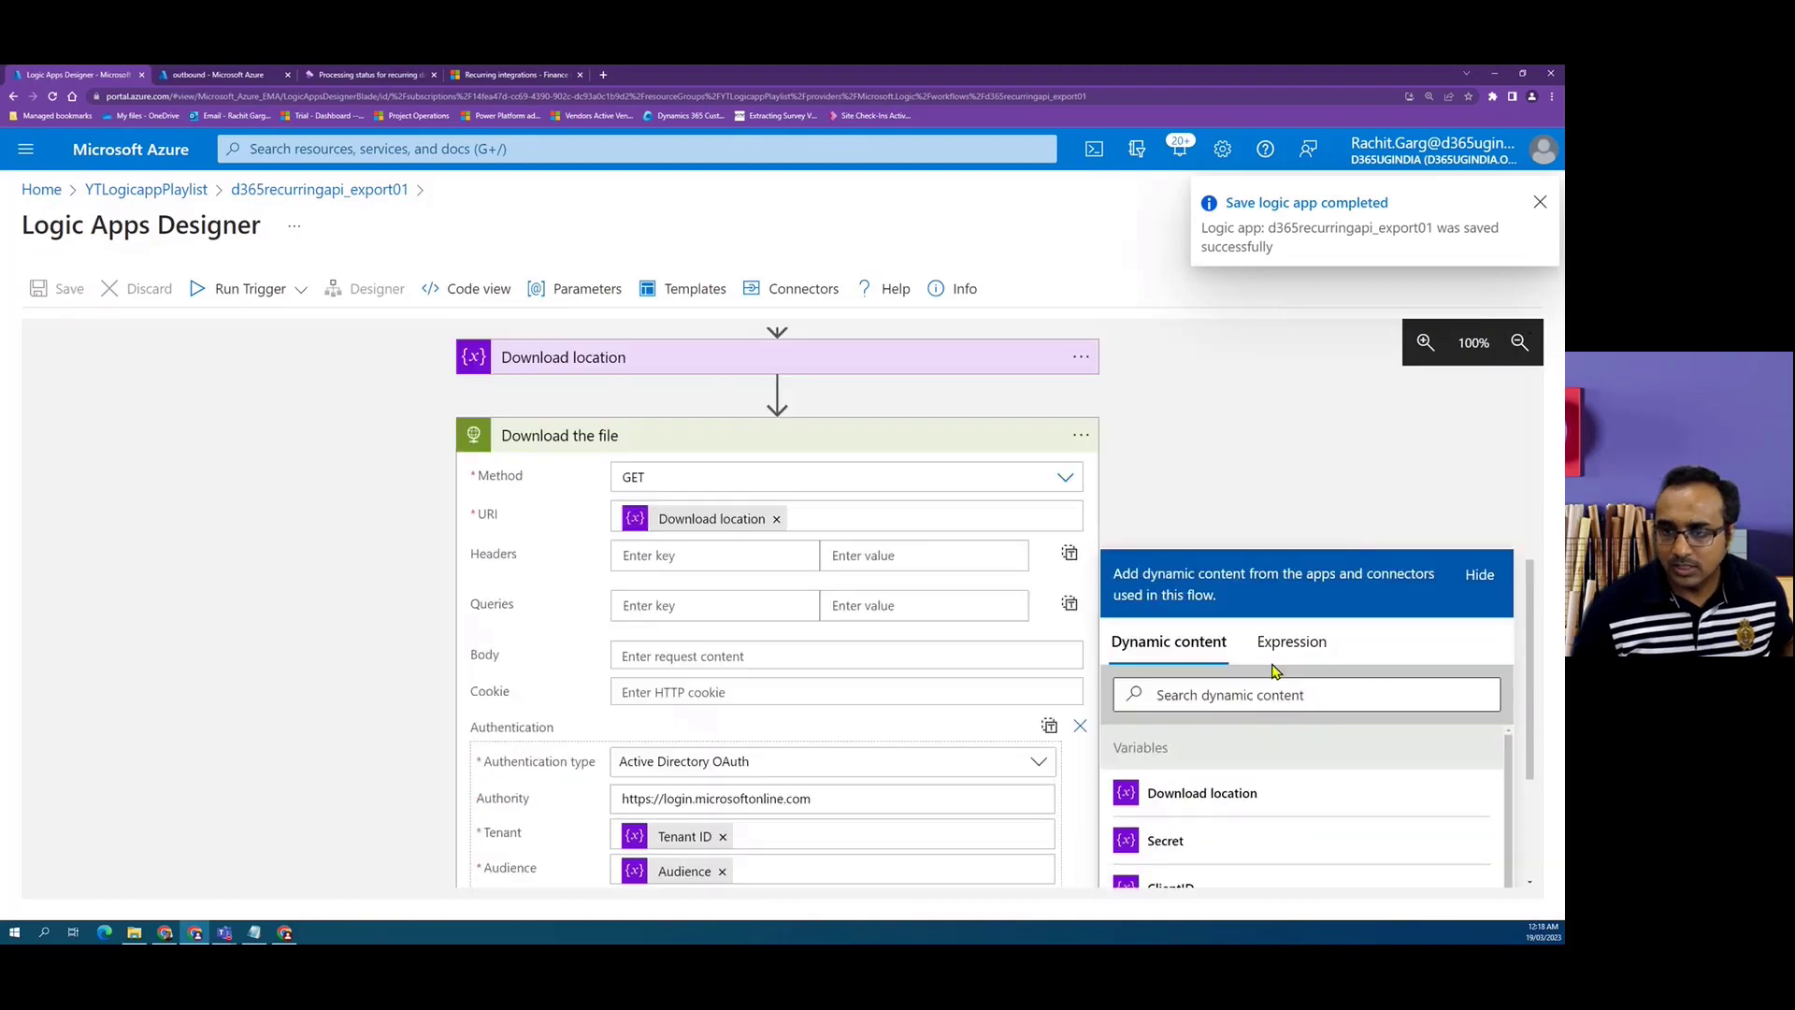
pyautogui.scroll(-2, 783, 557)
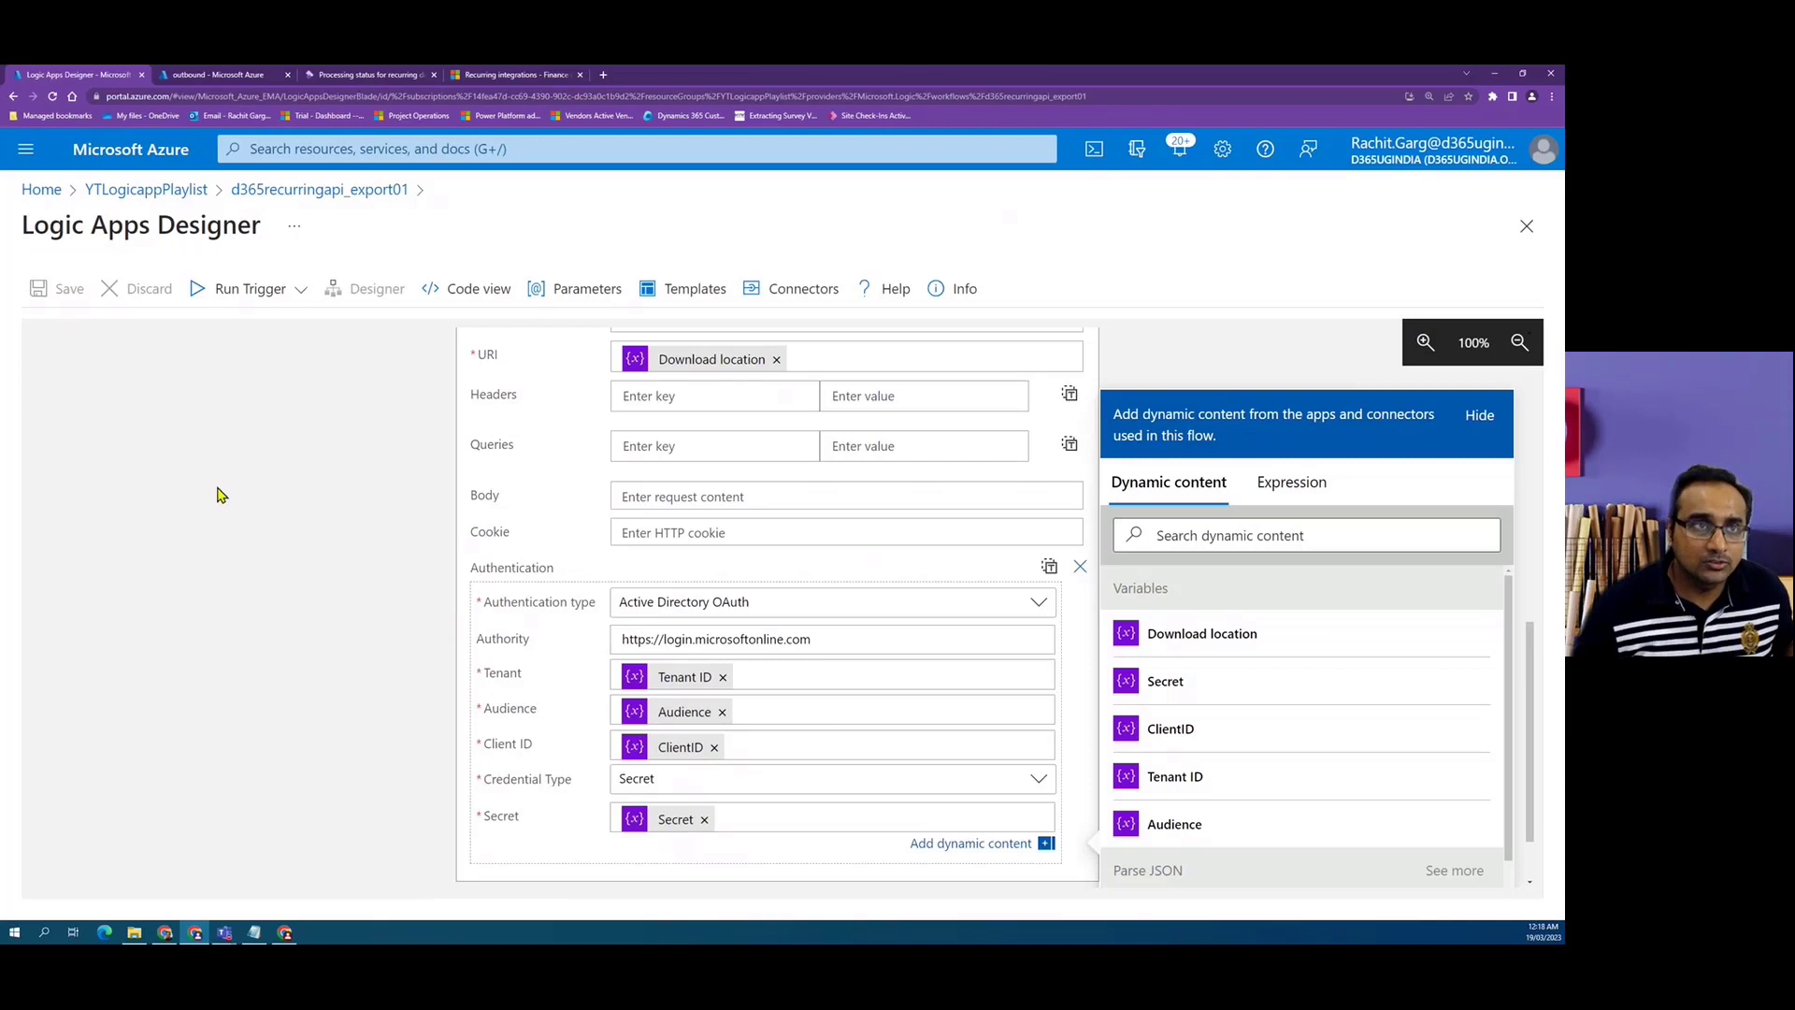
# Refresh the outbound storage container to check its blobs.
pyautogui.click(229, 75)
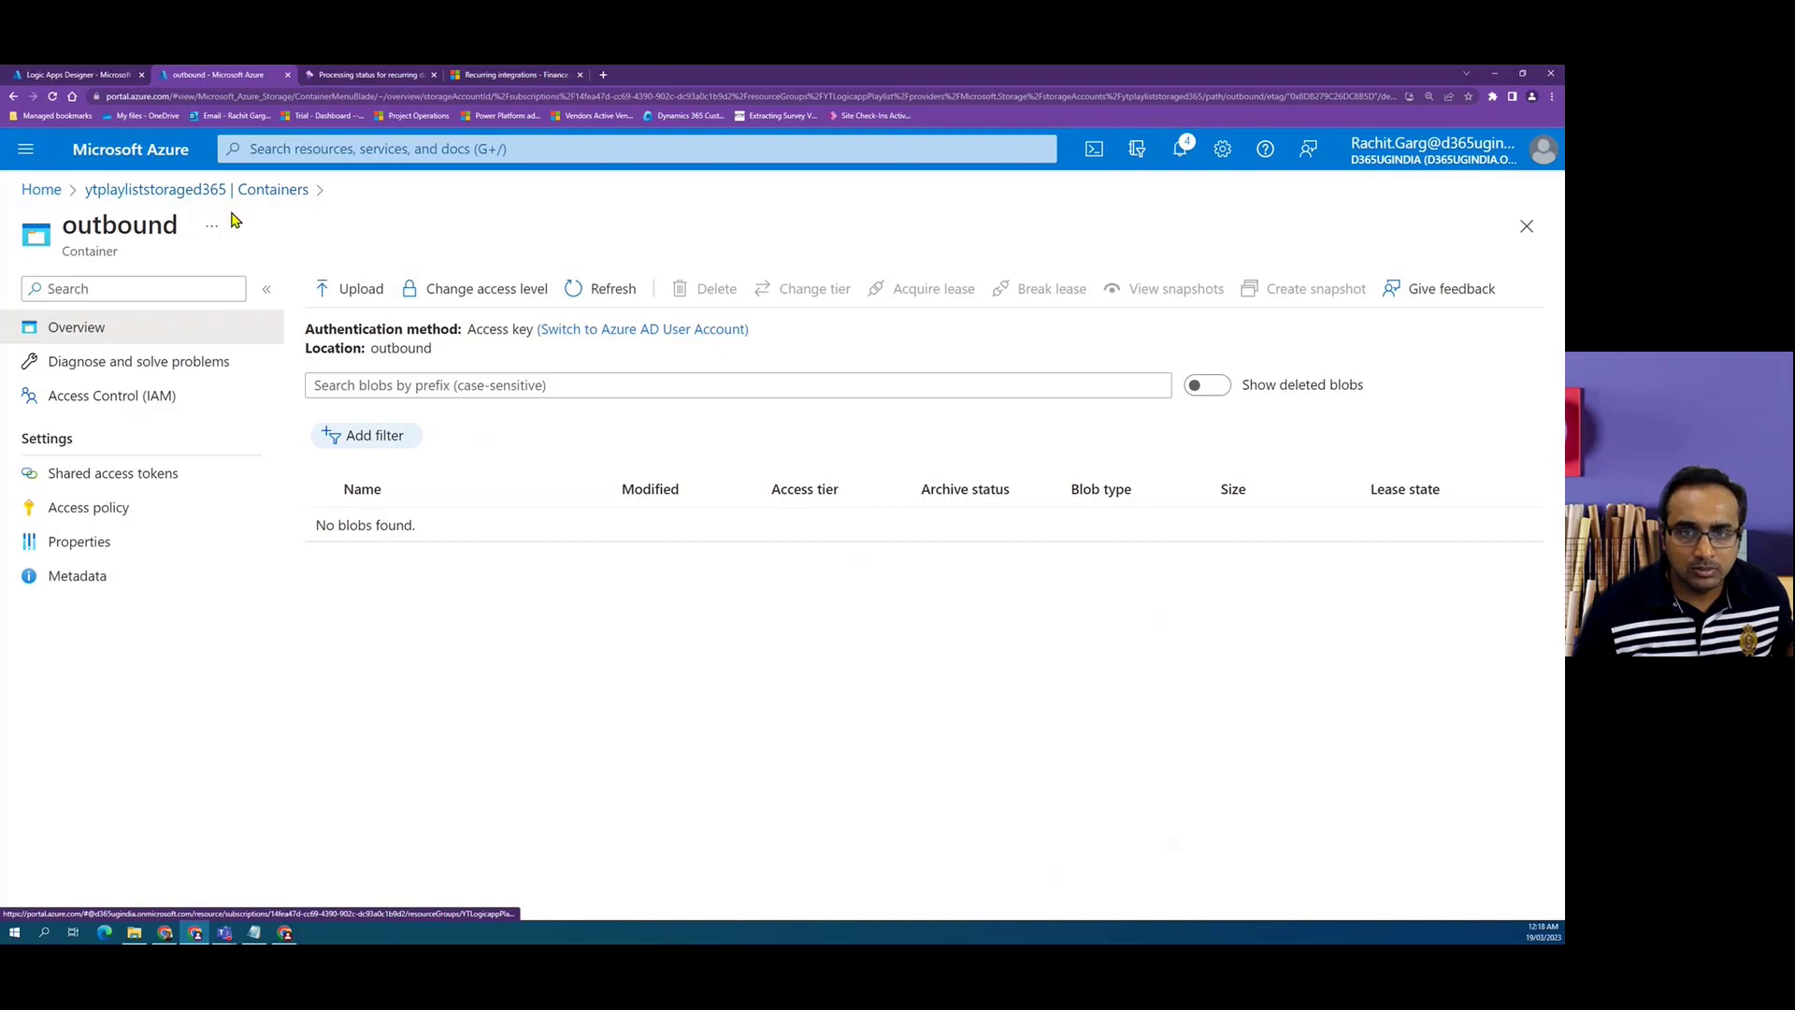
pyautogui.click(613, 290)
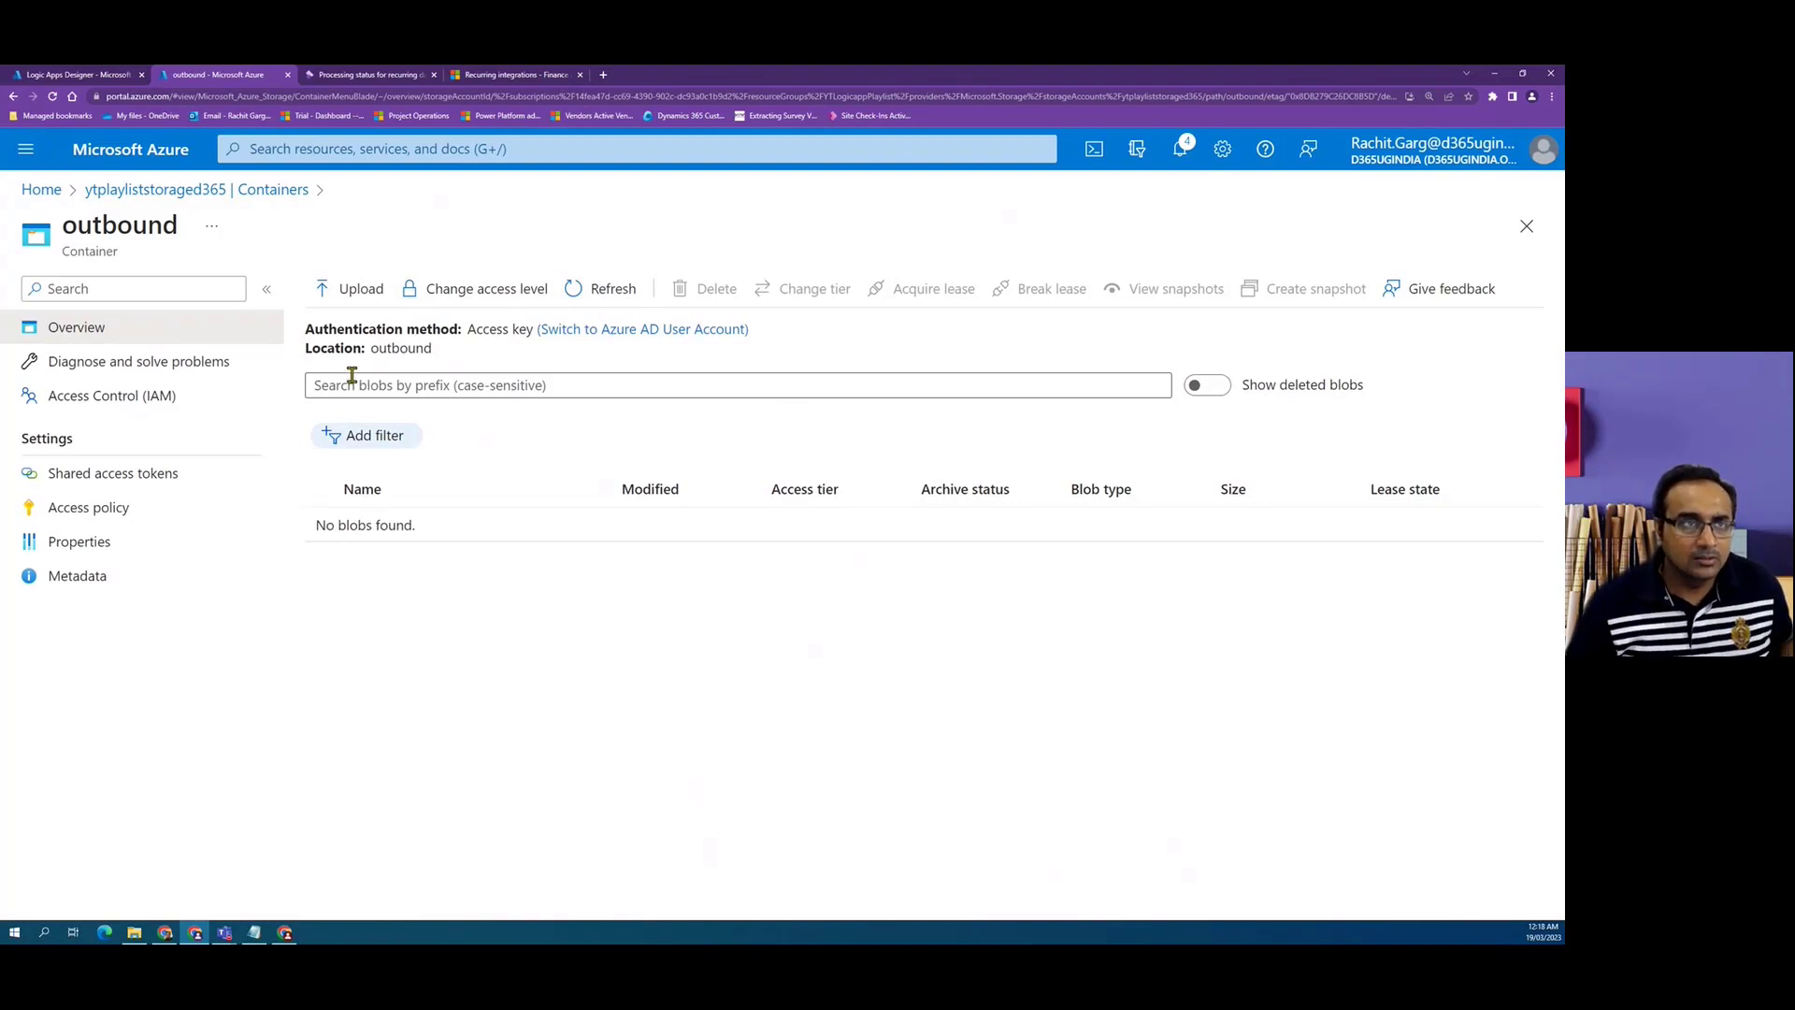
pyautogui.click(67, 75)
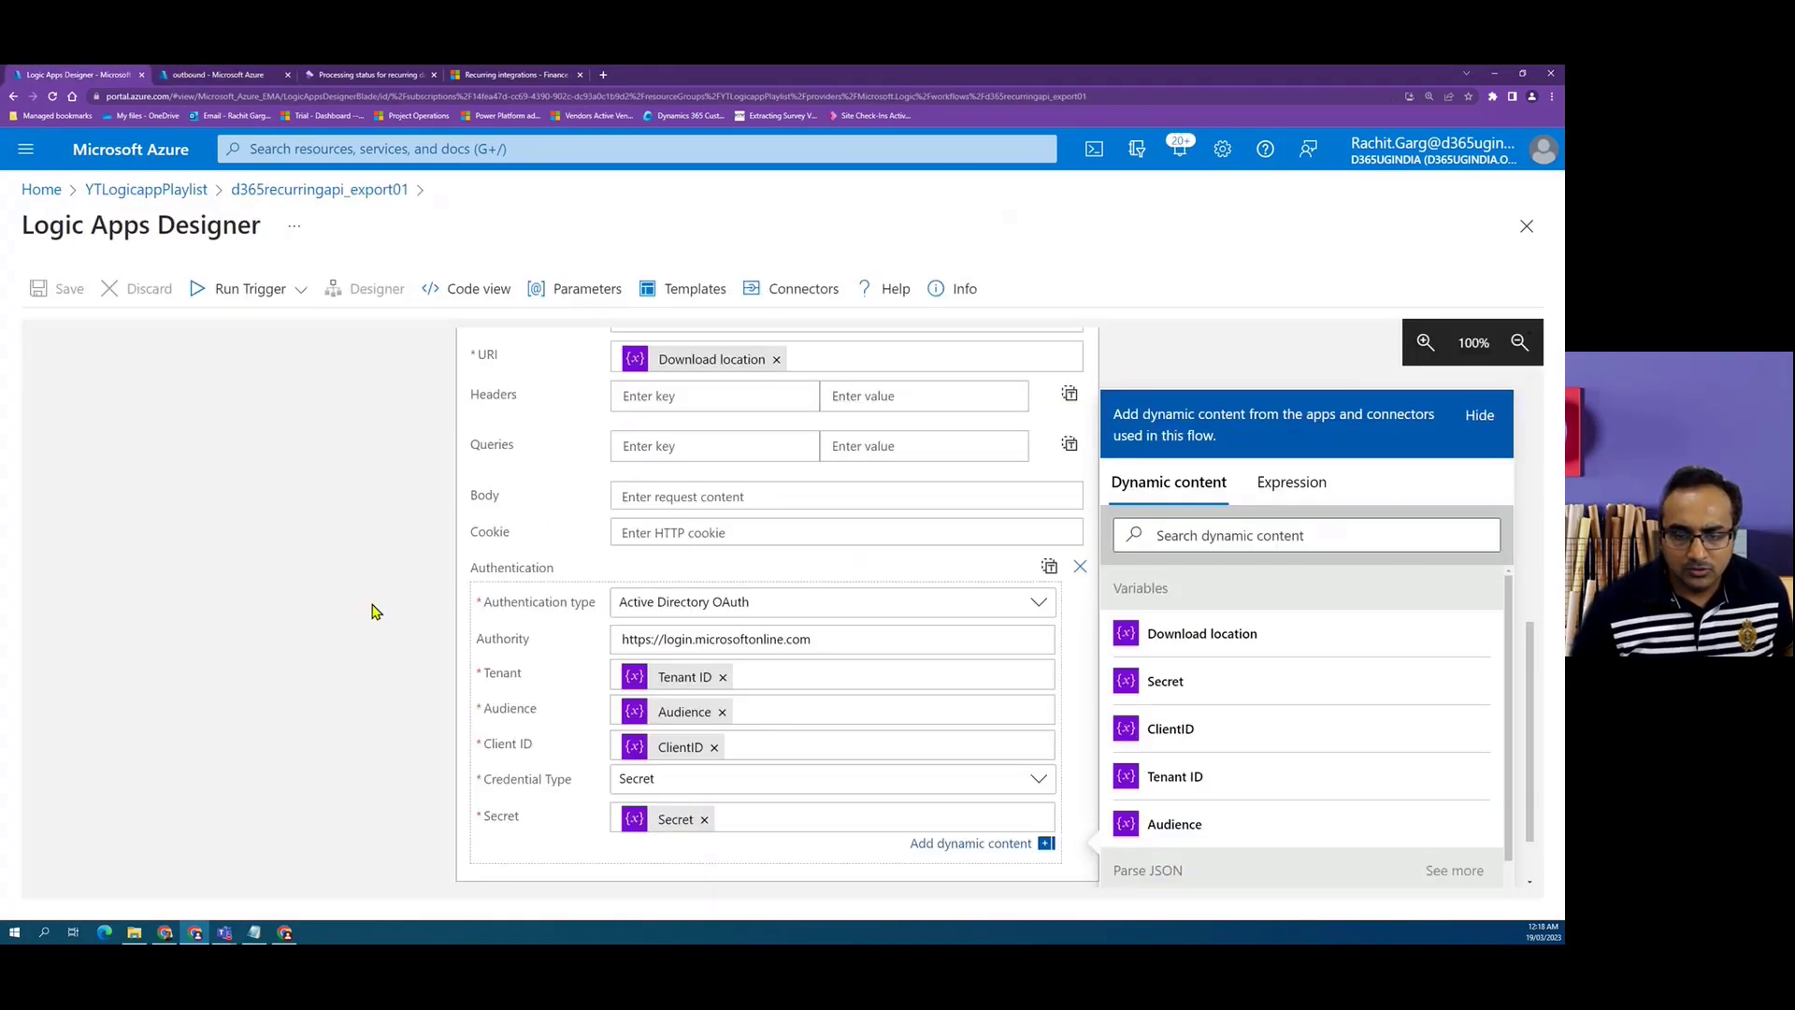
# Add an Azure Blob Storage Create blob (V2) action after the Download the file step.
pyautogui.scroll(-1, 374, 612)
pyautogui.click(803, 862)
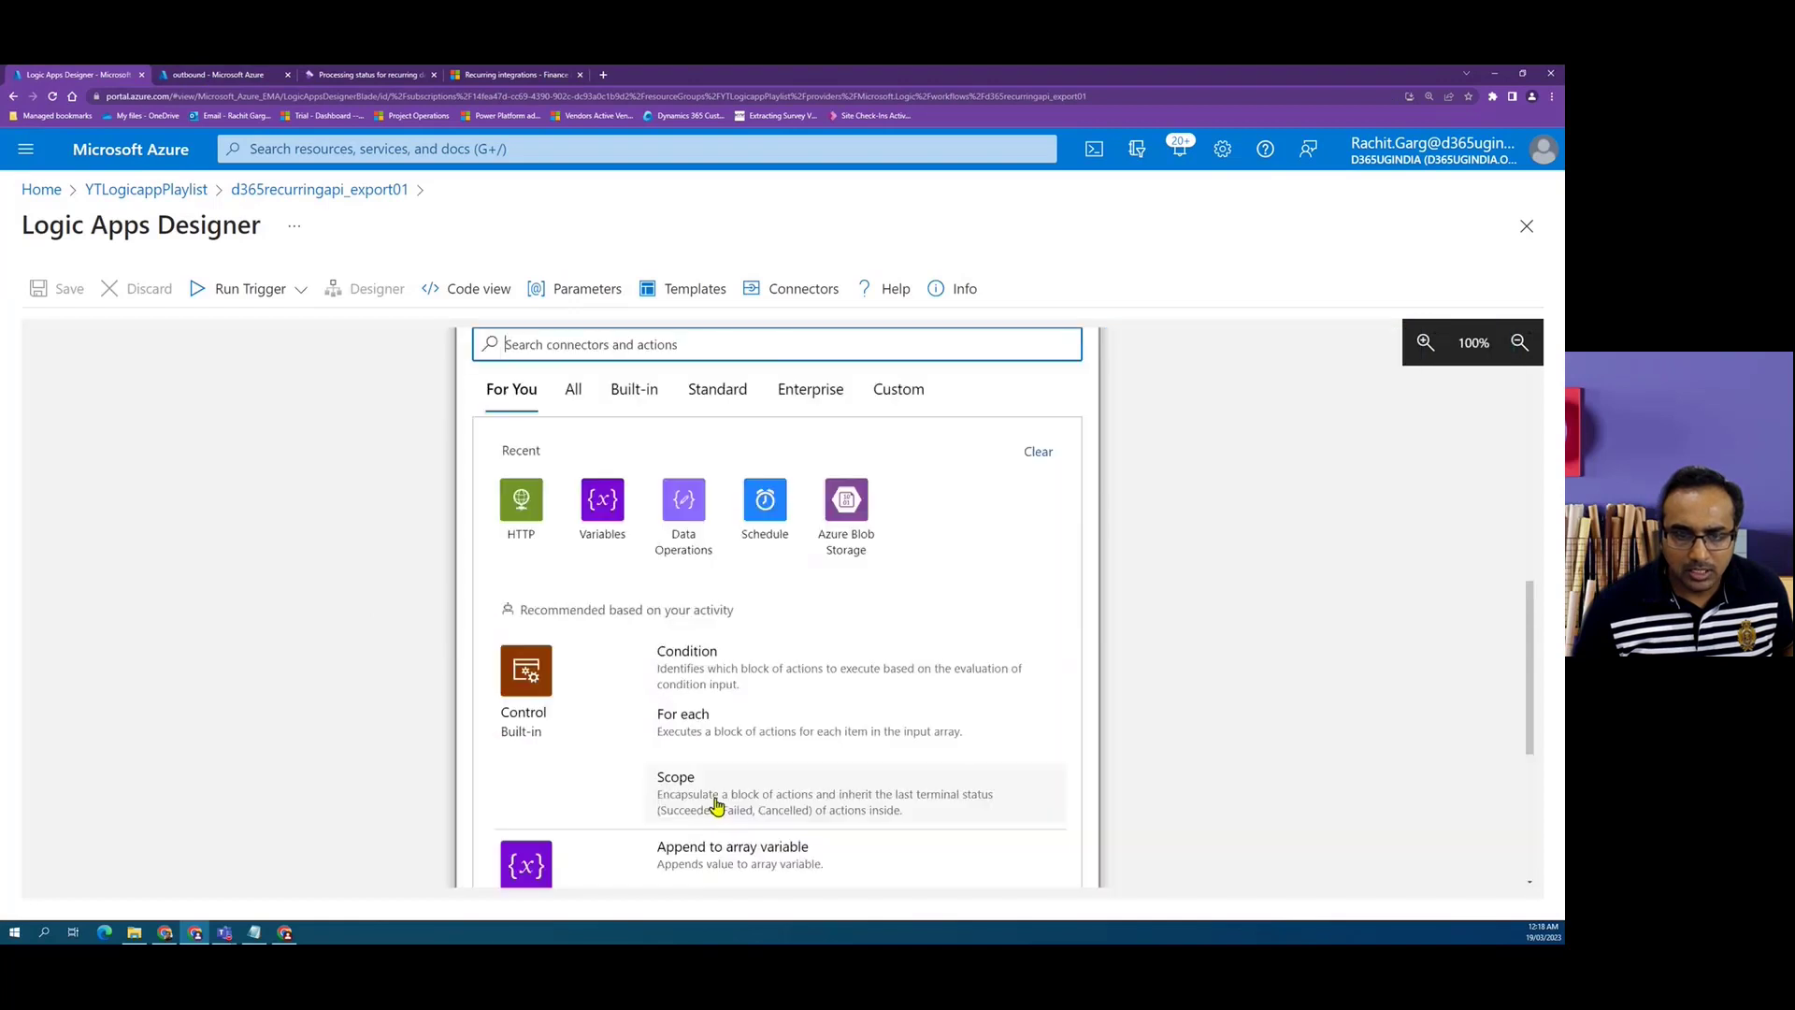
pyautogui.click(855, 540)
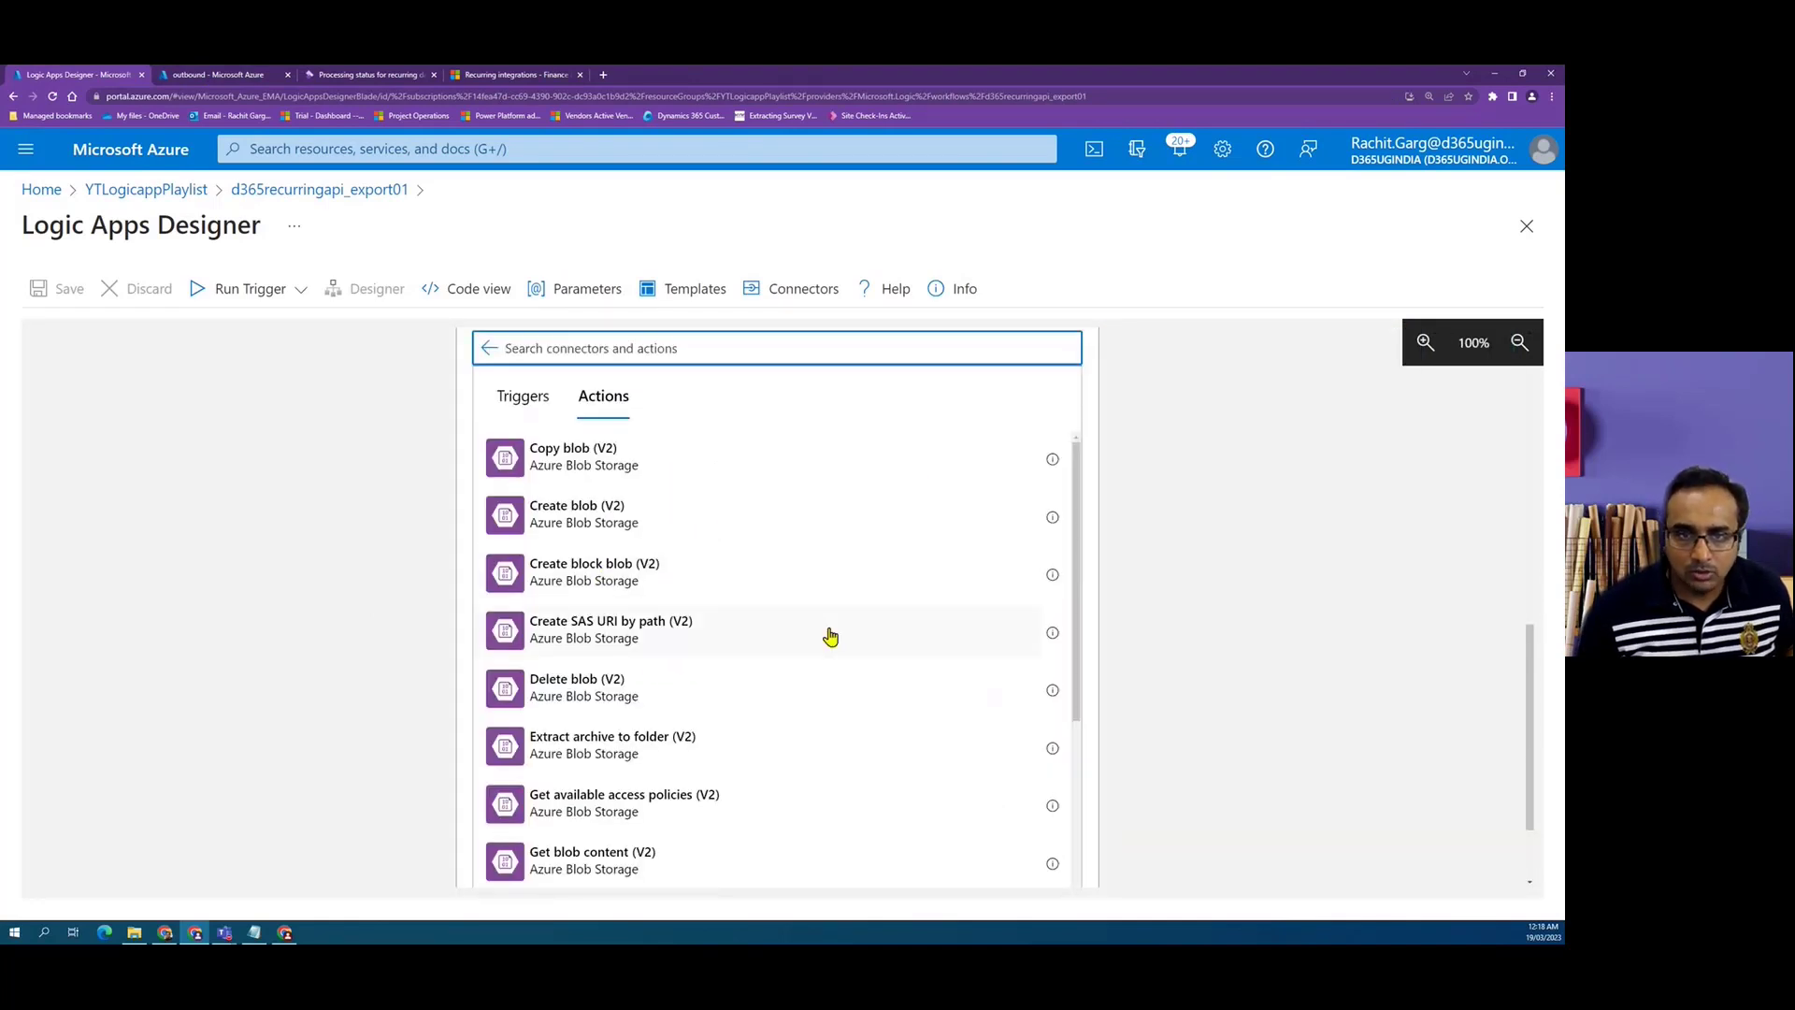
pyautogui.scroll(2, 533, 601)
pyautogui.scroll(-1, 580, 641)
pyautogui.scroll(1, 374, 706)
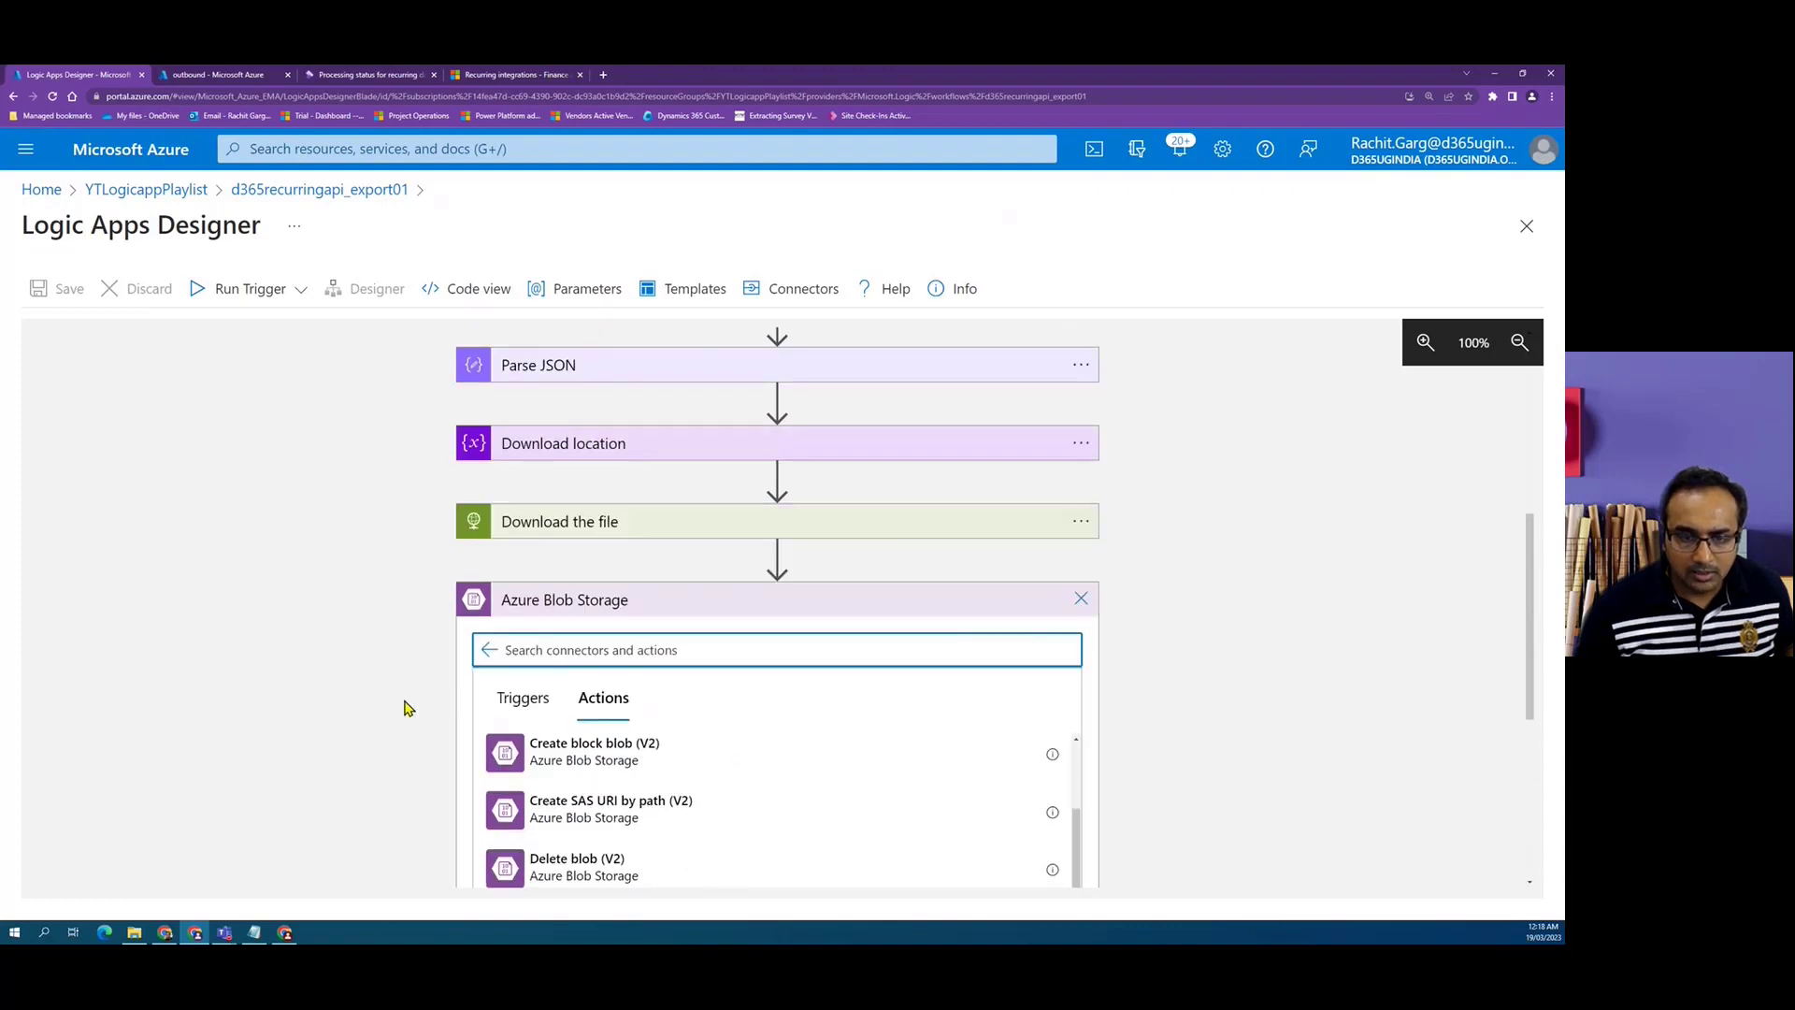
pyautogui.scroll(3, 842, 829)
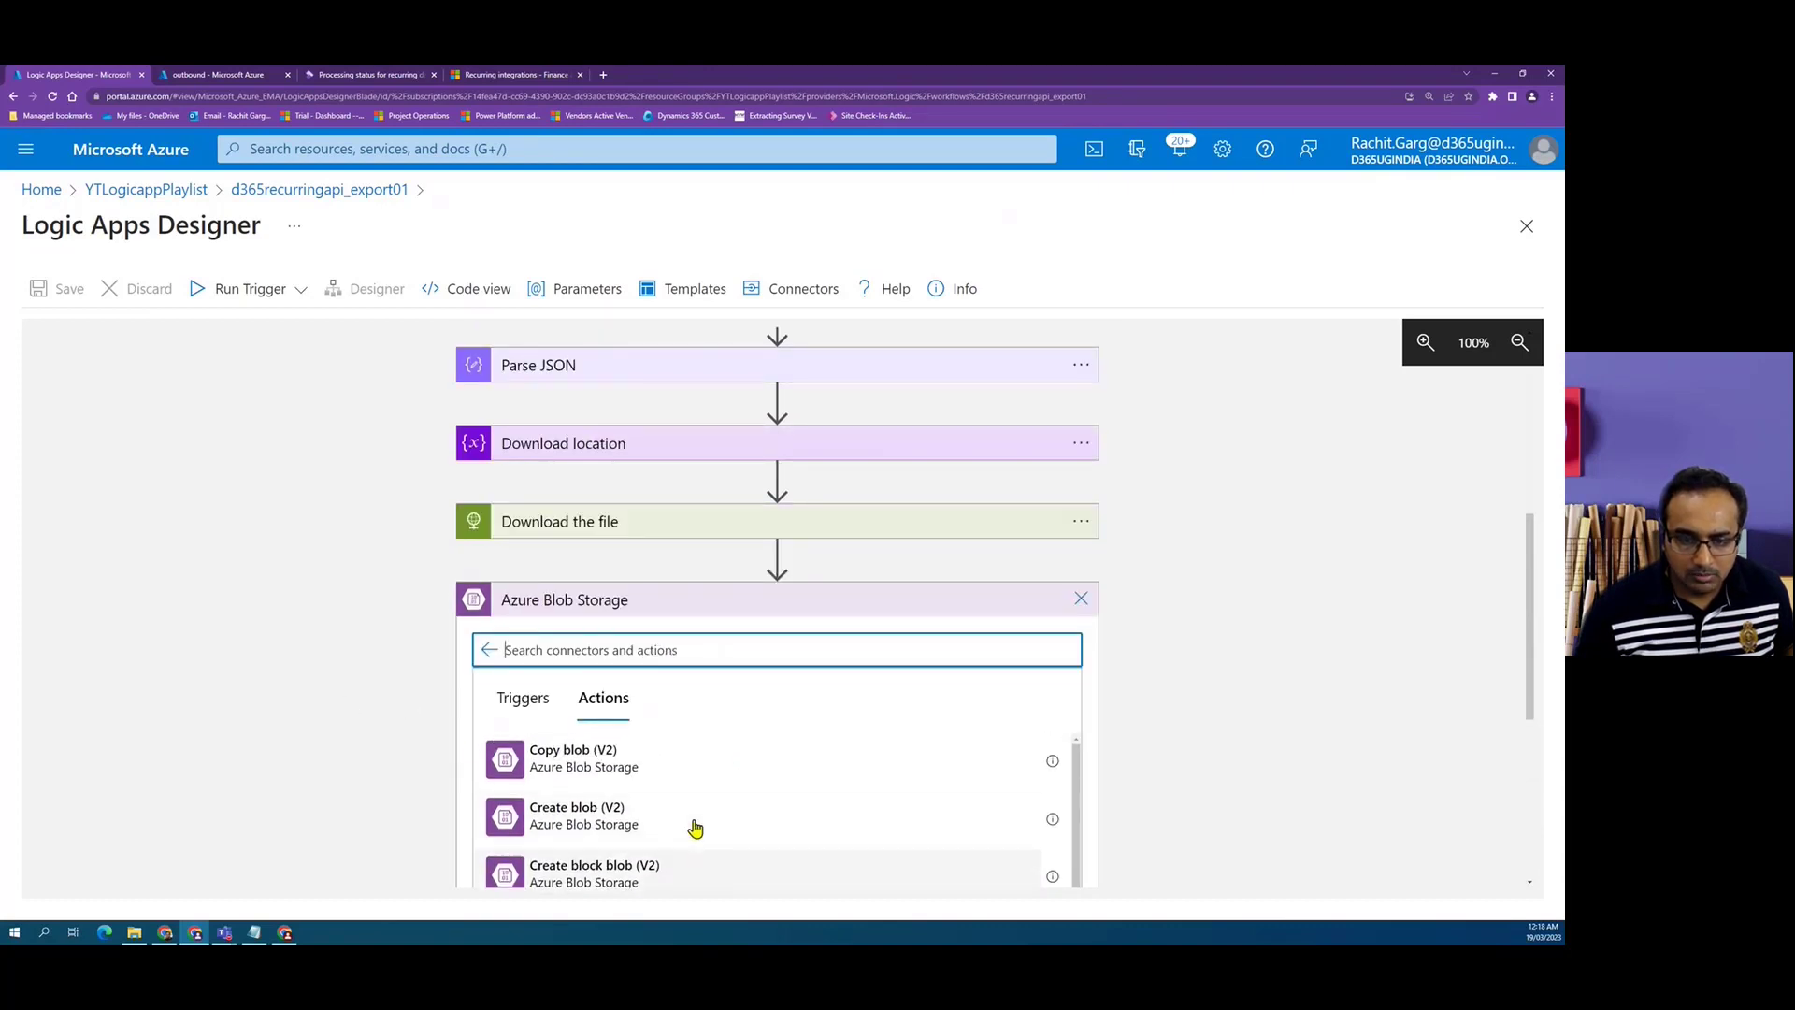
pyautogui.click(581, 829)
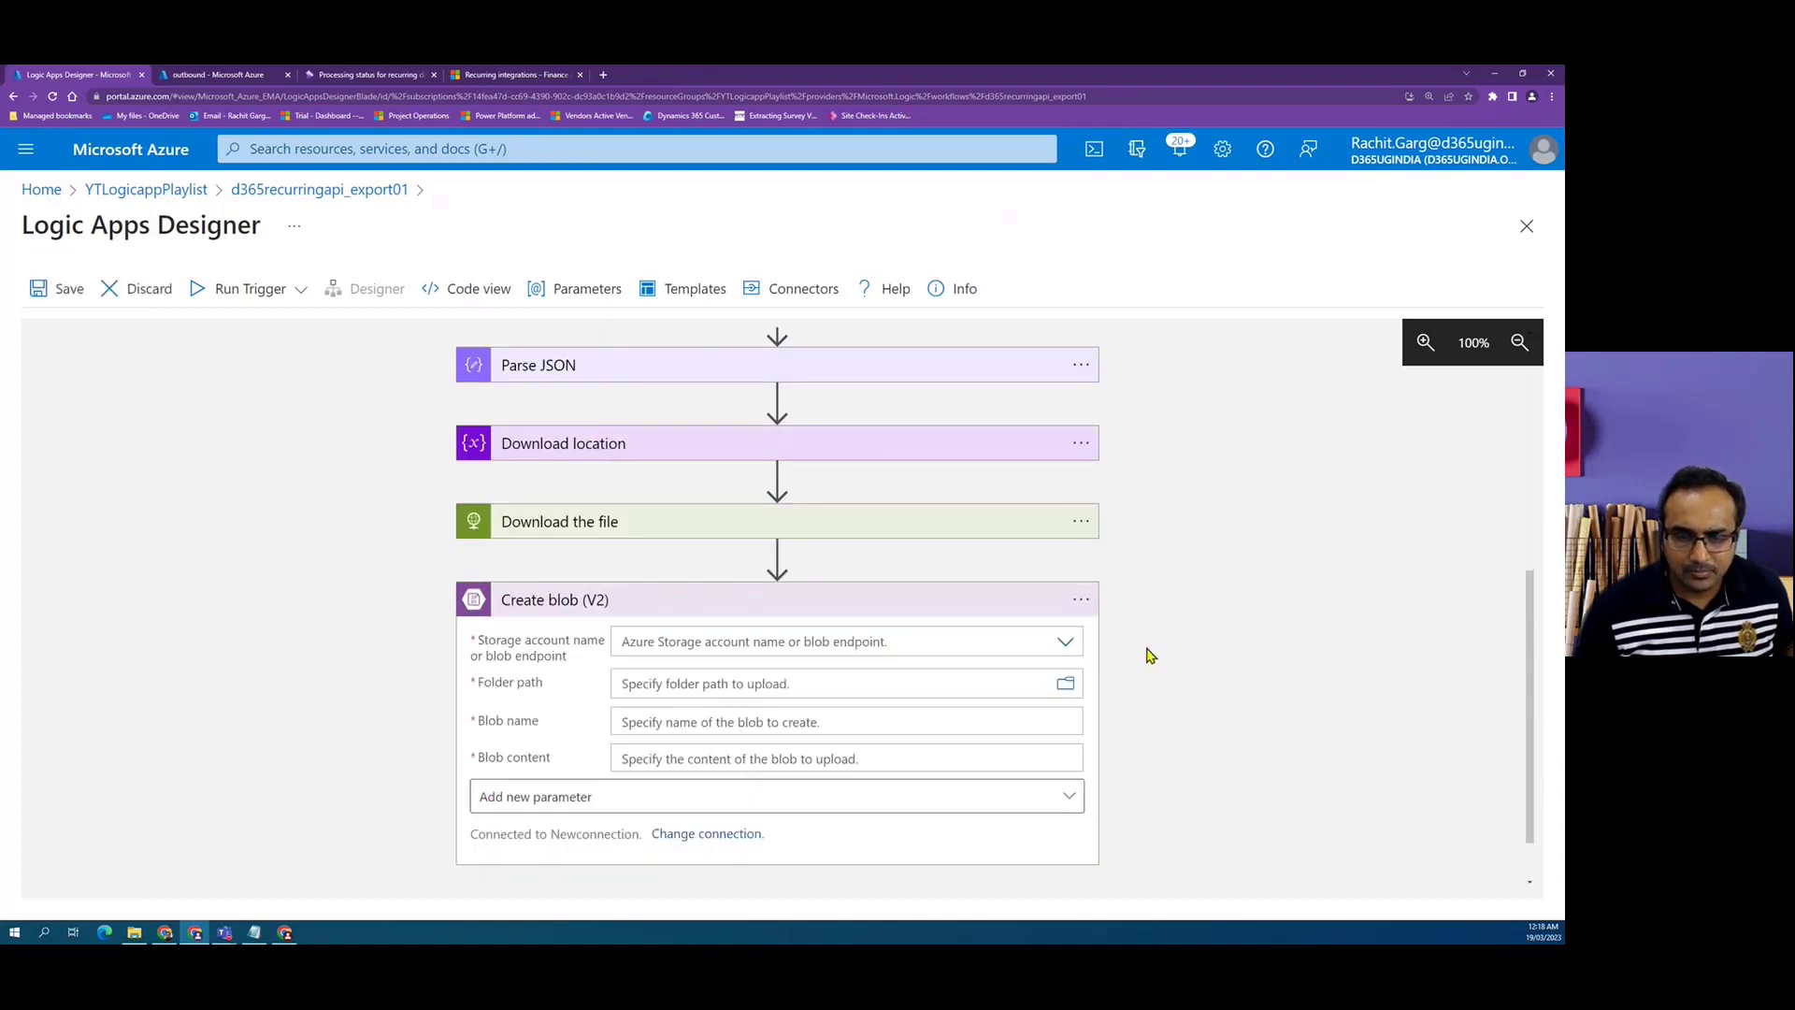
# Set the storage account to the ytplayliststoraged365 connection settings and the folder path to /outbound.
pyautogui.scroll(-1, 1122, 626)
pyautogui.click(1066, 572)
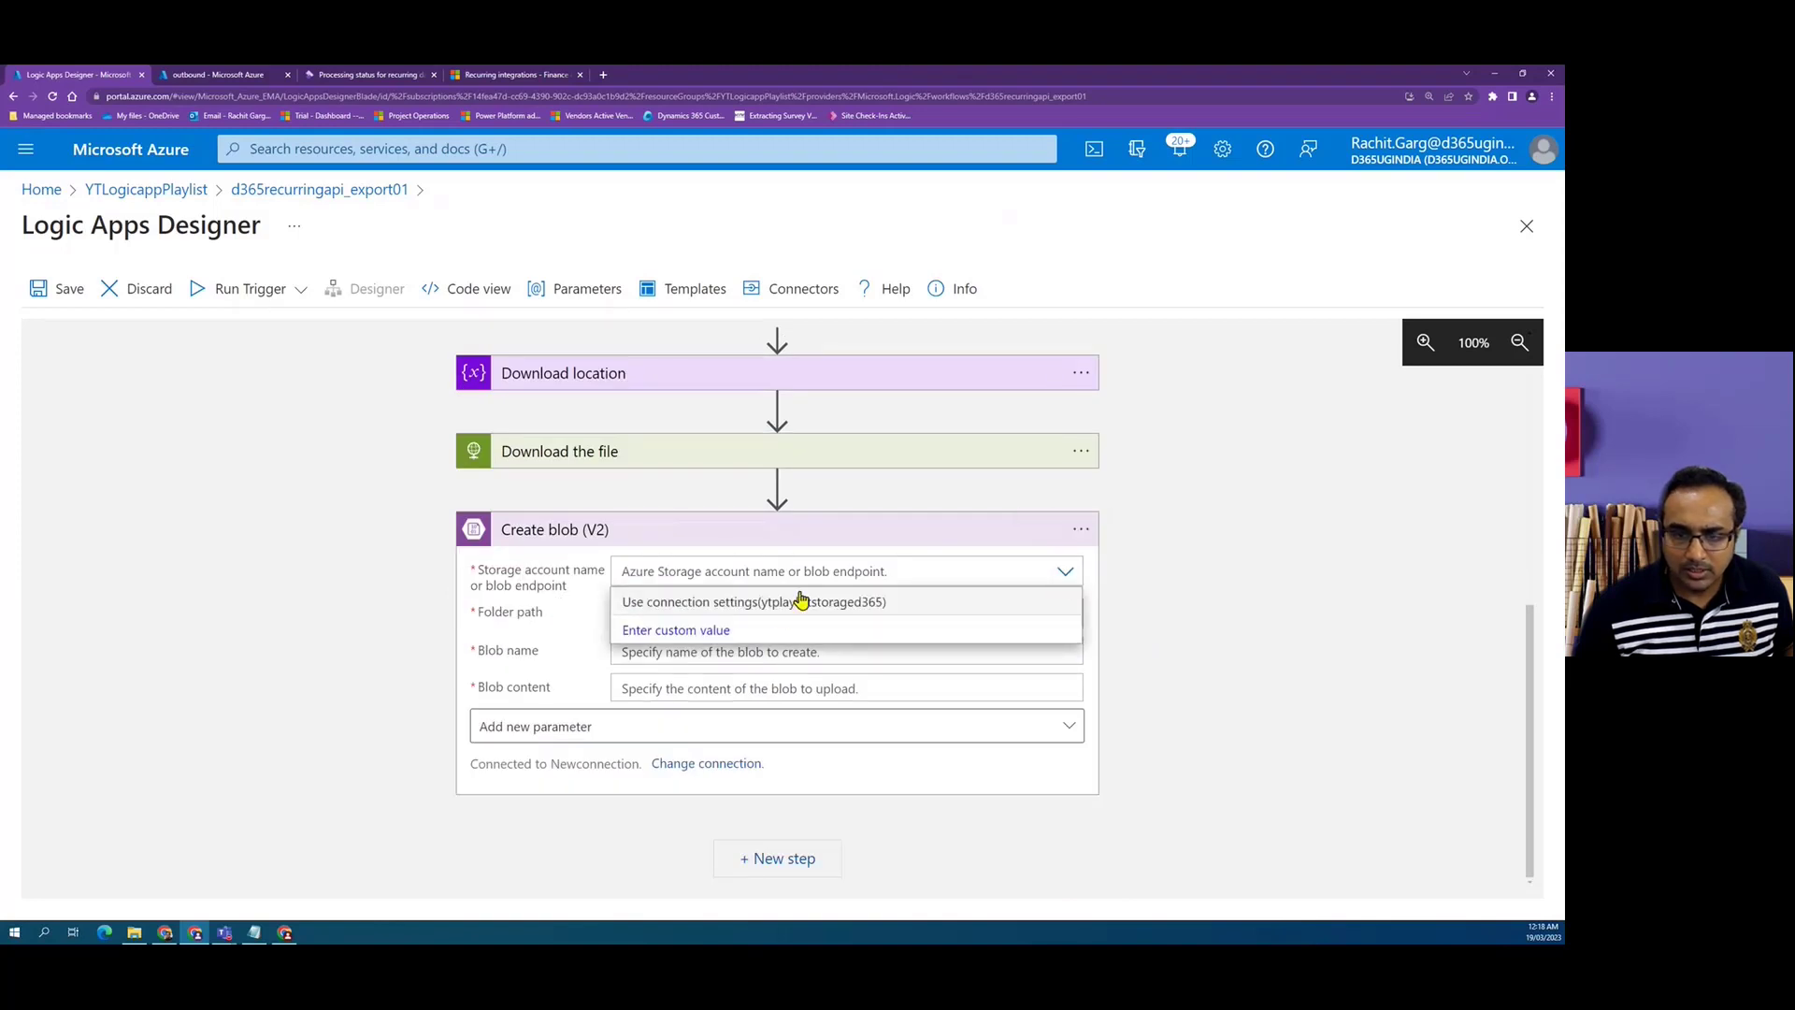
pyautogui.click(779, 606)
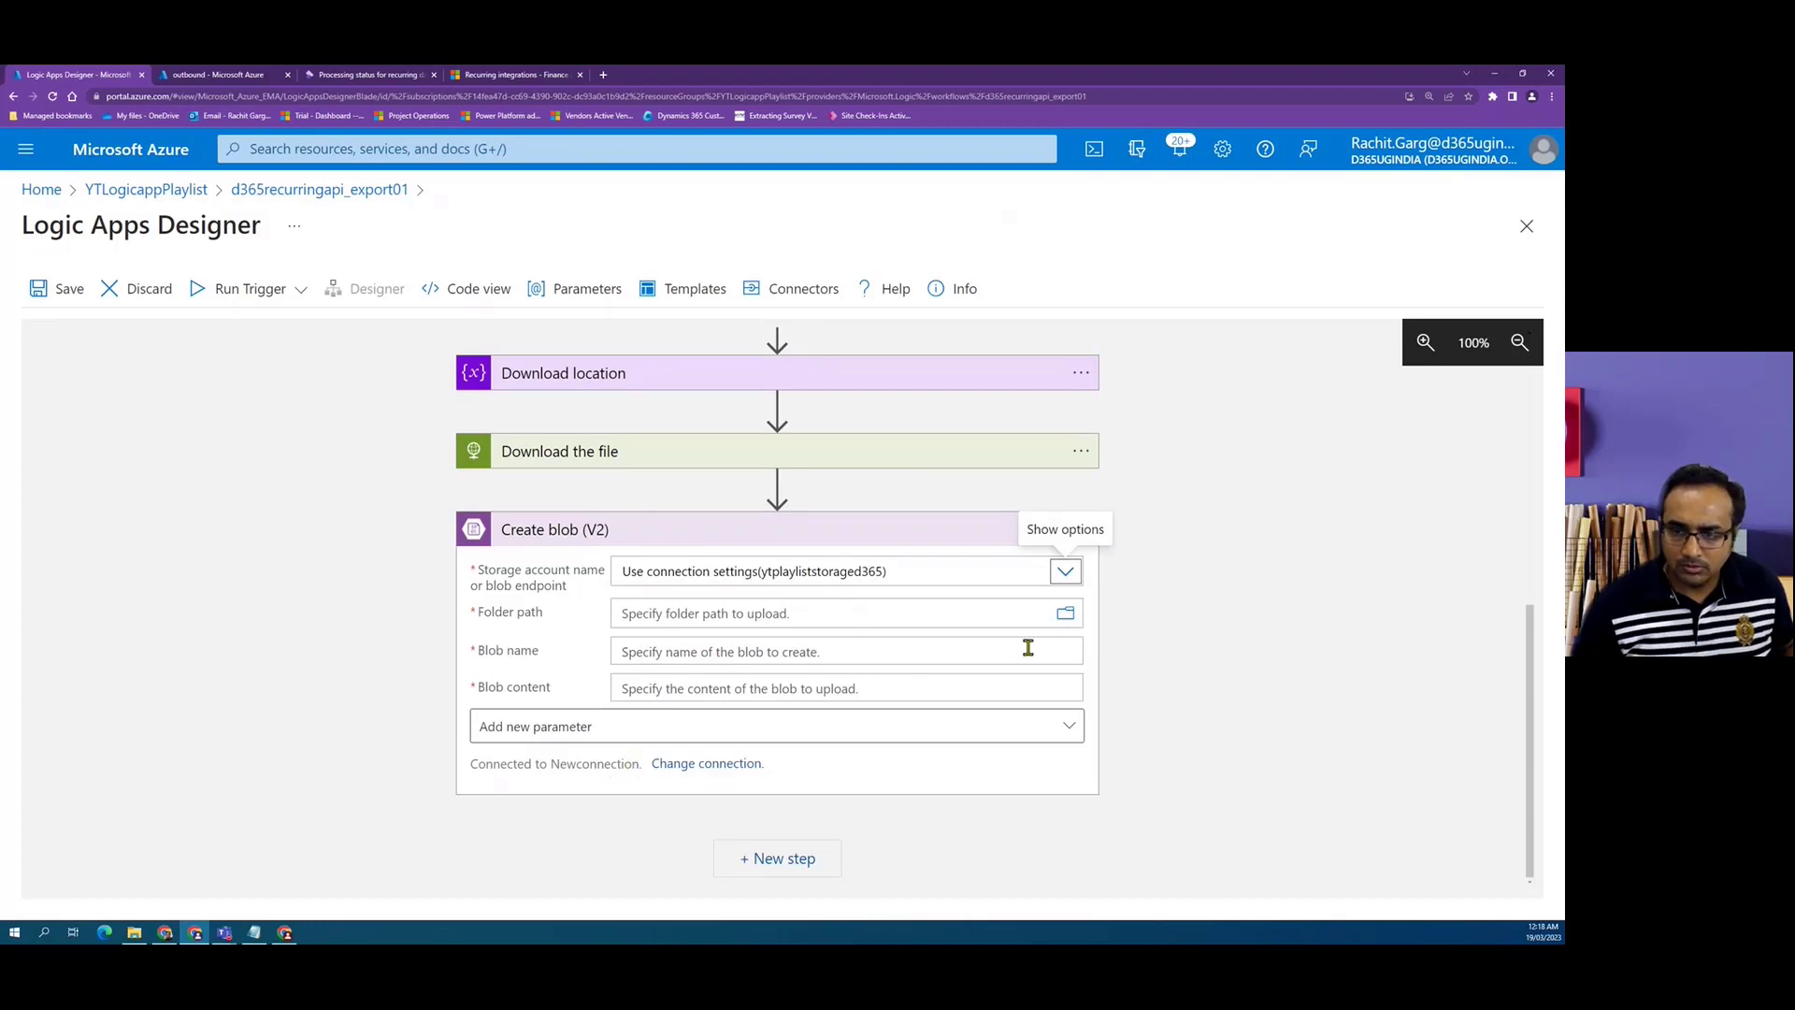
pyautogui.click(1071, 627)
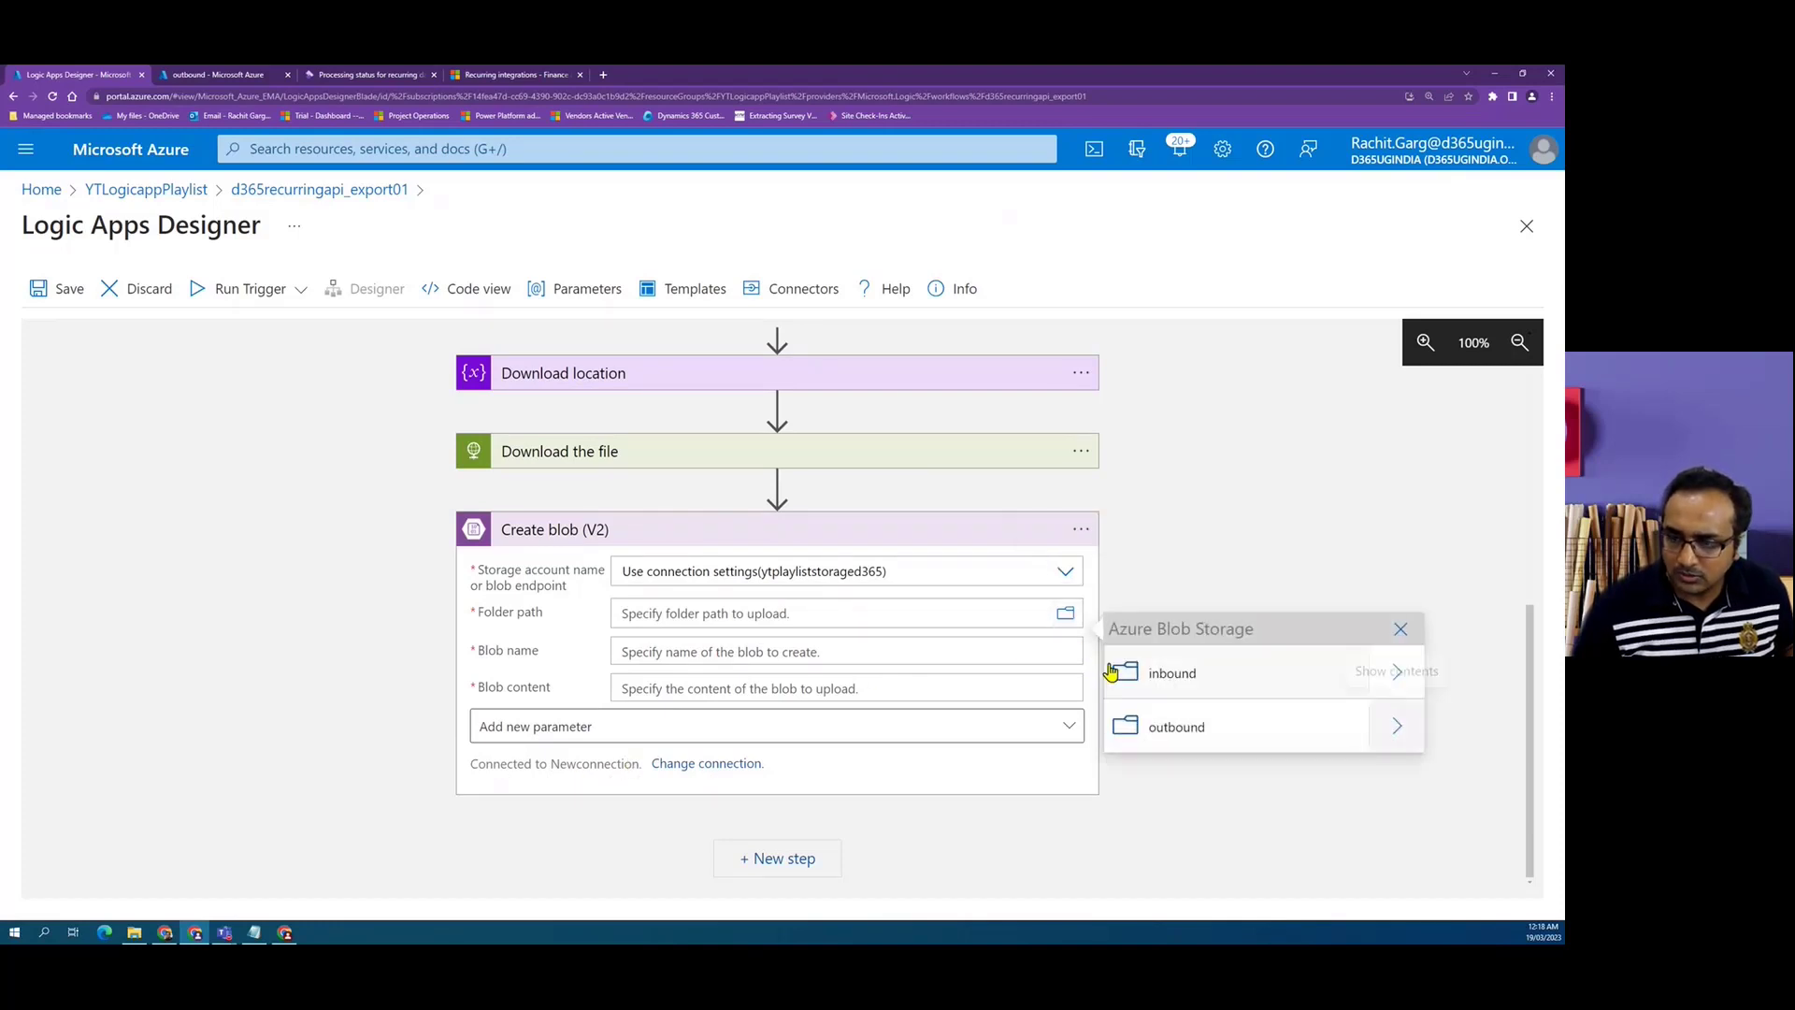
pyautogui.click(1226, 729)
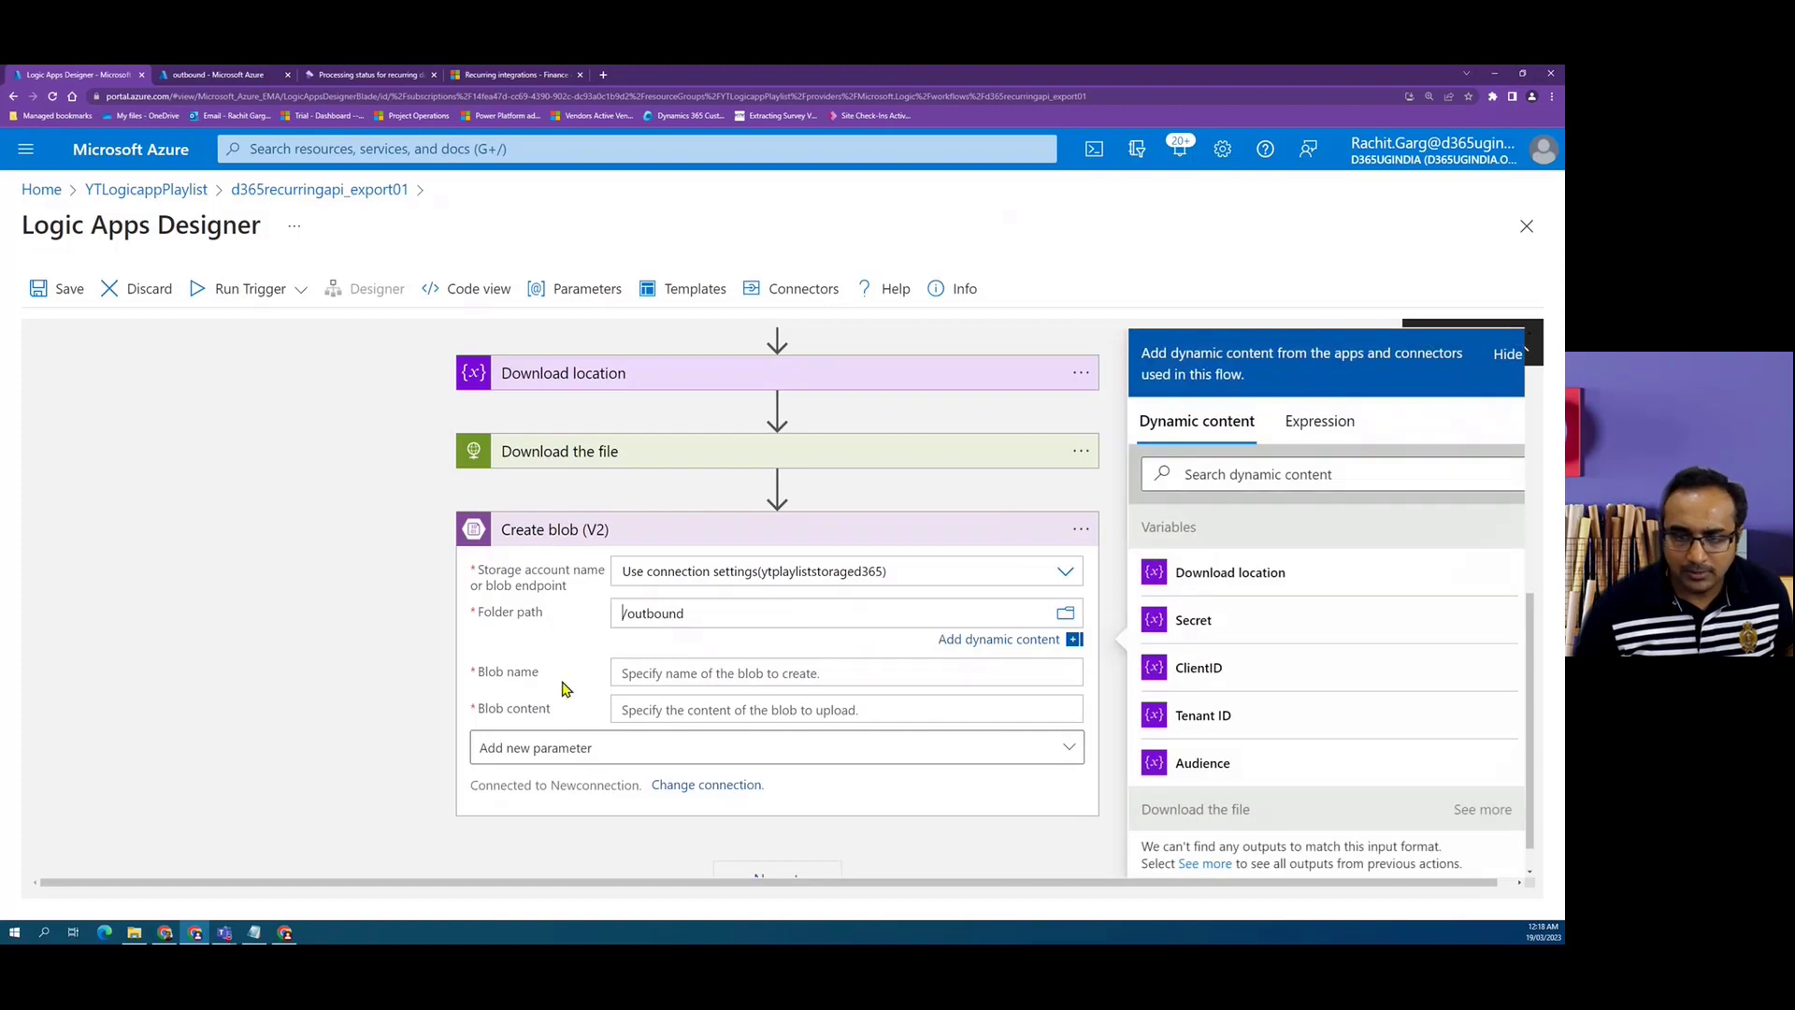
# Set the blob name to a utcNow() expression followed by .zip.
pyautogui.click(647, 675)
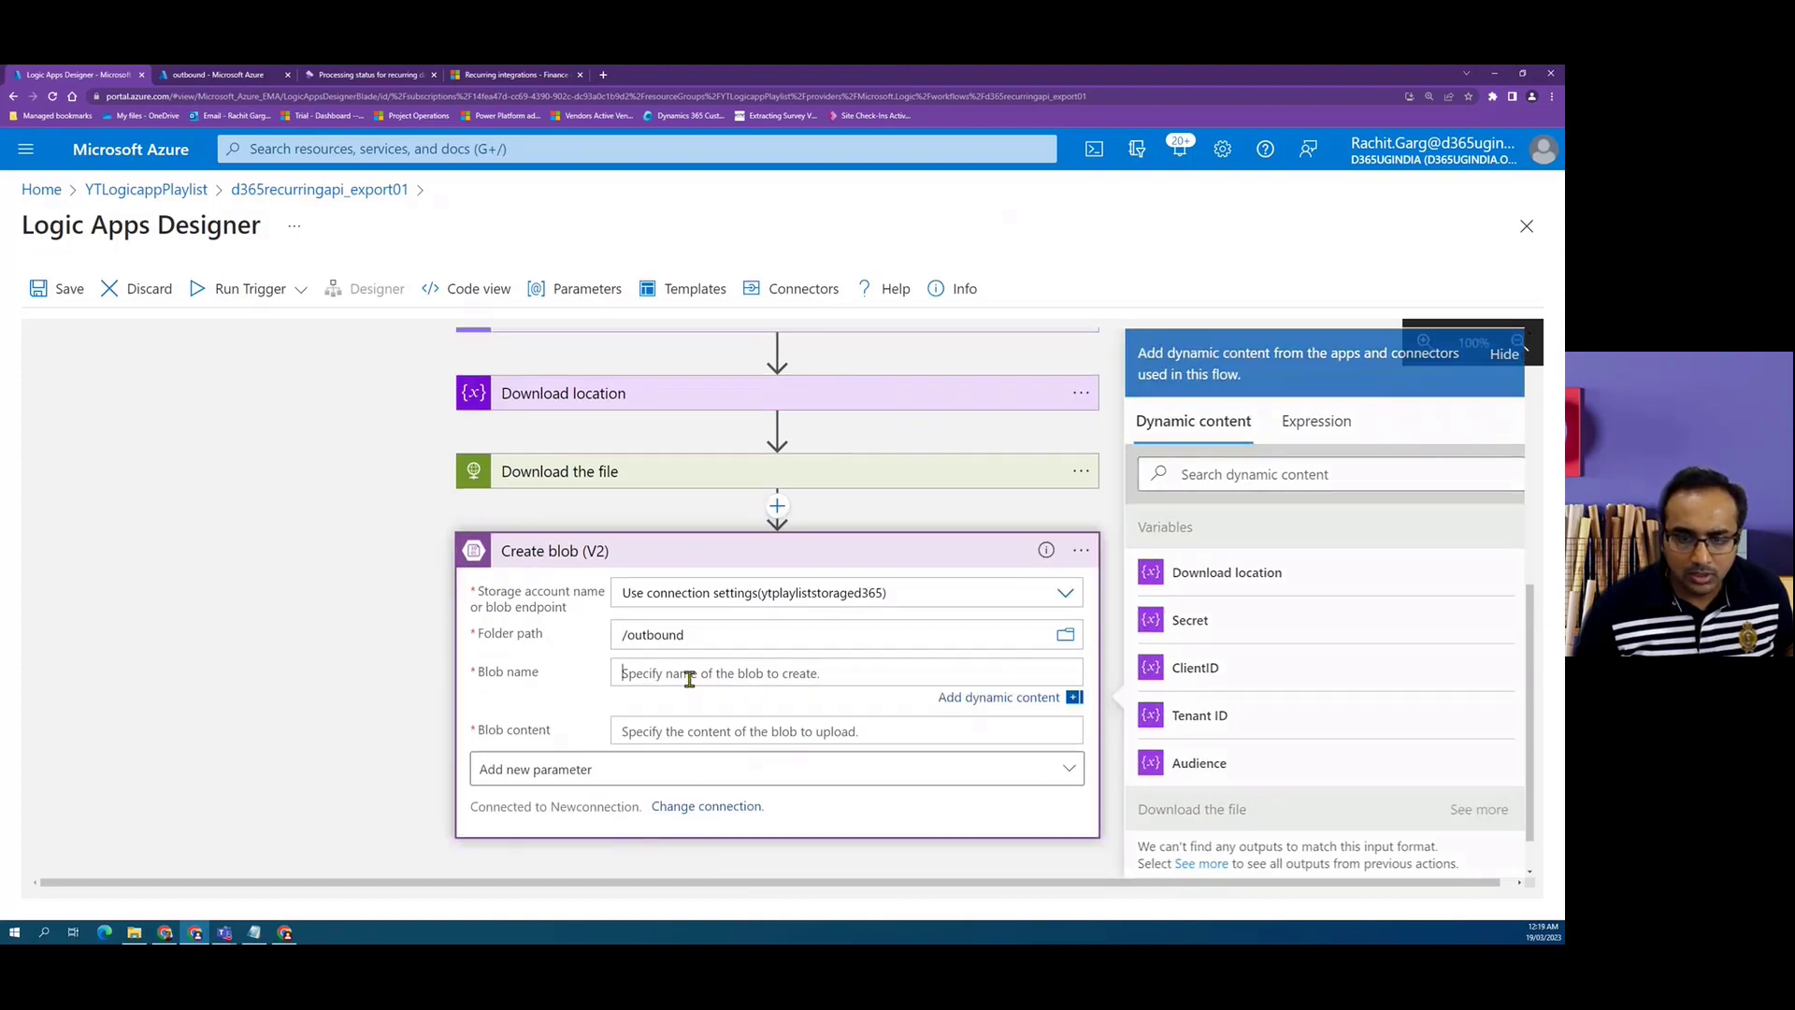
pyautogui.click(1324, 436)
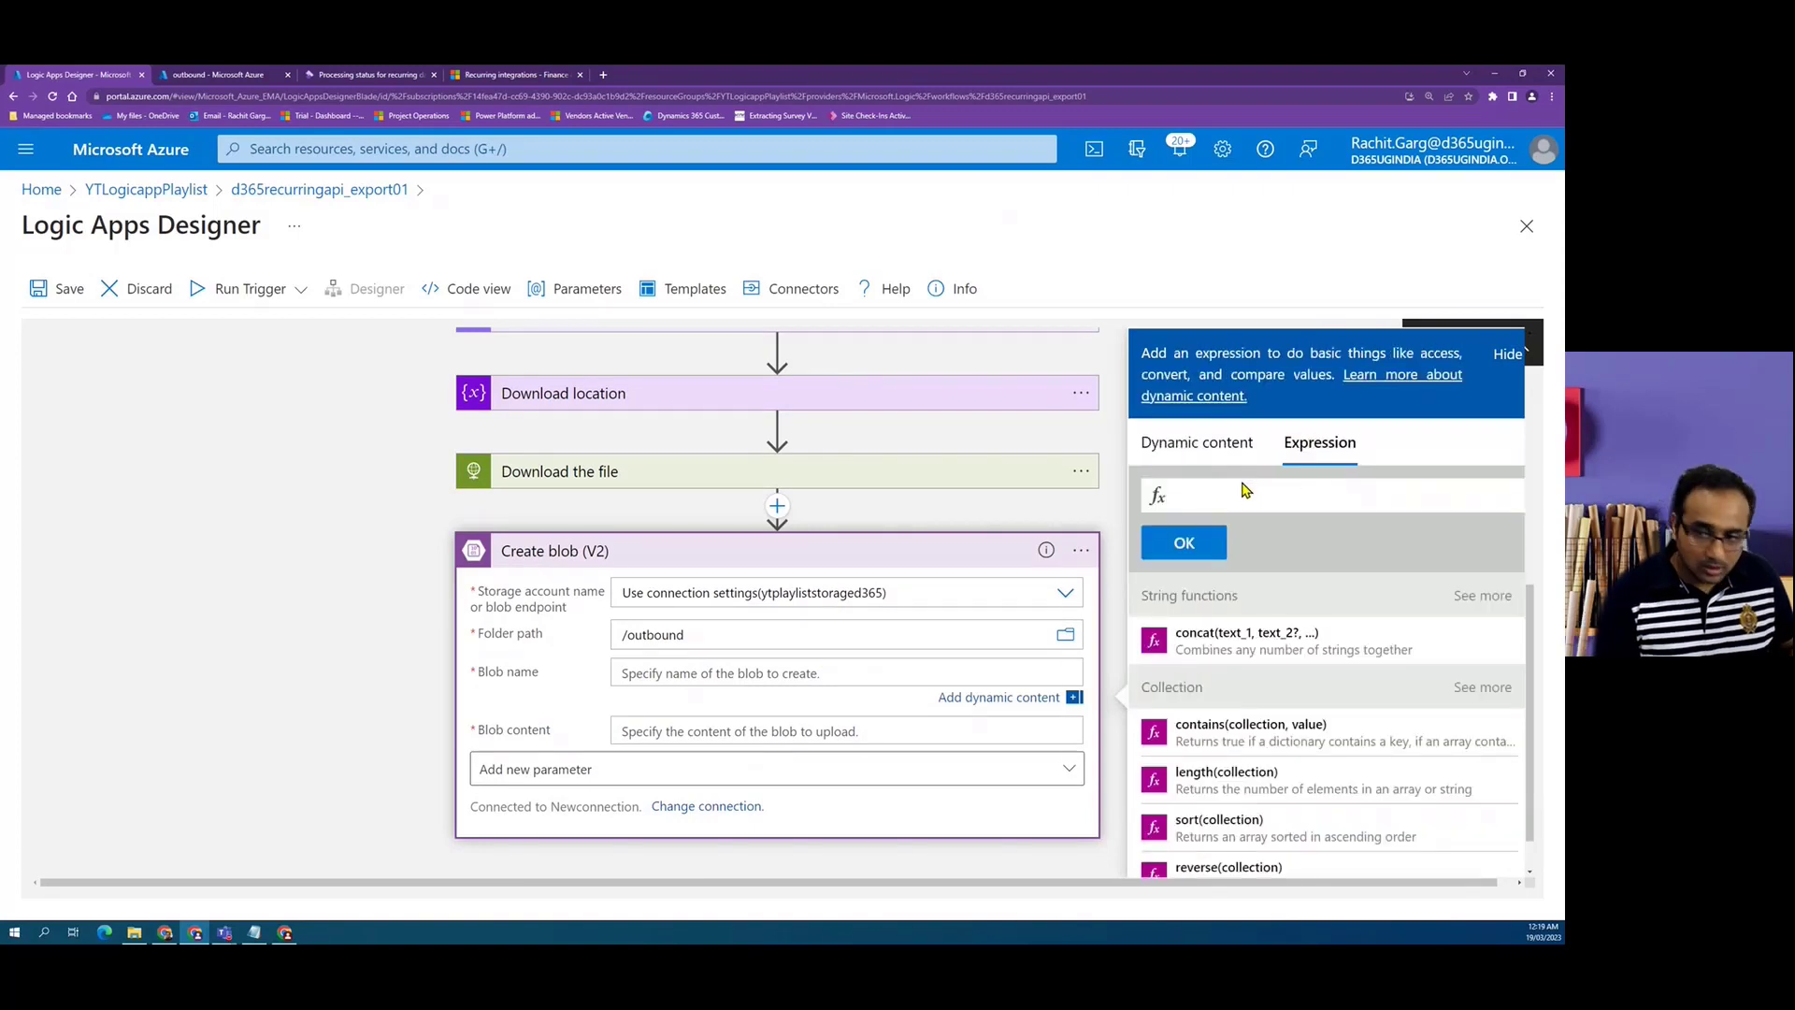
pyautogui.write('utc')
pyautogui.click(1142, 520)
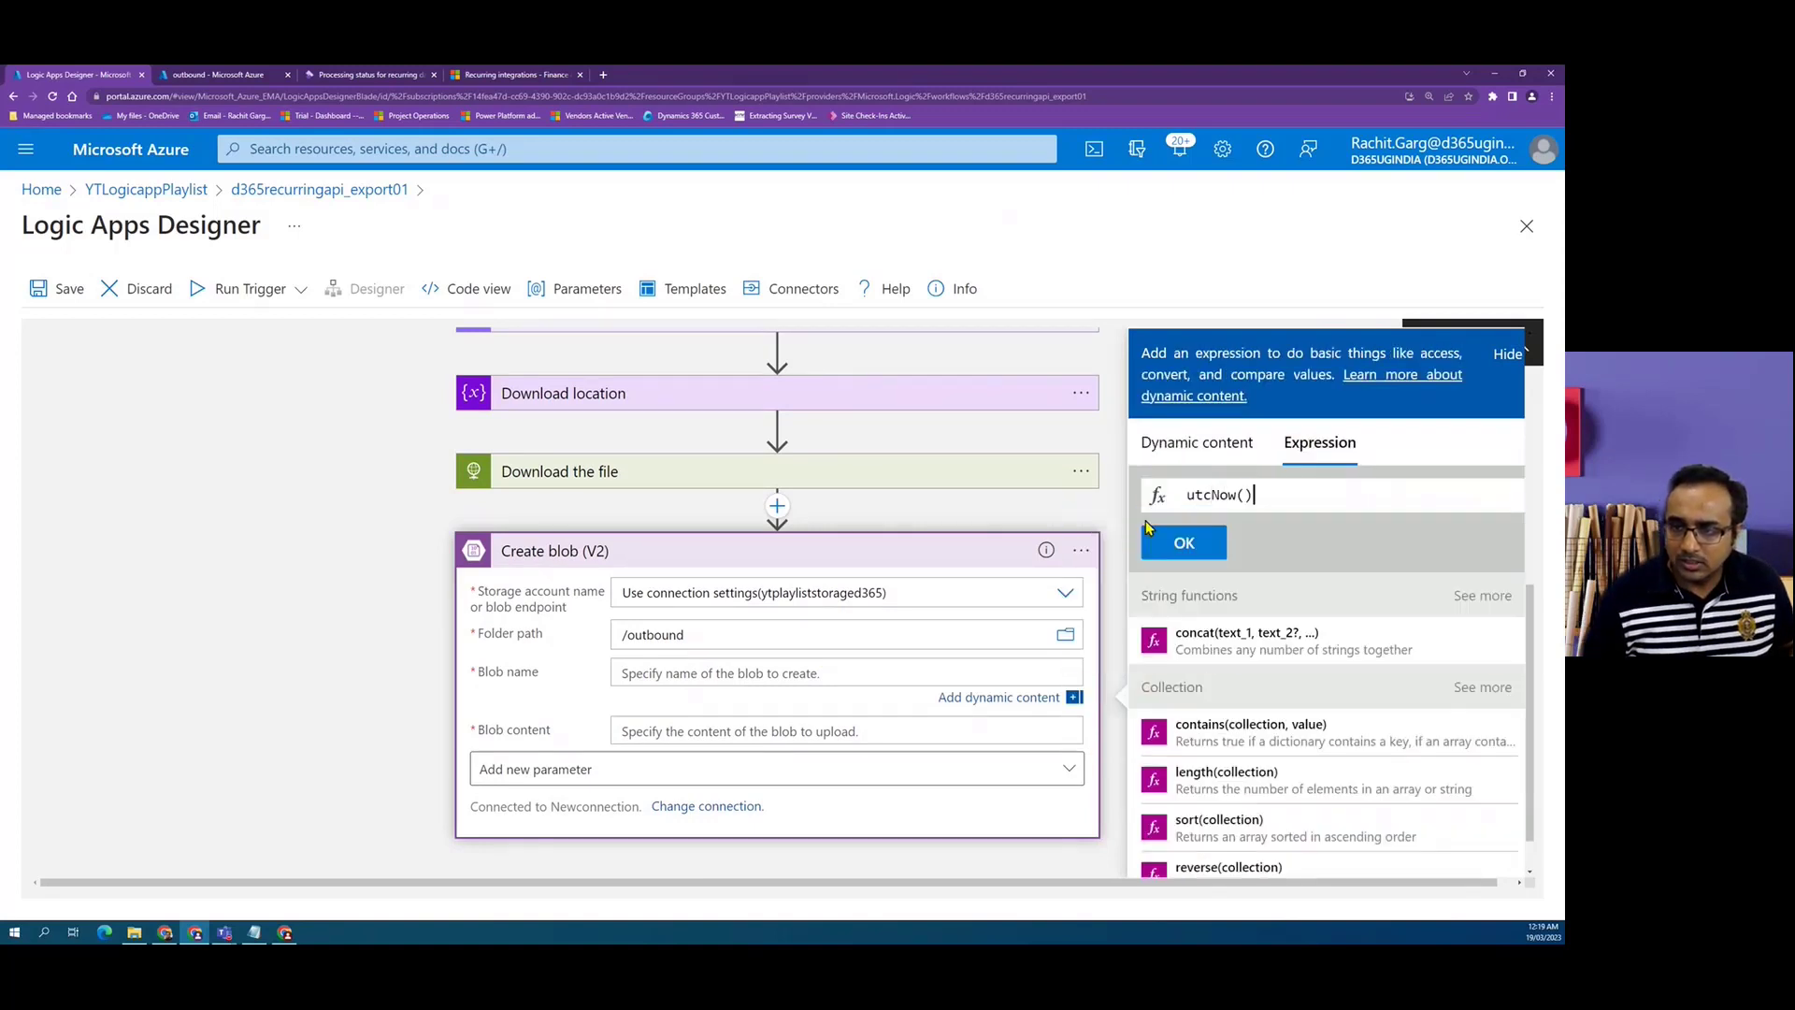
pyautogui.click(1188, 546)
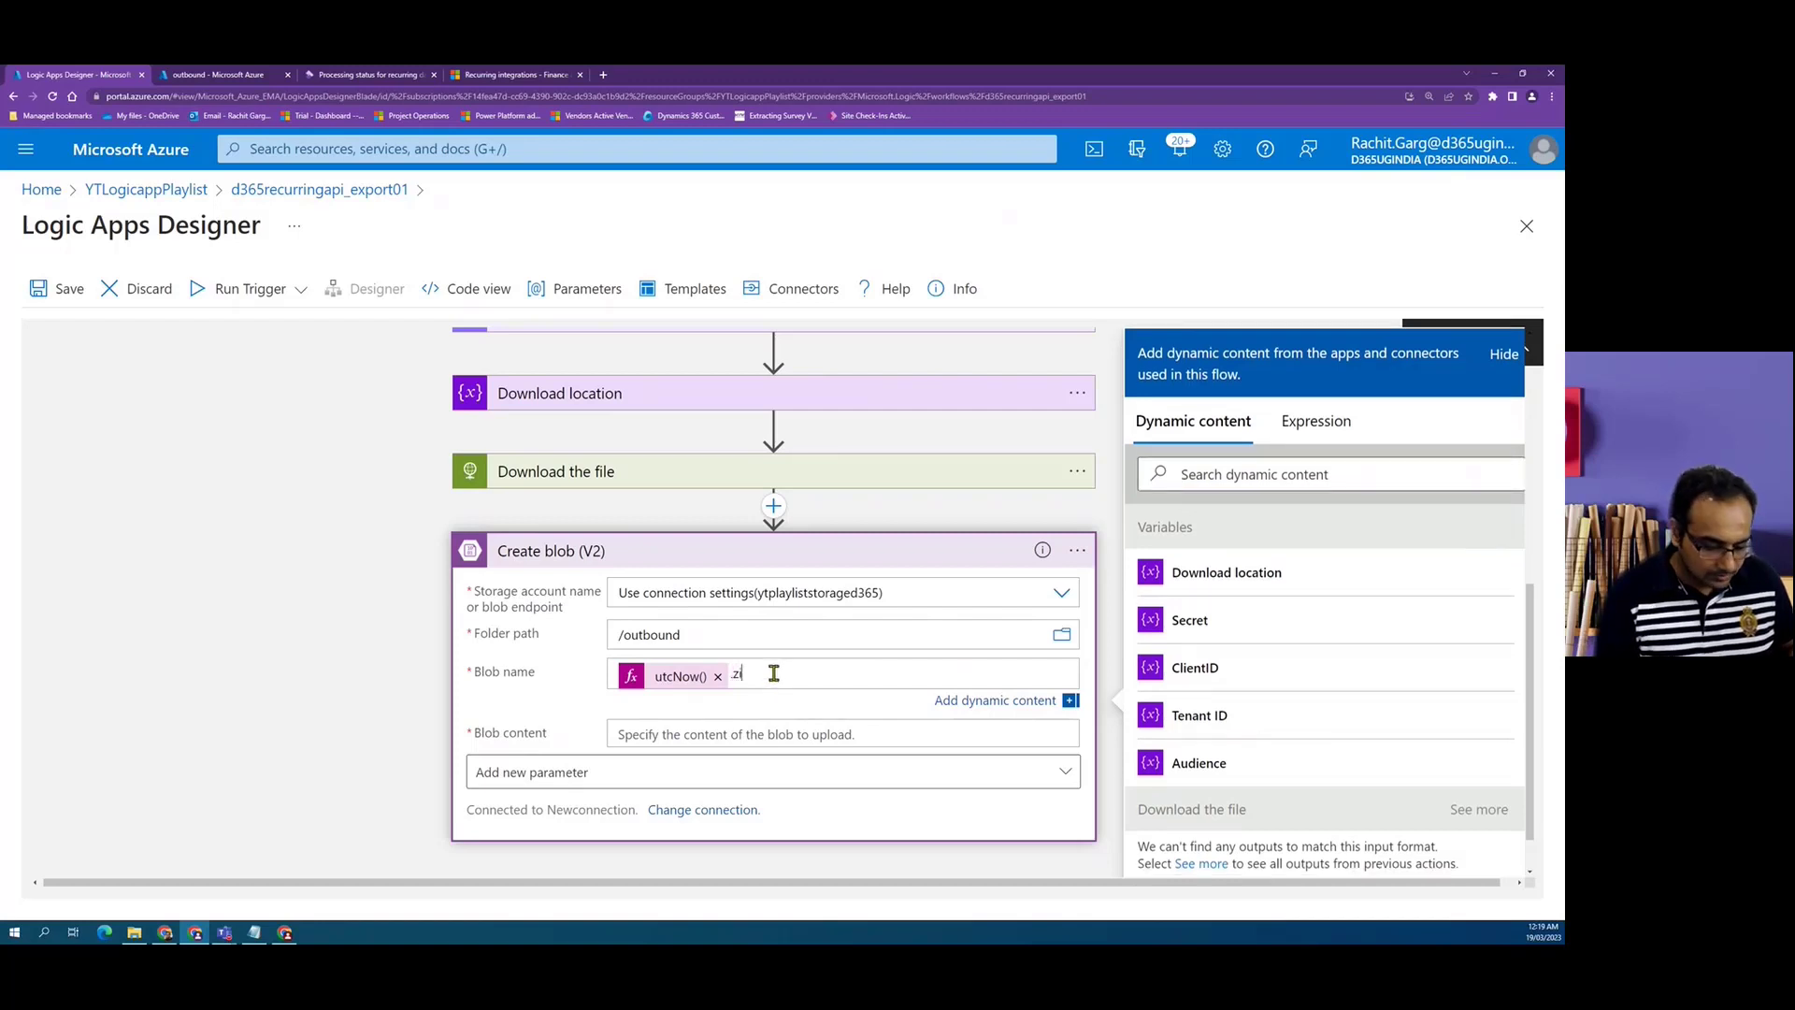
# Set the blob content to the Body output of the Download the file step.
pyautogui.scroll(-1, 774, 673)
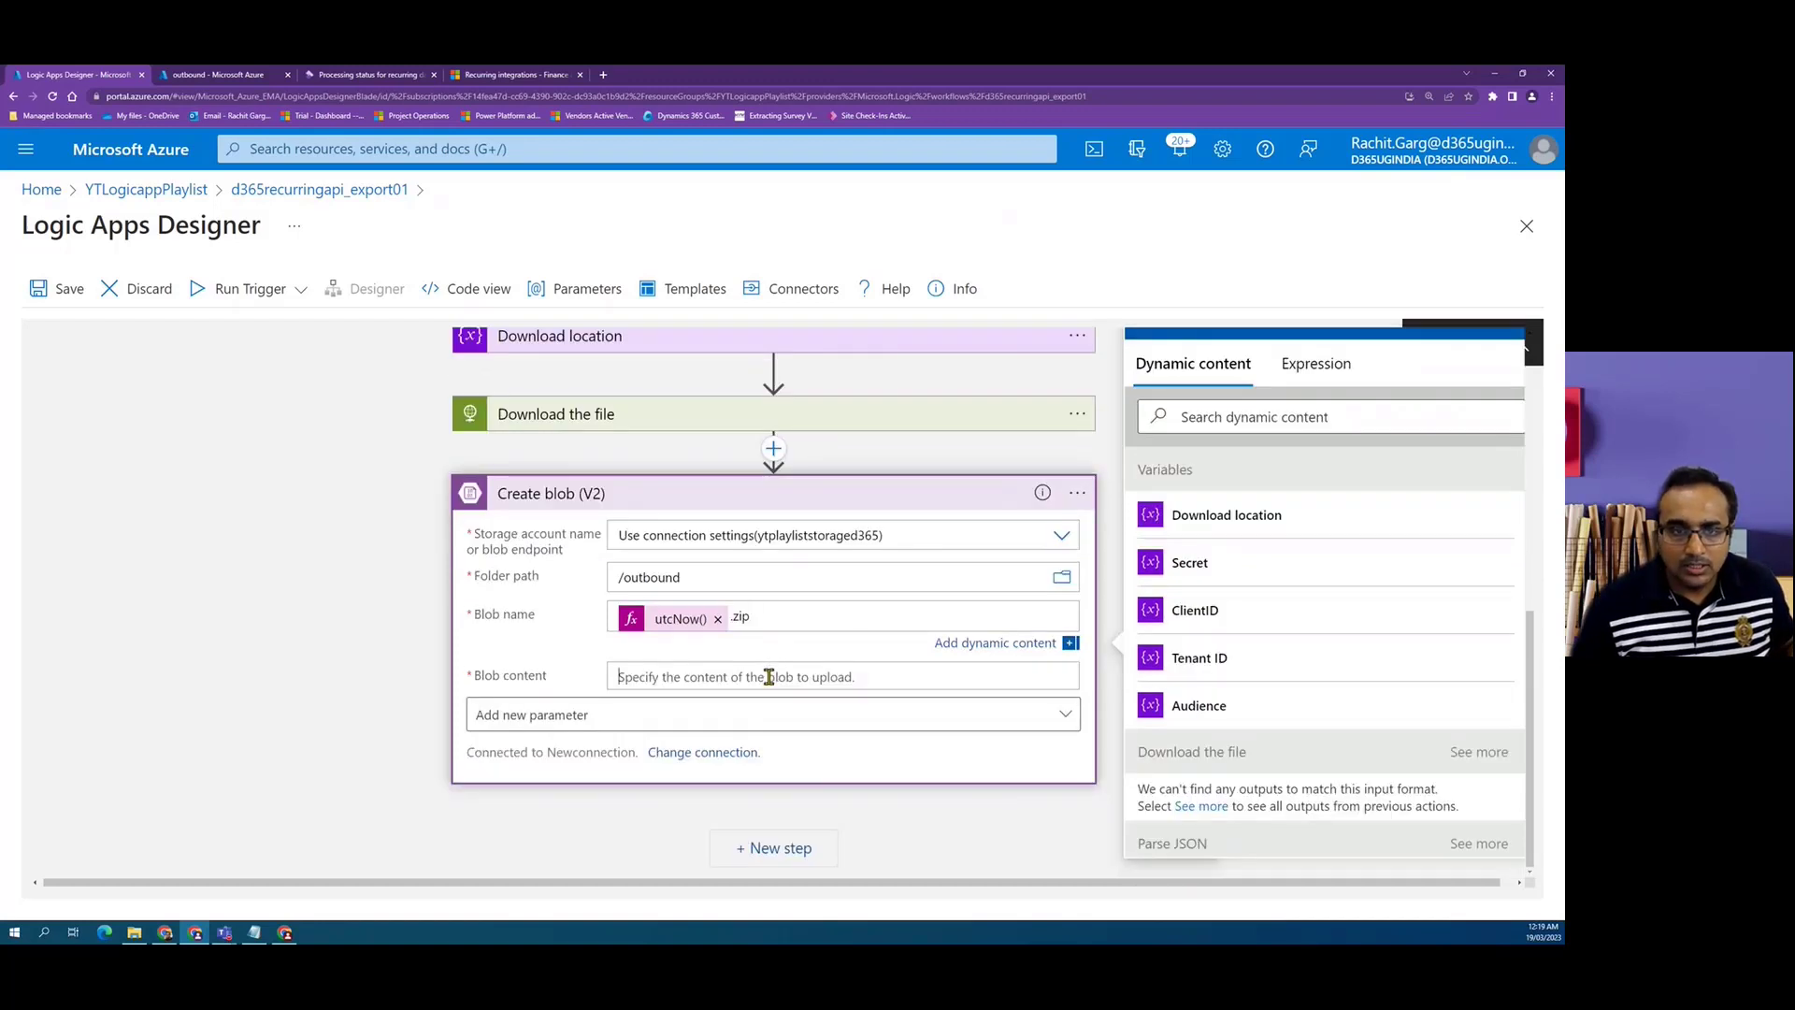
pyautogui.click(769, 676)
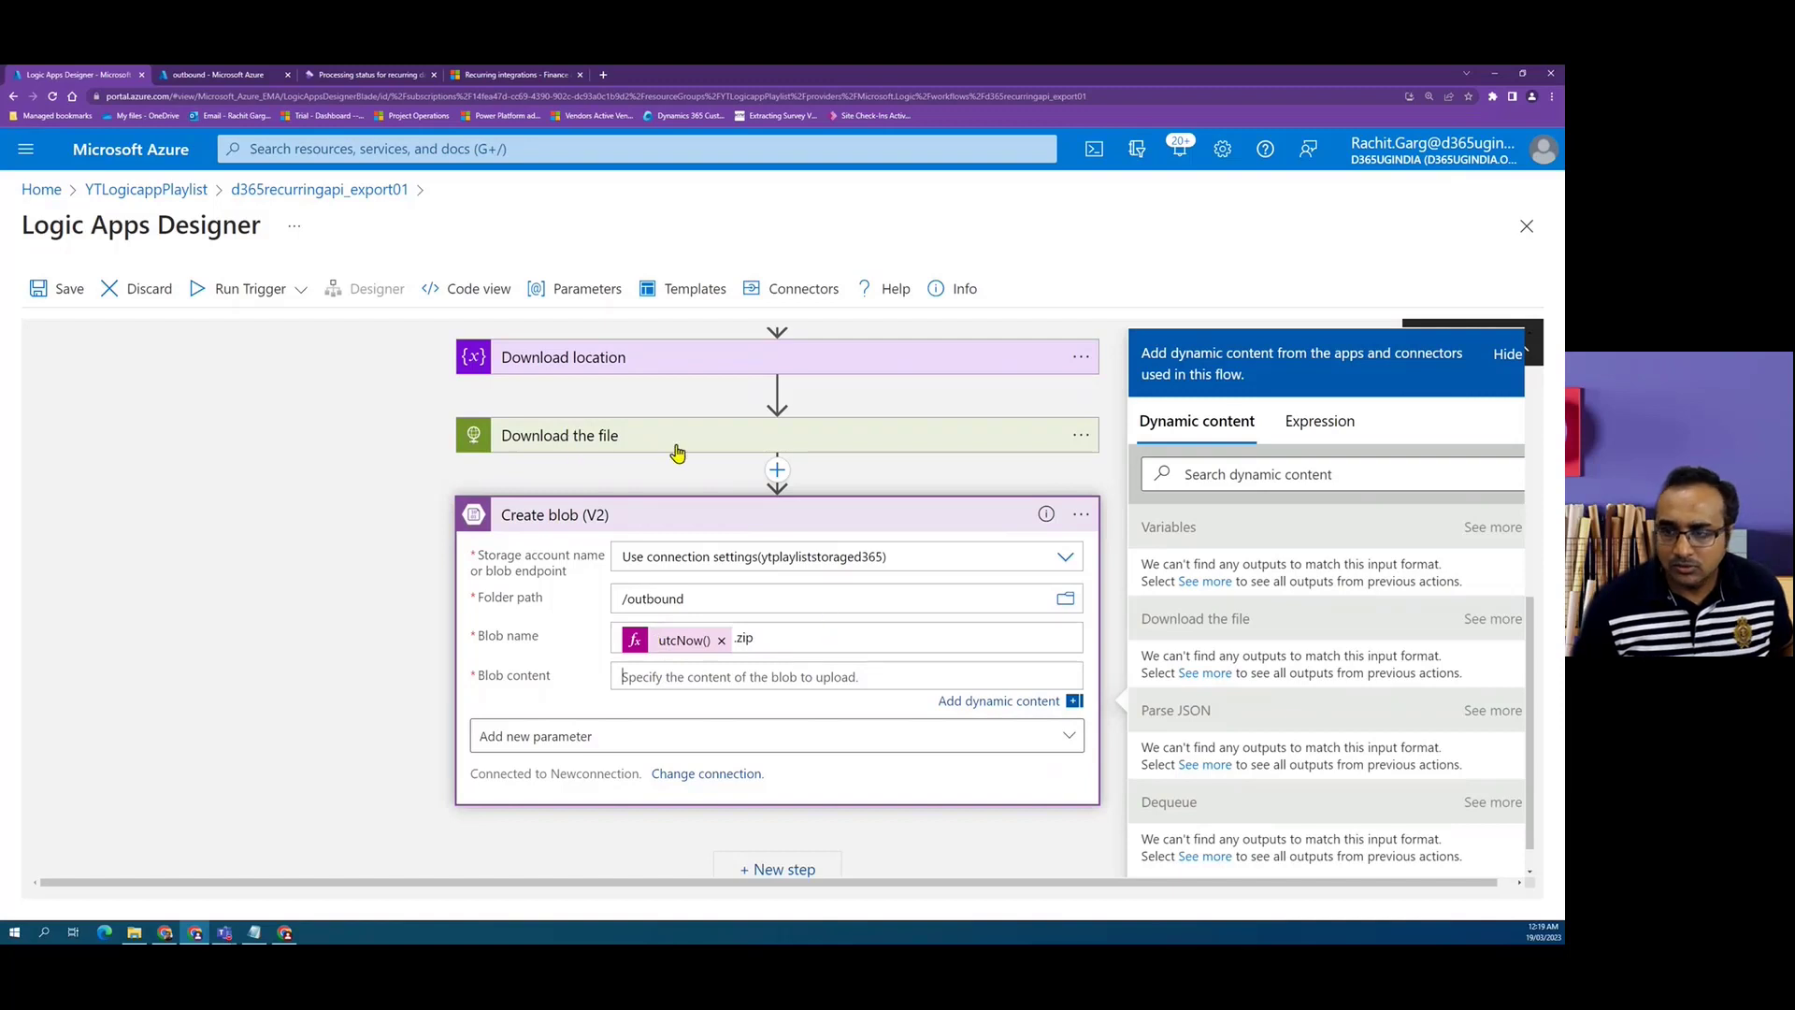
pyautogui.click(1206, 674)
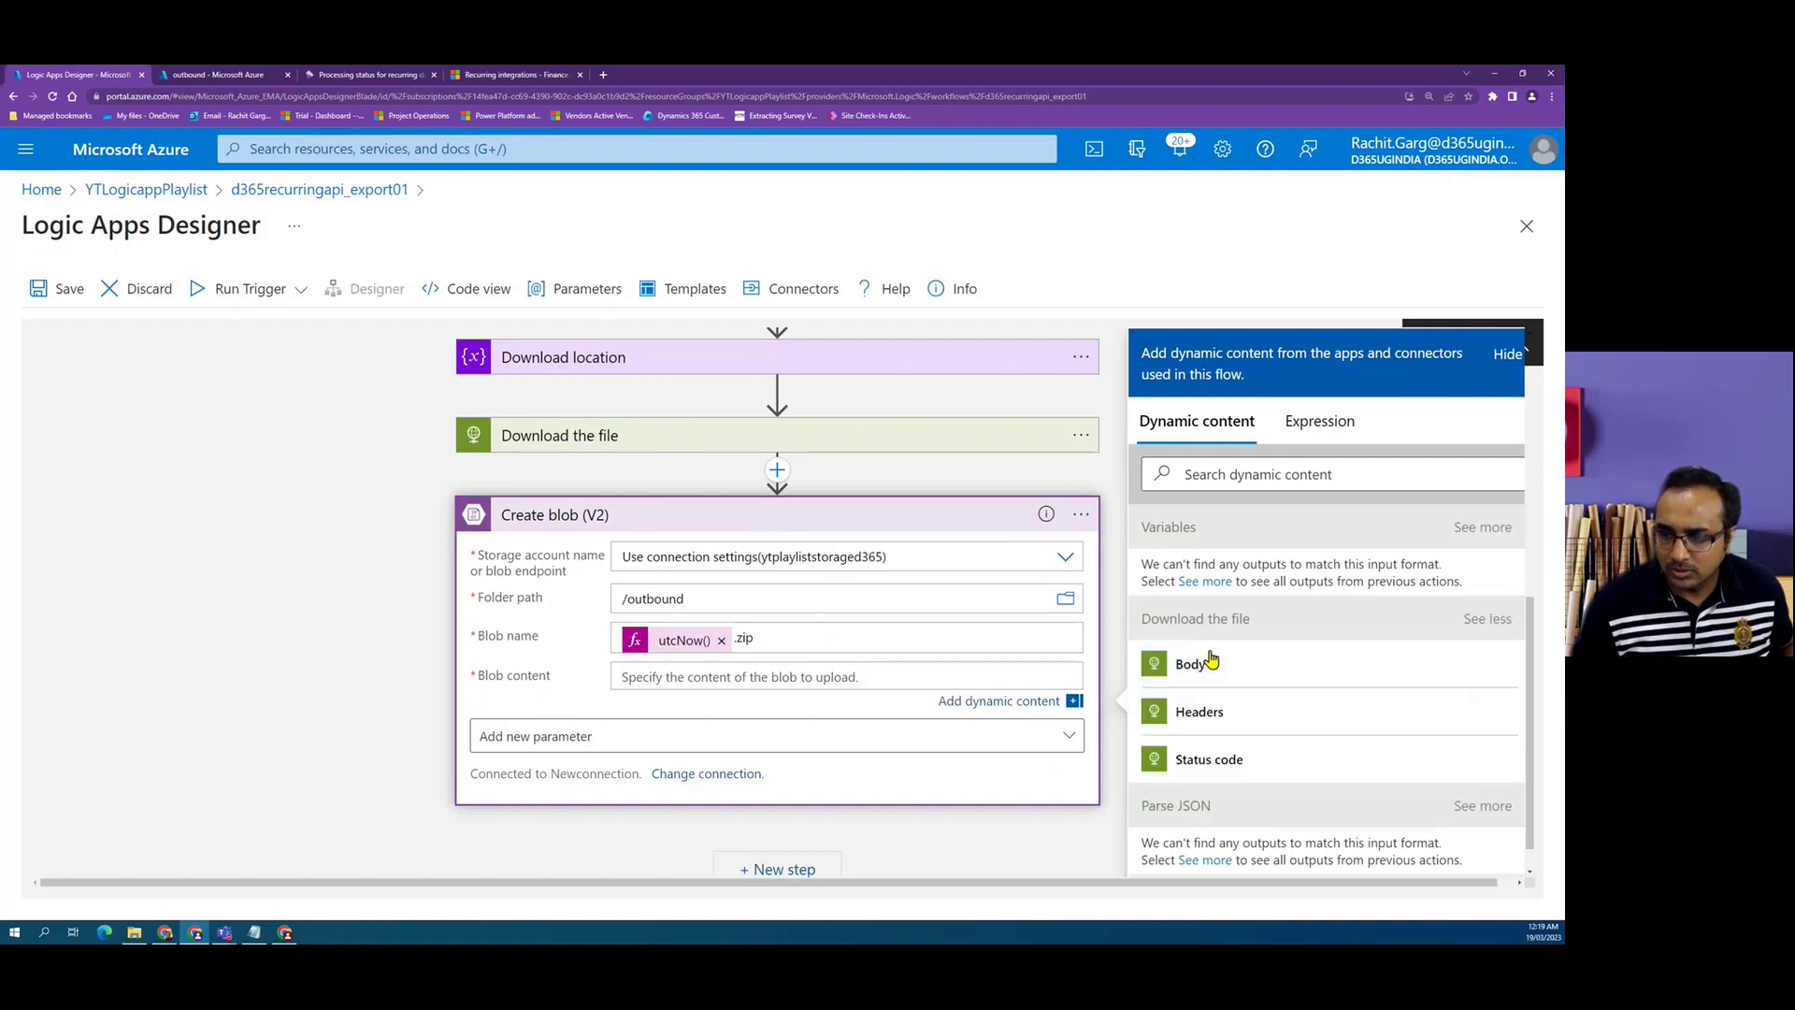
pyautogui.click(1193, 666)
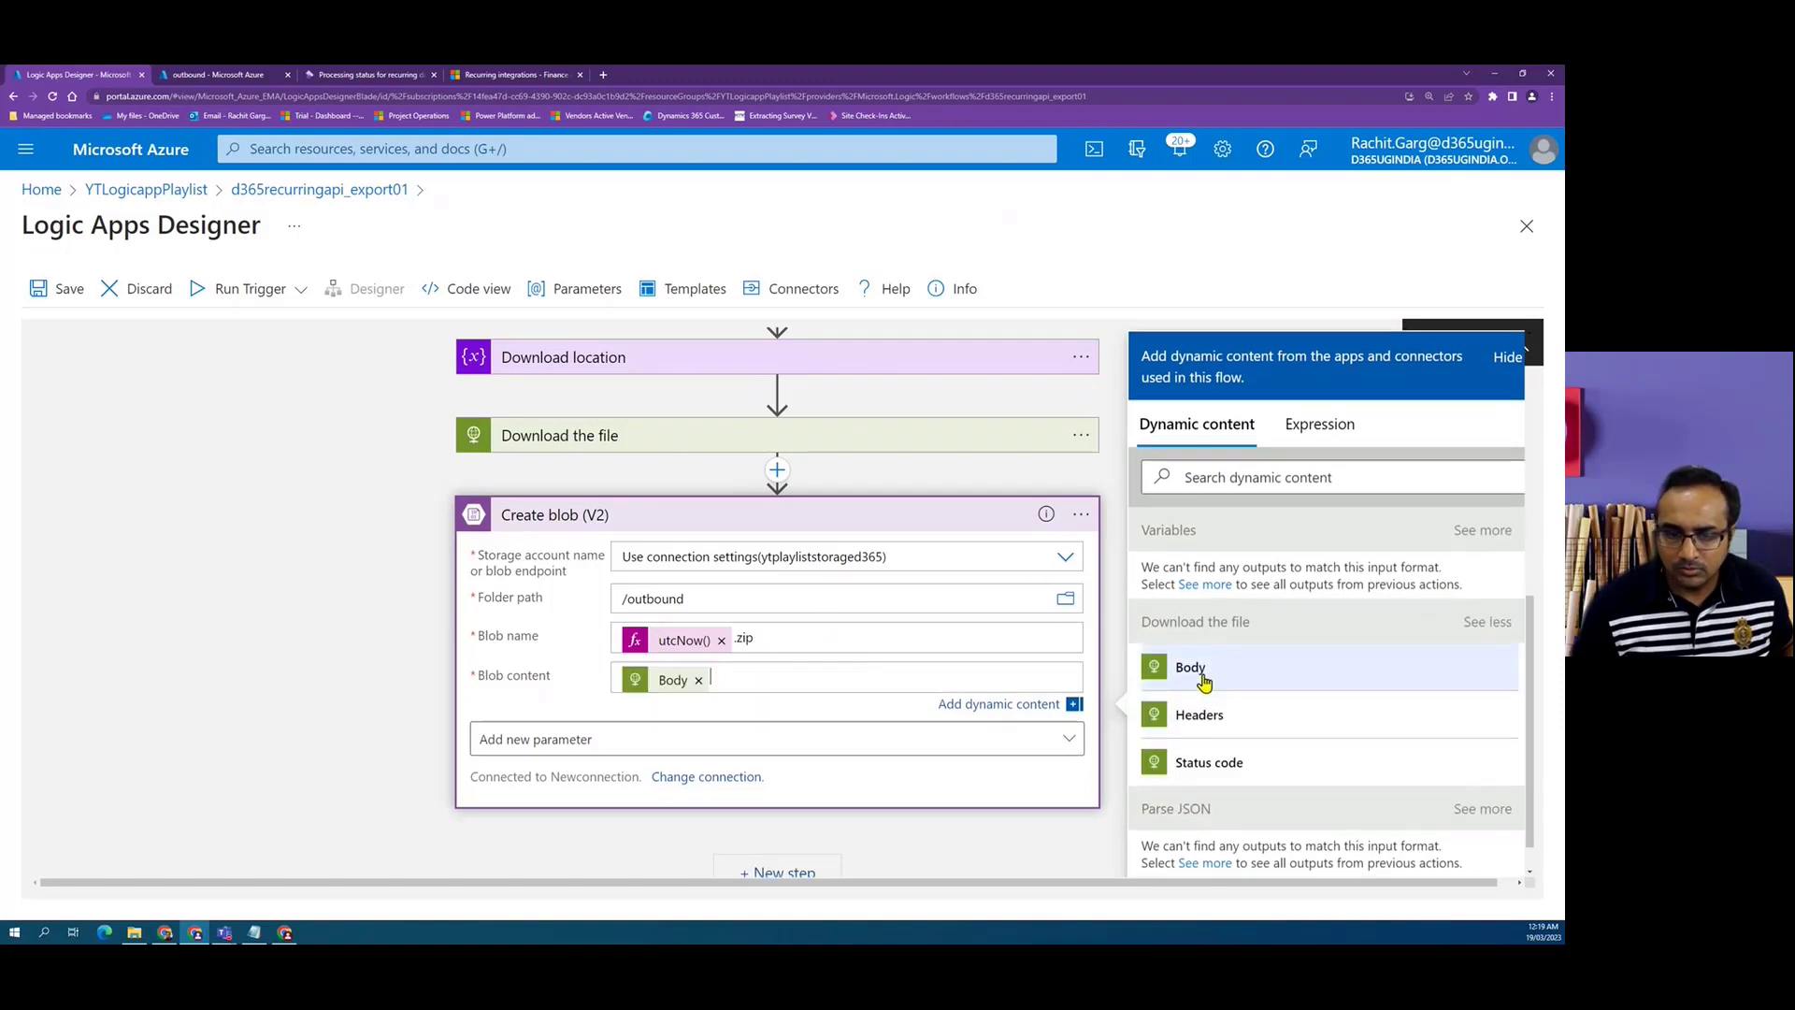
pyautogui.click(225, 594)
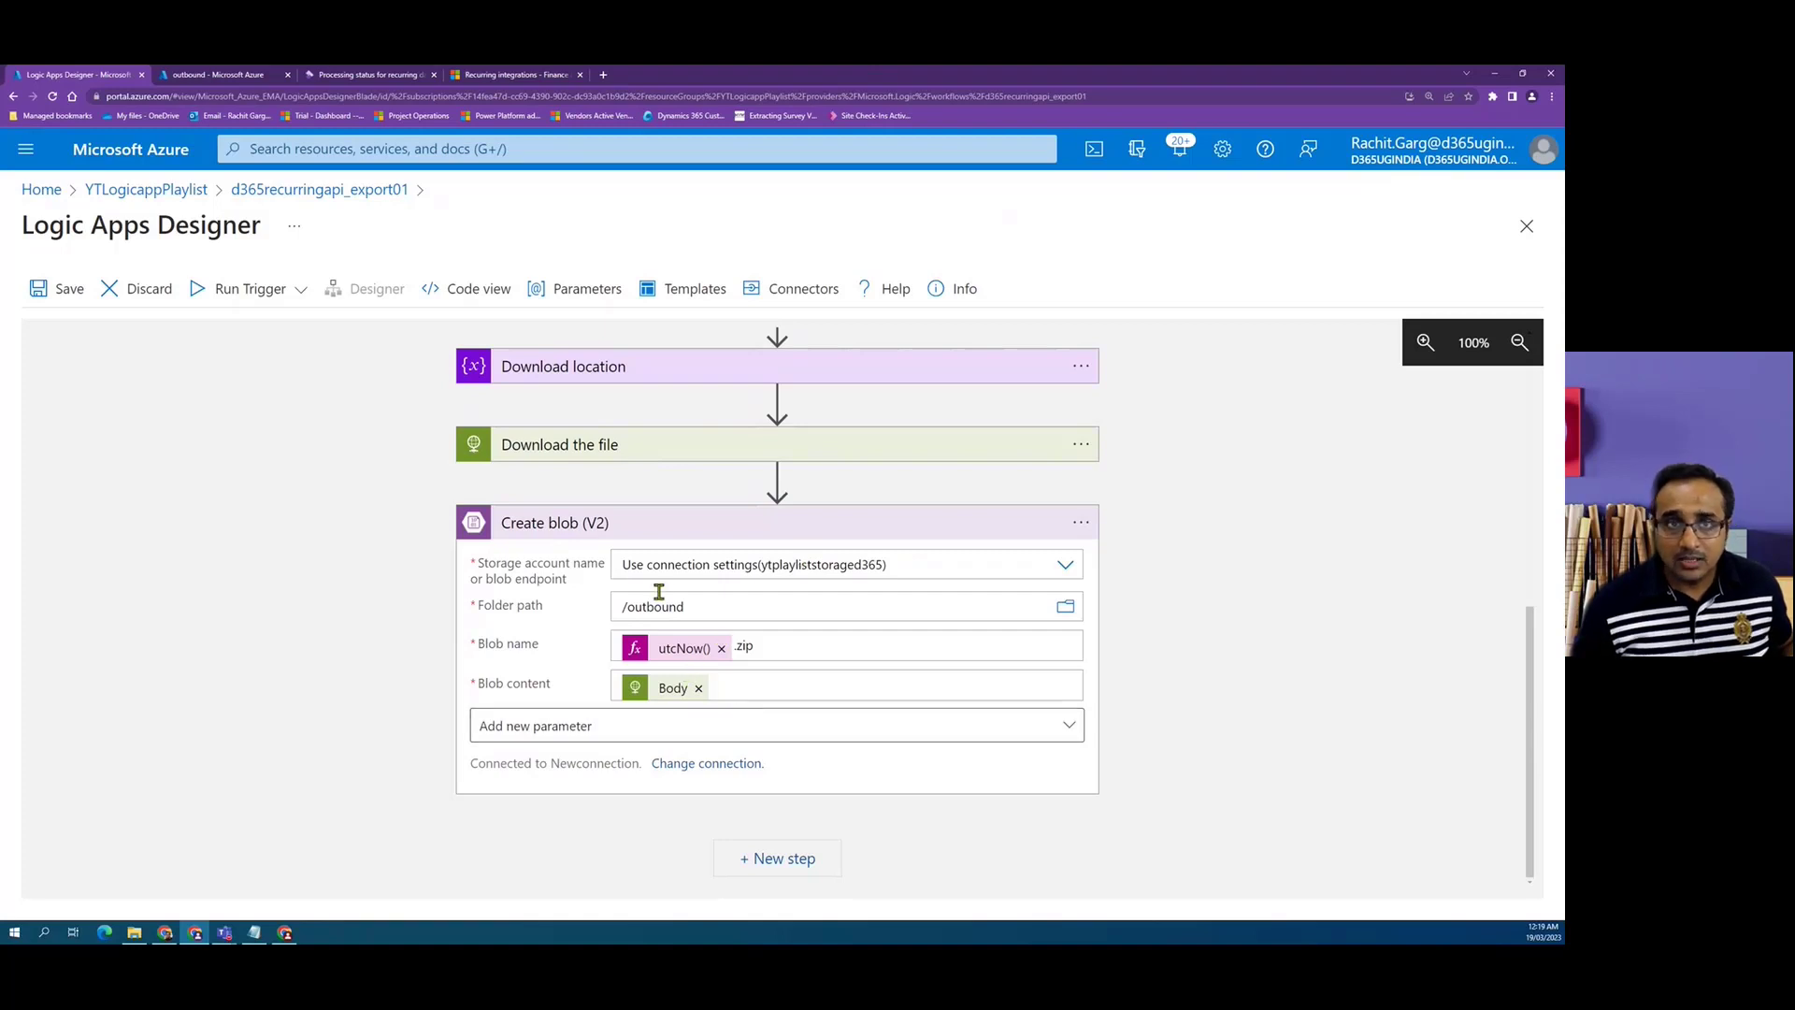
# Read the documentation's API for acknowledgment section, including the note and the ack POST URL format.
pyautogui.click(521, 74)
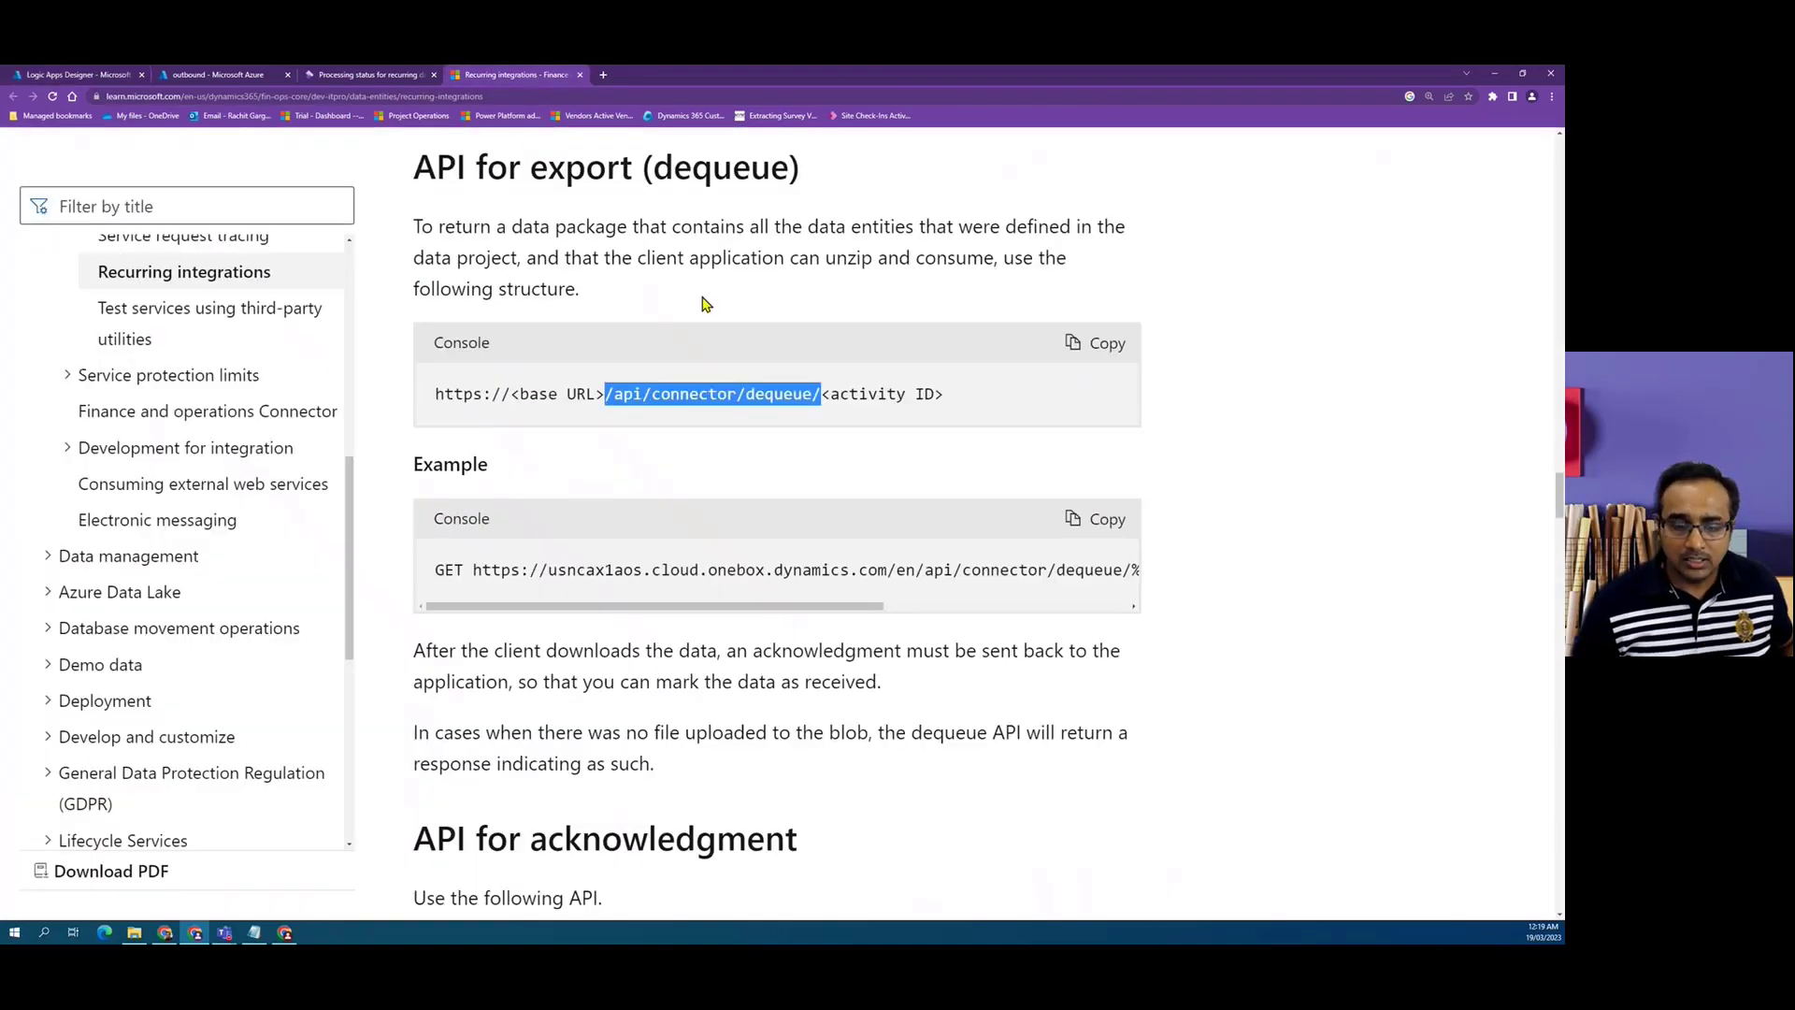
pyautogui.scroll(-3, 655, 533)
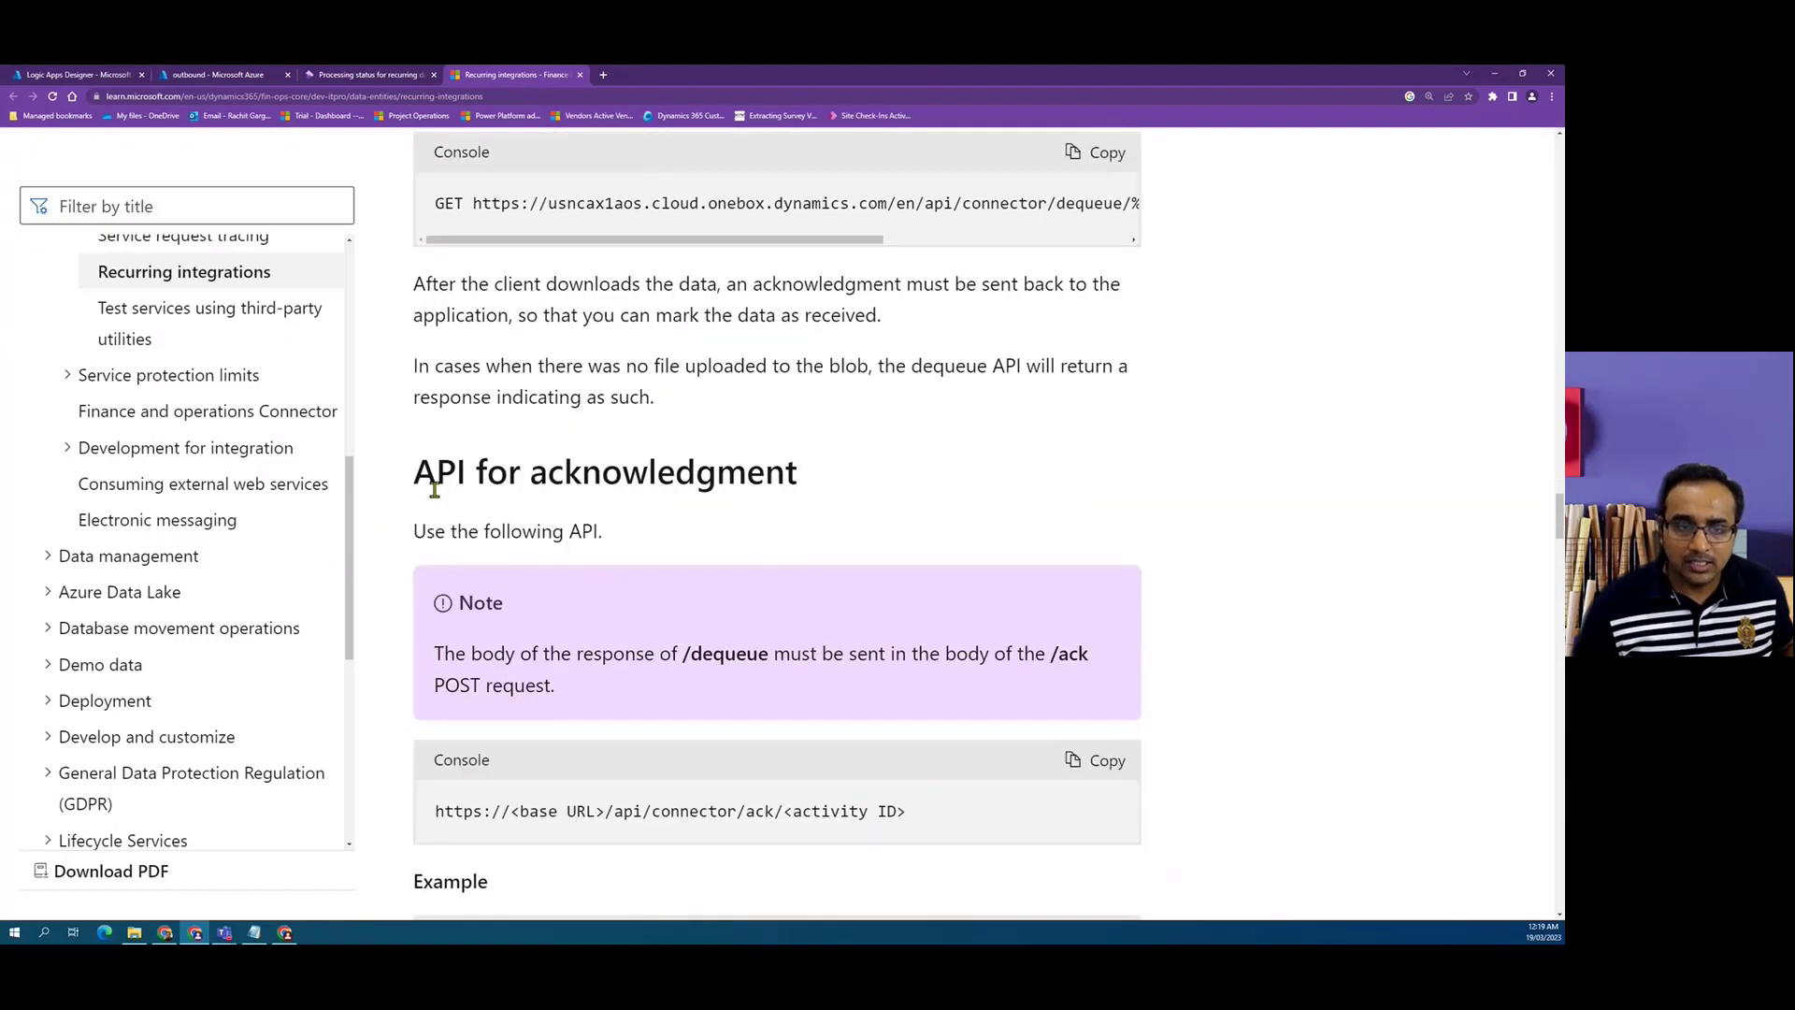
pyautogui.moveTo(435, 491); pyautogui.dragTo(818, 489)
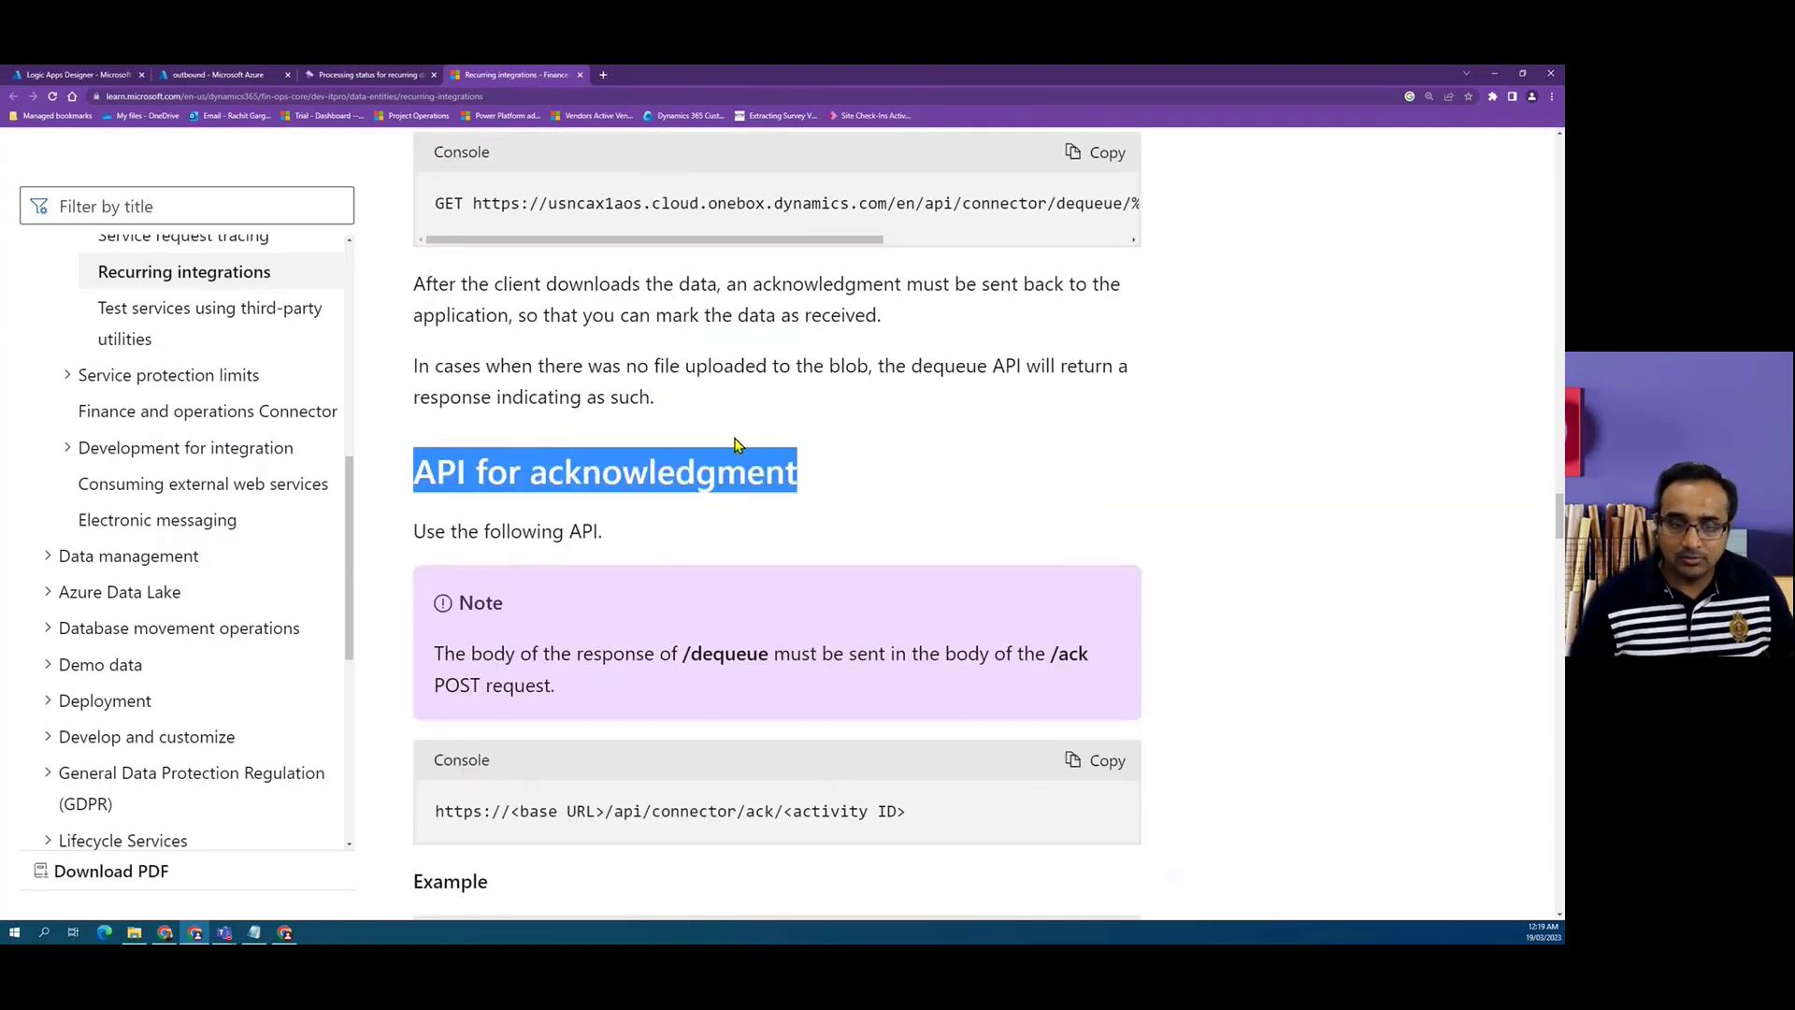
pyautogui.scroll(-1, 683, 529)
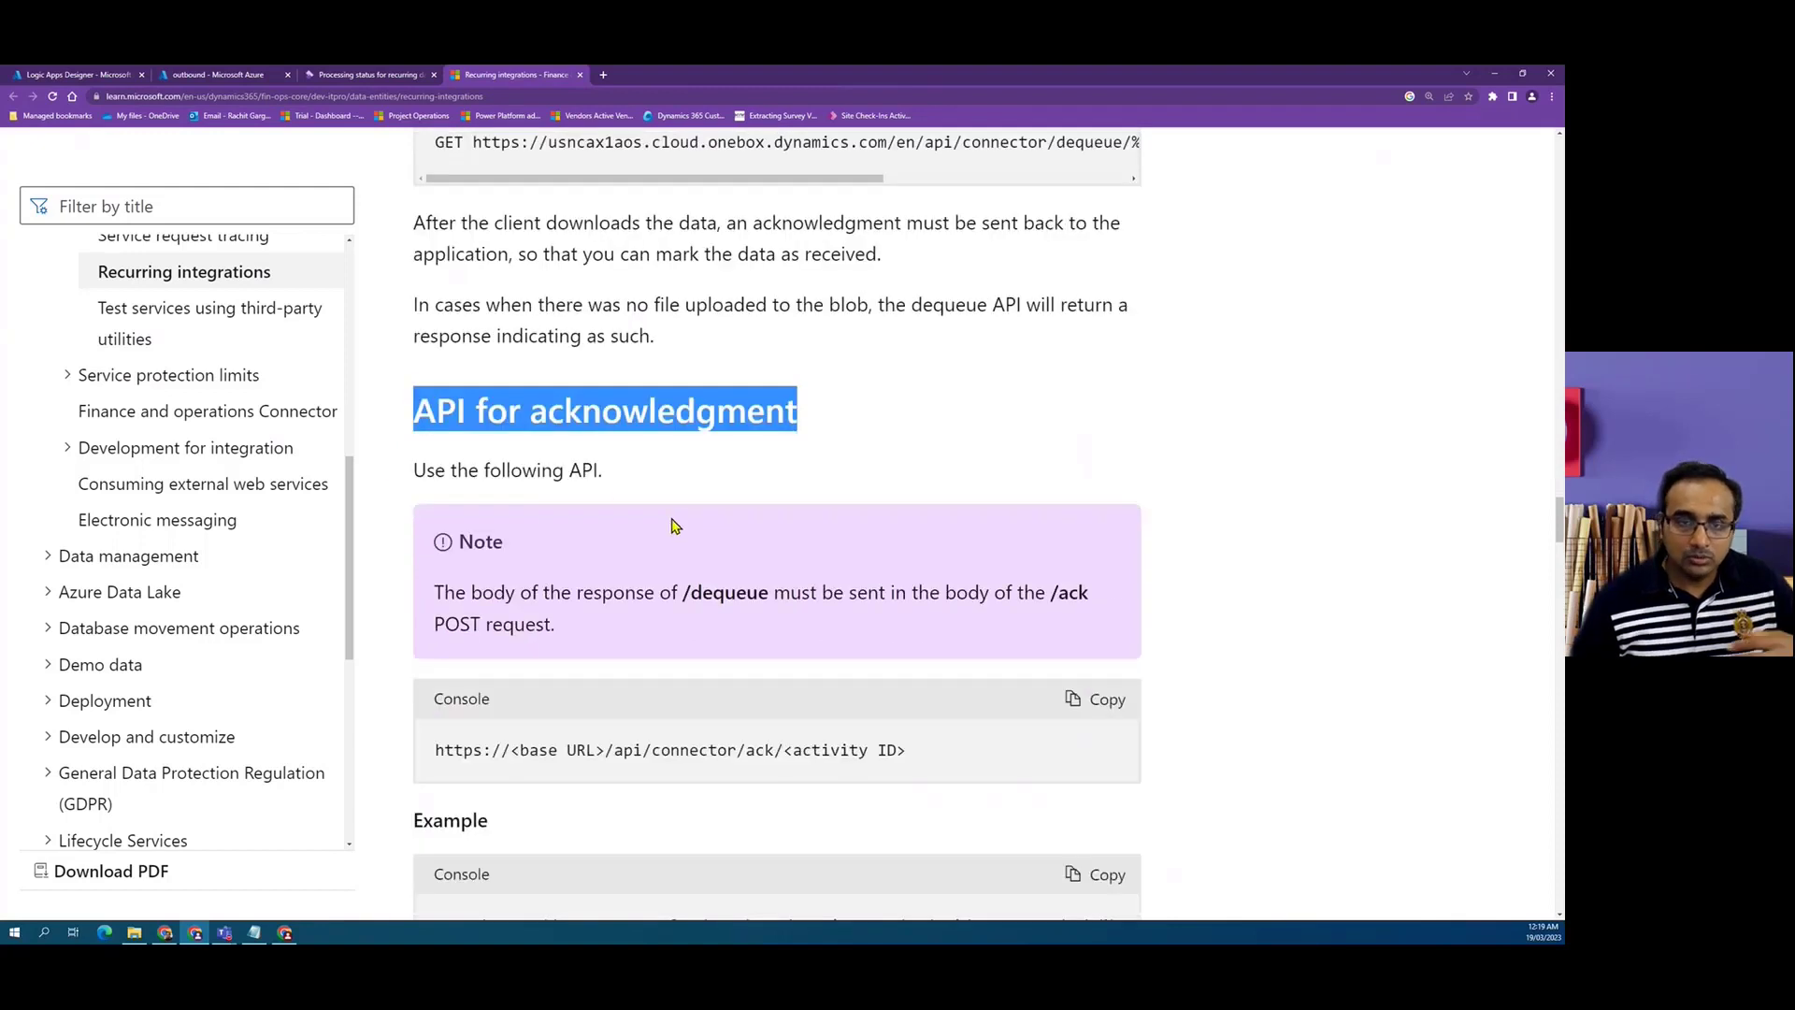
pyautogui.scroll(-1, 654, 561)
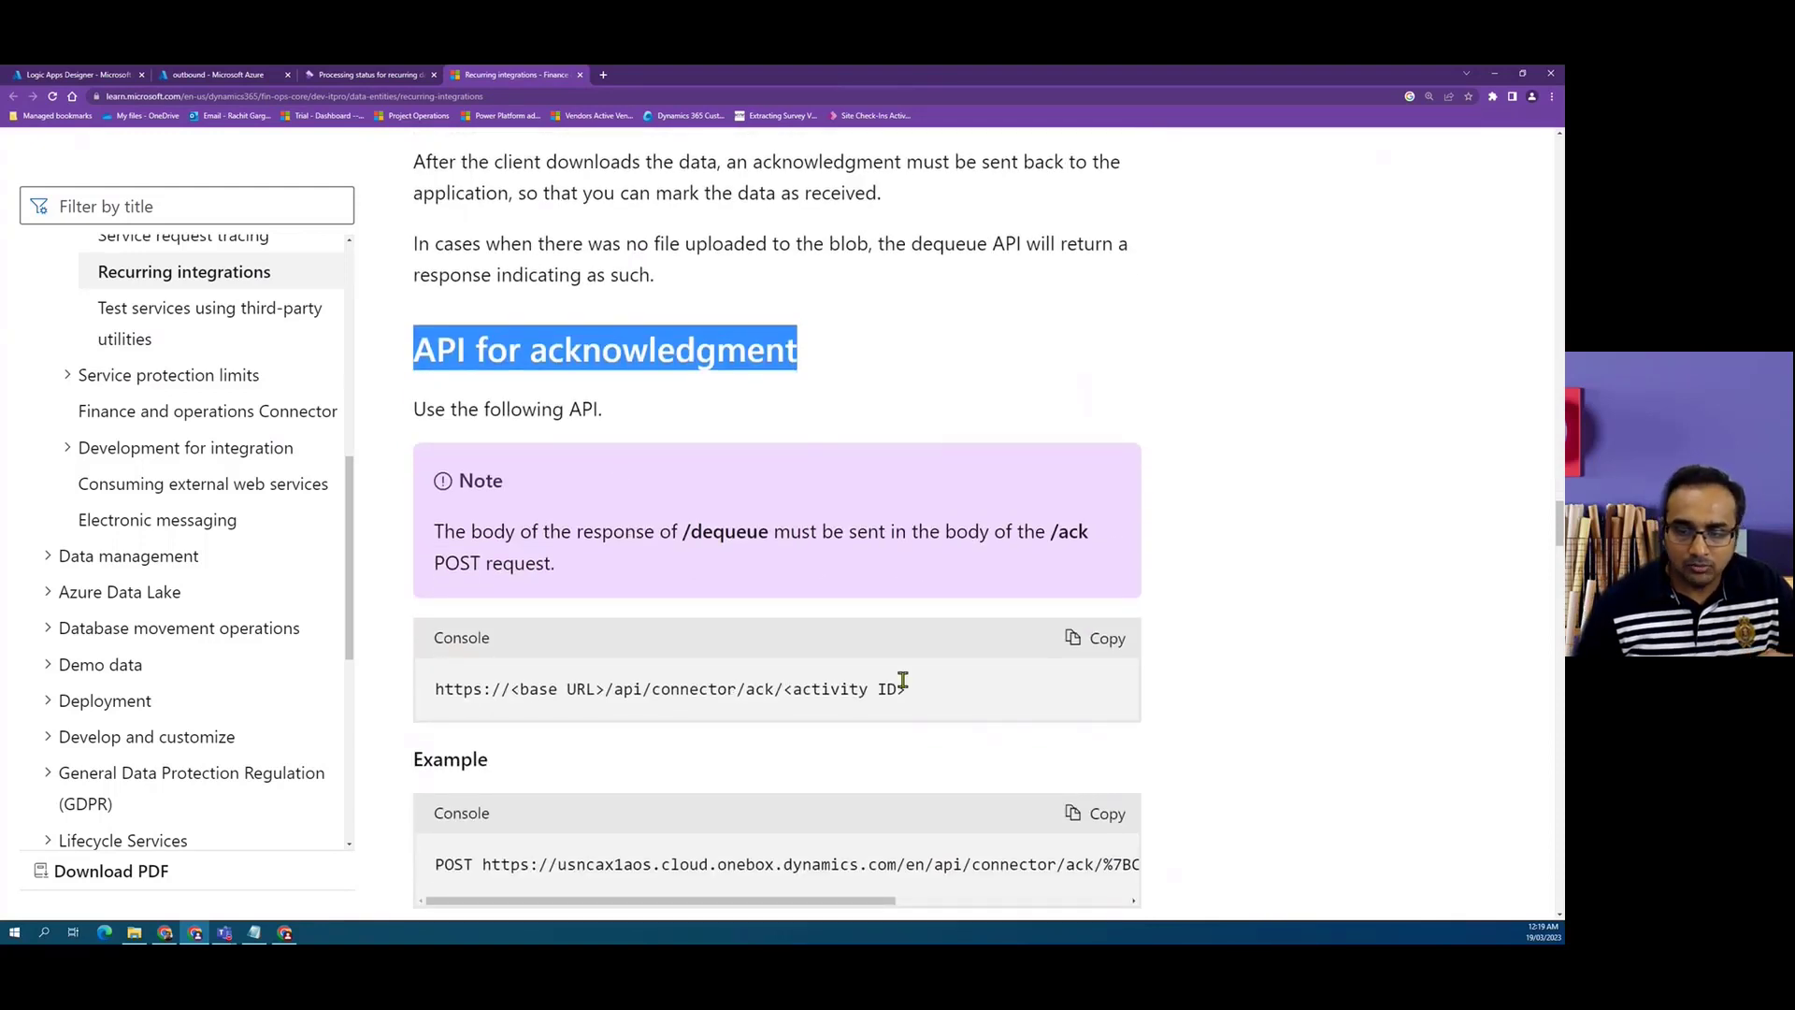
pyautogui.moveTo(933, 698); pyautogui.dragTo(433, 690)
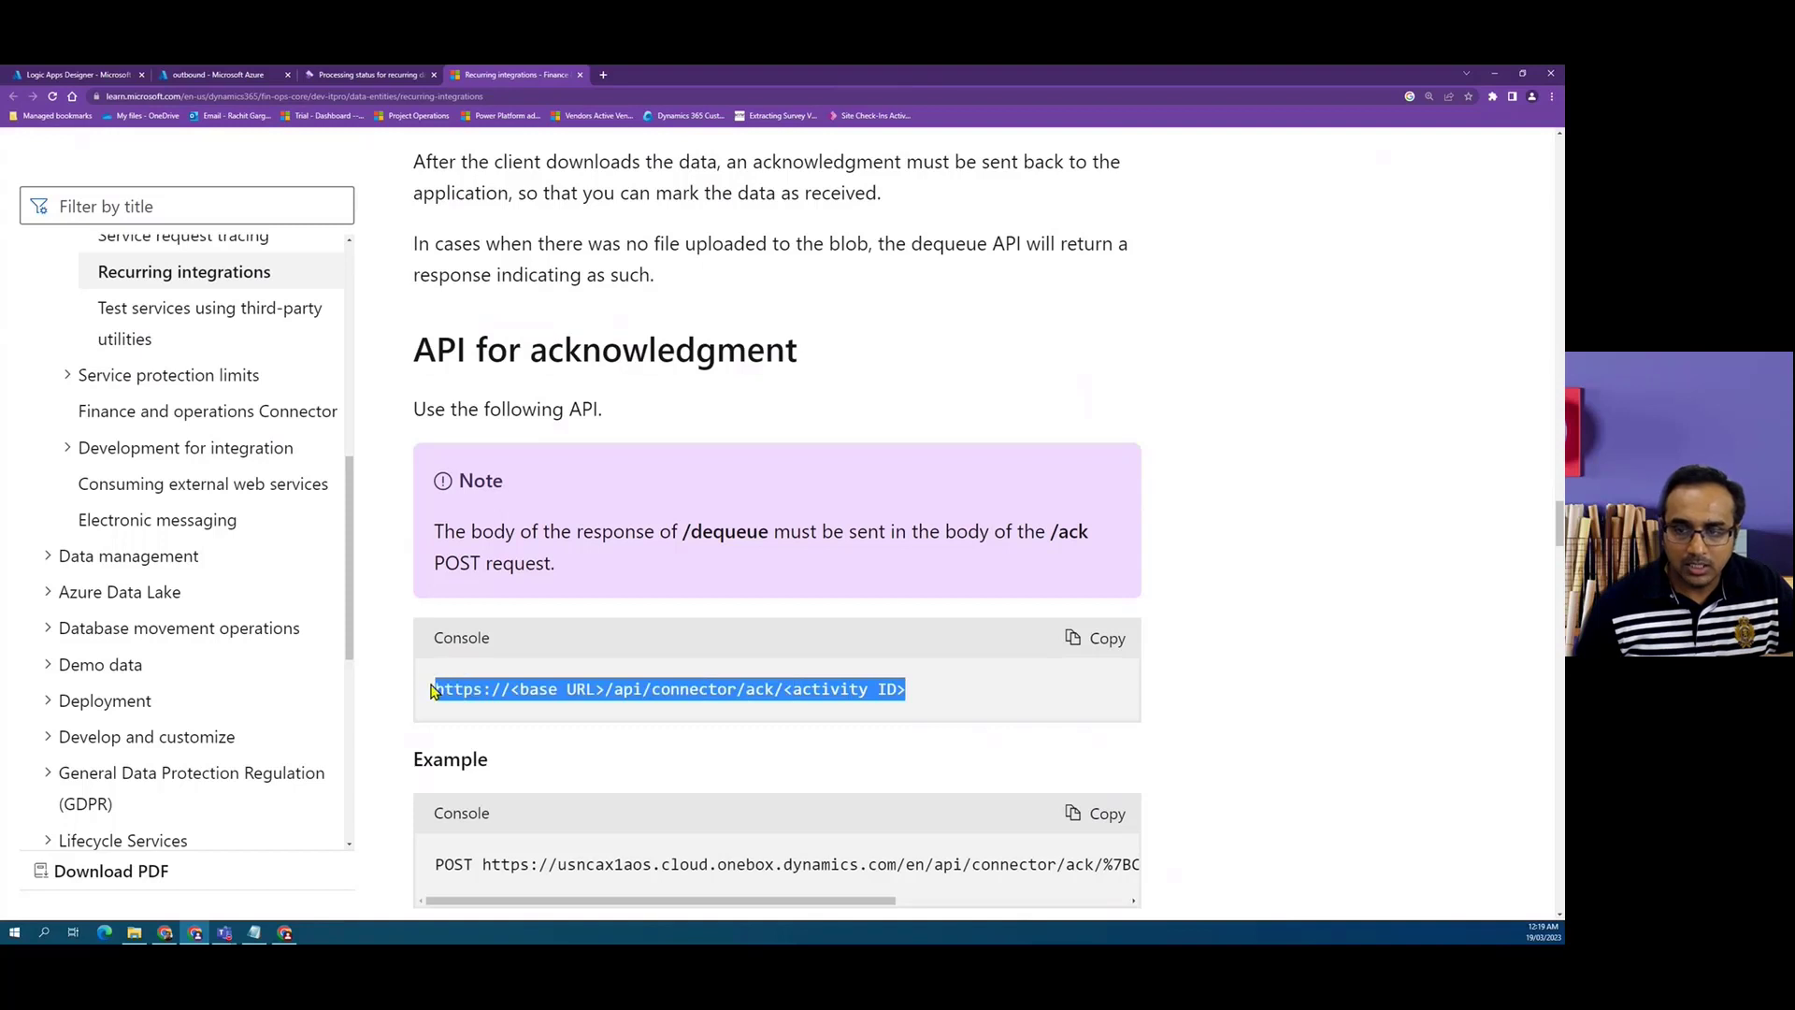
pyautogui.doubleClick(458, 562)
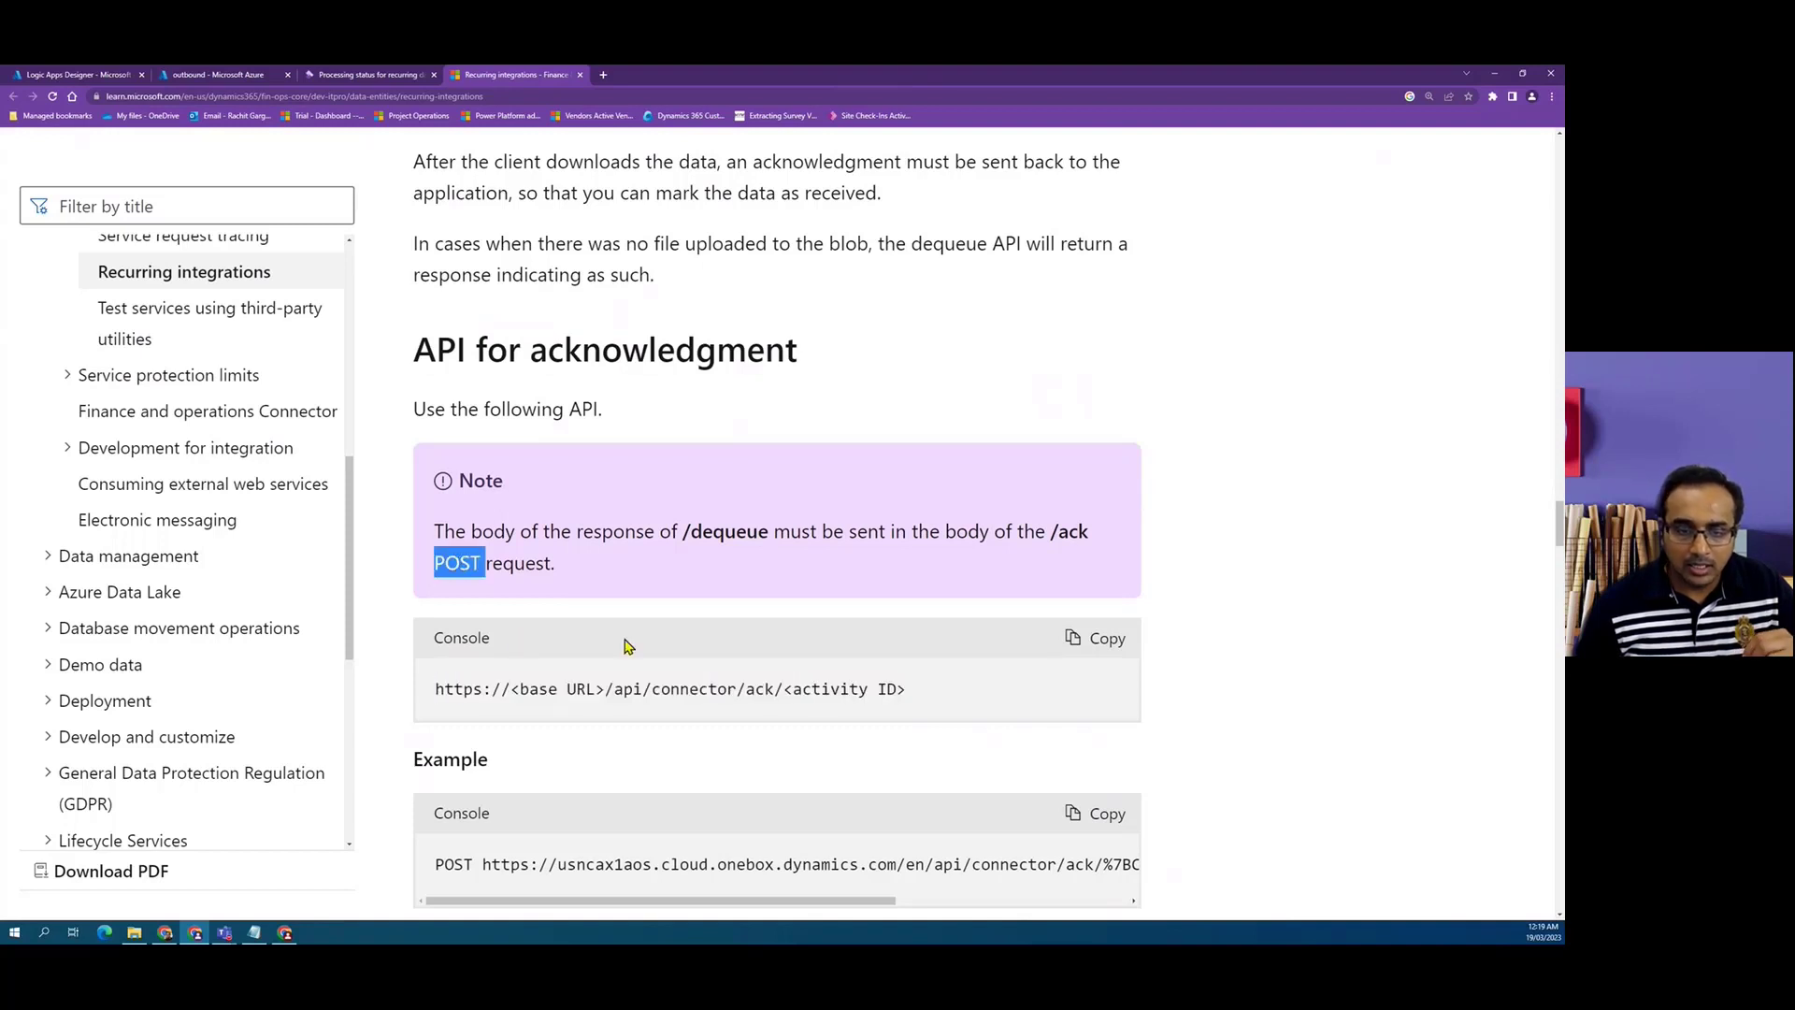
pyautogui.moveTo(923, 694); pyautogui.dragTo(445, 690)
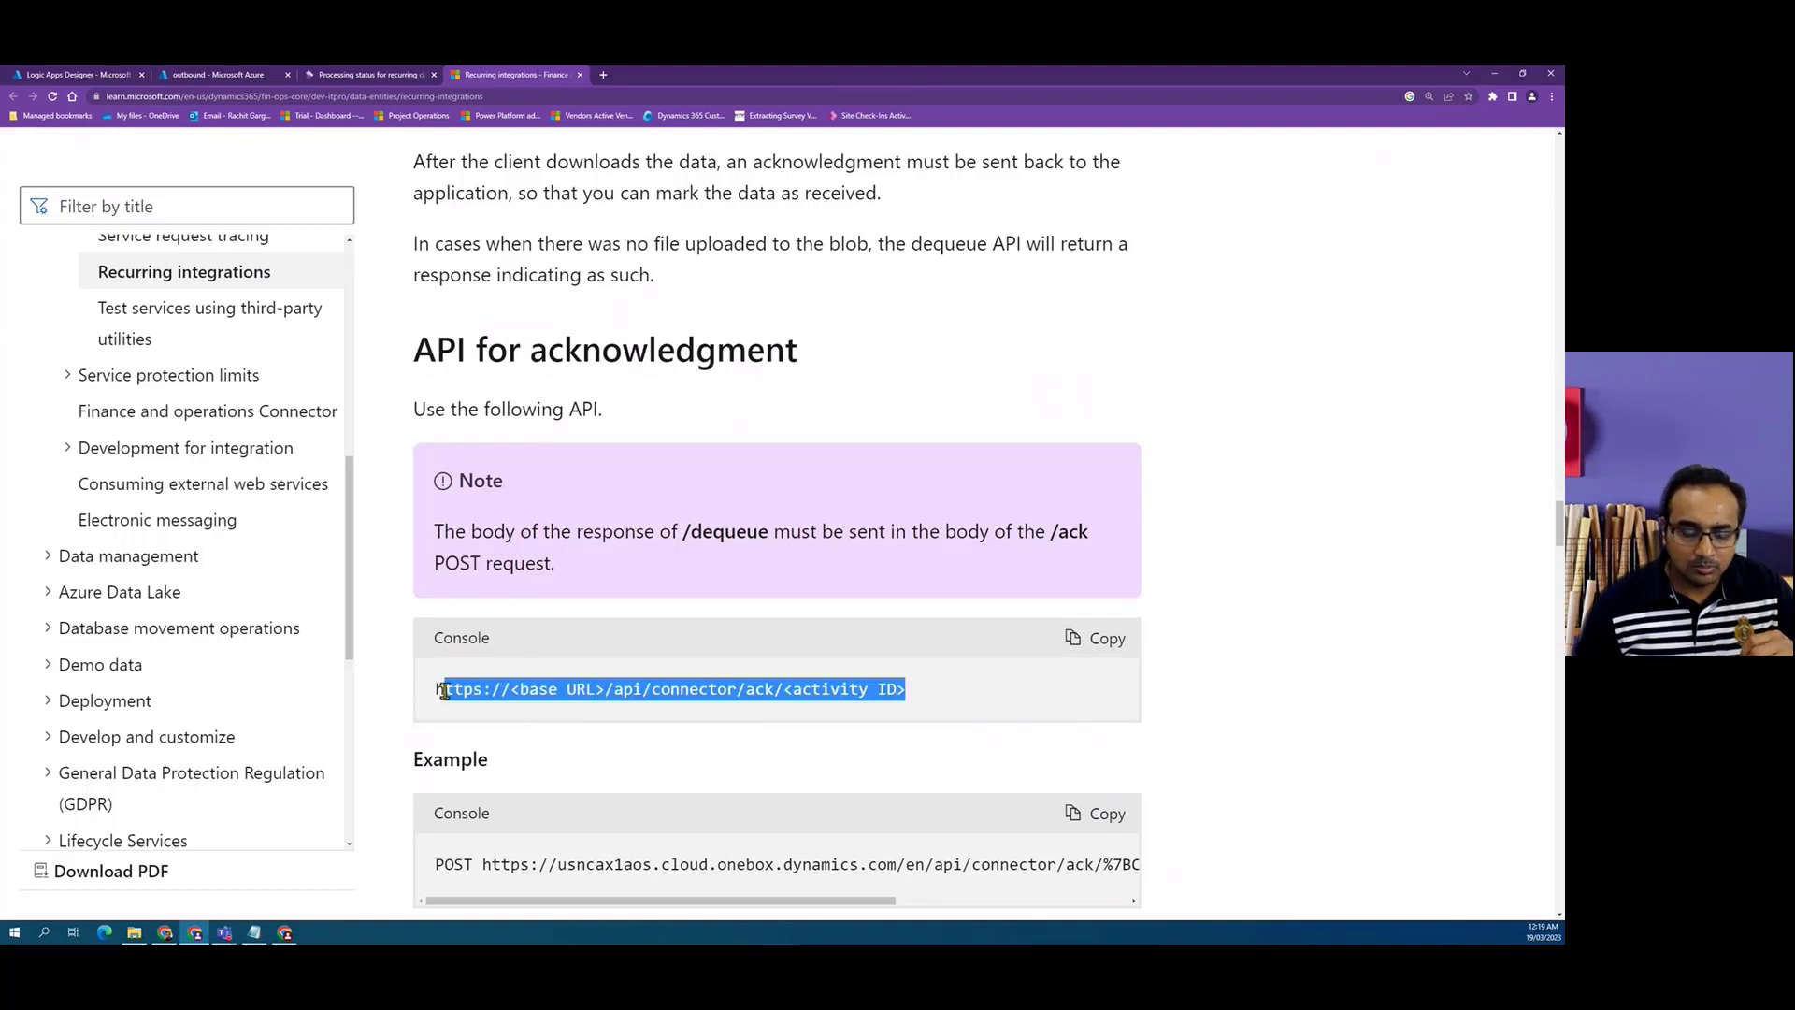
pyautogui.scroll(-1, 439, 691)
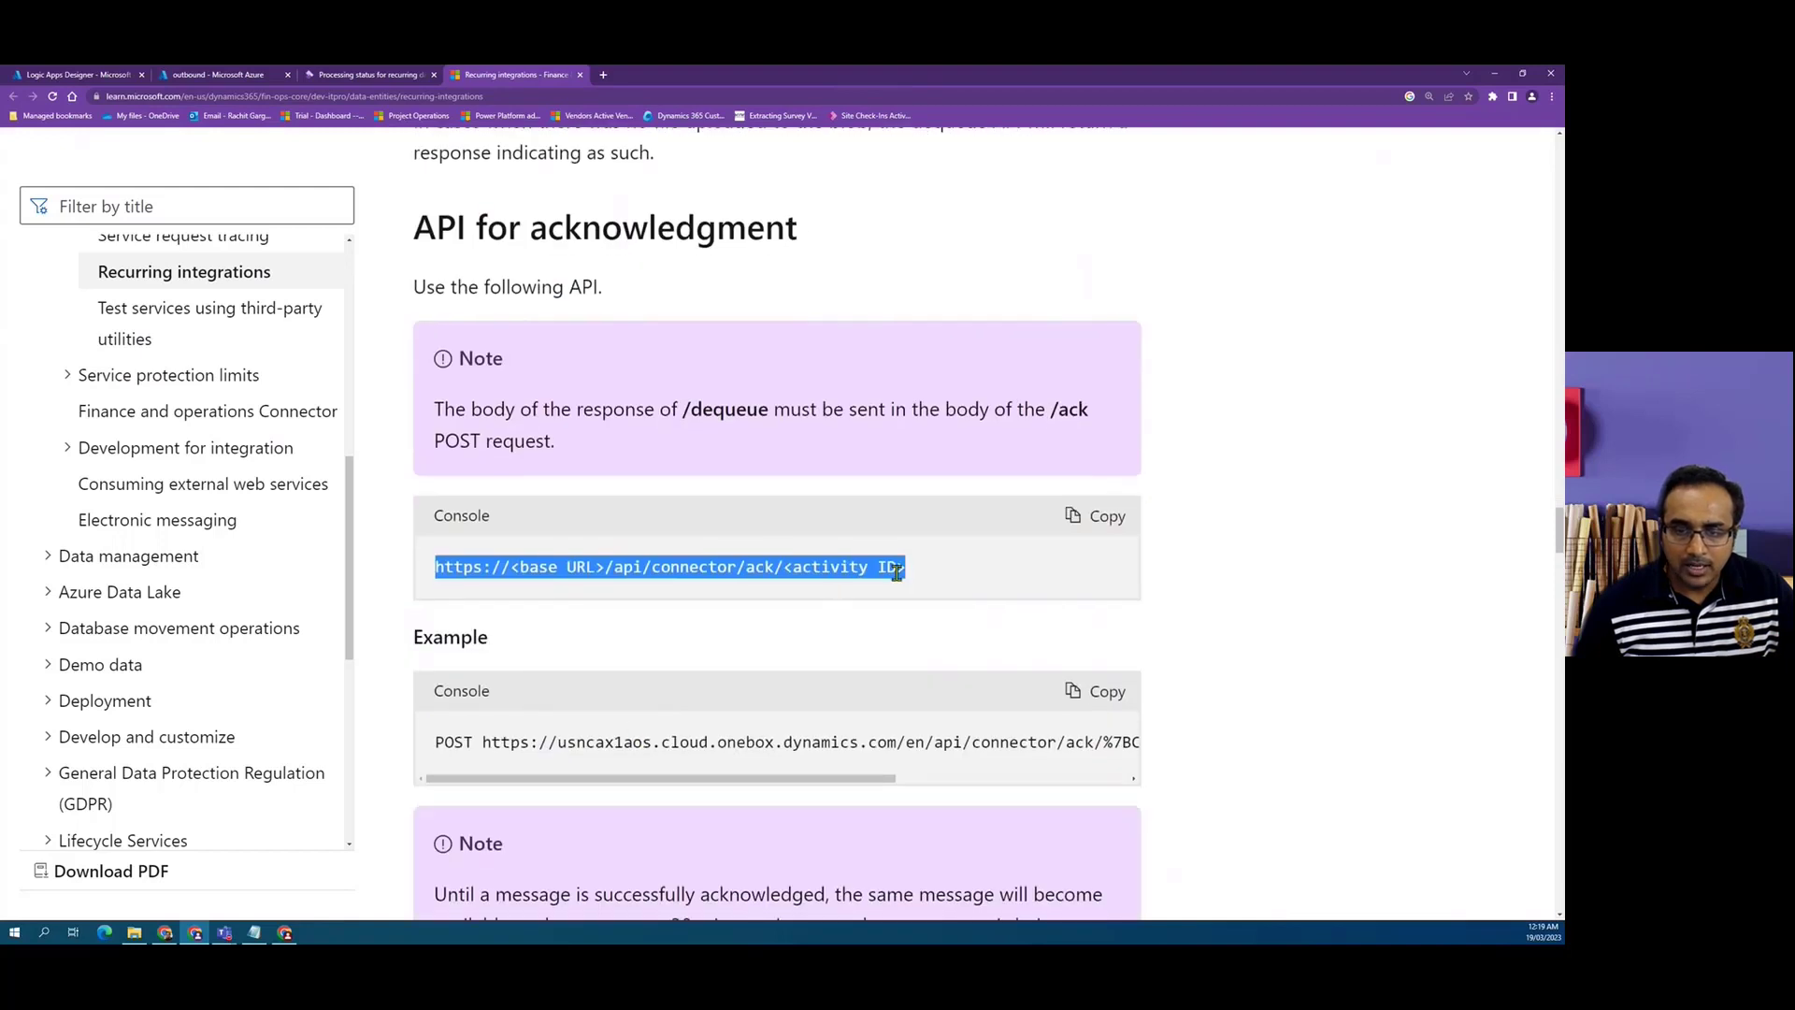
pyautogui.moveTo(921, 575); pyautogui.dragTo(540, 565)
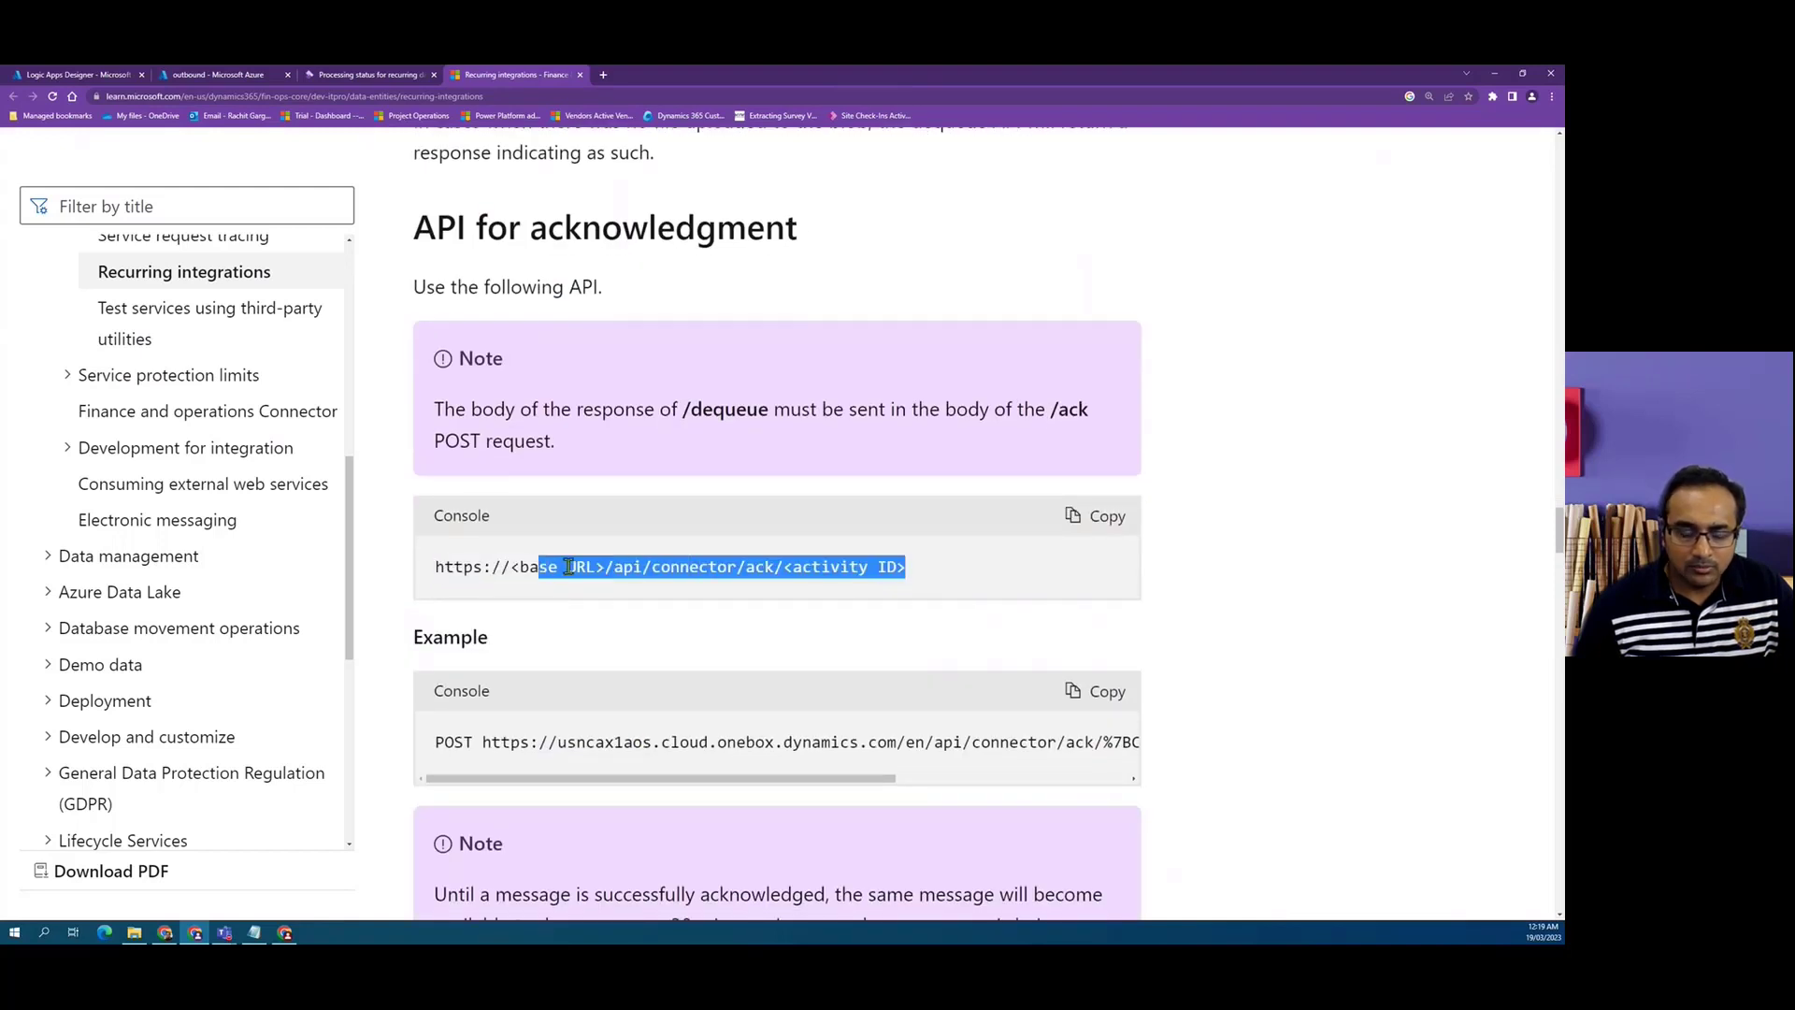
pyautogui.click(540, 568)
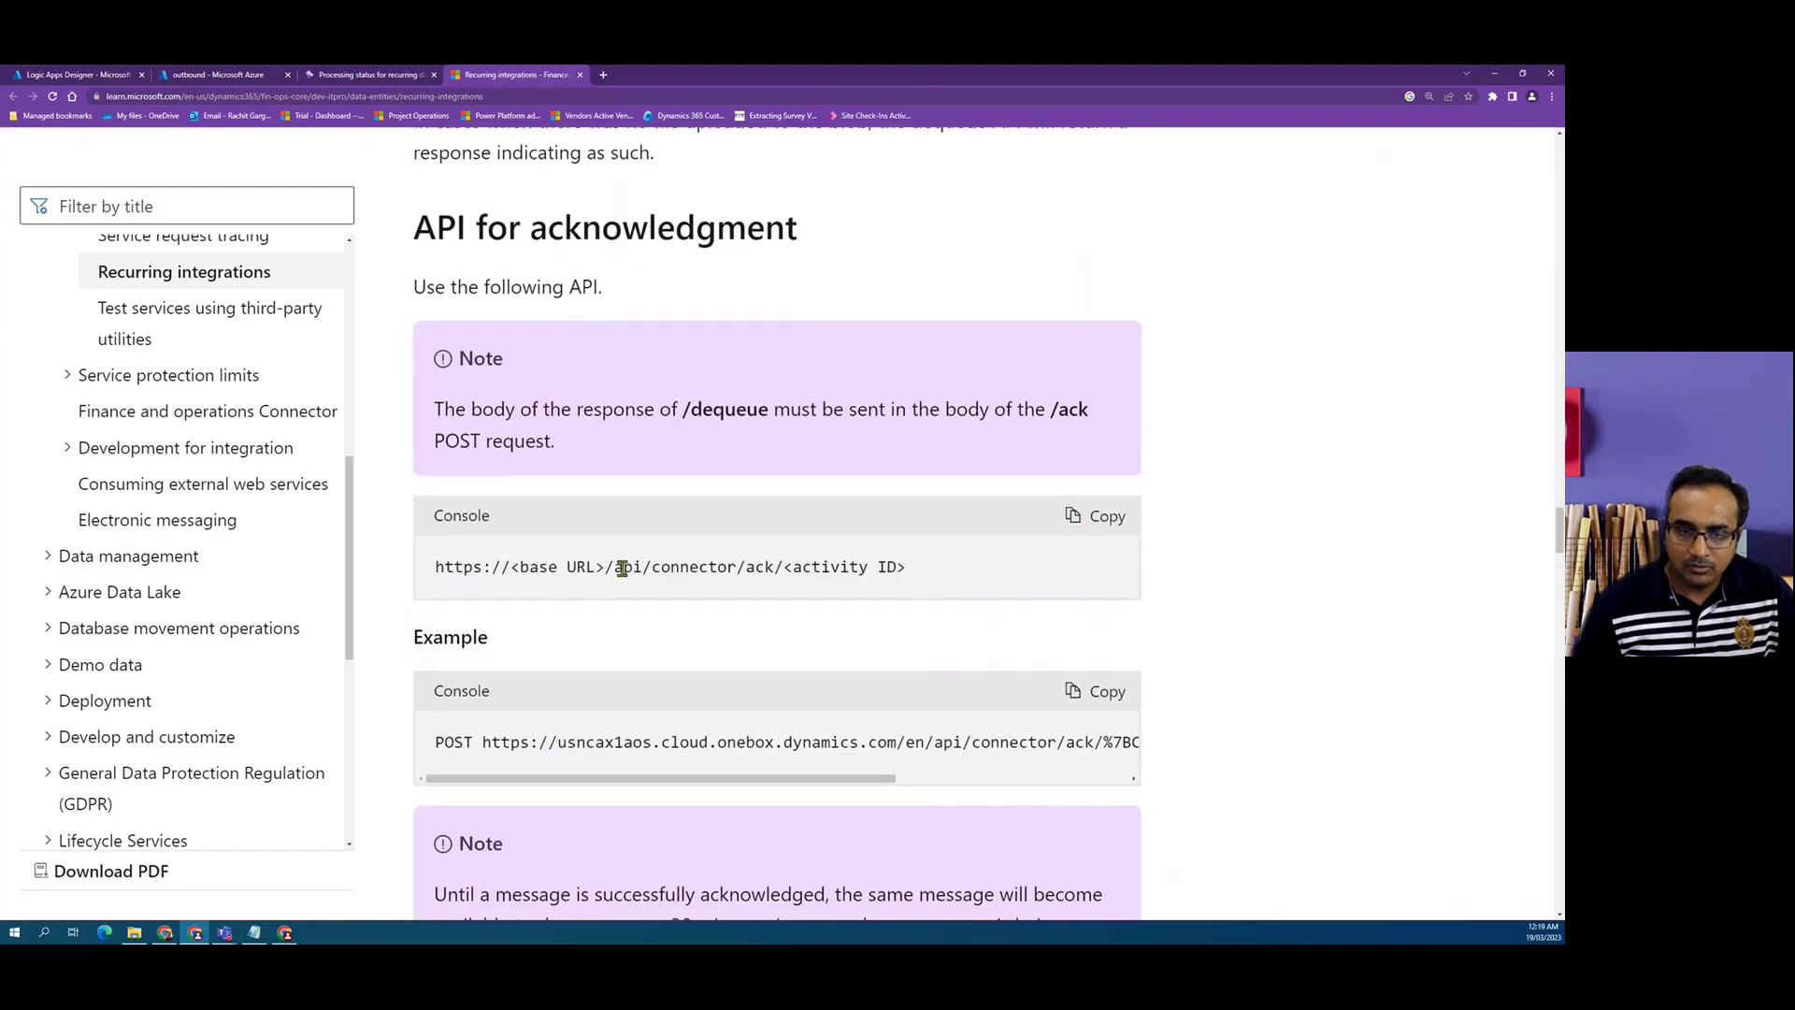
pyautogui.moveTo(615, 568); pyautogui.dragTo(783, 564)
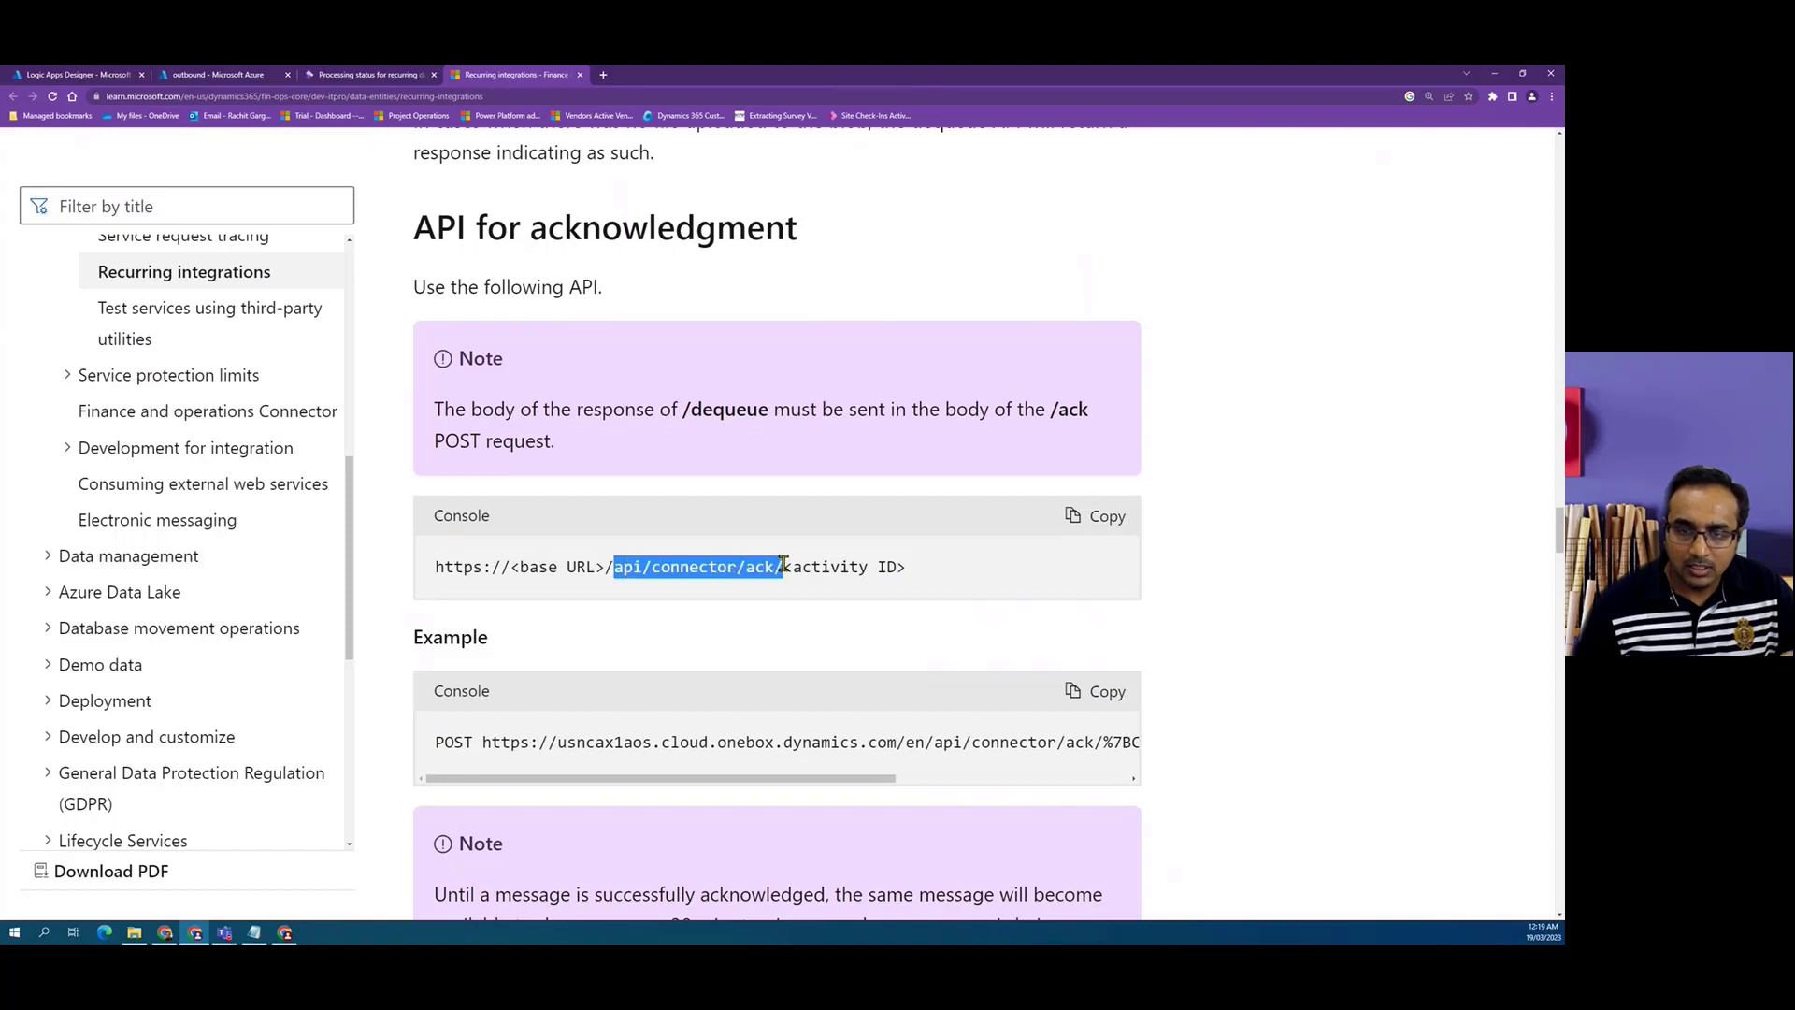
pyautogui.click(924, 575)
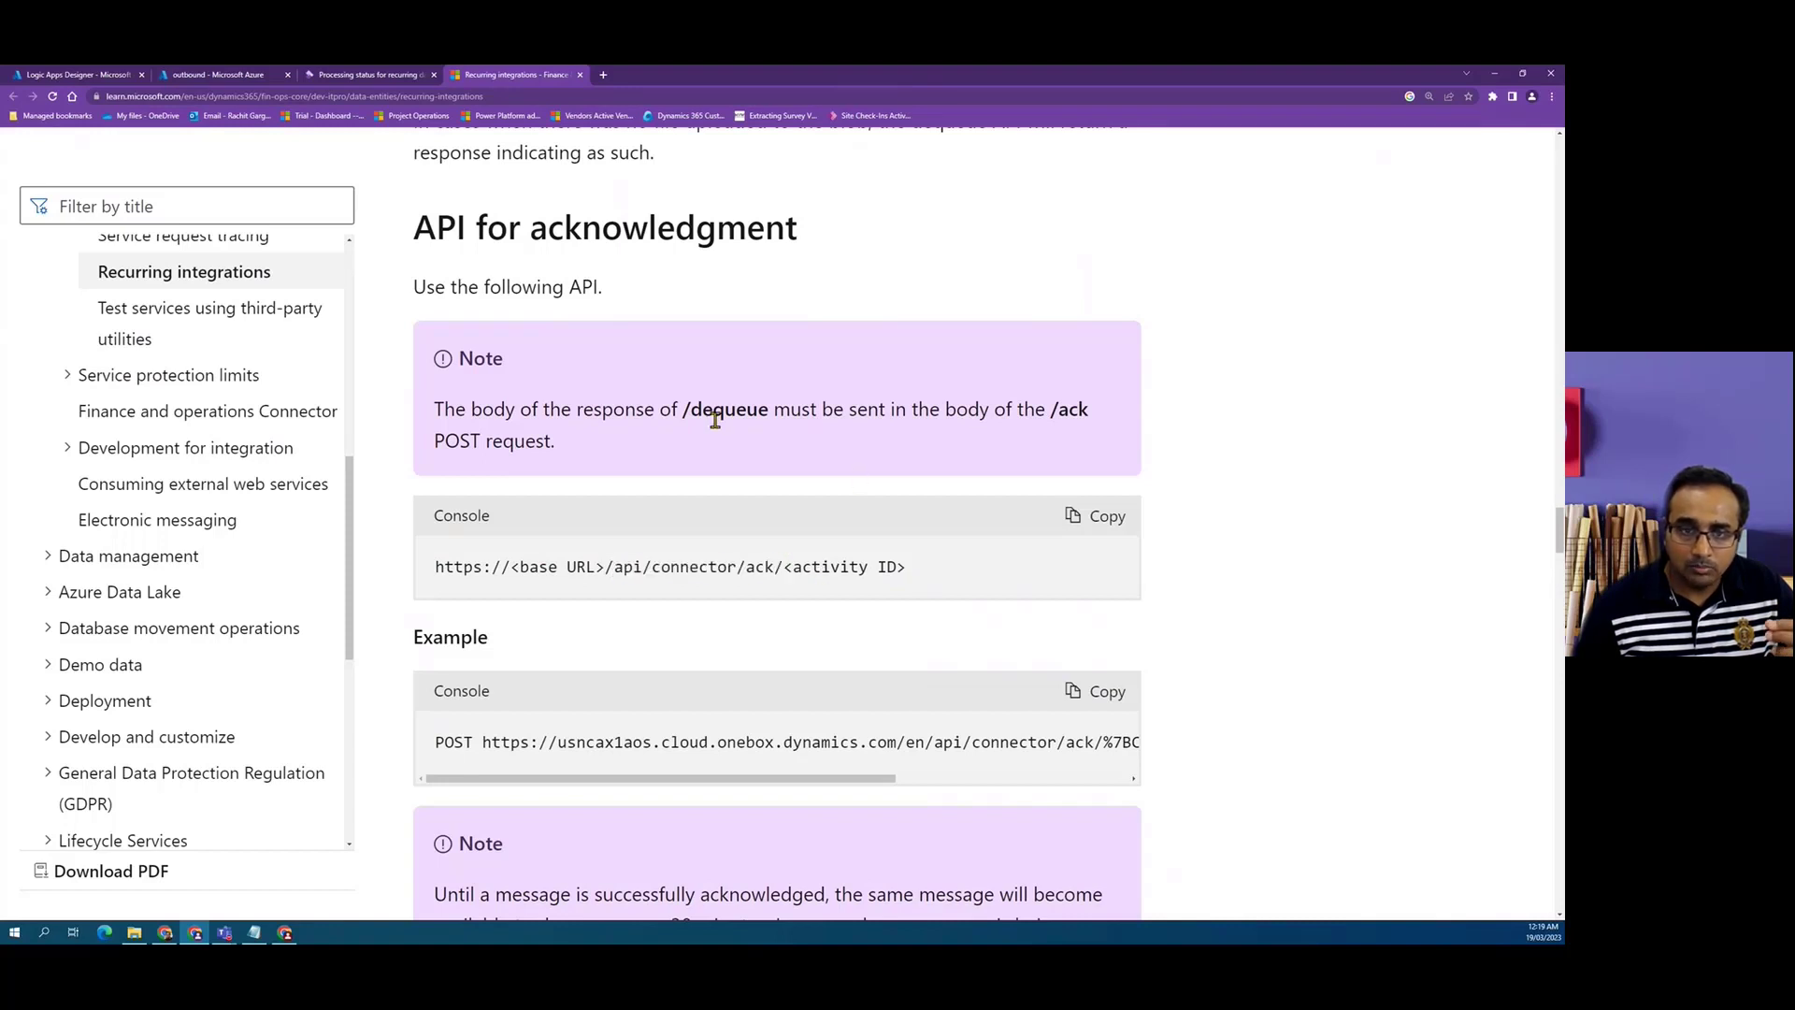
pyautogui.moveTo(465, 403); pyautogui.dragTo(804, 413)
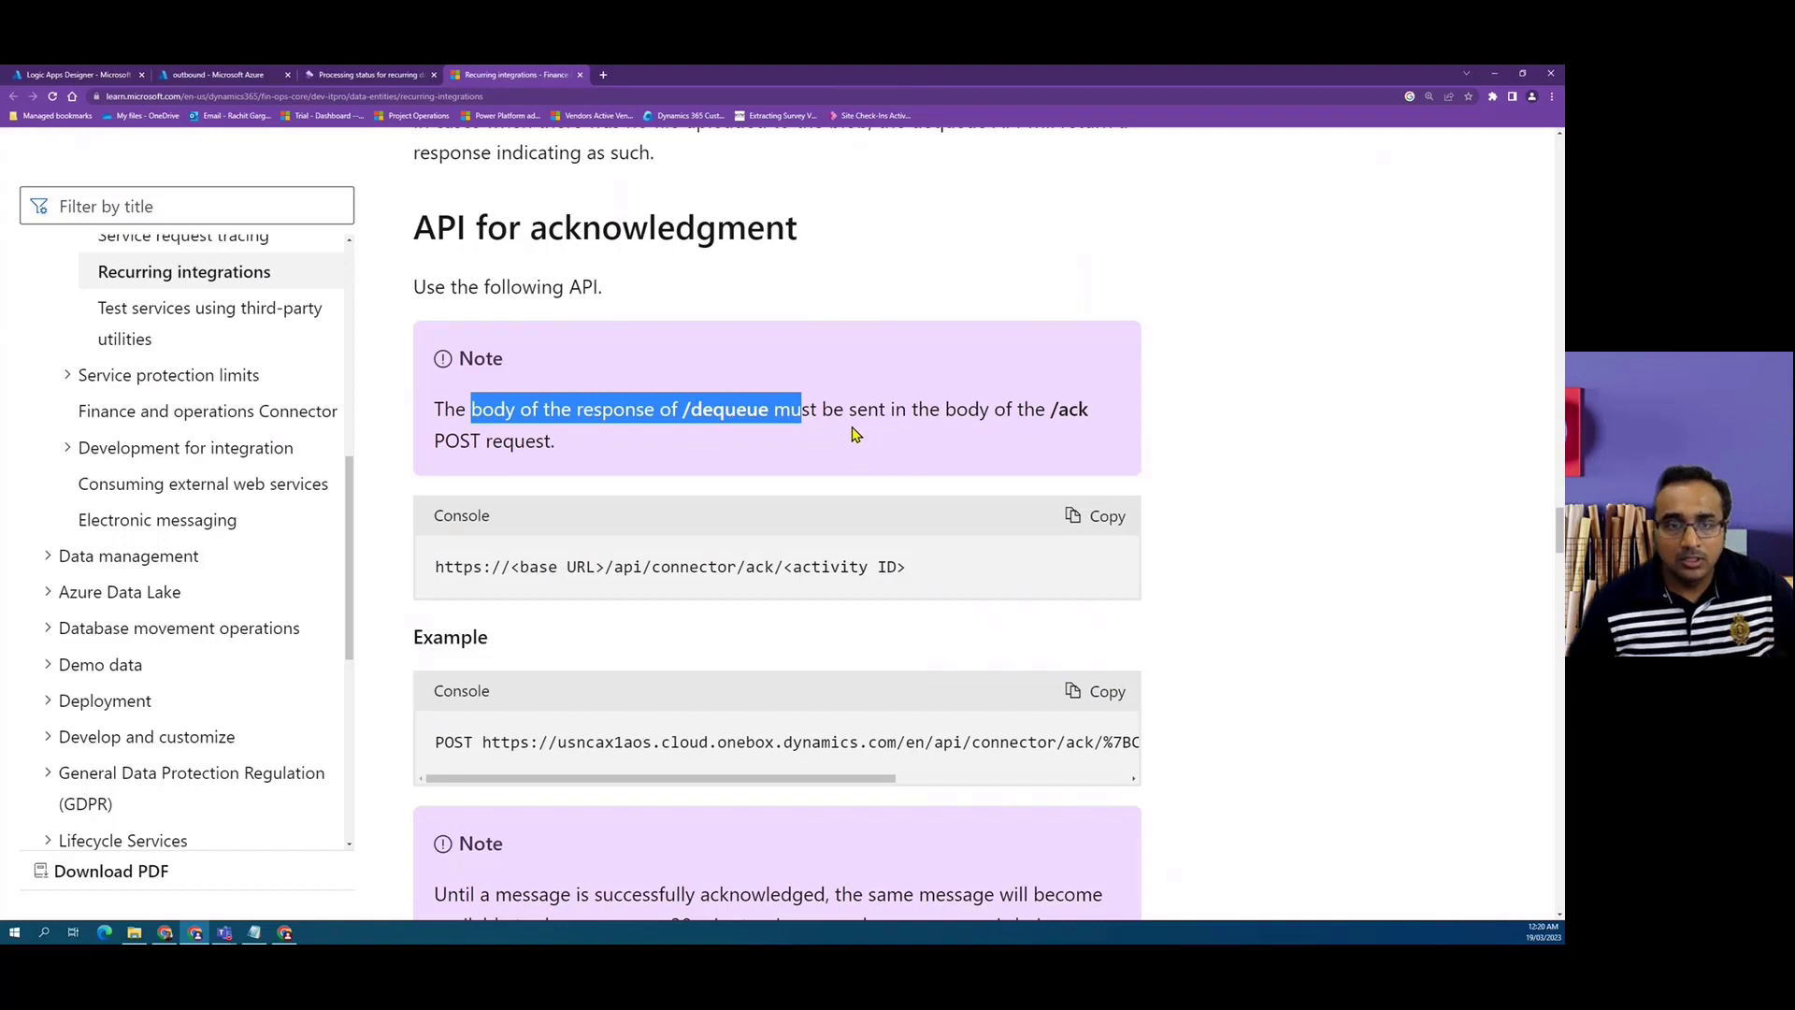
# Add an HTTP action after the Create blob (V2) step.
pyautogui.click(80, 75)
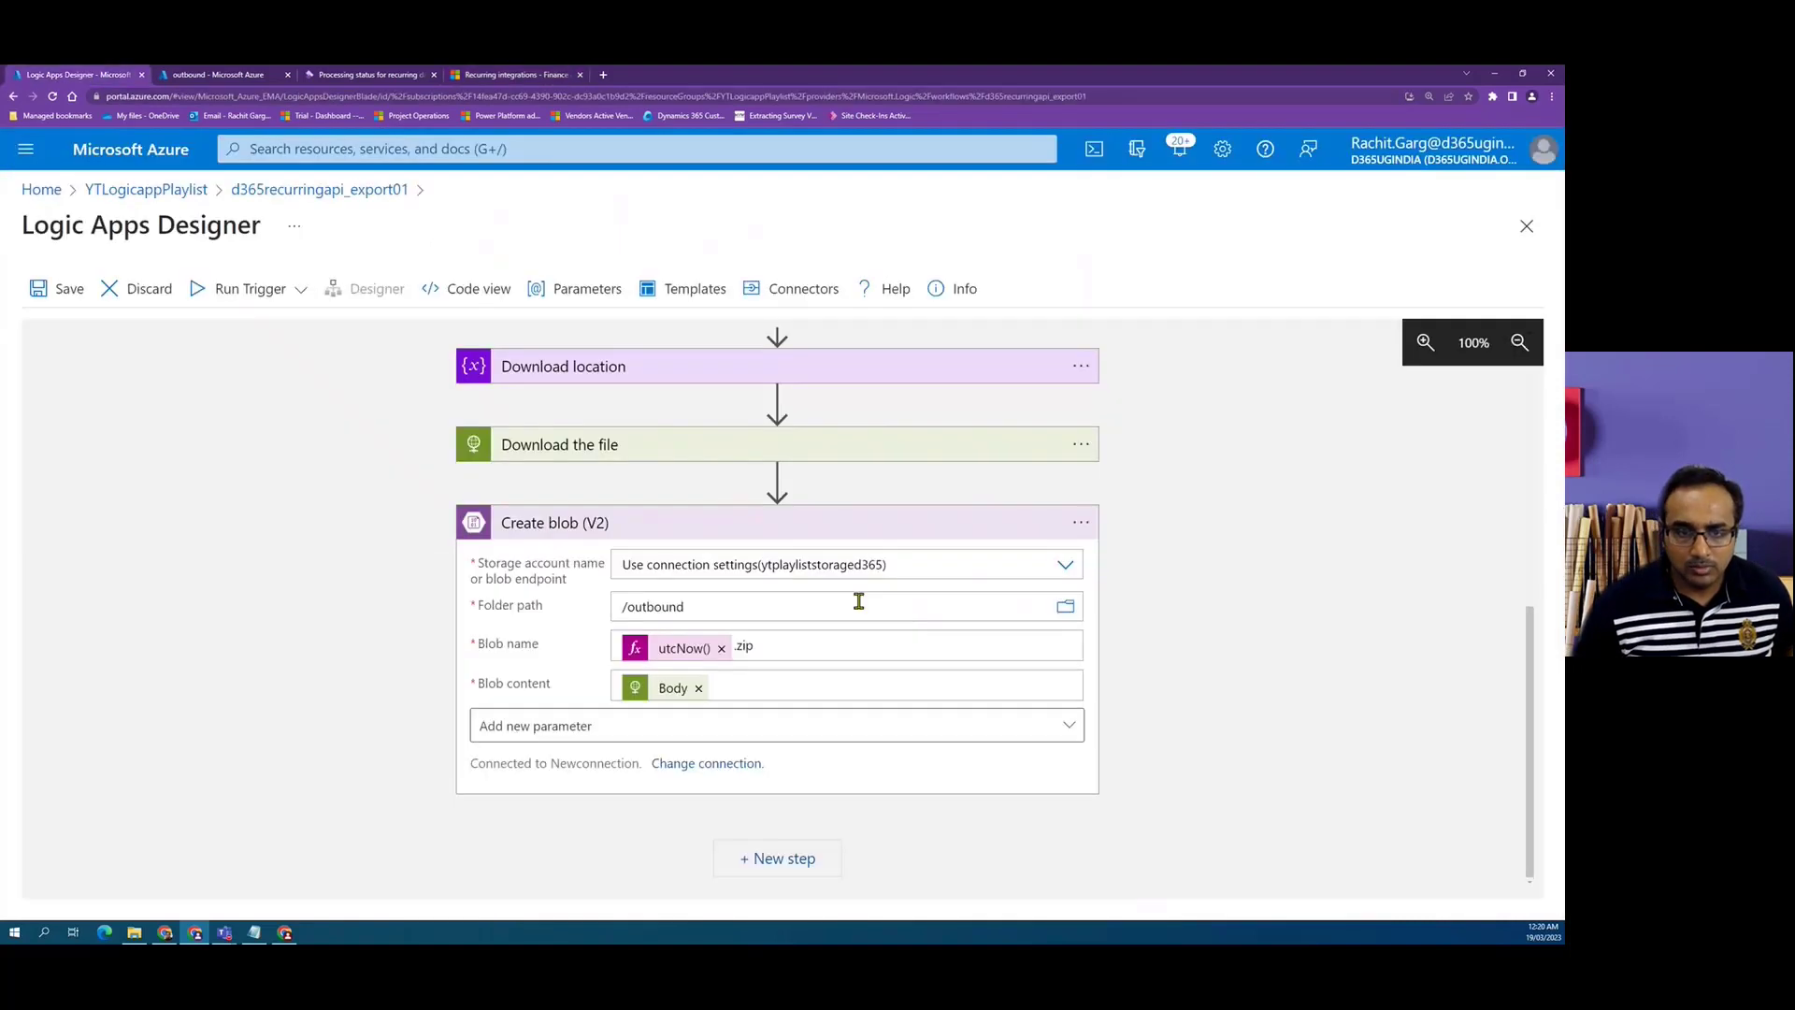
pyautogui.click(782, 858)
pyautogui.click(602, 564)
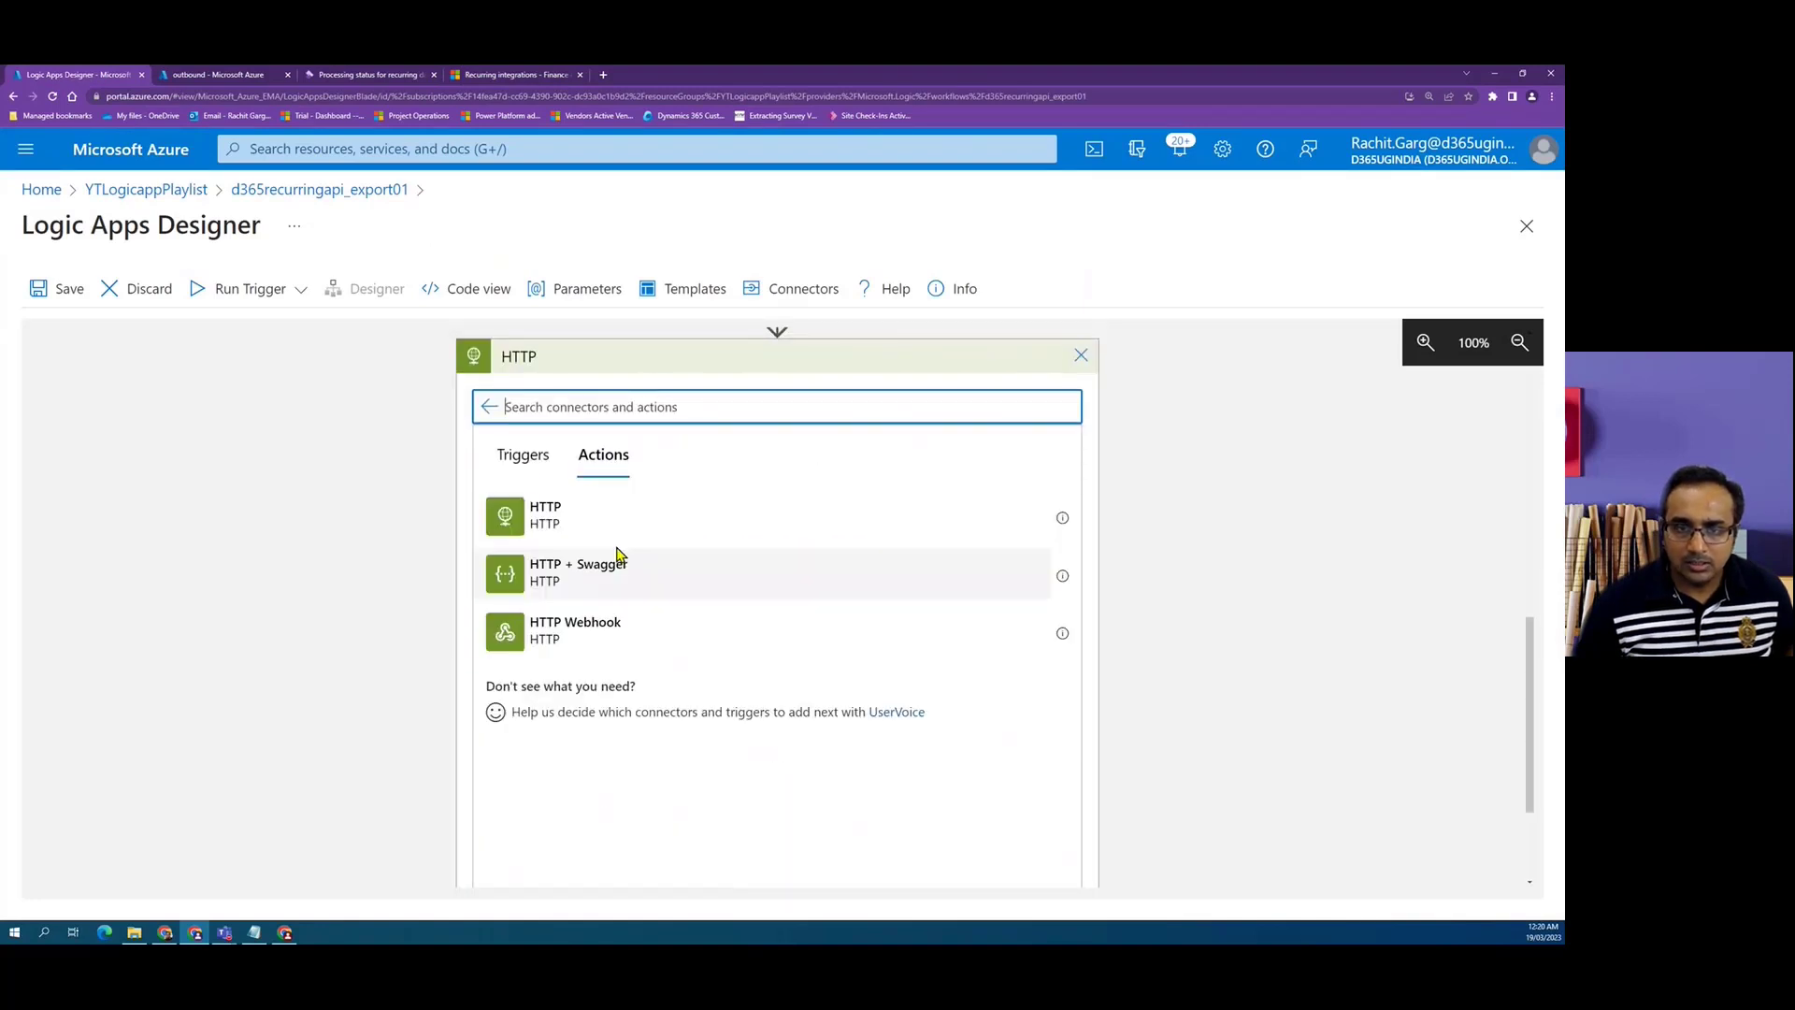
pyautogui.click(832, 536)
# Rename the new HTTP action to Send Ack.
pyautogui.click(1081, 477)
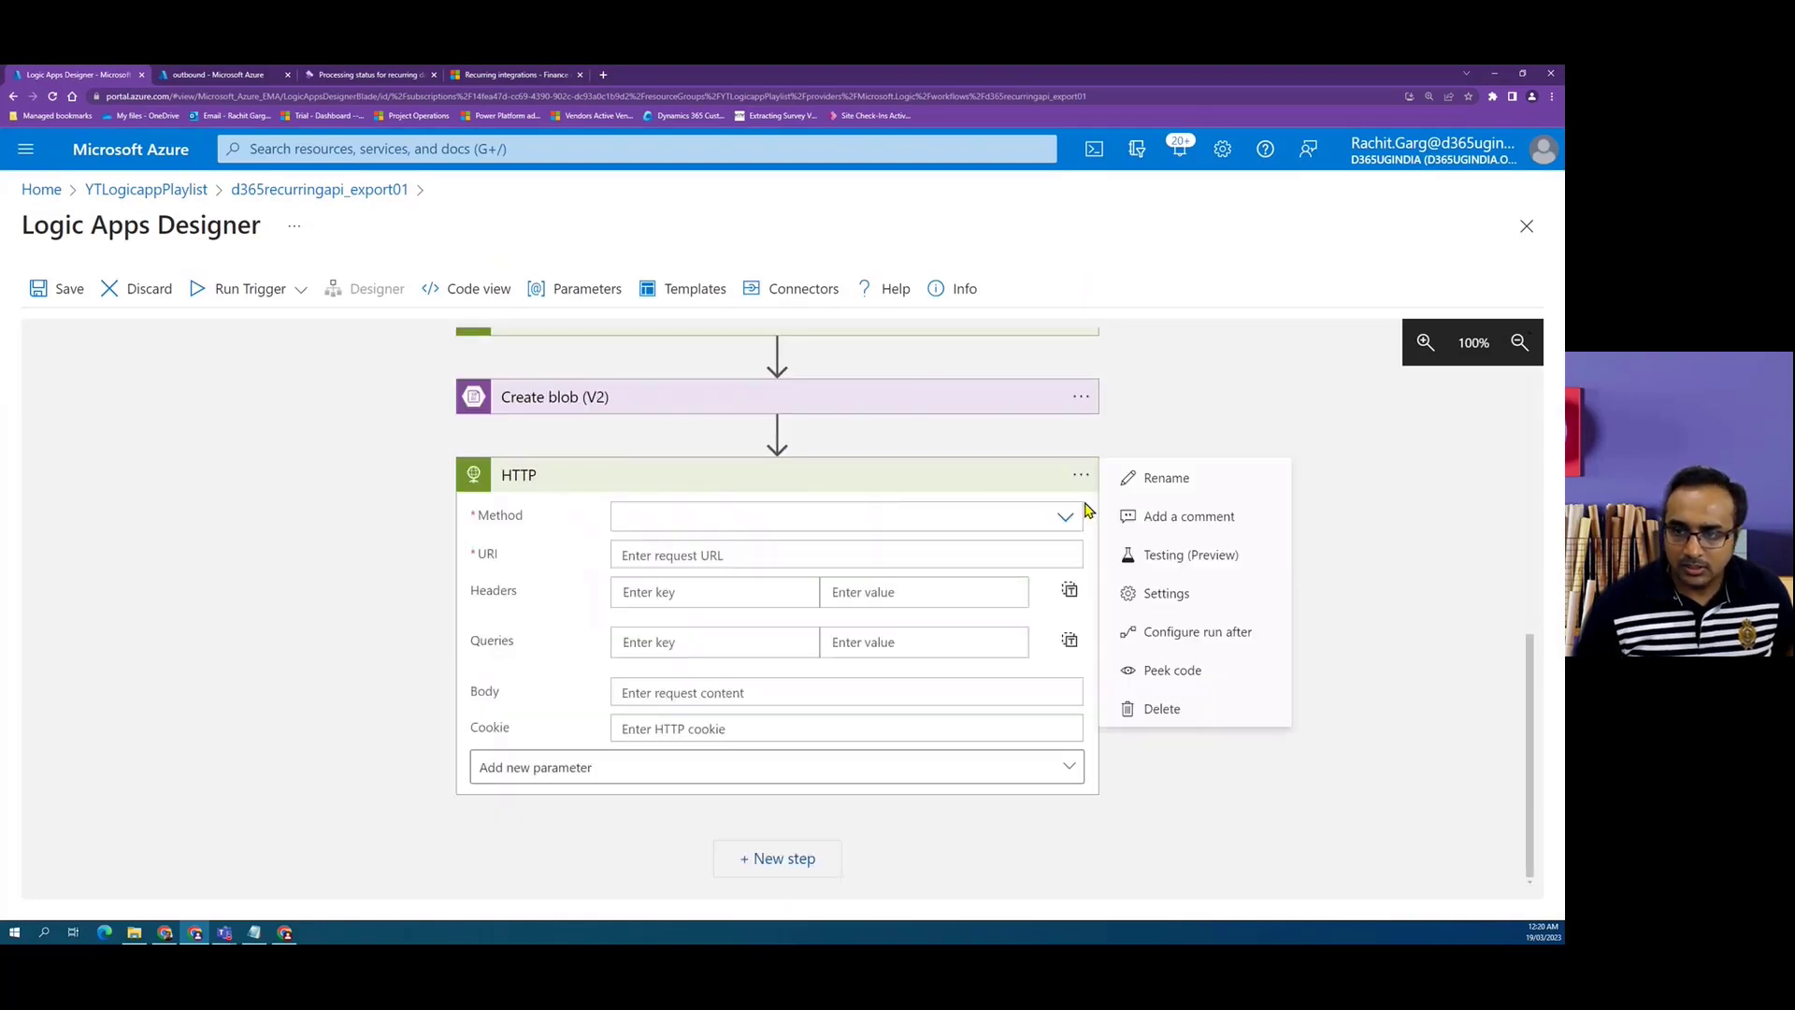
pyautogui.click(1182, 482)
pyautogui.write('Send Ack')
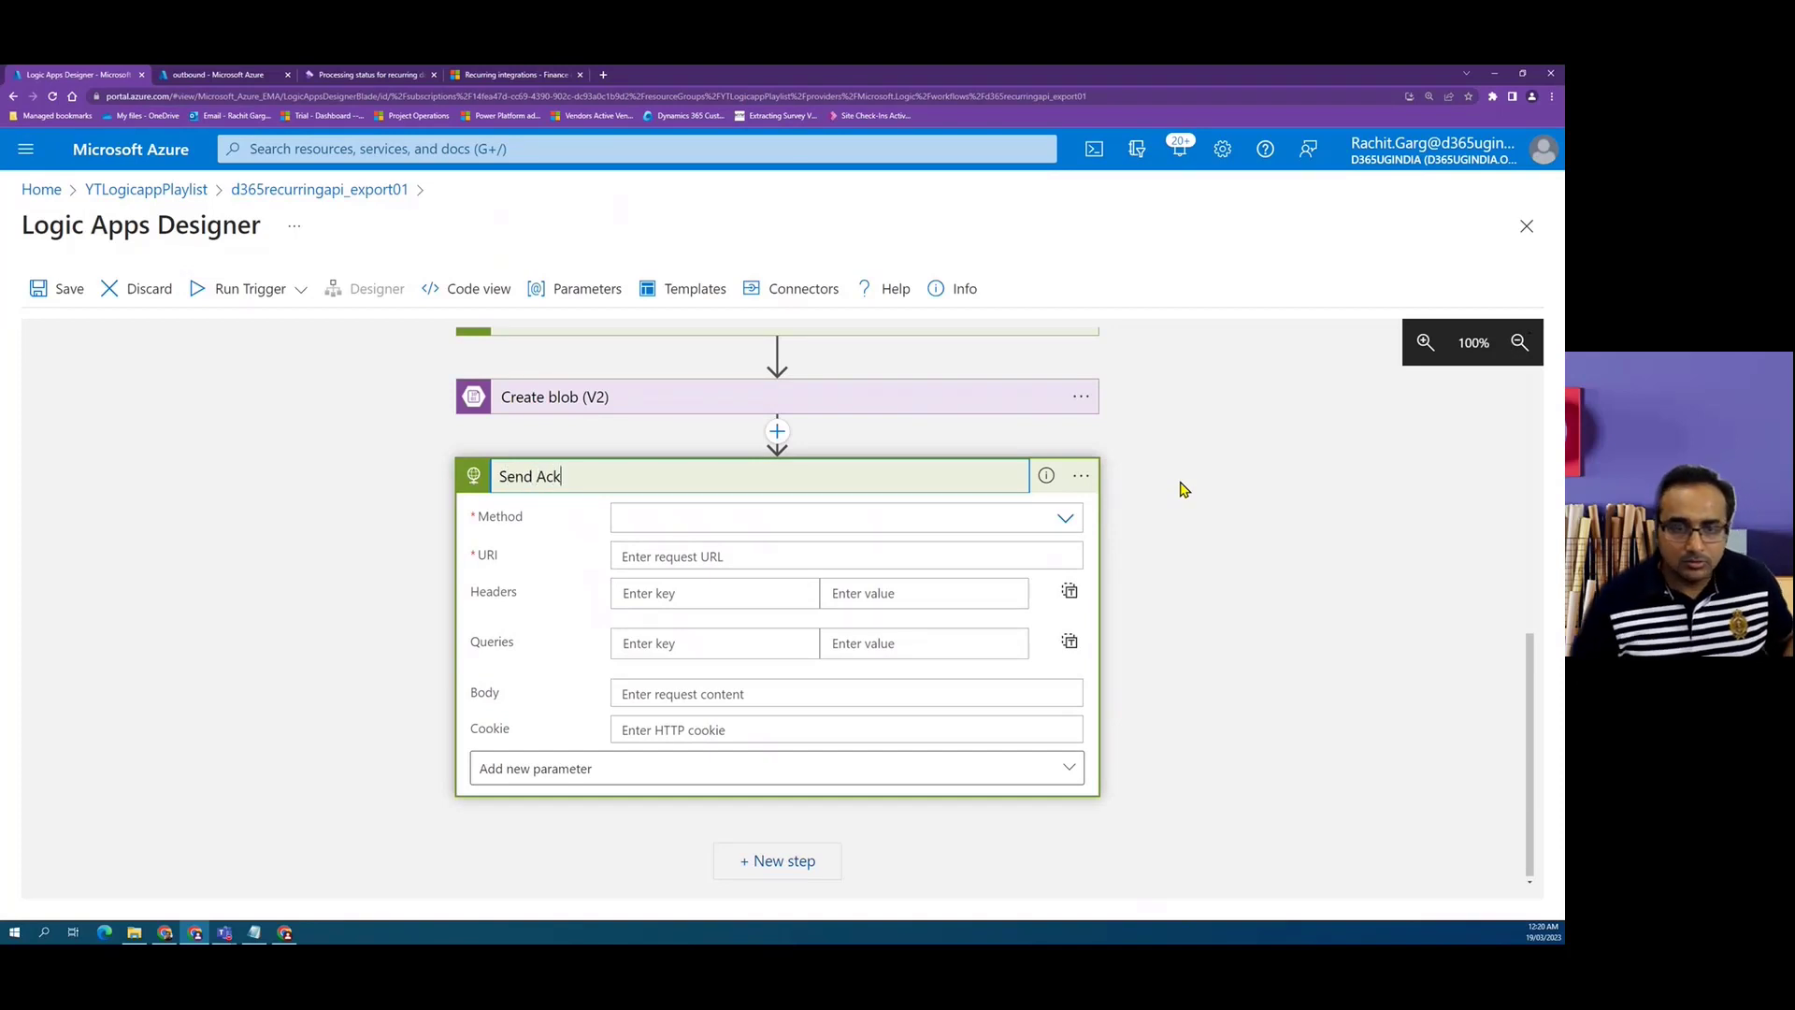
# Set the Send Ack action's method to POST.
pyautogui.click(1063, 519)
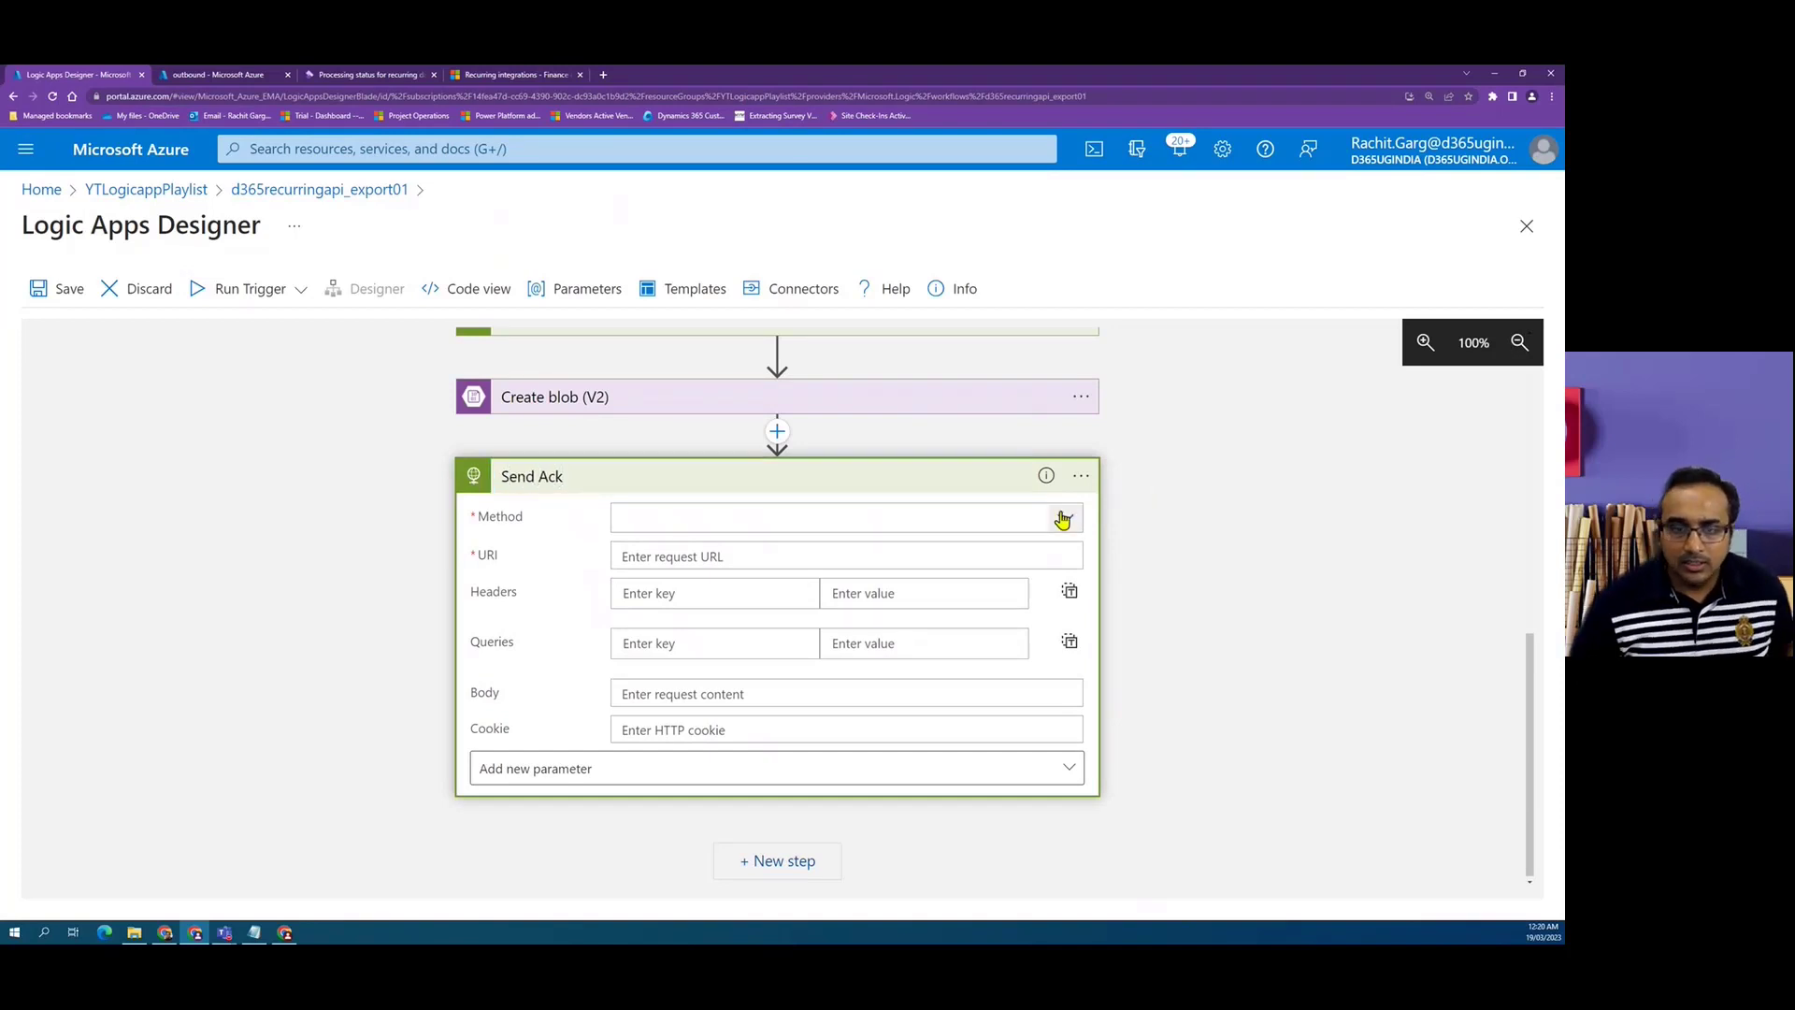
pyautogui.click(1063, 520)
pyautogui.click(647, 604)
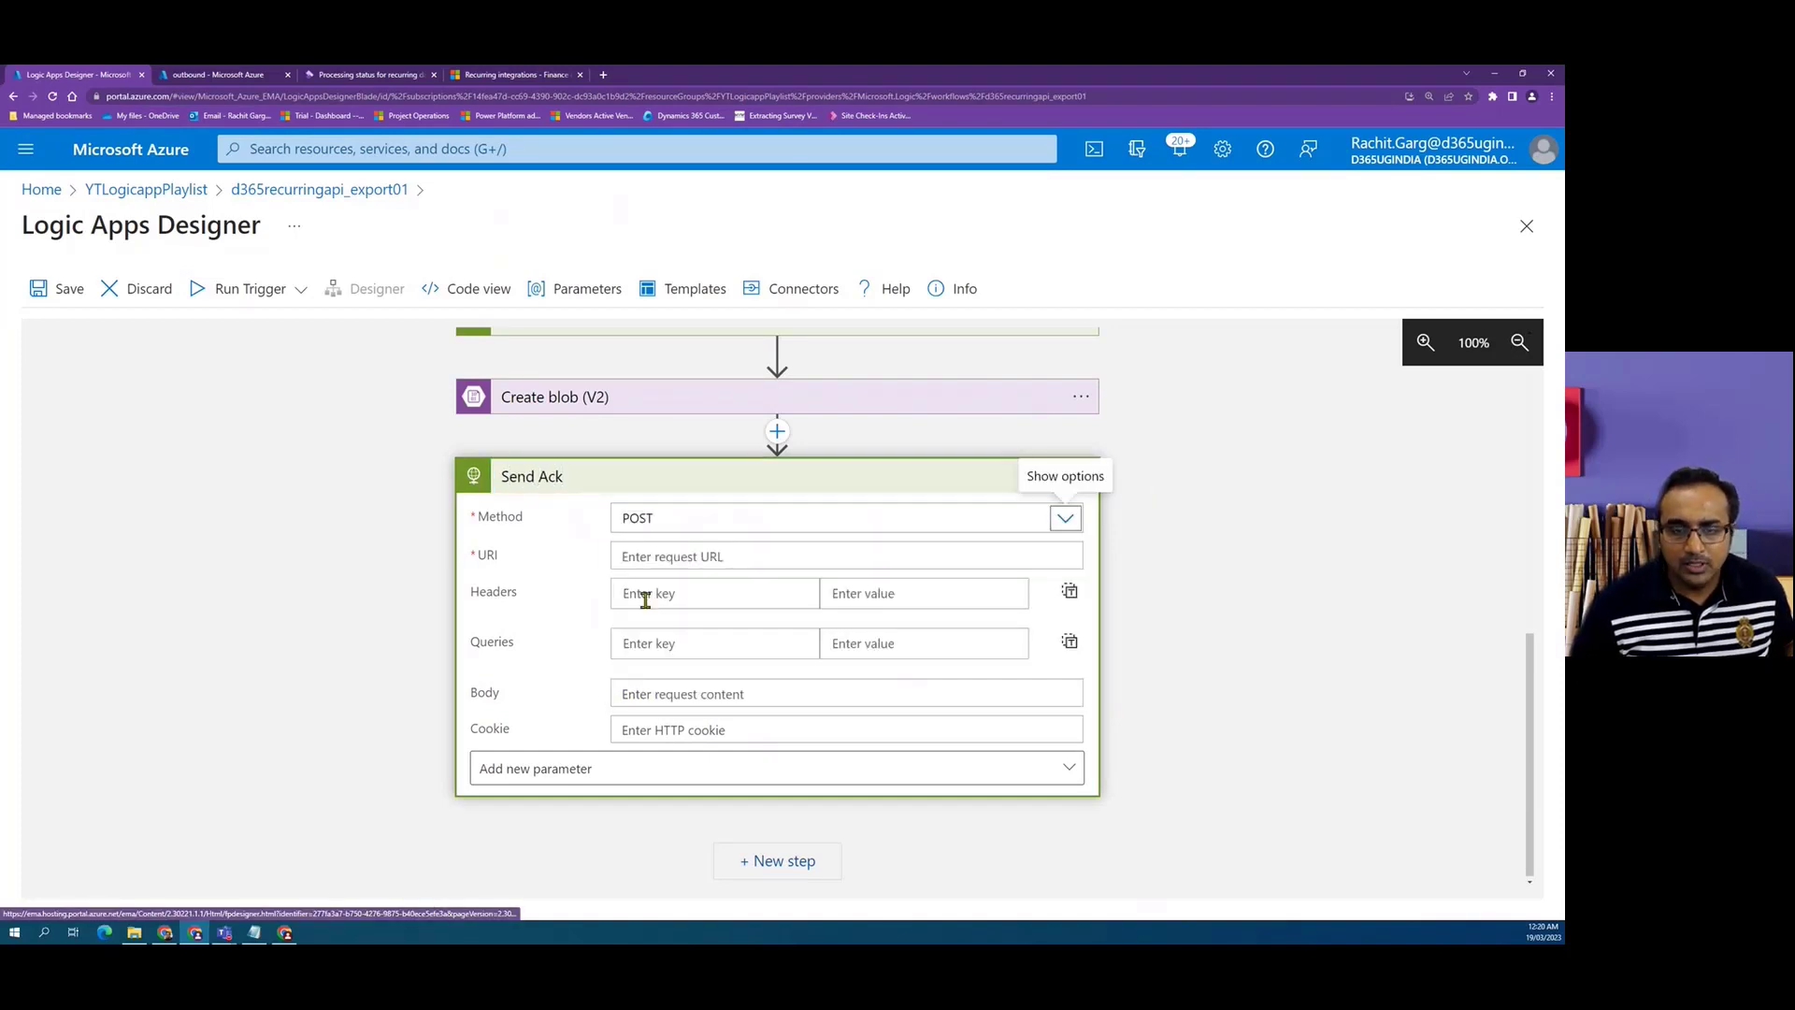
# Set the URI to the Audience variable followed by /api/connector/ack/ copied from the documentation's ack URL format.
pyautogui.click(656, 553)
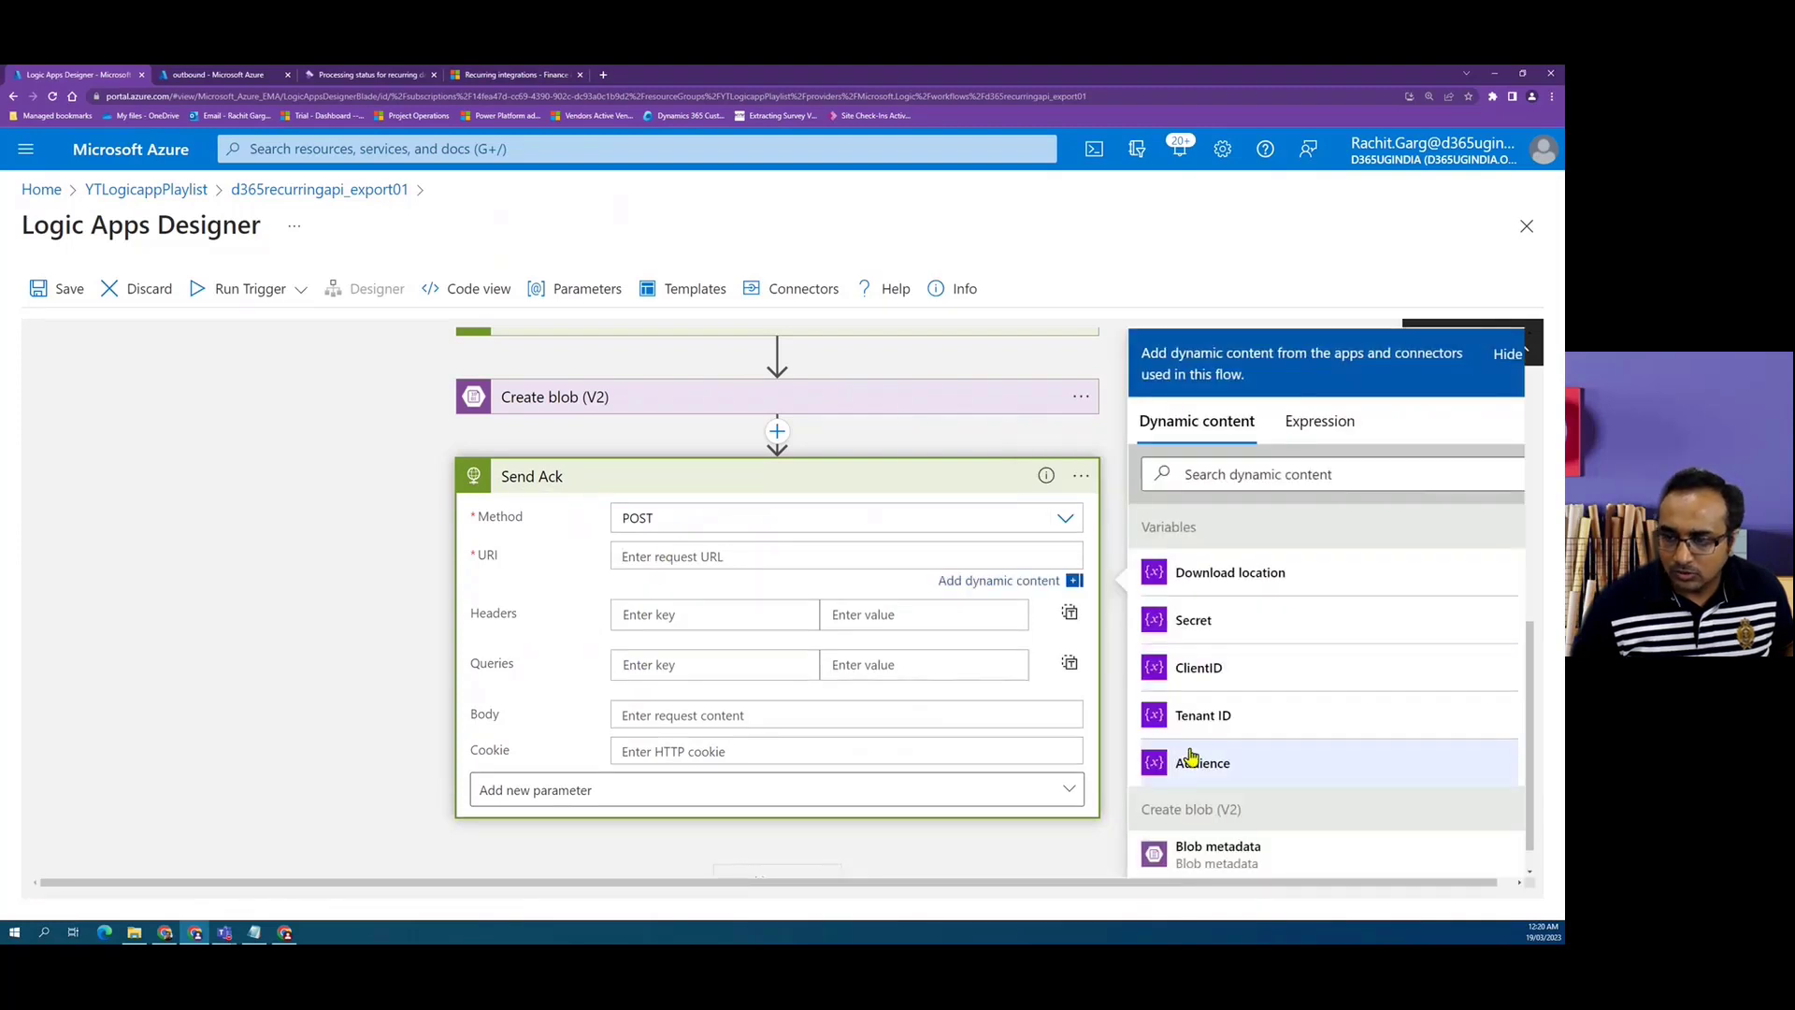
pyautogui.click(1205, 764)
pyautogui.click(519, 75)
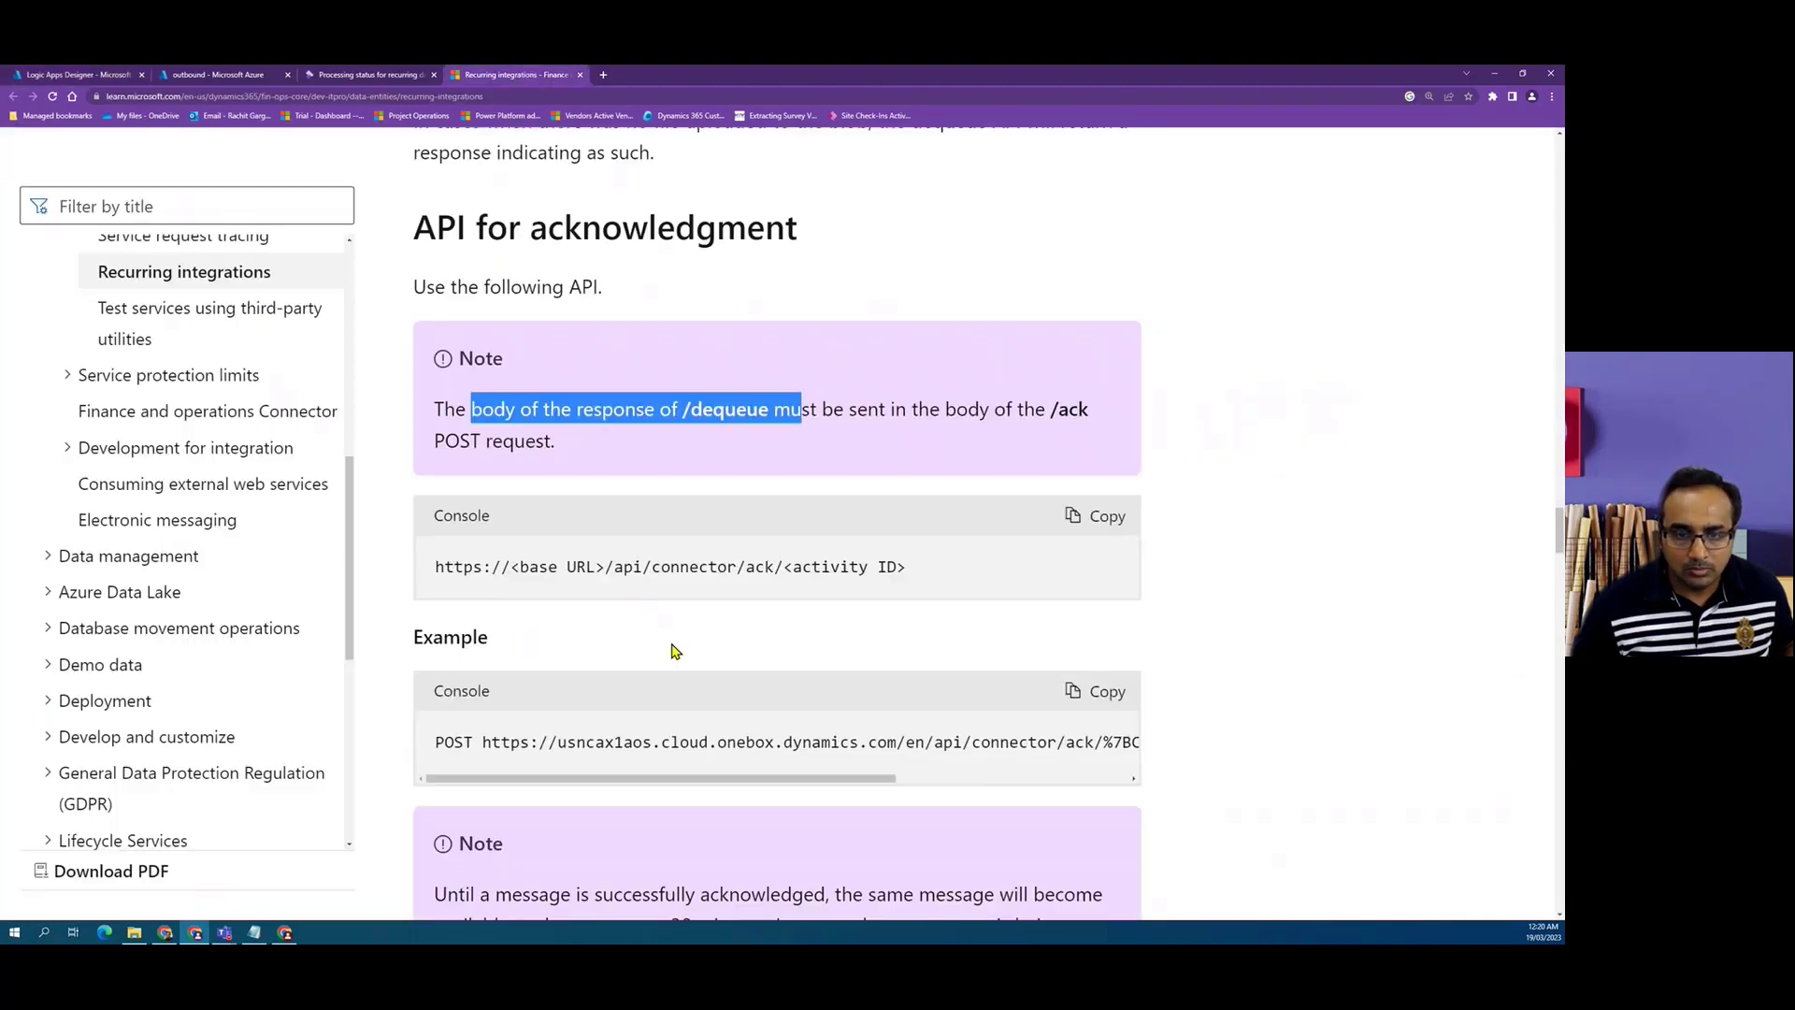
pyautogui.moveTo(611, 570); pyautogui.dragTo(782, 568)
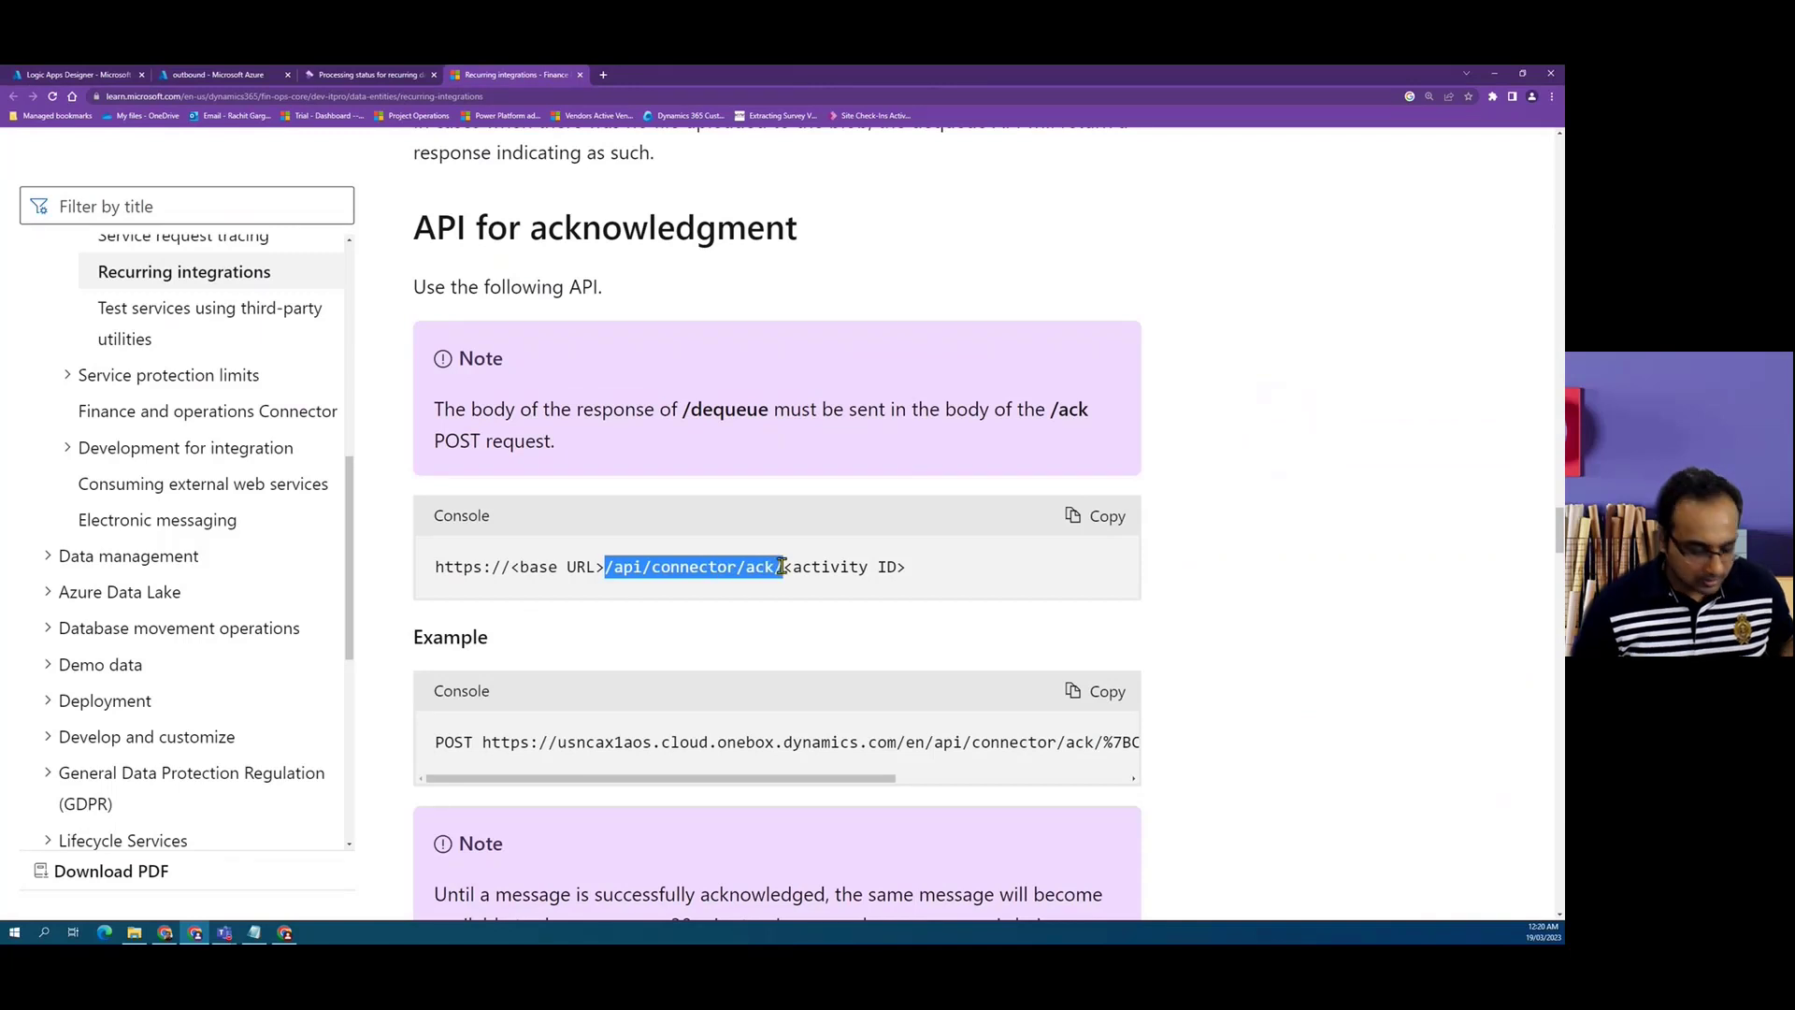
pyautogui.click(86, 75)
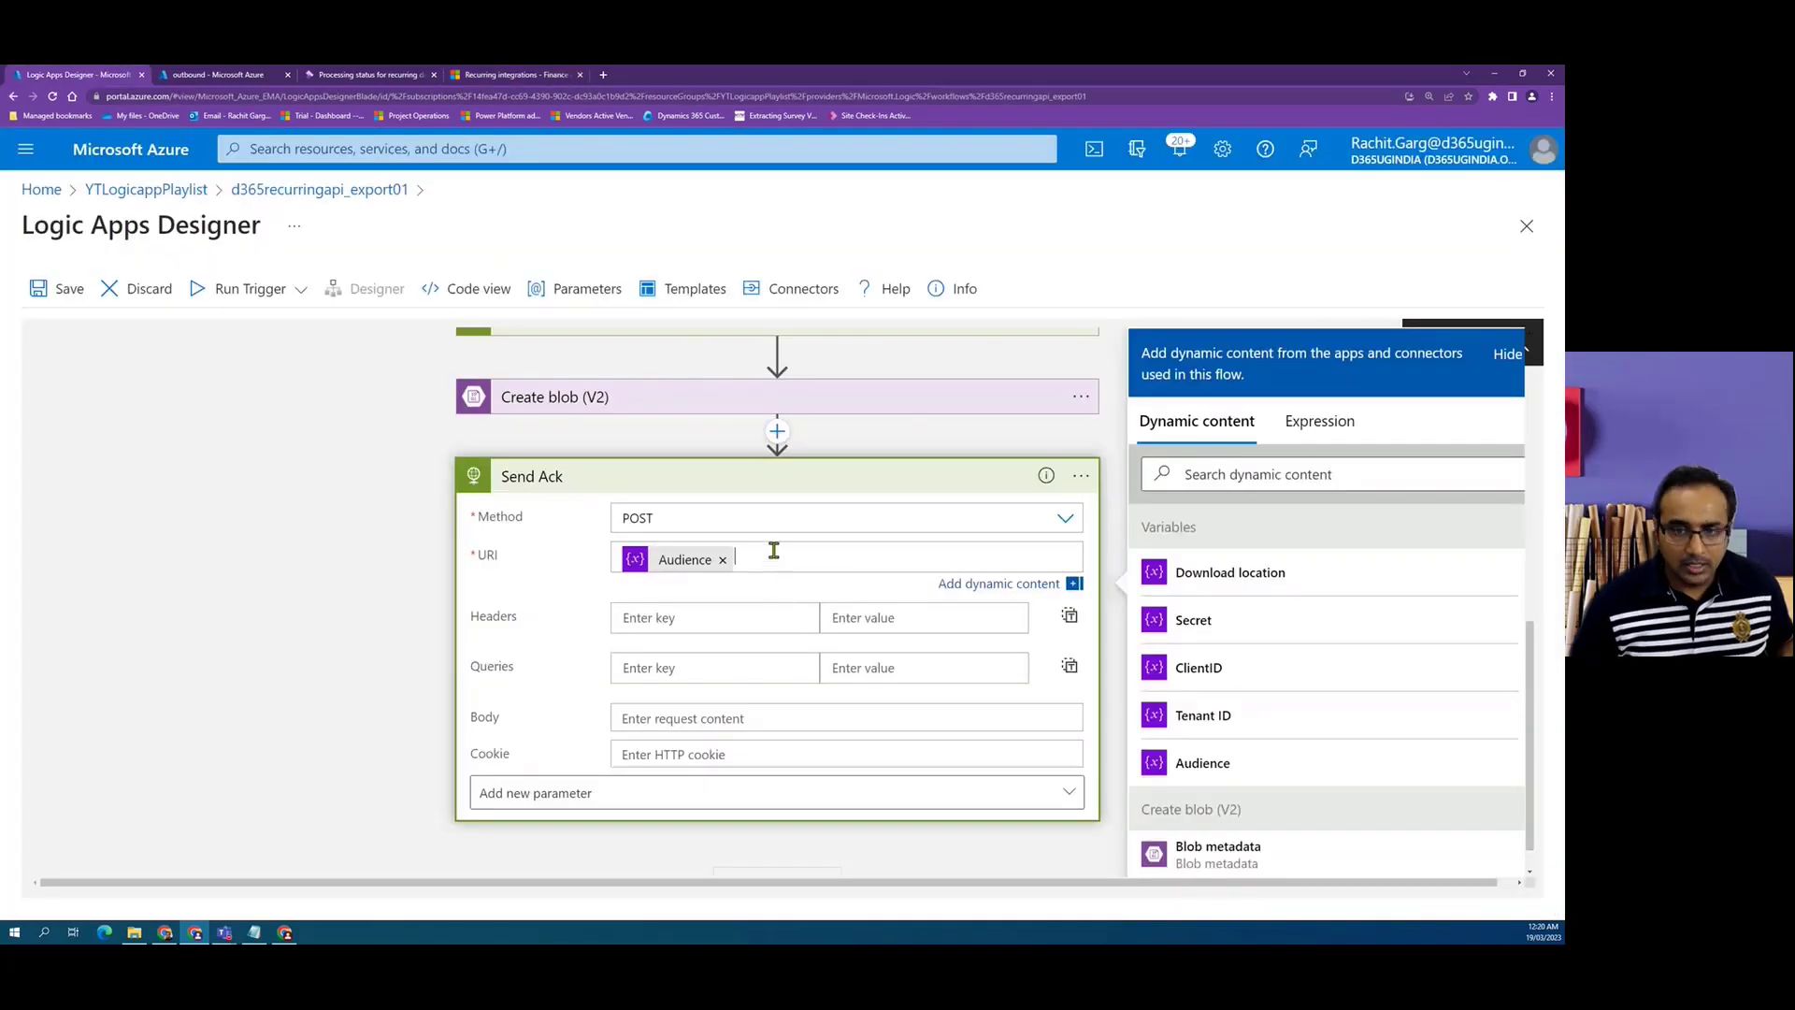
pyautogui.hotkey('ctrl', 'v')
# Copy the activity ID from the Dequeue action's URI and append it to the Send Ack URI.
pyautogui.scroll(3, 685, 622)
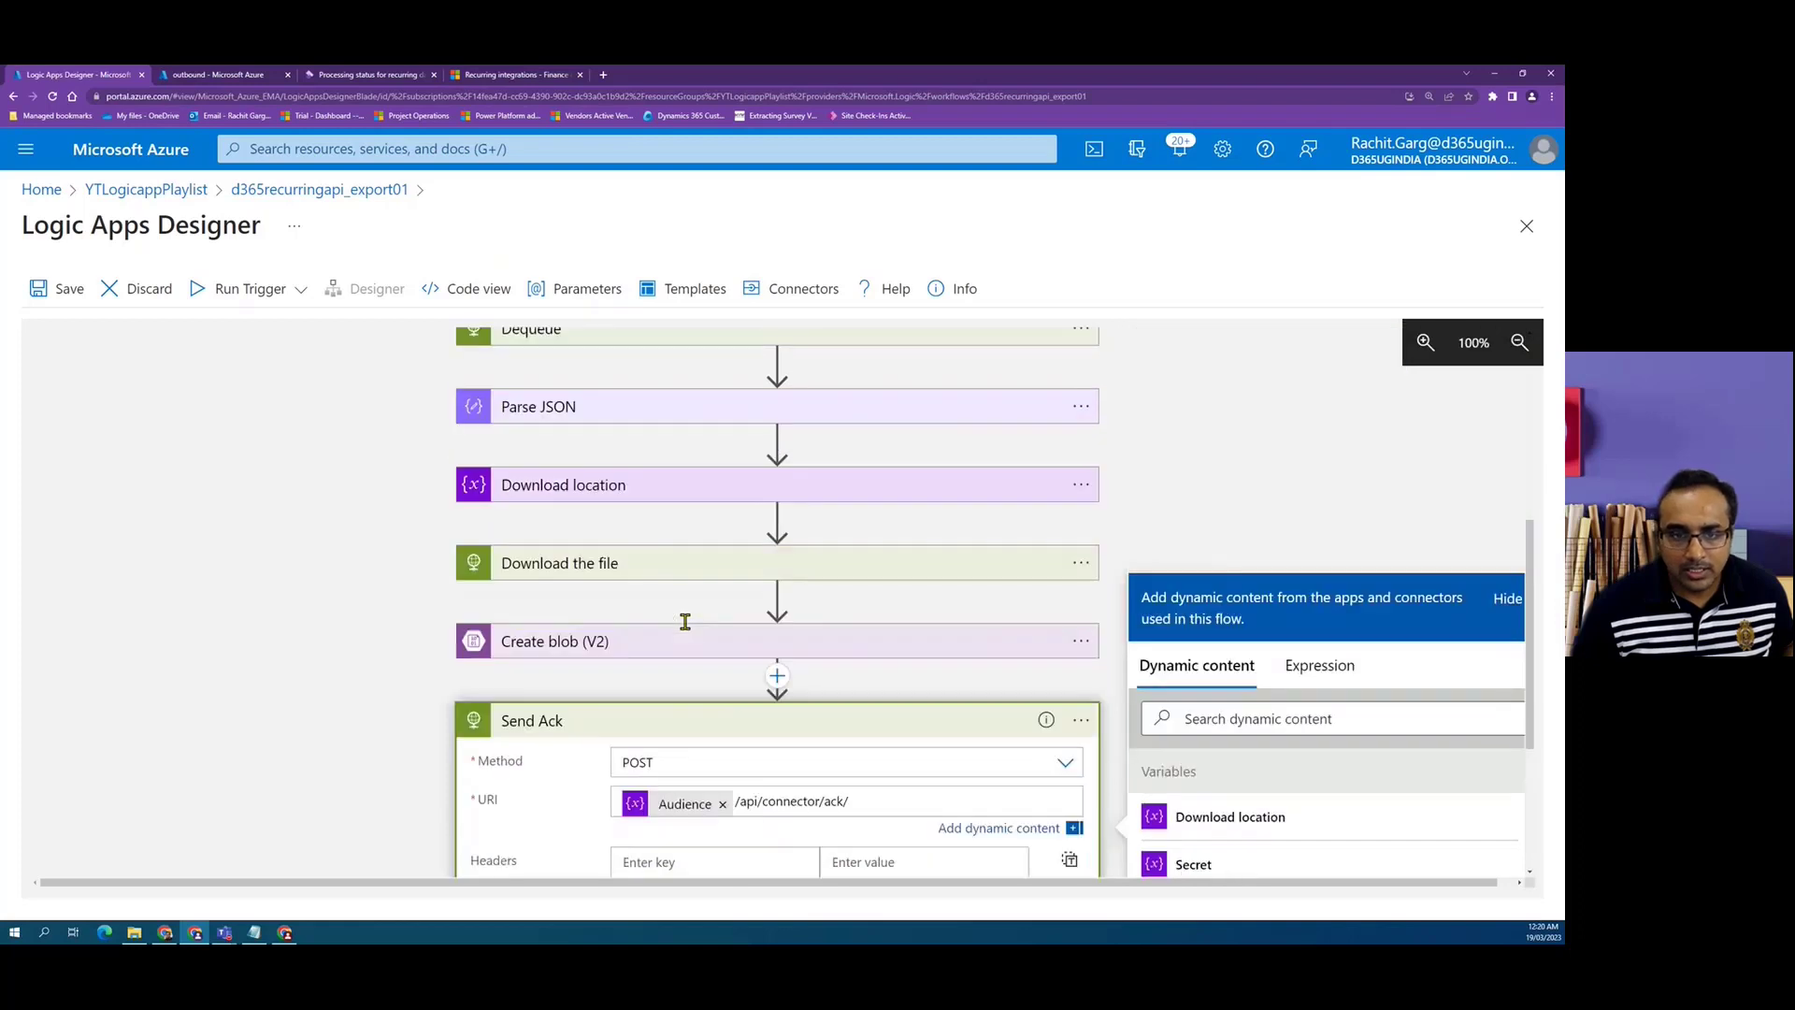
pyautogui.scroll(3, 685, 621)
pyautogui.click(682, 587)
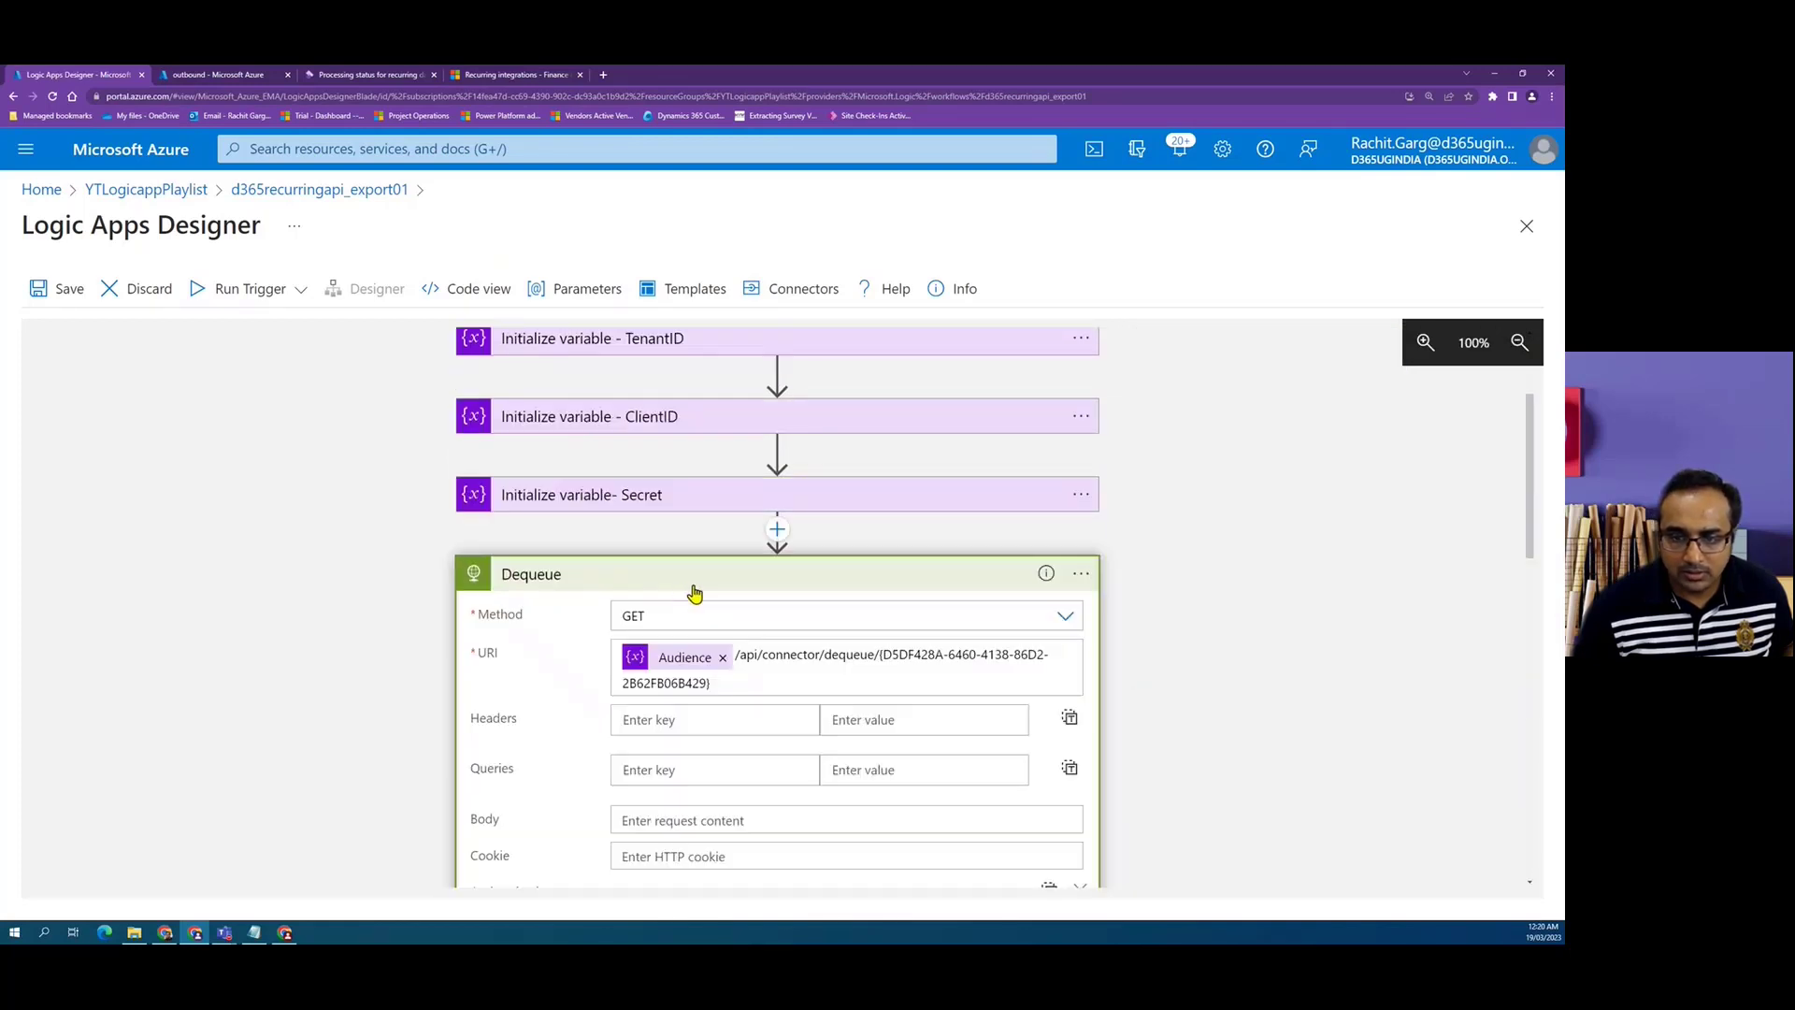
pyautogui.moveTo(879, 656); pyautogui.dragTo(891, 680)
pyautogui.hotkey('ctrl', 'c')
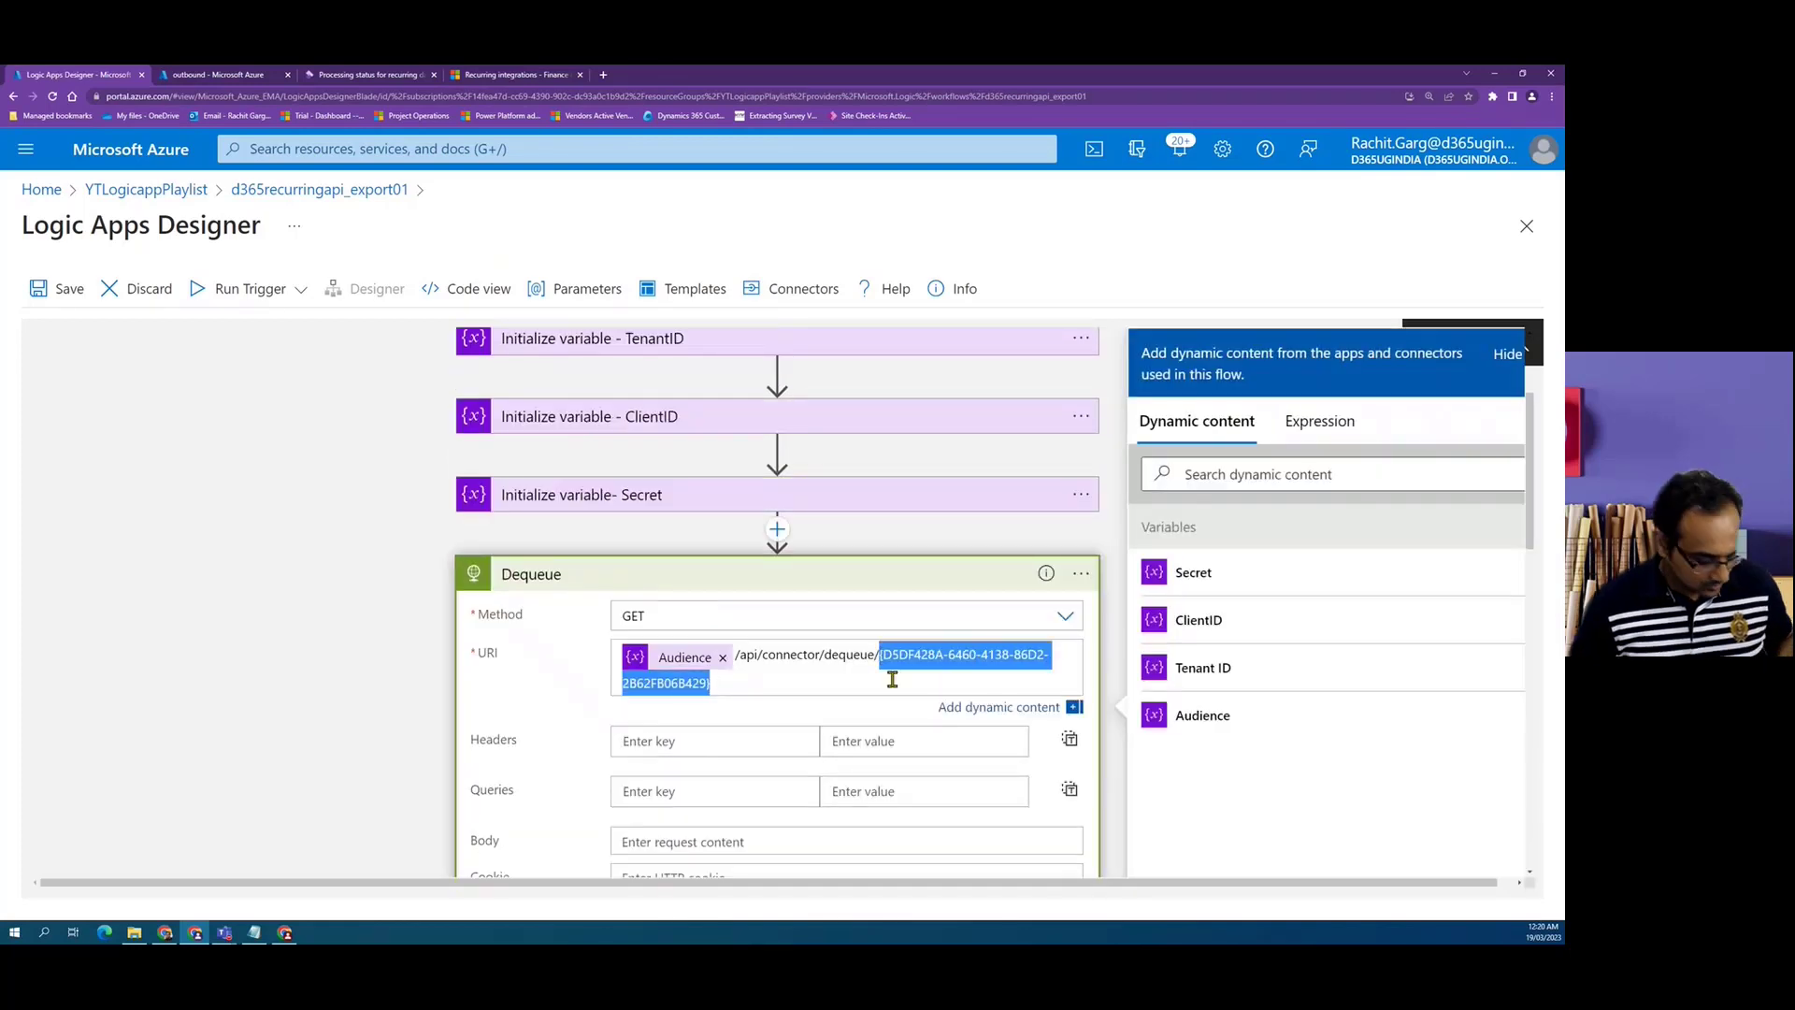
pyautogui.scroll(-4, 843, 682)
pyautogui.scroll(-6, 839, 680)
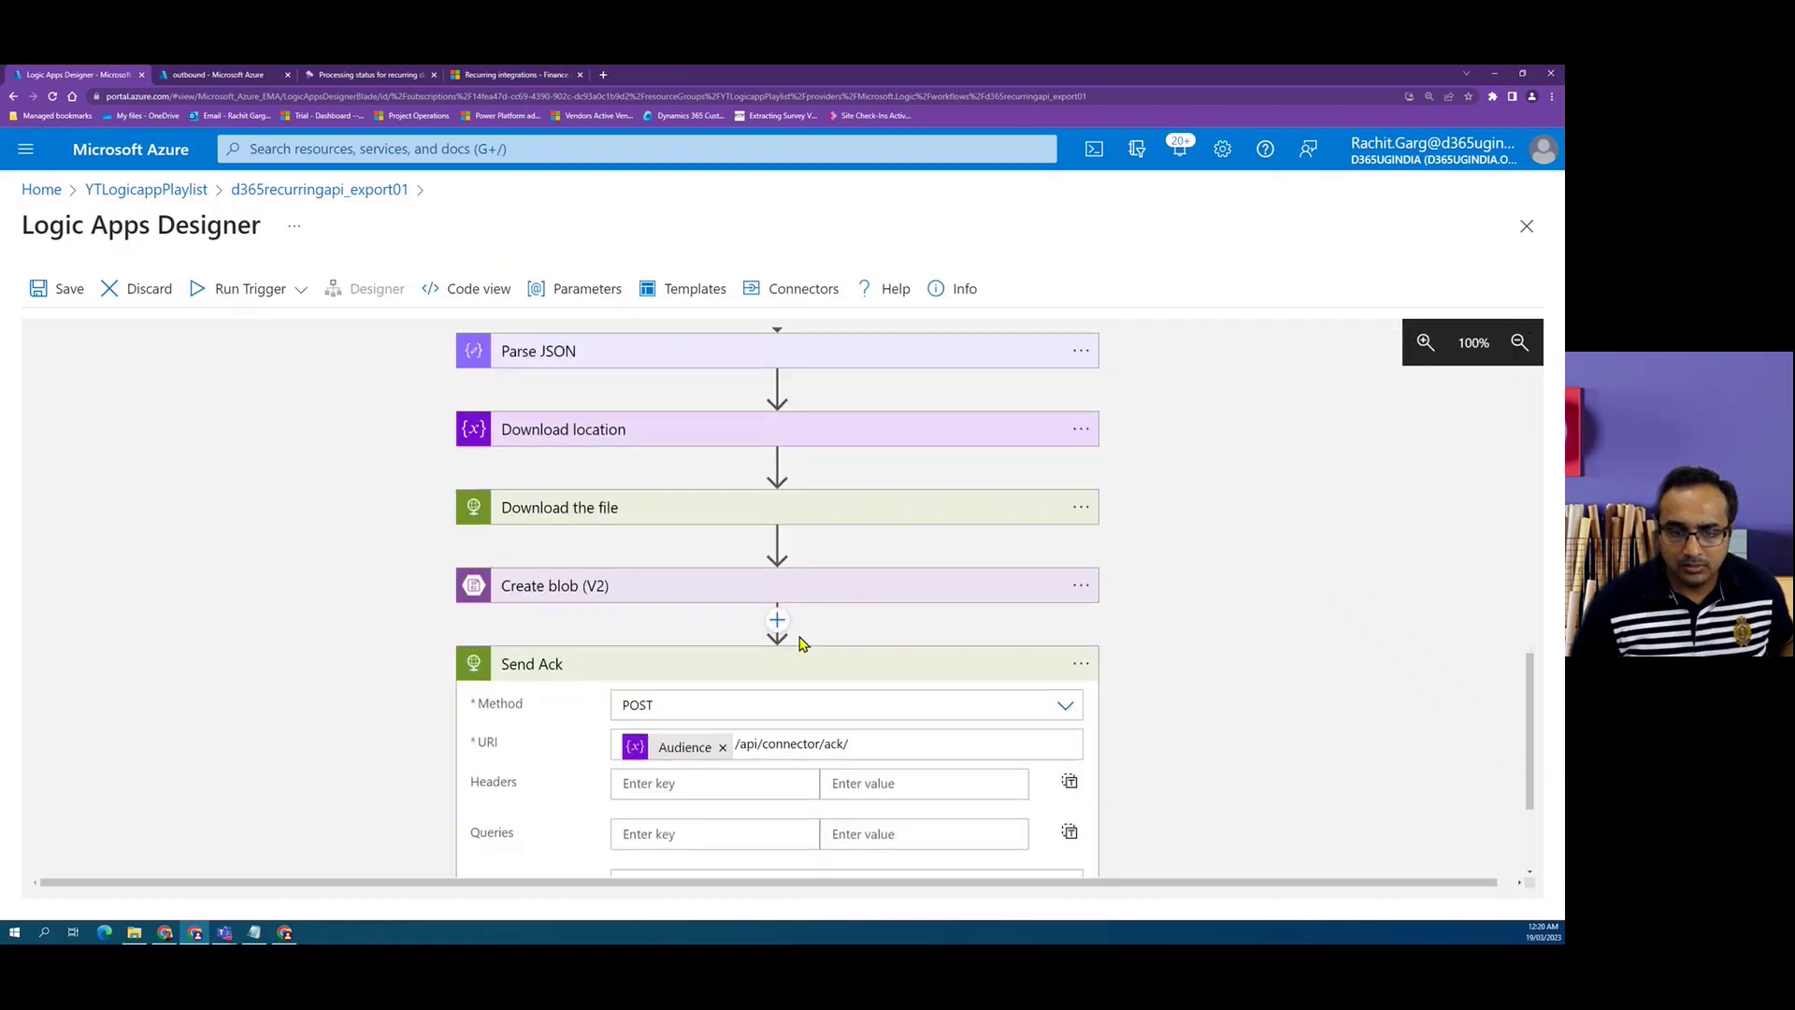
pyautogui.click(928, 748)
pyautogui.hotkey('ctrl', 'v')
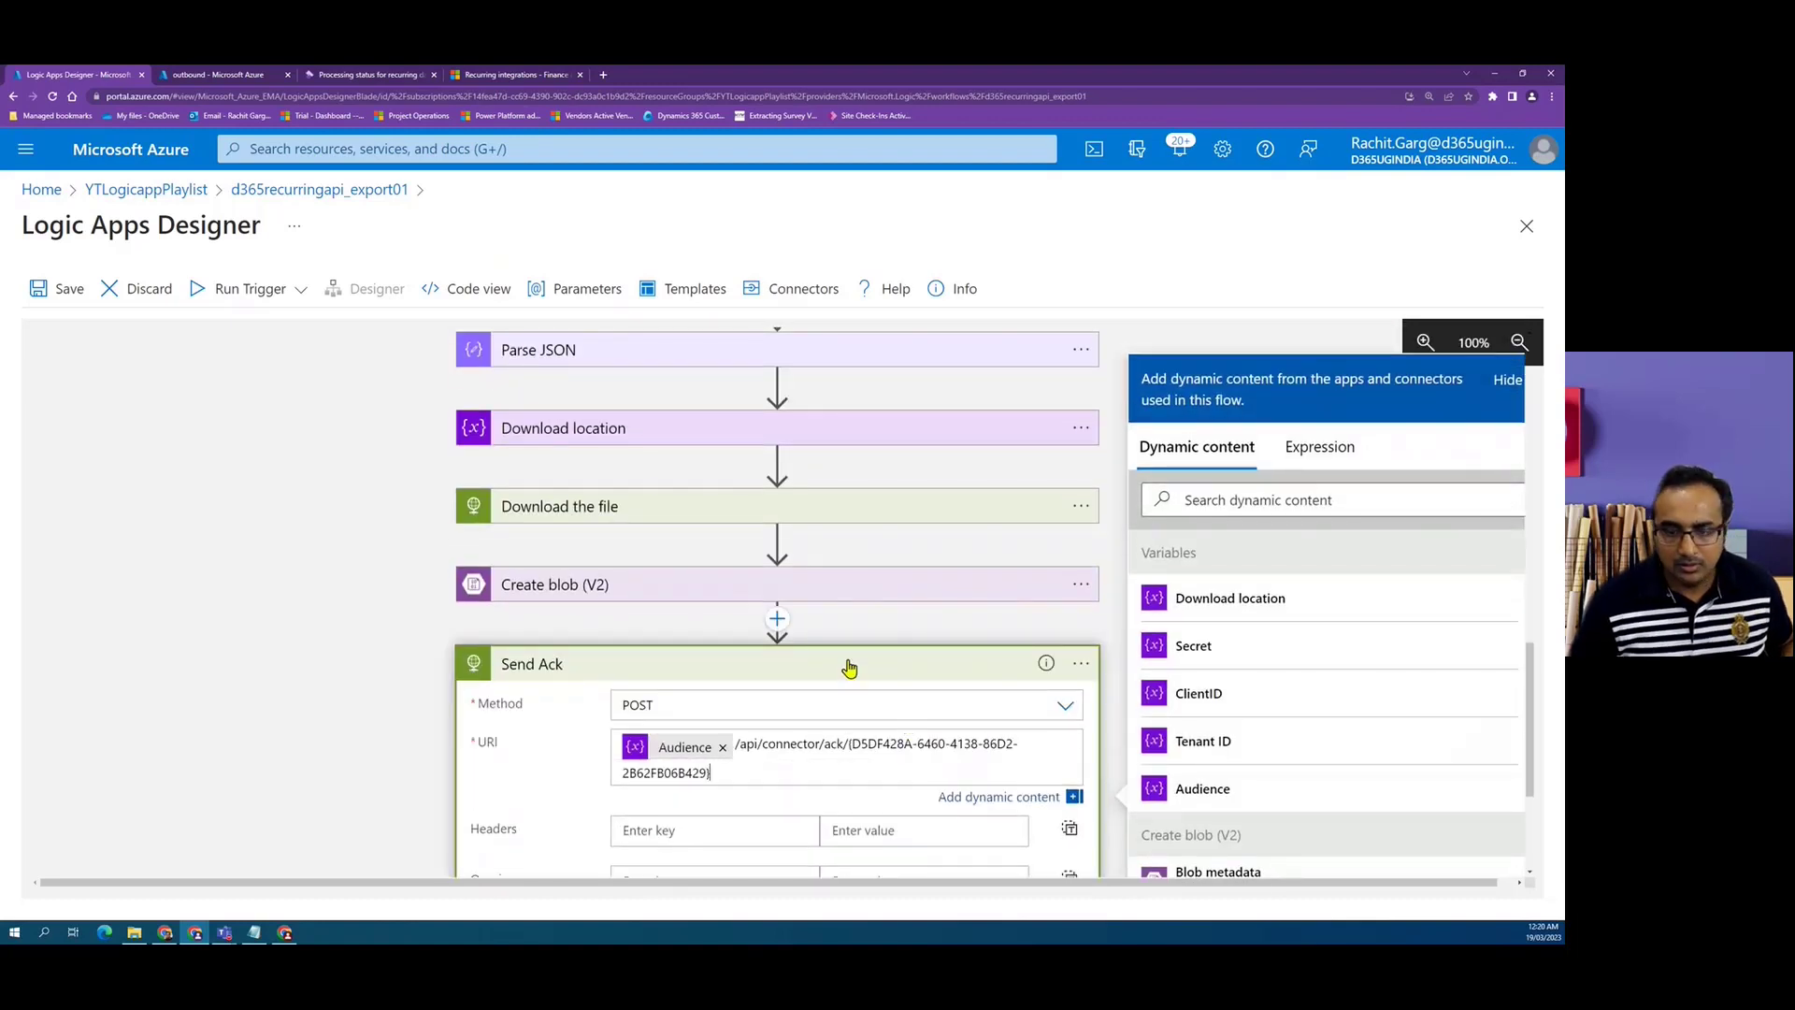
# Set the Send Ack body to the Body output of the Dequeue step.
pyautogui.scroll(-3, 845, 665)
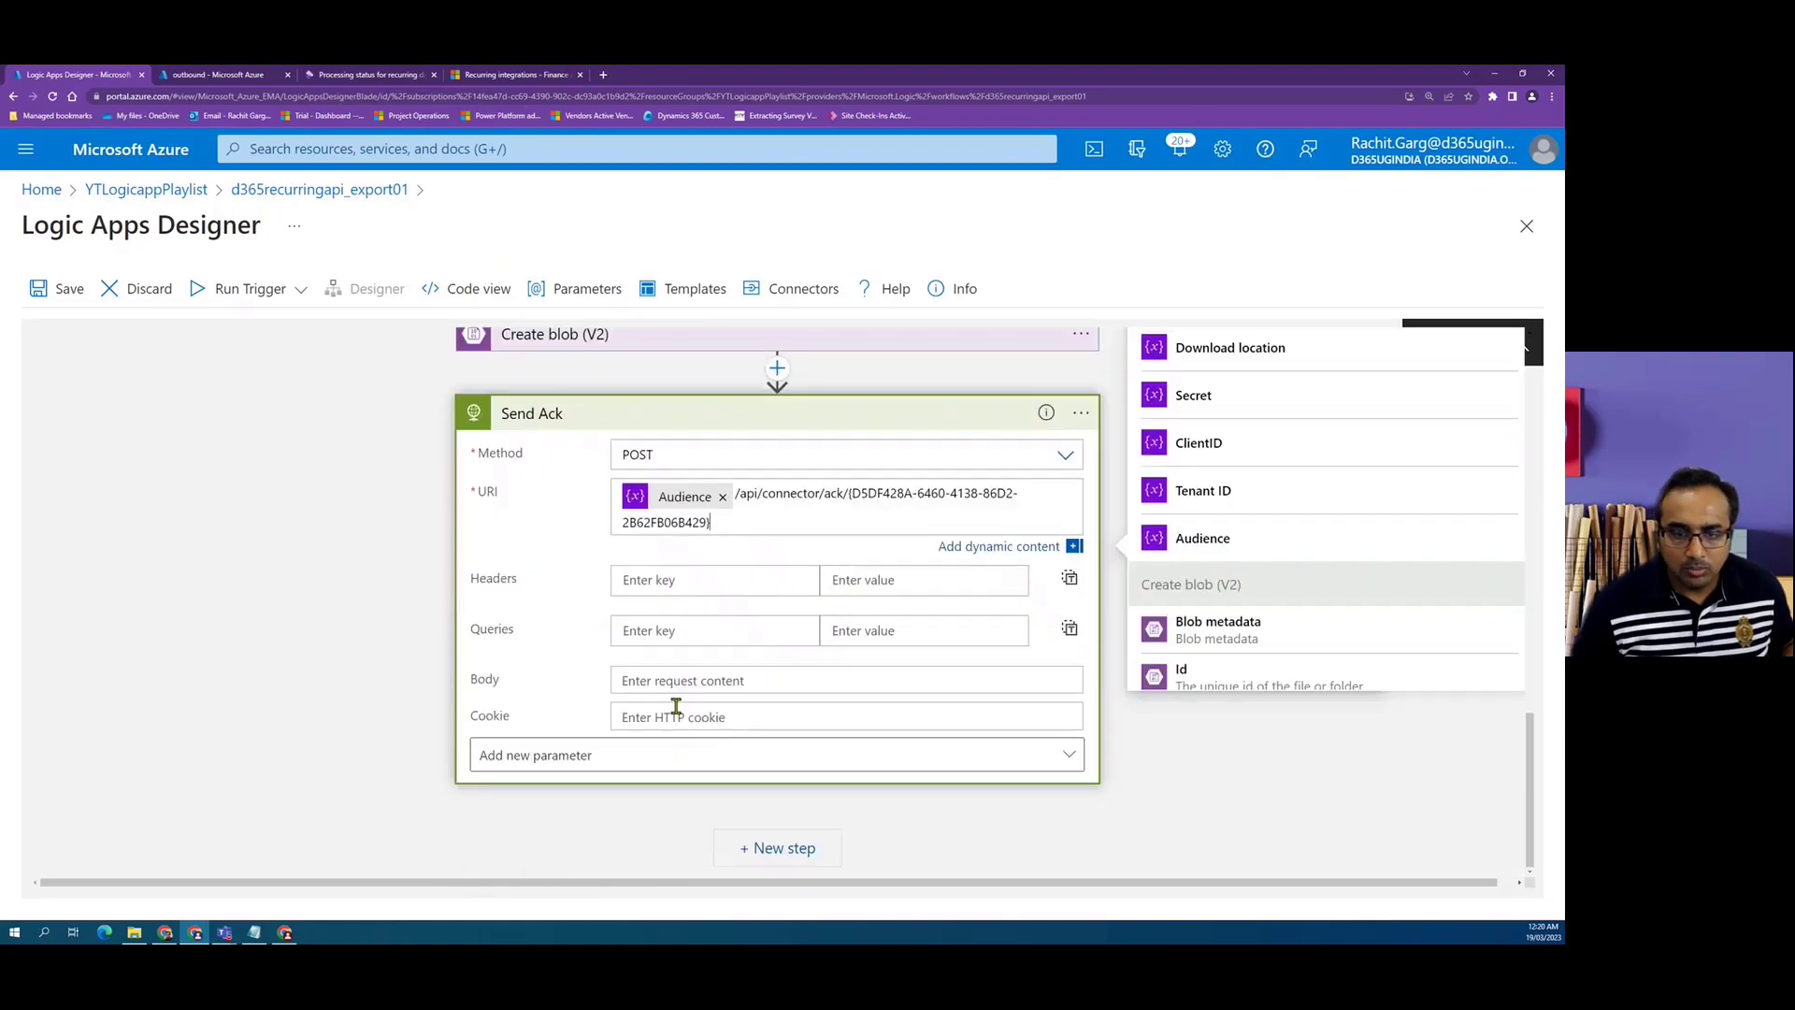
pyautogui.click(697, 679)
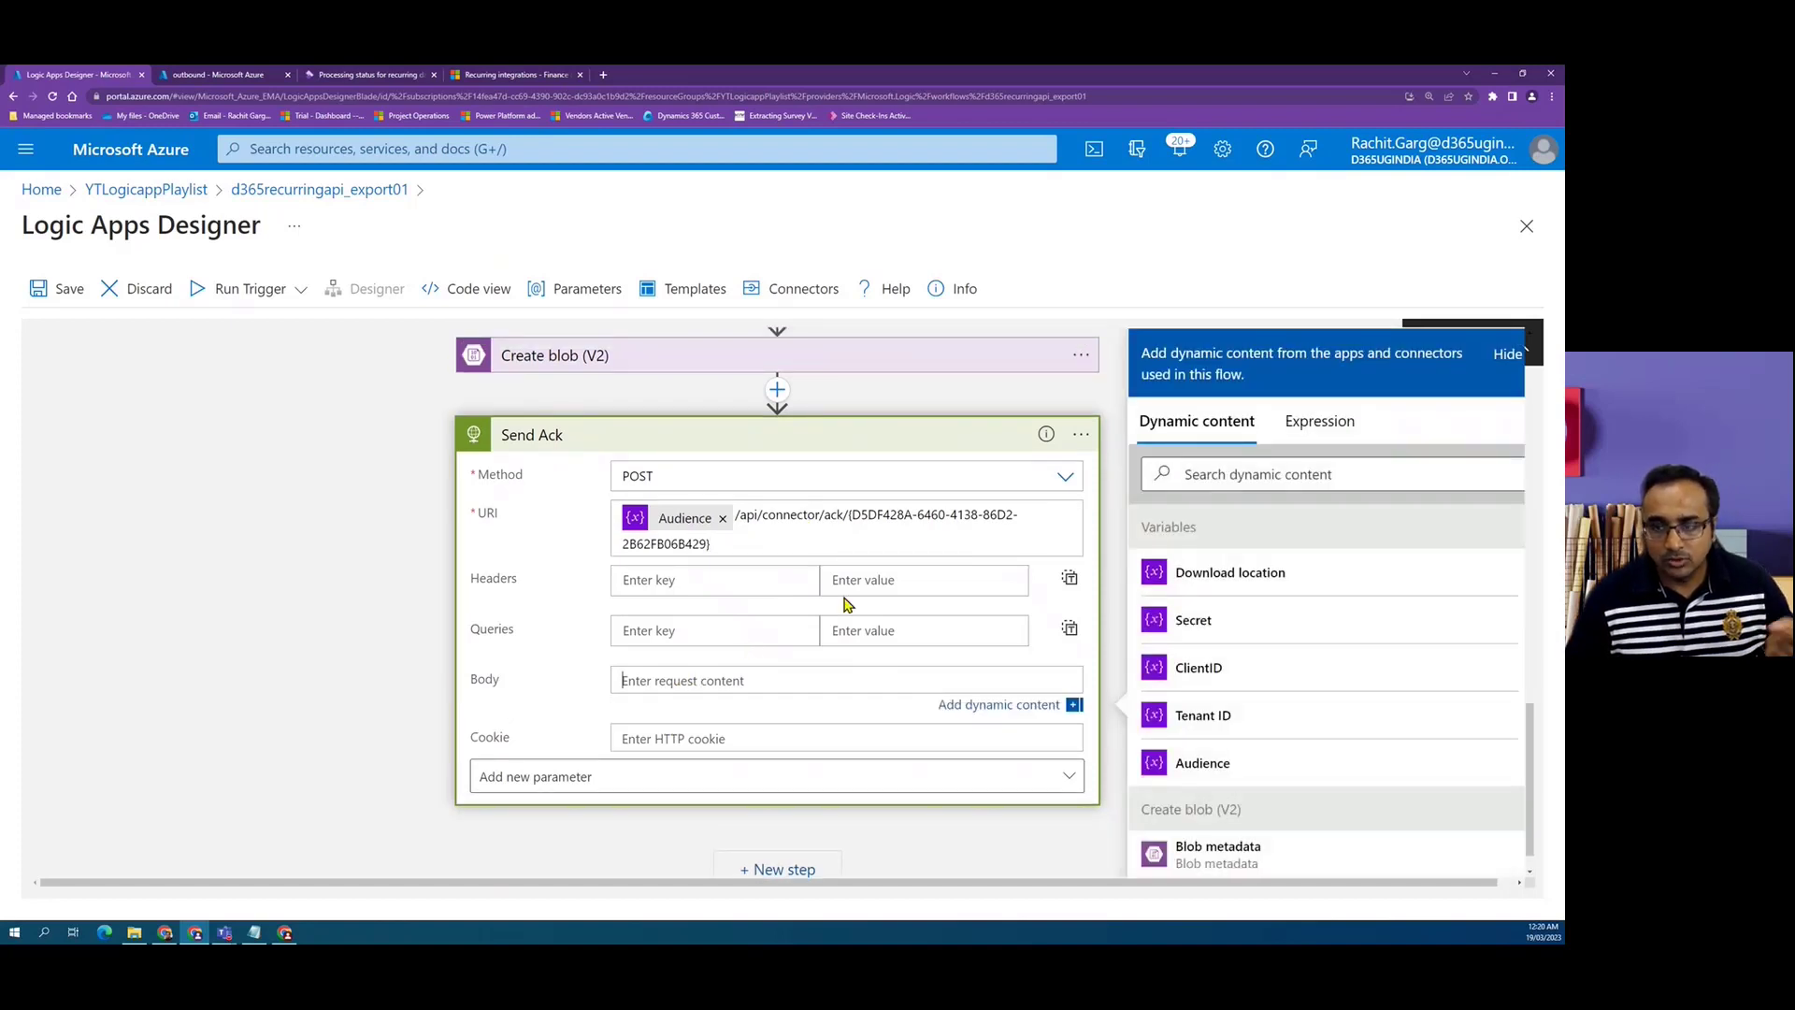
pyautogui.scroll(-1, 1255, 632)
pyautogui.scroll(-7, 1254, 632)
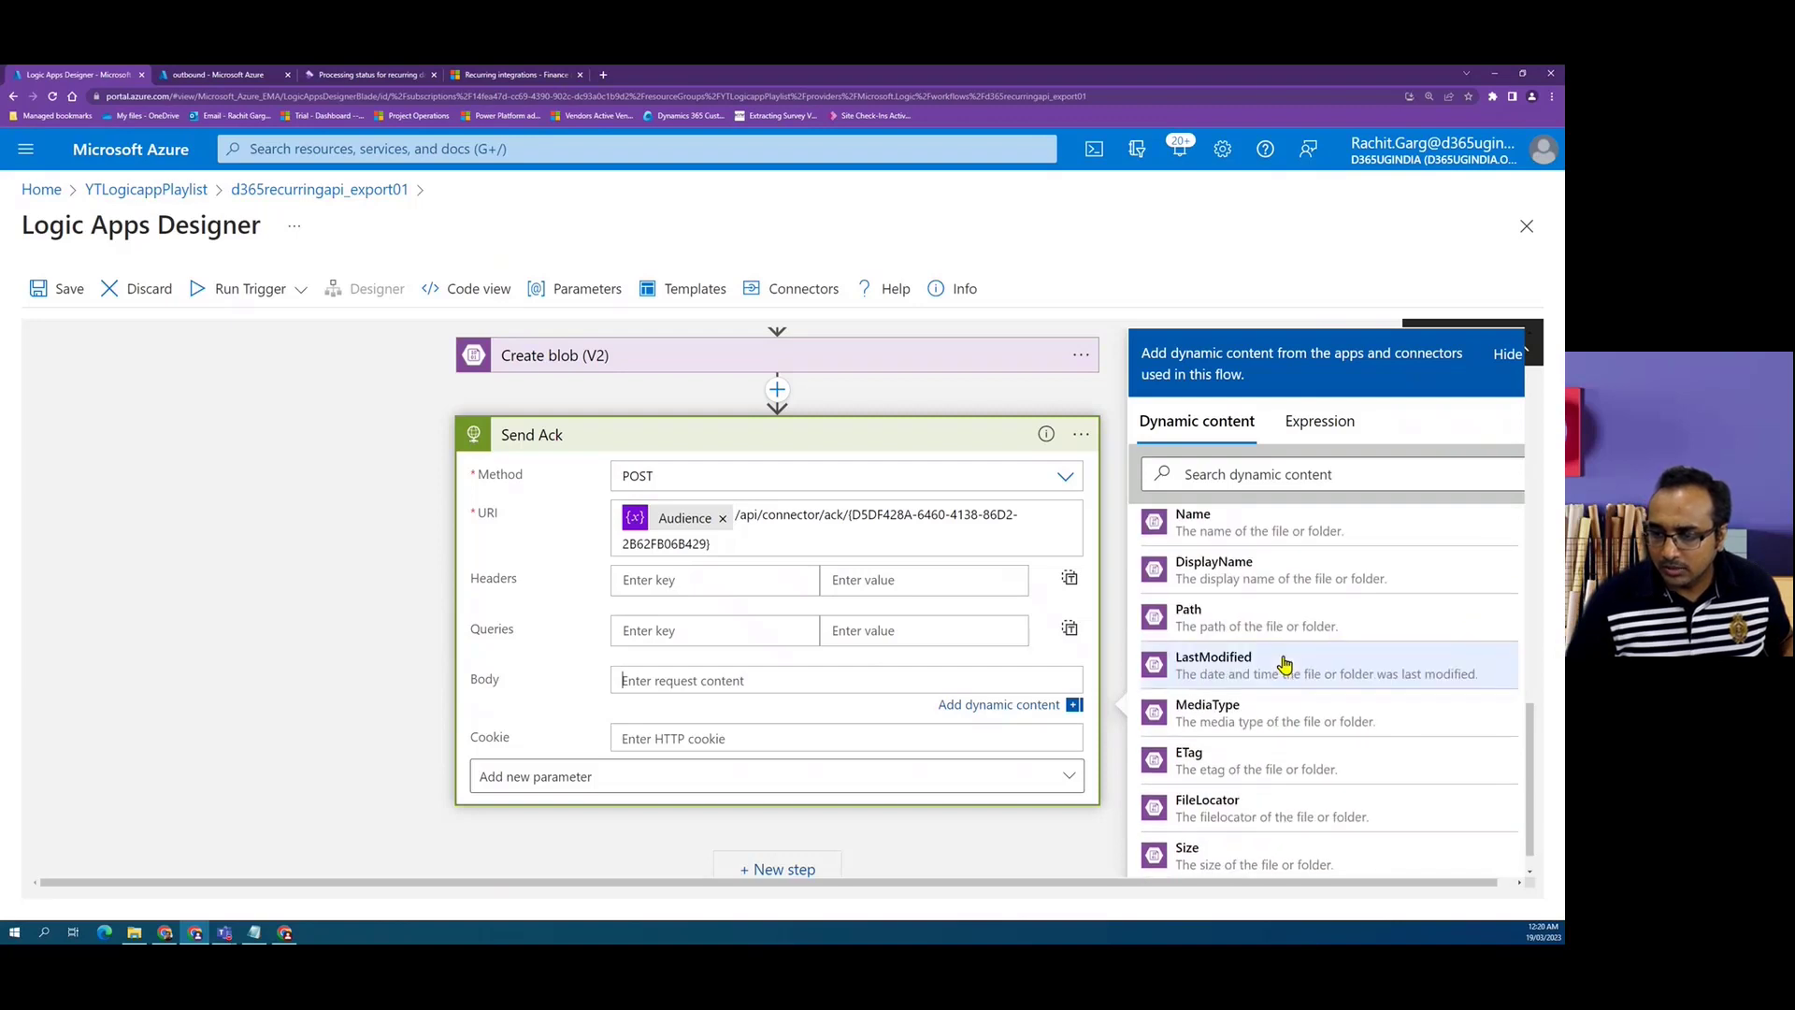
pyautogui.scroll(-5, 1225, 688)
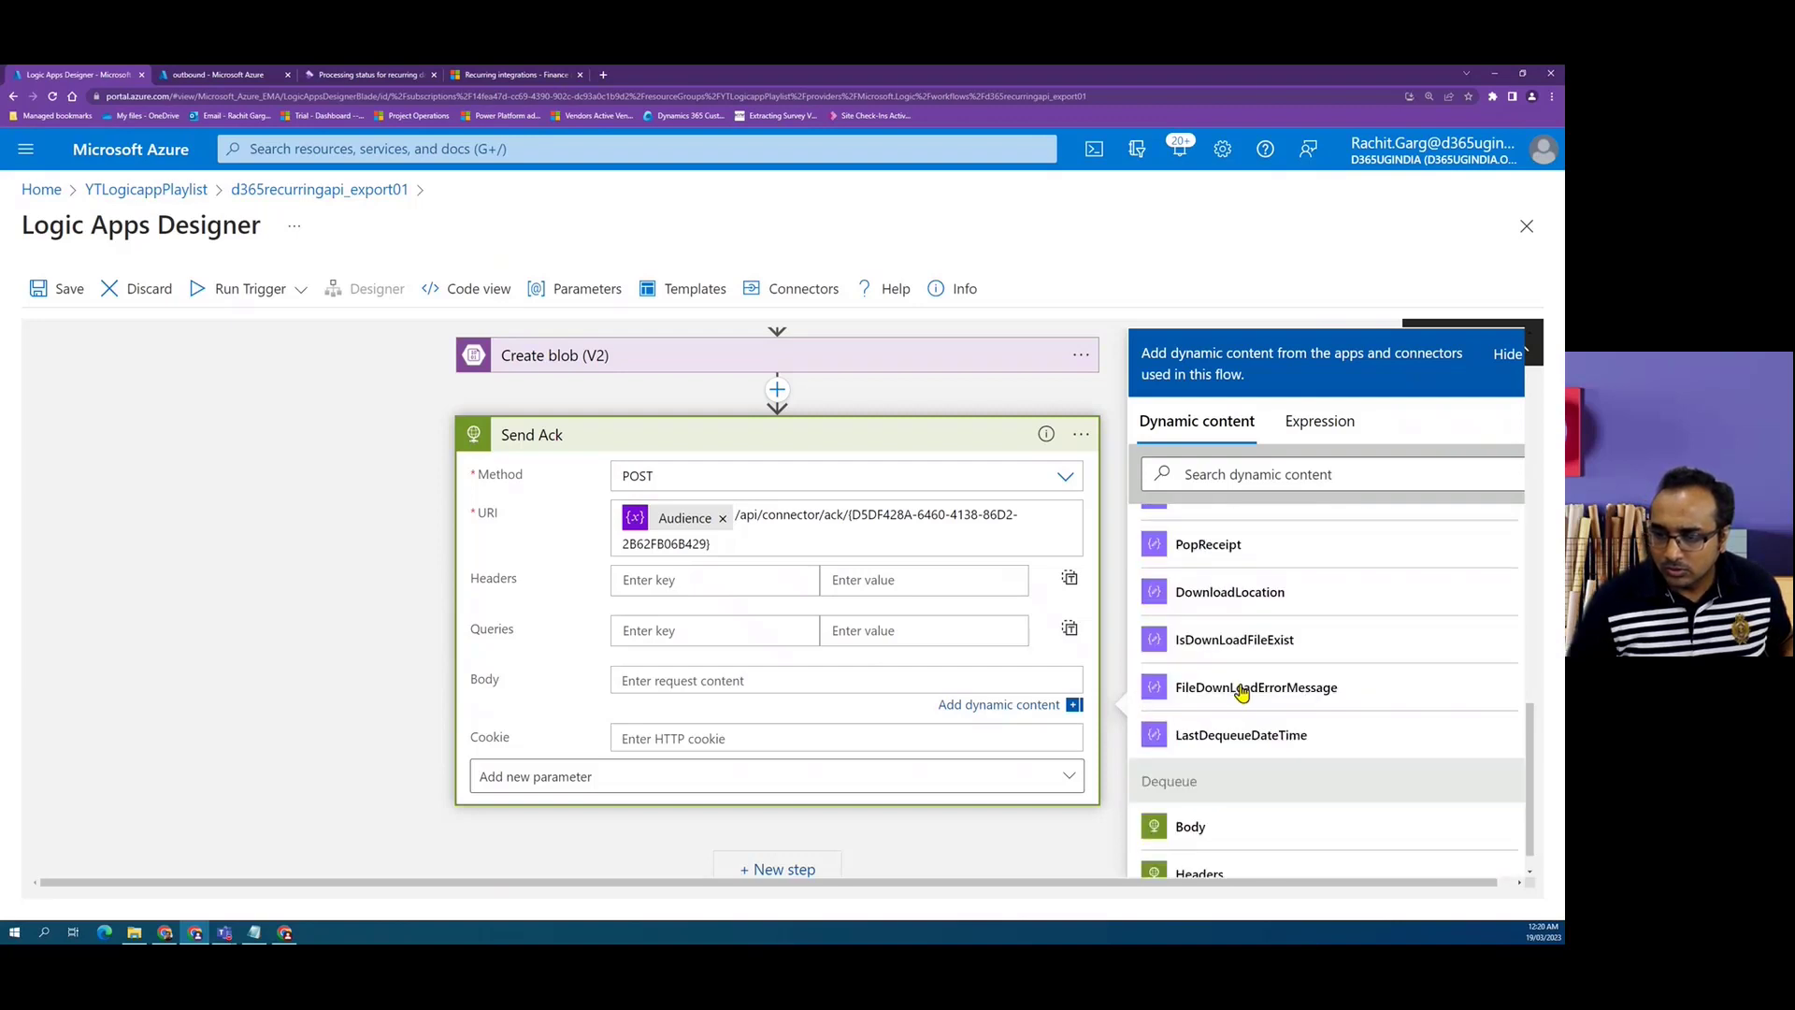
pyautogui.click(1193, 797)
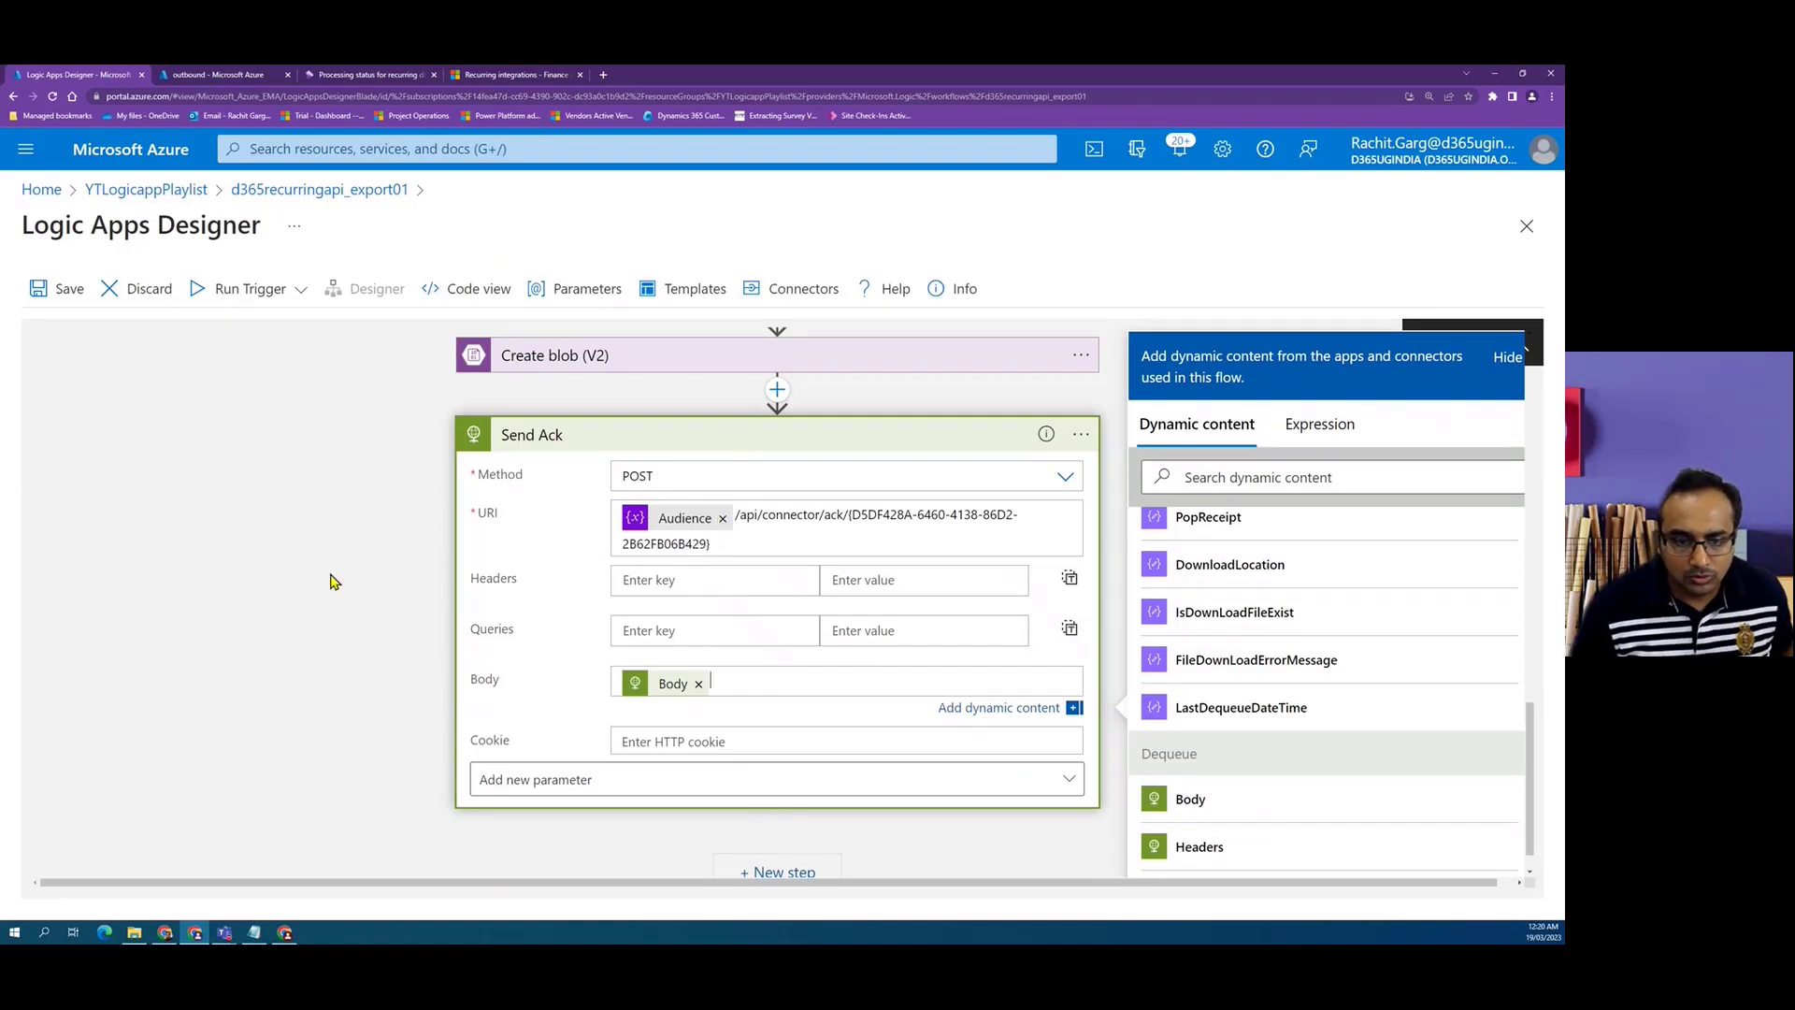
# Add the Authentication parameter to the Send Ack action.
pyautogui.scroll(-1, 321, 595)
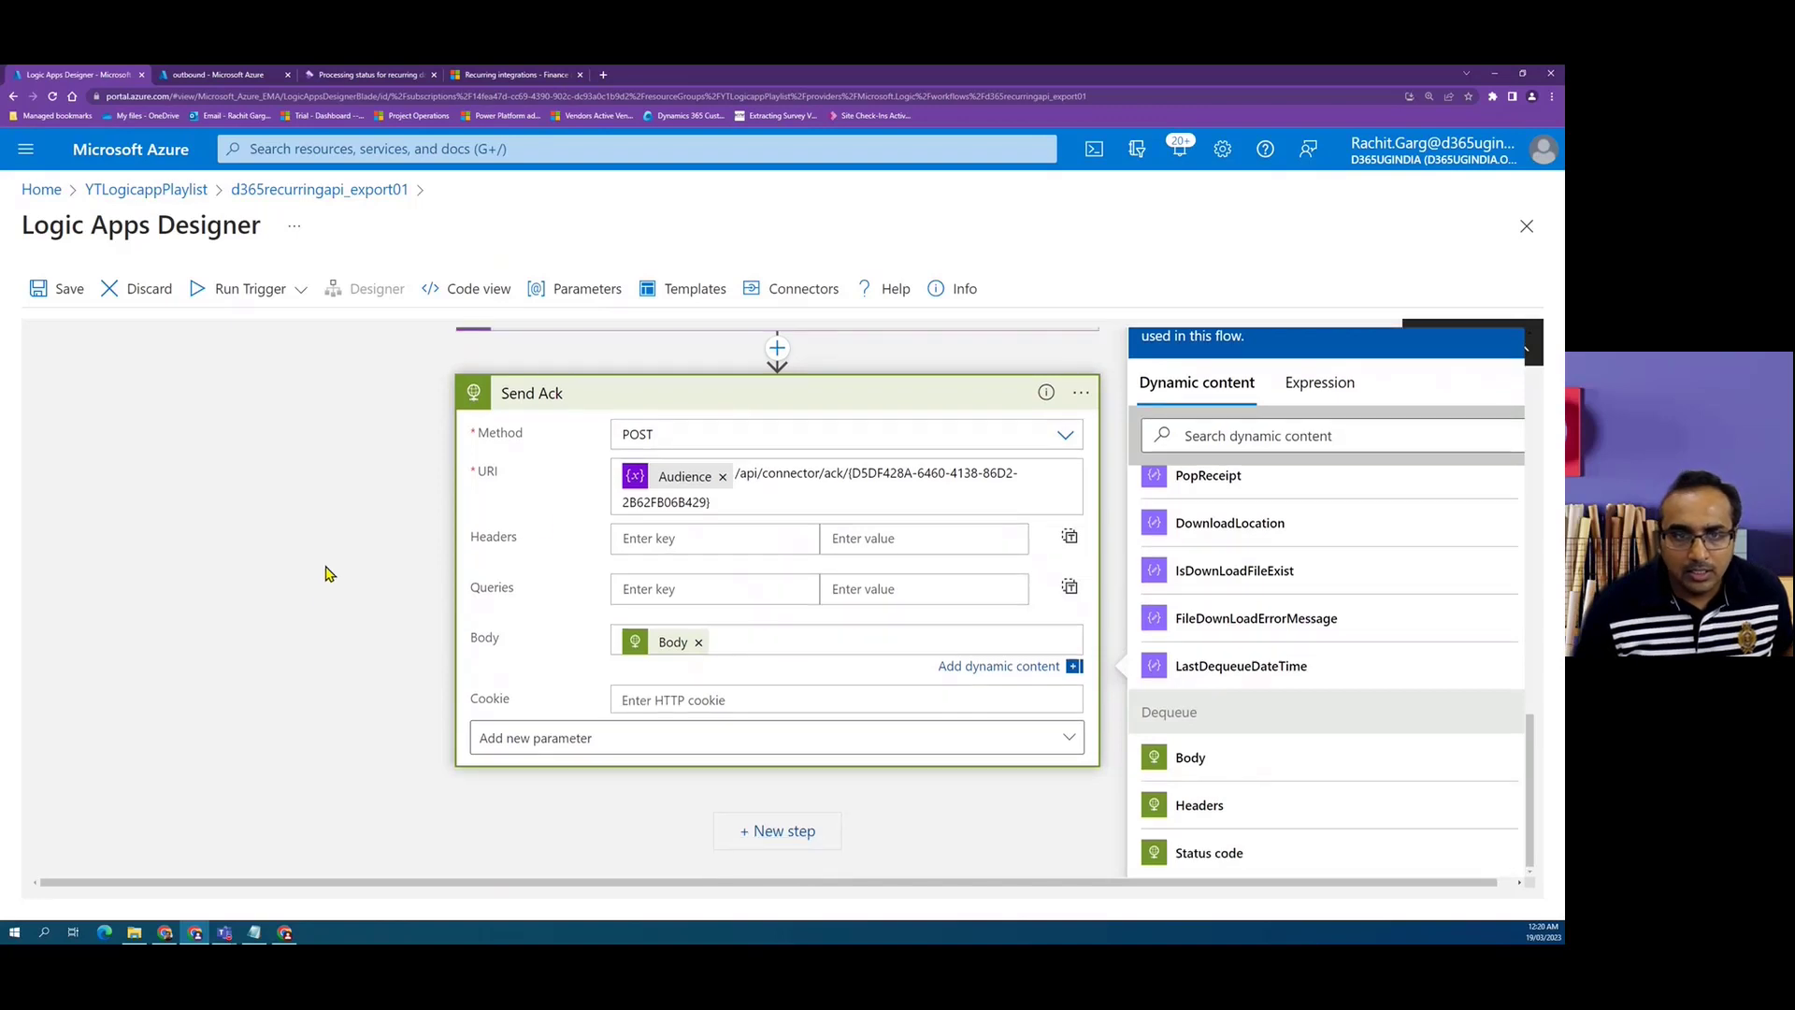
pyautogui.click(1071, 750)
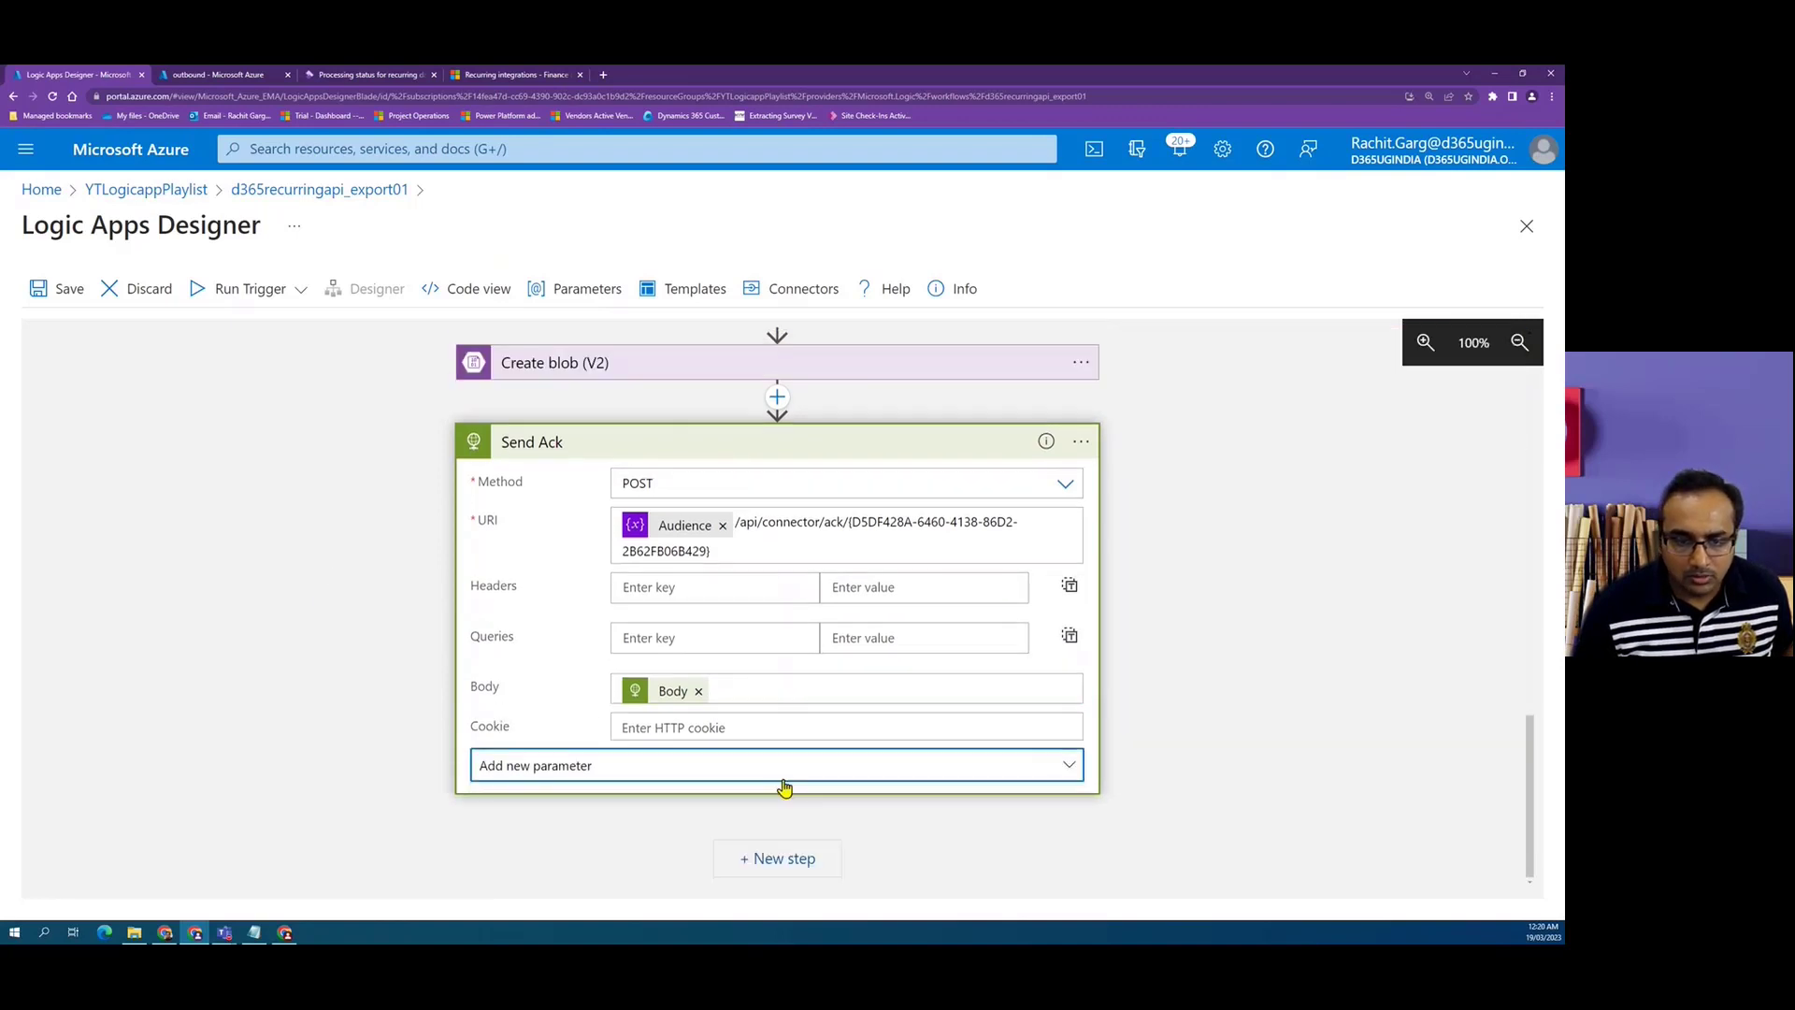
pyautogui.click(1018, 778)
pyautogui.click(498, 722)
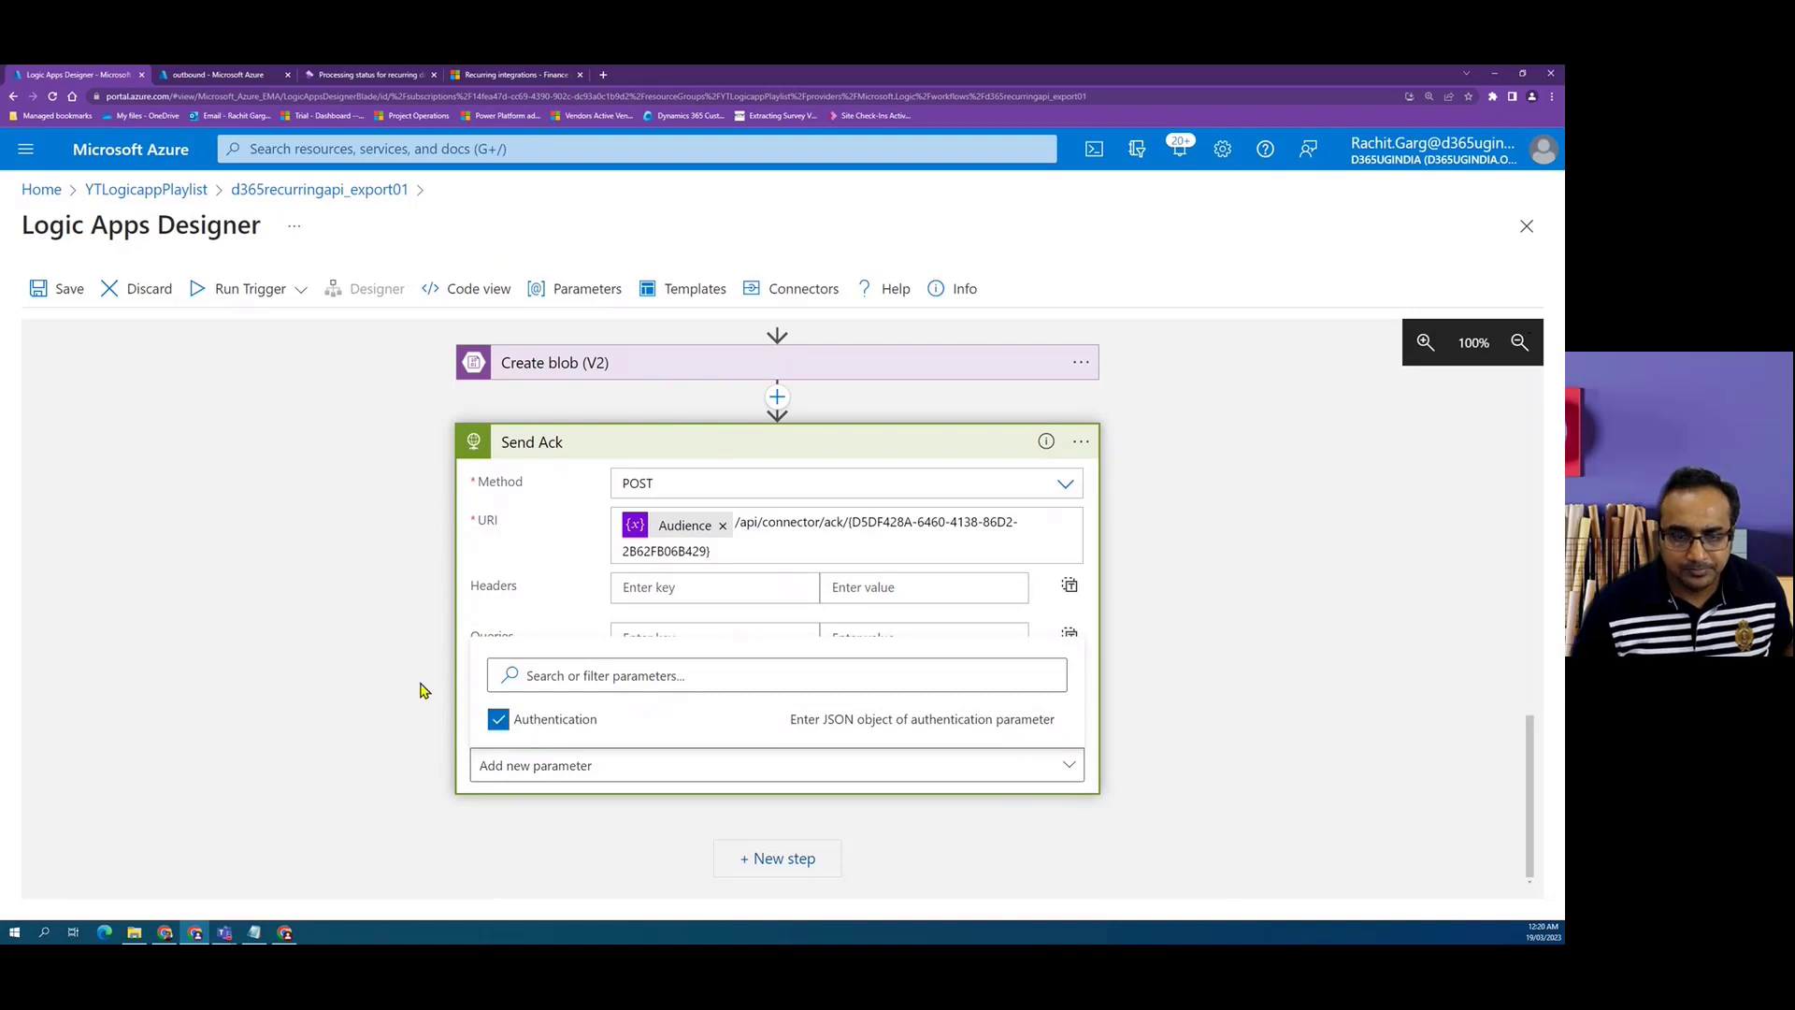
pyautogui.click(380, 720)
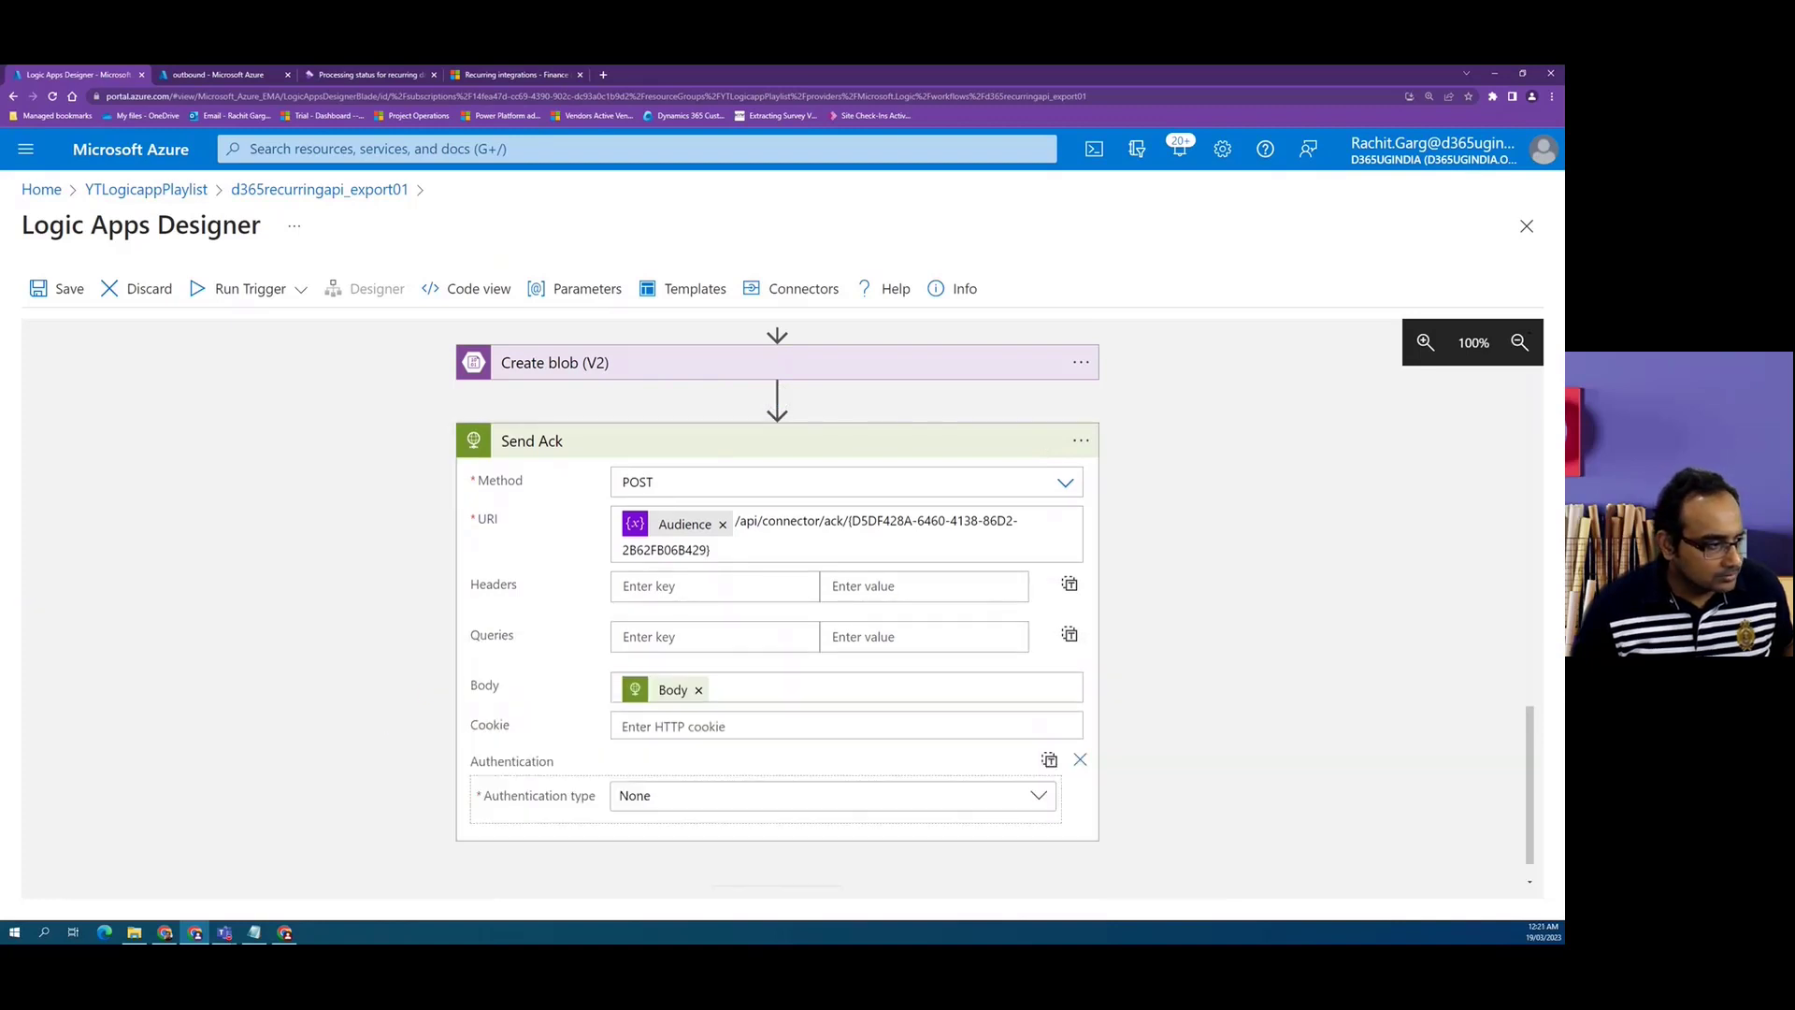
# Configure Active Directory OAuth authentication with the Tenant ID, Audience, ClientID and Secret variables.
pyautogui.click(981, 745)
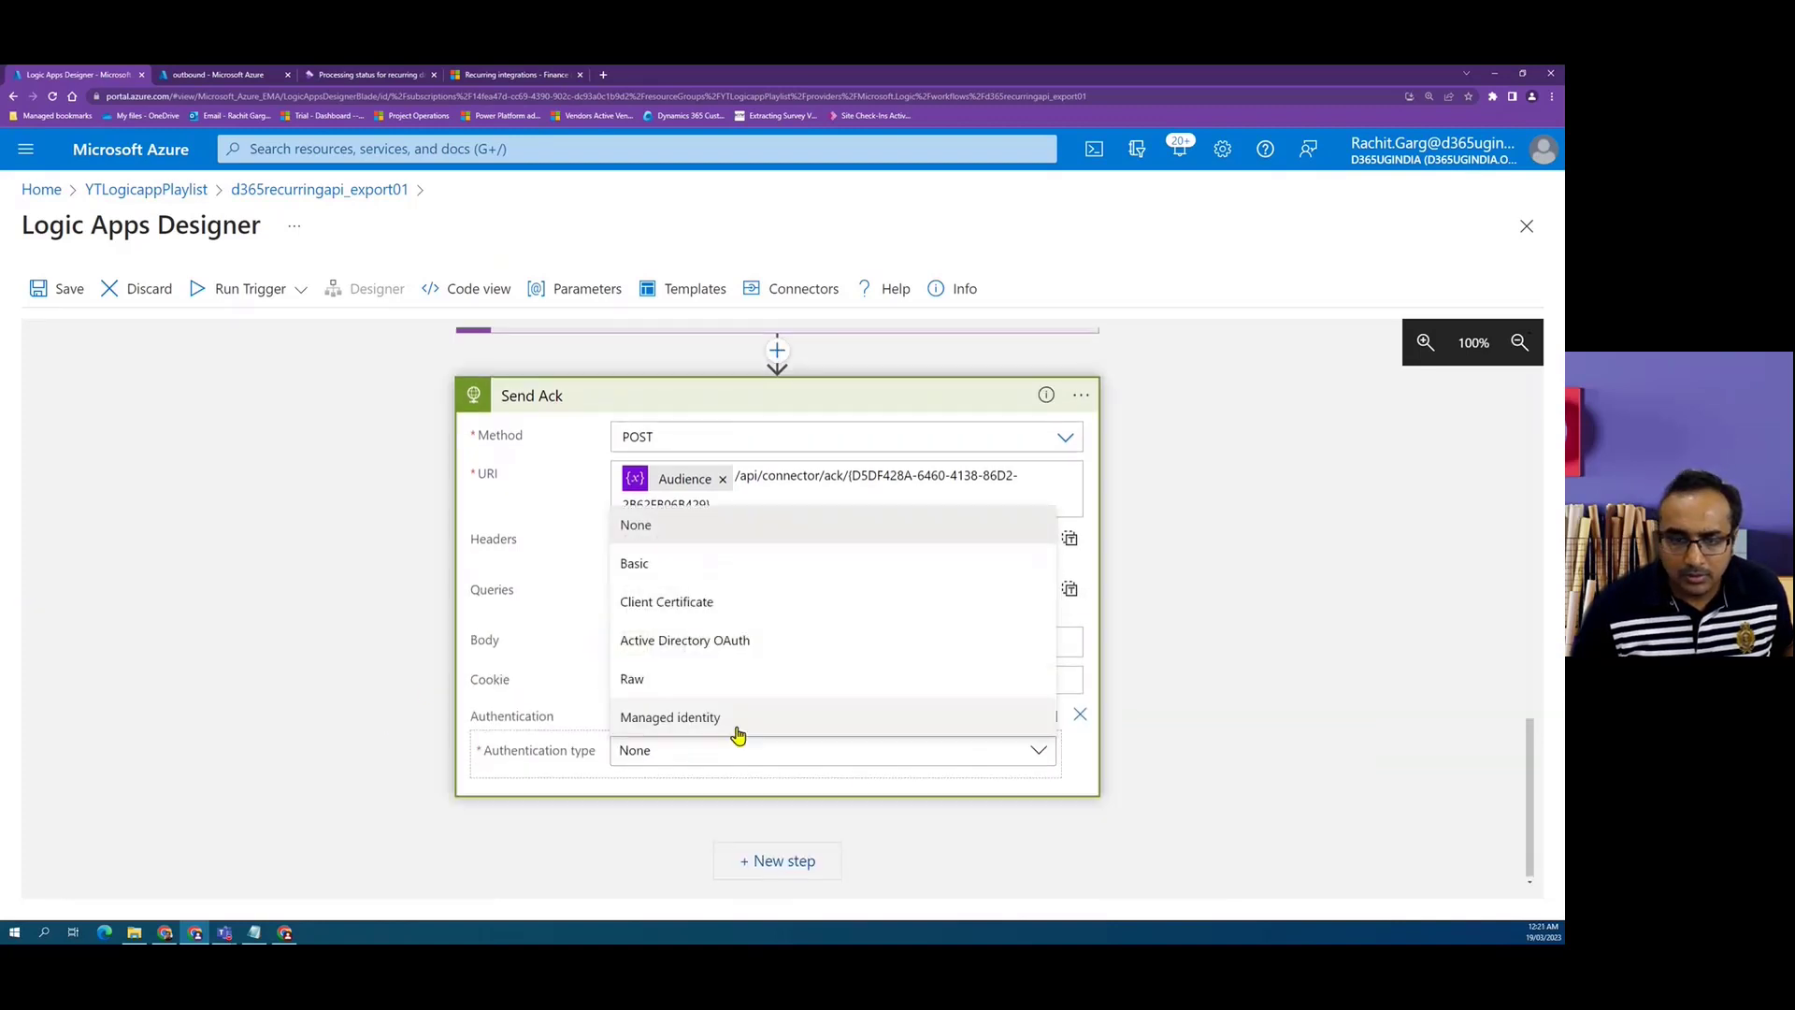
pyautogui.click(702, 638)
pyautogui.scroll(-2, 867, 688)
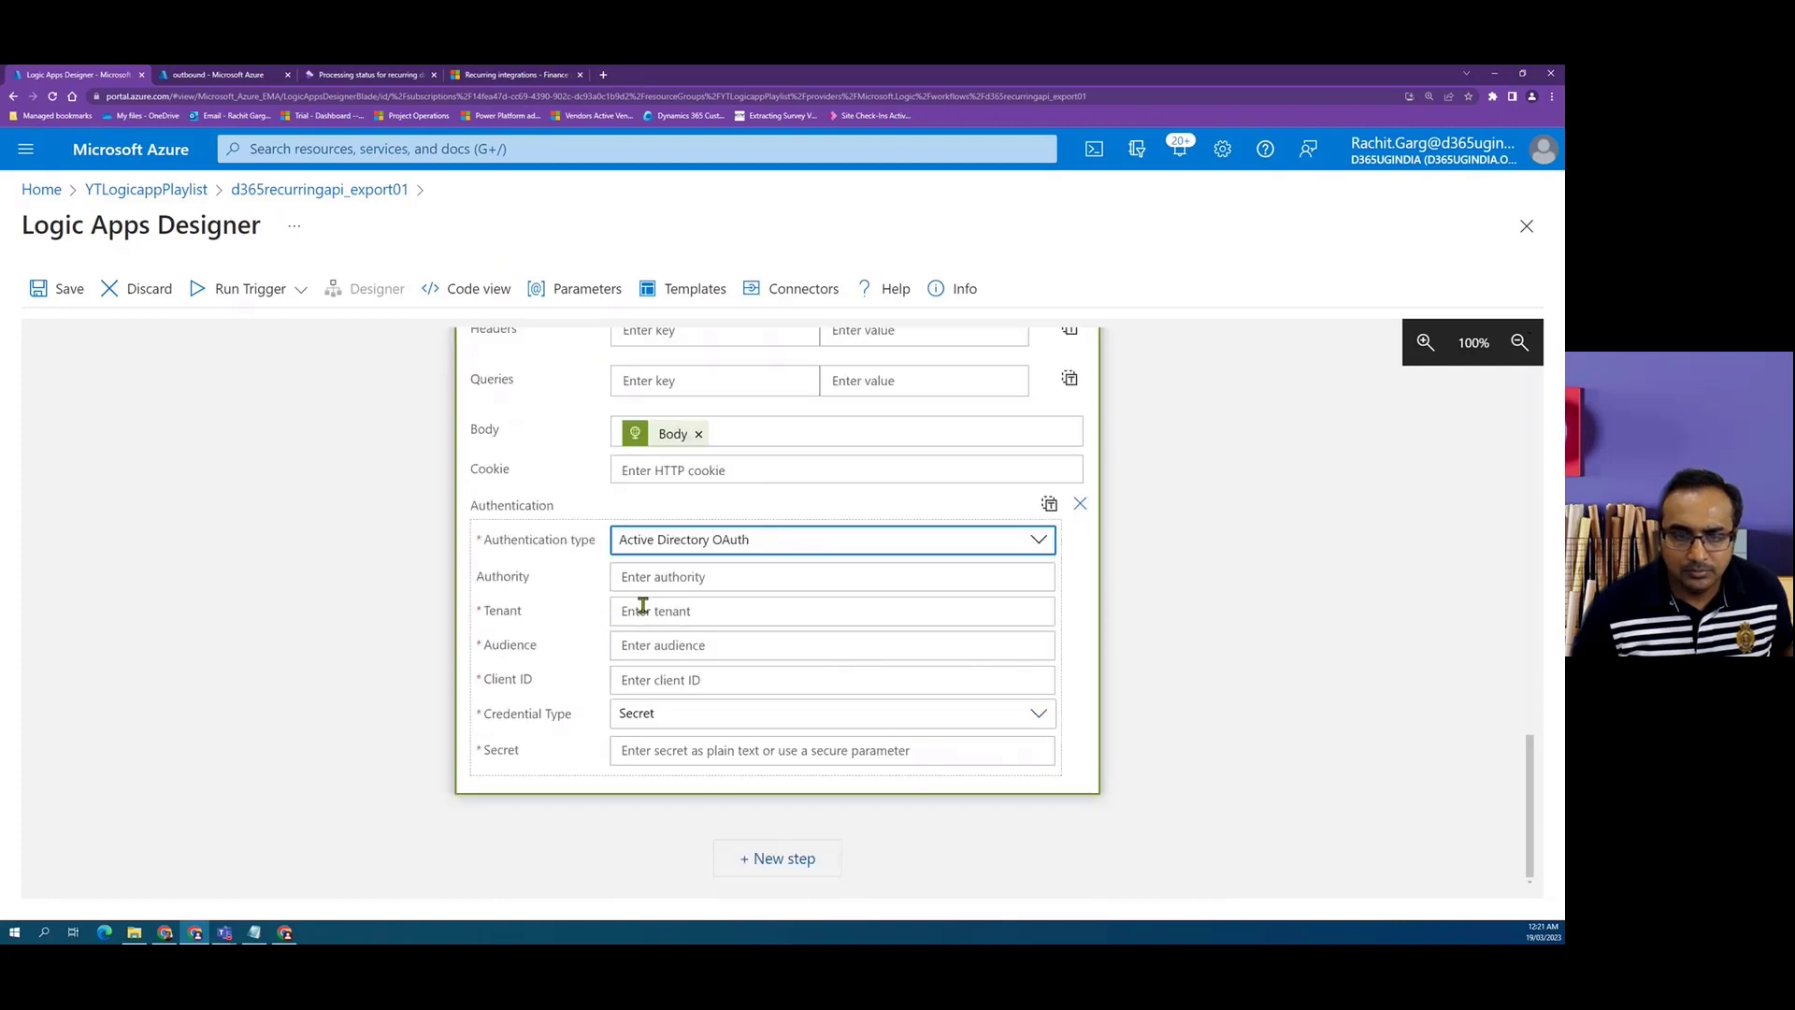
pyautogui.click(749, 609)
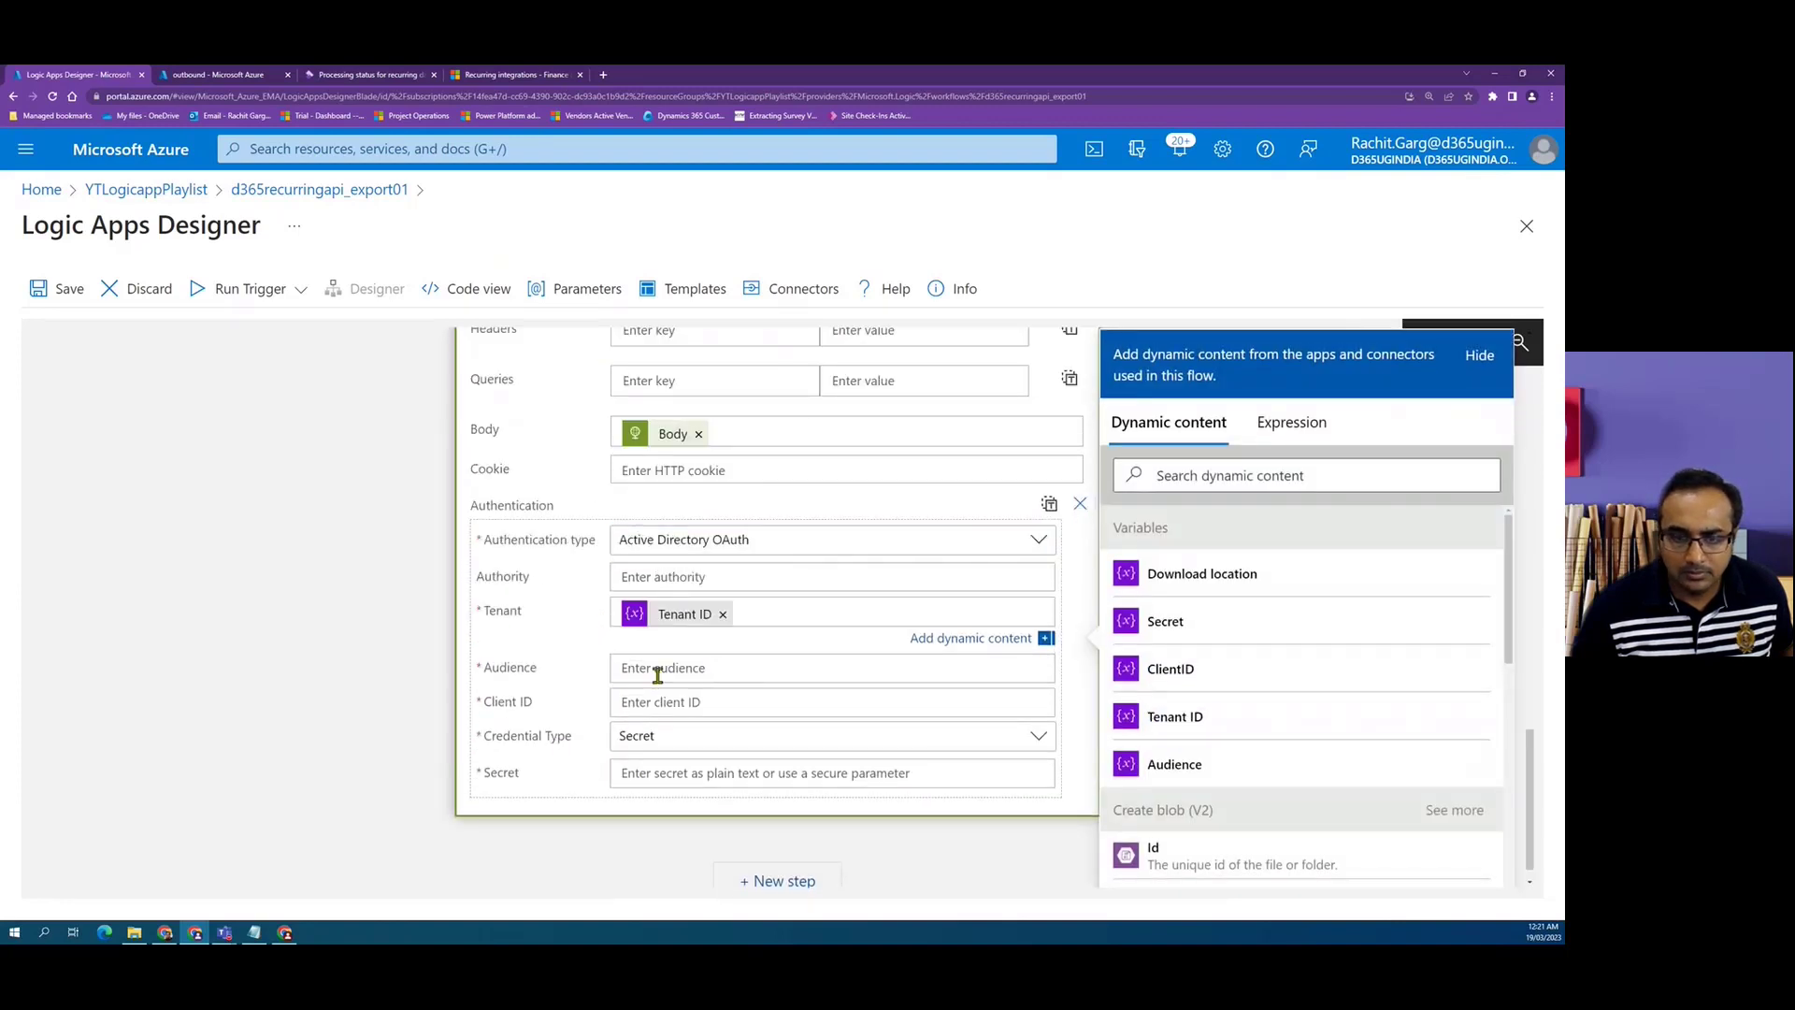
pyautogui.click(658, 671)
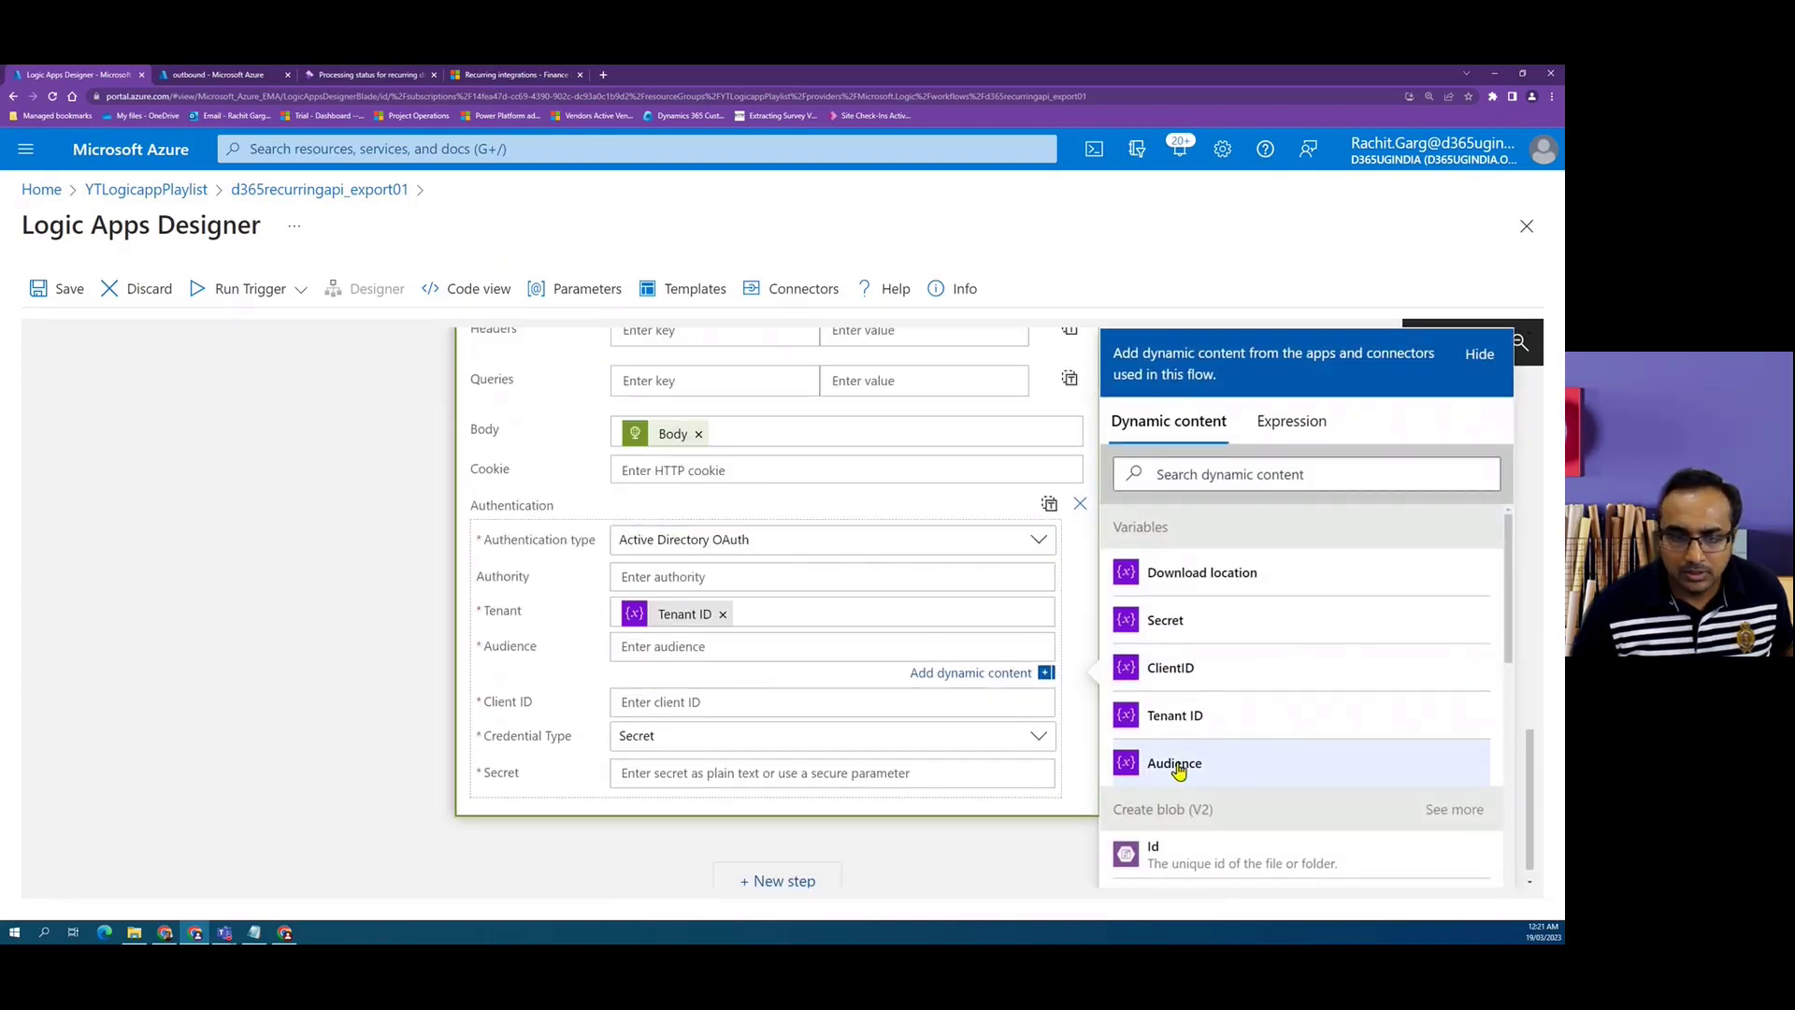
pyautogui.click(1174, 763)
pyautogui.click(829, 703)
pyautogui.click(1172, 670)
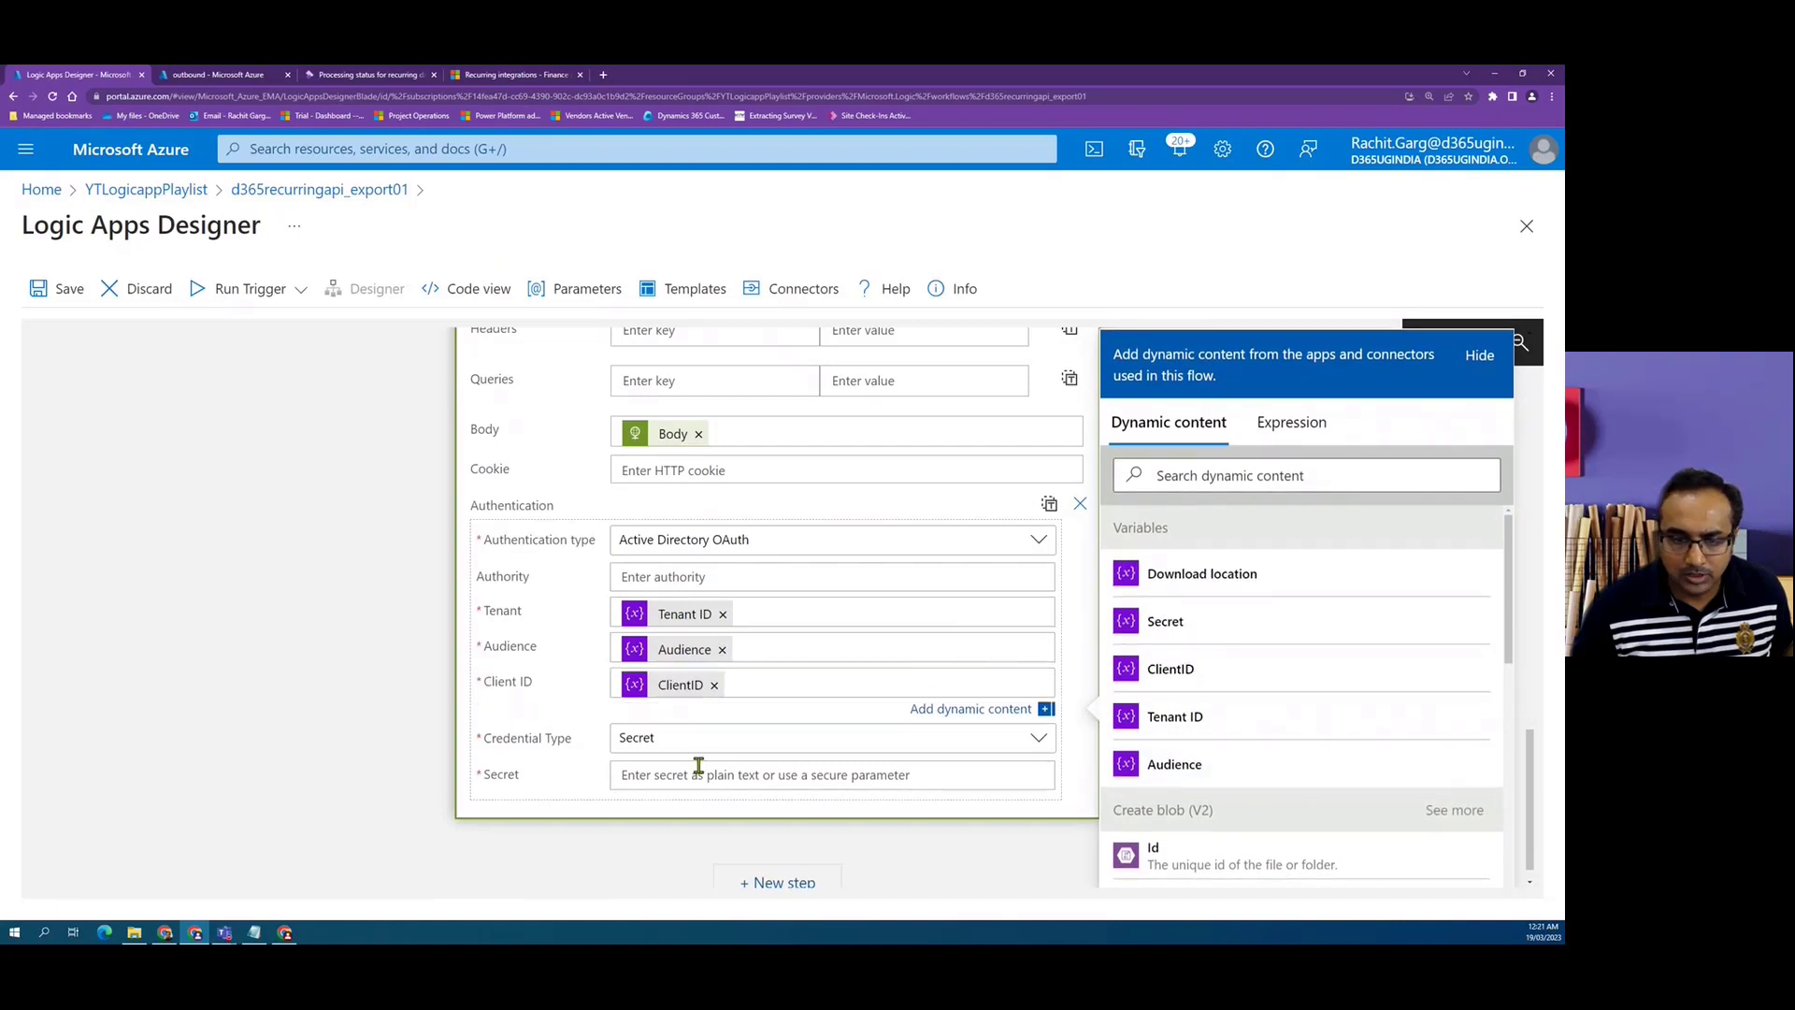
pyautogui.click(698, 772)
pyautogui.click(1216, 623)
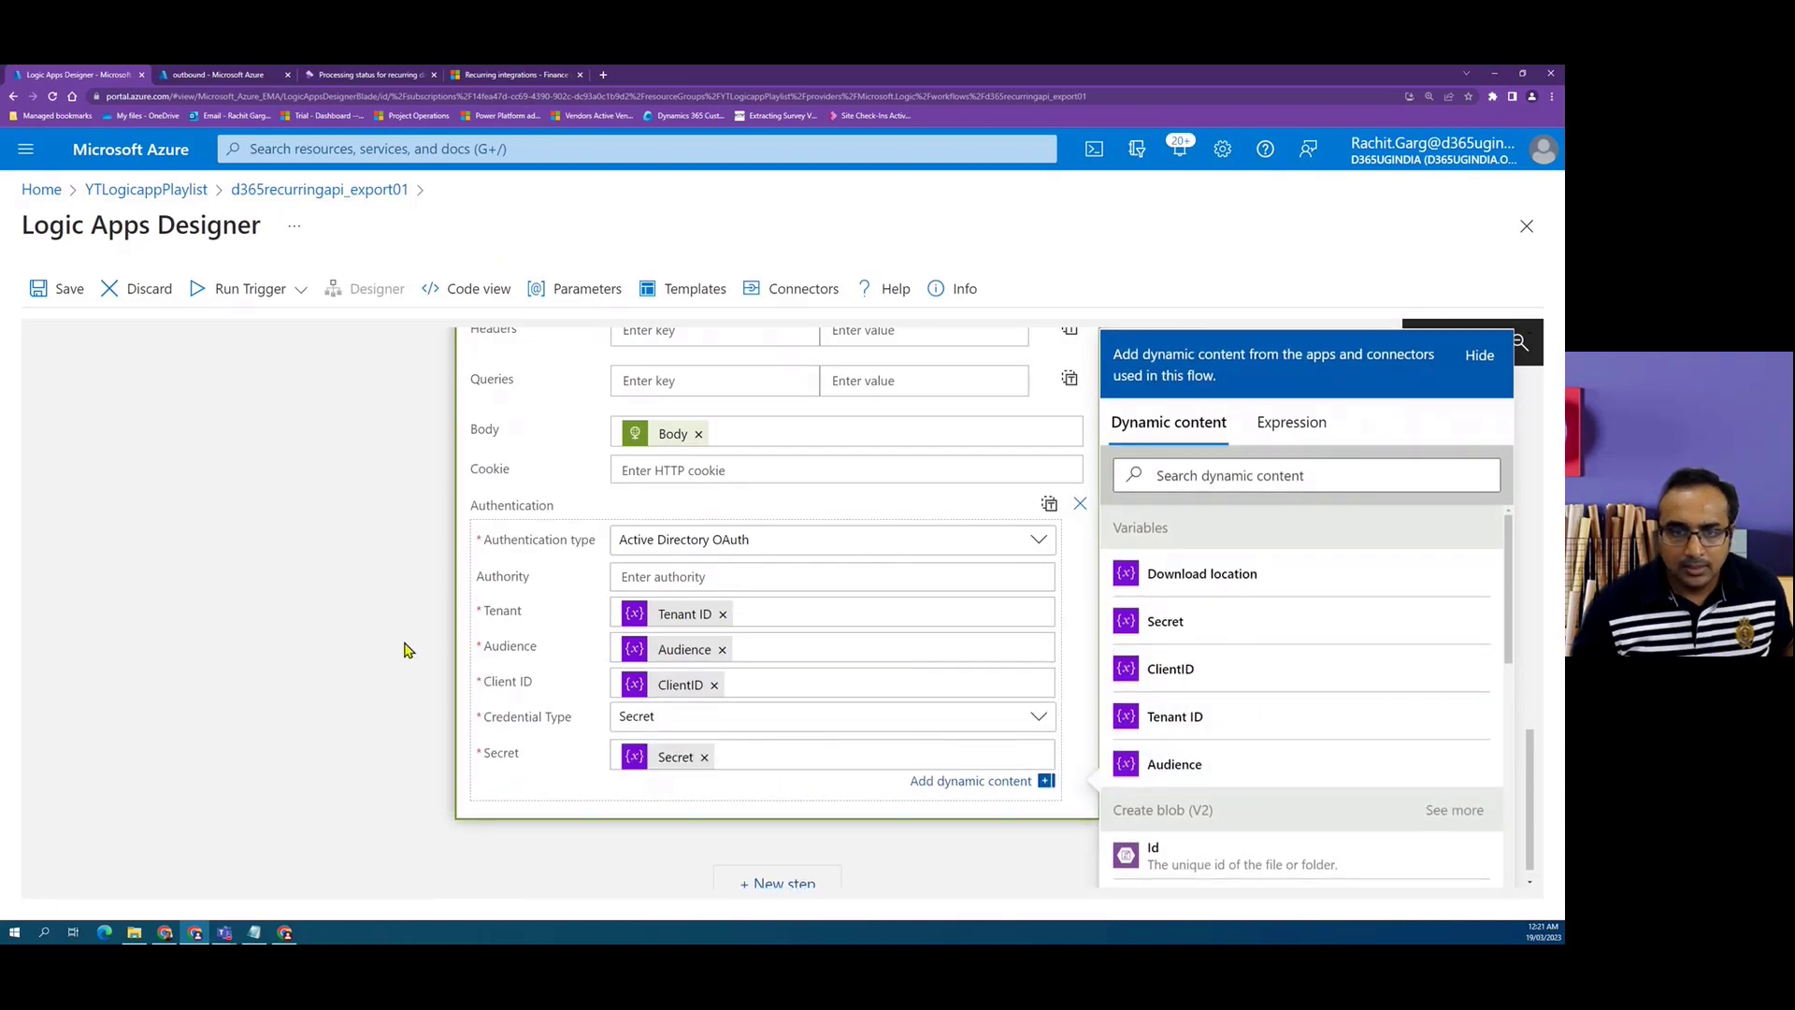
# Save the logic app and dismiss the save notification.
pyautogui.click(58, 288)
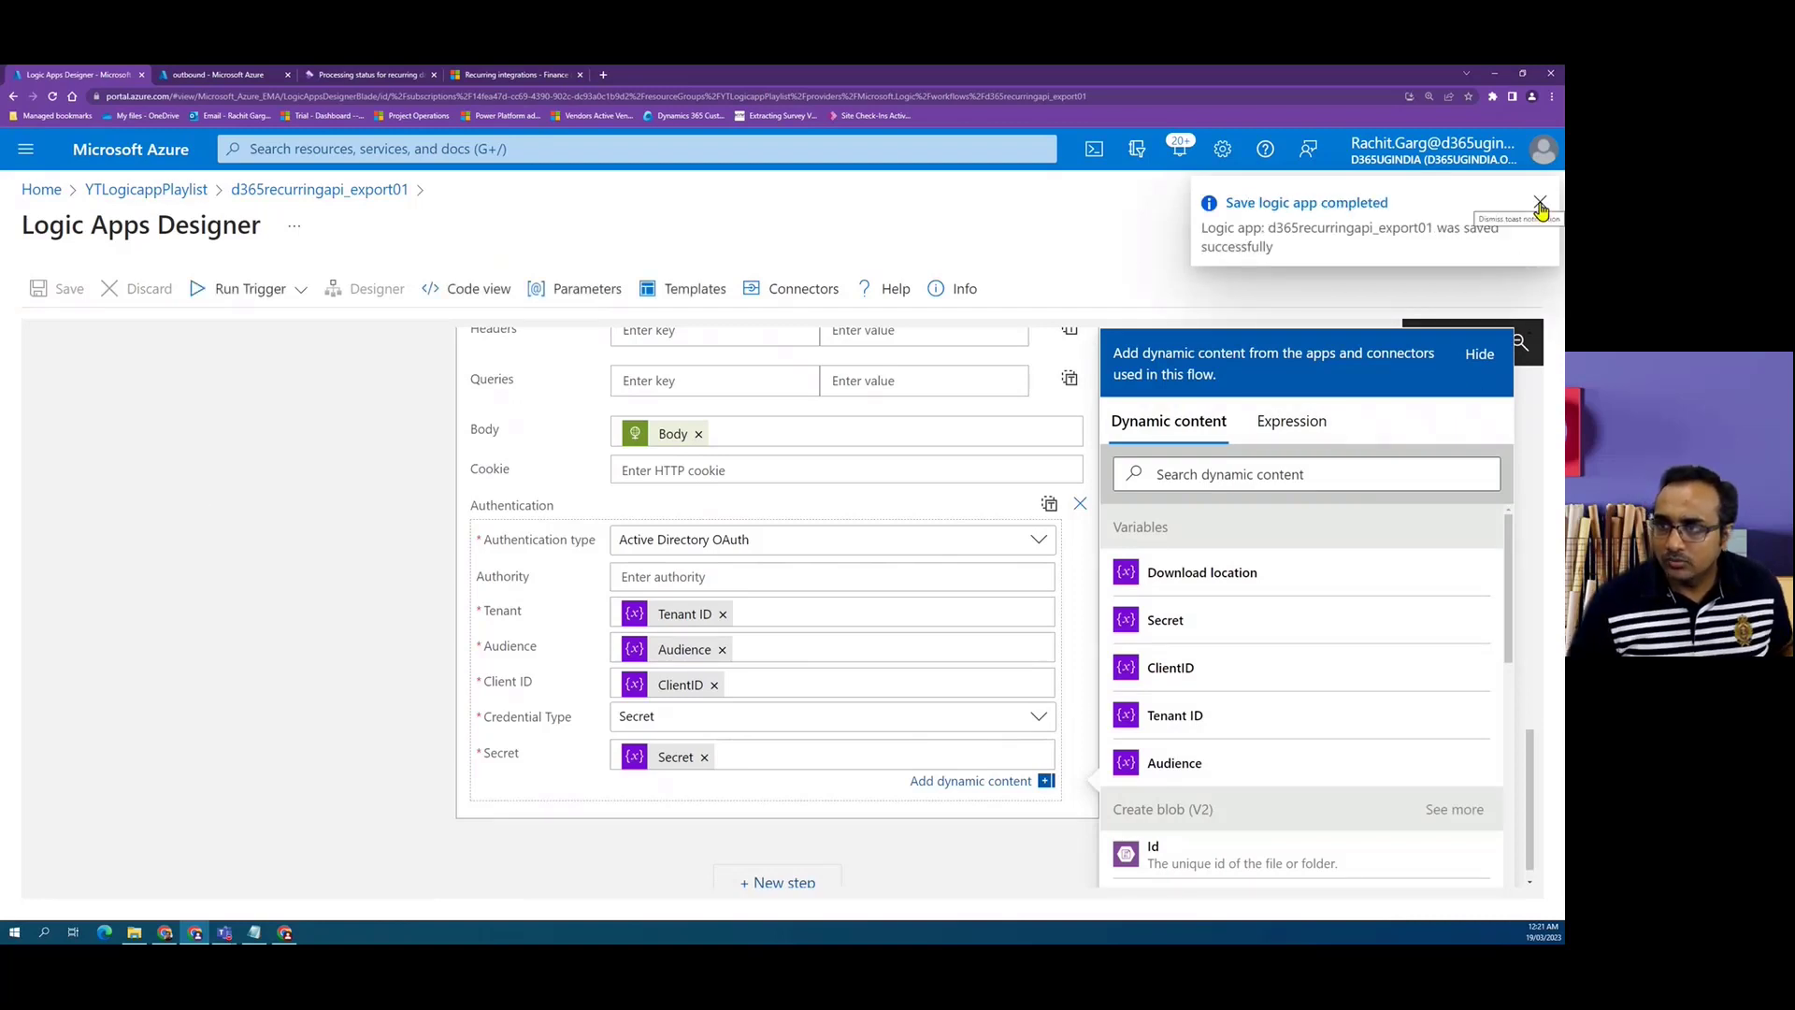
pyautogui.click(1540, 205)
# Review the workflow's actions from Send Ack up to Dequeue, then open the recurring data job's processing status page.
pyautogui.scroll(-2, 280, 608)
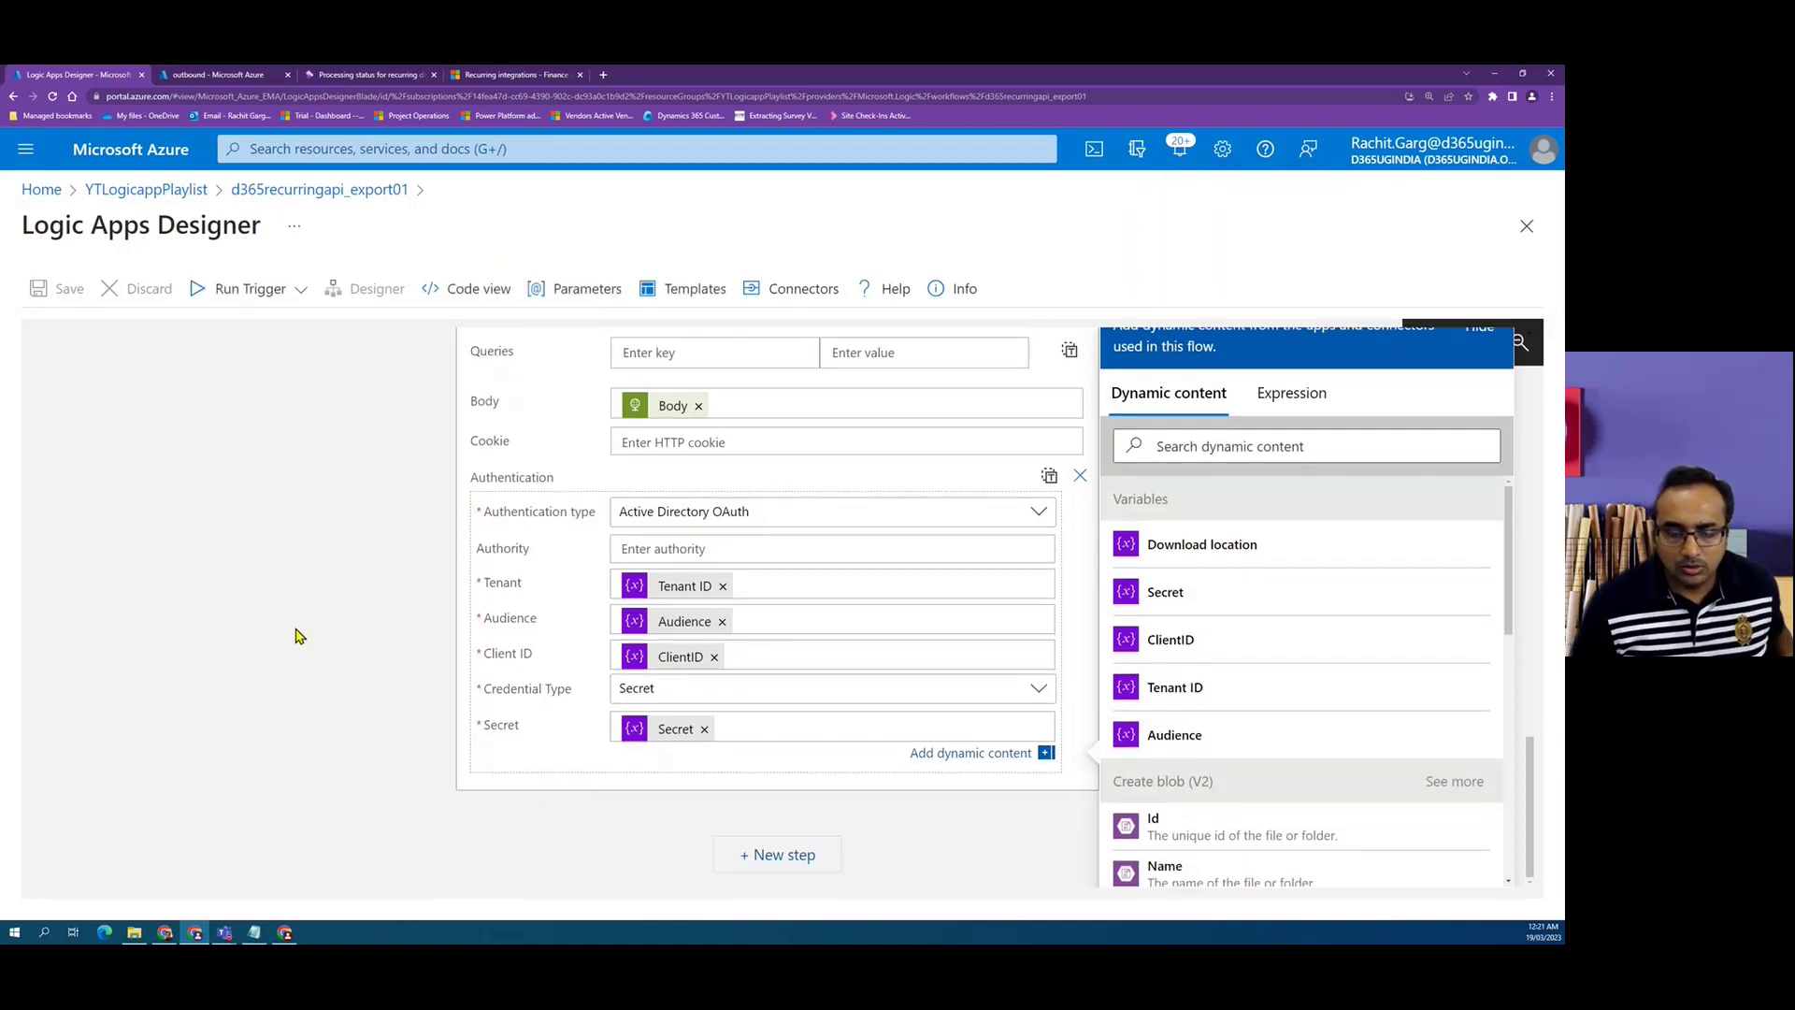
pyautogui.scroll(5, 318, 665)
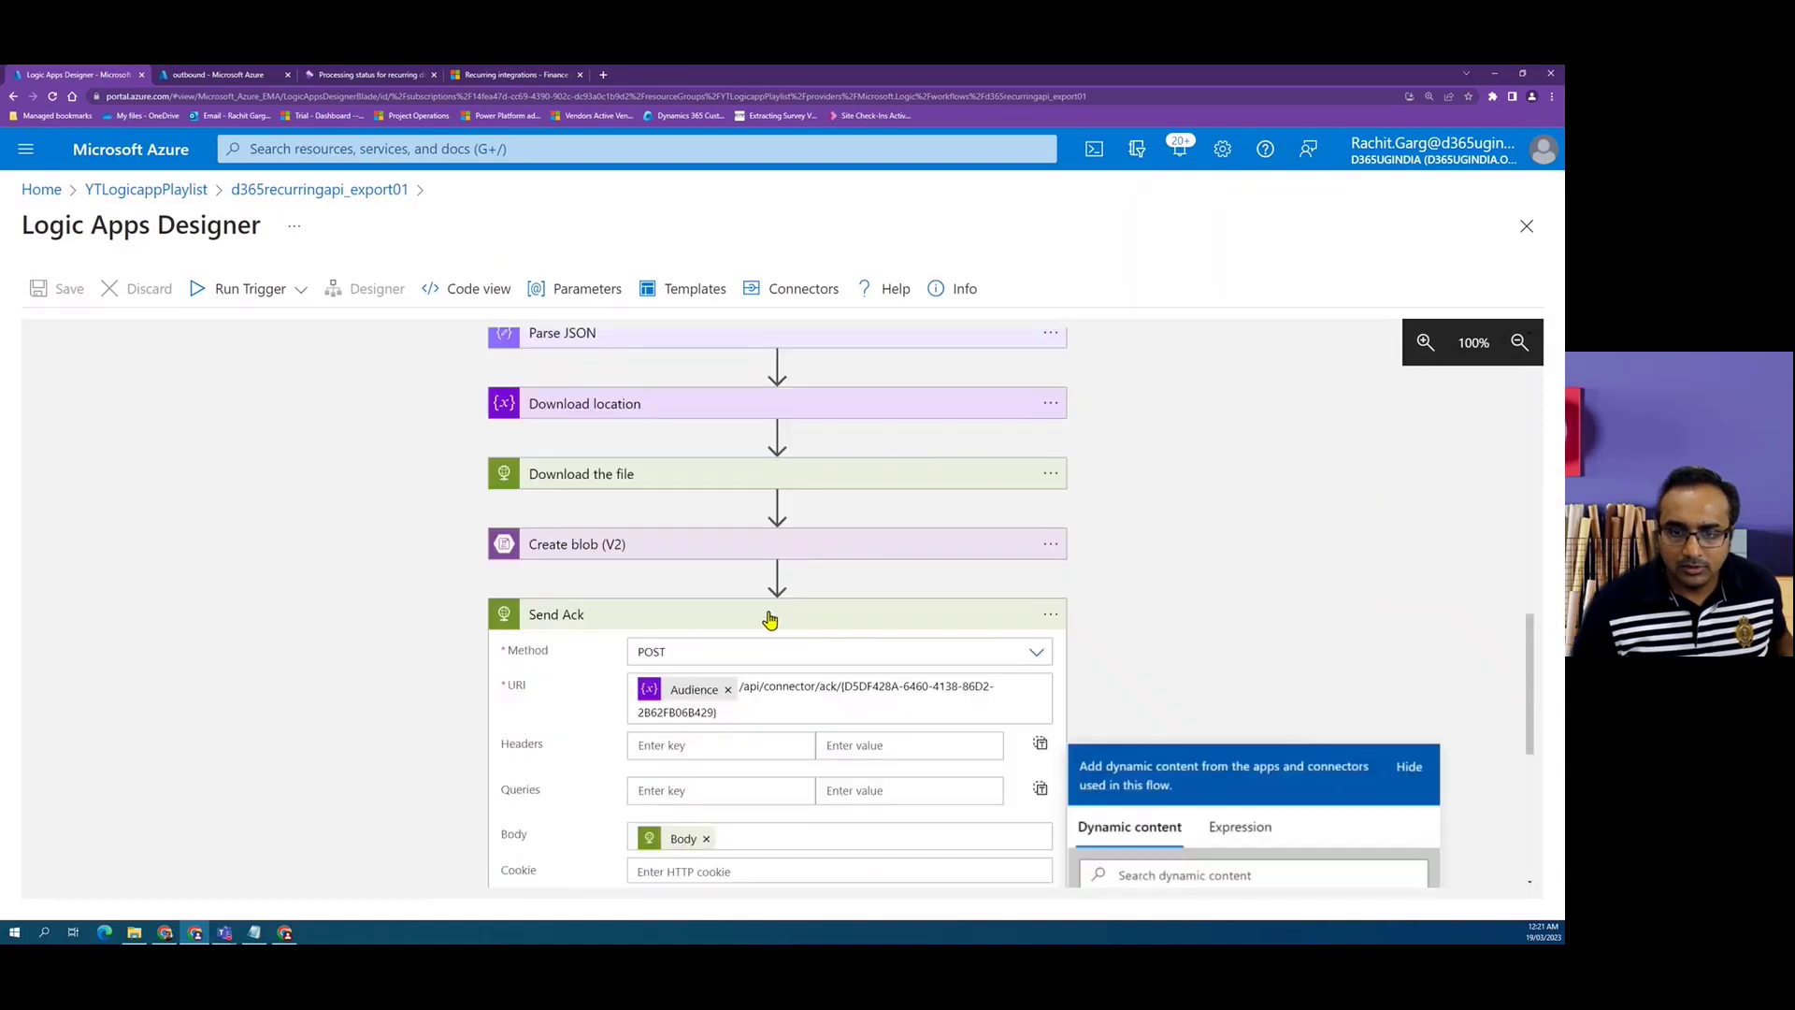
pyautogui.click(865, 625)
pyautogui.scroll(10, 846, 664)
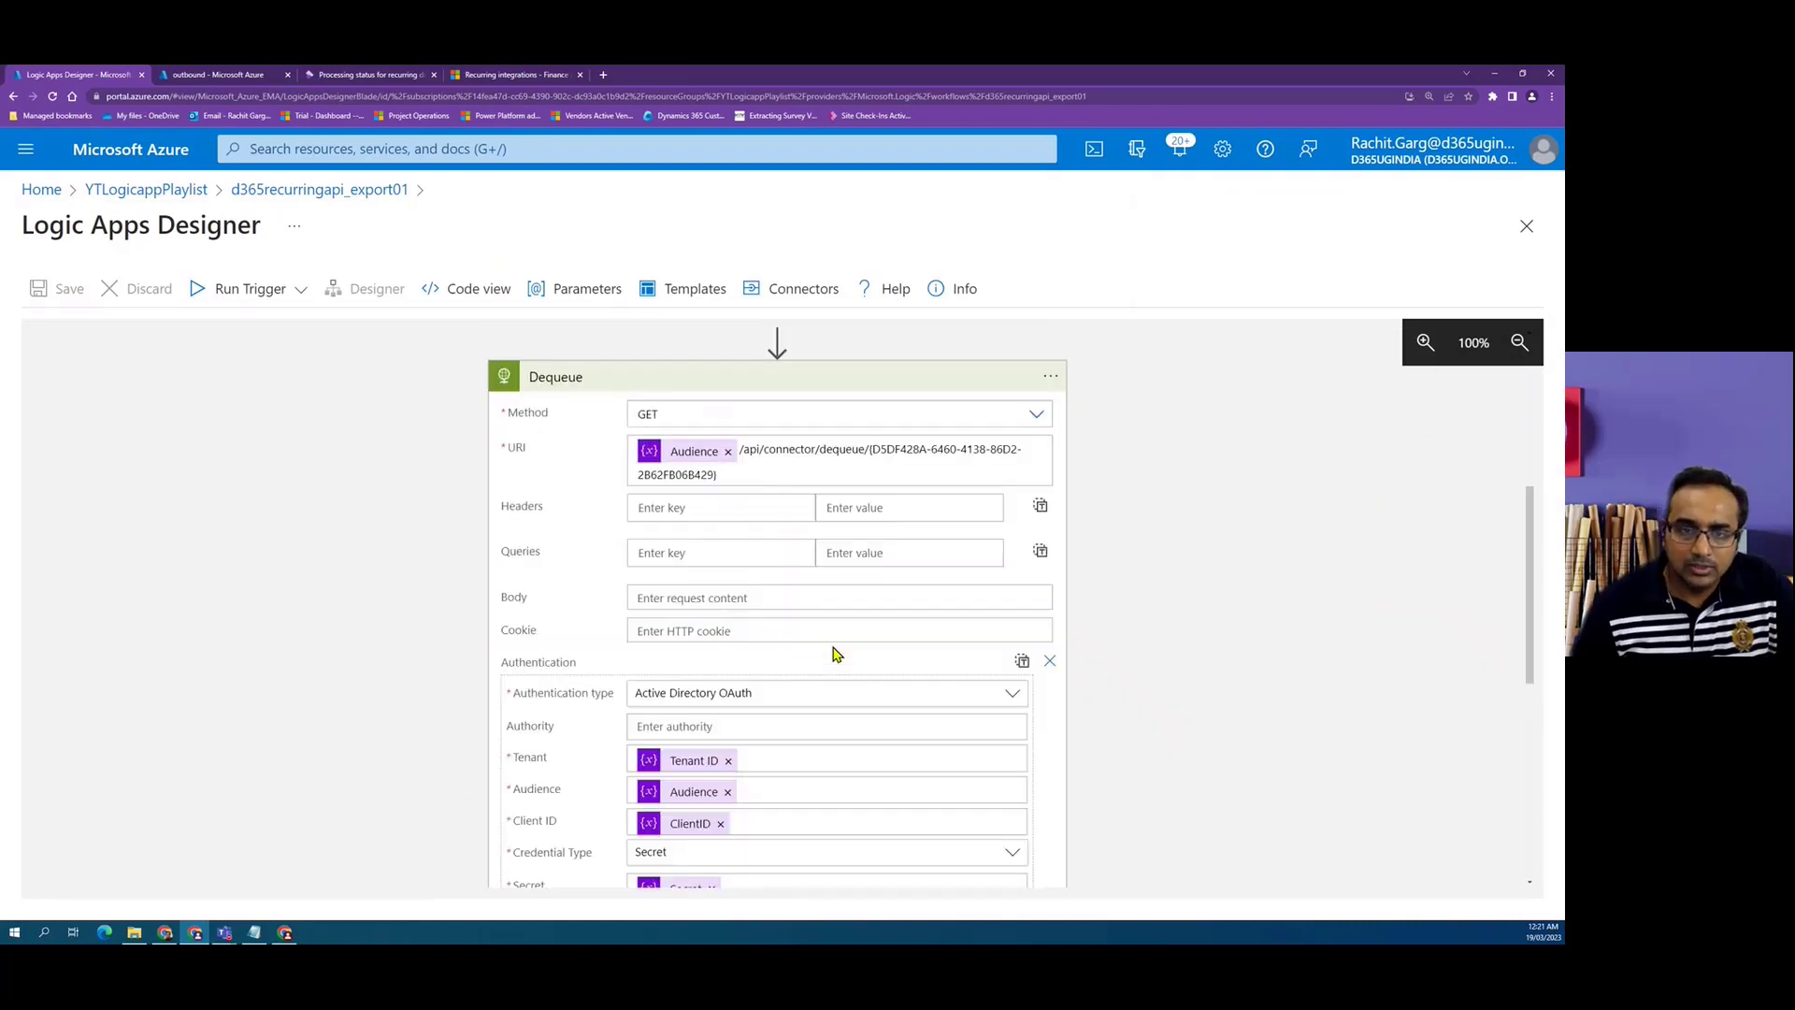
pyautogui.click(659, 621)
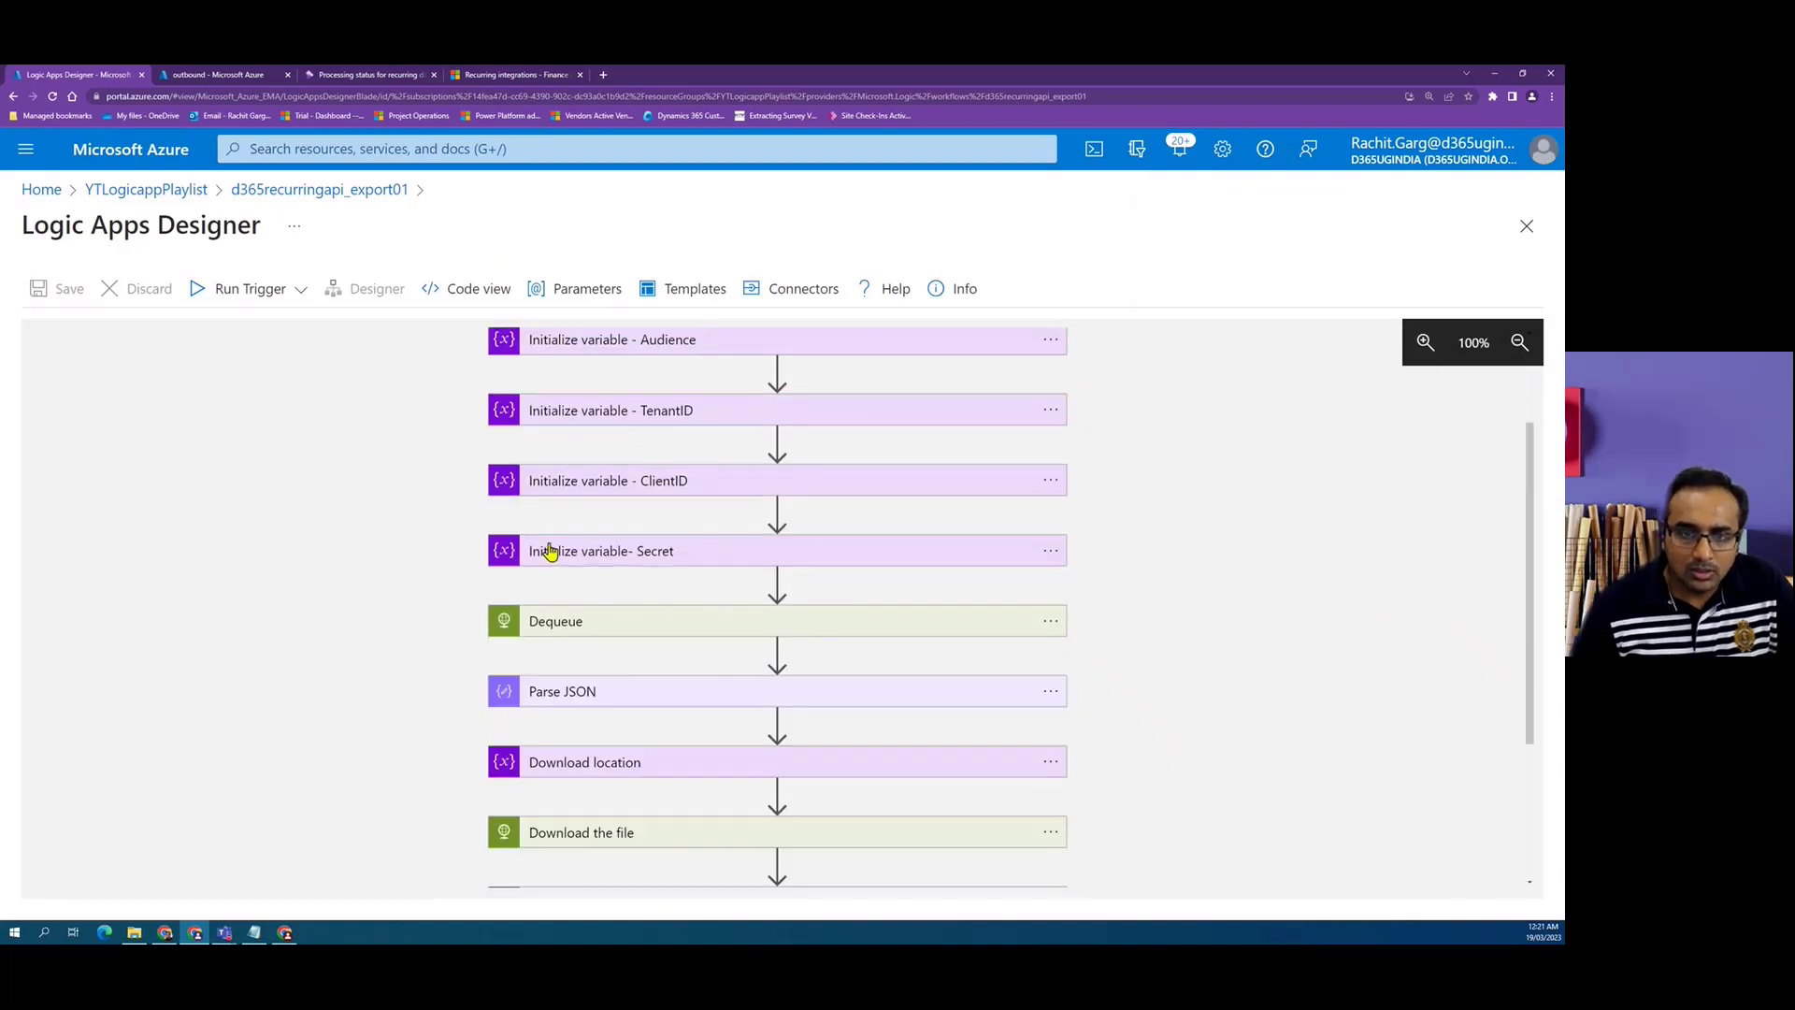
pyautogui.click(649, 621)
pyautogui.scroll(-1, 841, 645)
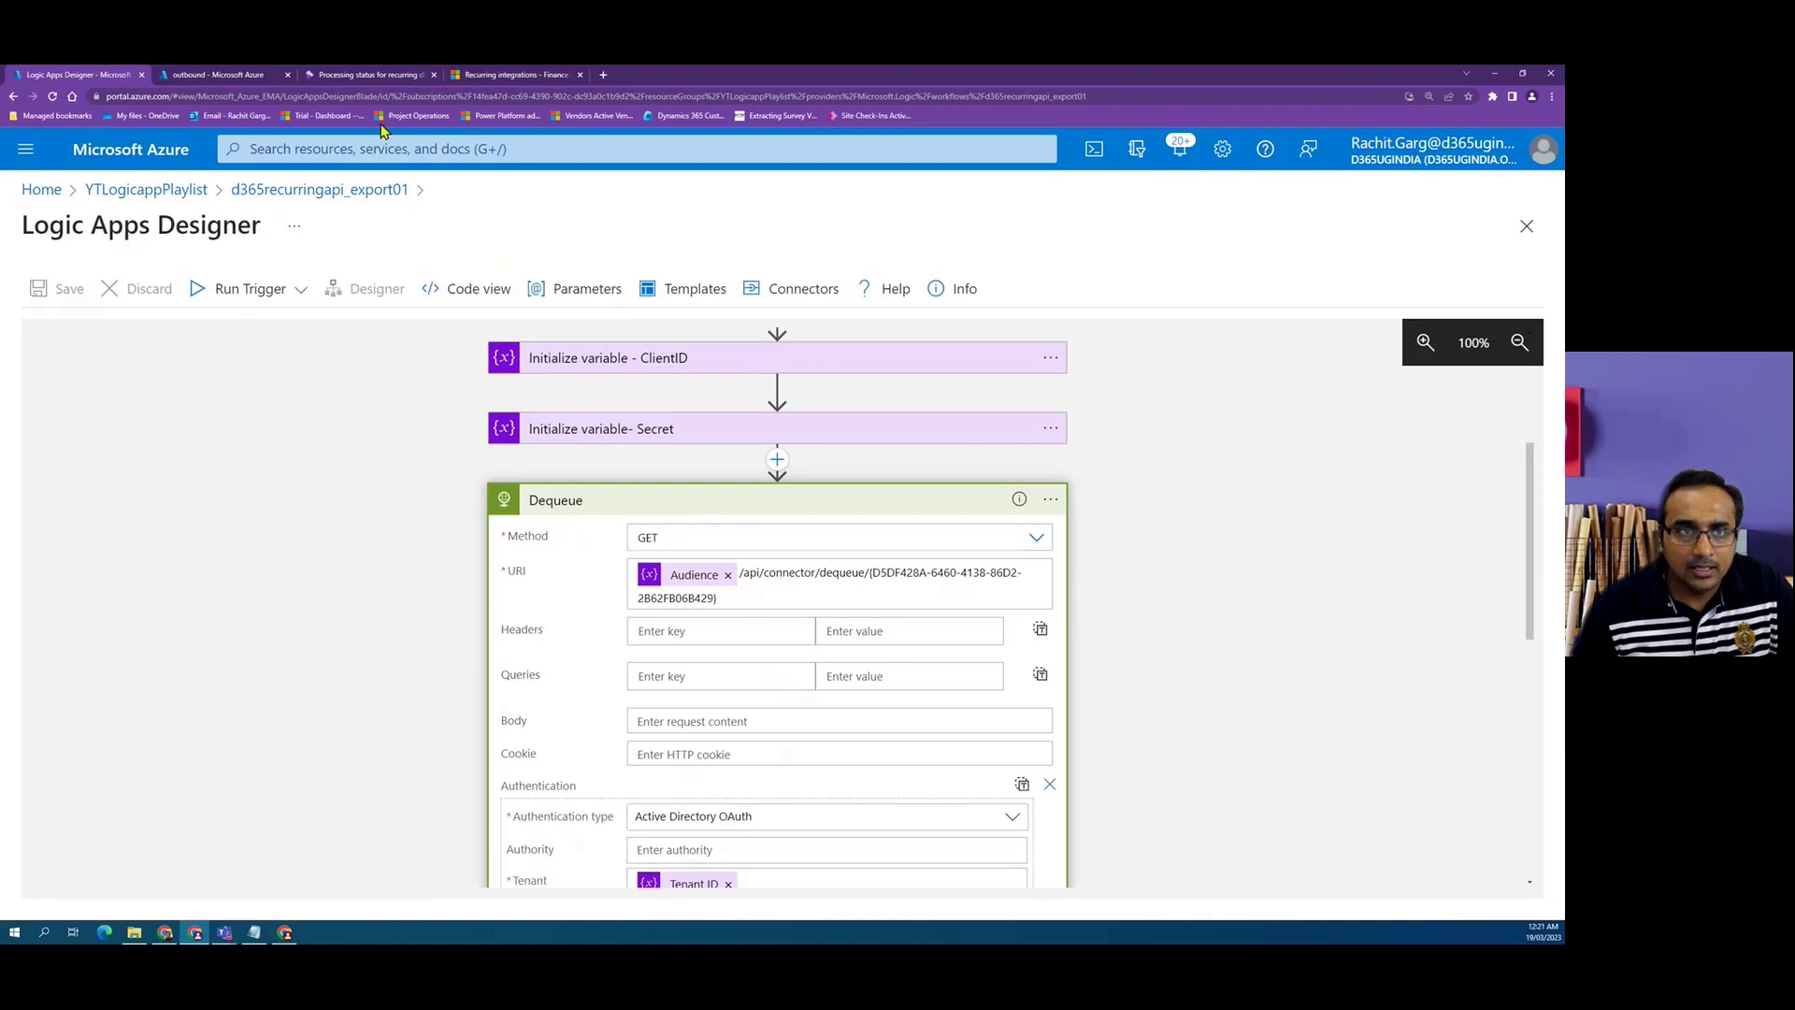
pyautogui.click(373, 80)
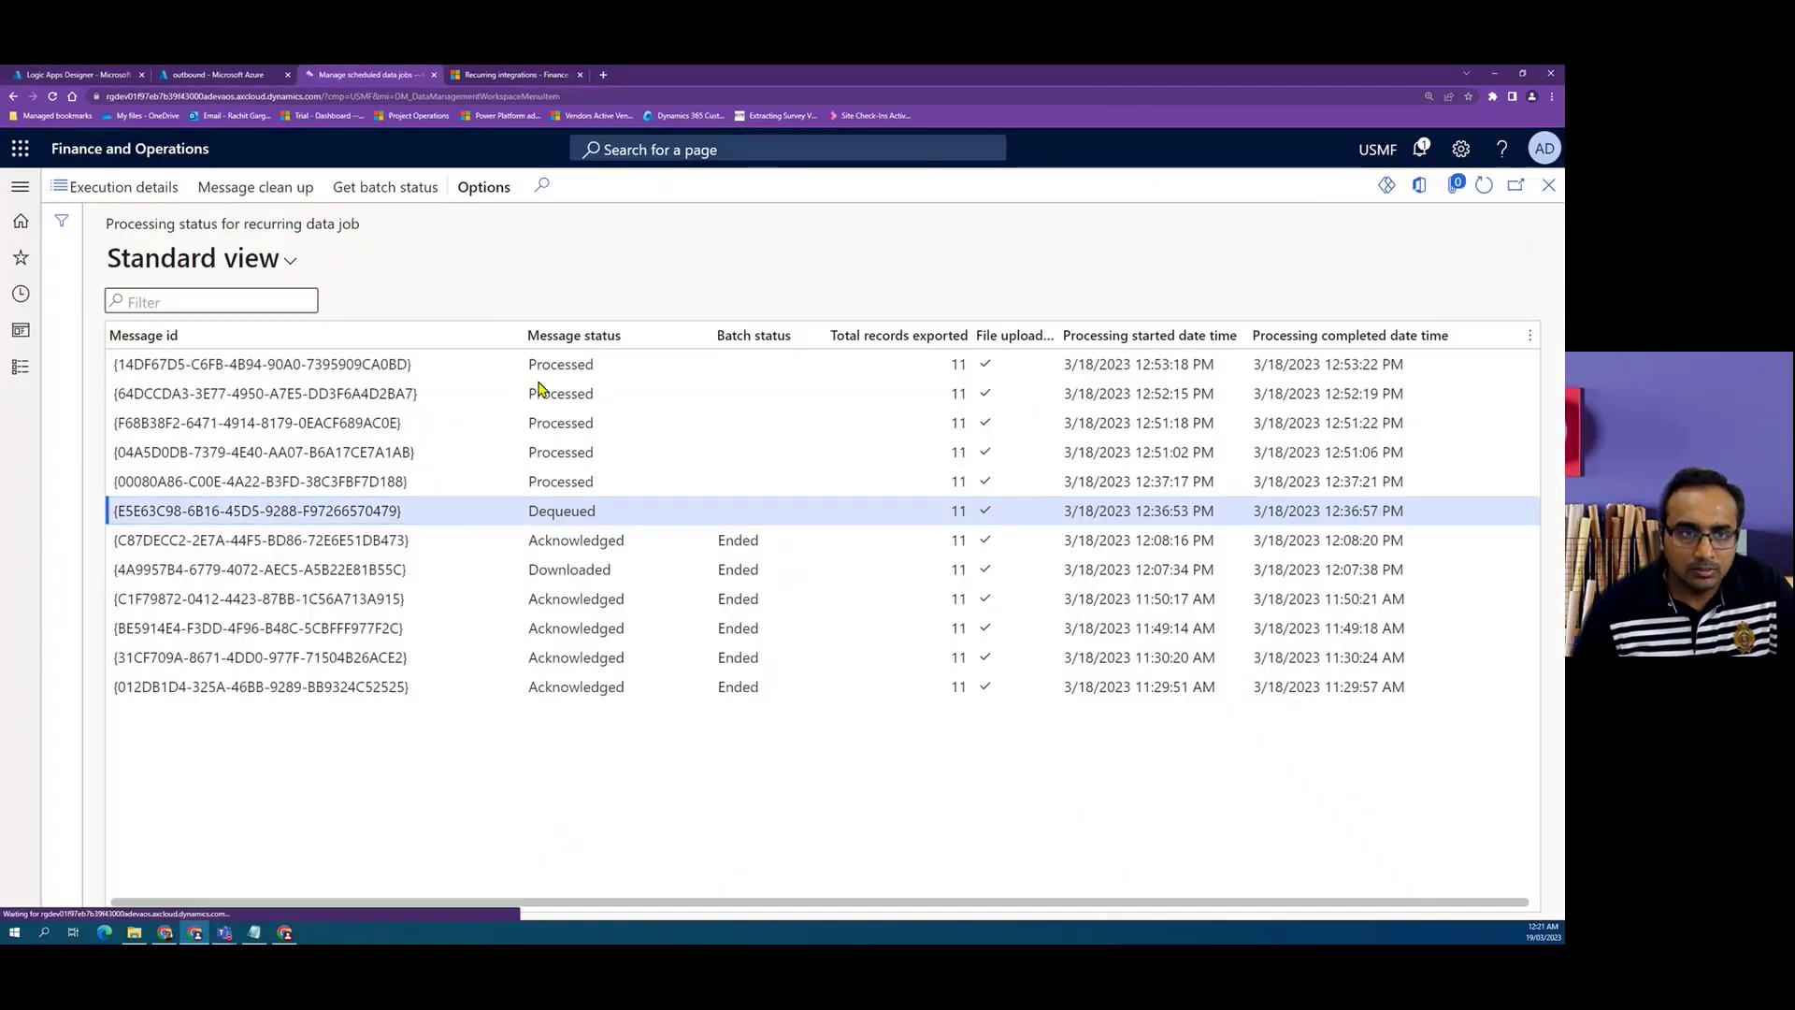
# Review the configured Parse JSON, Download location, Download the file, Create blob and Send Ack actions in the designer.
pyautogui.doubleClick(471, 380)
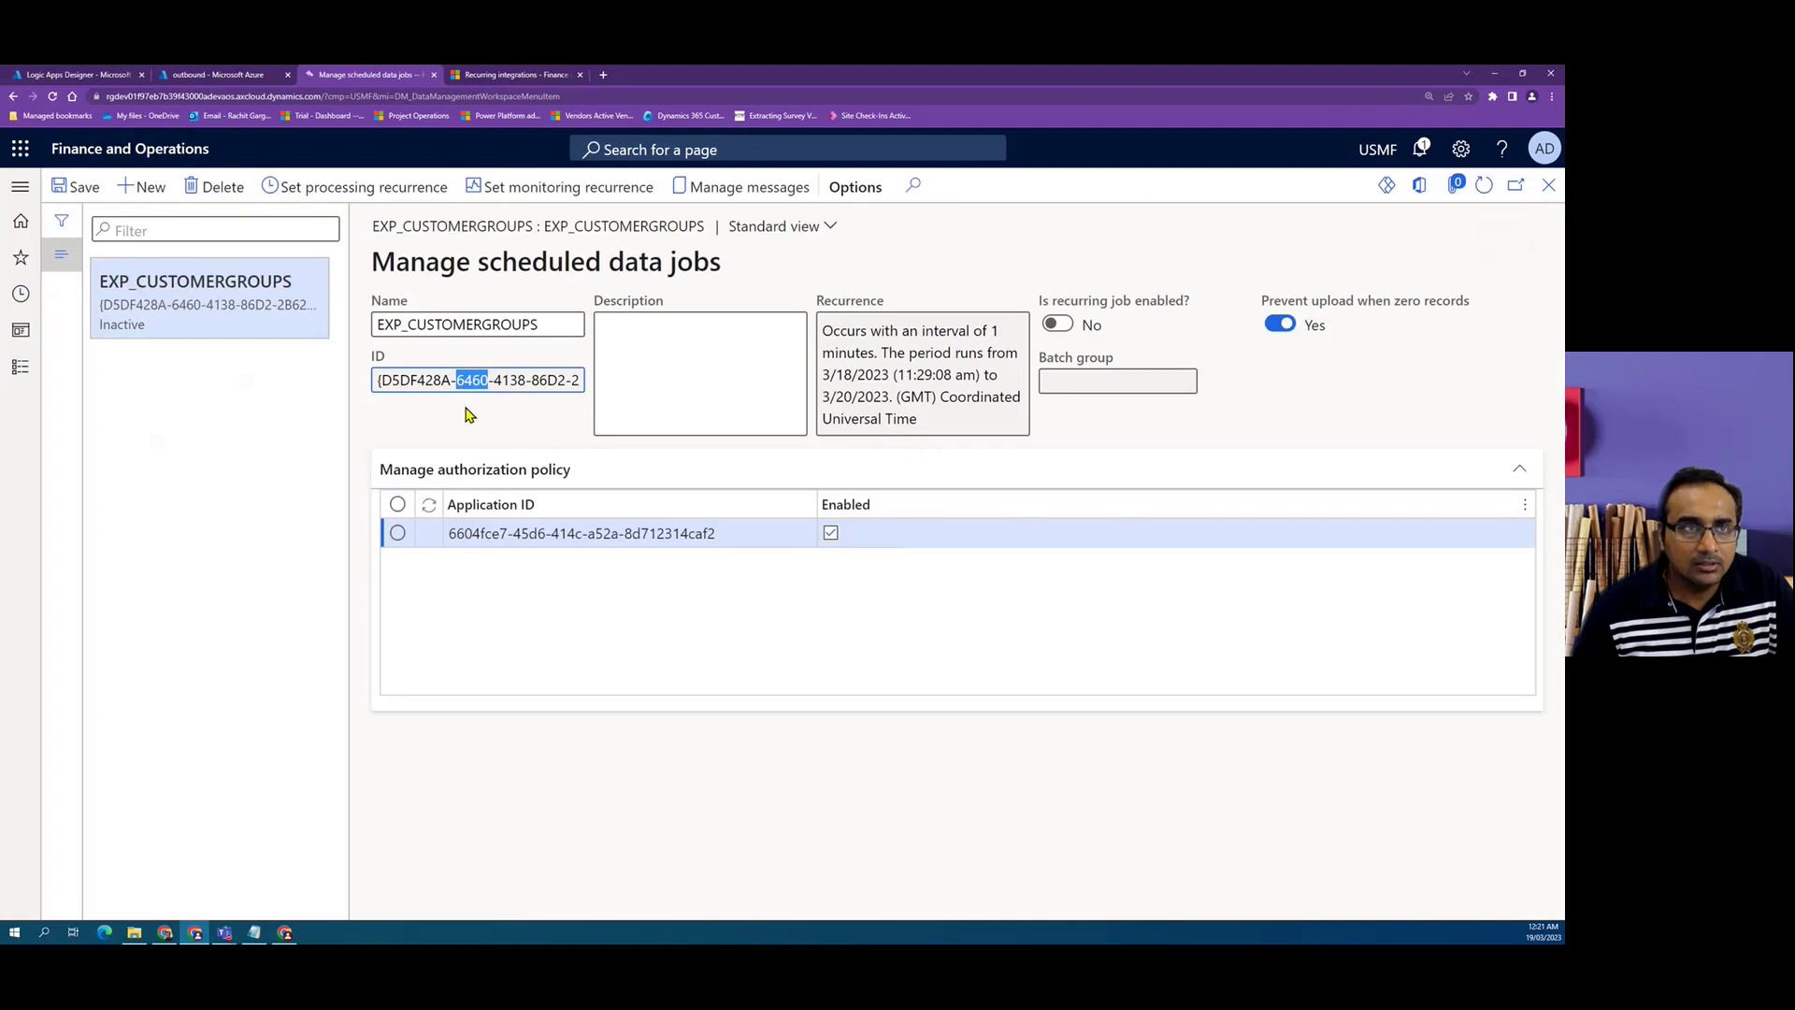
pyautogui.click(75, 75)
pyautogui.scroll(-6, 654, 514)
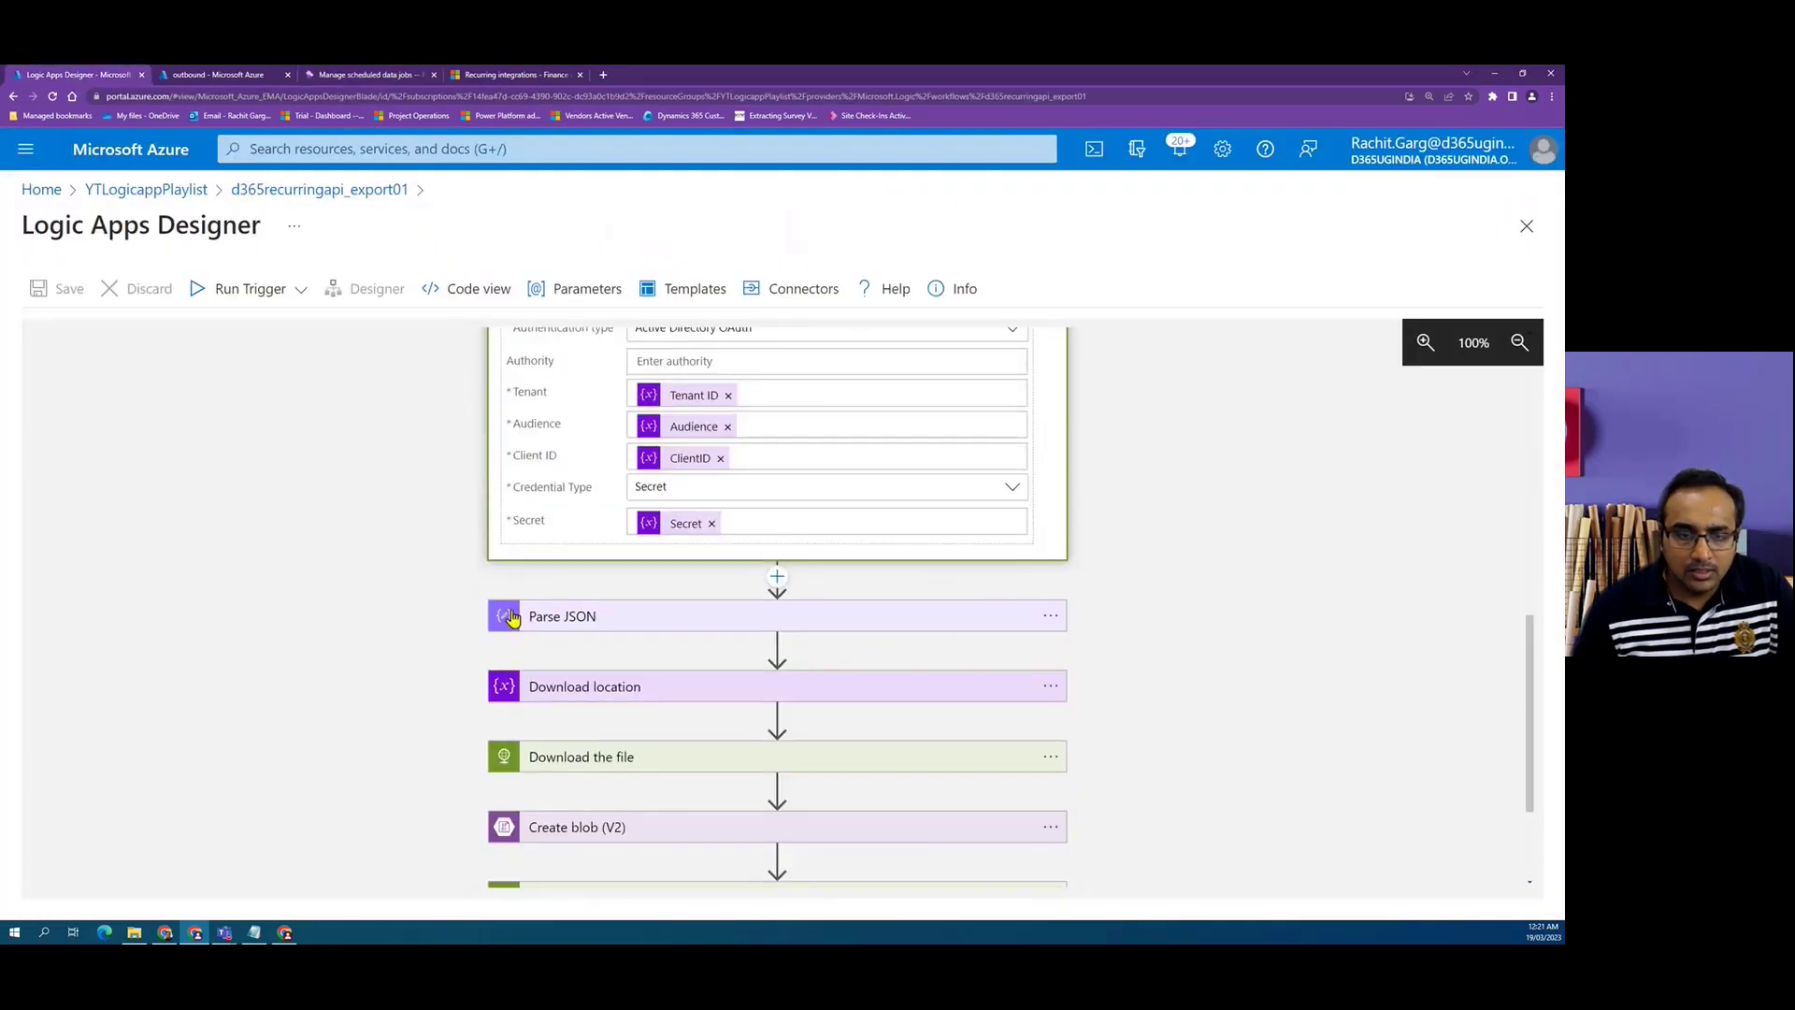
pyautogui.click(586, 617)
pyautogui.scroll(-3, 413, 524)
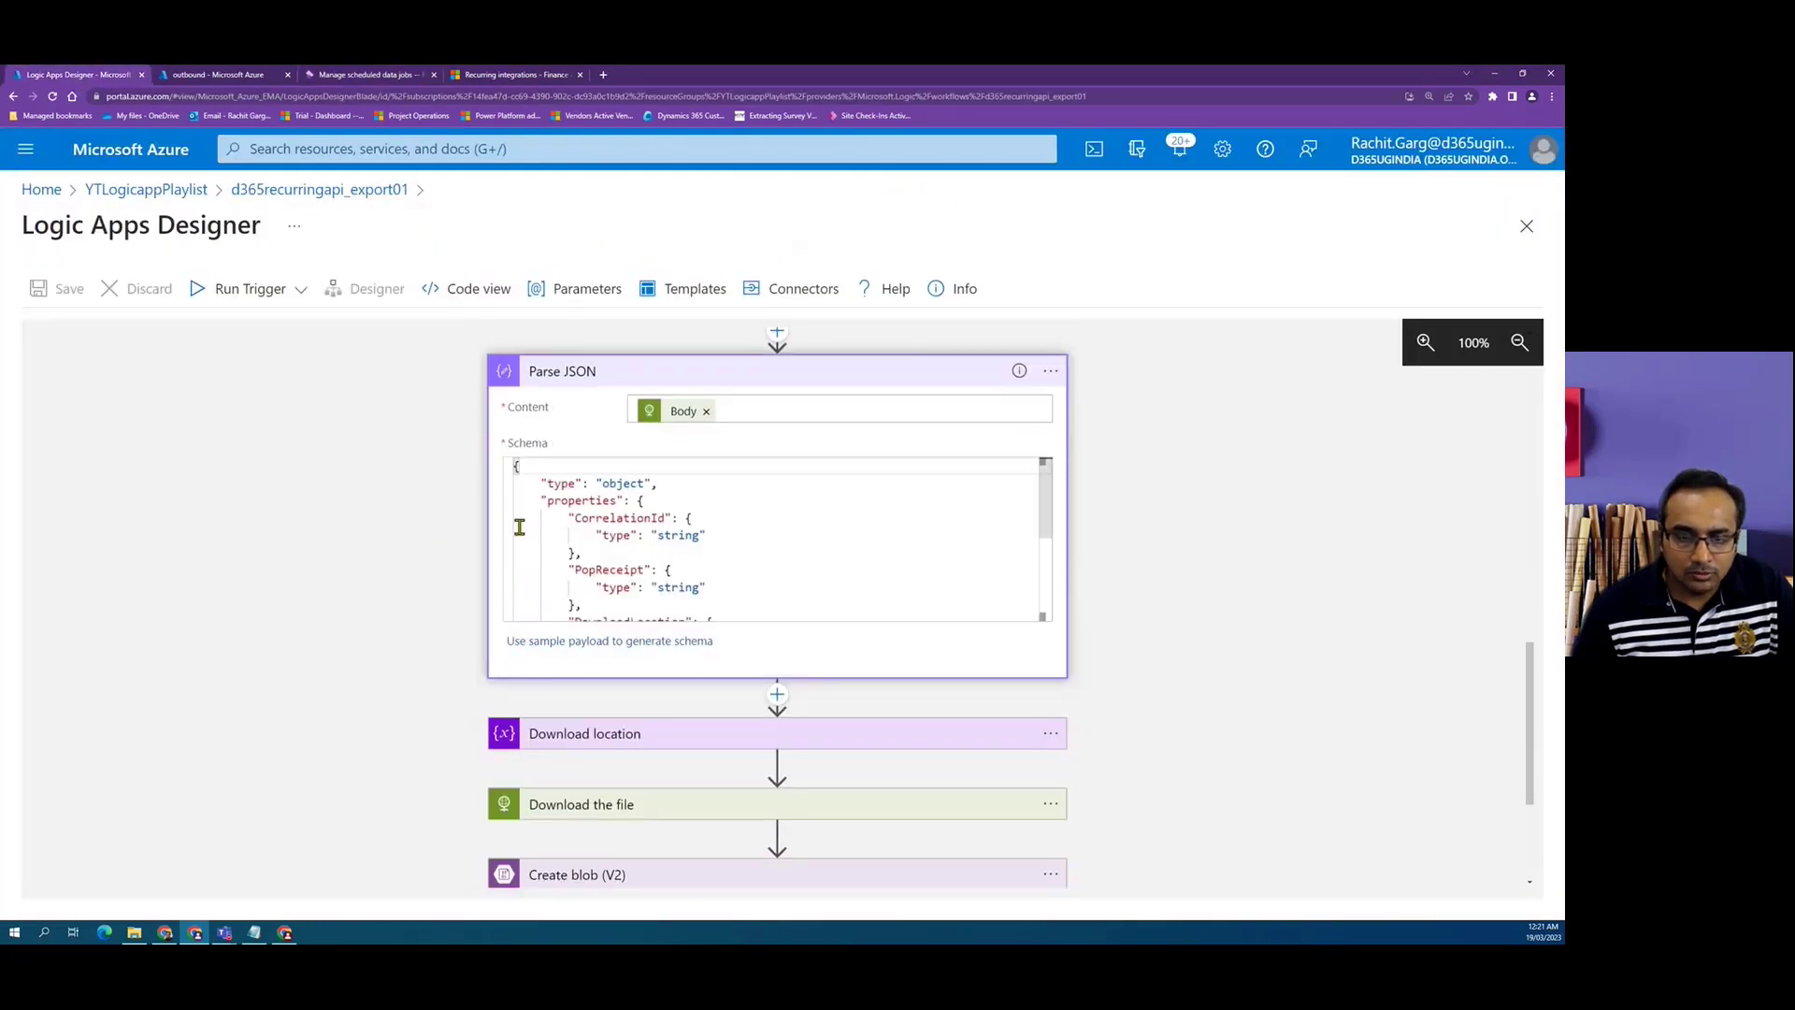
pyautogui.scroll(-3, 520, 529)
pyautogui.click(561, 733)
pyautogui.scroll(-2, 524, 692)
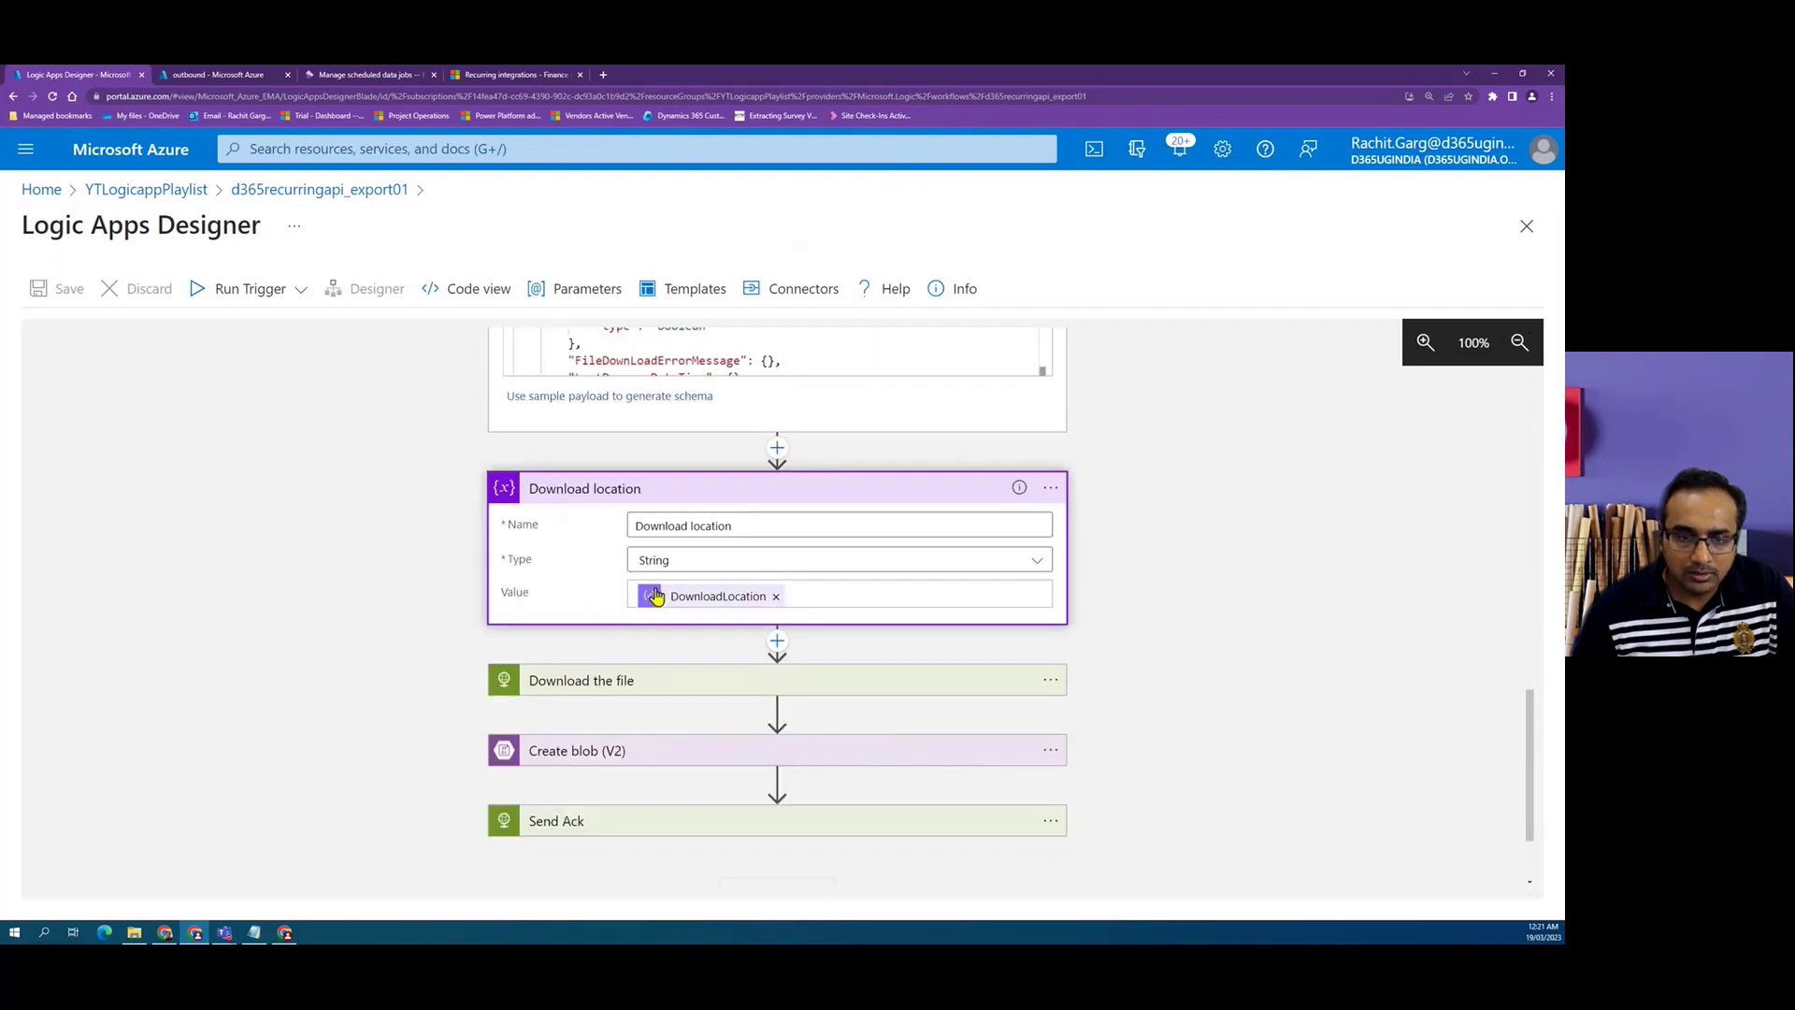
pyautogui.scroll(-2, 333, 541)
pyautogui.click(578, 559)
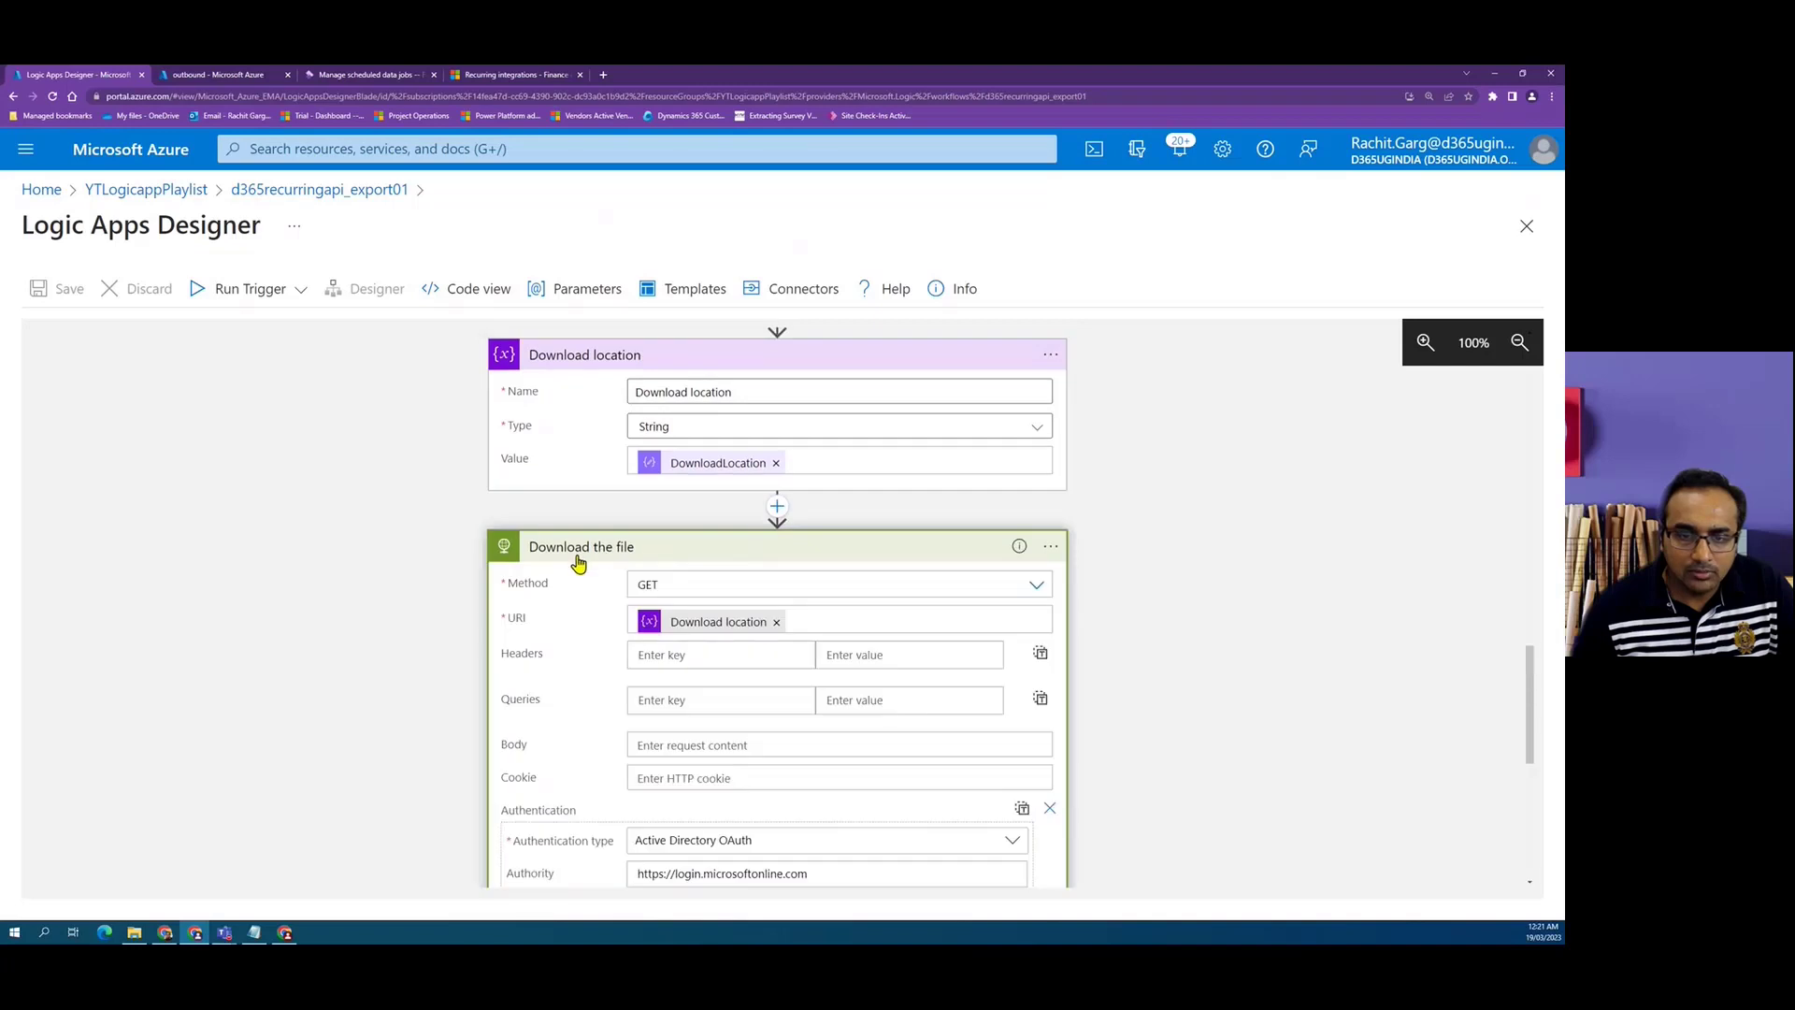
pyautogui.scroll(-2, 564, 521)
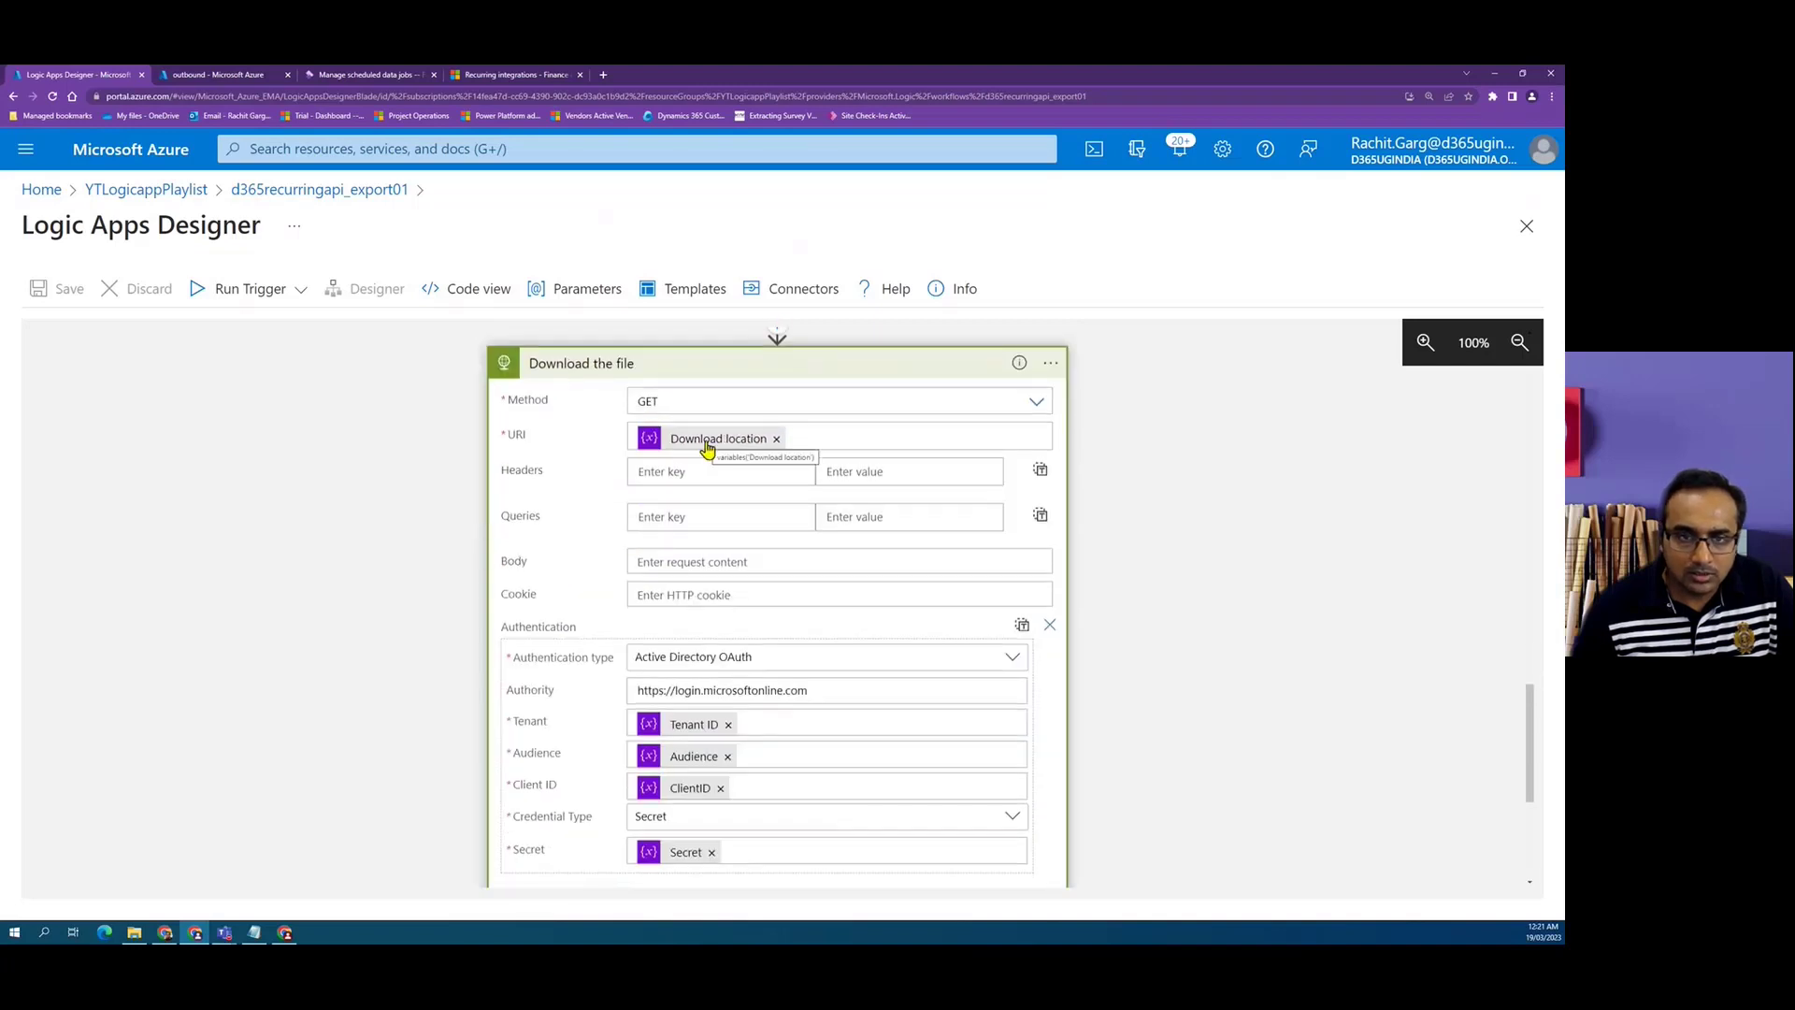
pyautogui.scroll(-4, 650, 487)
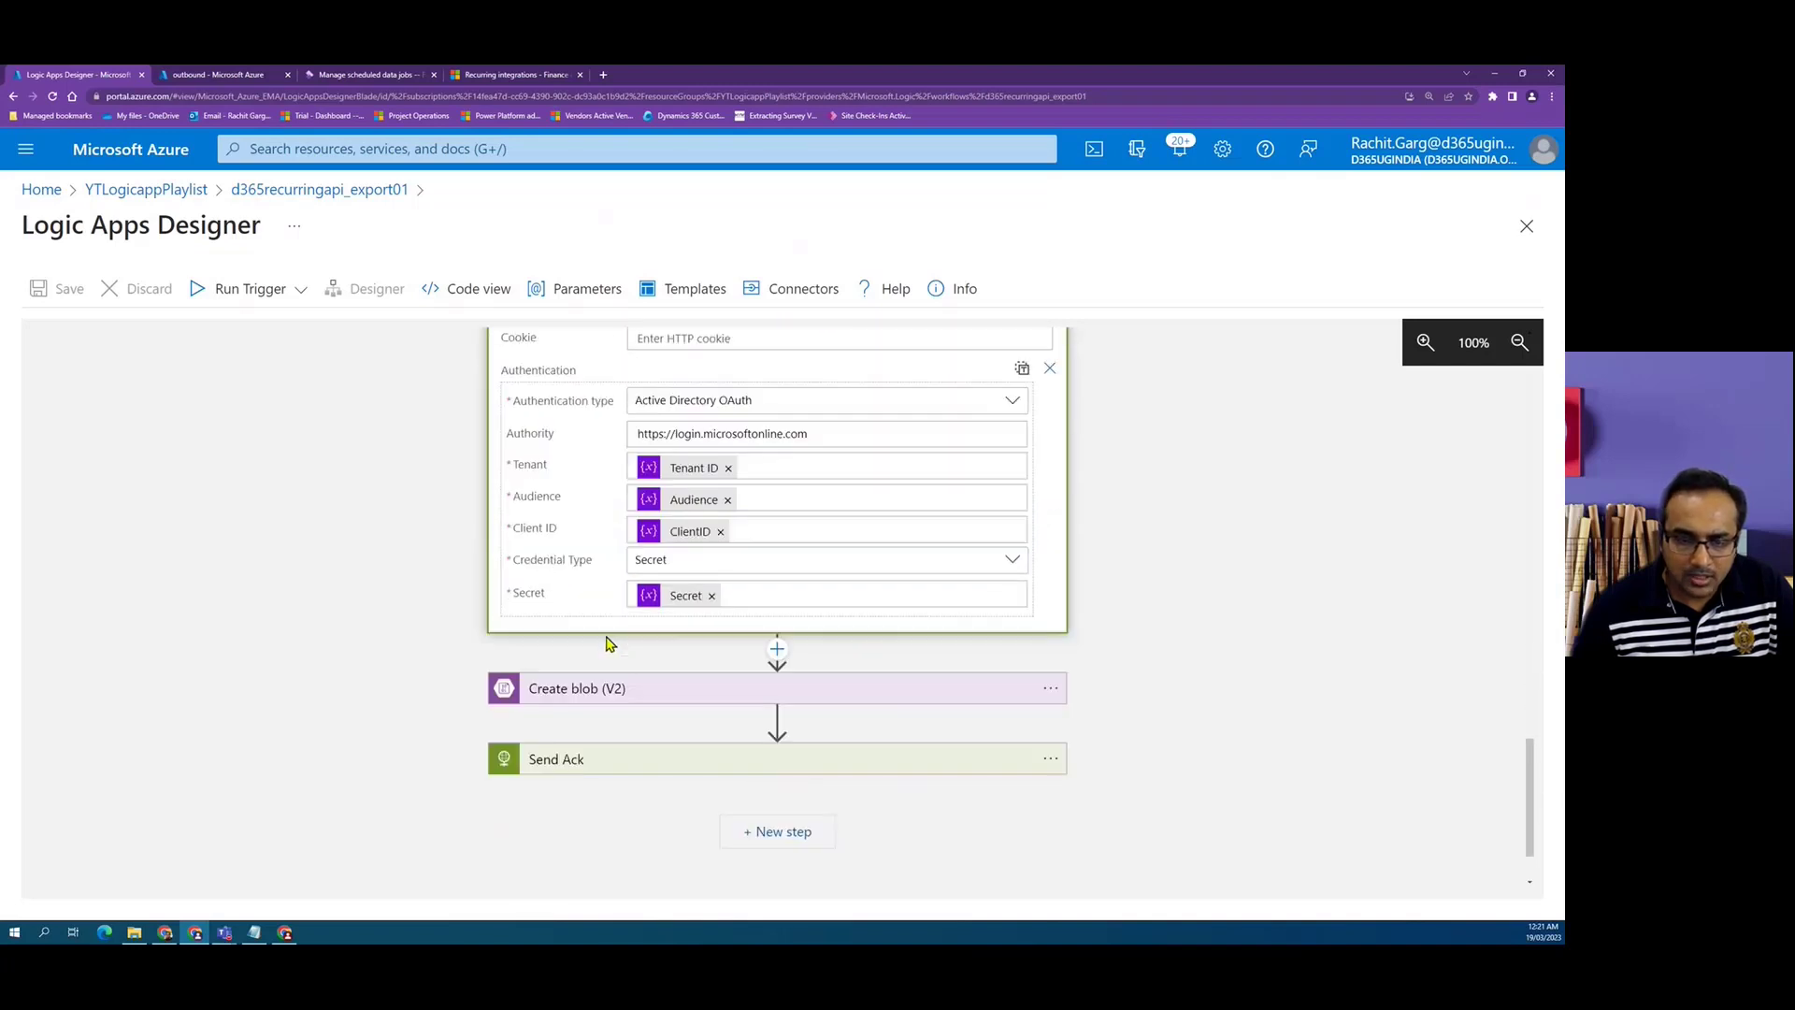
pyautogui.click(649, 586)
pyautogui.scroll(-2, 461, 557)
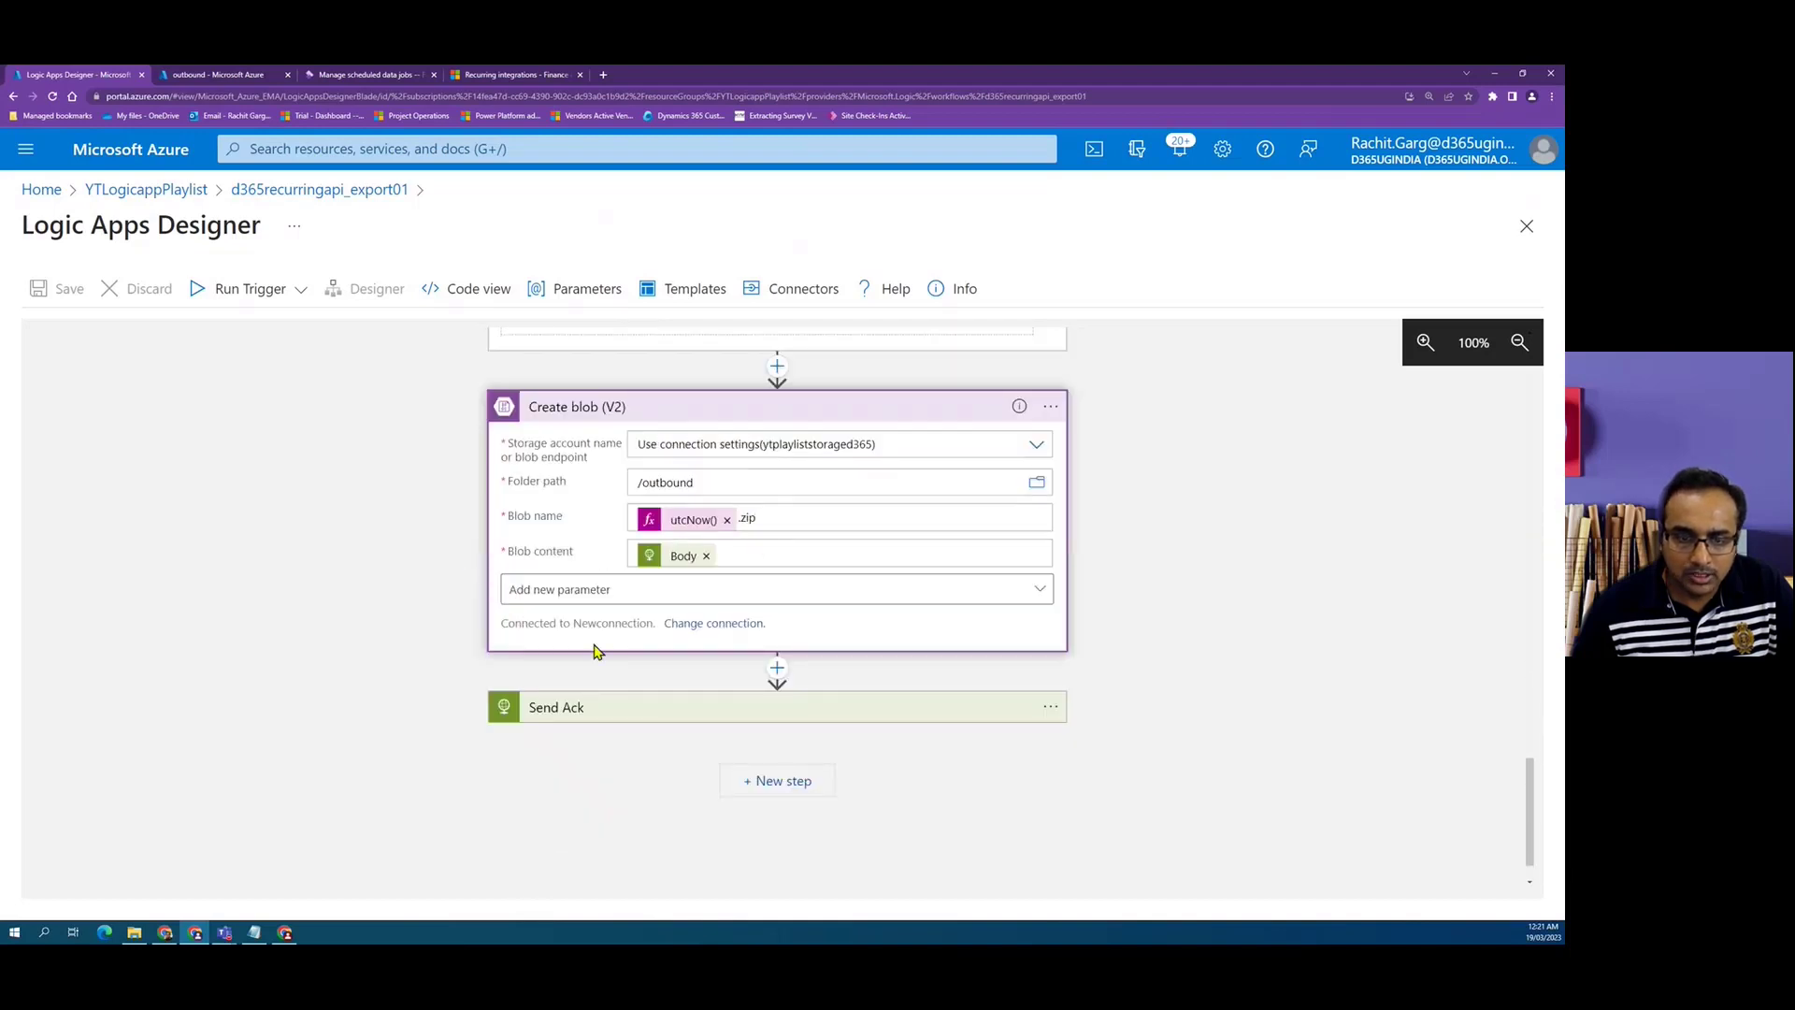
pyautogui.scroll(-1, 596, 652)
pyautogui.click(594, 649)
pyautogui.scroll(-3, 599, 645)
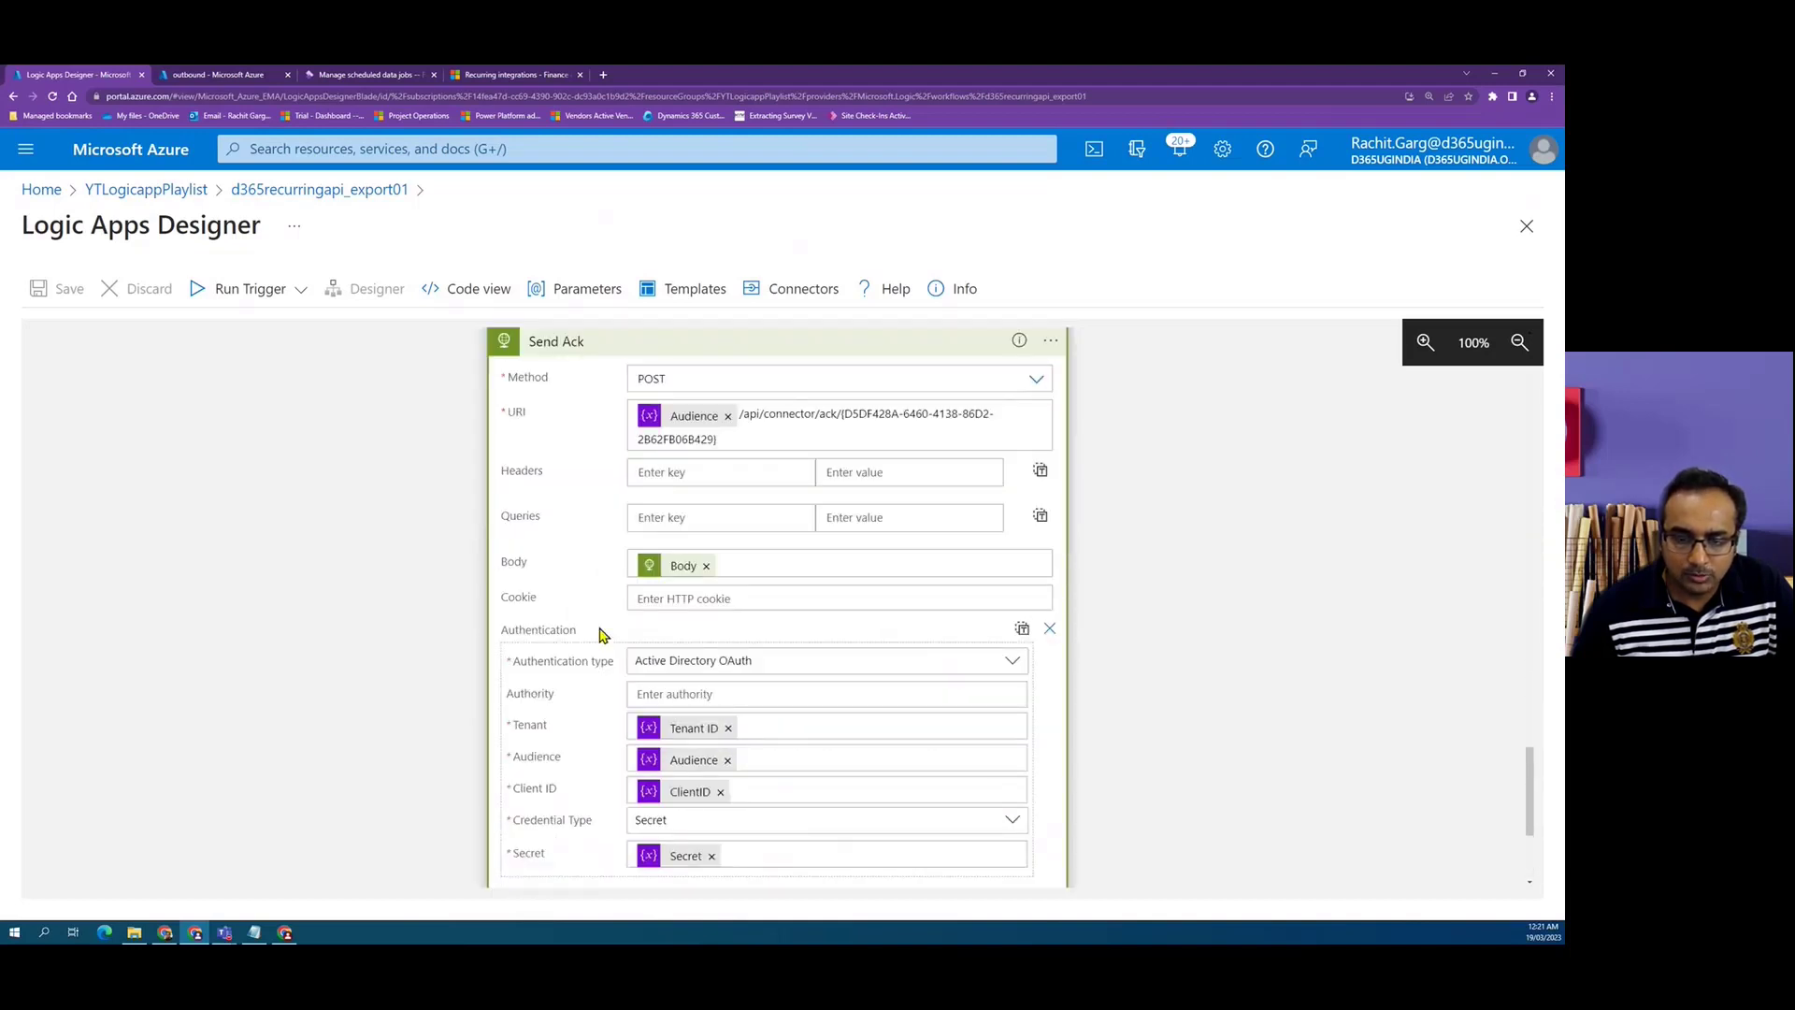
pyautogui.scroll(-3, 601, 631)
pyautogui.scroll(3, 374, 411)
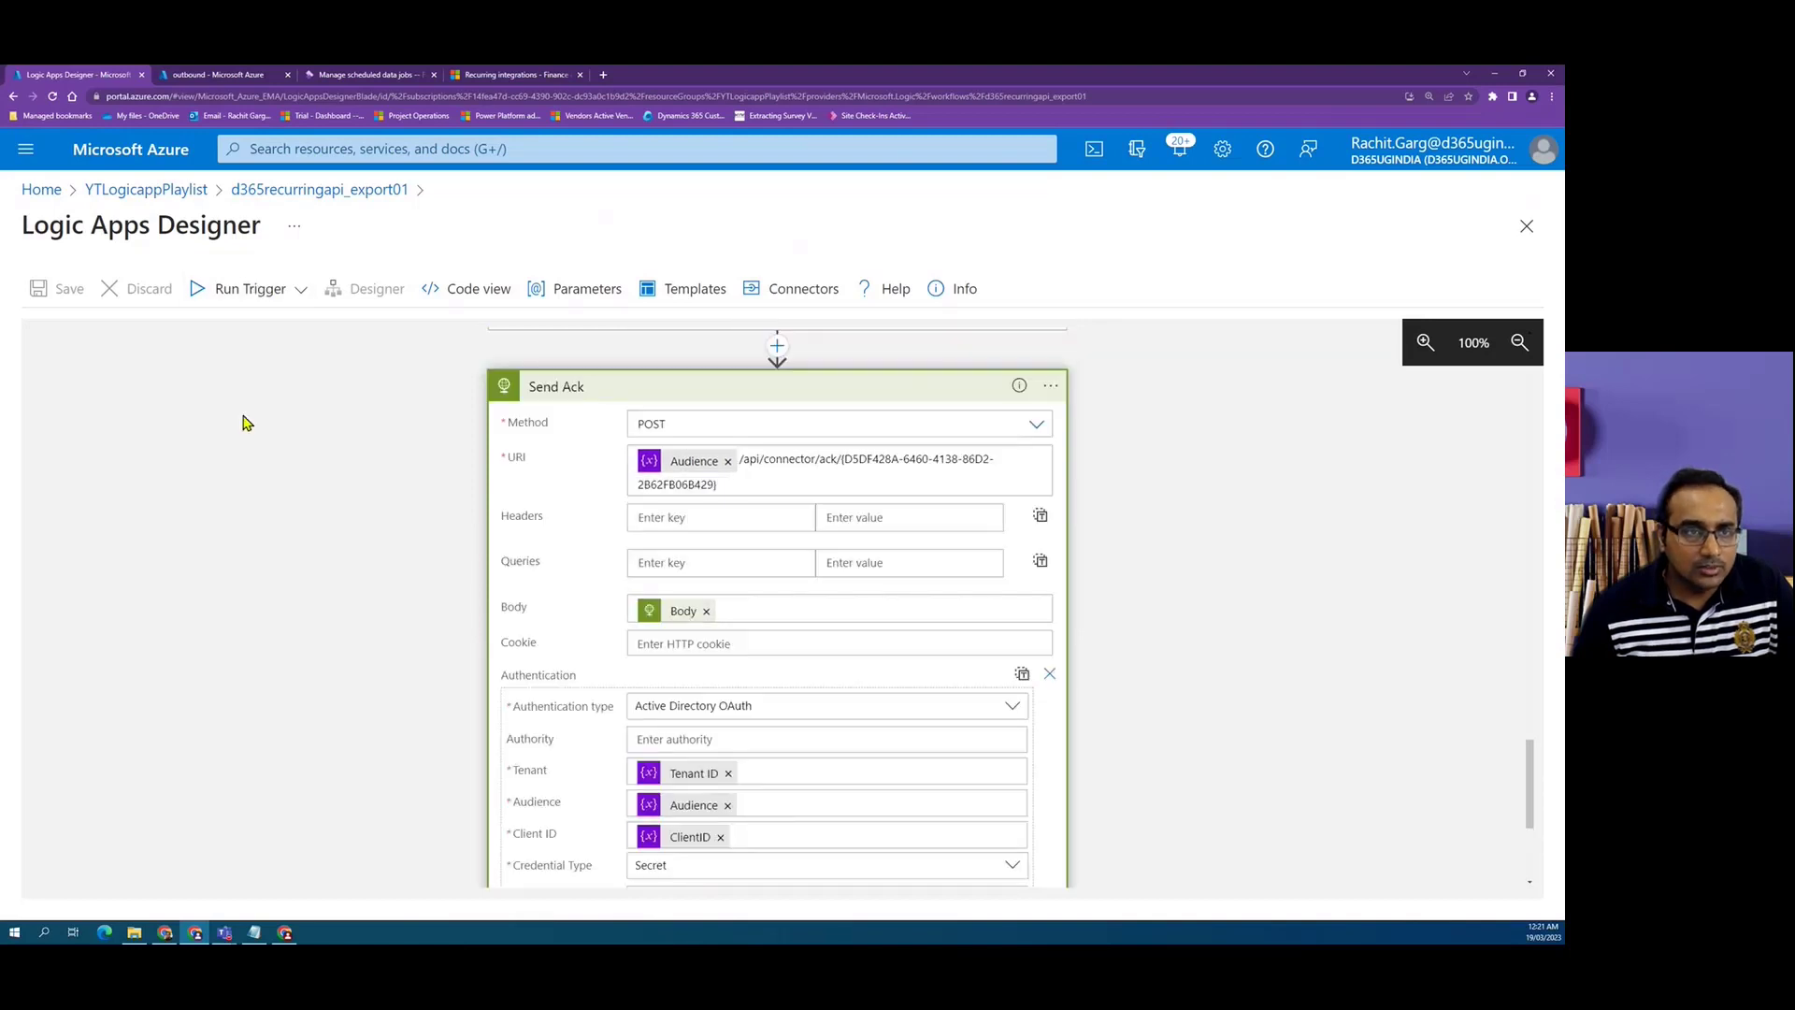
# Run the logic app's trigger.
pyautogui.click(300, 290)
pyautogui.click(198, 329)
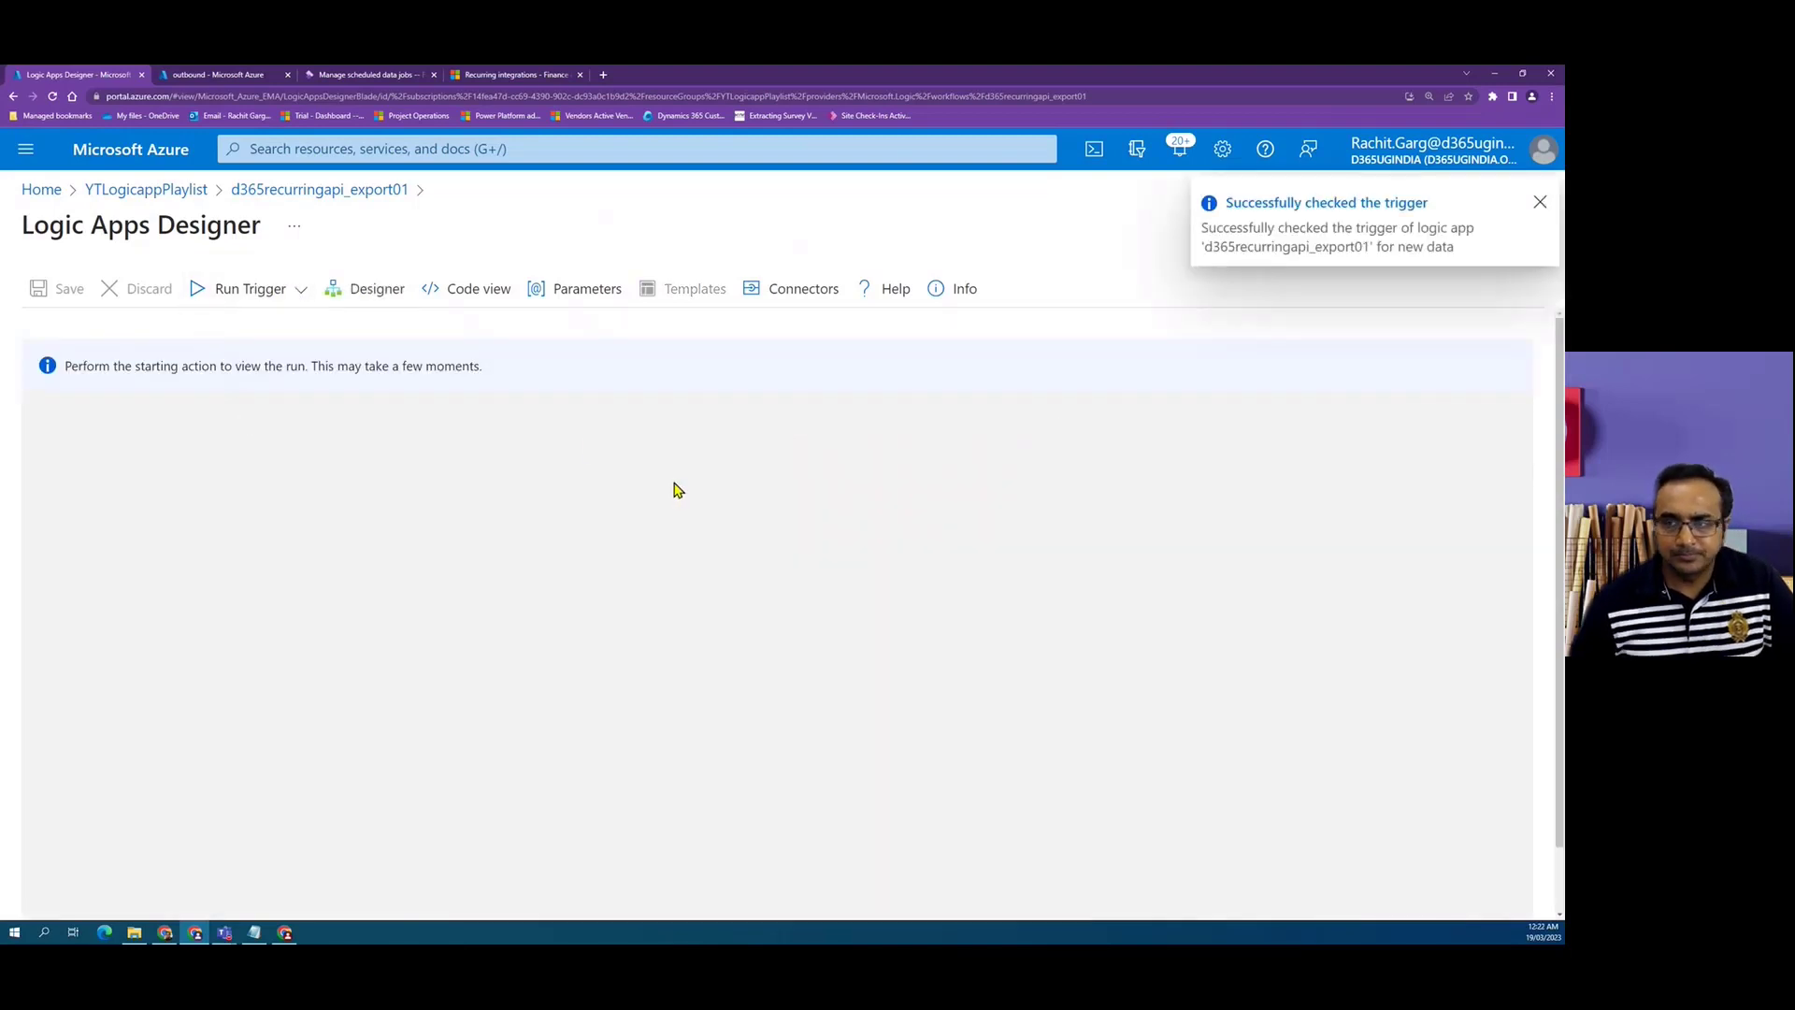
# Check the recurring data job's processing status list for the newest message.
pyautogui.click(369, 75)
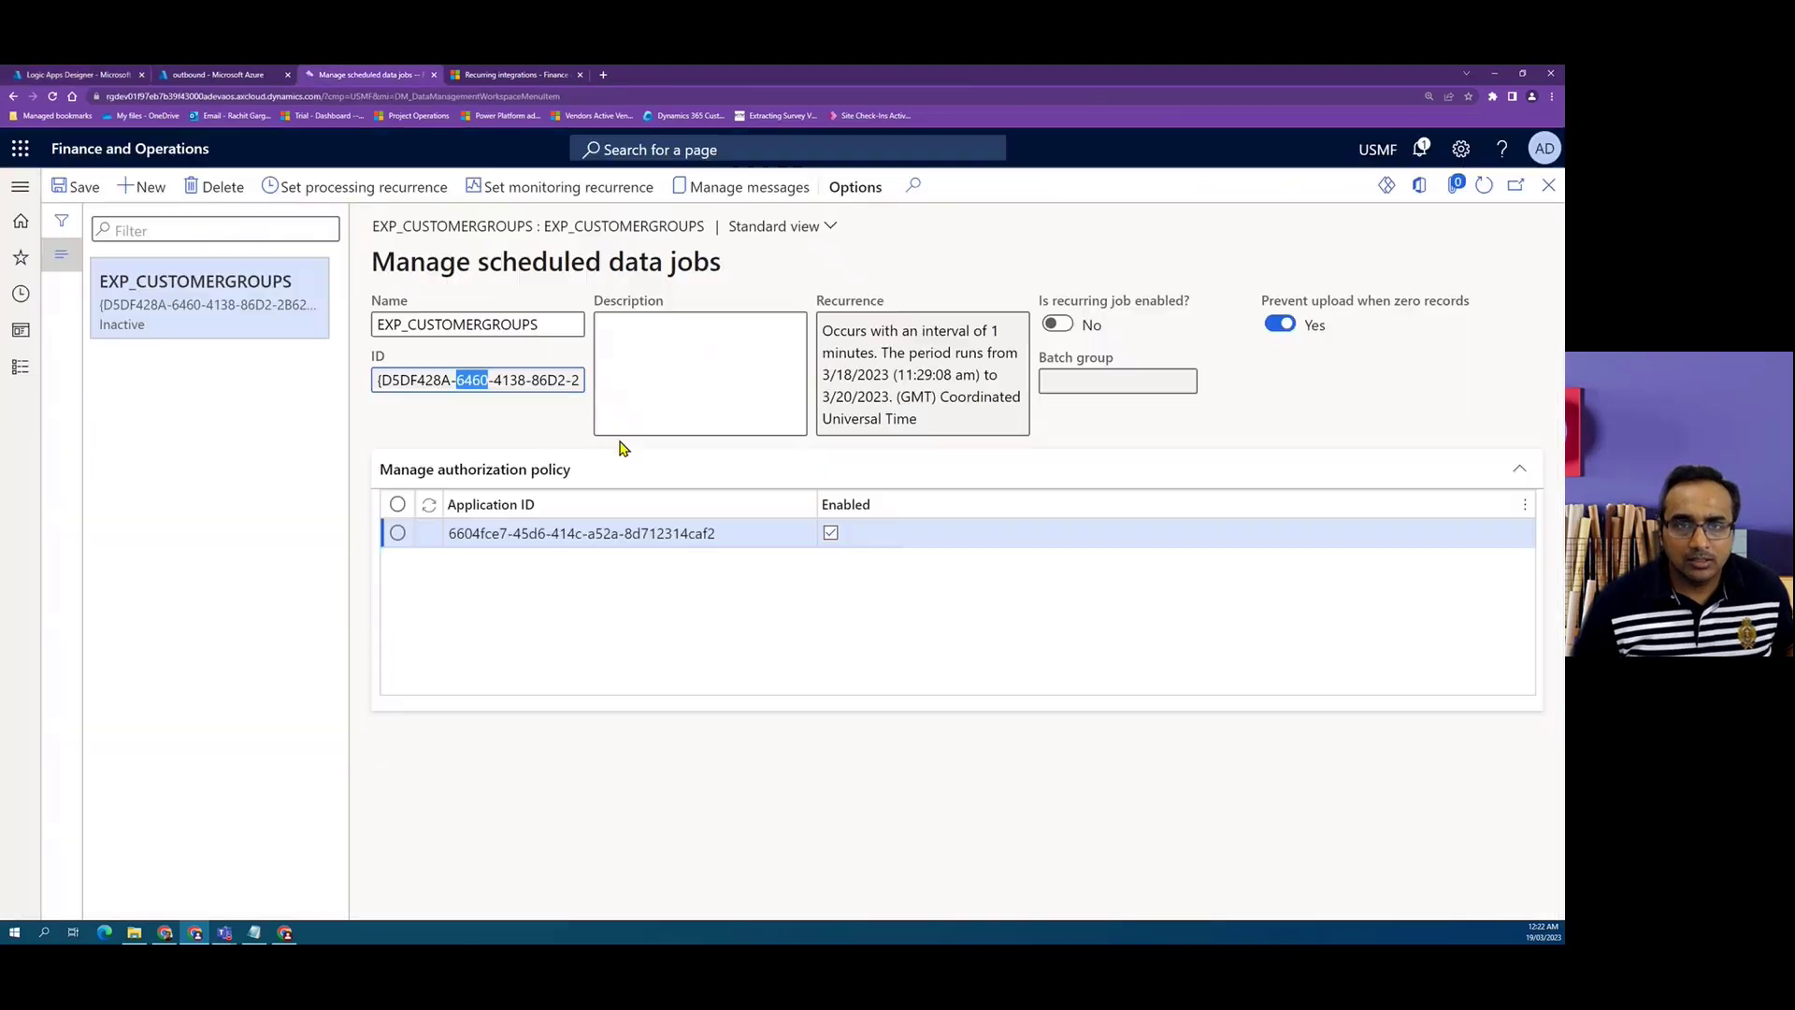
pyautogui.click(778, 192)
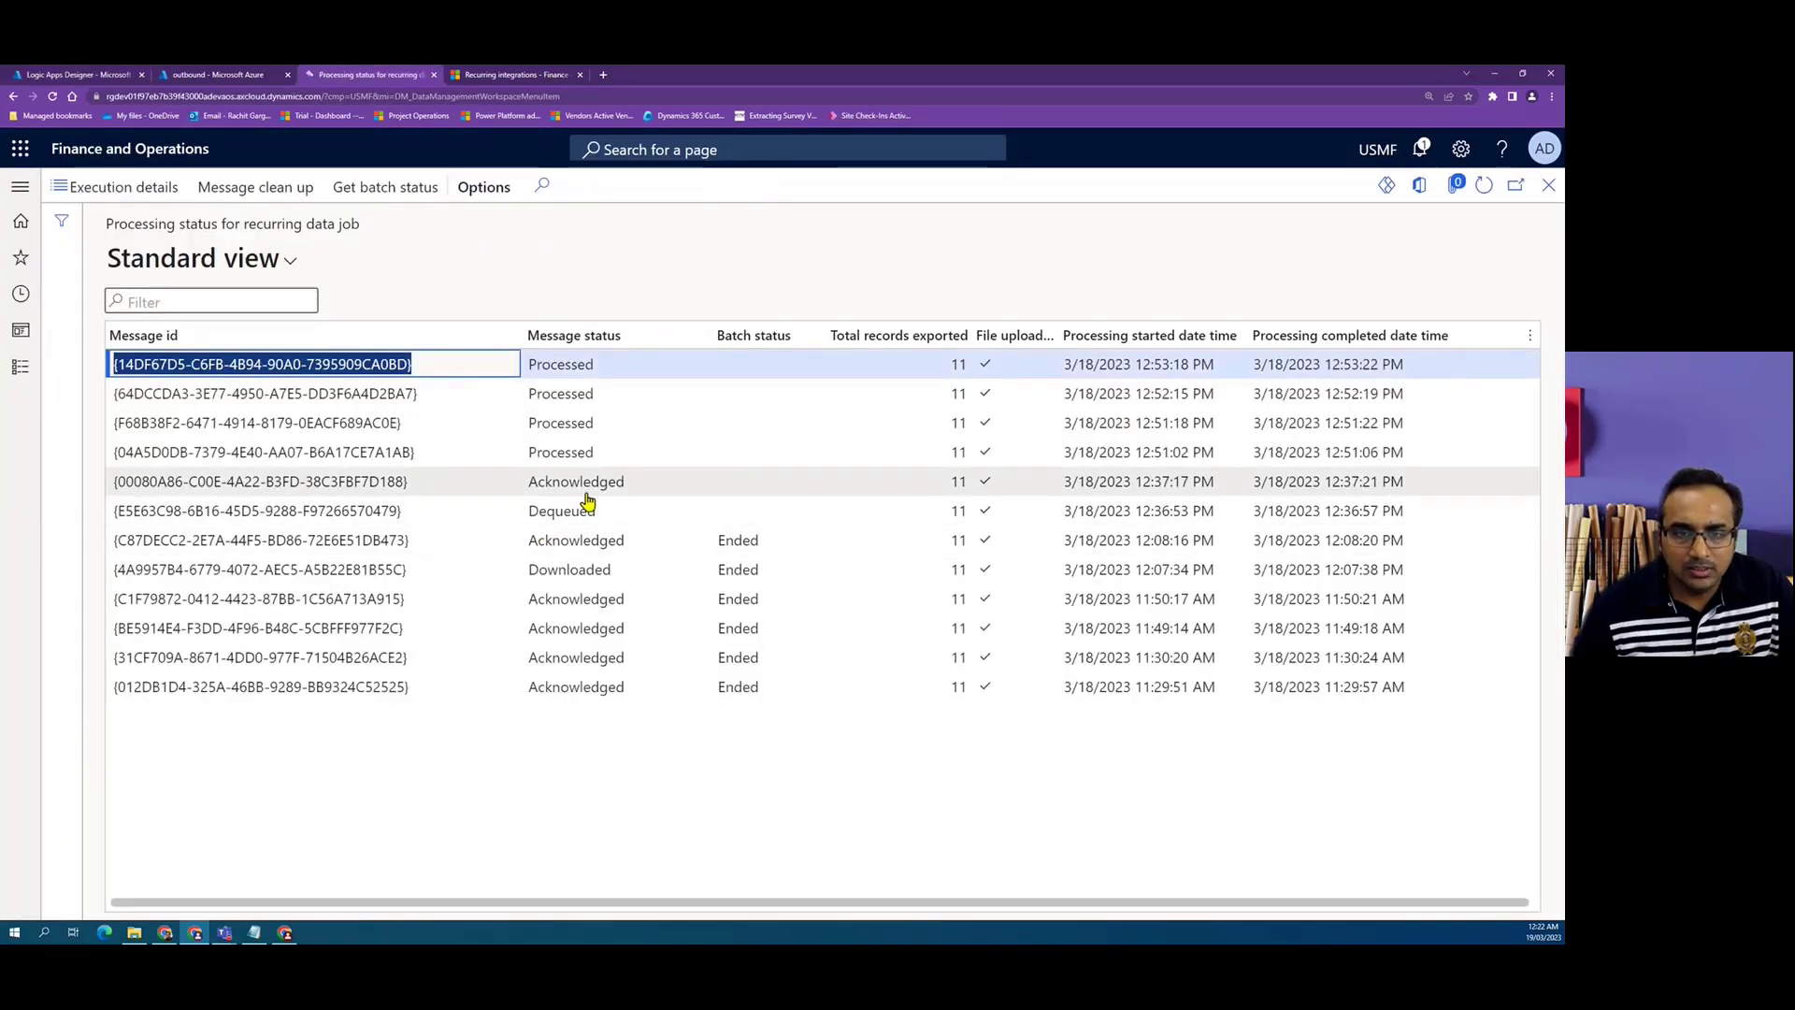
pyautogui.click(461, 481)
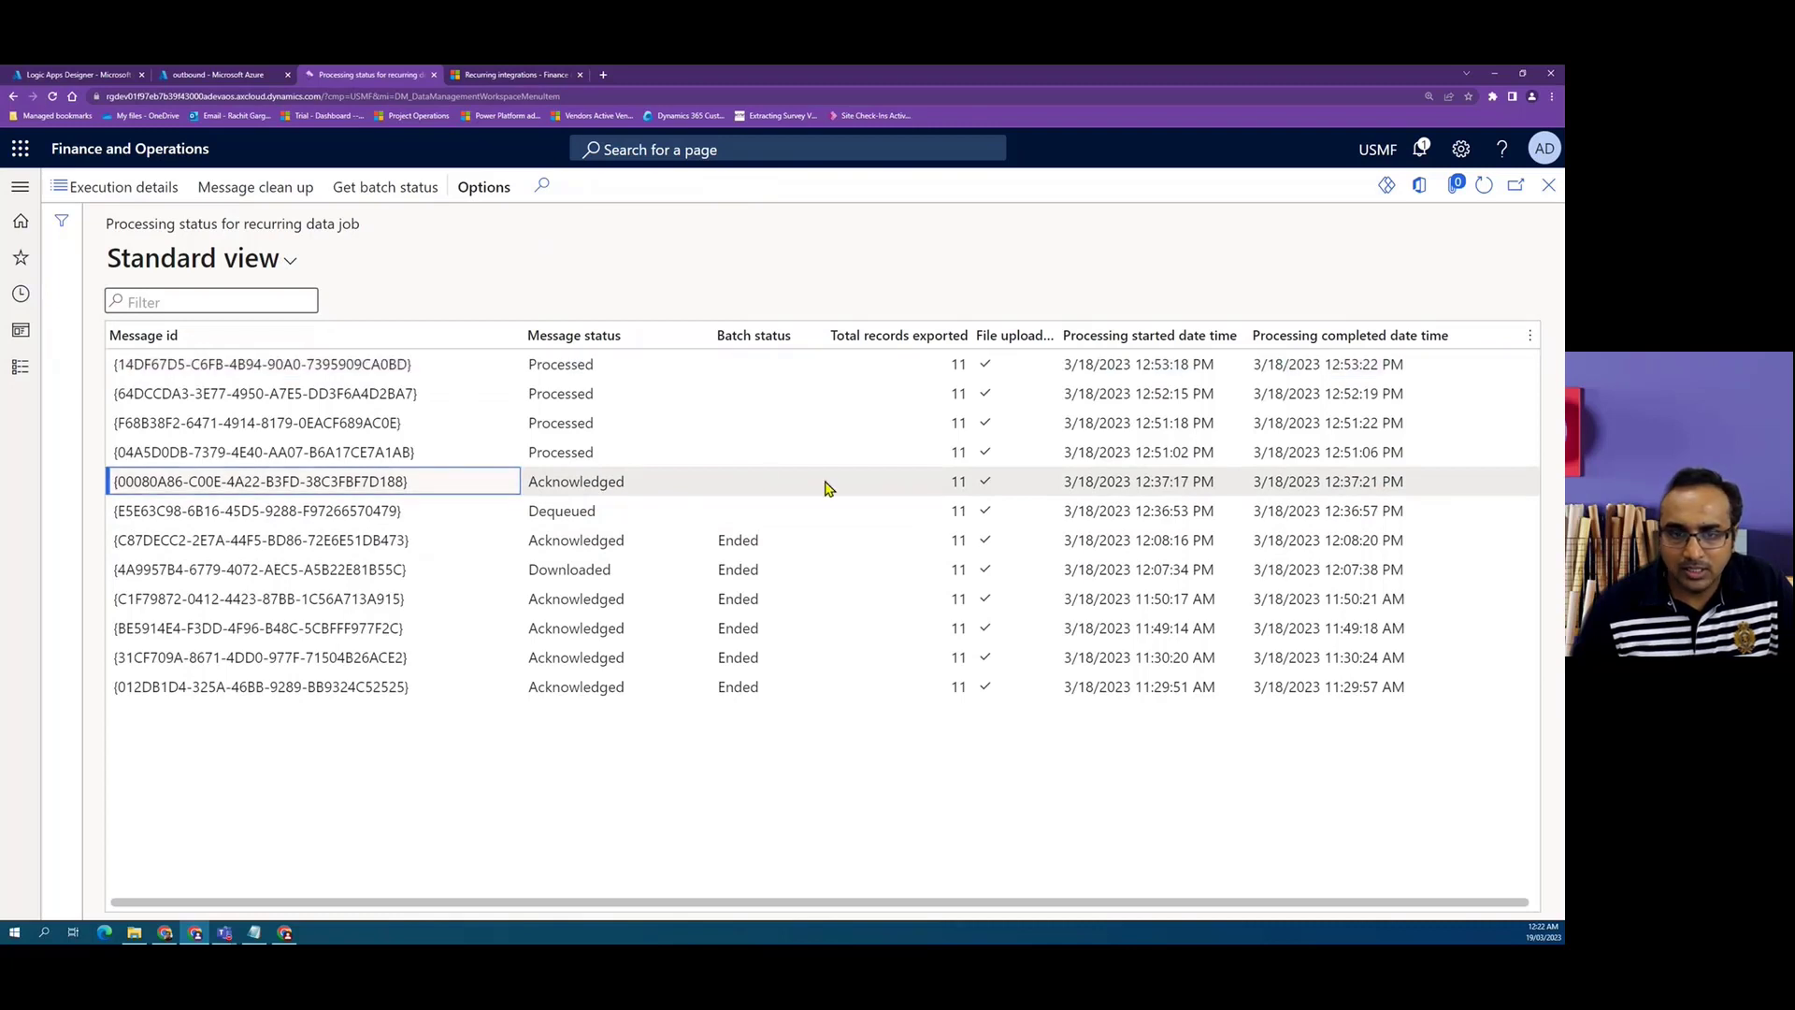
# Open the run's Dequeue action and examine its raw outputs, including the download location URL.
pyautogui.click(70, 75)
pyautogui.scroll(-3, 393, 596)
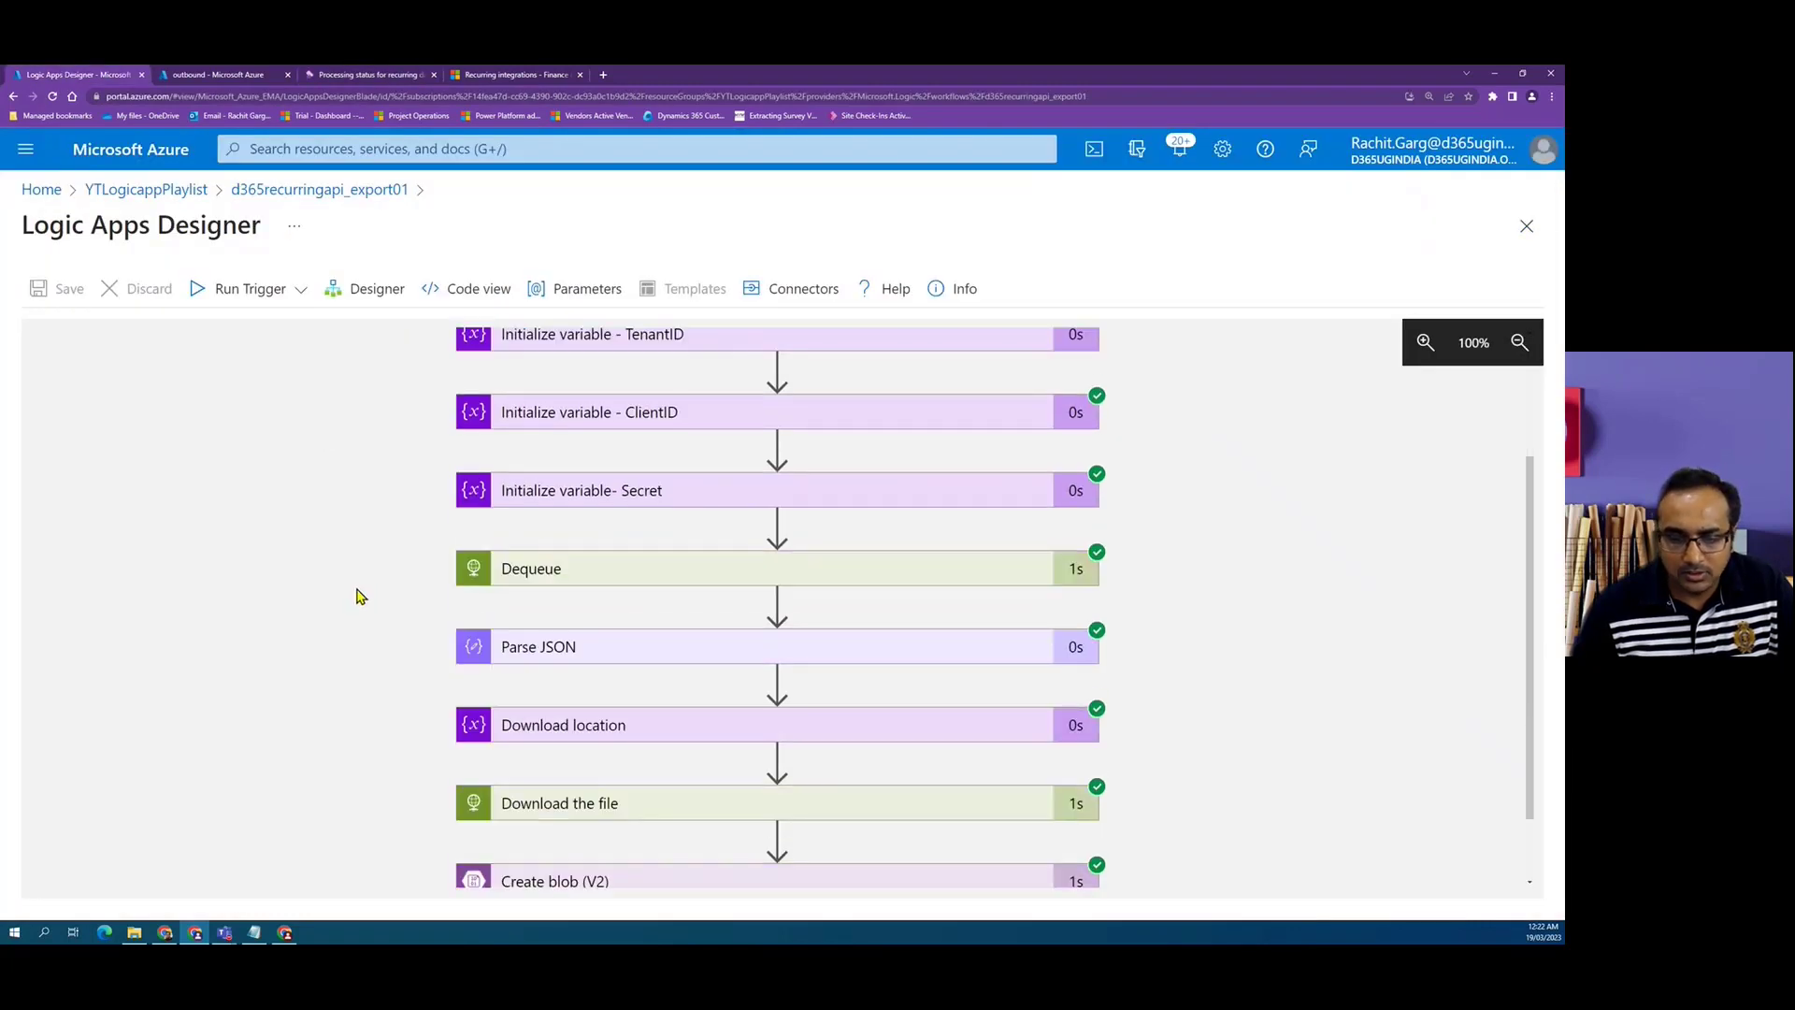
pyautogui.scroll(1, 673, 597)
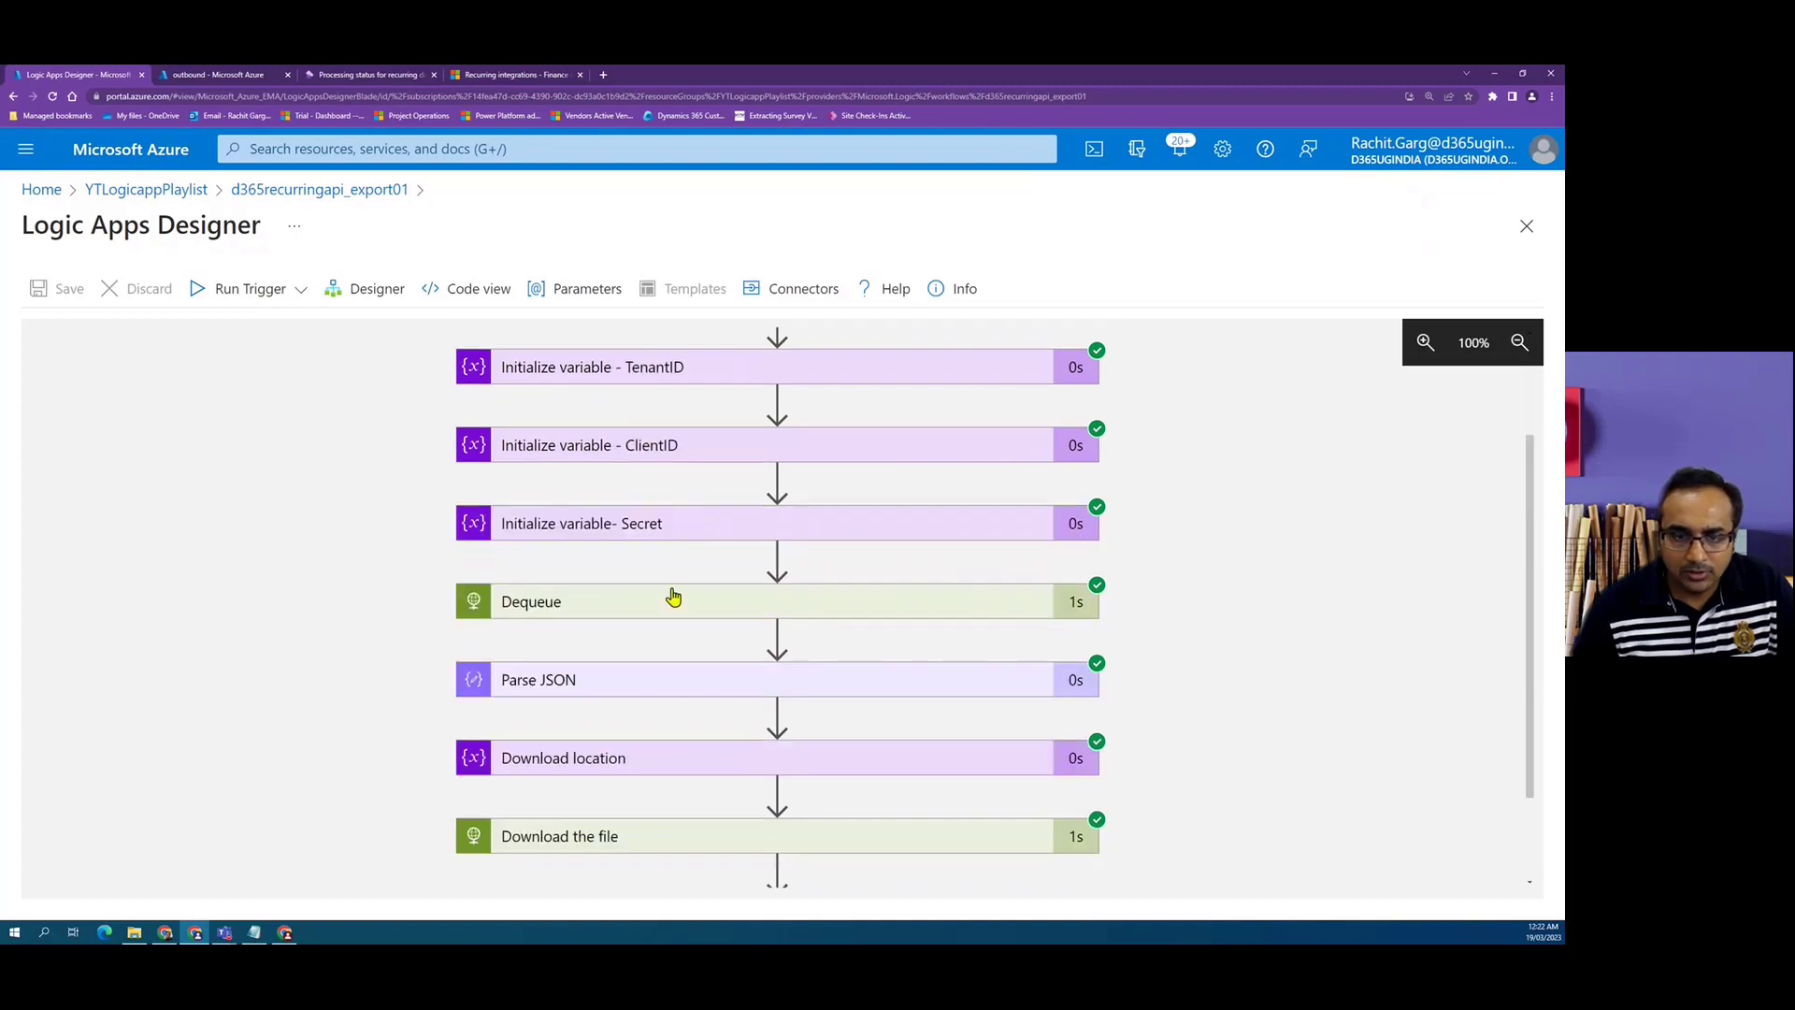
pyautogui.click(673, 601)
pyautogui.scroll(-5, 593, 521)
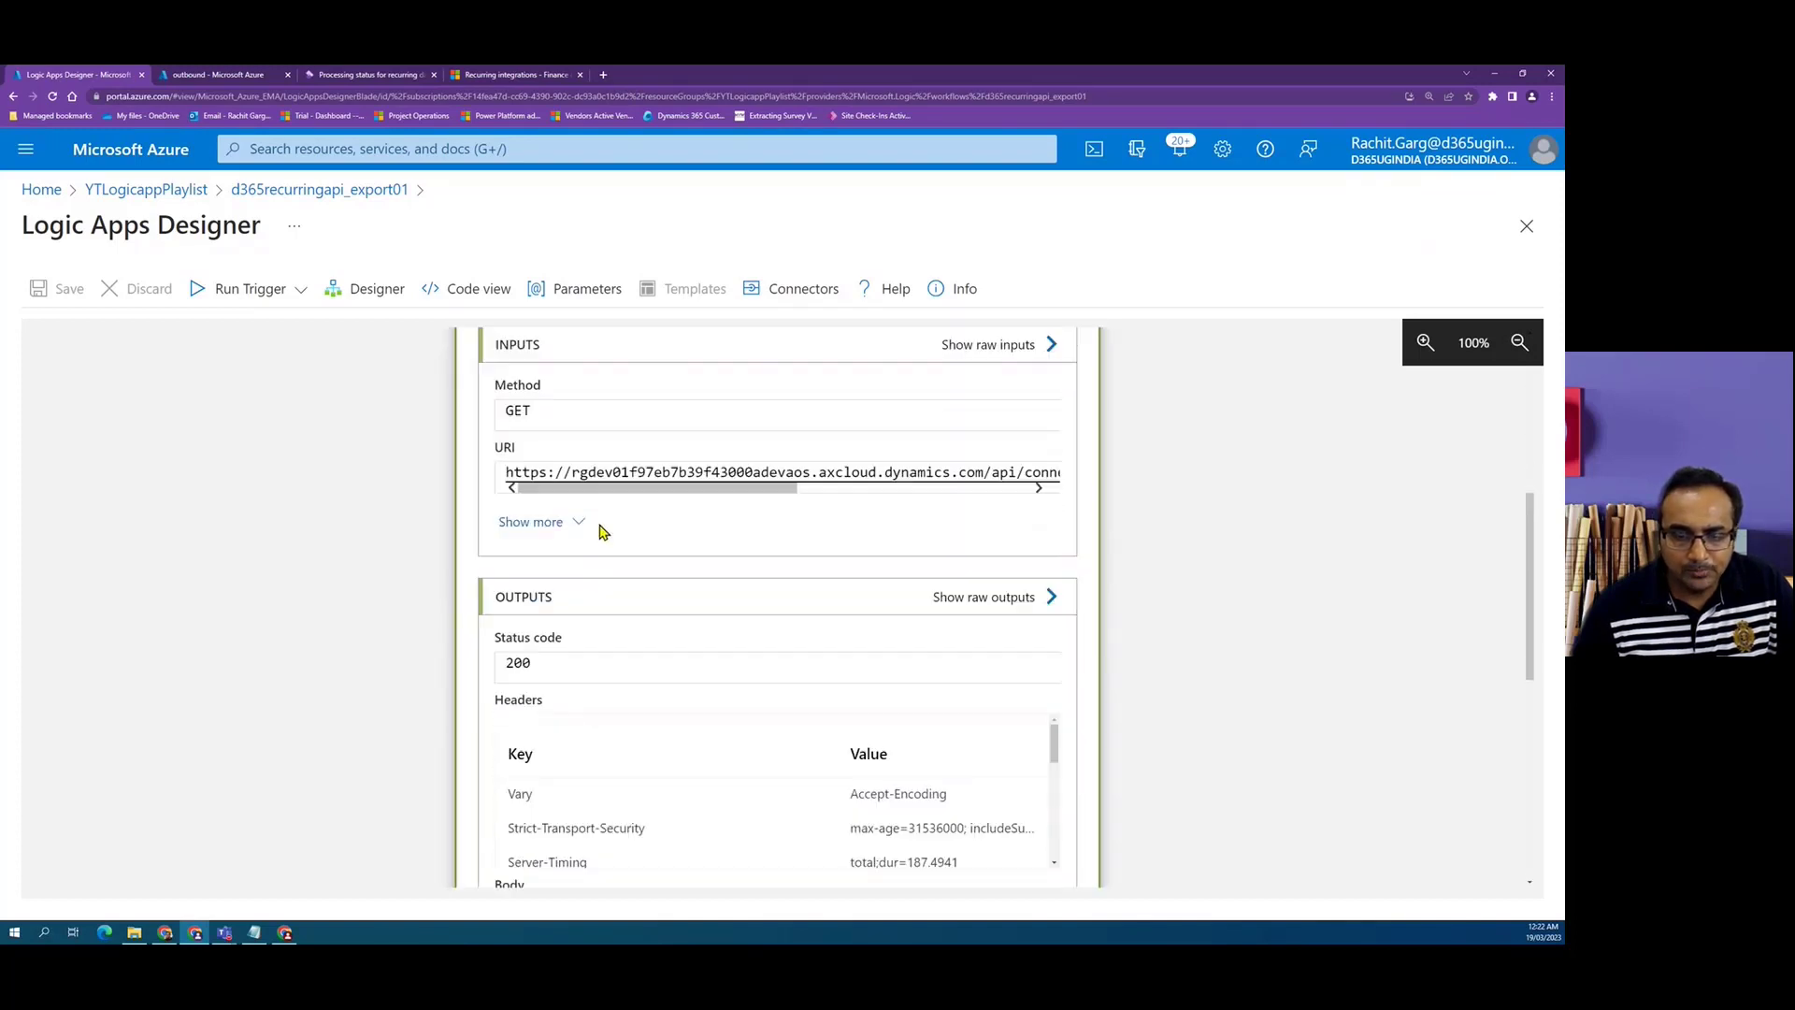
pyautogui.scroll(-3, 797, 585)
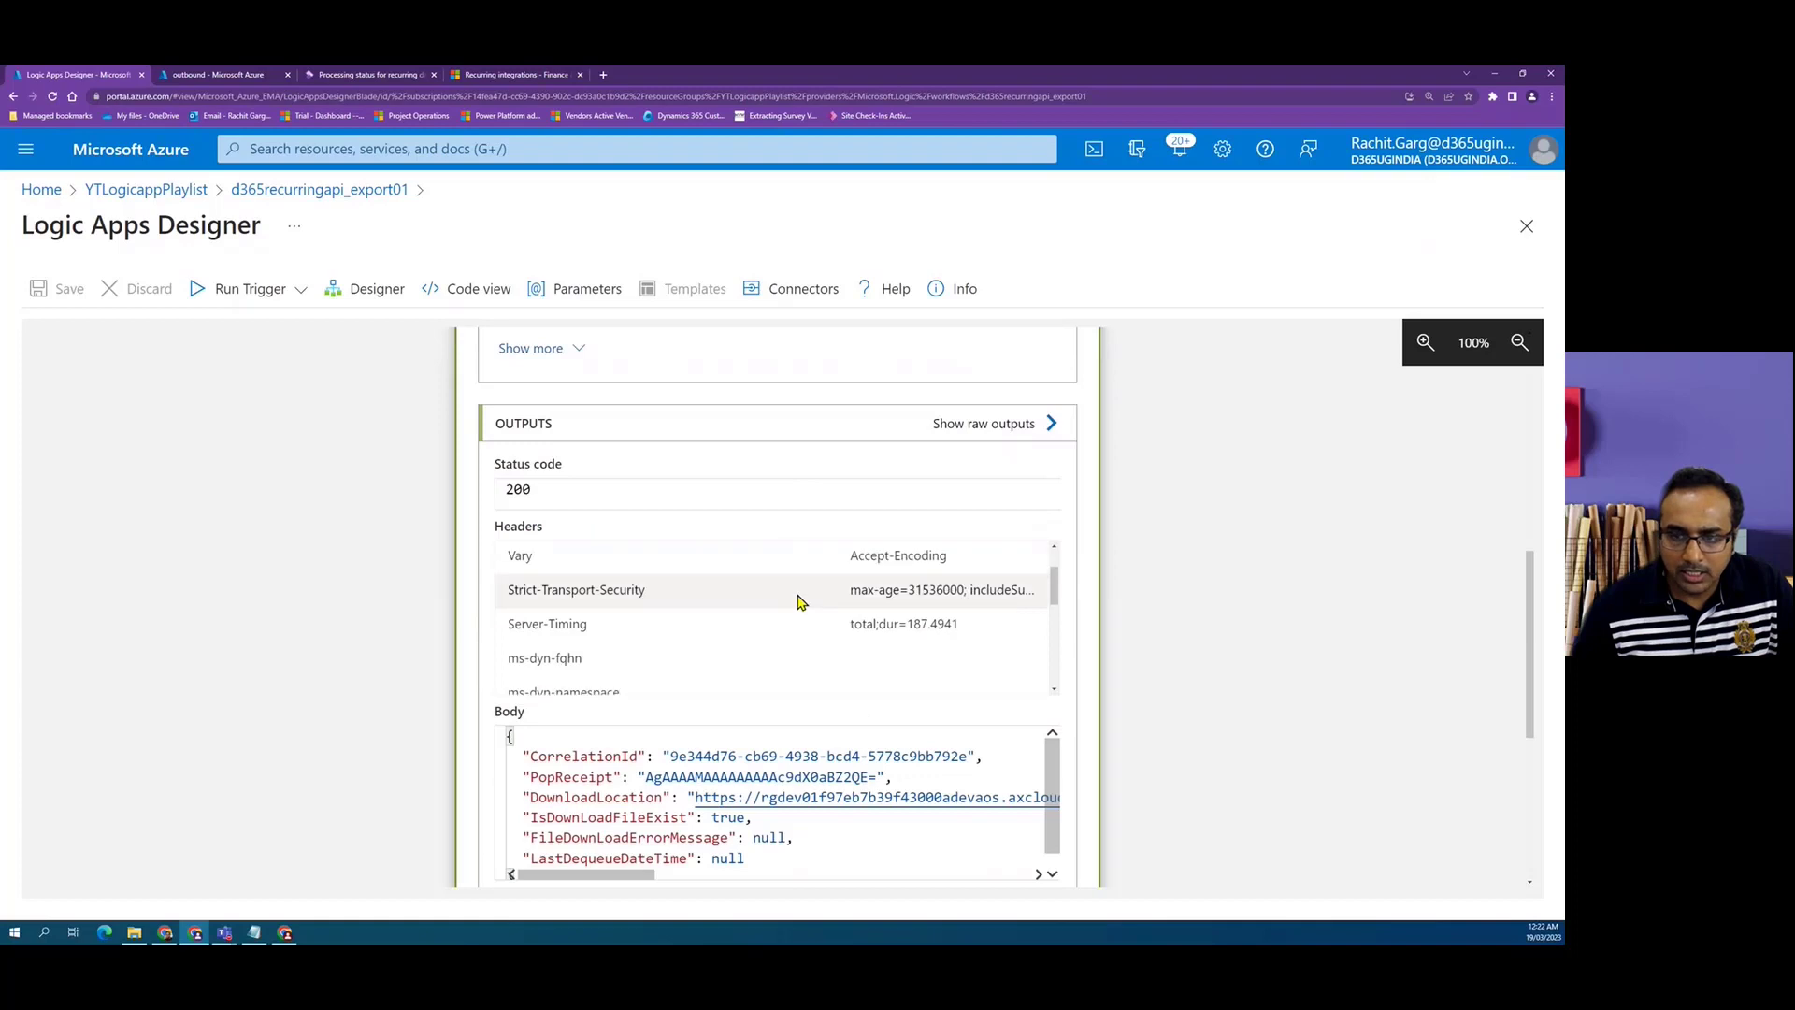
pyautogui.click(979, 429)
pyautogui.moveTo(123, 717); pyautogui.dragTo(1549, 728)
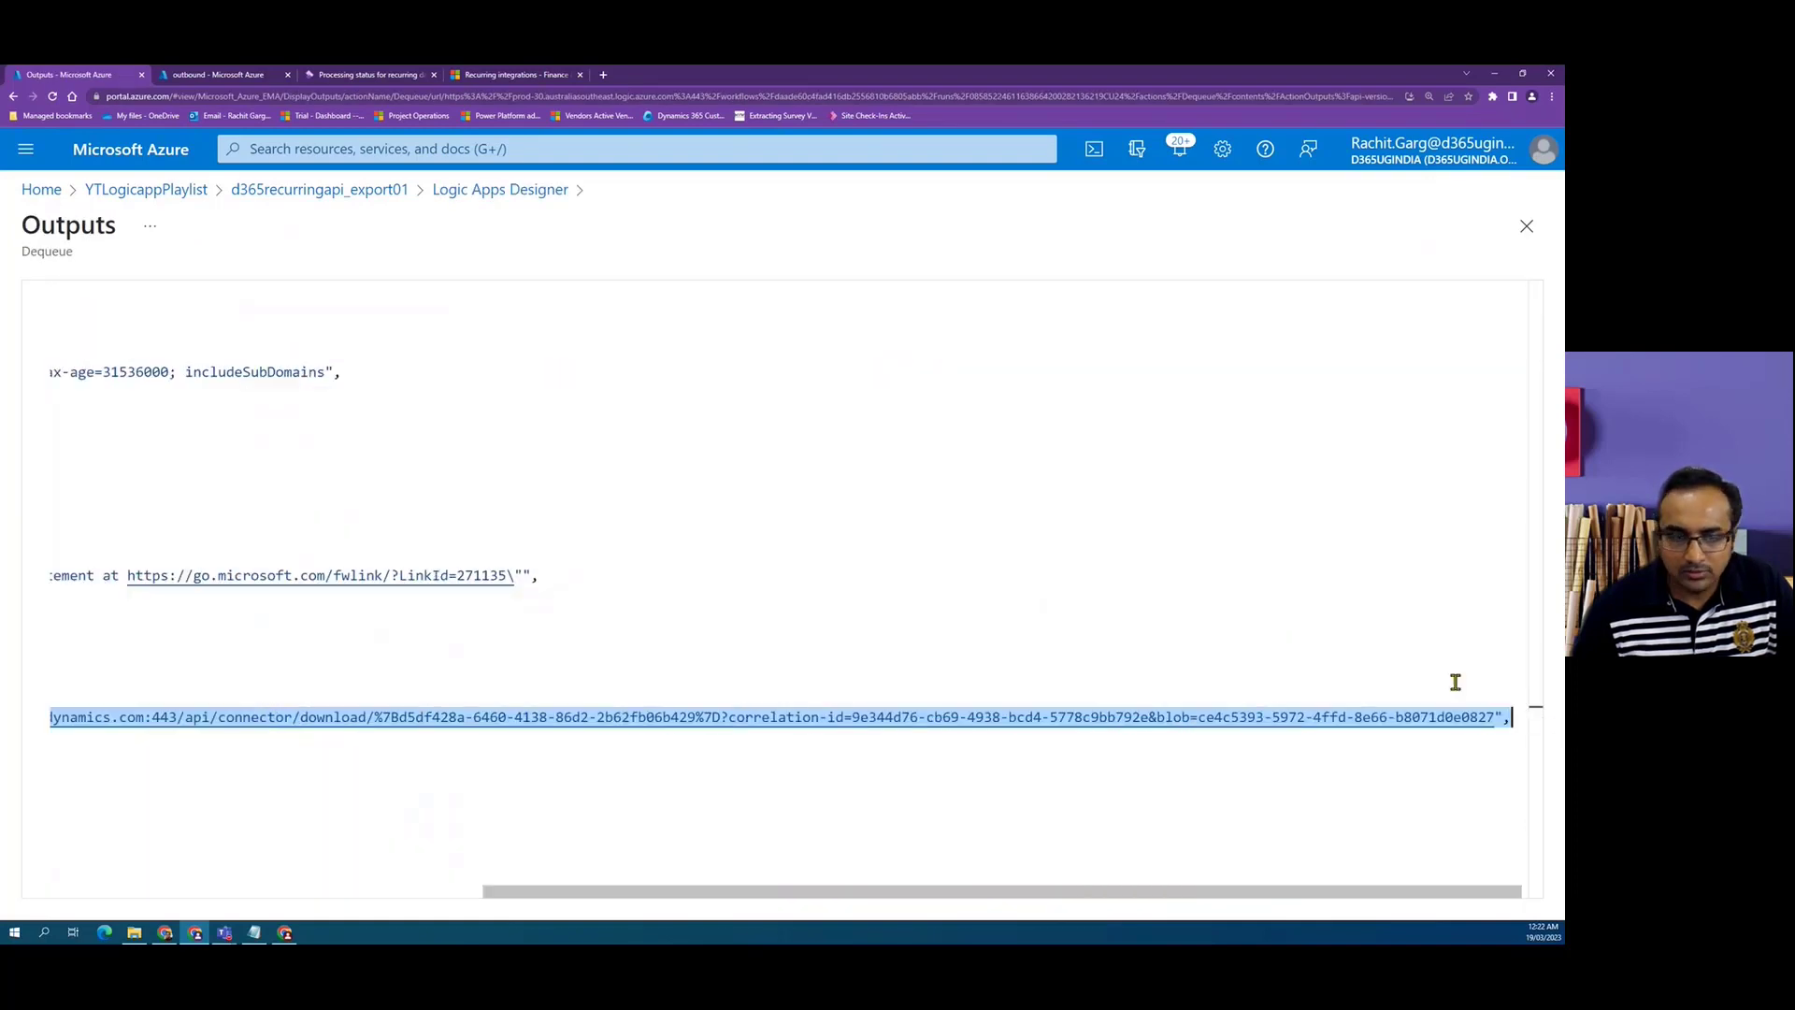
pyautogui.click(1531, 243)
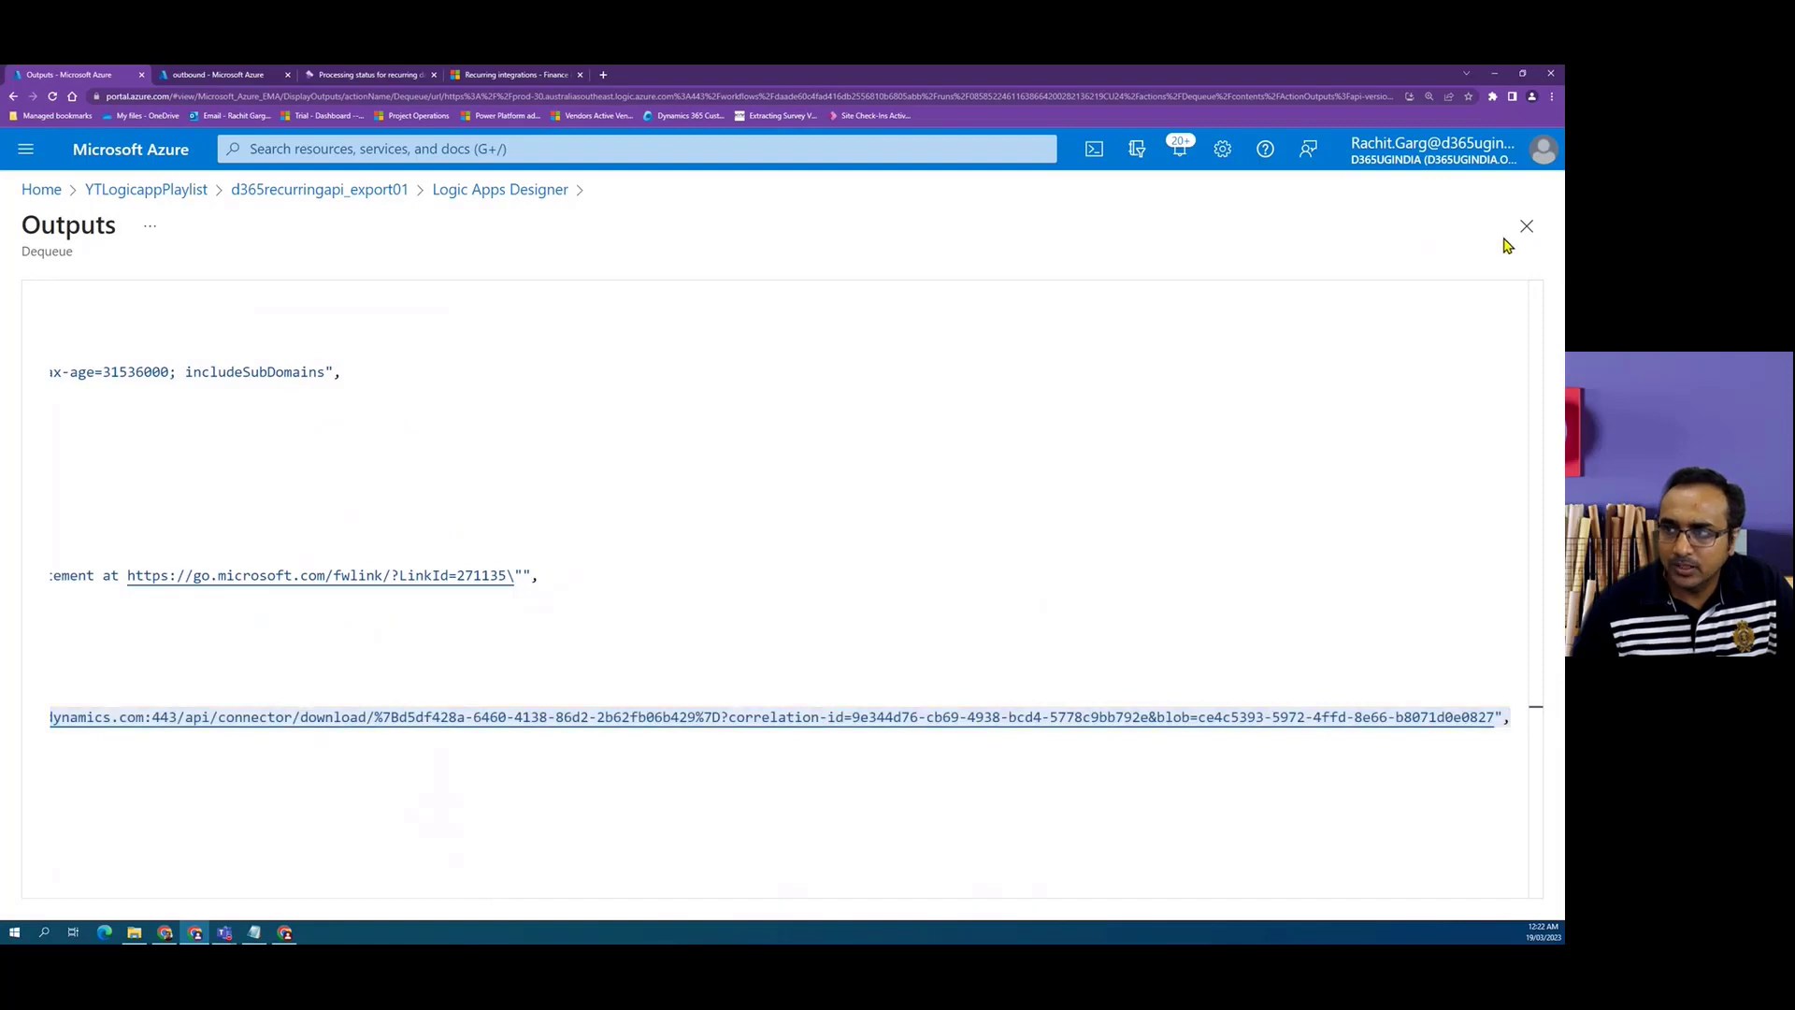
pyautogui.click(1526, 226)
# Inspect the run details of the Parse JSON, Download location and Download the file actions.
pyautogui.scroll(-3, 1216, 617)
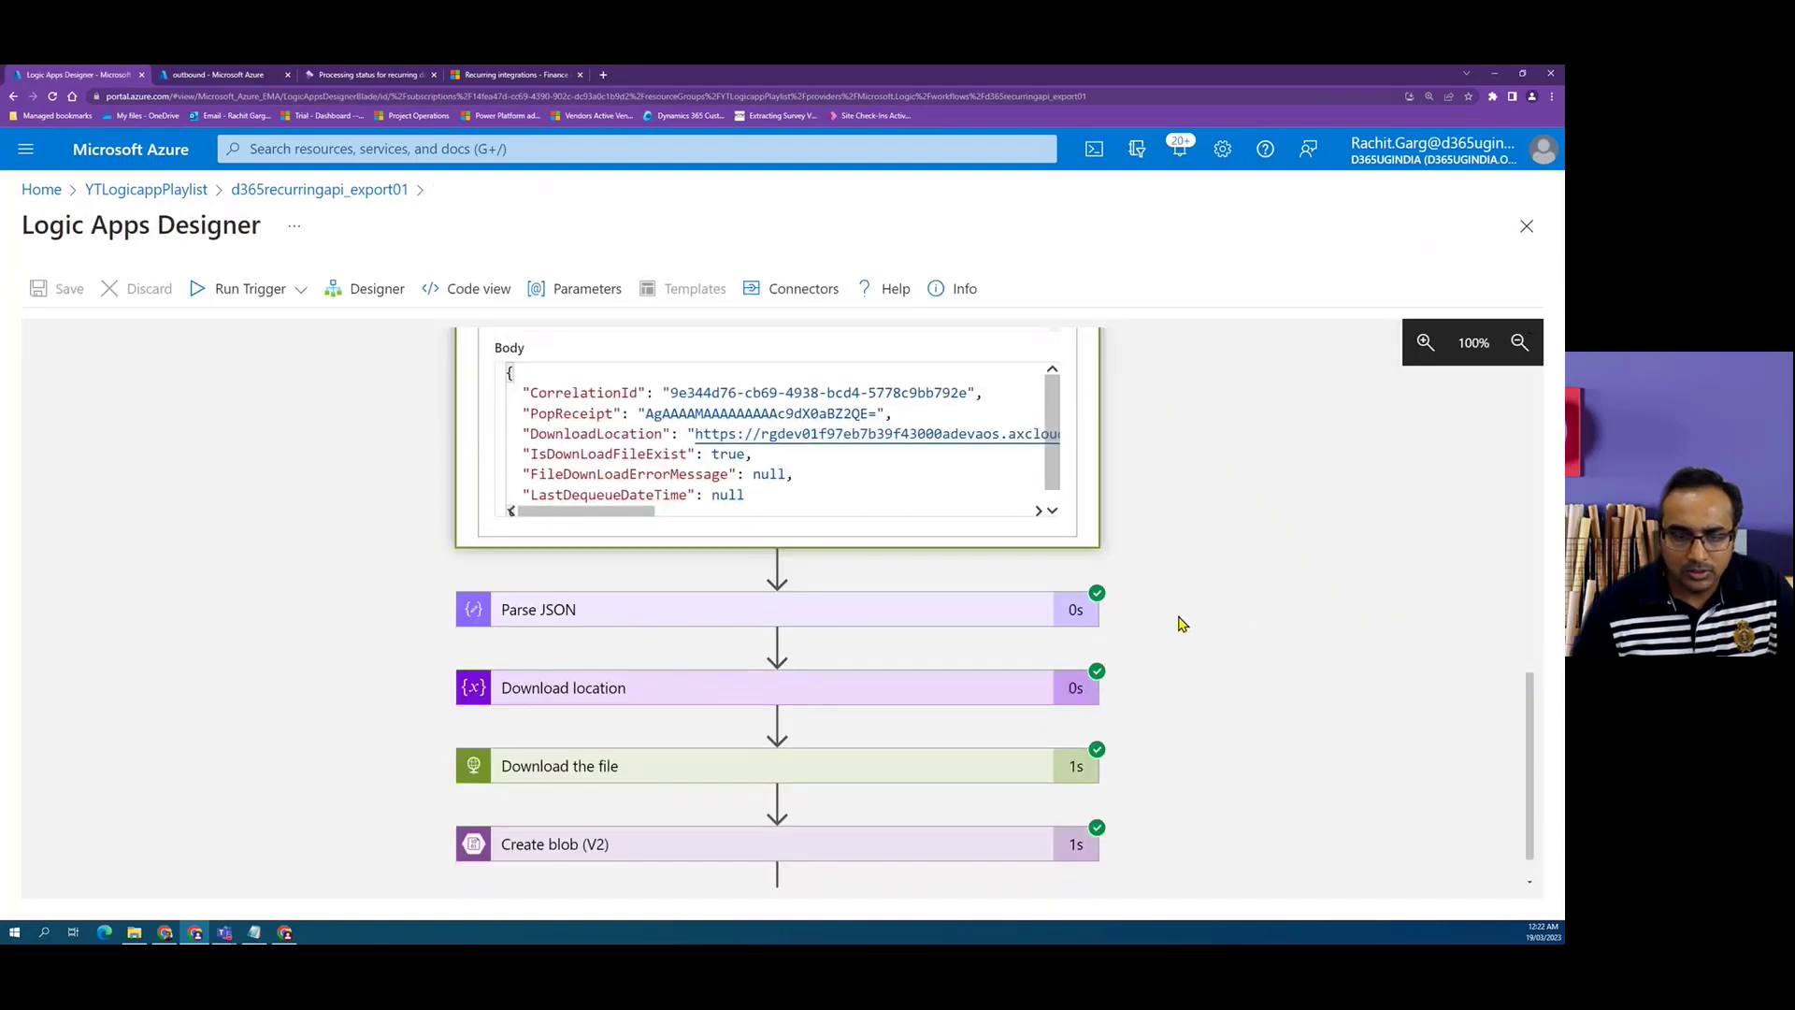
pyautogui.click(871, 574)
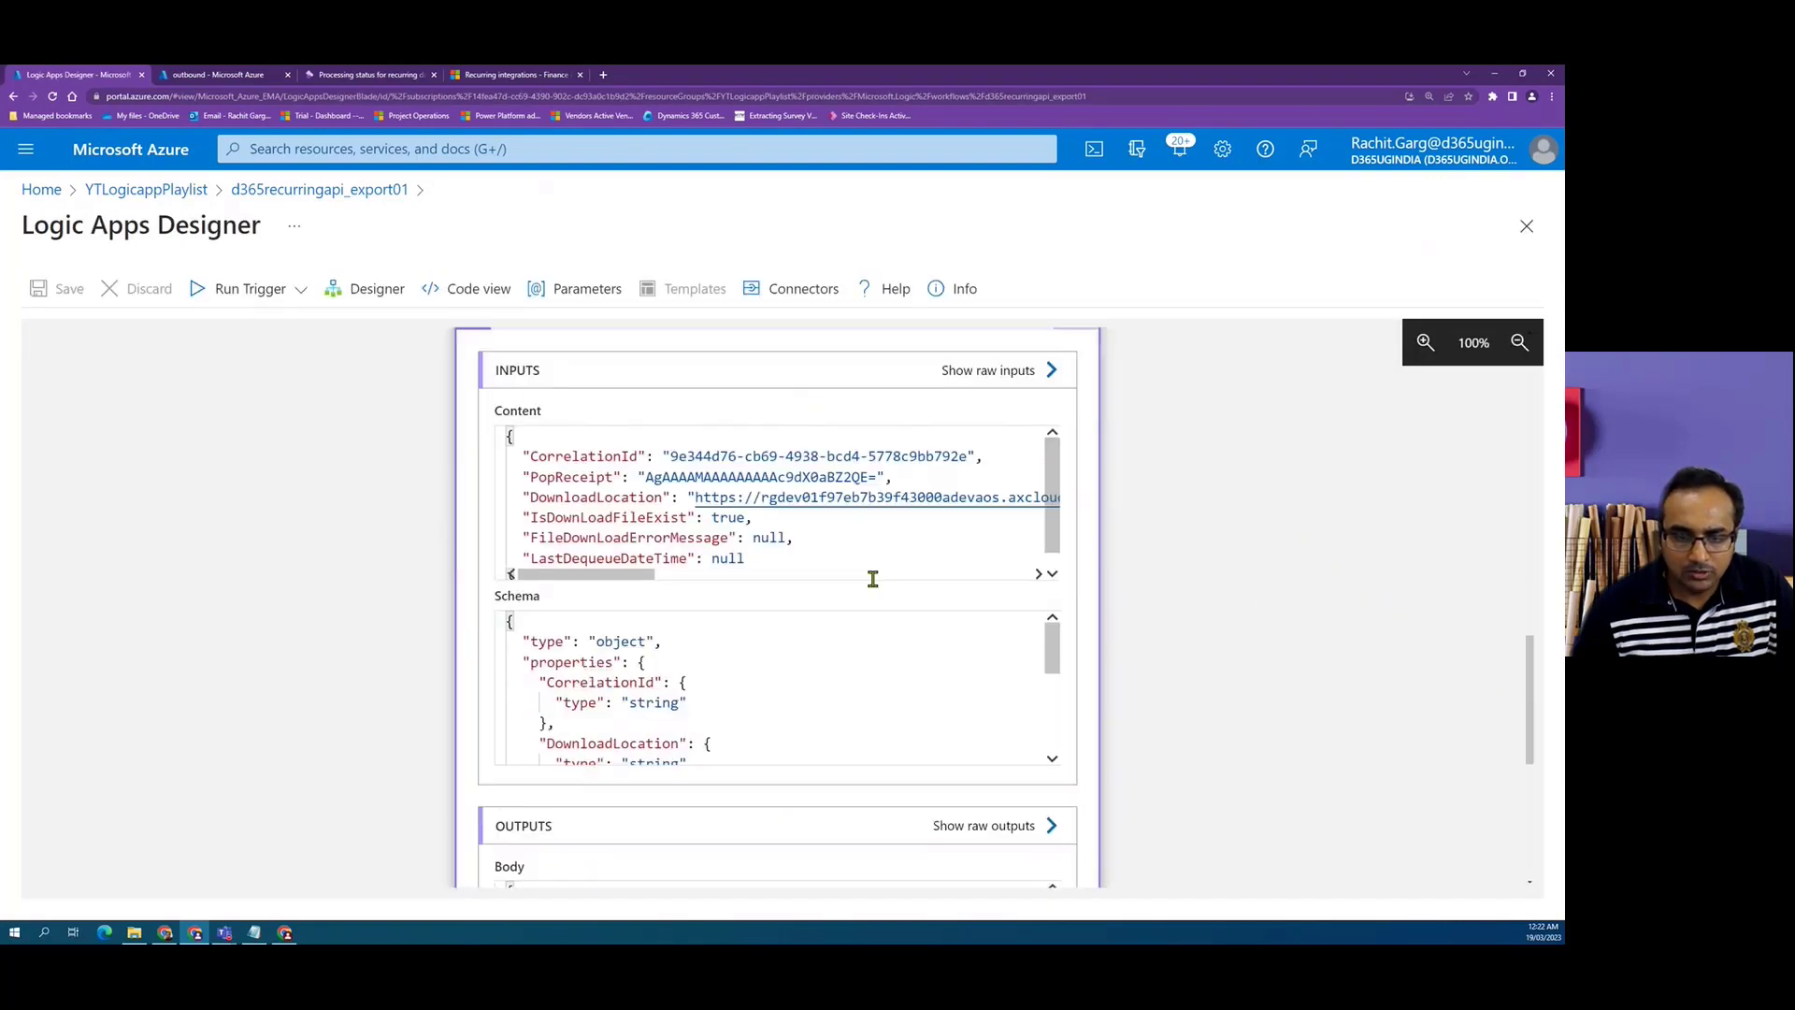
pyautogui.scroll(-6, 761, 633)
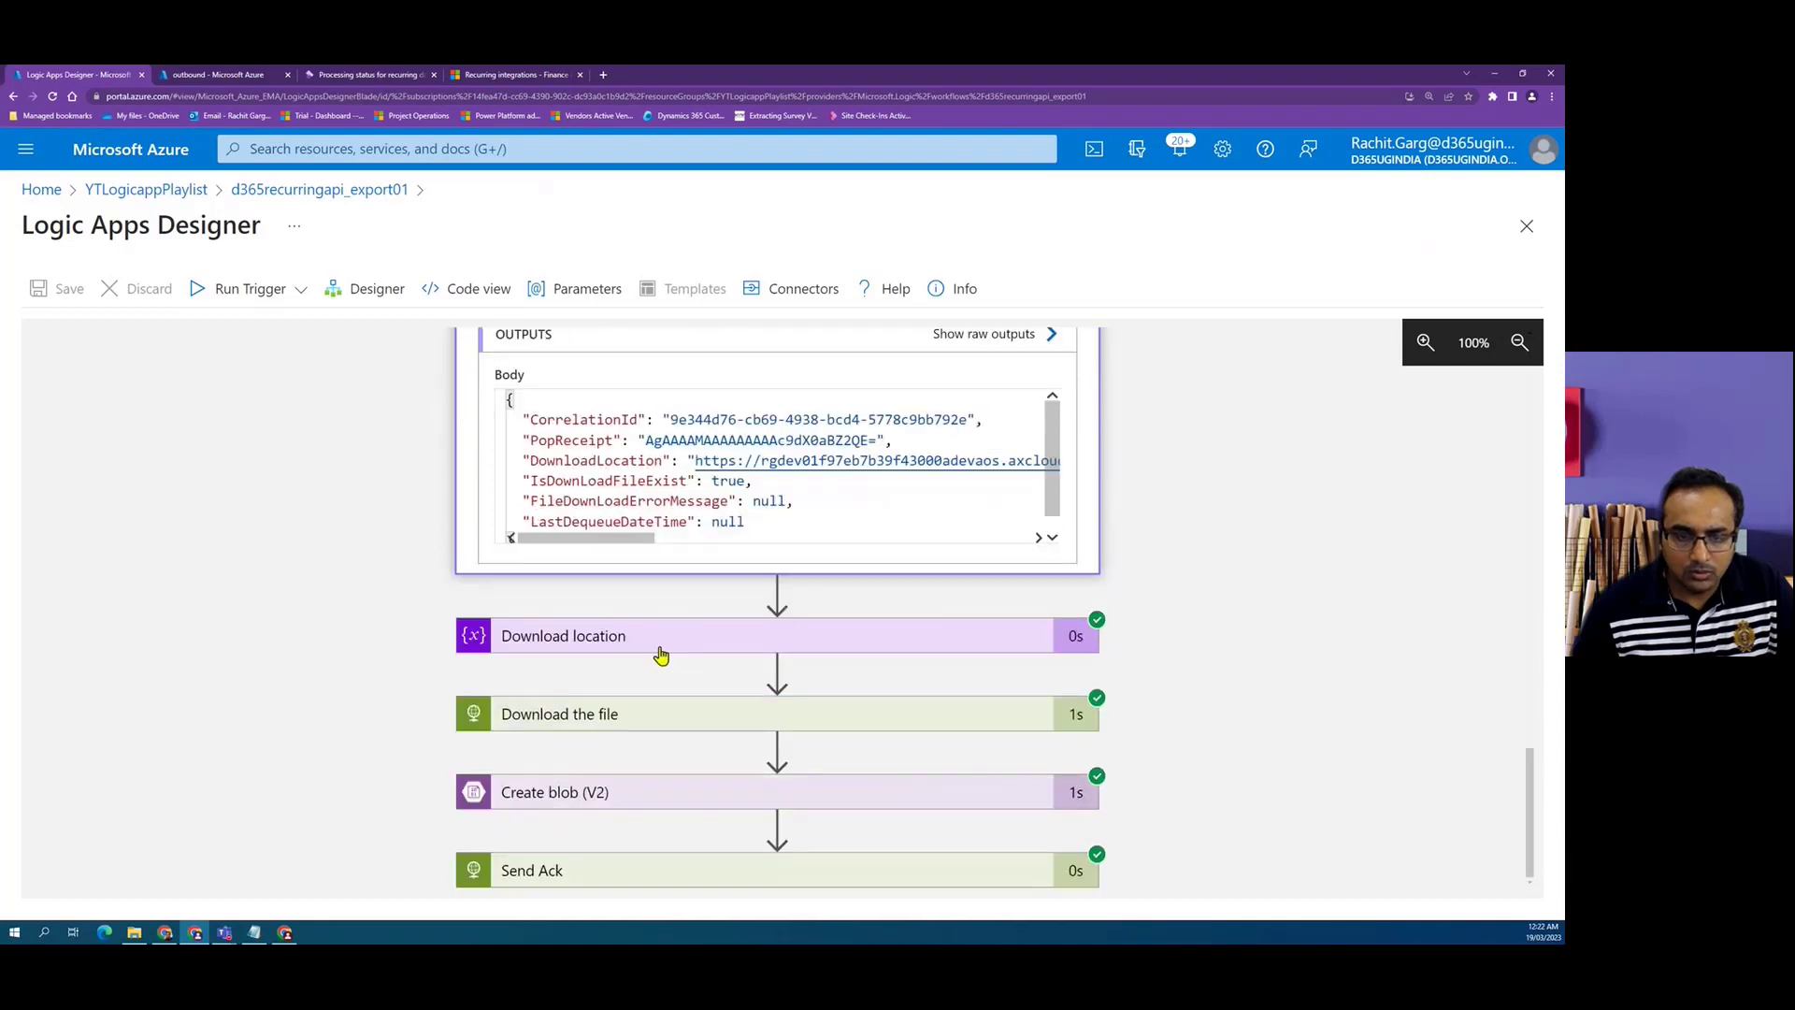
pyautogui.click(682, 641)
pyautogui.moveTo(510, 601); pyautogui.dragTo(1090, 614)
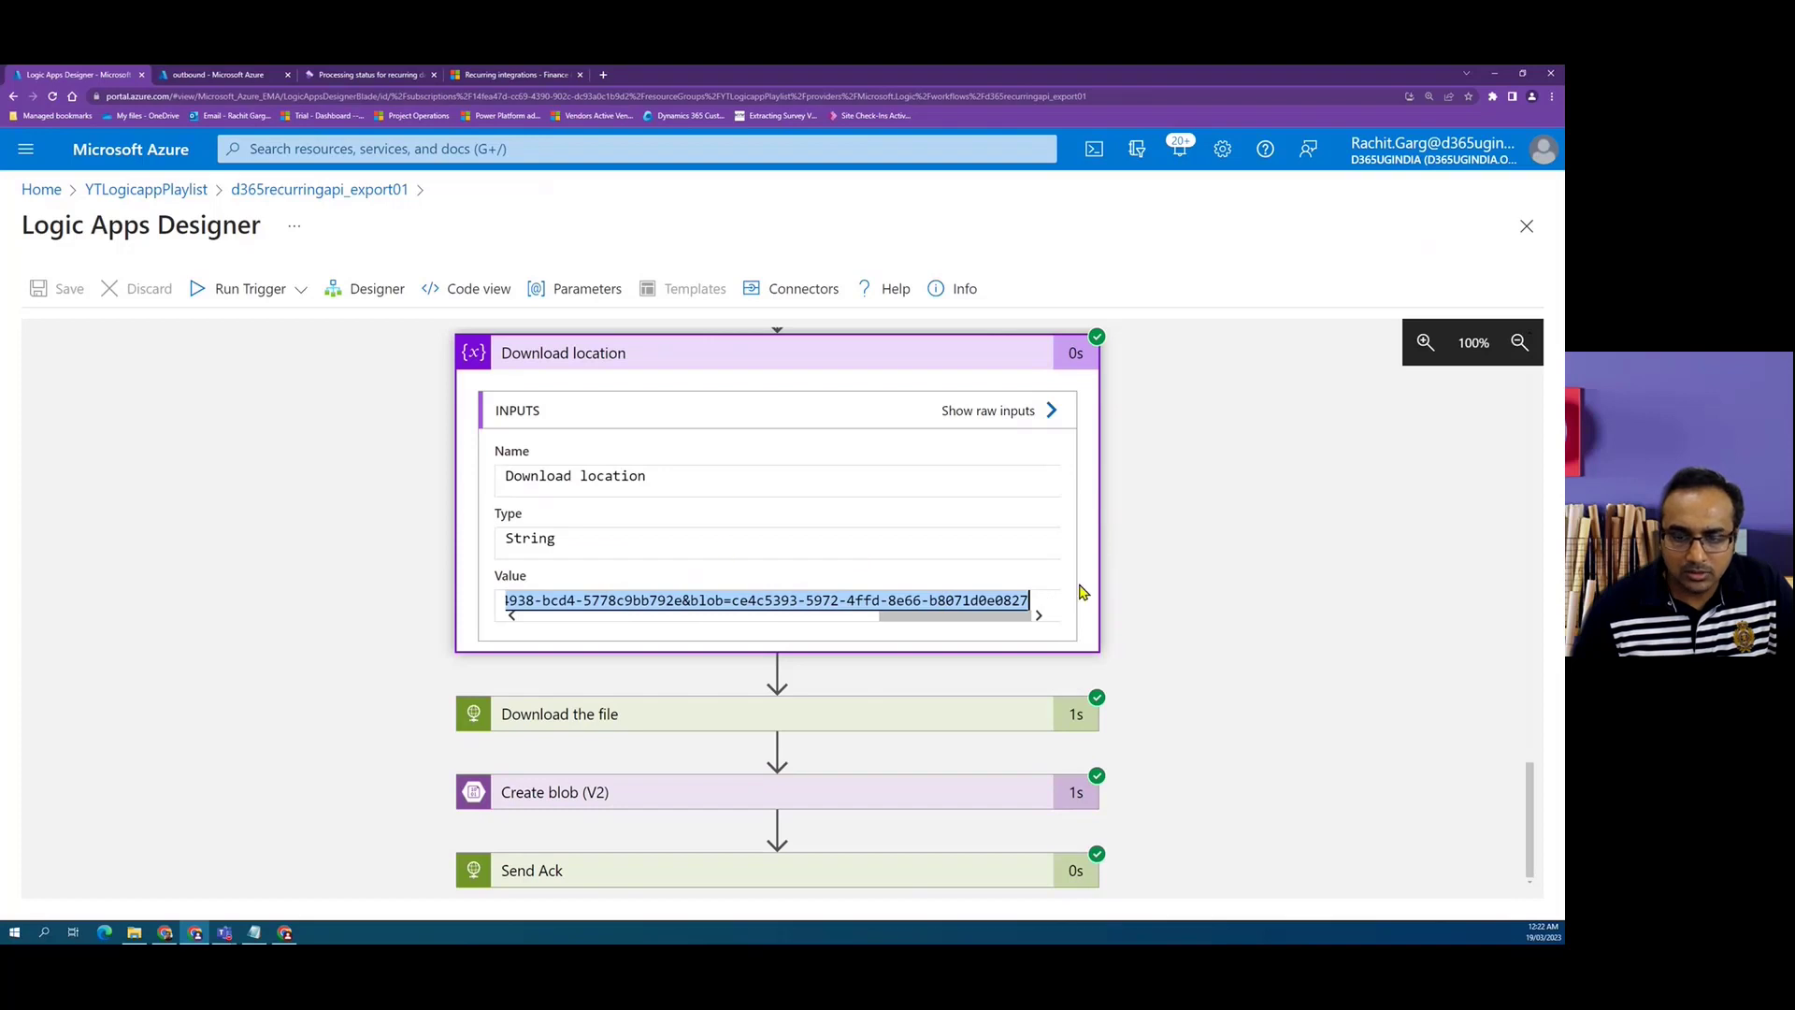
pyautogui.click(847, 712)
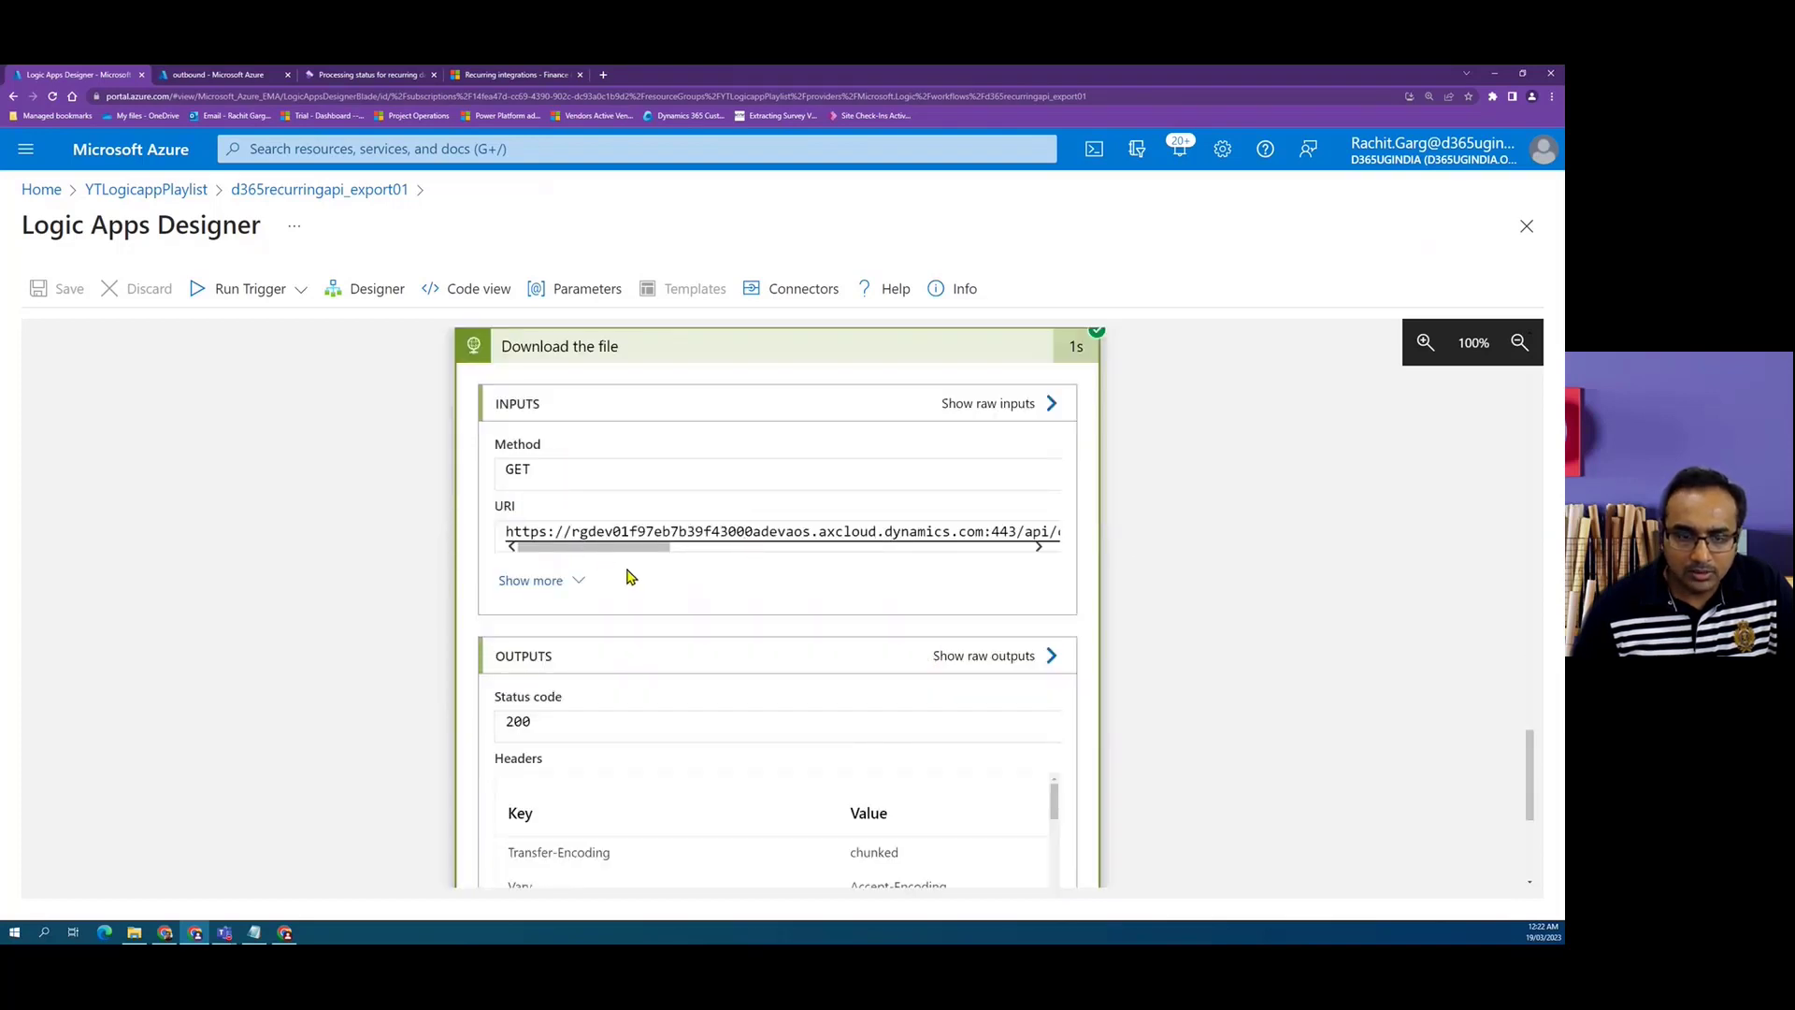
pyautogui.scroll(-3, 628, 577)
pyautogui.moveTo(549, 739); pyautogui.dragTo(1047, 762)
pyautogui.moveTo(790, 765); pyautogui.dragTo(740, 765)
pyautogui.moveTo(965, 765); pyautogui.dragTo(1188, 763)
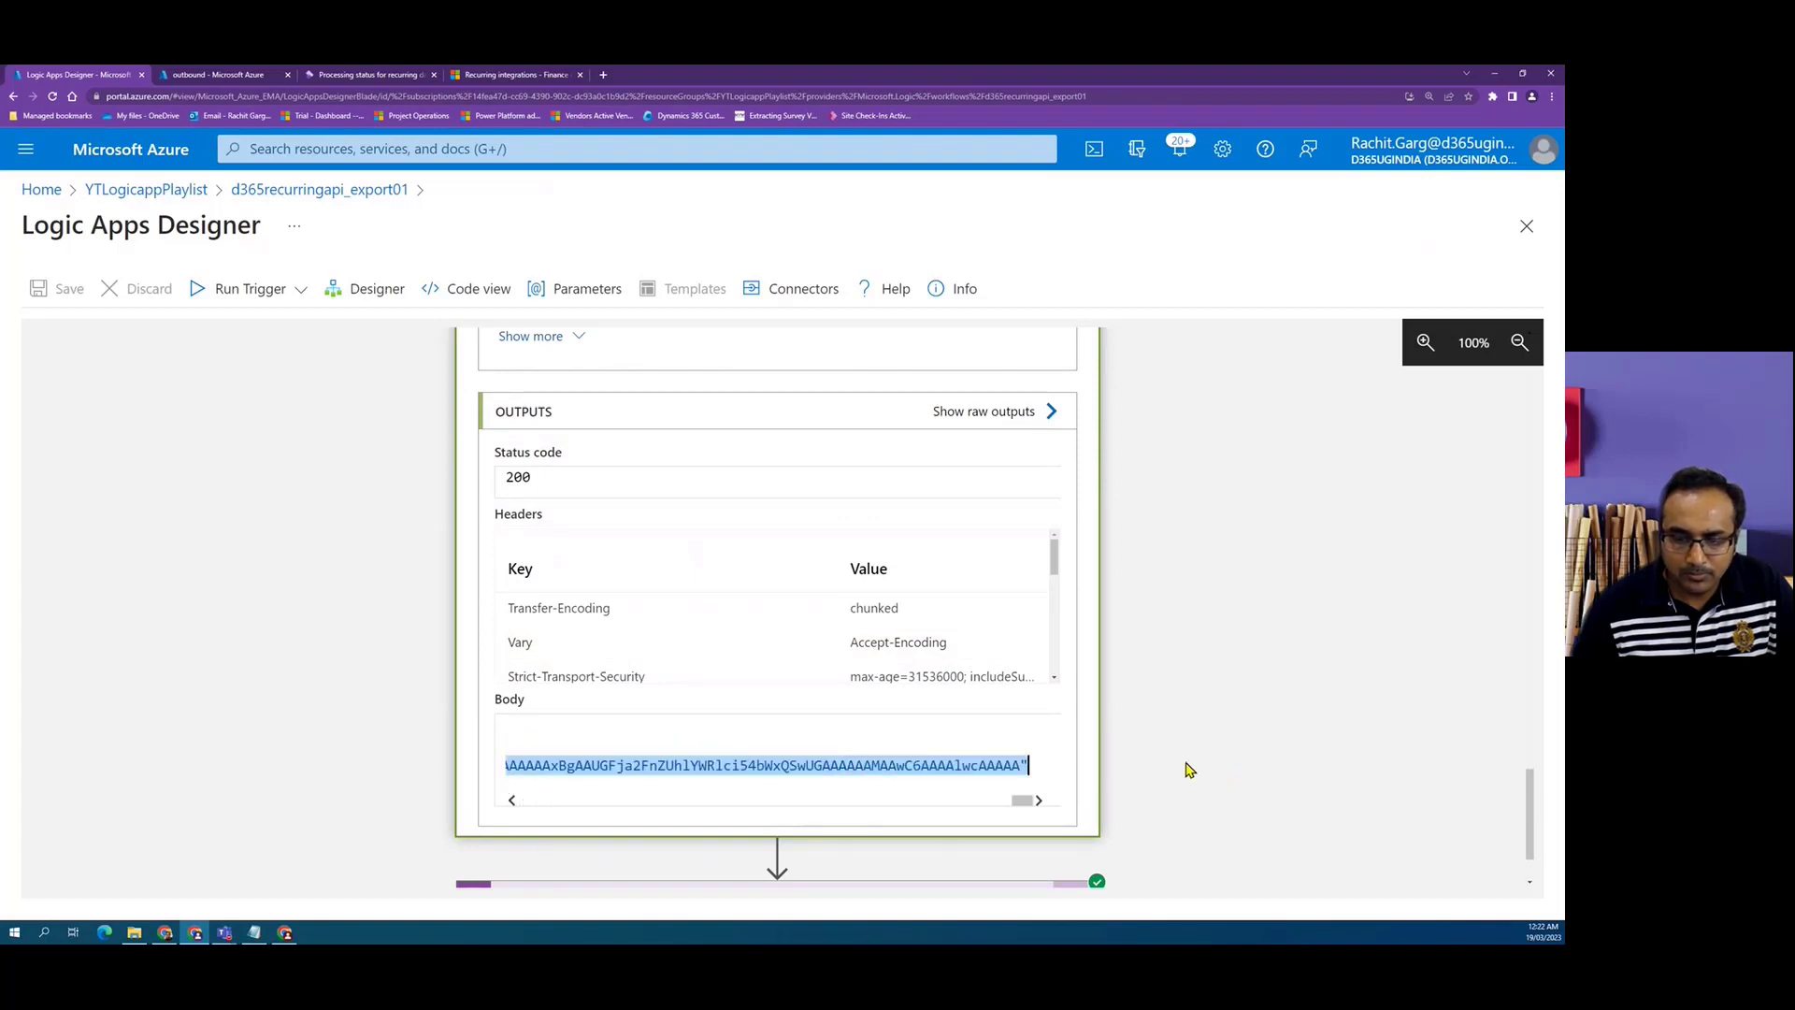
pyautogui.scroll(-1, 787, 708)
# Inspect the Create blob action's inputs and outputs and the Send Ack action's inputs in the run.
pyautogui.click(888, 792)
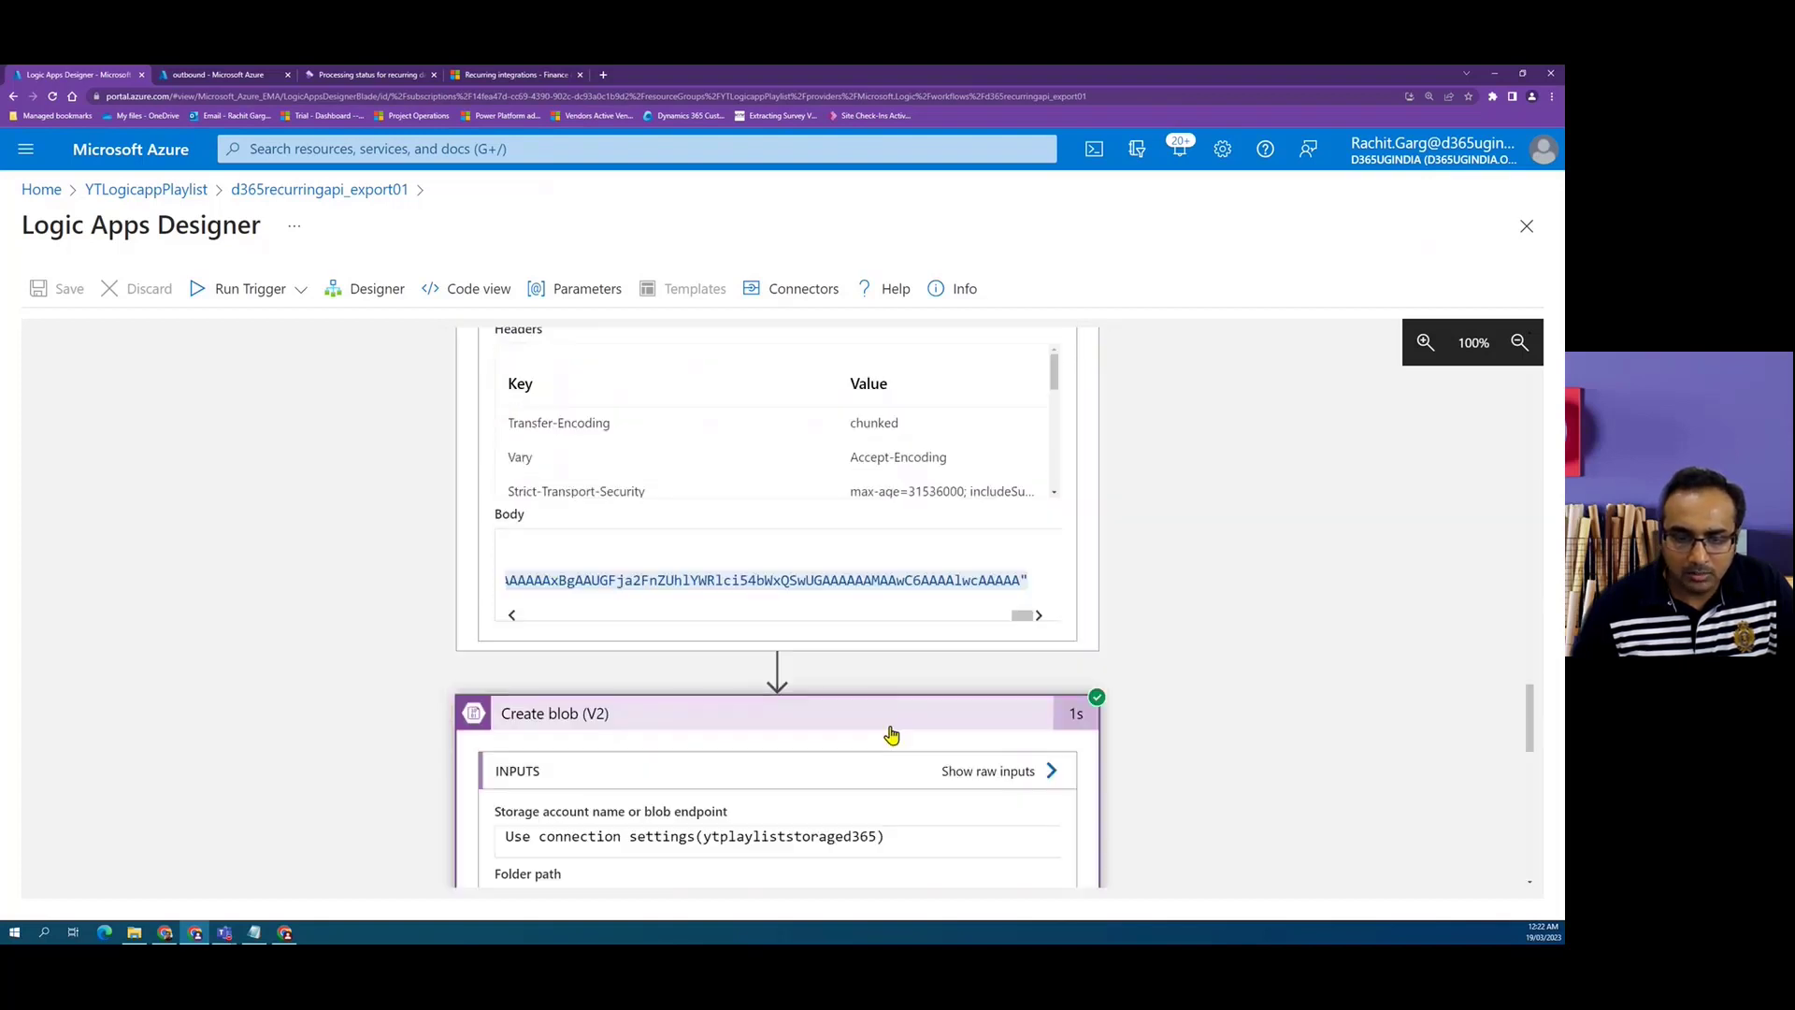
pyautogui.scroll(-3, 853, 617)
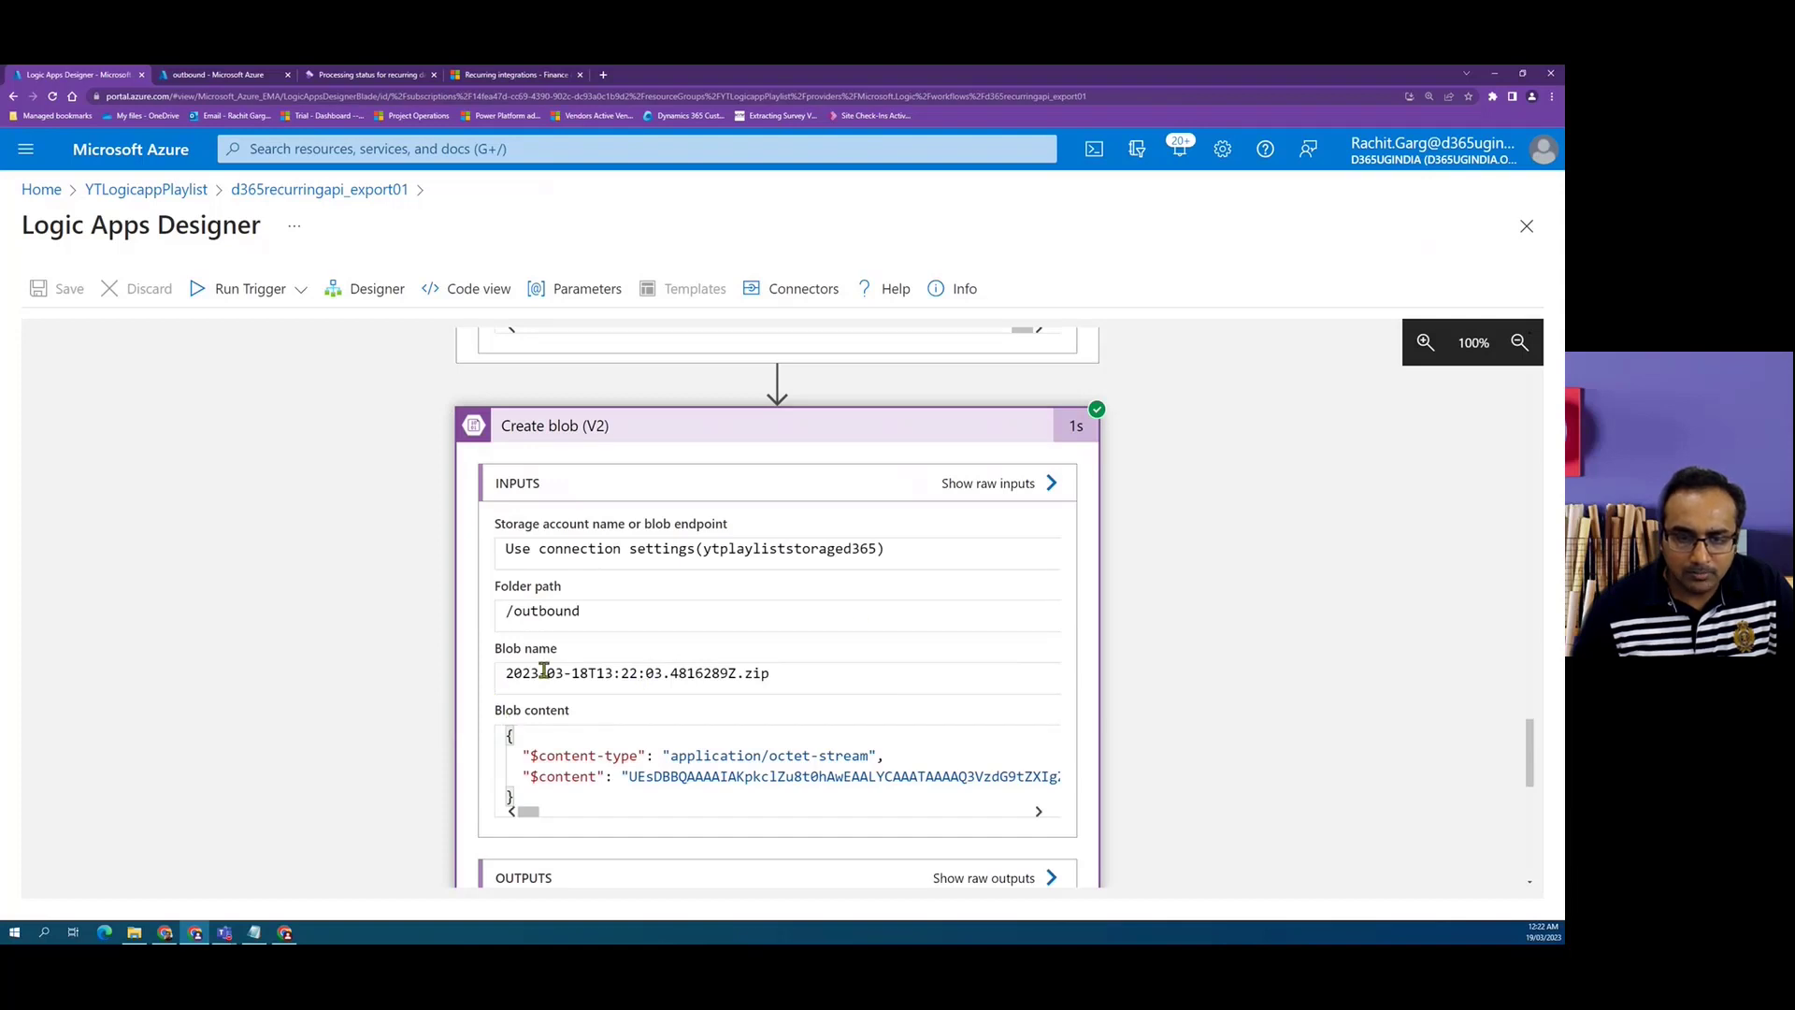
pyautogui.moveTo(789, 677); pyautogui.dragTo(506, 674)
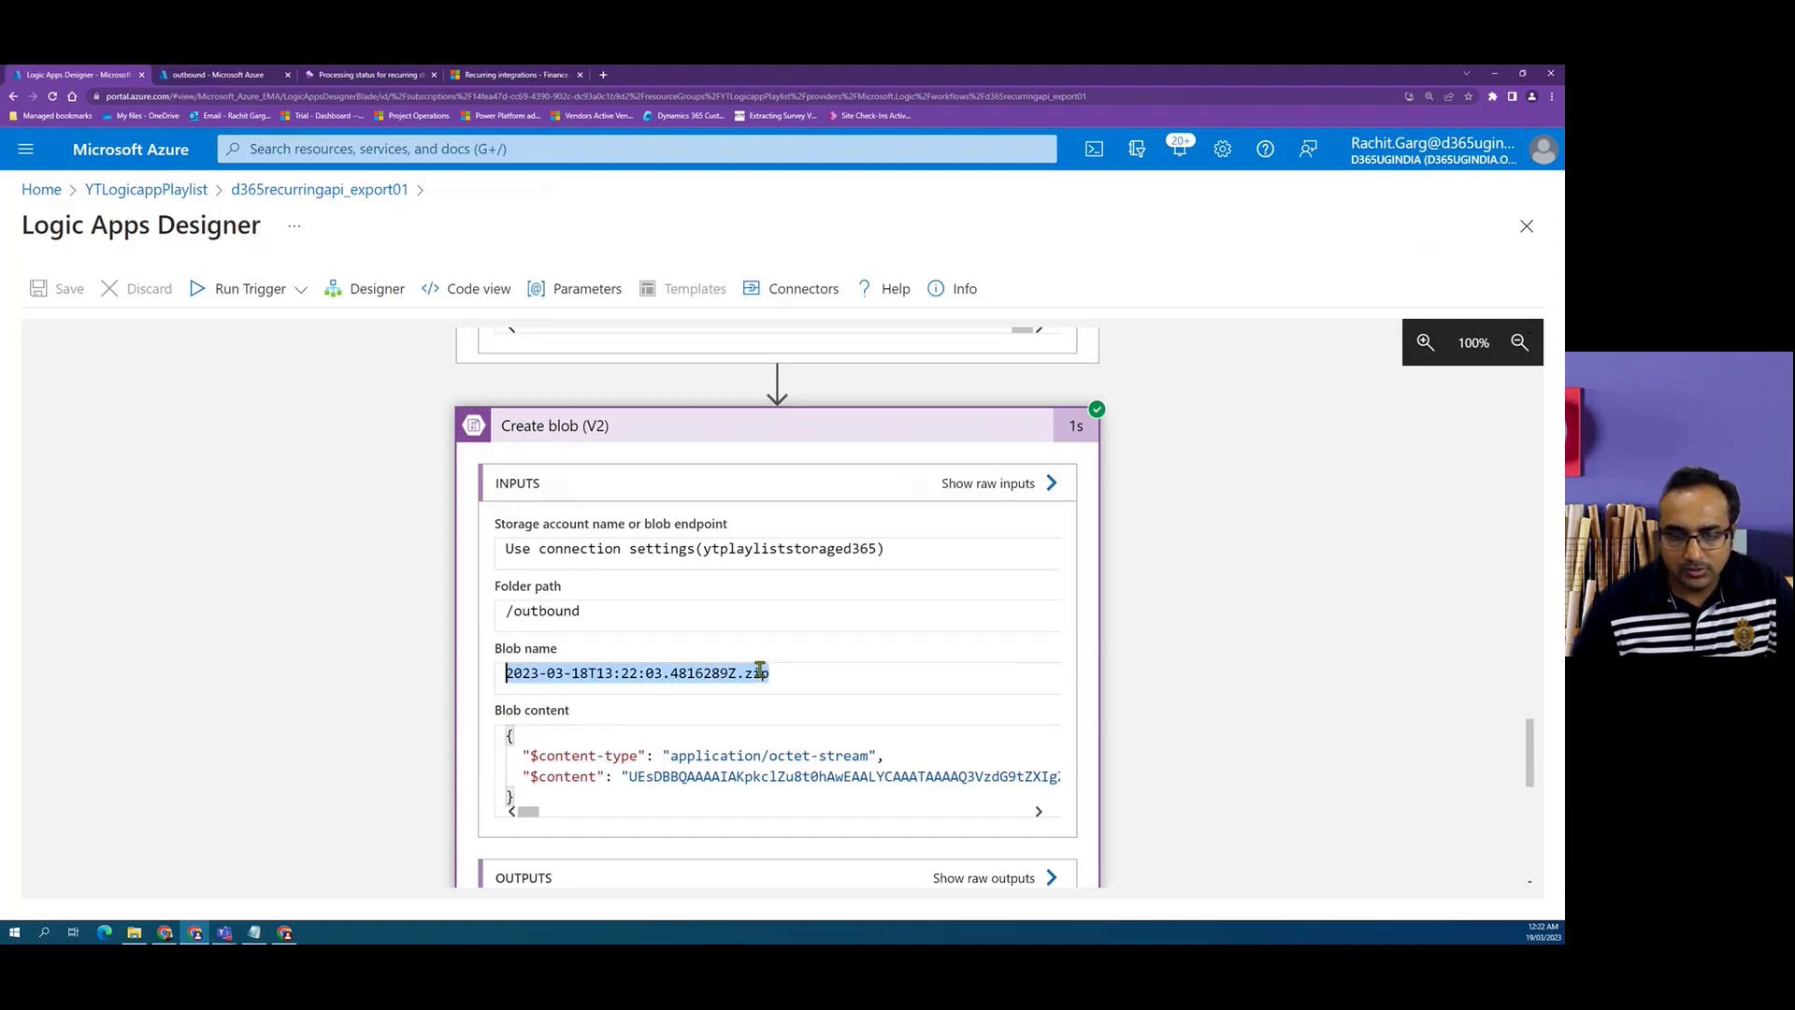
pyautogui.scroll(-3, 717, 702)
pyautogui.scroll(-5, 716, 702)
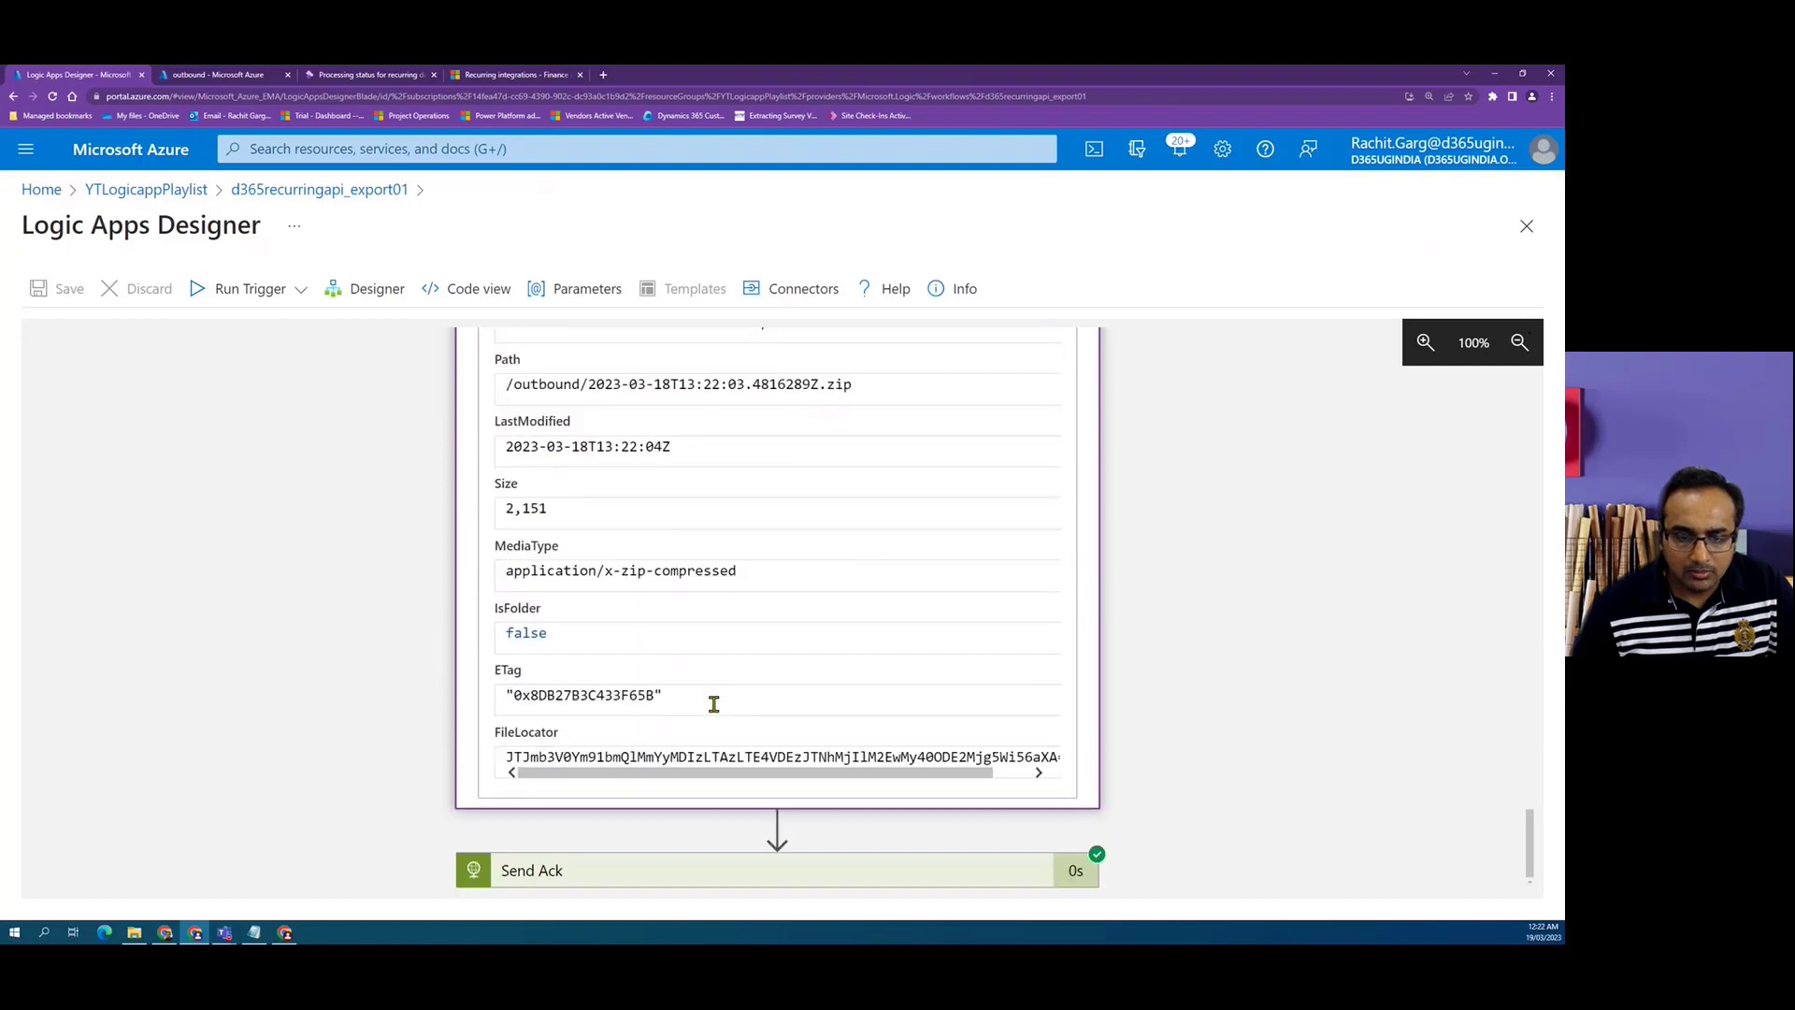
pyautogui.click(748, 869)
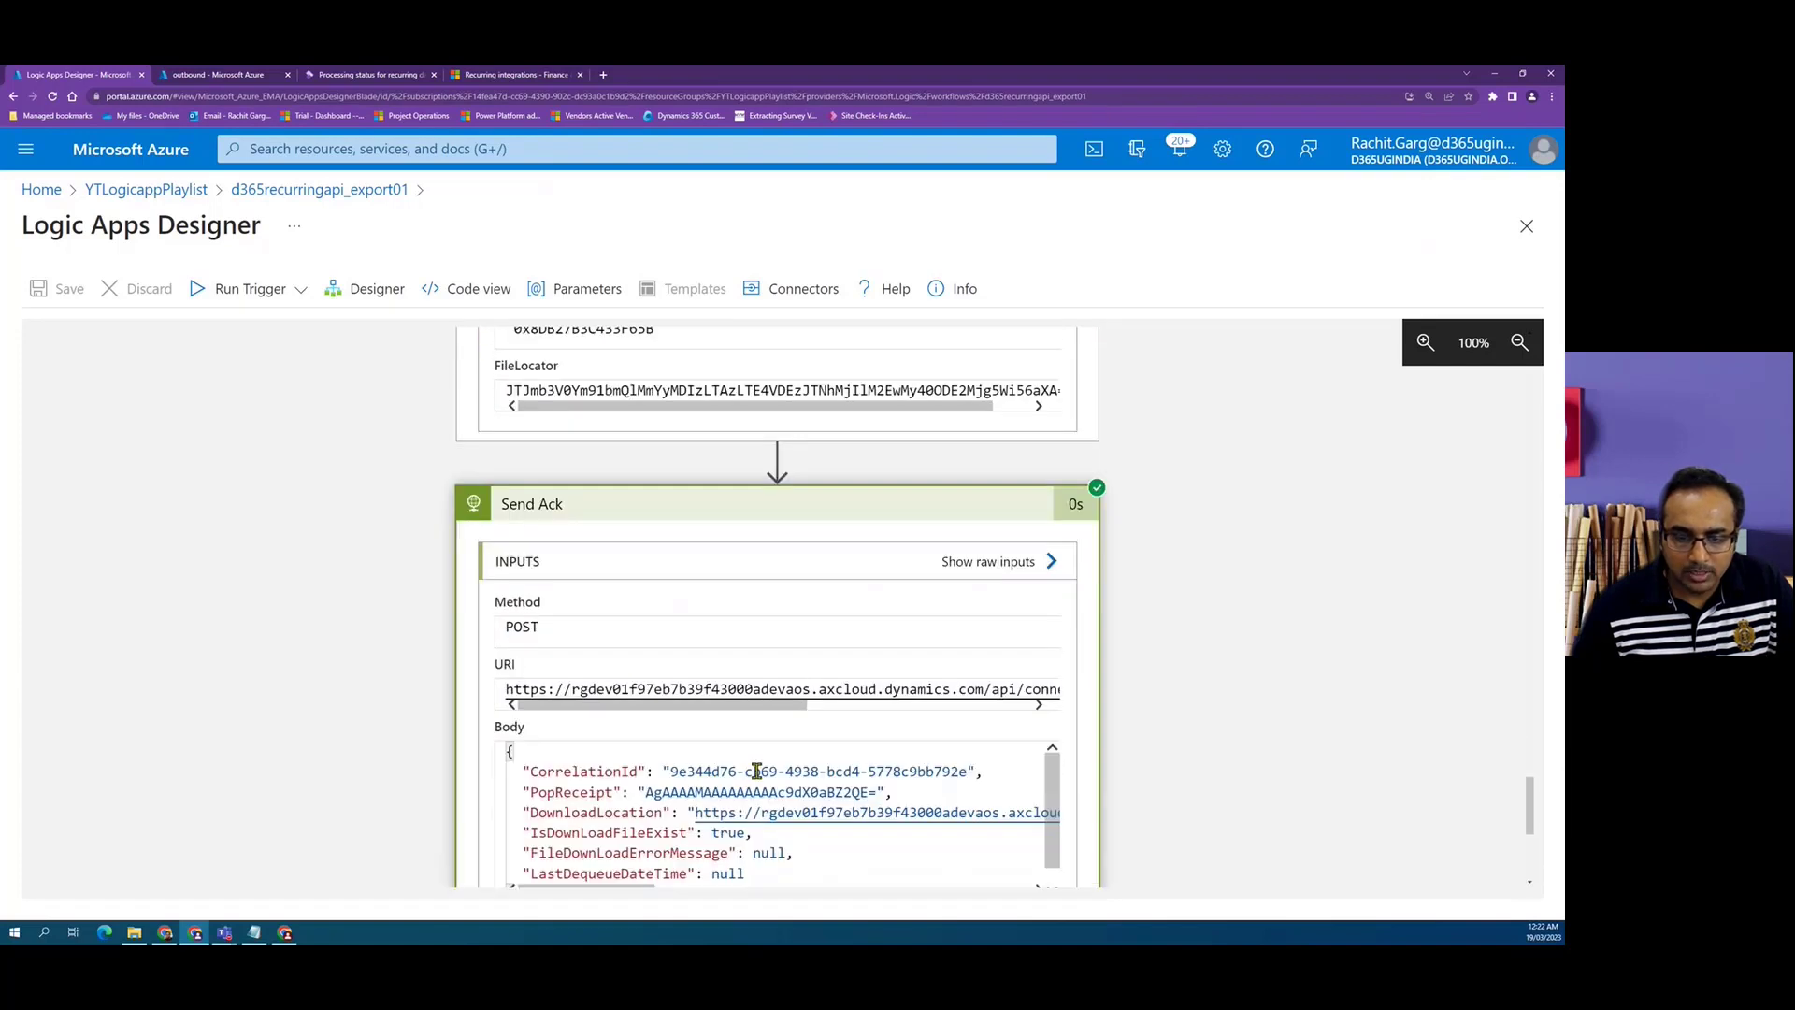
pyautogui.scroll(-5, 759, 776)
pyautogui.scroll(2, 748, 730)
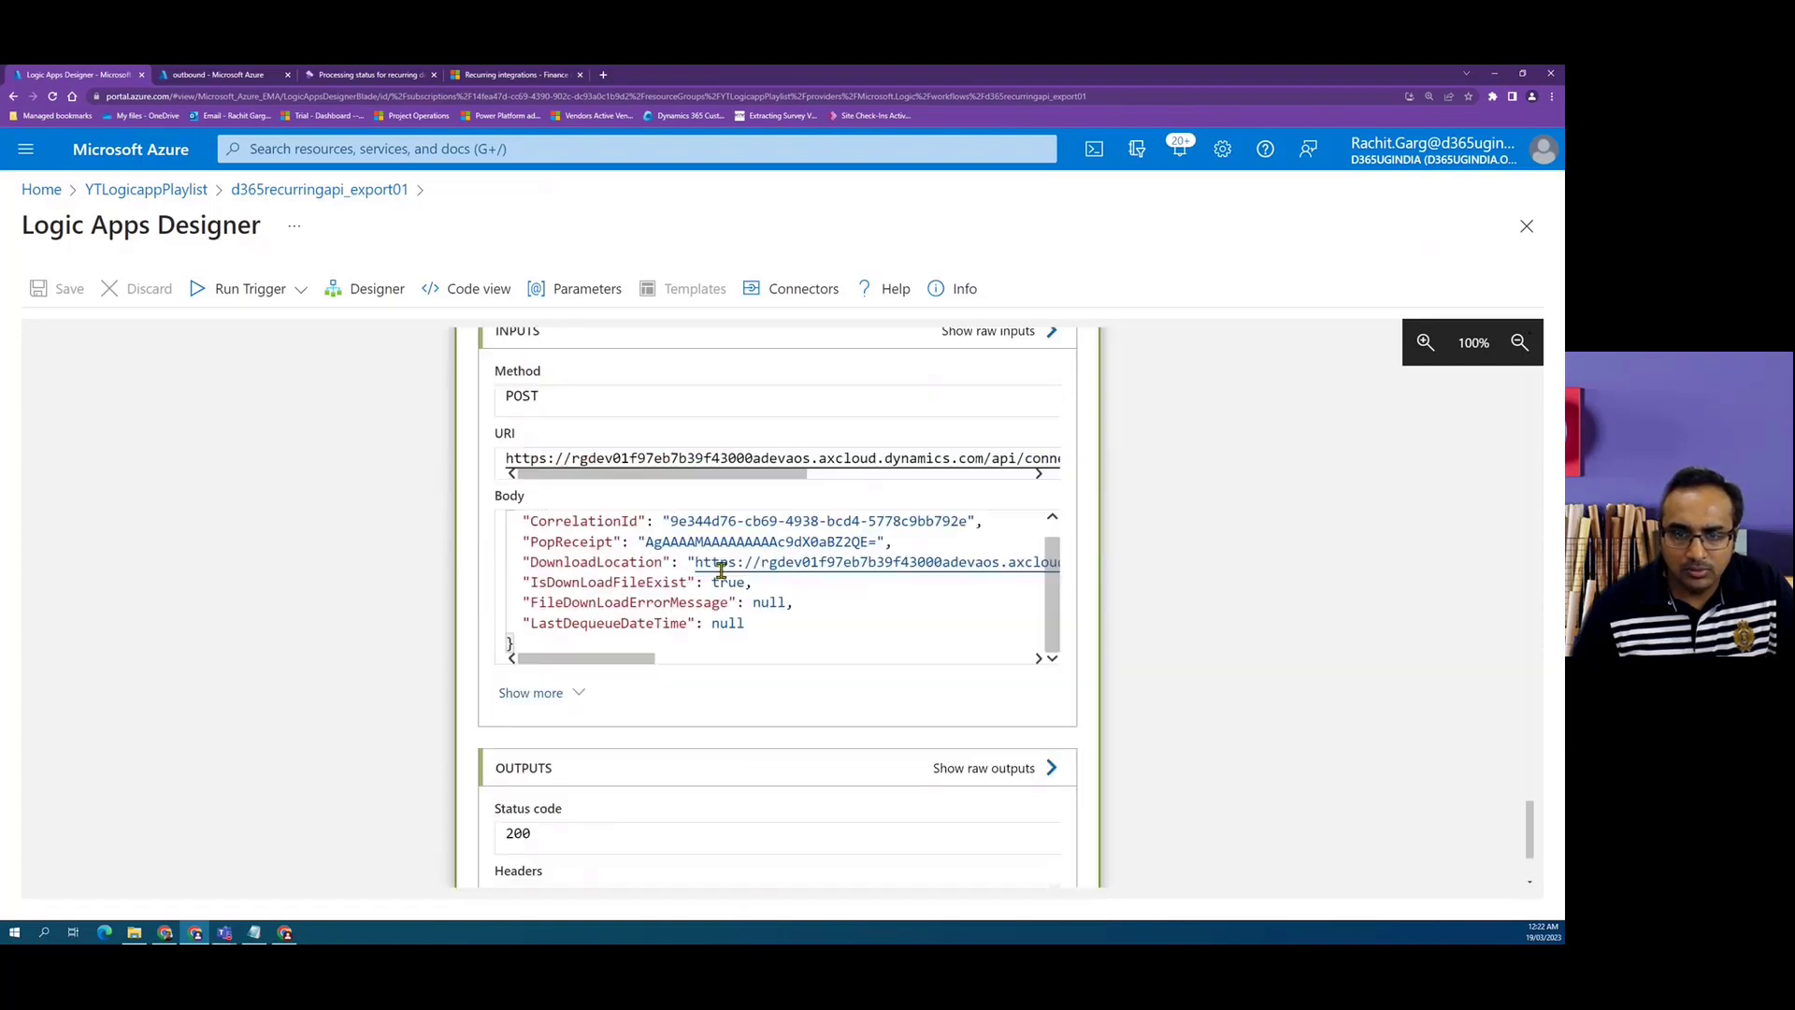
pyautogui.scroll(1, 846, 547)
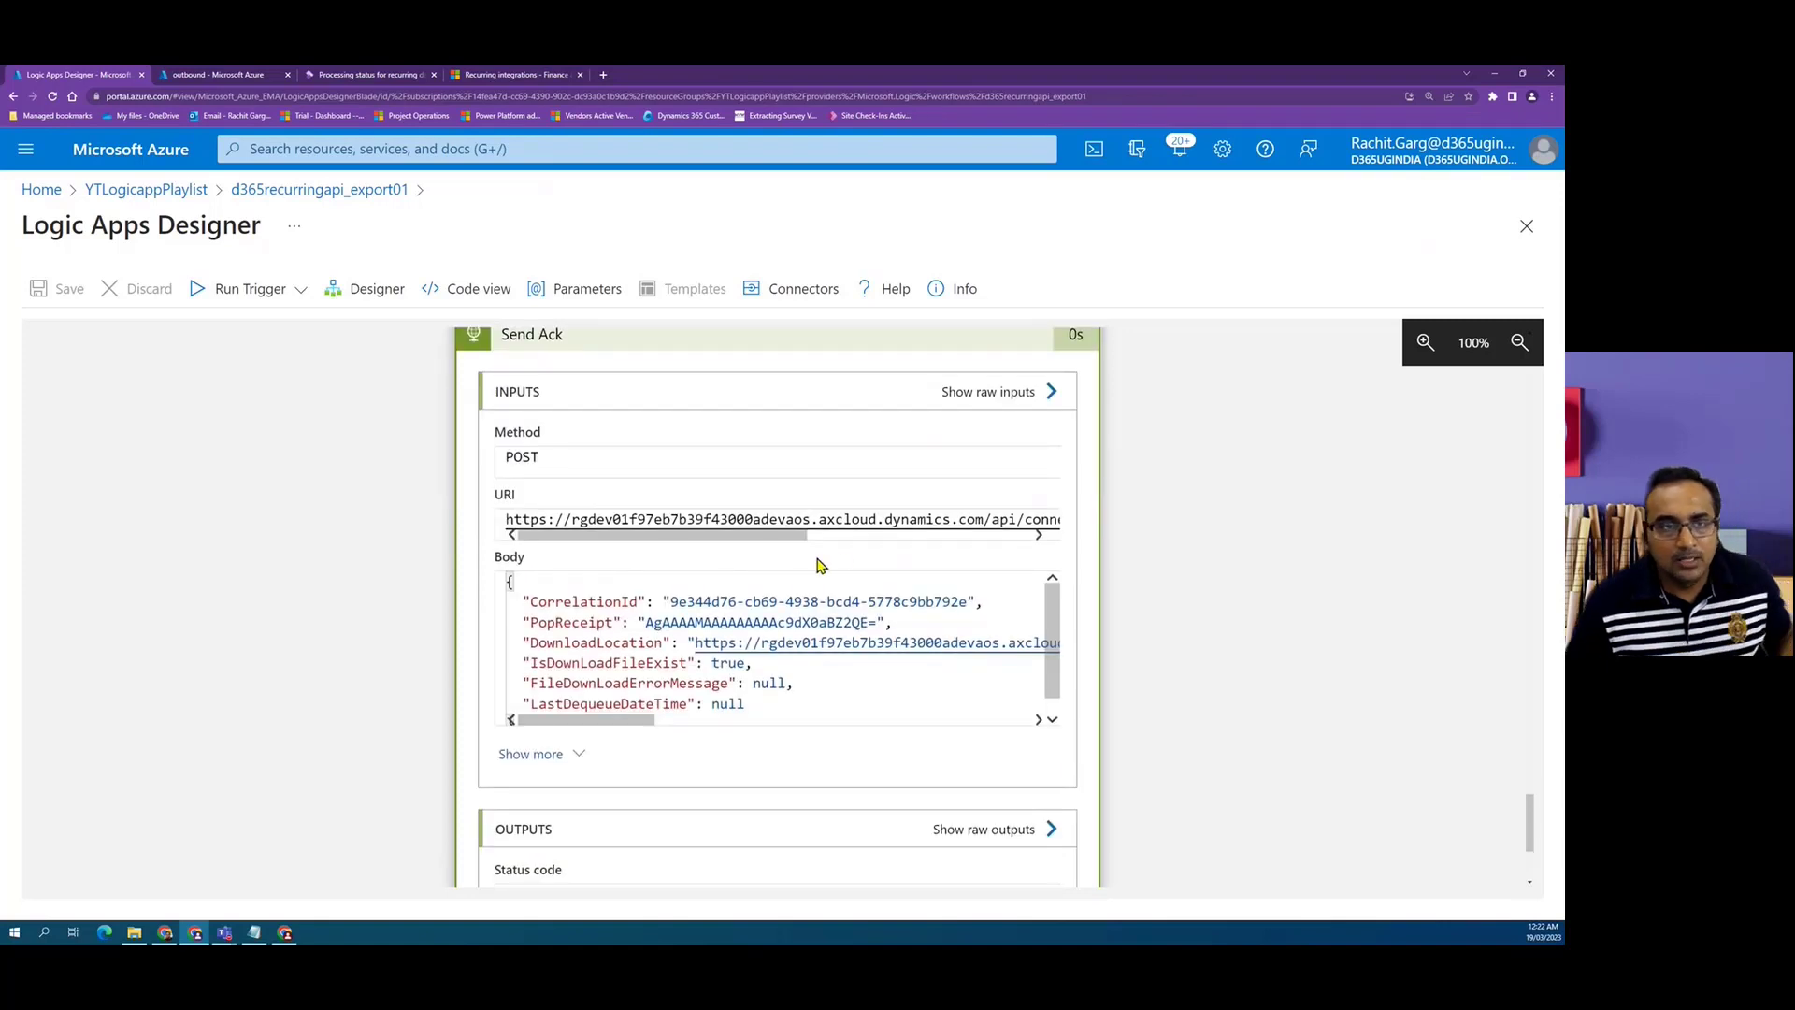
# Open the created zip blob in the outbound storage container.
pyautogui.click(241, 76)
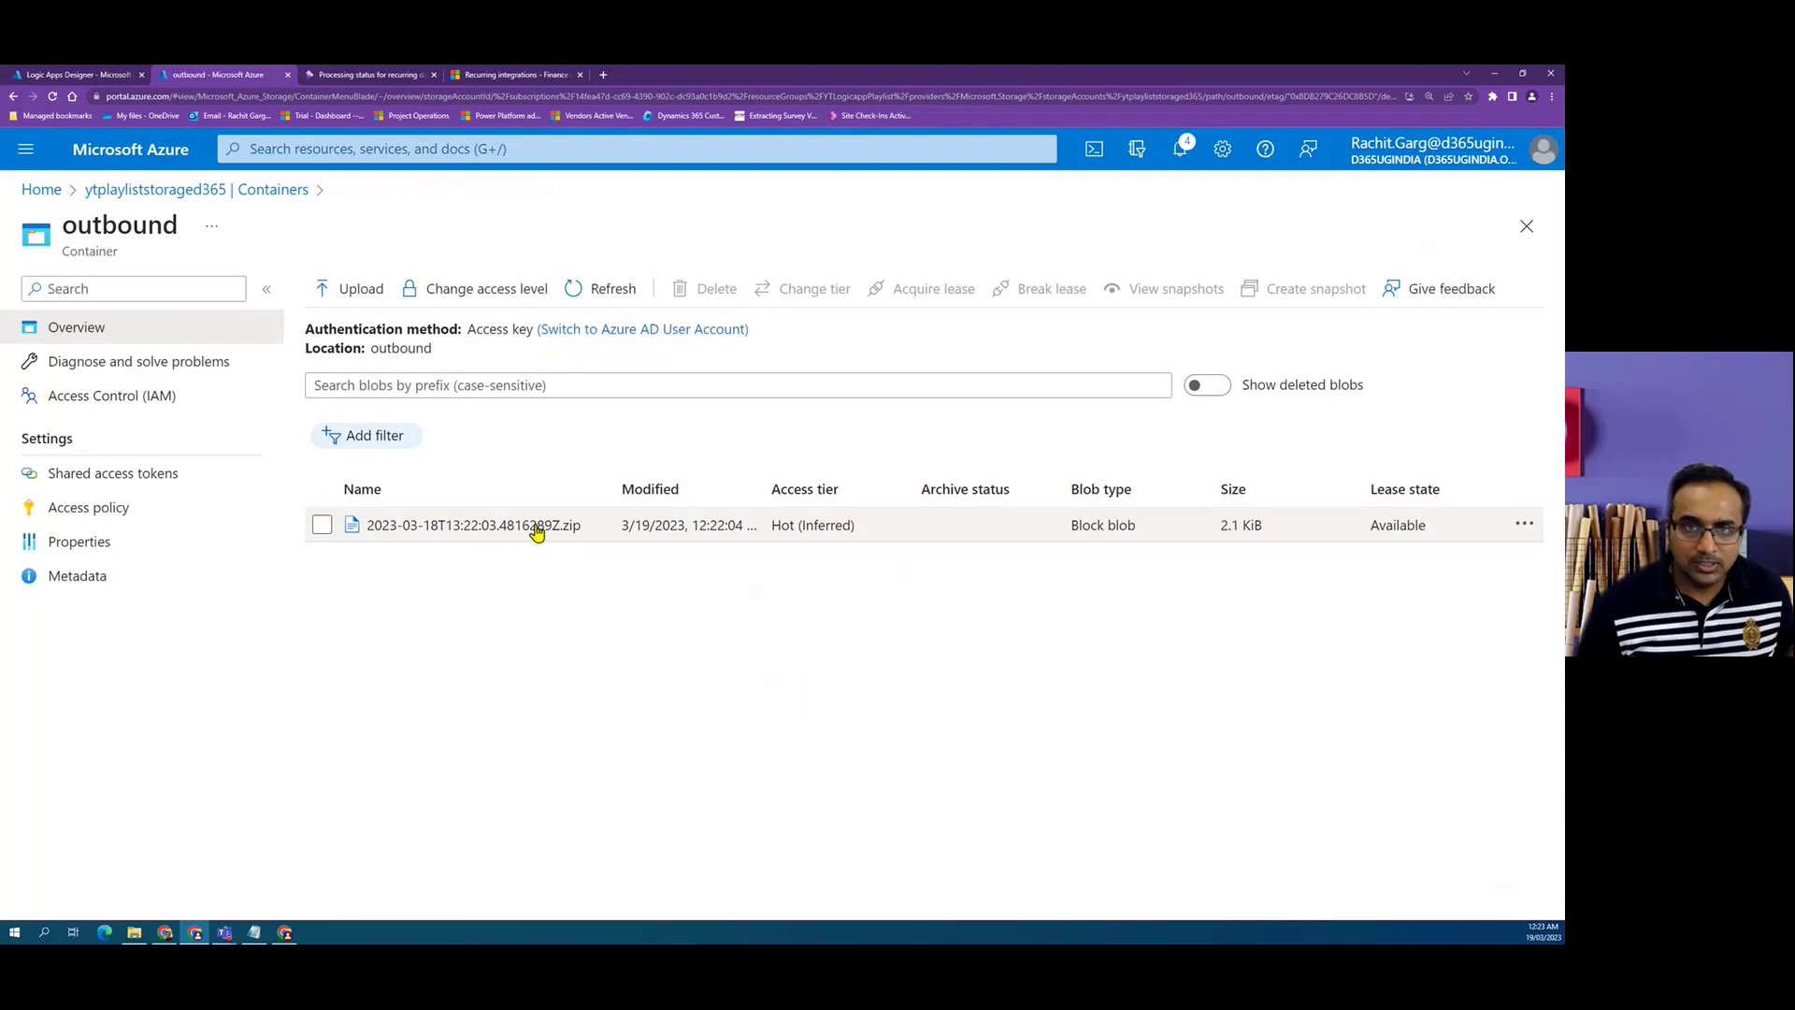
pyautogui.click(537, 529)
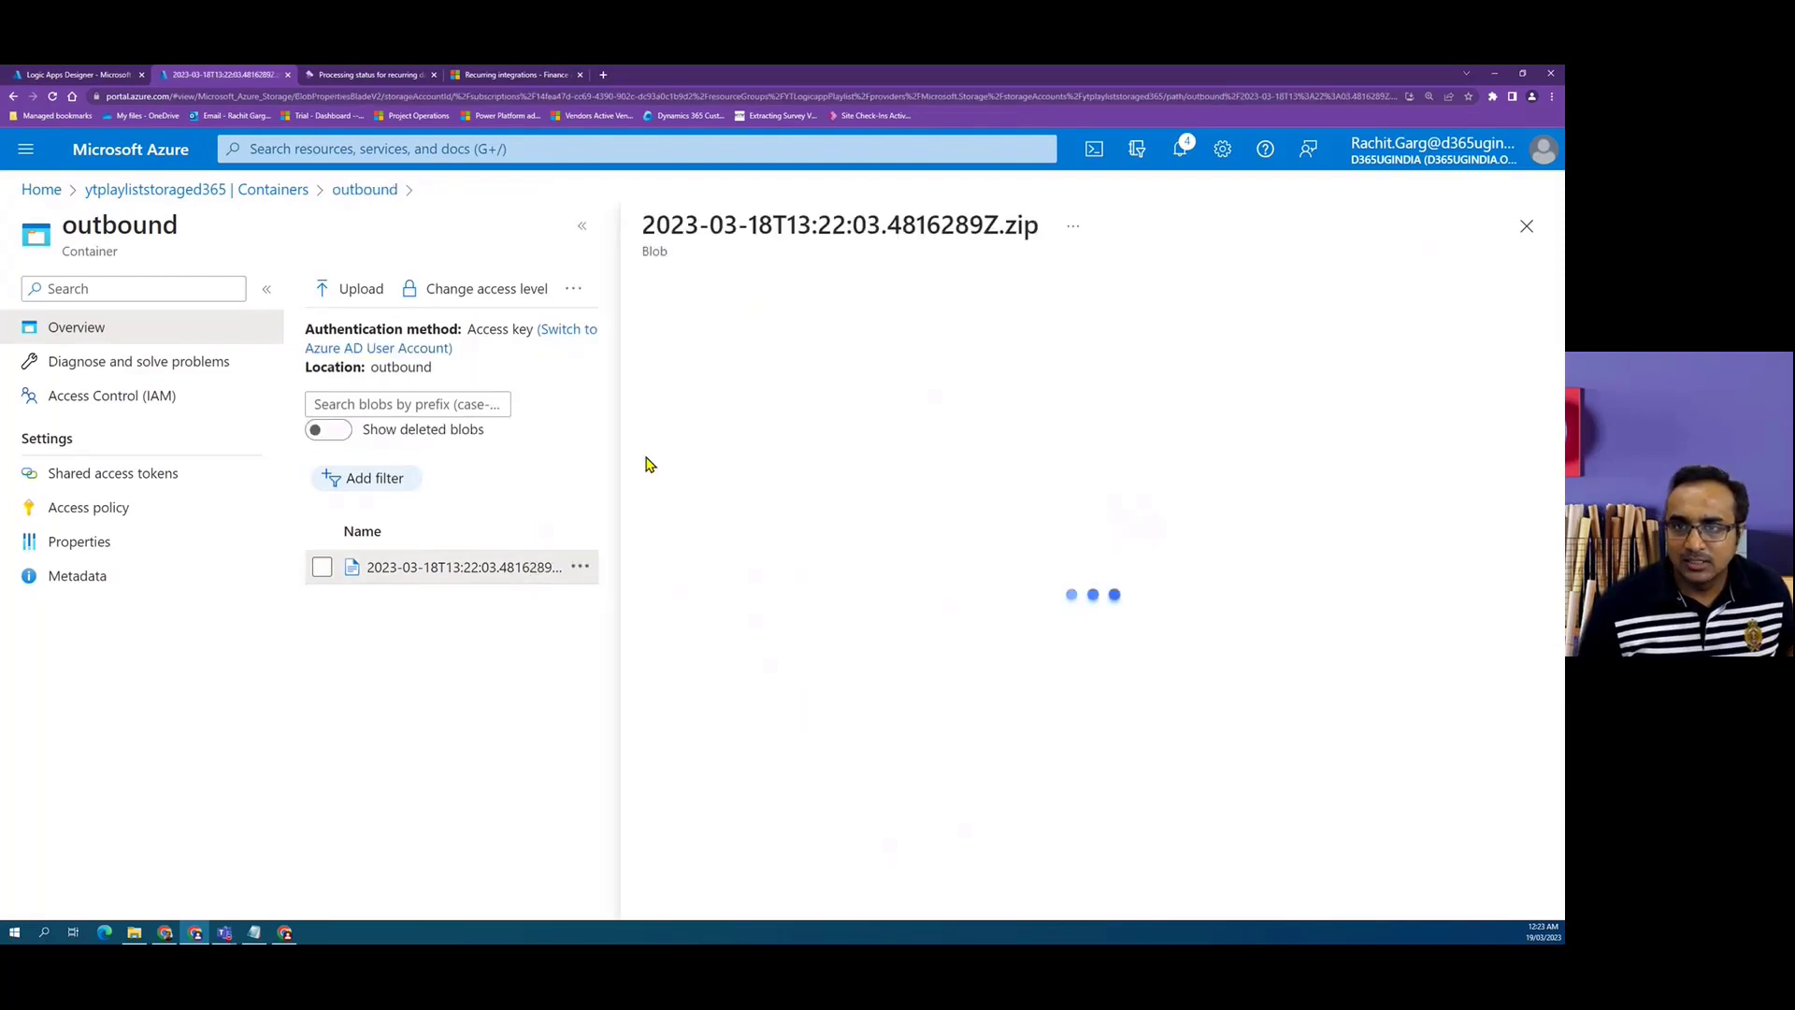
# Download the created zip blob and open it, declining to unzip its contents.
pyautogui.click(830, 290)
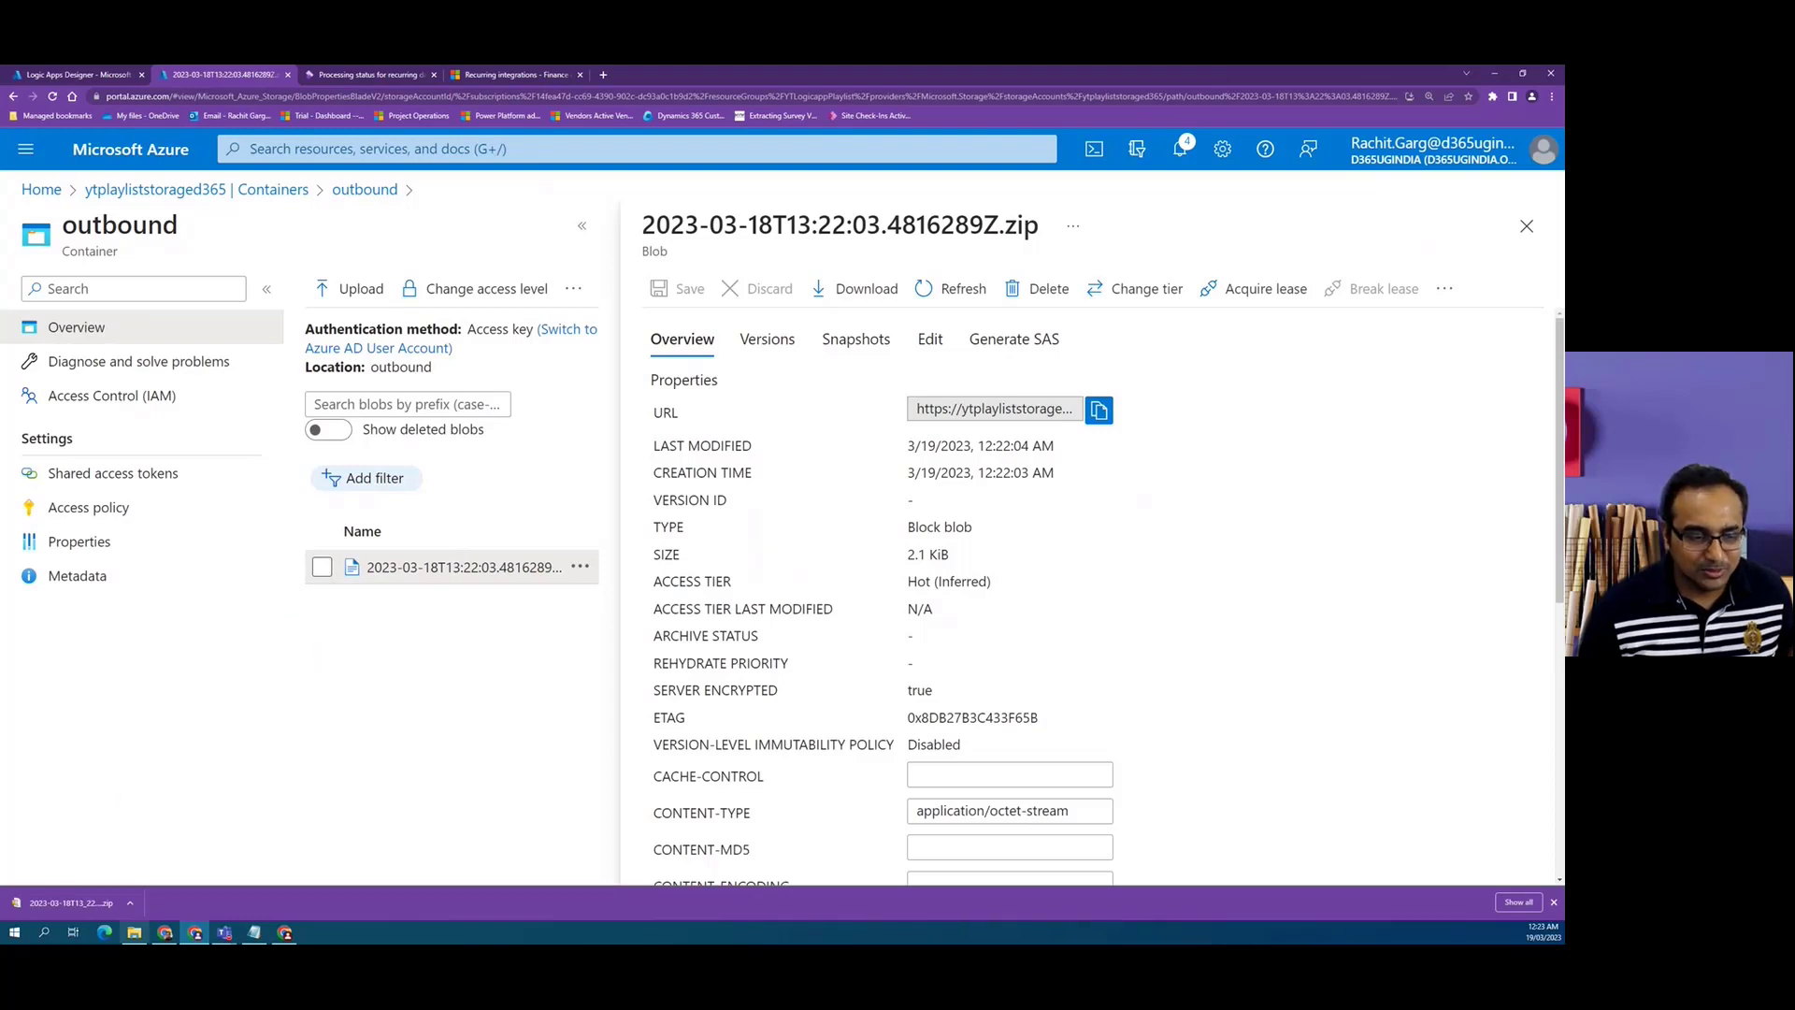
pyautogui.click(92, 907)
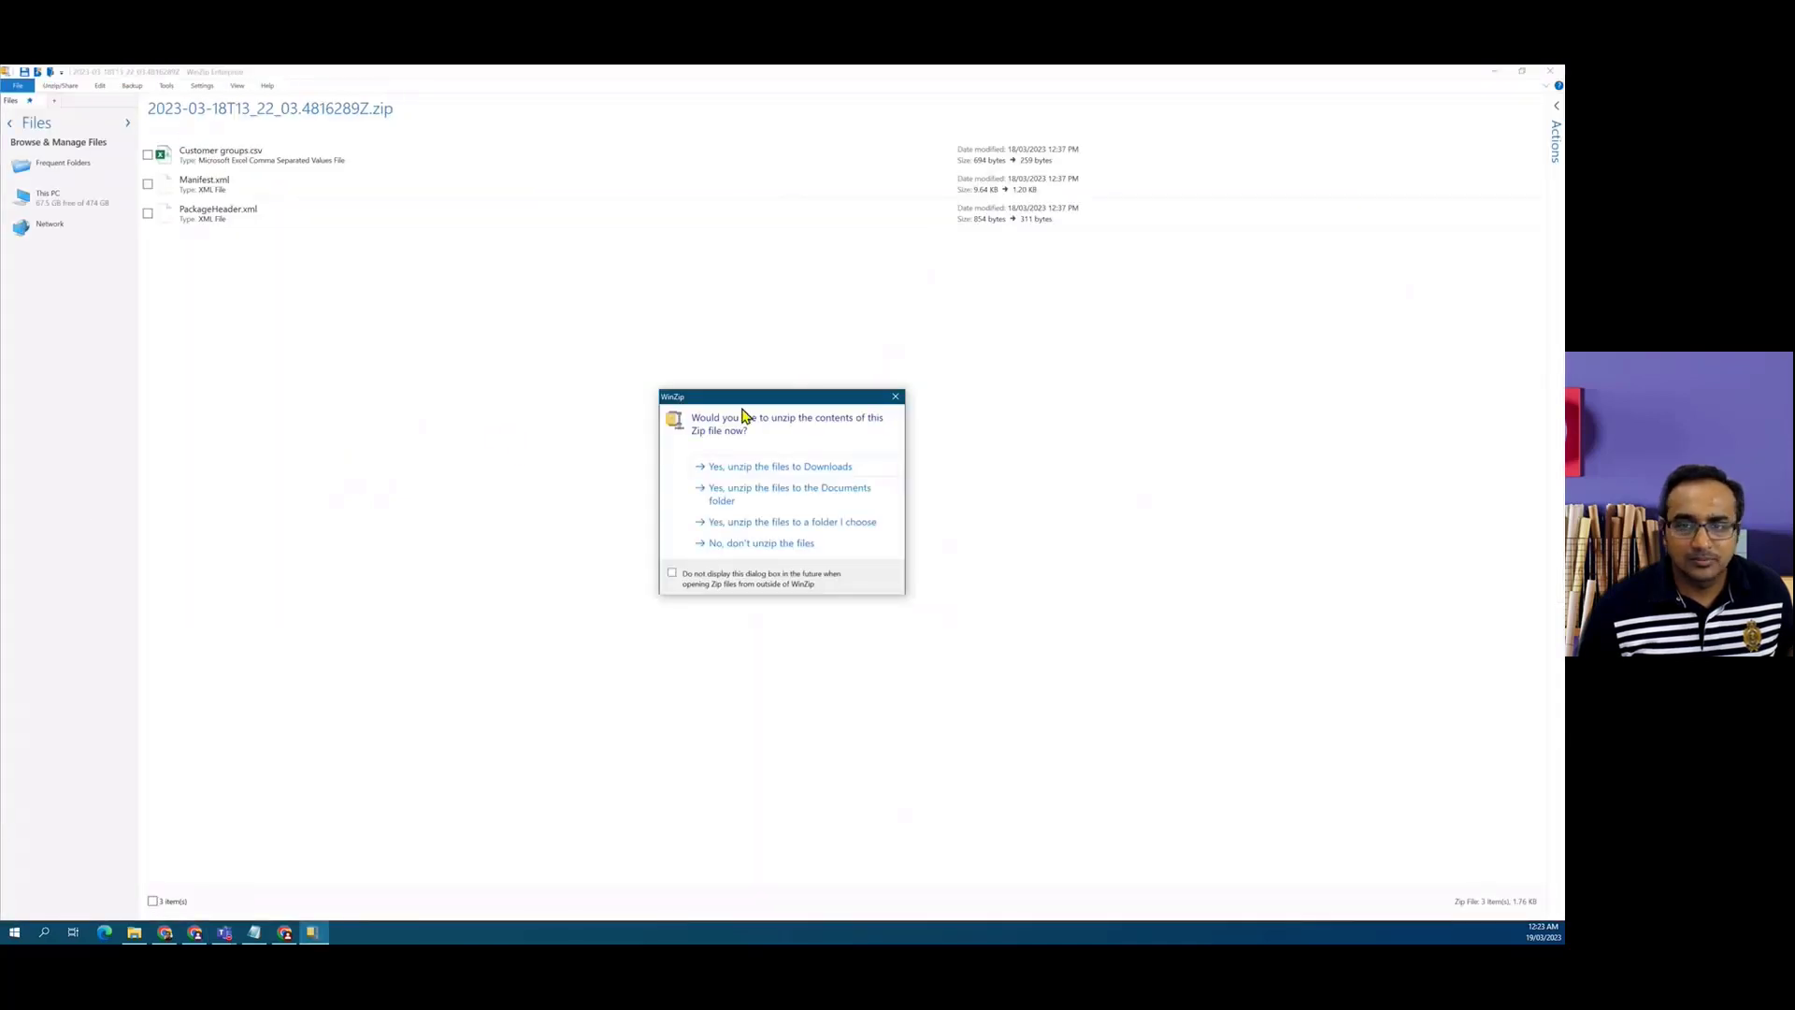
pyautogui.click(895, 396)
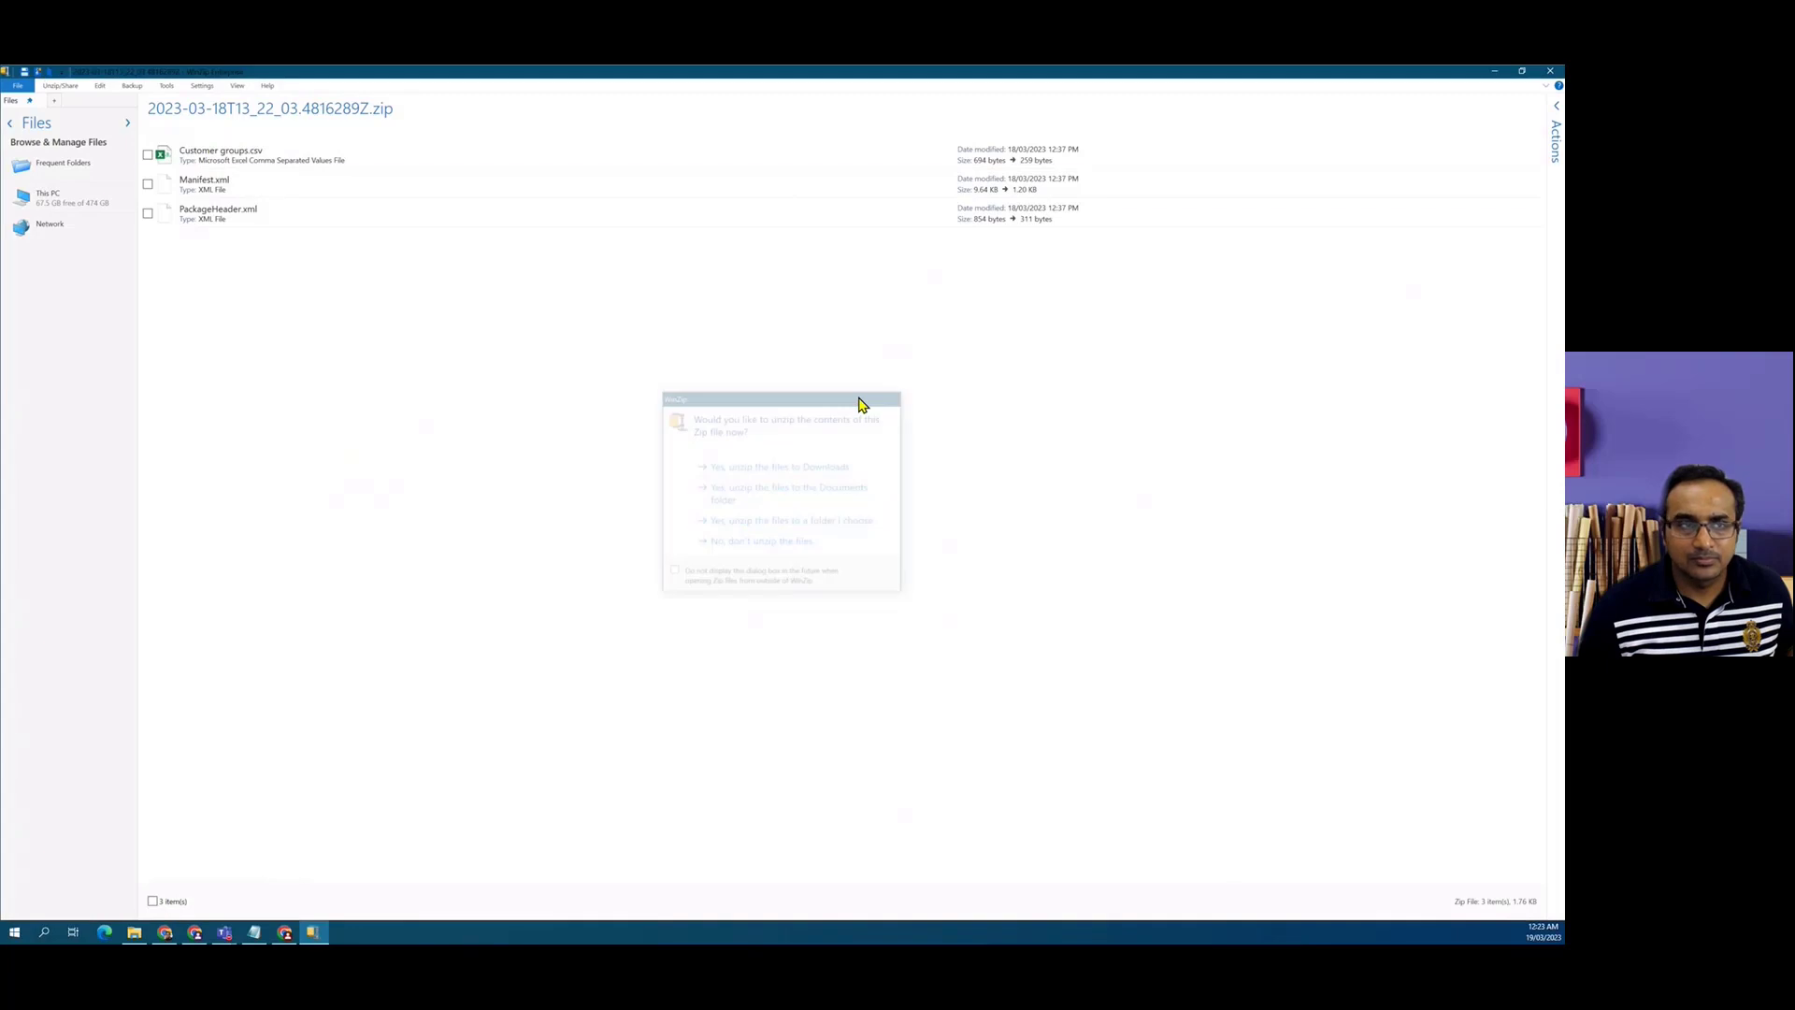
# Try to open Customer groups.csv from the archive, then close the archive viewer and the blob pane.
pyautogui.rightClick(237, 167)
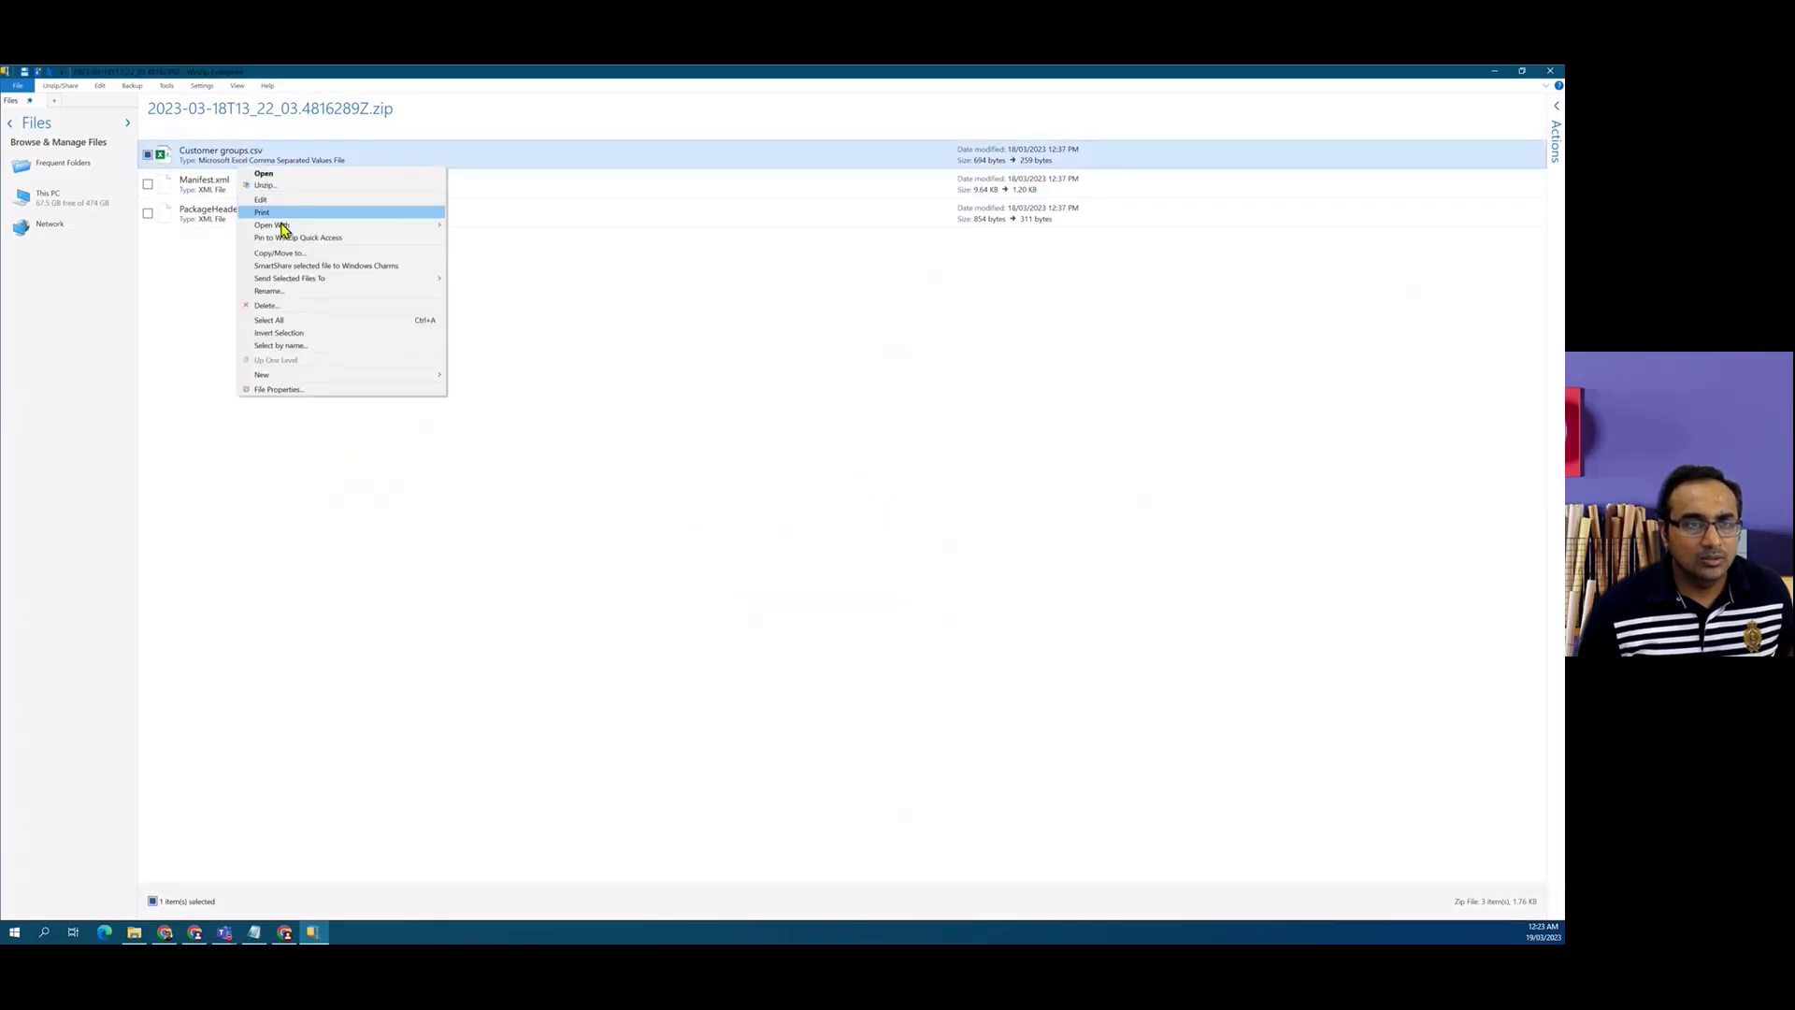
pyautogui.moveTo(416, 224)
pyautogui.click(482, 240)
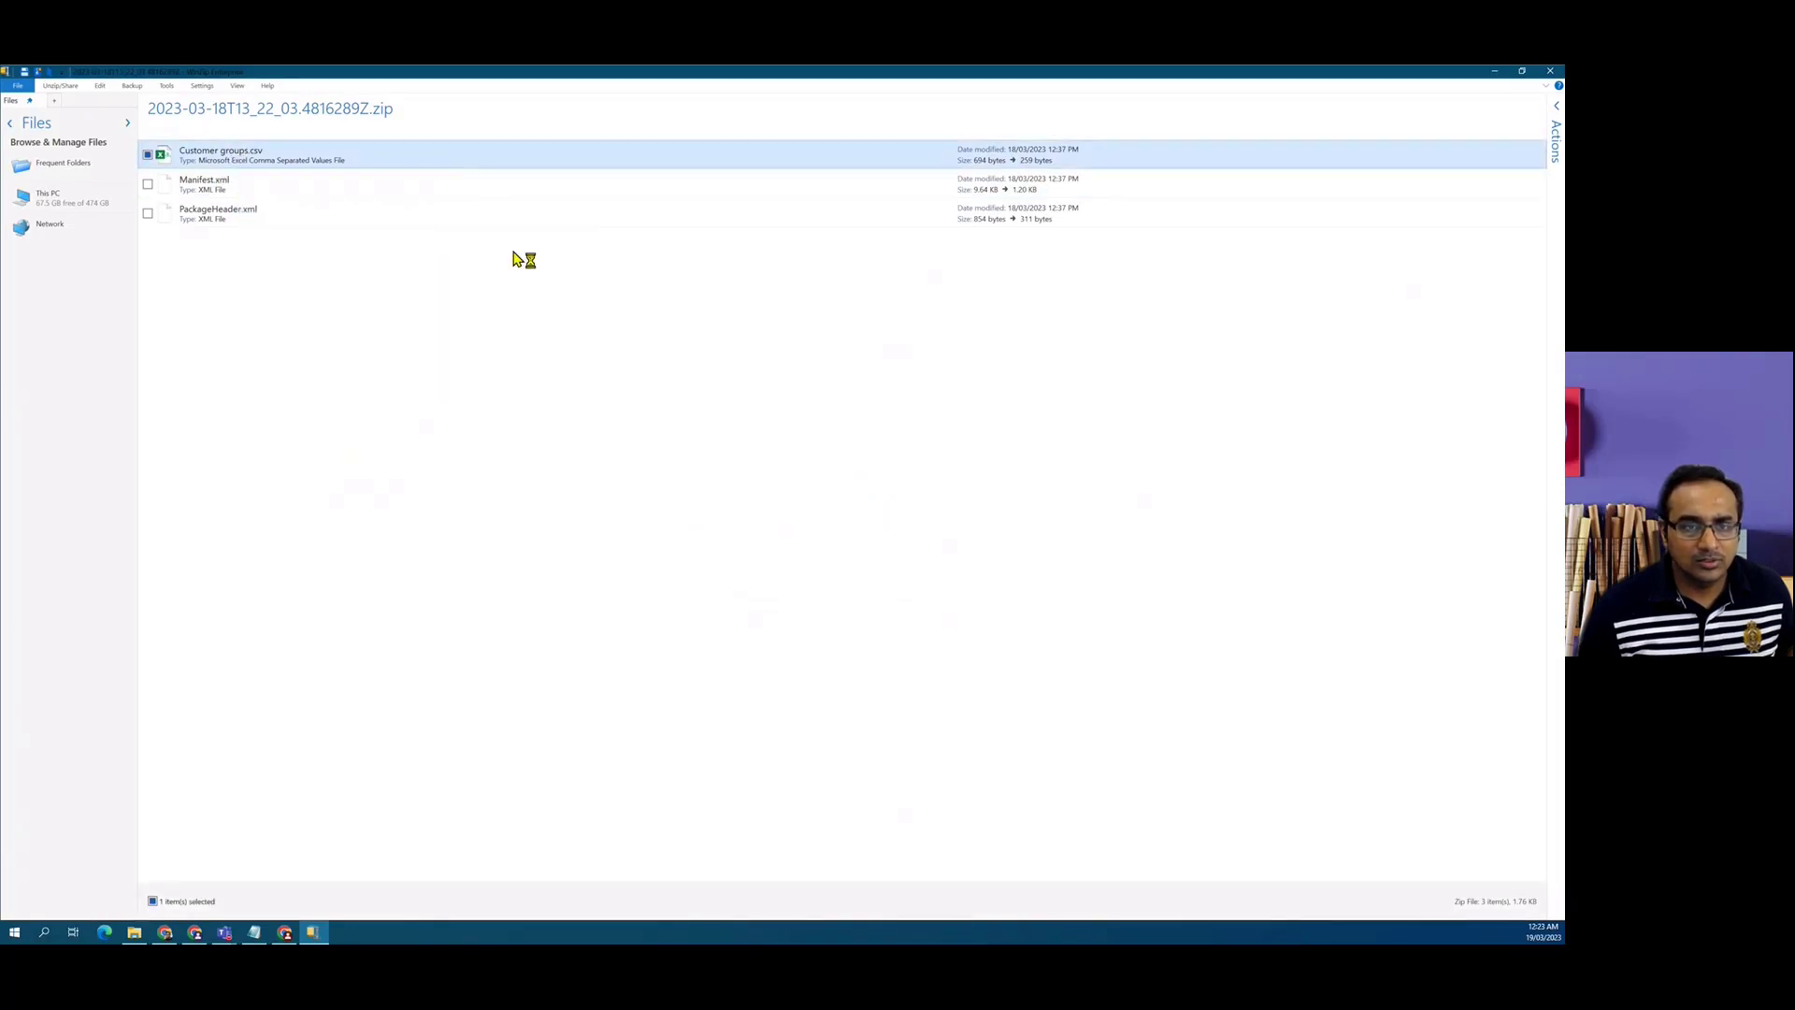
pyautogui.moveTo(773, 497); pyautogui.dragTo(478, 238)
pyautogui.click(893, 236)
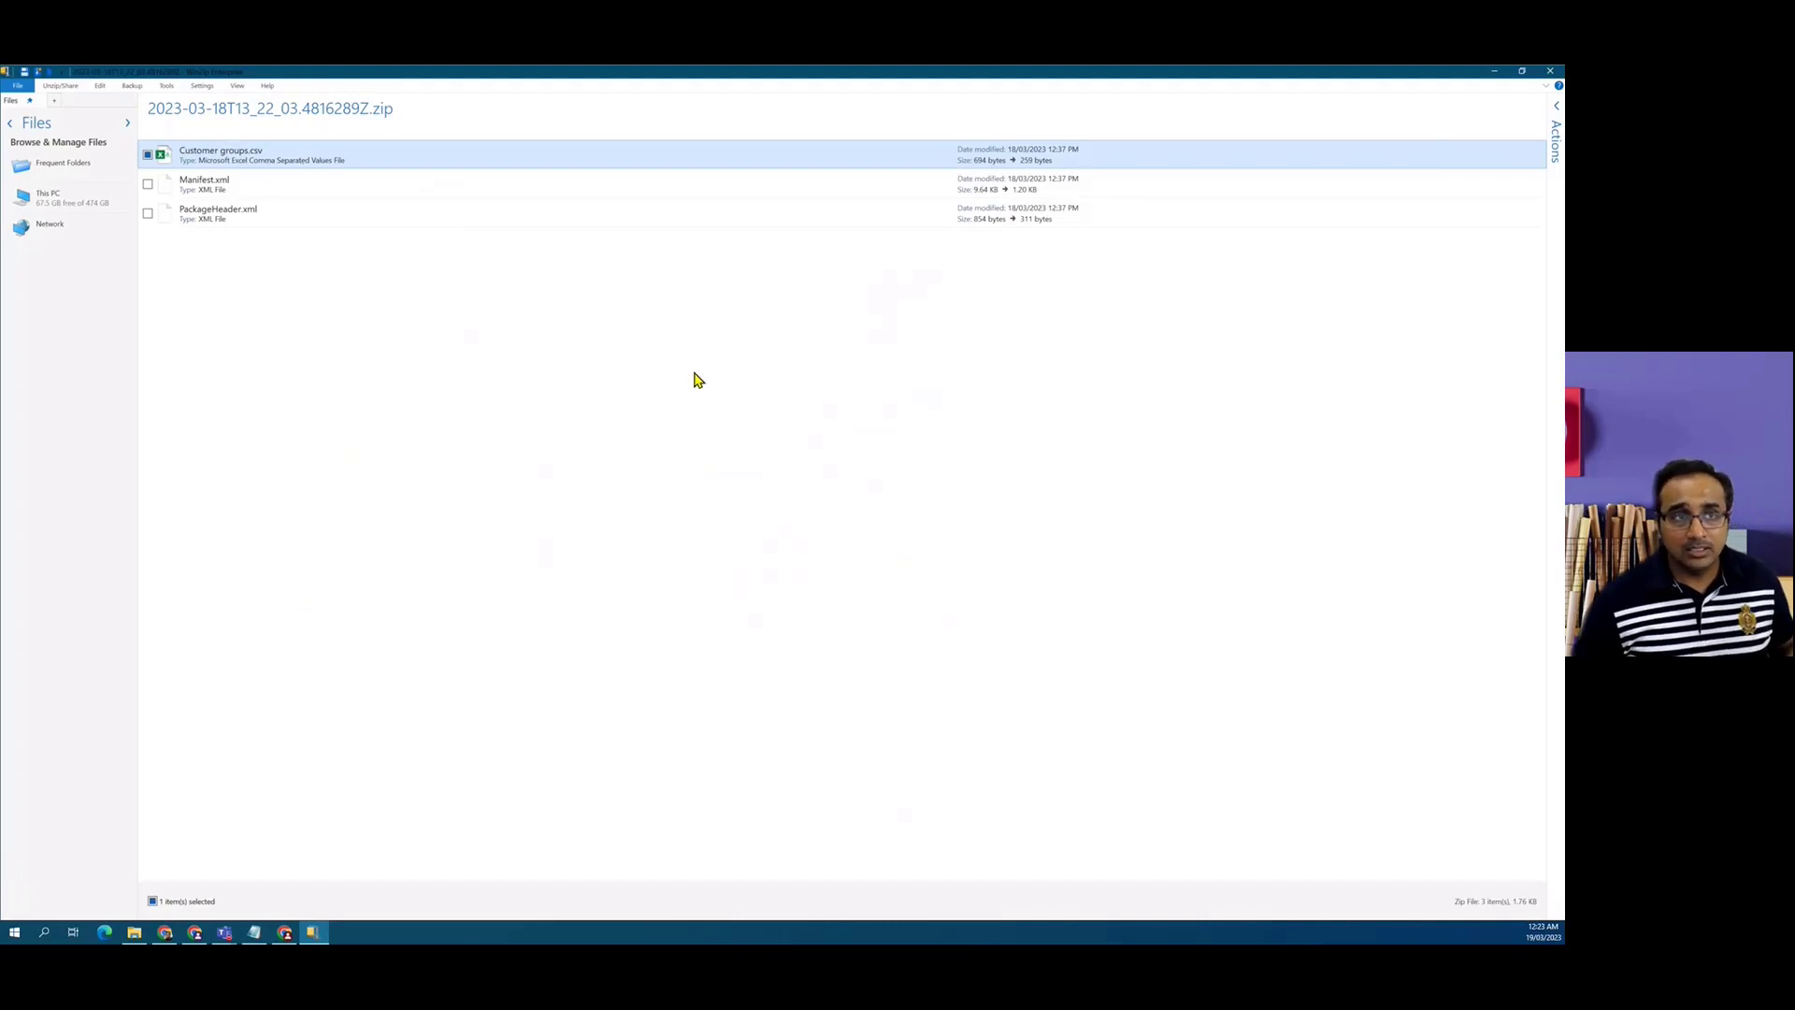
pyautogui.click(1549, 73)
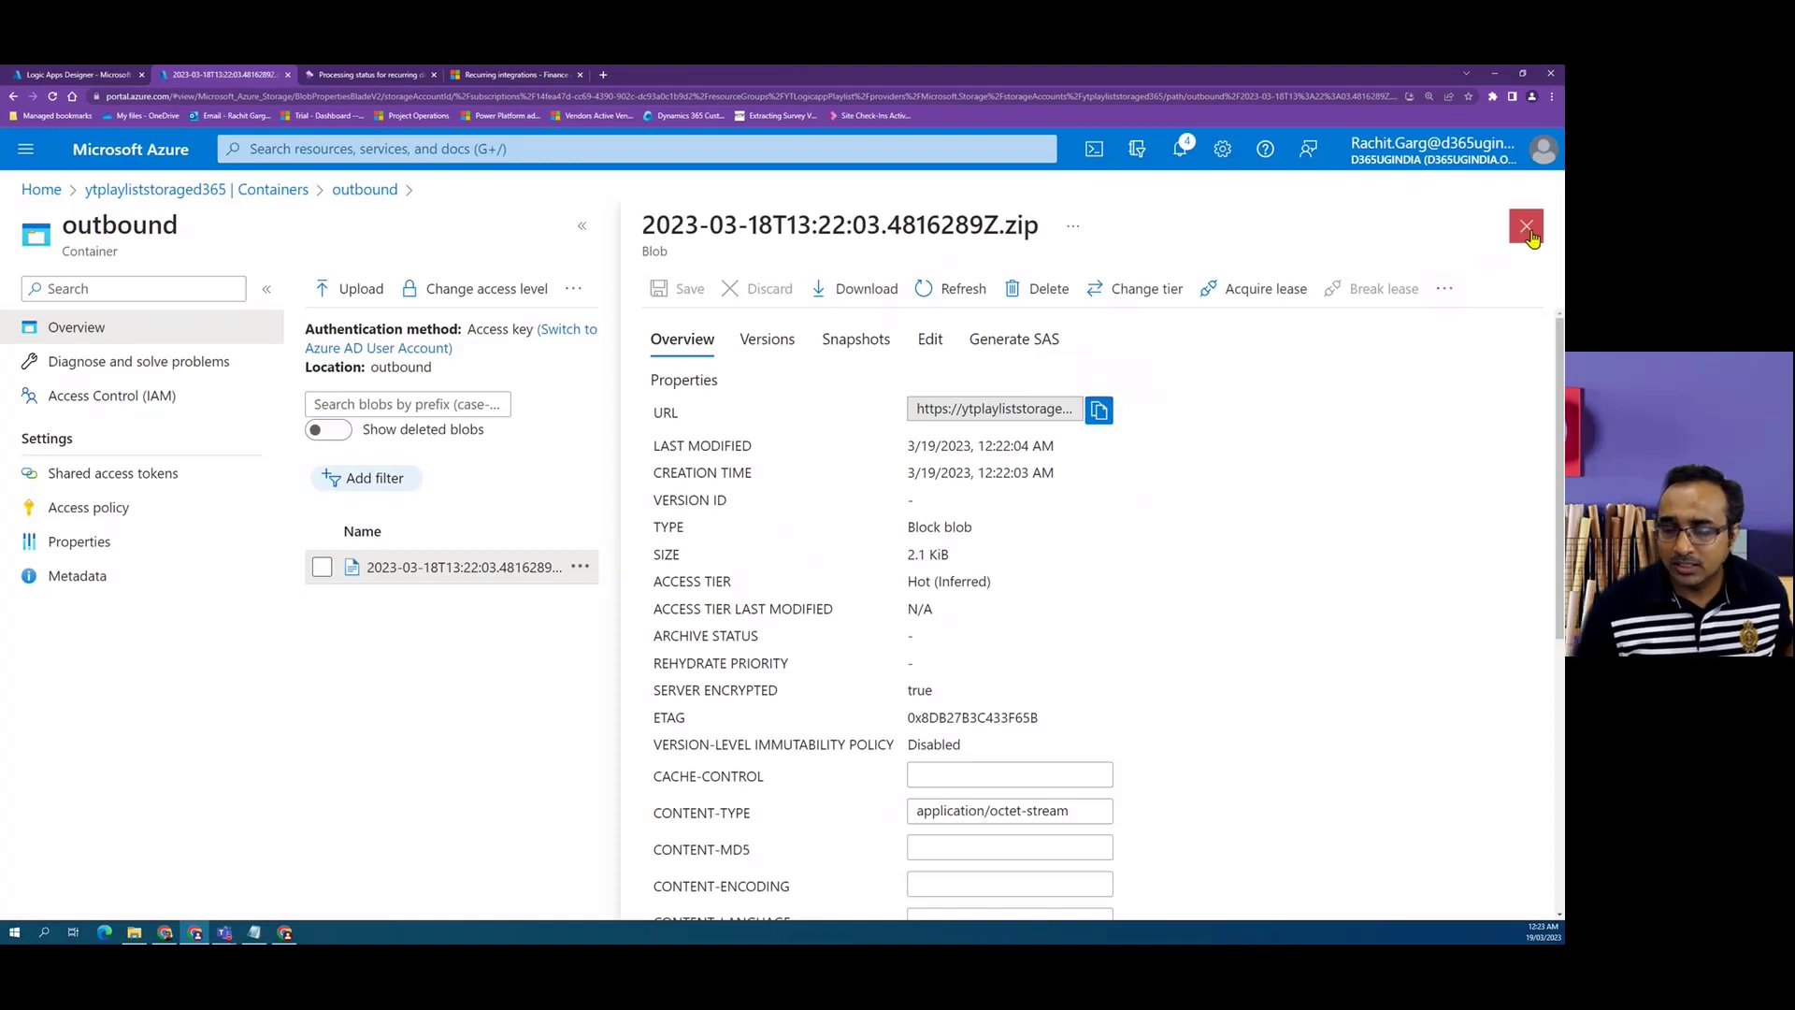
pyautogui.click(1526, 227)
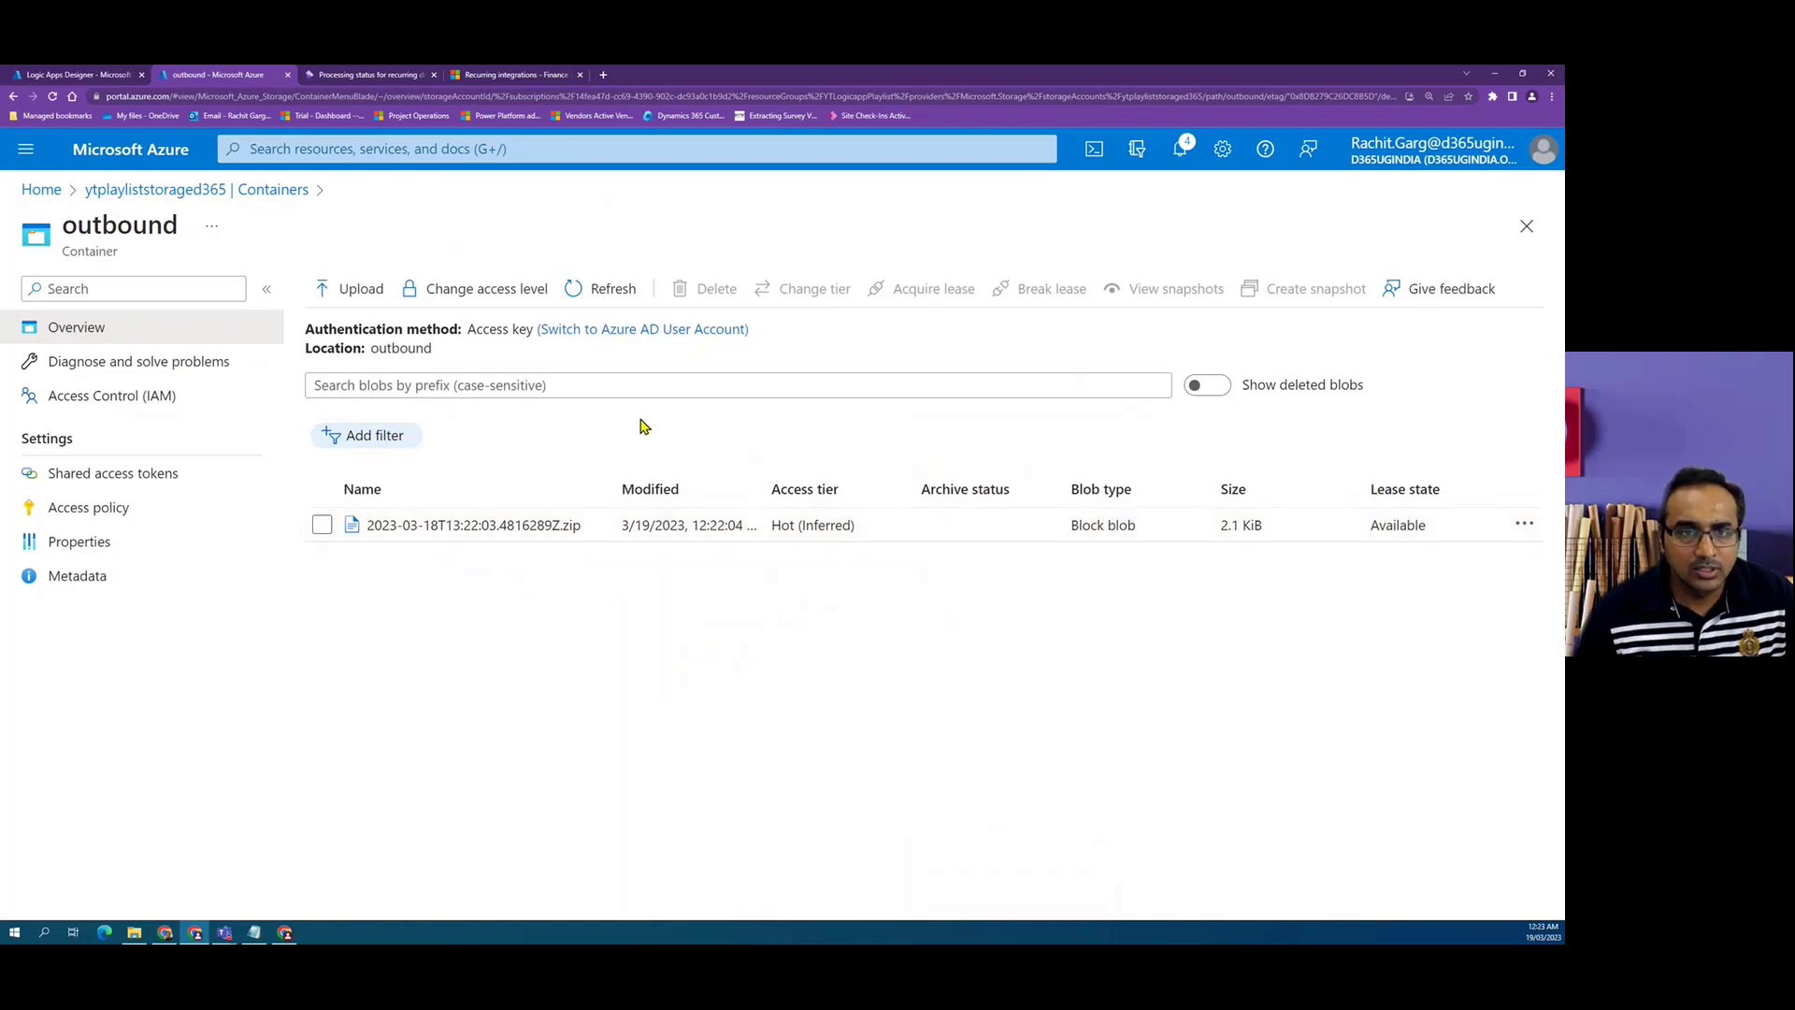
# Refresh the recurring data job's processing status list in Finance and Operations.
pyautogui.click(371, 75)
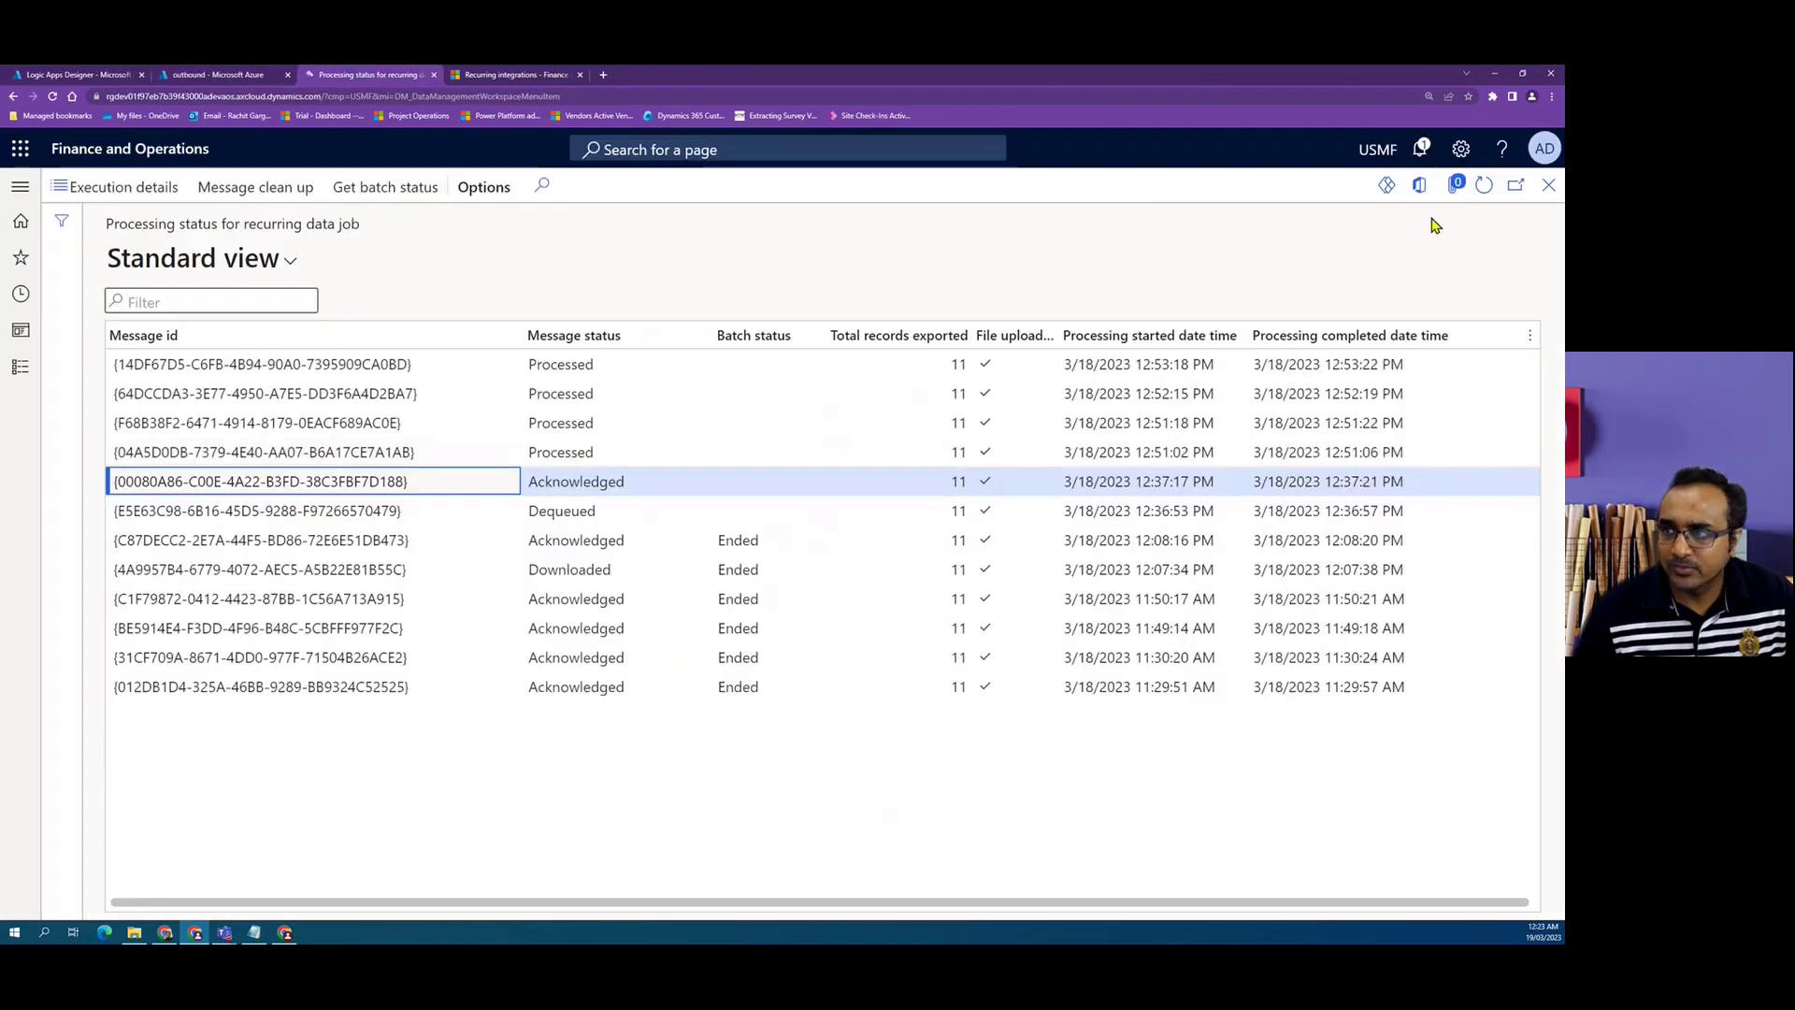
pyautogui.click(1484, 186)
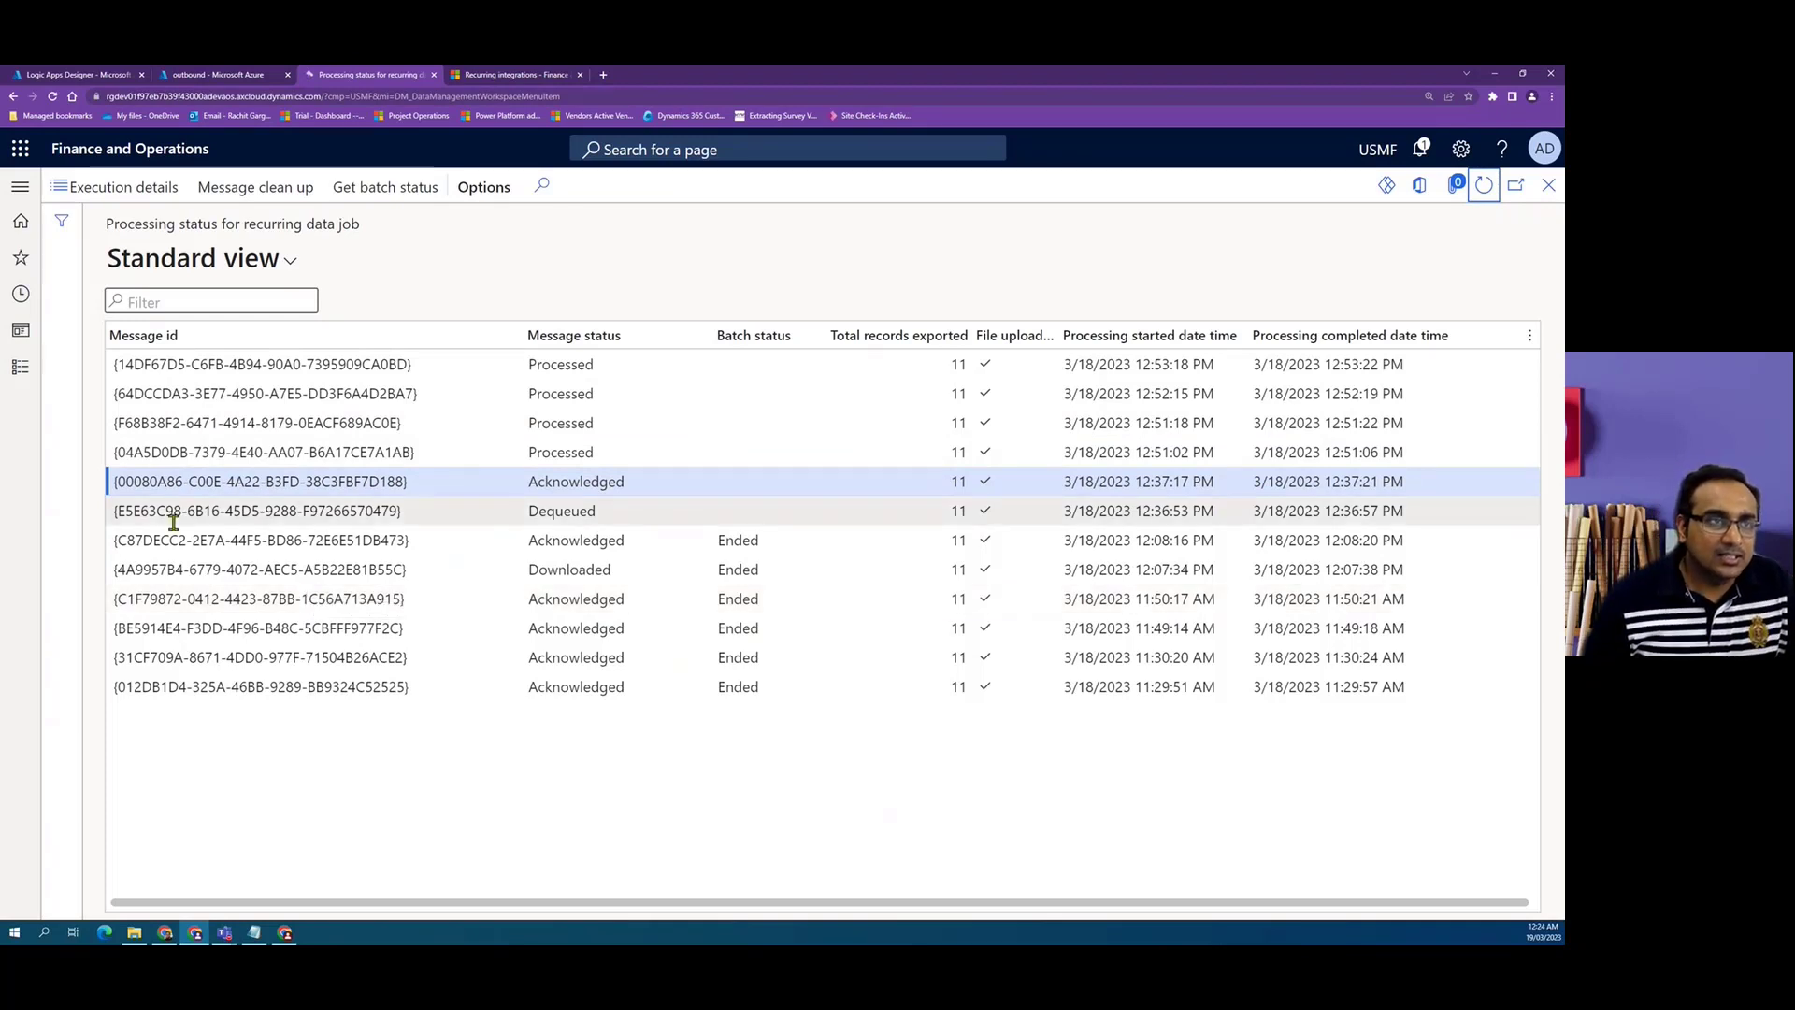
# Run the Logic App trigger again, then refresh the processing status list and select the 12:51:02 PM message.
pyautogui.click(82, 73)
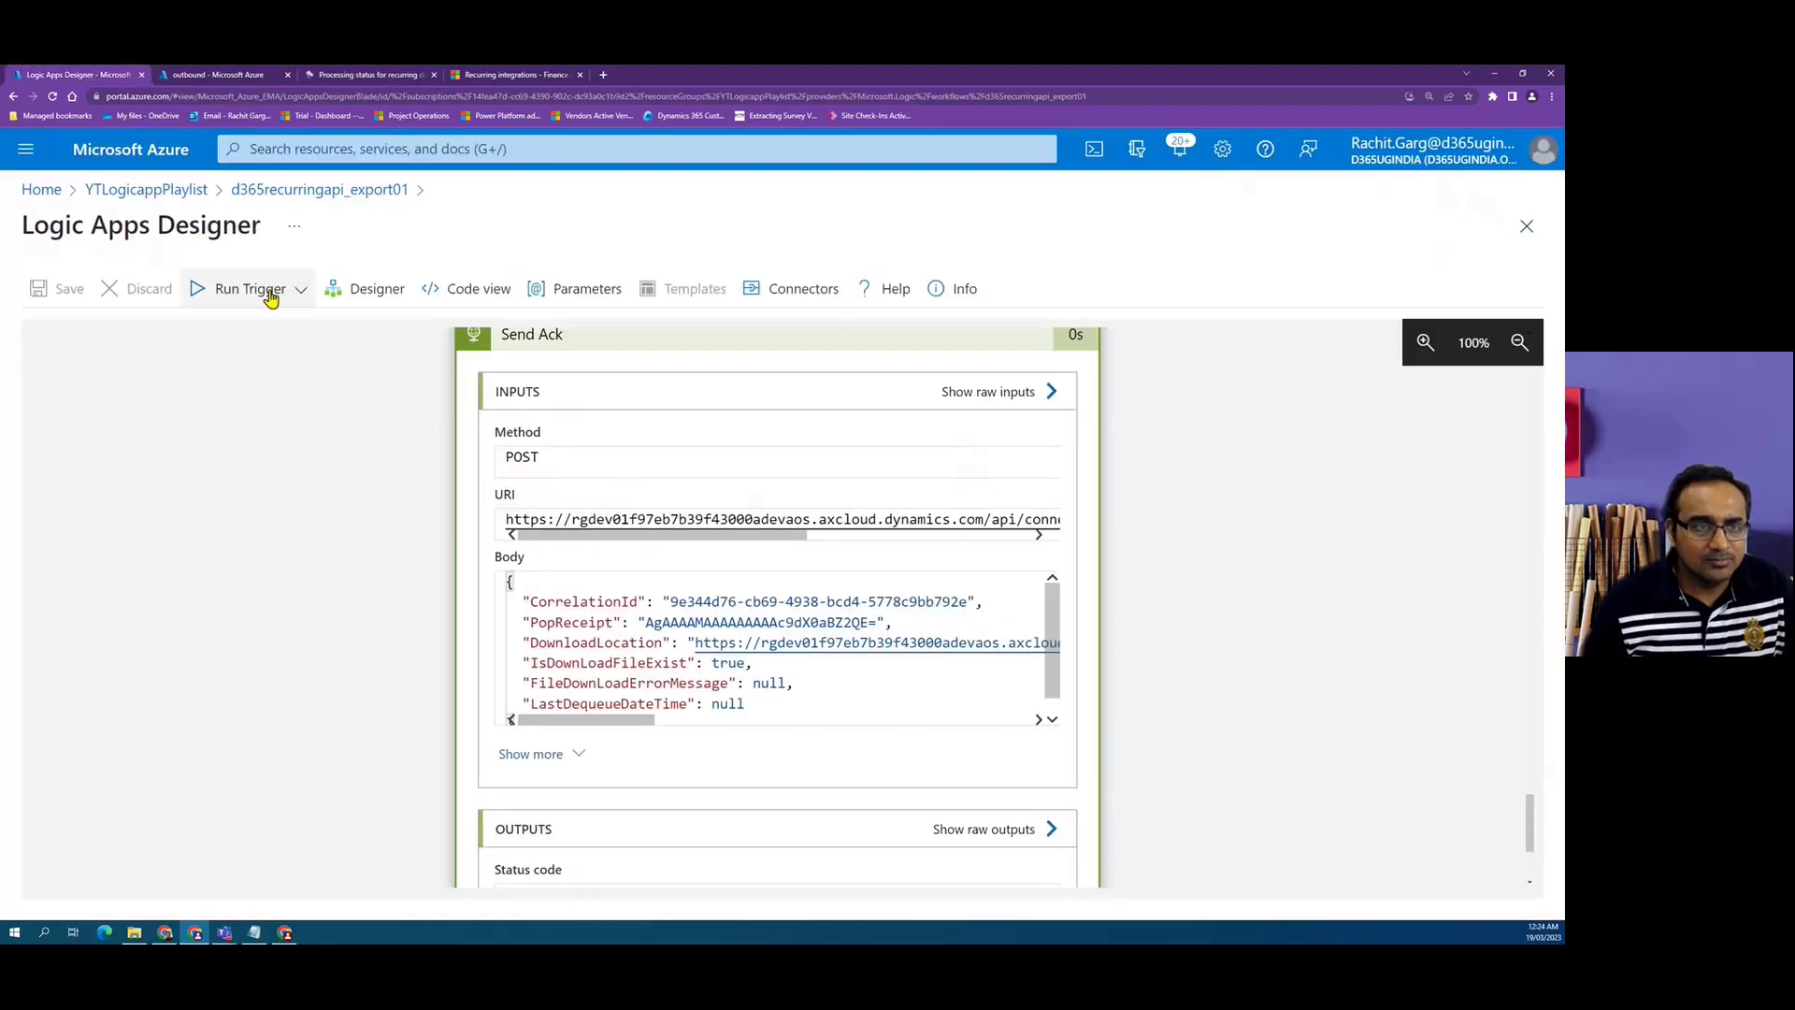
pyautogui.click(222, 337)
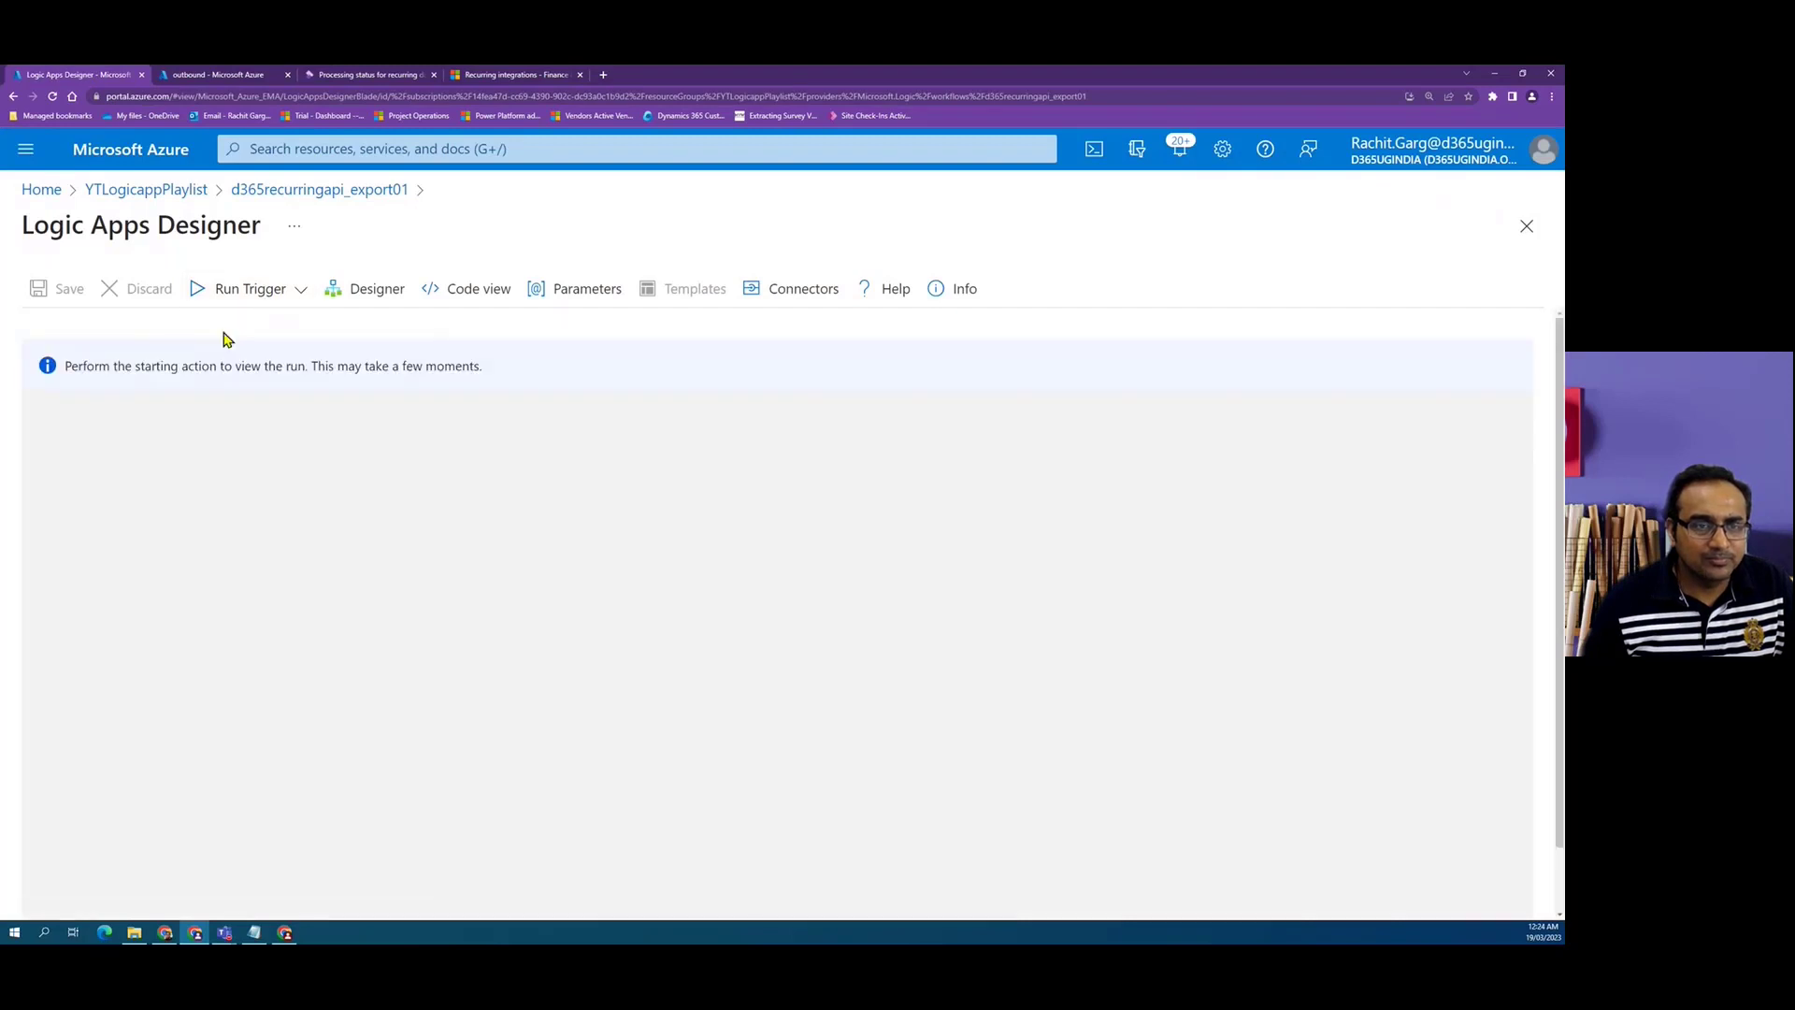
pyautogui.click(376, 78)
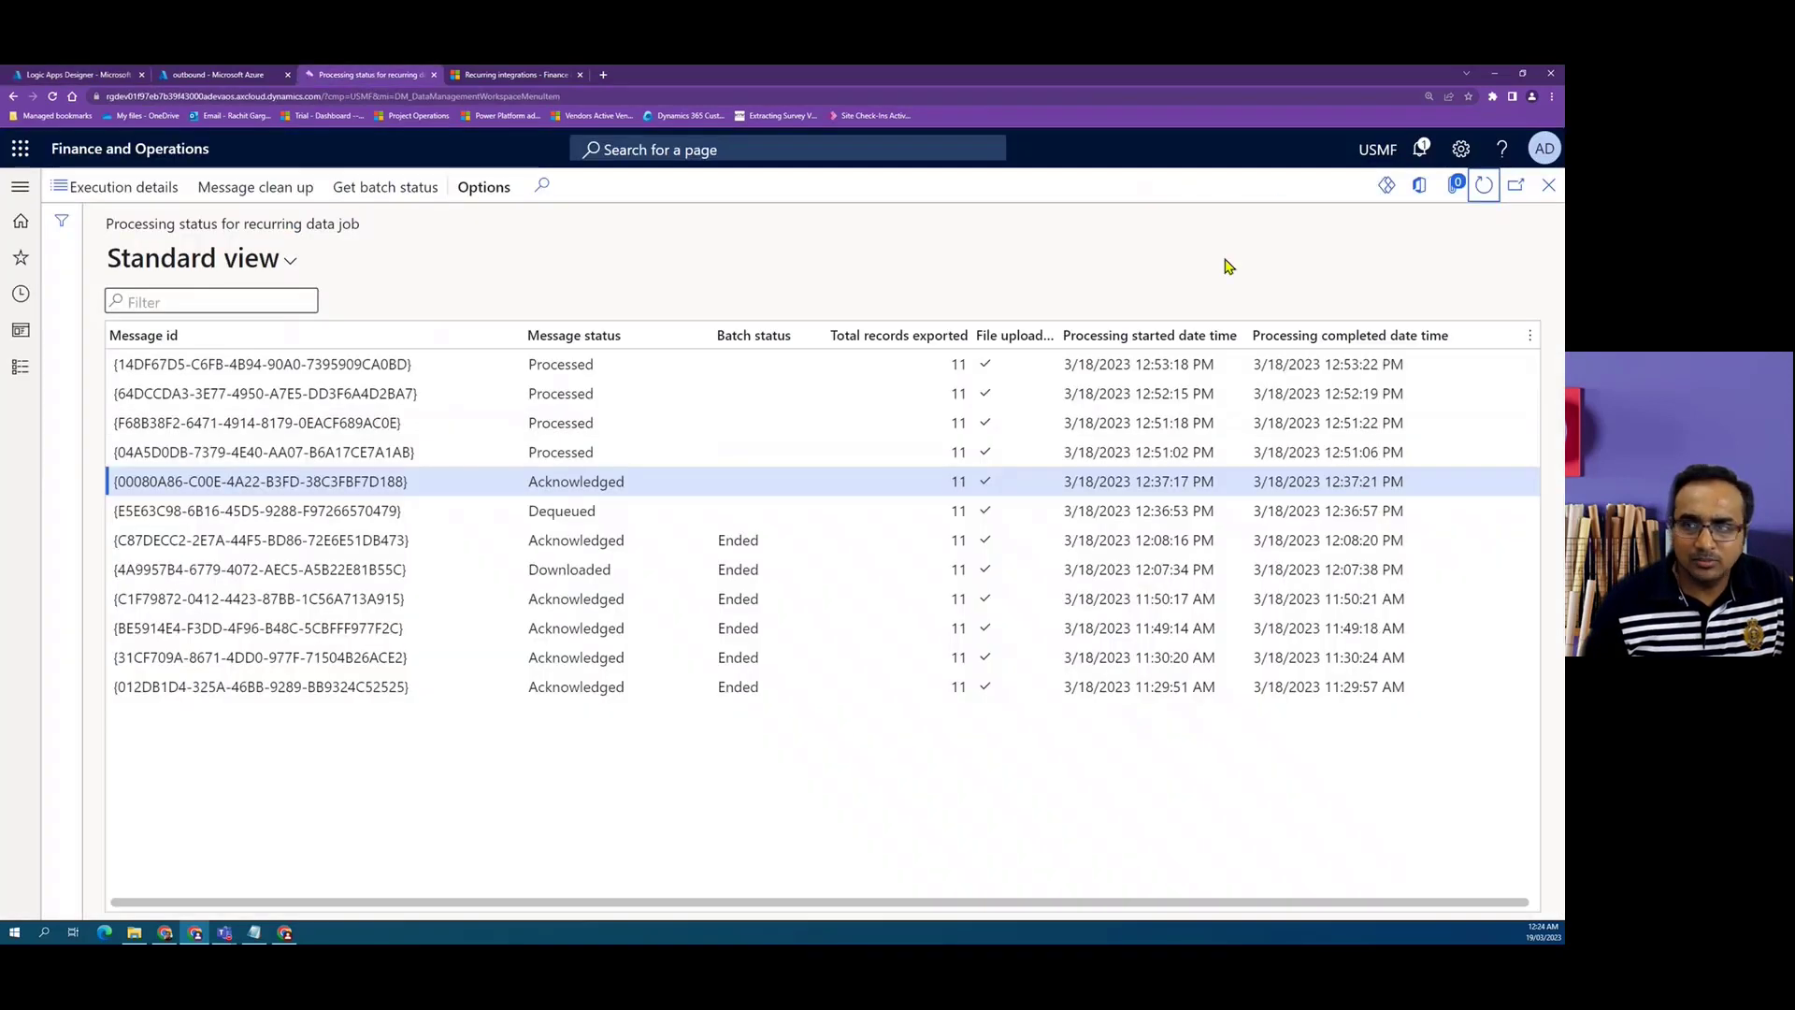
pyautogui.click(1482, 186)
pyautogui.click(633, 457)
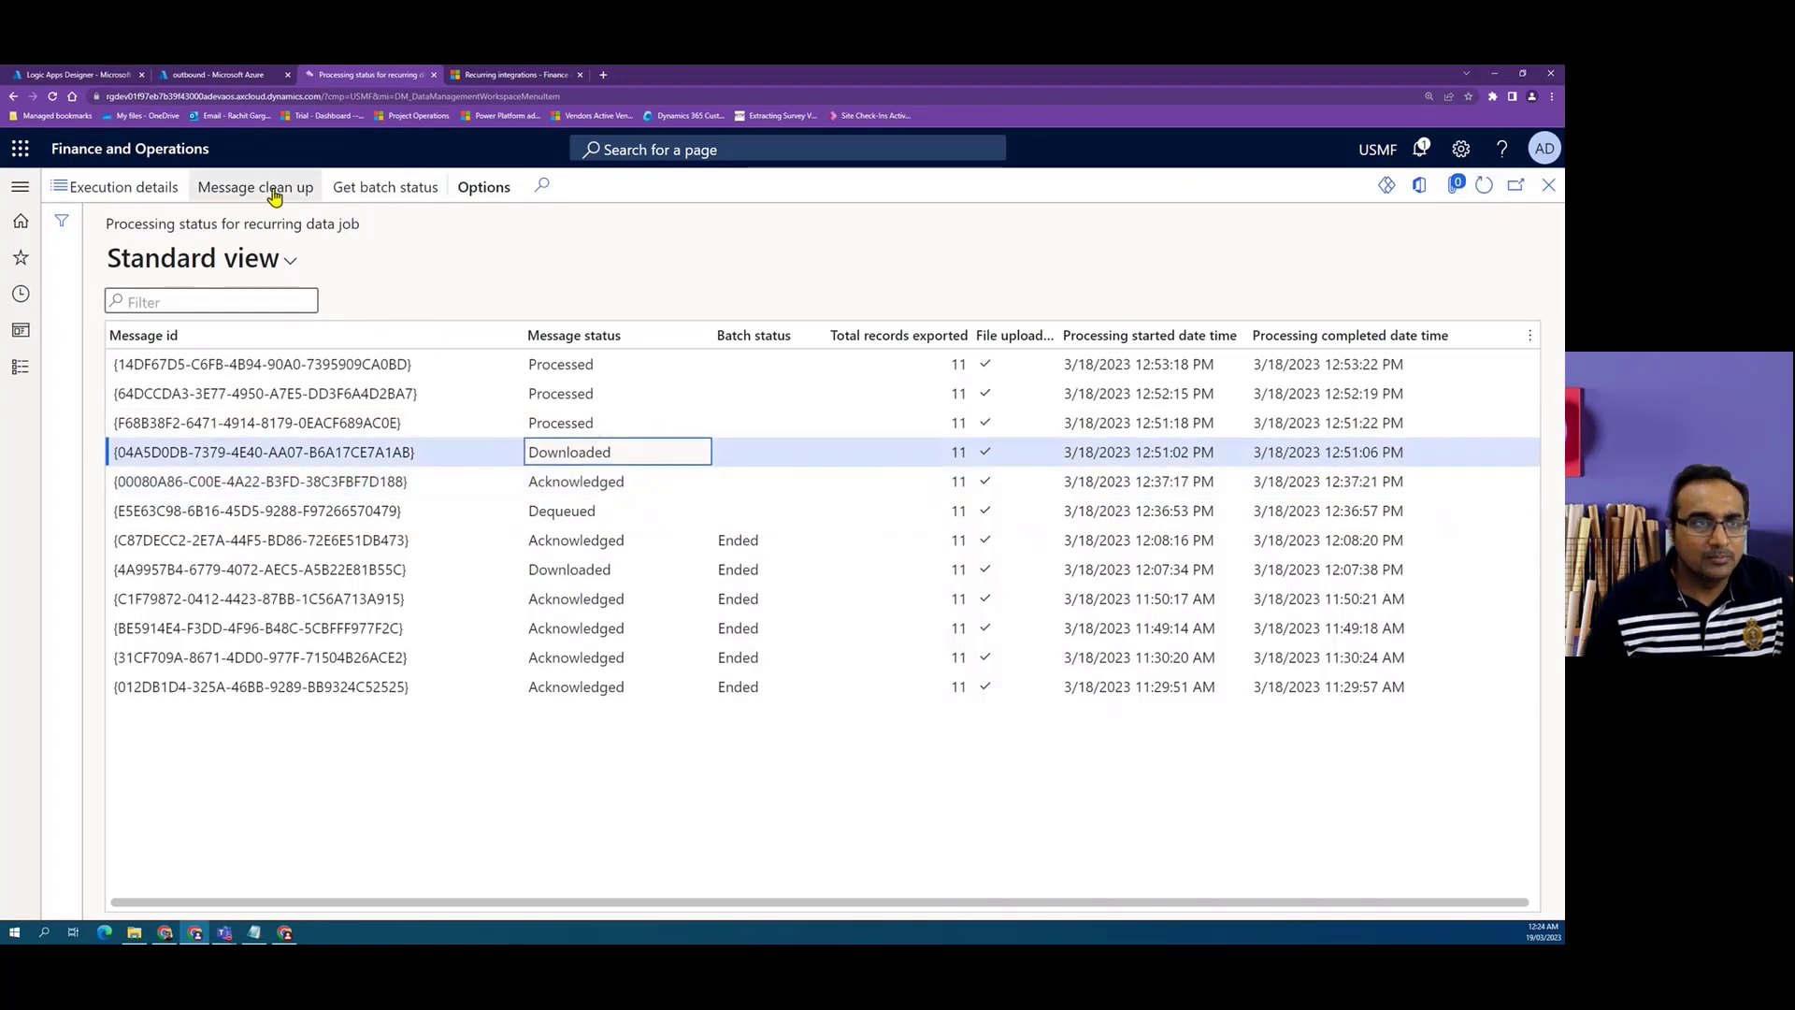
# Review the new run's action statuses in the designer and return to the processing status list.
pyautogui.click(78, 74)
pyautogui.scroll(-5, 950, 642)
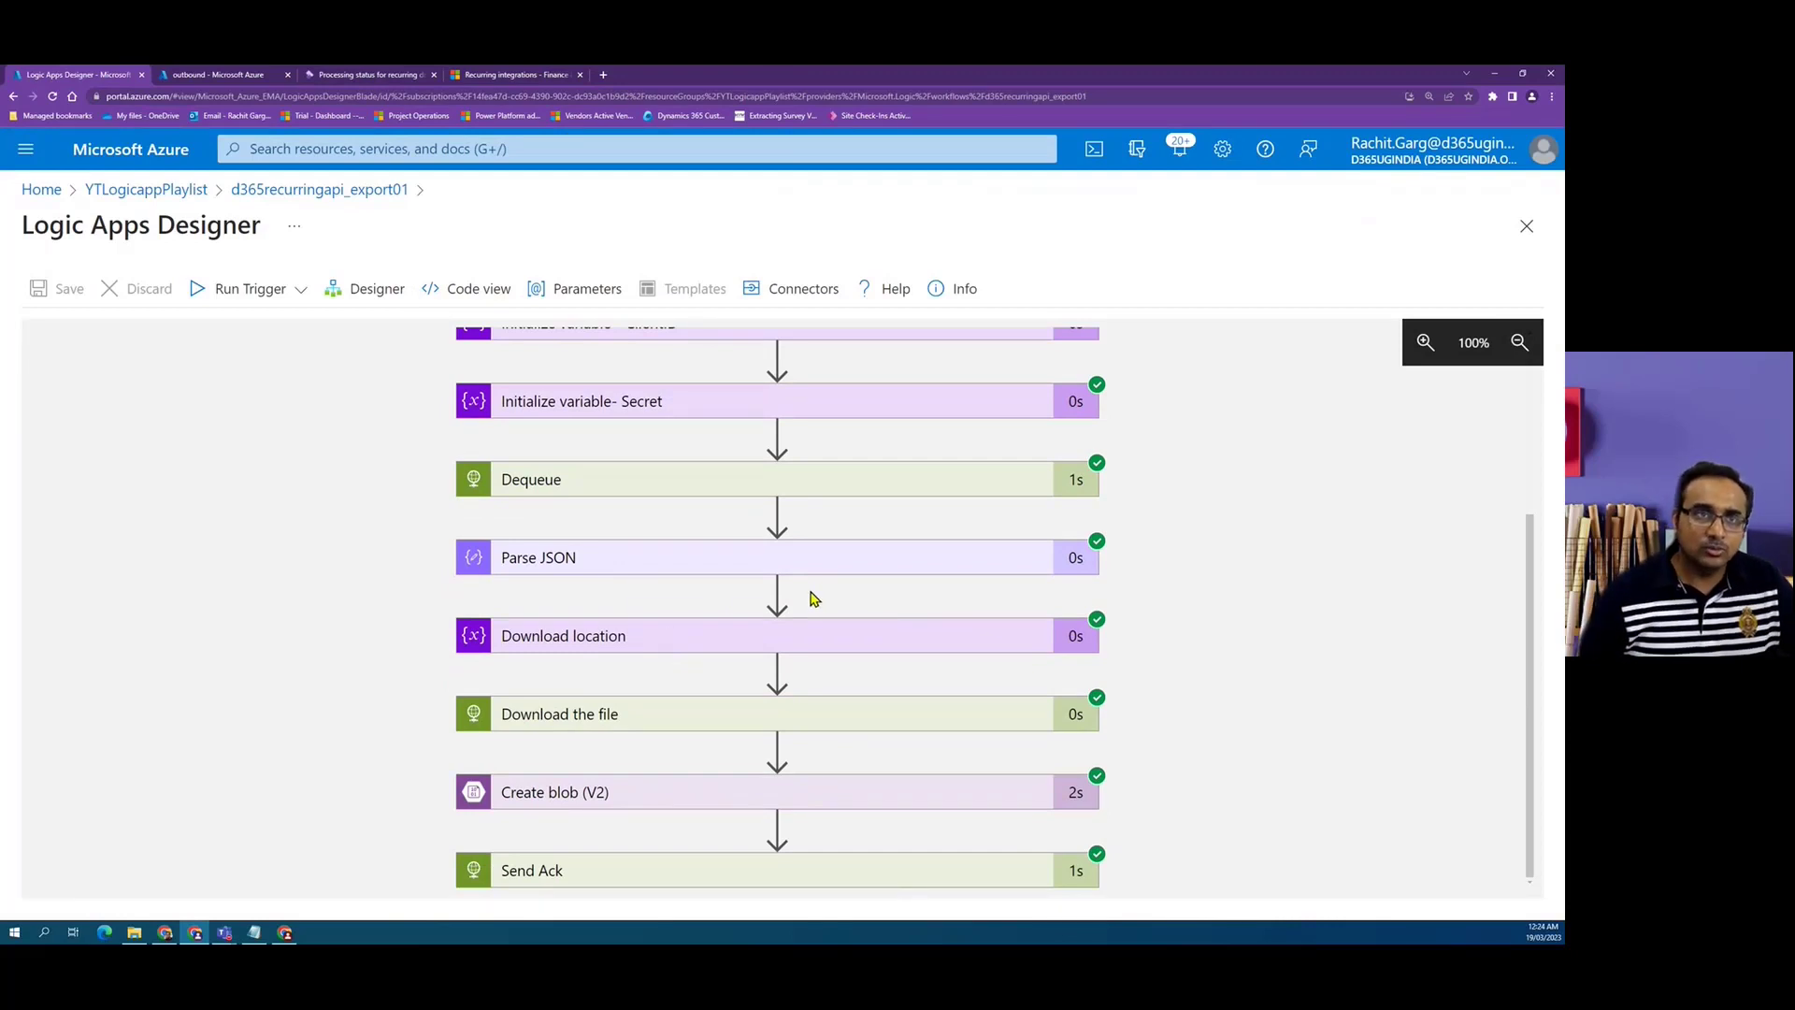
pyautogui.click(367, 74)
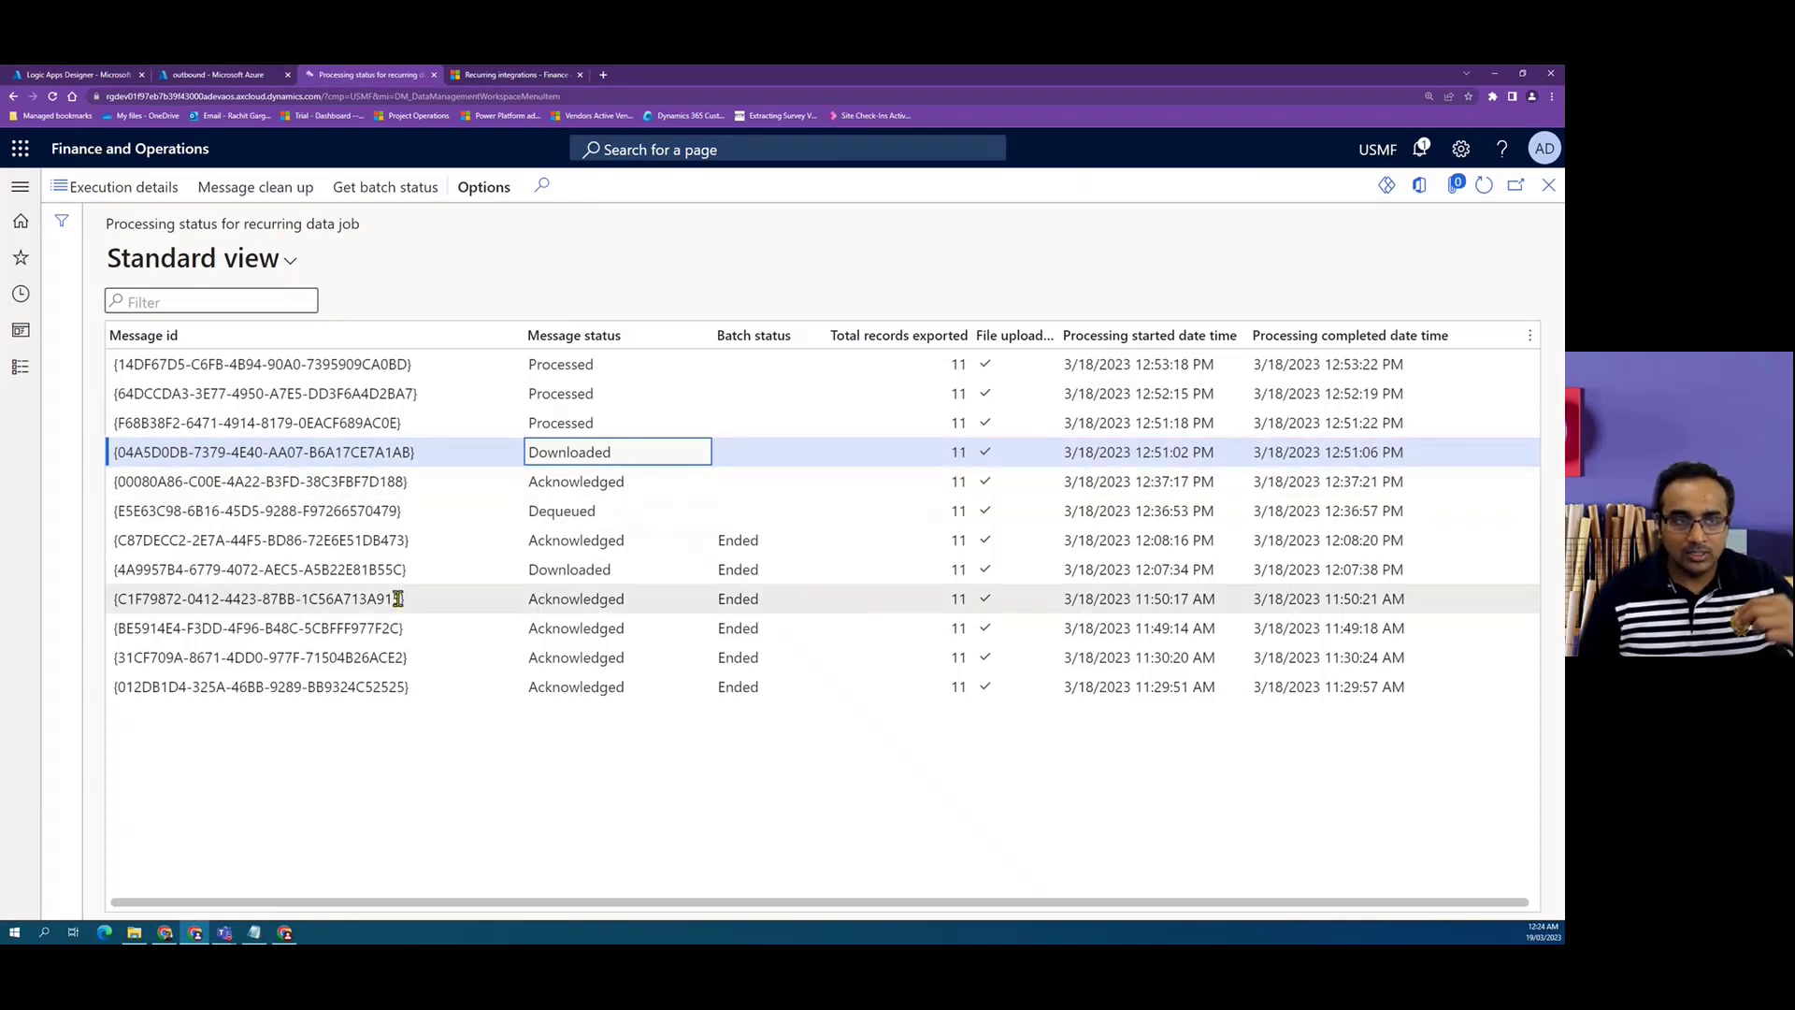